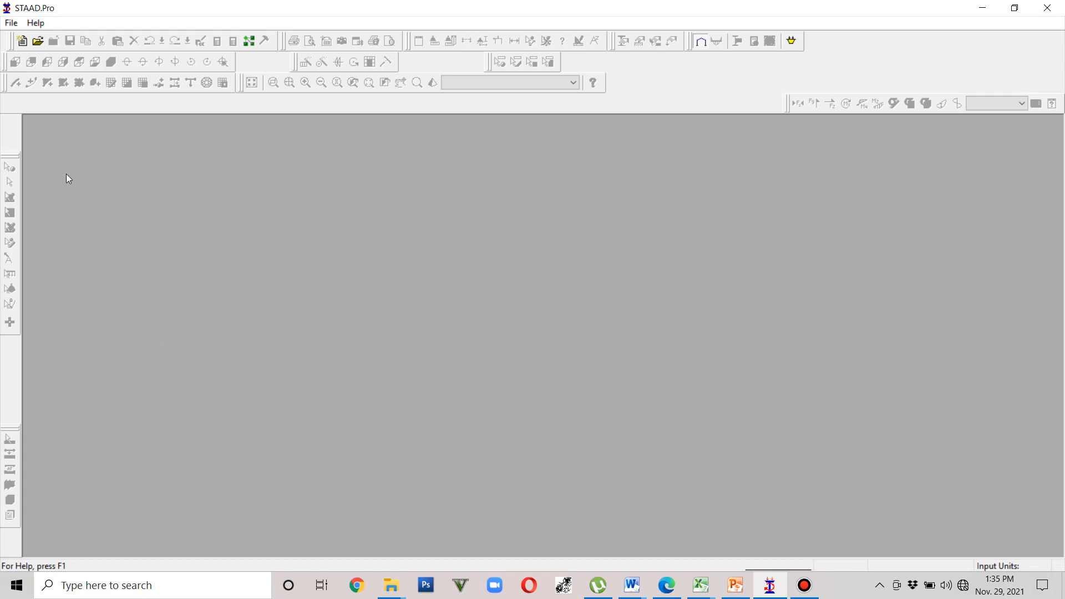
Step: Create a new Space structure file named exercise082021 in meter and kilonewton units, starting with Add Beam
click(12, 23)
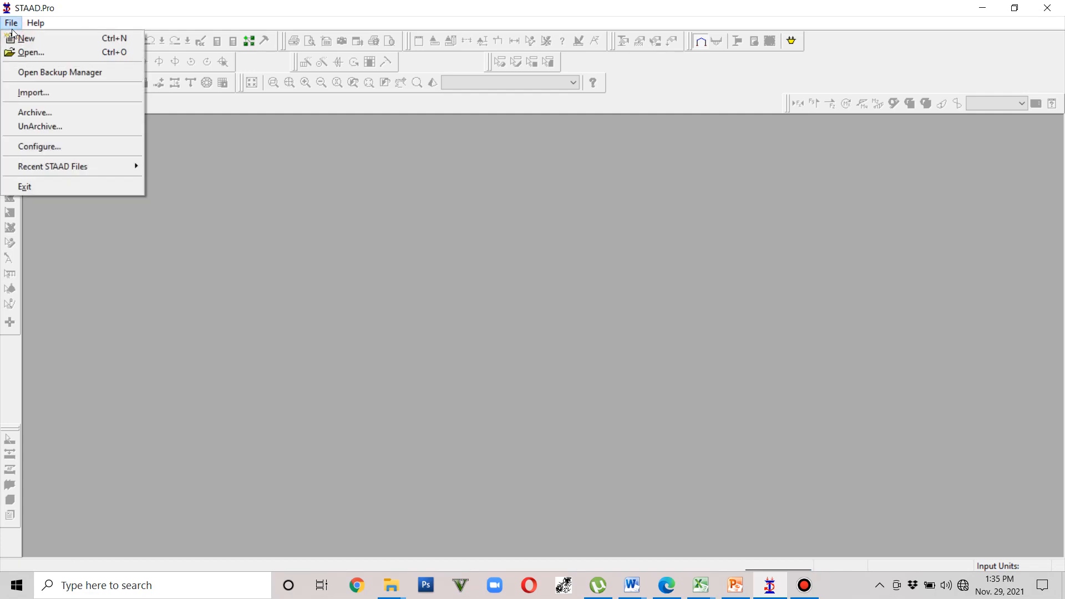
click(25, 38)
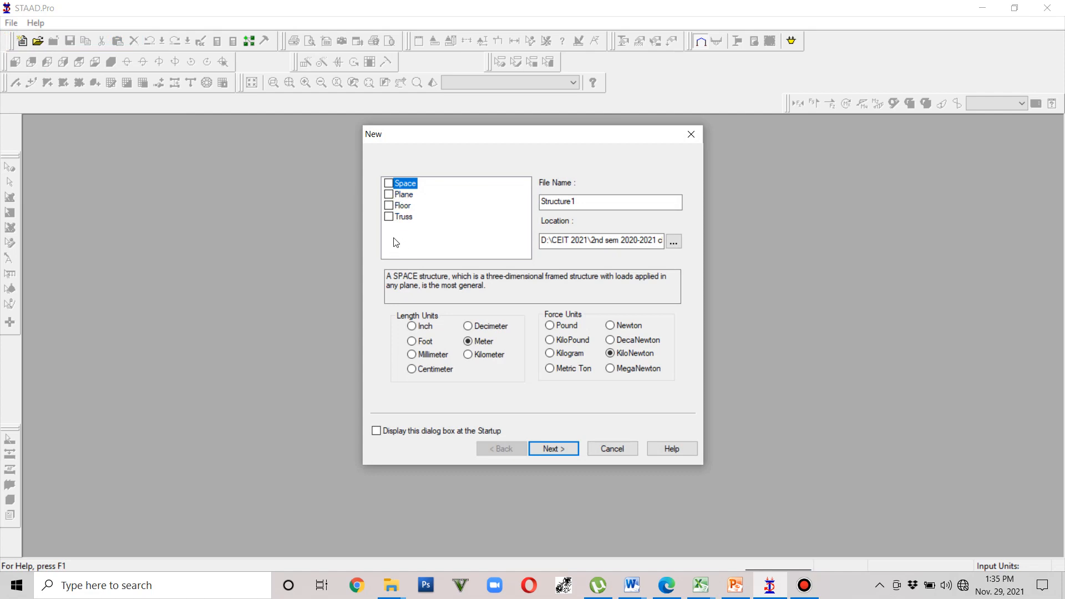
click(389, 183)
drag(580, 202, 538, 203)
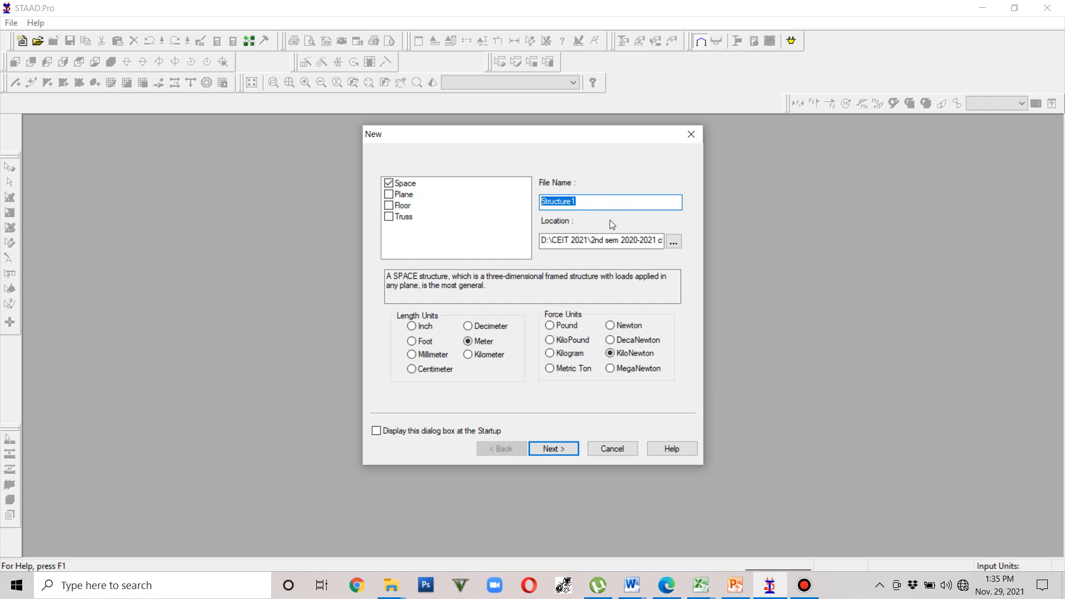
text(exercise082021)
click(553, 449)
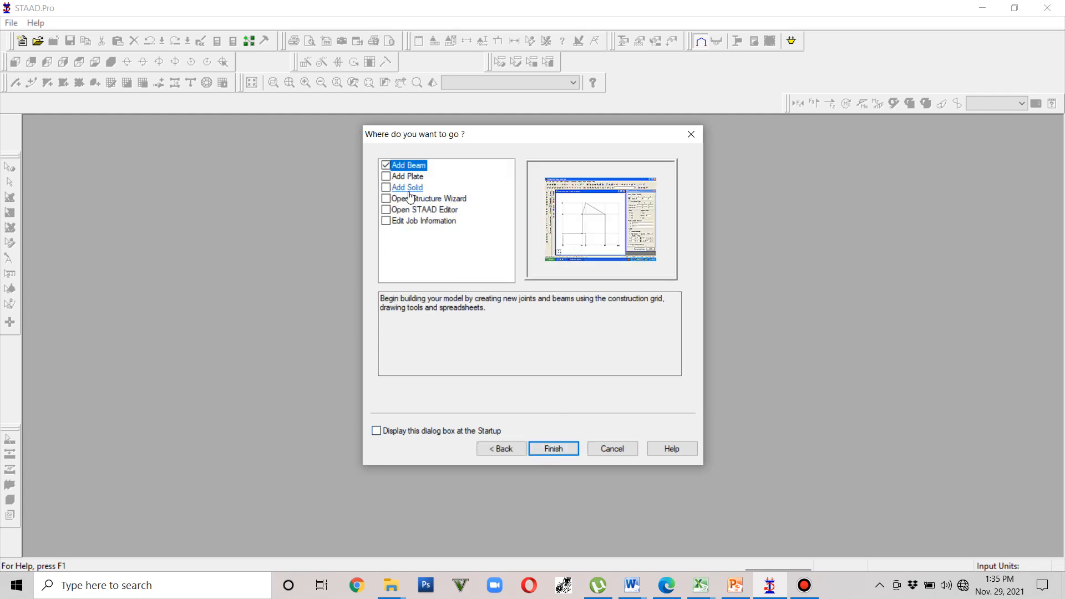
click(567, 452)
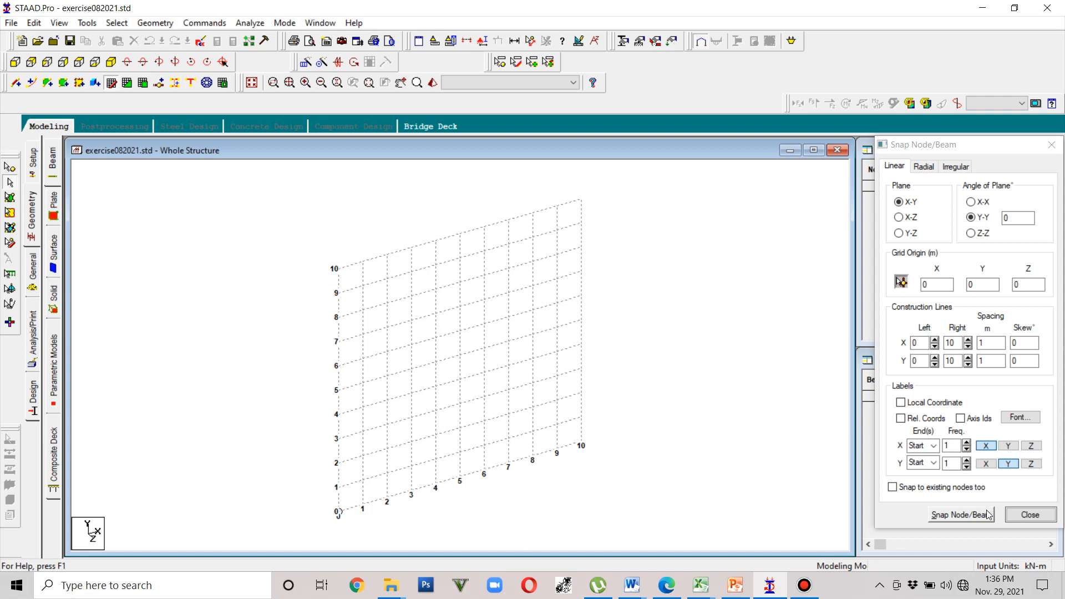
click(1052, 145)
click(929, 187)
click(952, 185)
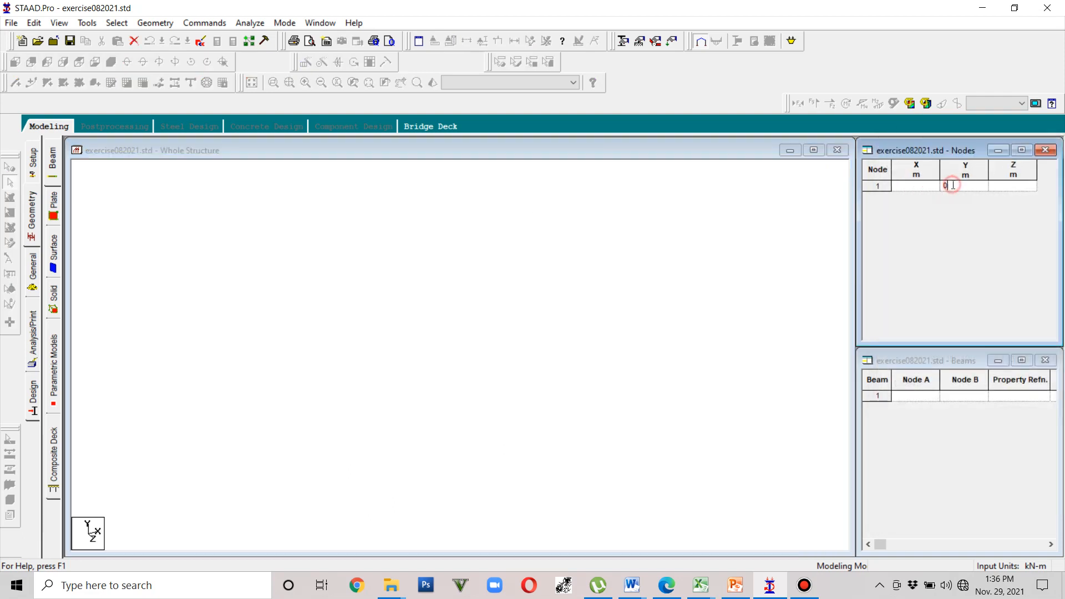
click(919, 187)
click(33, 195)
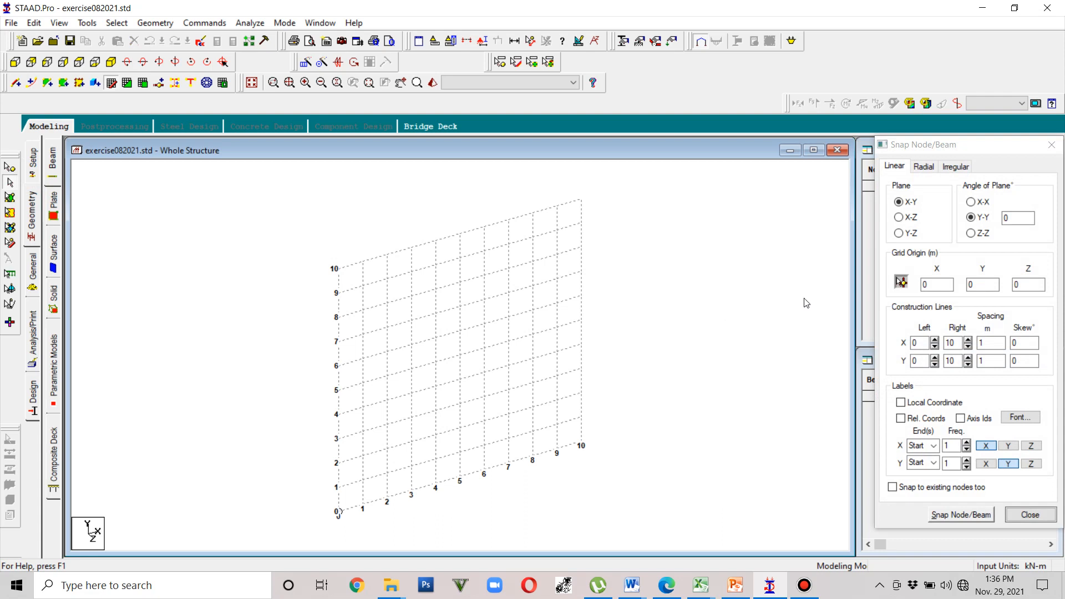
Step: Dismiss the snap grid and create the first node at X 0, Y 0, Z 0
click(1052, 145)
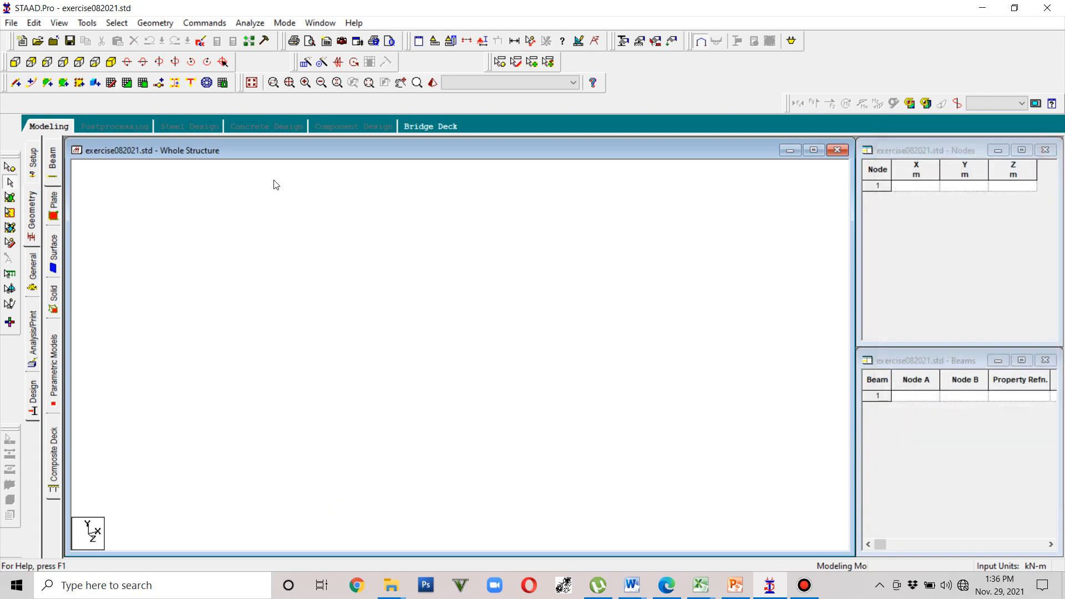
click(96, 63)
click(919, 187)
text(0)
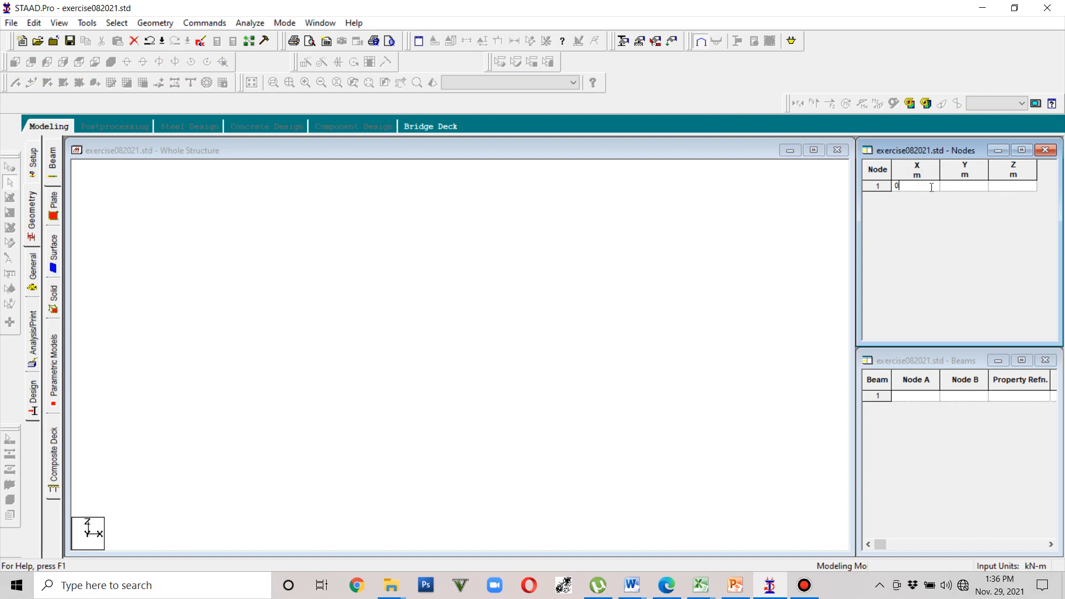
key(Tab)
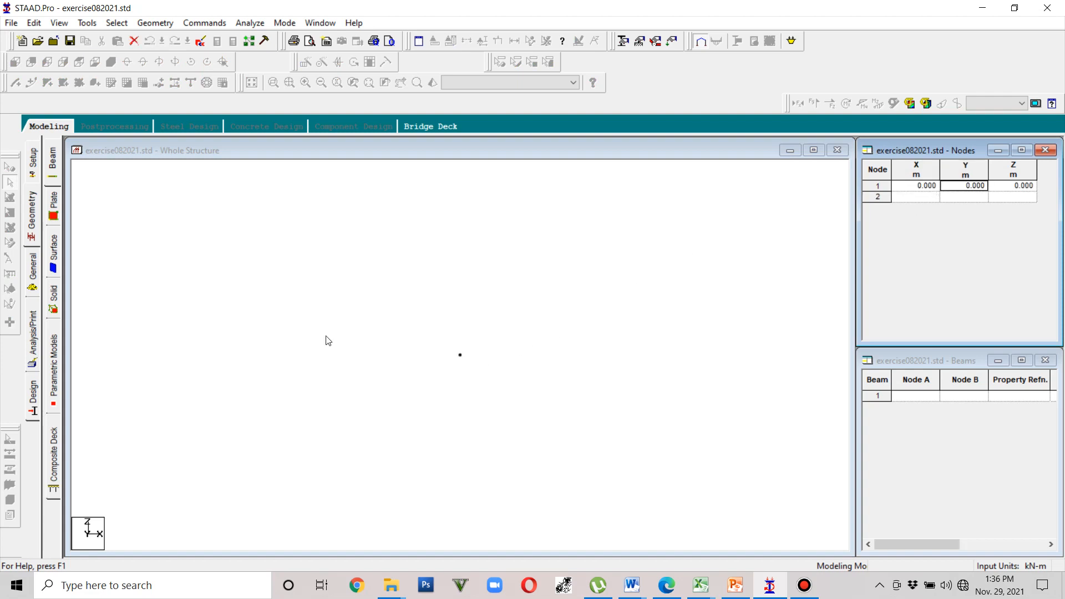
Step: Use 3D Repeat on the origin node along global X with 4 linked steps at 5 m spacing
click(129, 201)
click(10, 167)
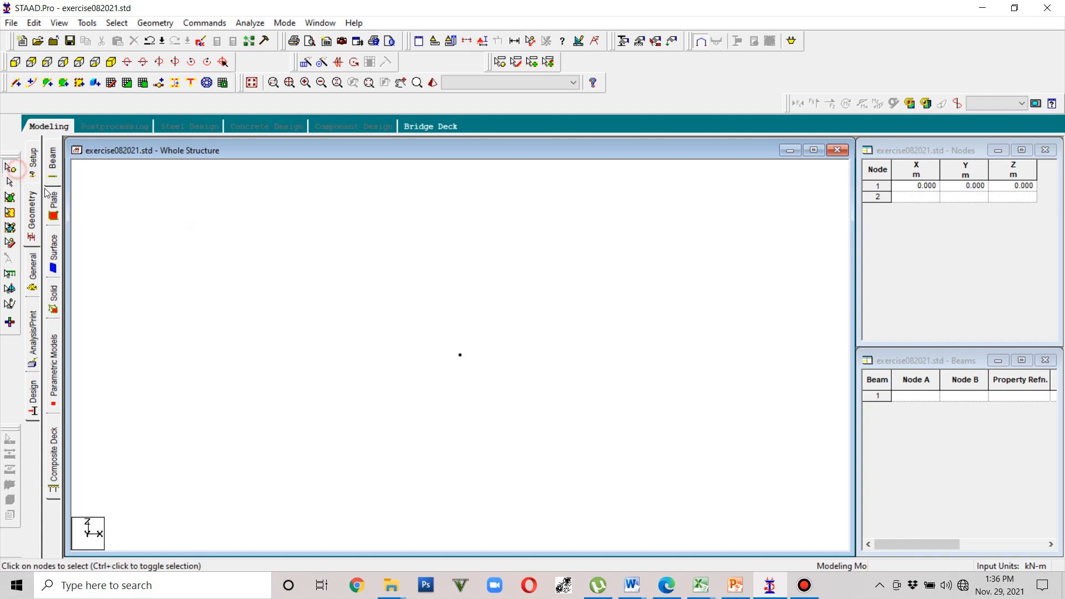
drag(514, 396, 393, 314)
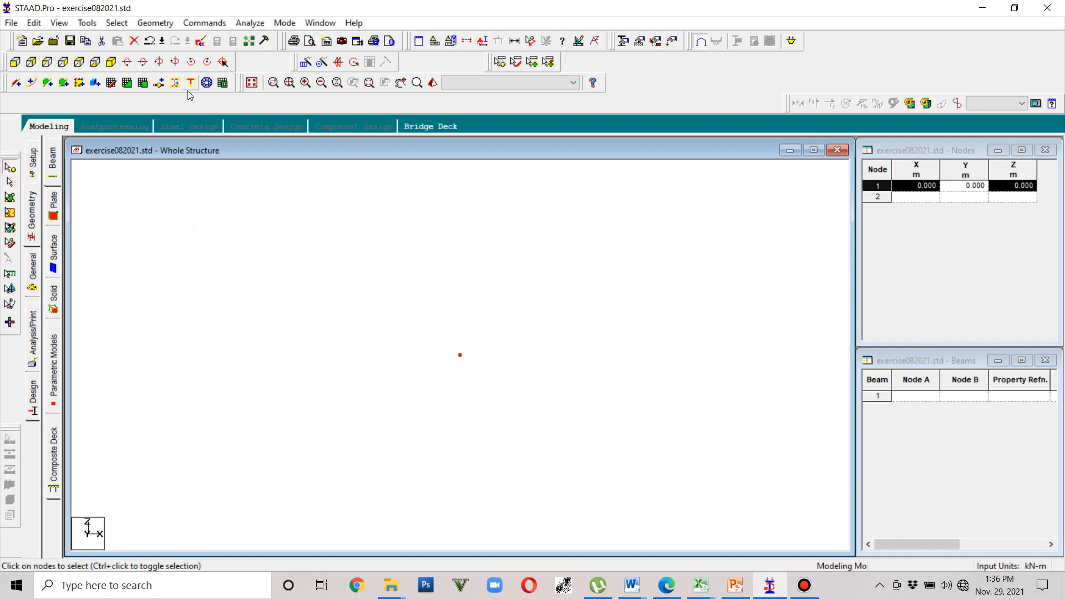
click(319, 63)
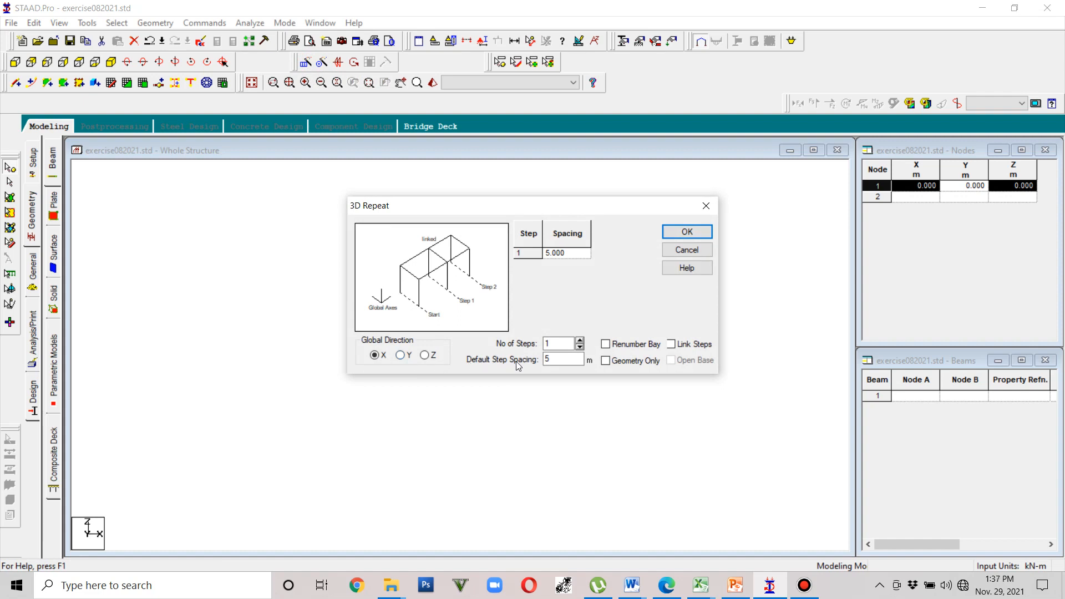
double_click(553, 344)
text(4)
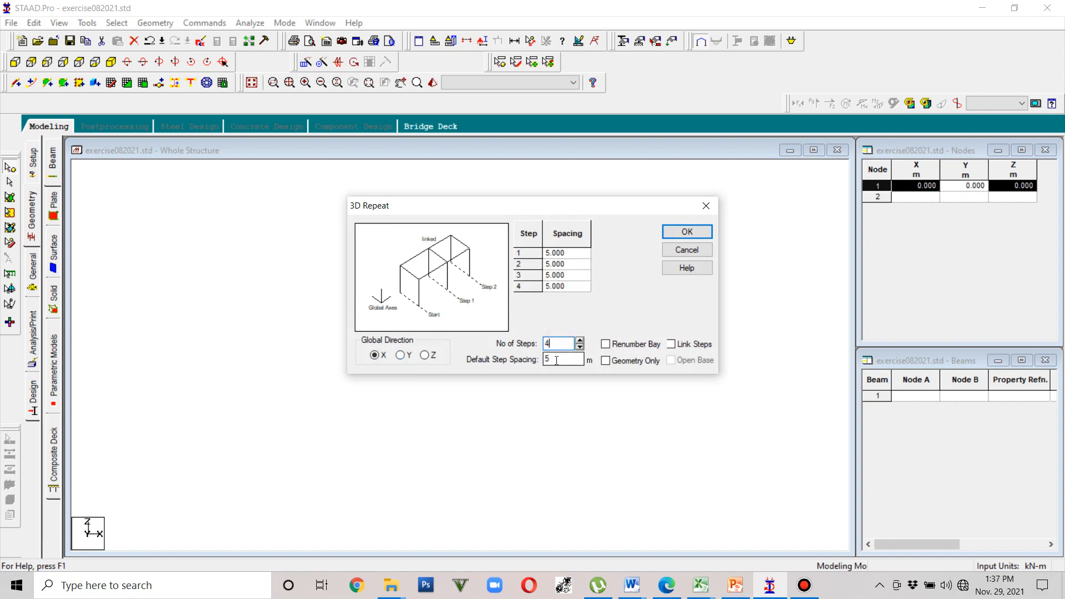
click(672, 344)
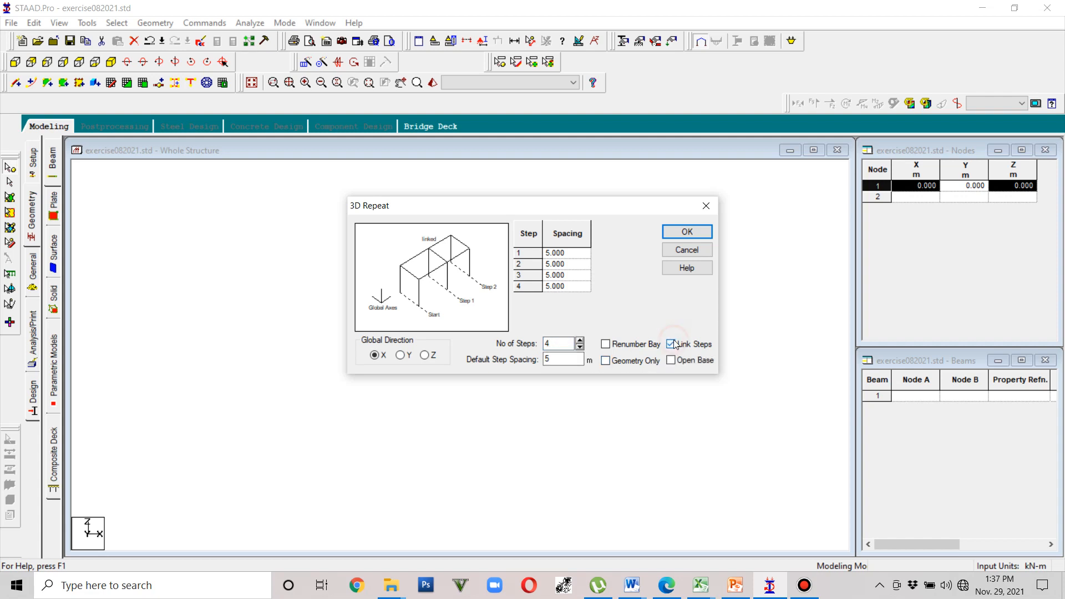
click(671, 236)
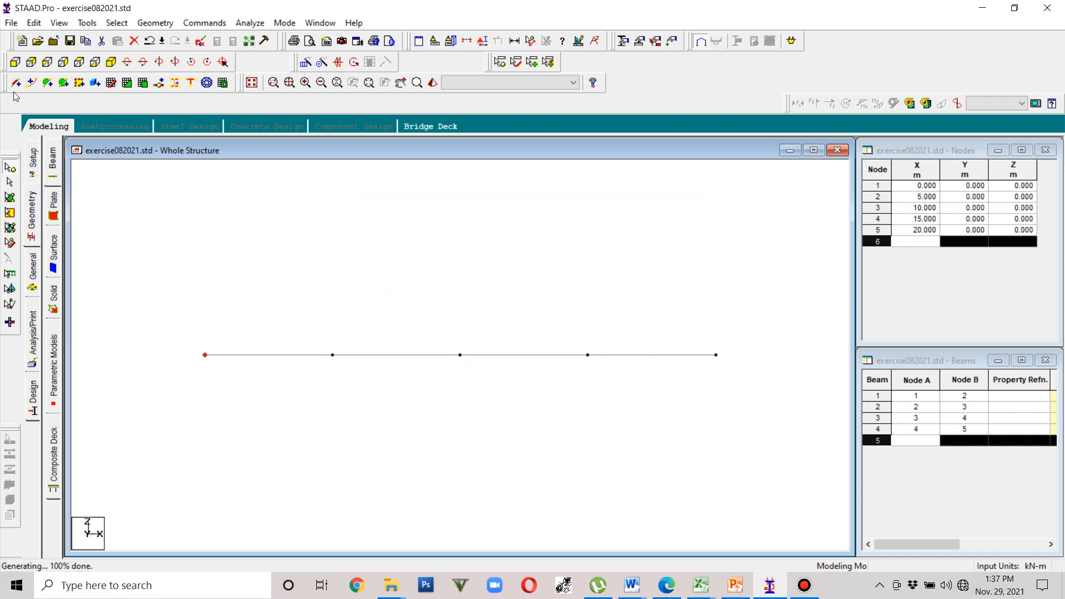
Step: Use 3D Repeat on all the beams along global Z with 4 linked steps at 4 m spacing
click(10, 182)
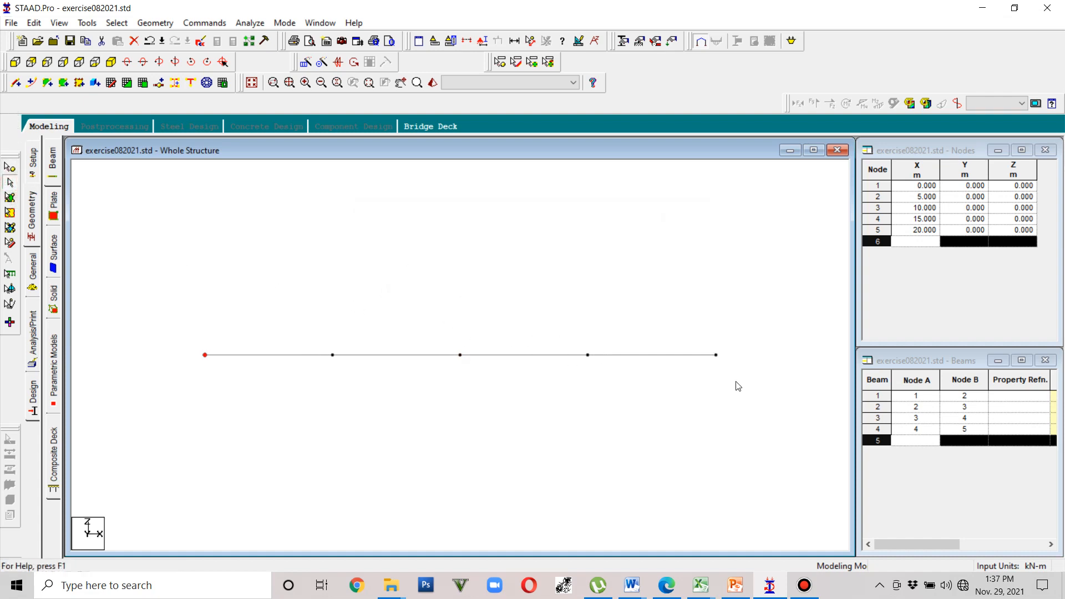
drag(741, 381, 173, 332)
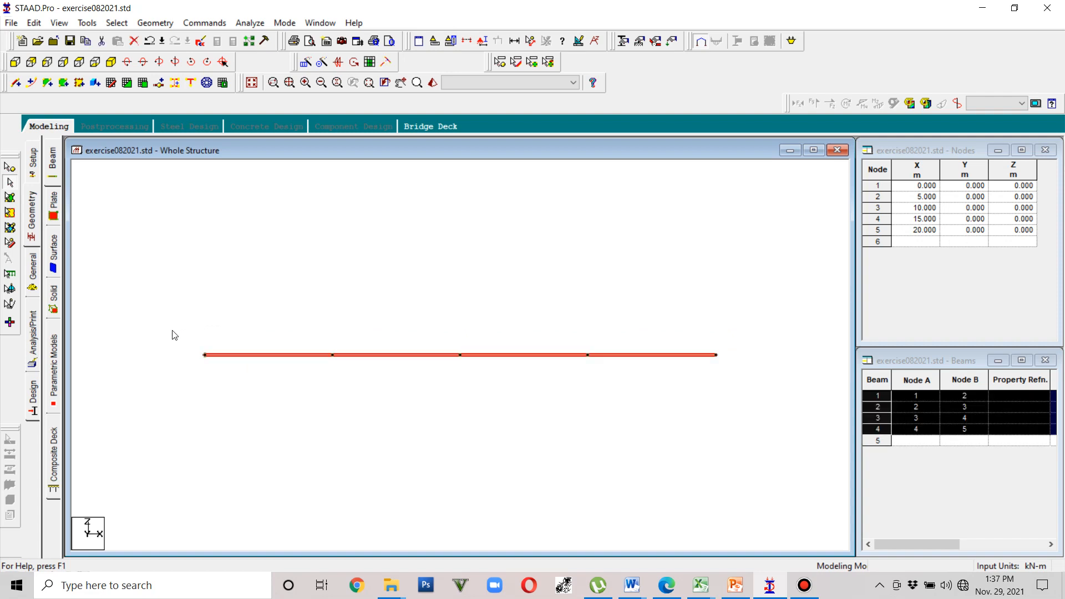
middle_drag(400, 398, 407, 450)
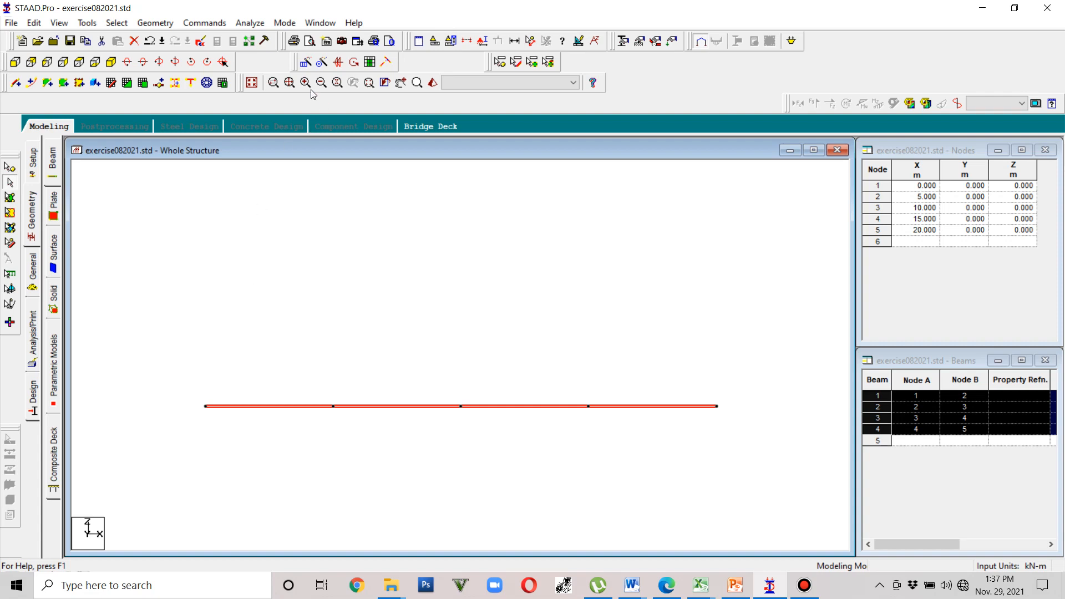
click(305, 62)
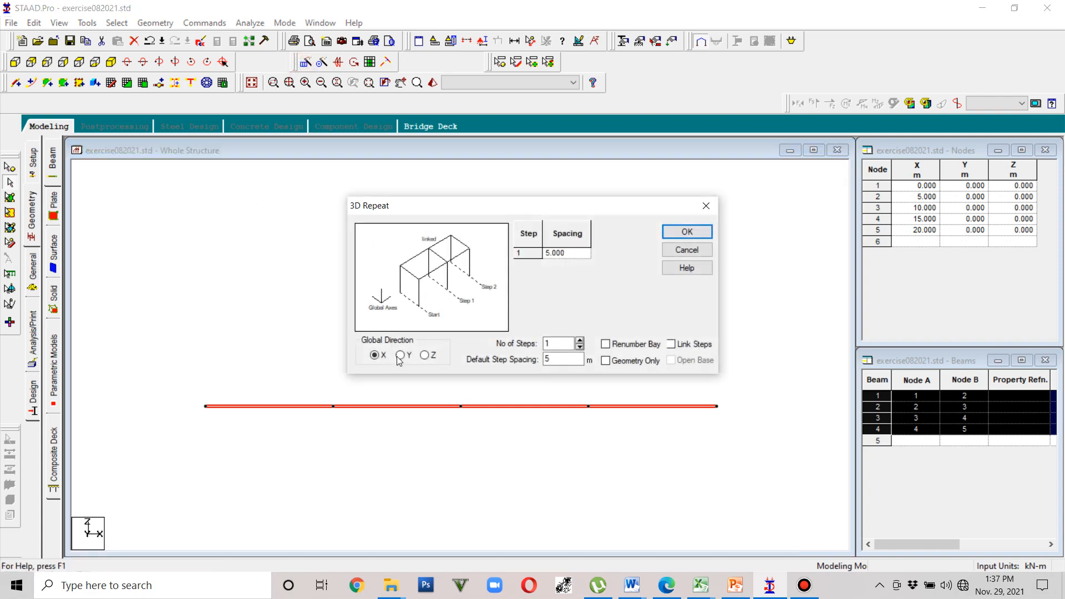
click(431, 358)
click(567, 344)
click(671, 344)
click(580, 341)
click(580, 340)
click(580, 340)
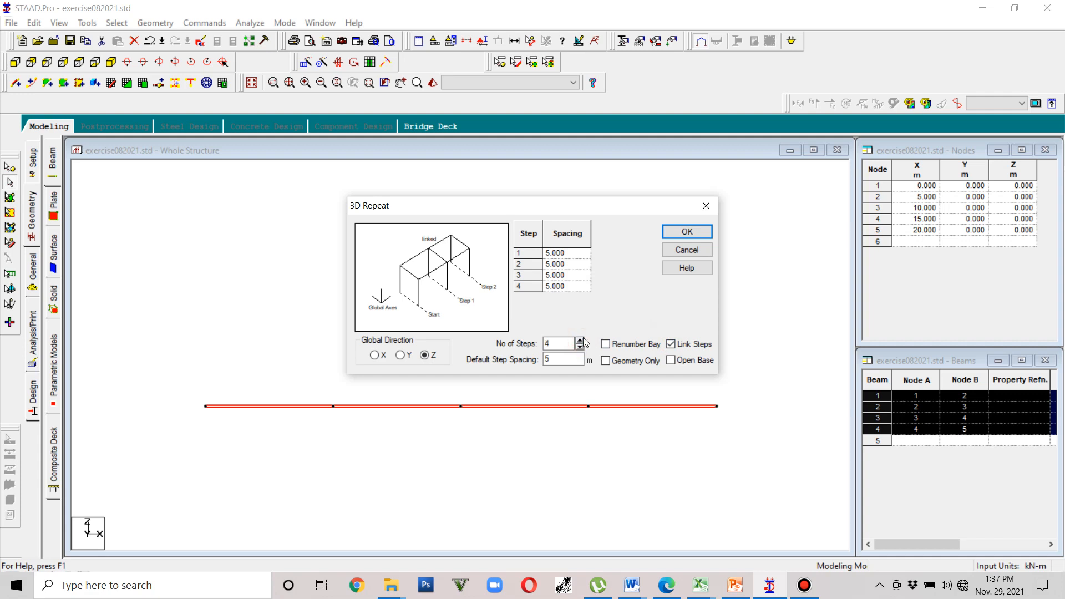
click(580, 253)
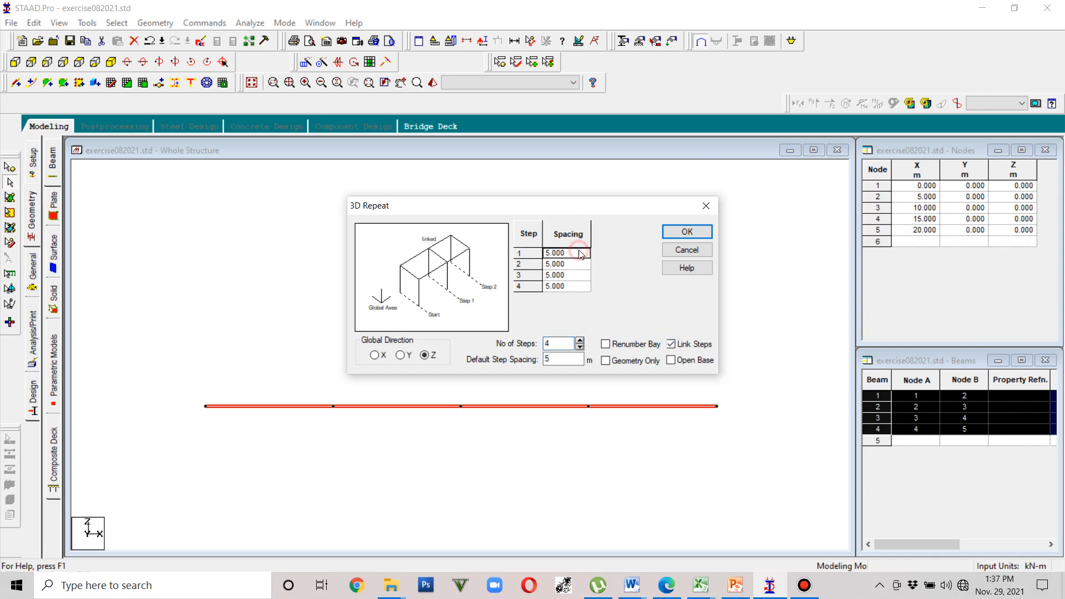
click(571, 361)
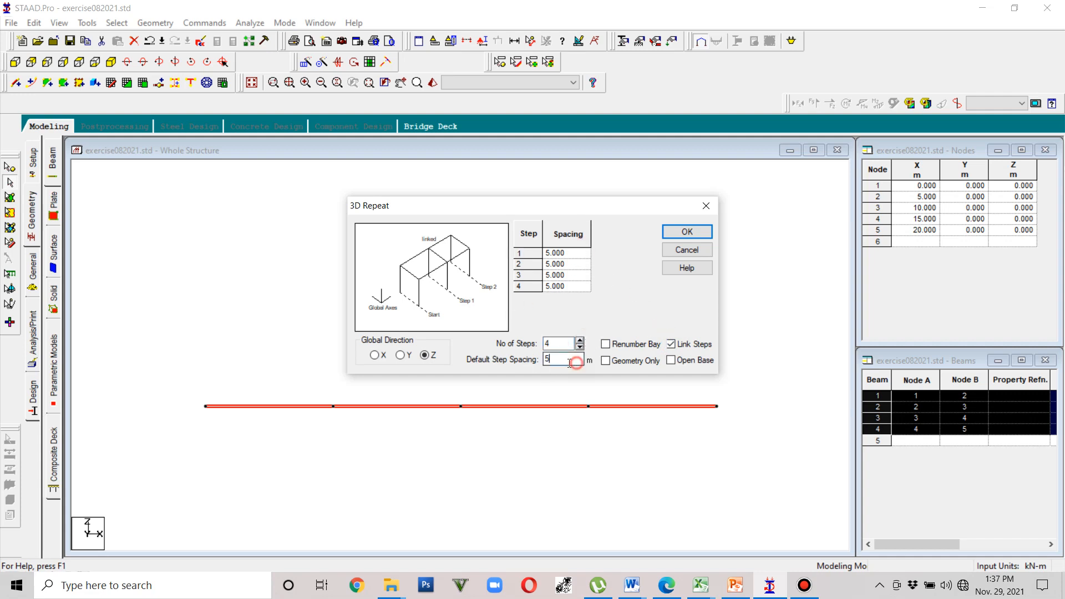
drag(571, 361, 541, 366)
text(4)
click(686, 233)
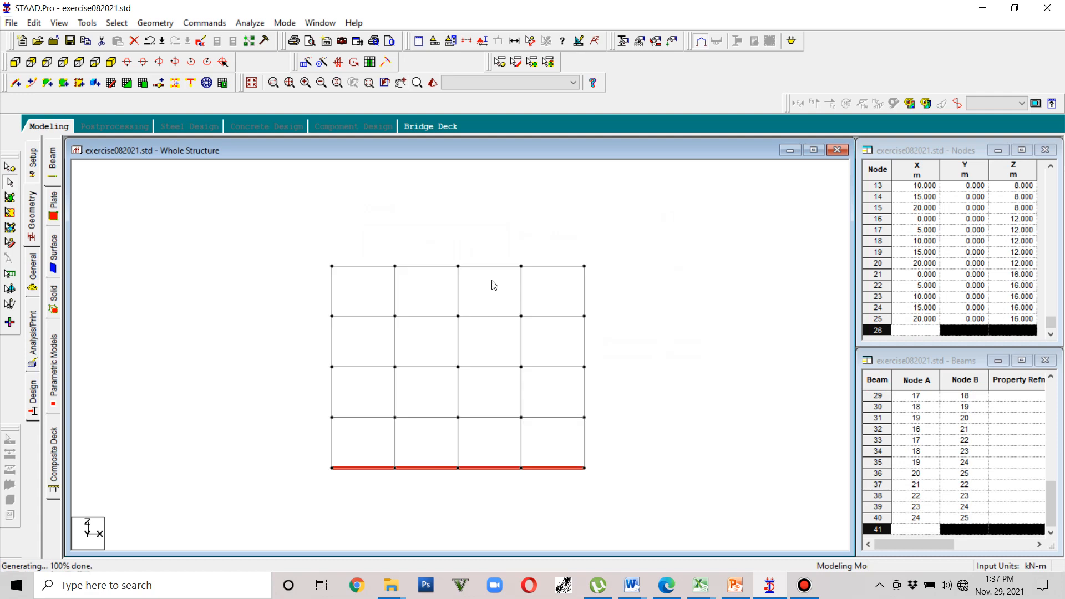
Step: Use 3D Repeat on the whole floor grid along global Y with 4 linked steps at 5 m spacing
scroll(492, 281, down, 2)
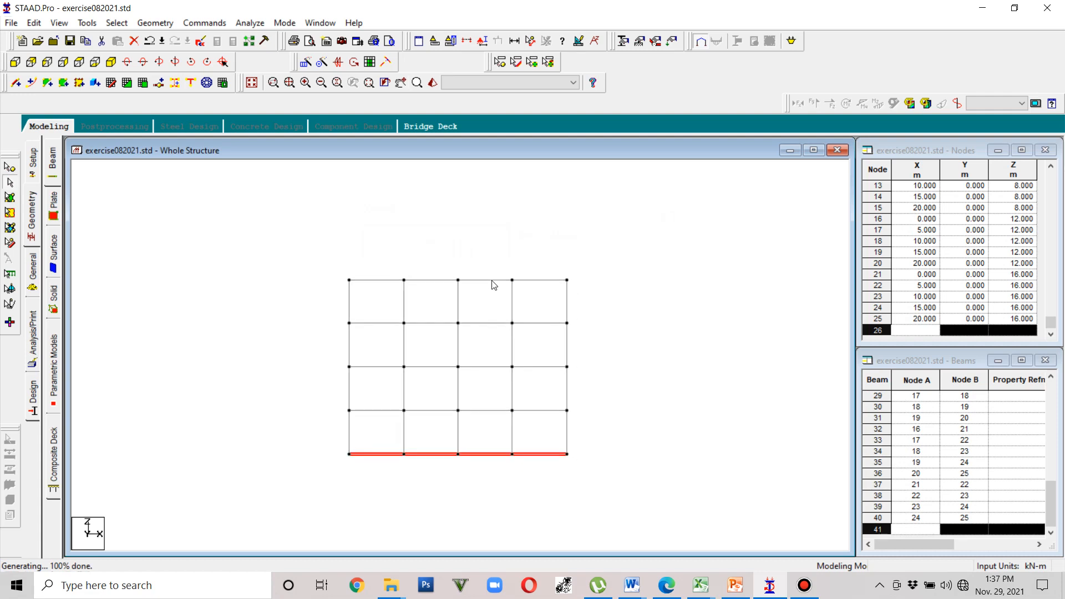
scroll(492, 282, up, 3)
drag(611, 509, 321, 299)
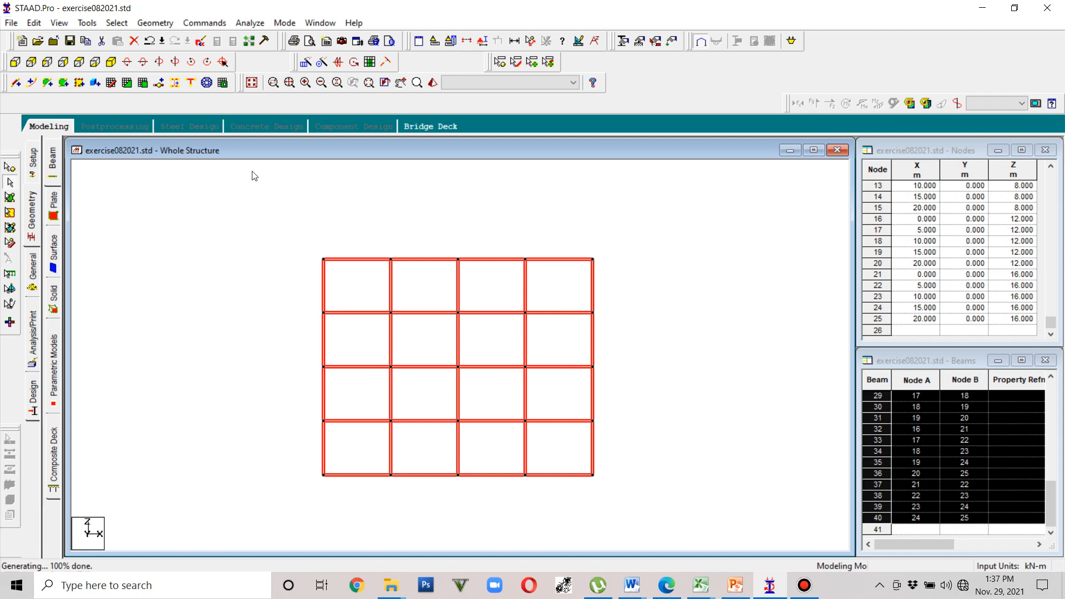
click(305, 61)
click(401, 355)
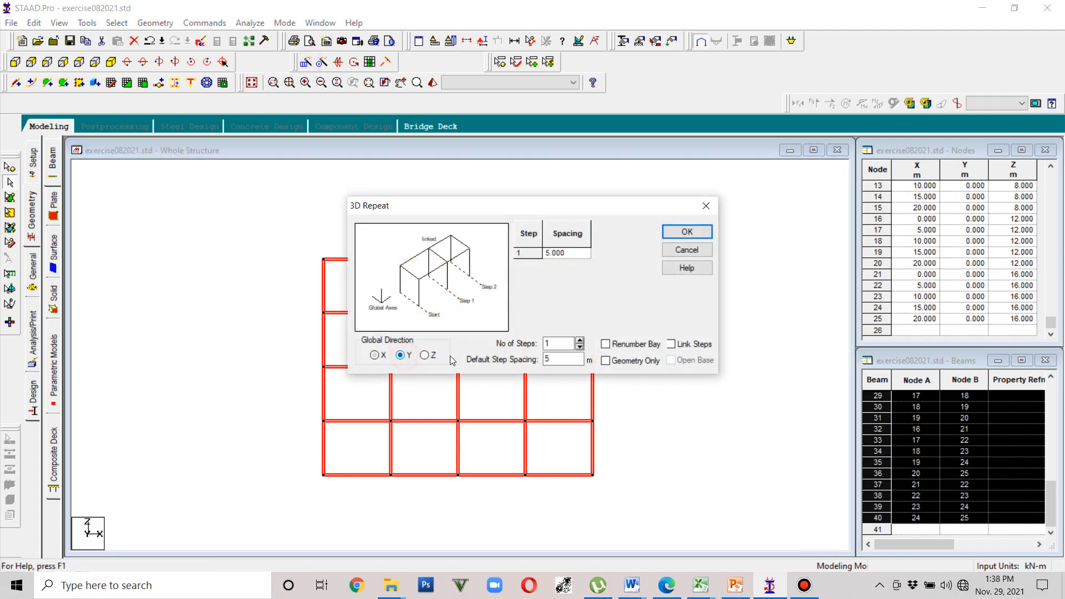
click(580, 340)
click(581, 341)
click(580, 340)
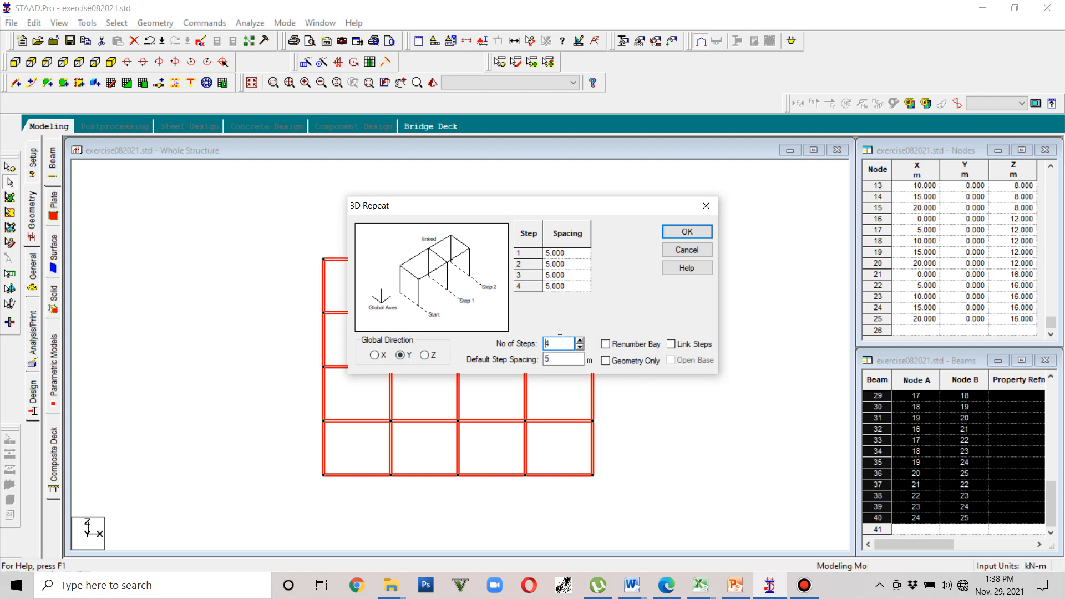
click(671, 345)
click(686, 232)
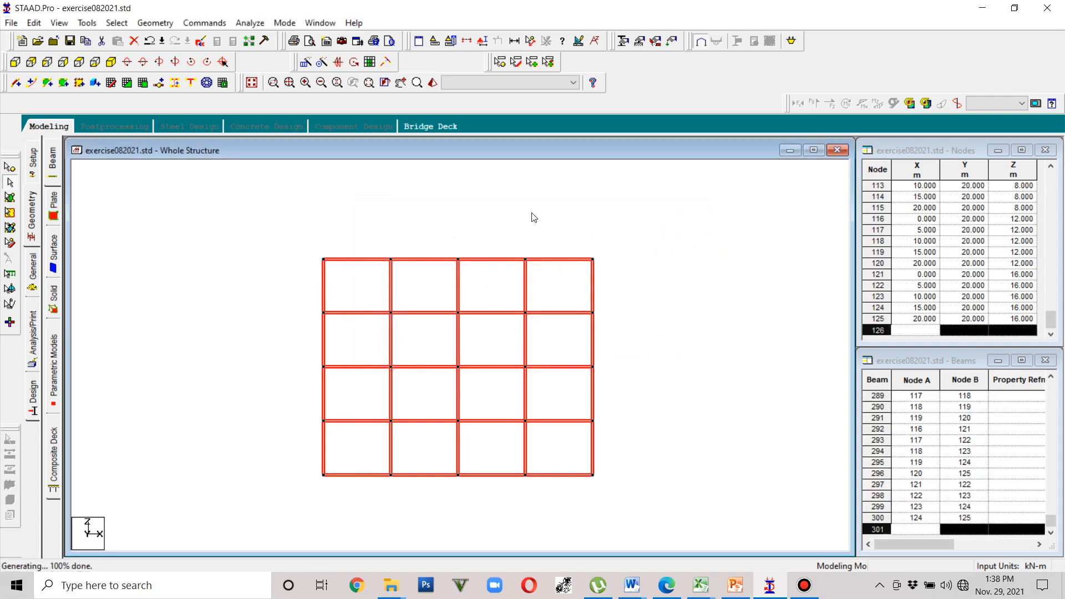
Step: Delete all the horizontal beams at the base level of the frame, keeping the columns
click(111, 61)
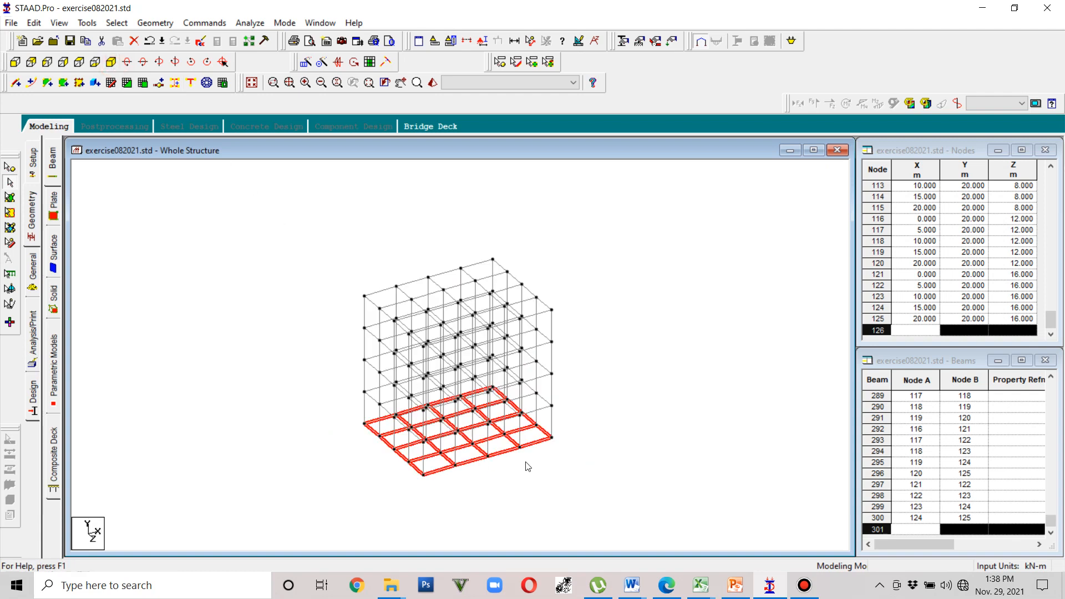
key(Delete)
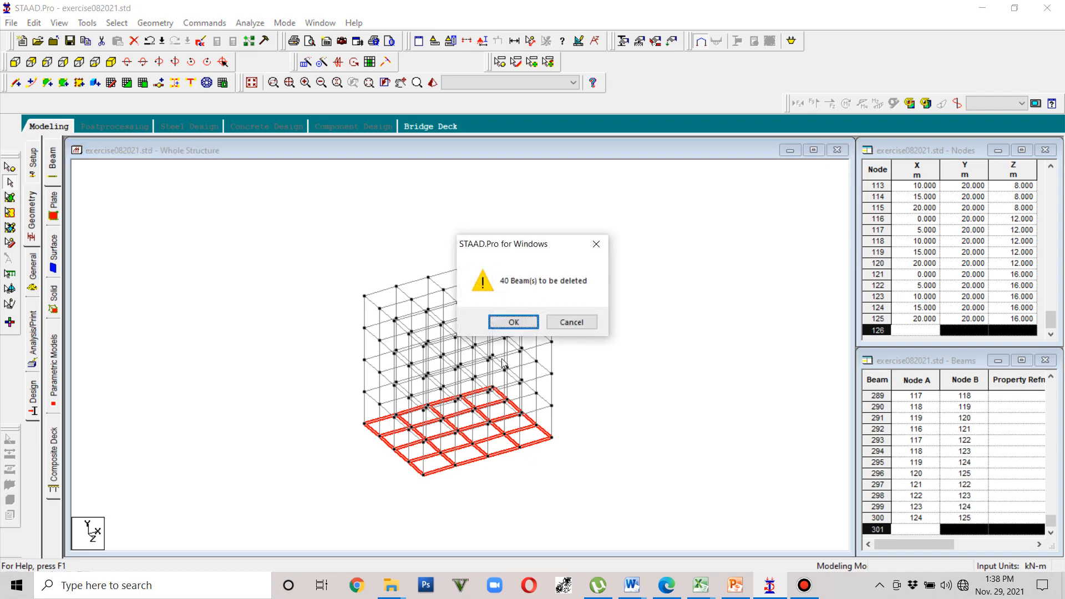
click(500, 326)
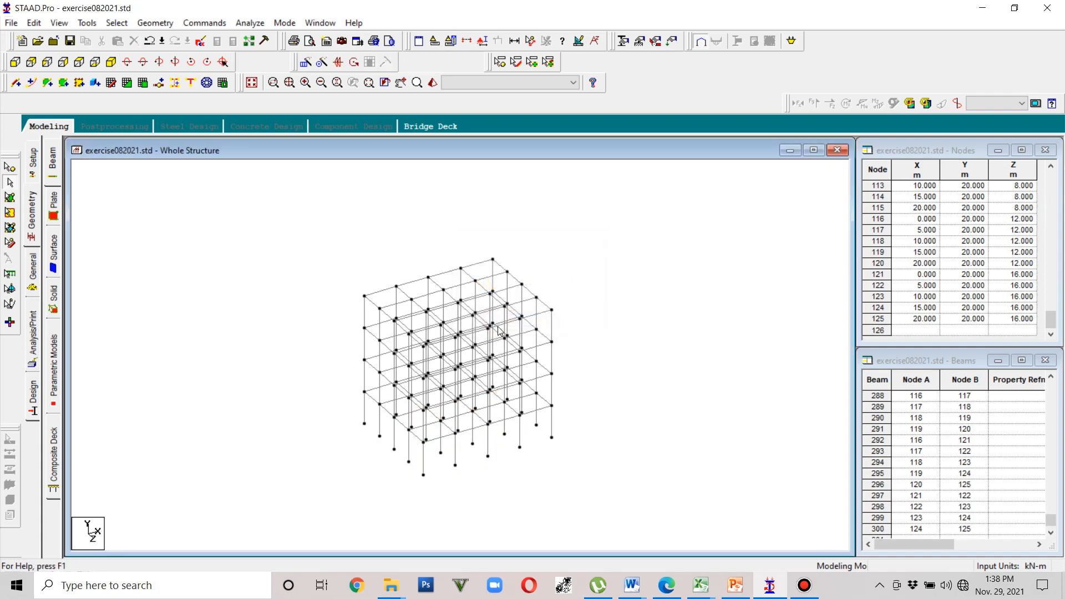
Step: Examine the space frame from all sides, checking the column bases and floor beams
middle_drag(500, 327, 592, 407)
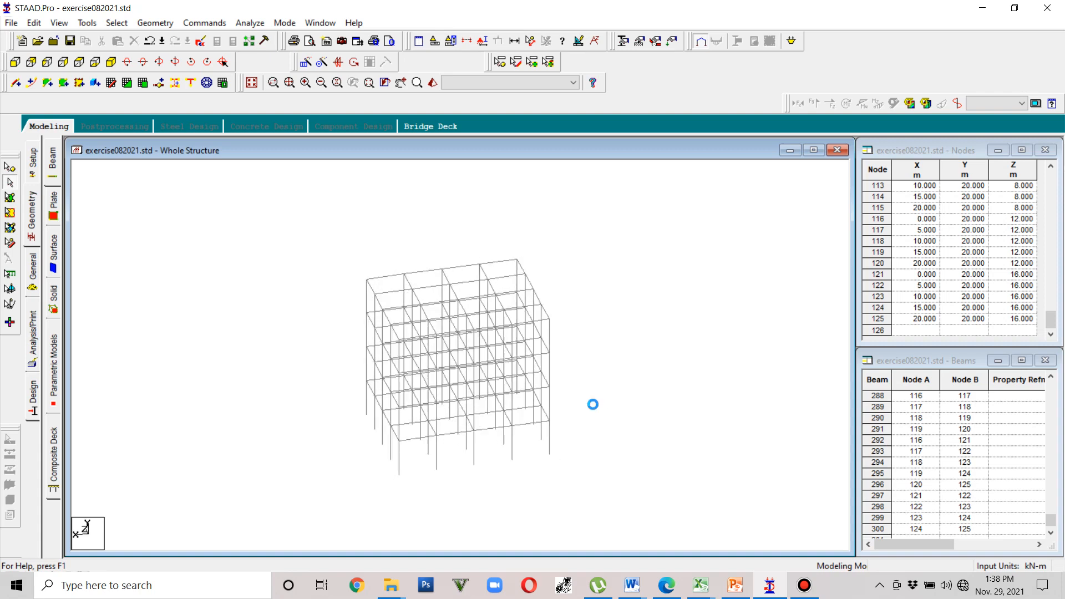
key(Left)
key(Left)
key(Left)
key(Left)
key(Left)
key(Left)
key(Left)
key(Left)
key(Left)
key(Left)
key(Left)
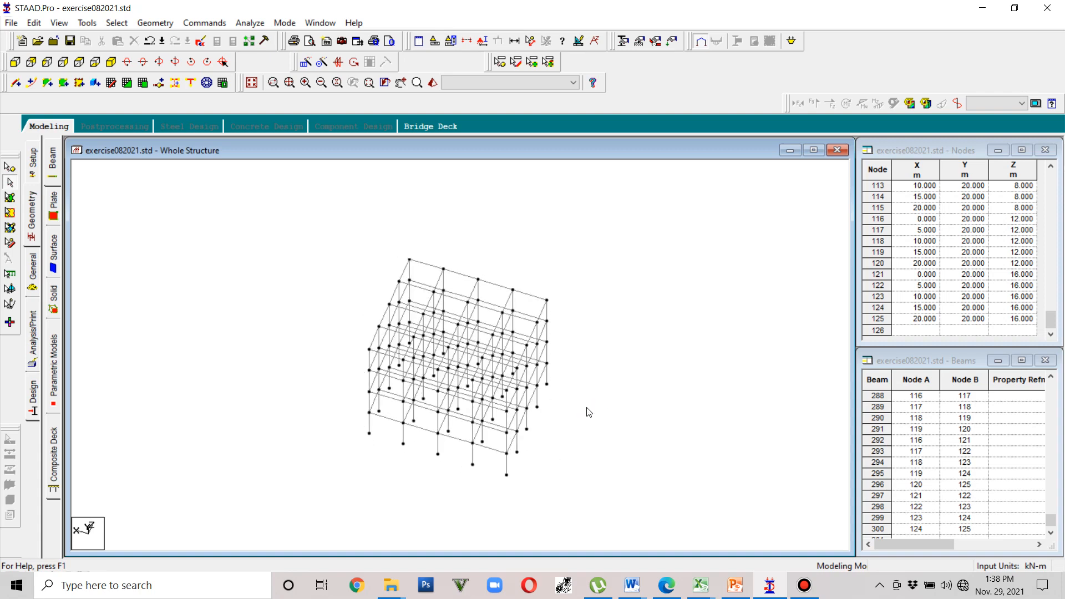
key(Left)
key(Left)
key(Left)
key(Left)
key(Left)
key(Left)
key(Left)
key(Left)
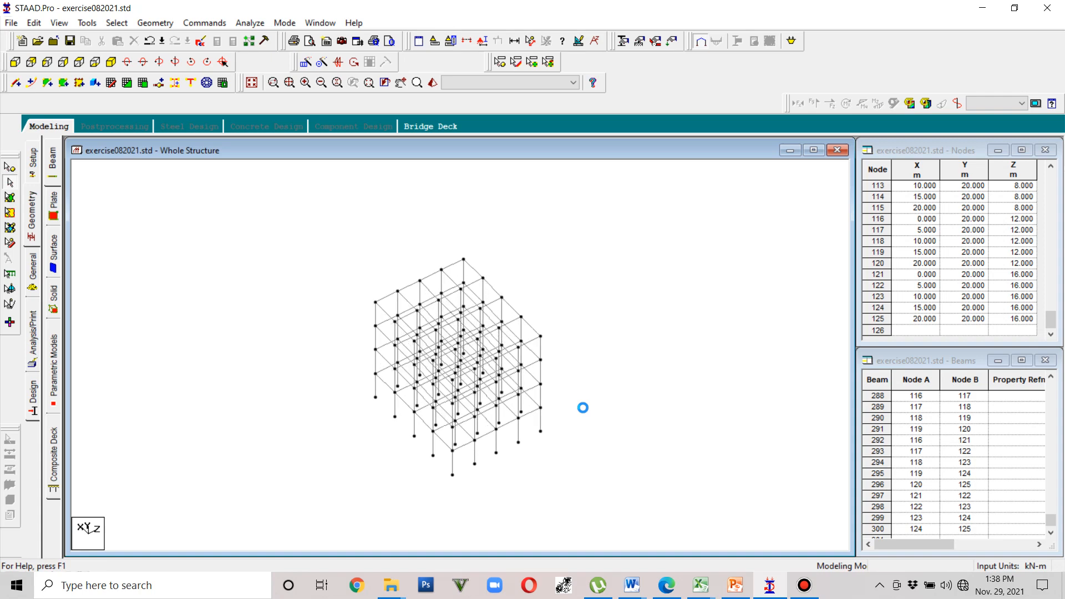
Step: Rotate the space frame about its vertical axis to inspect its remaining faces and storeys
key(Left)
key(Left)
key(Left)
key(Left)
key(Left)
key(Left)
key(Left)
key(Left)
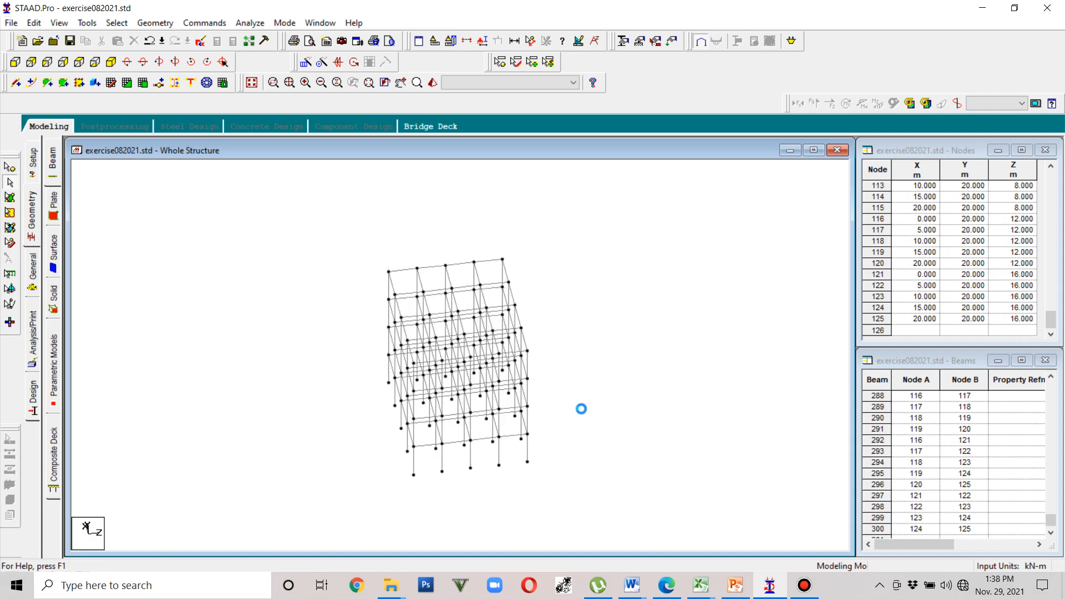
key(Left)
key(Left)
key(Left)
key(Left)
key(Left)
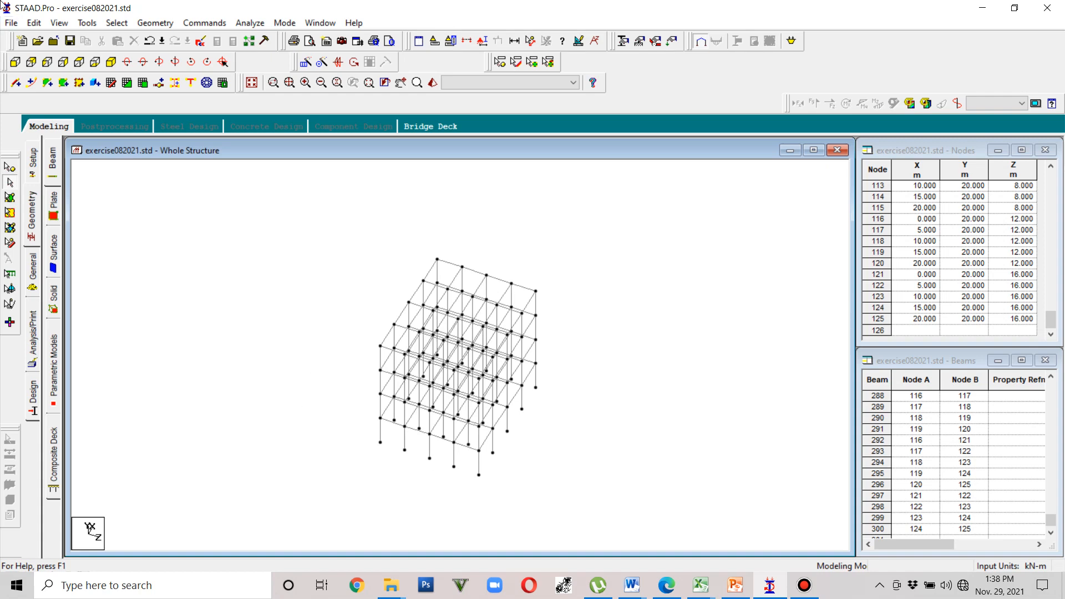
Step: Define a rectangular concrete section property with YD 0.4 m and ZD 0.4 m
click(39, 205)
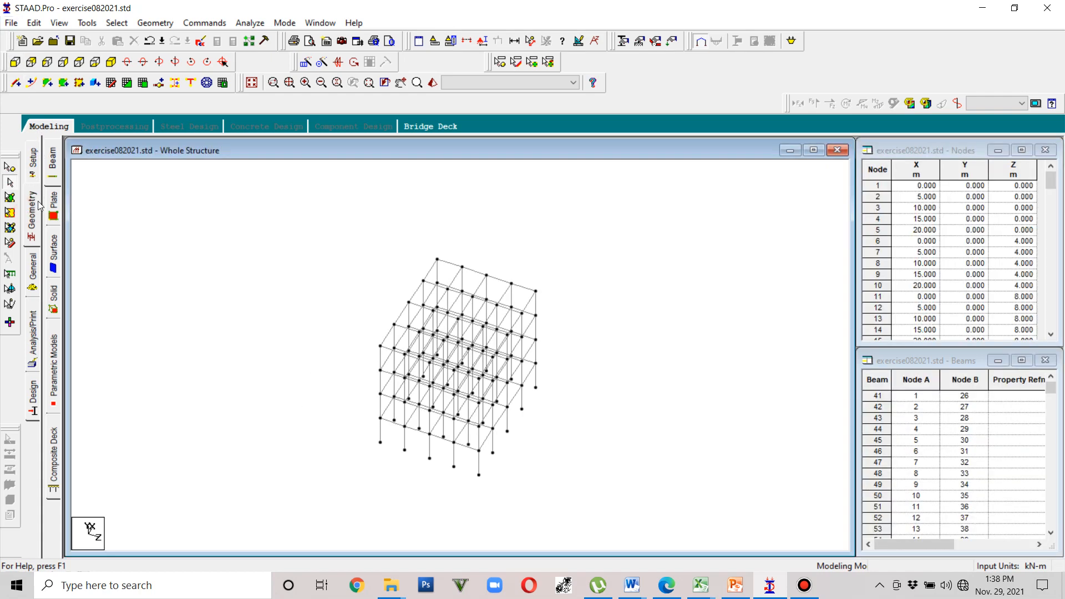
click(33, 269)
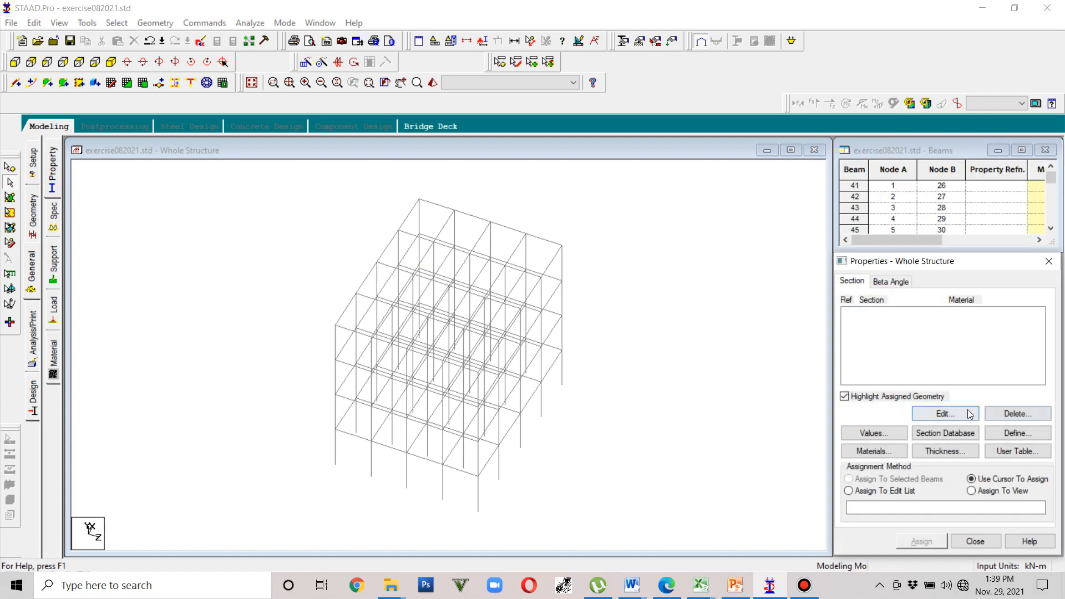
click(1010, 433)
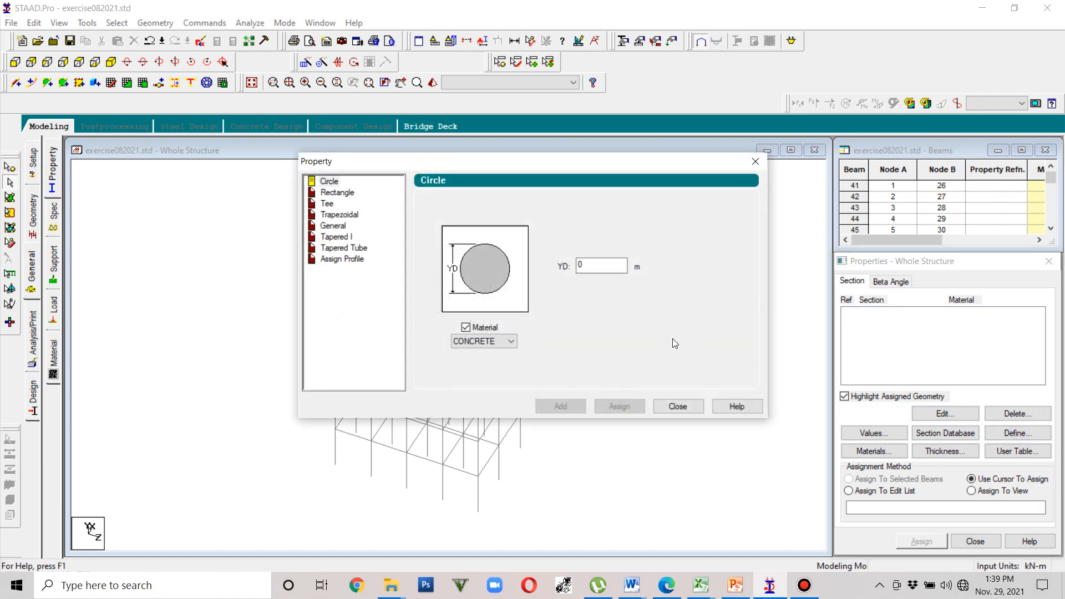
click(339, 193)
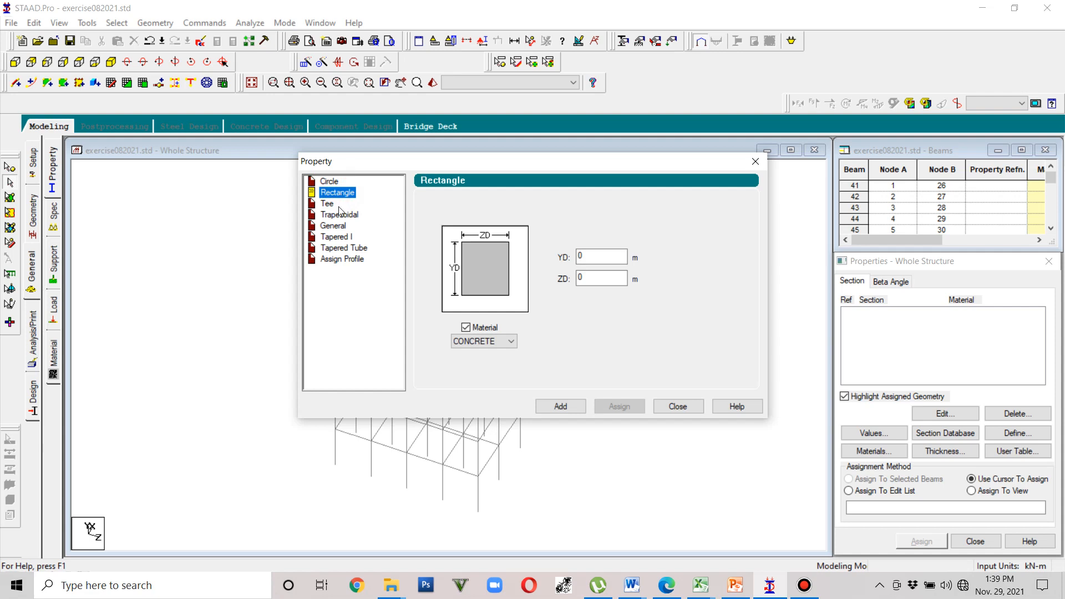
click(330, 182)
click(336, 192)
click(594, 256)
double_click(594, 256)
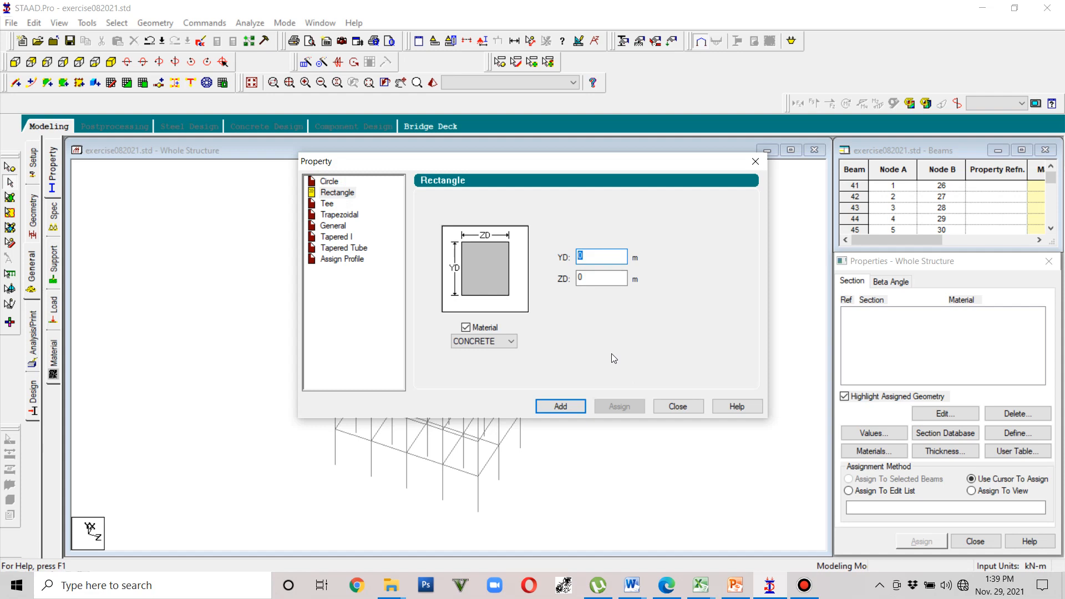
text(0.4)
double_click(605, 273)
text(0.4)
click(562, 406)
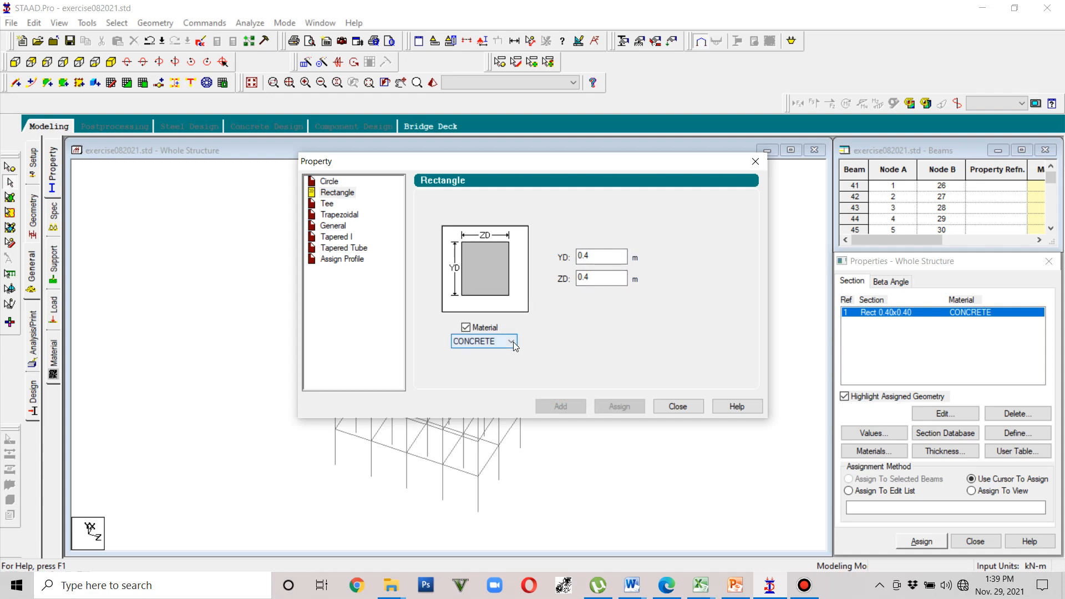
Step: Add a second rectangular concrete section with YD 0.25 m and ZD 0.375 m, and finish defining properties
click(606, 256)
double_click(587, 256)
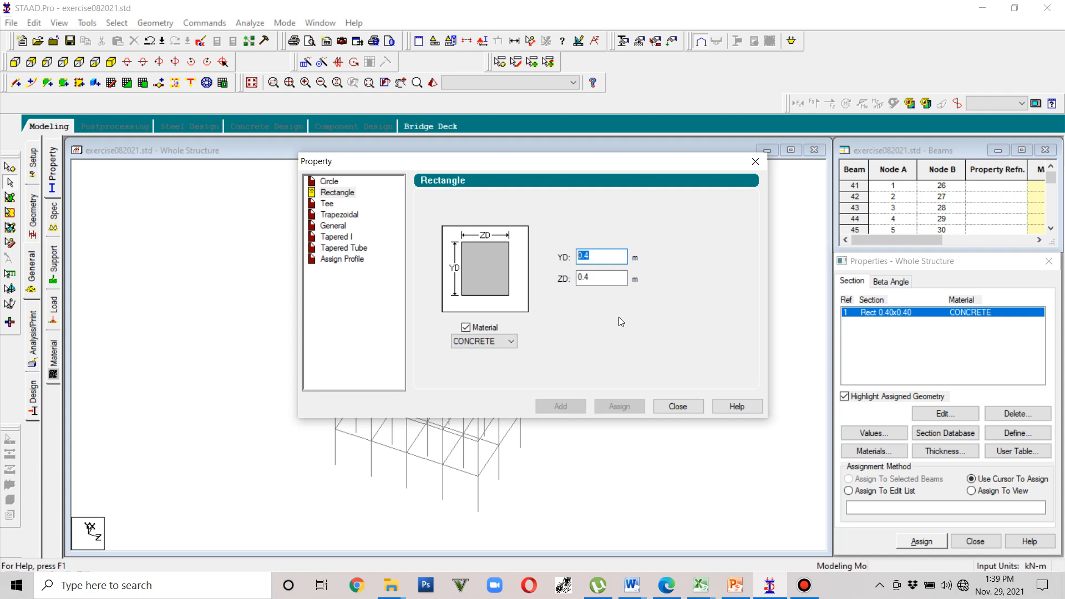
text(0.25)
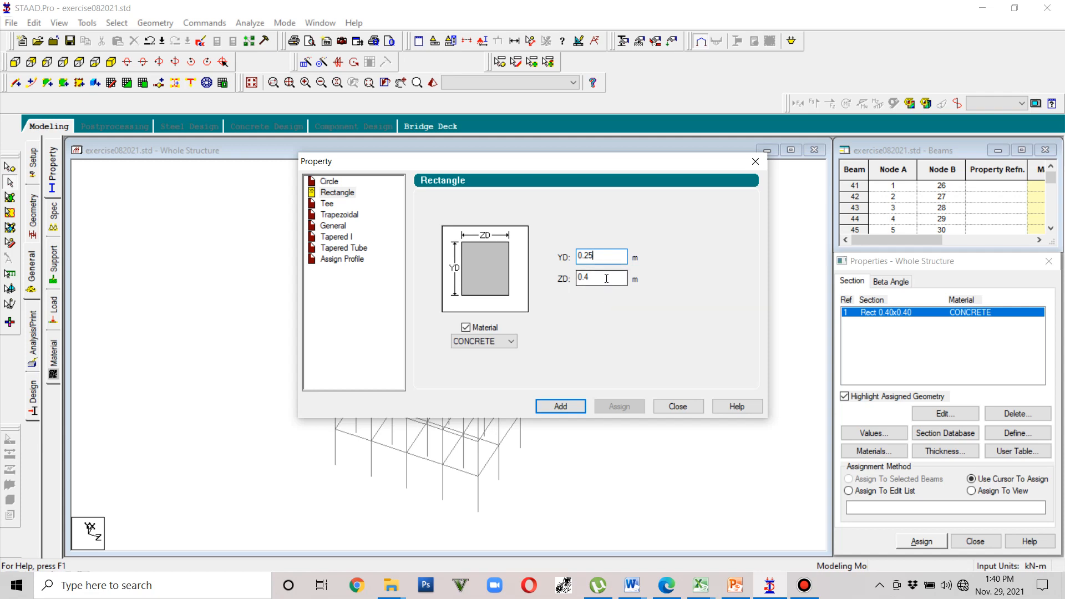
click(607, 279)
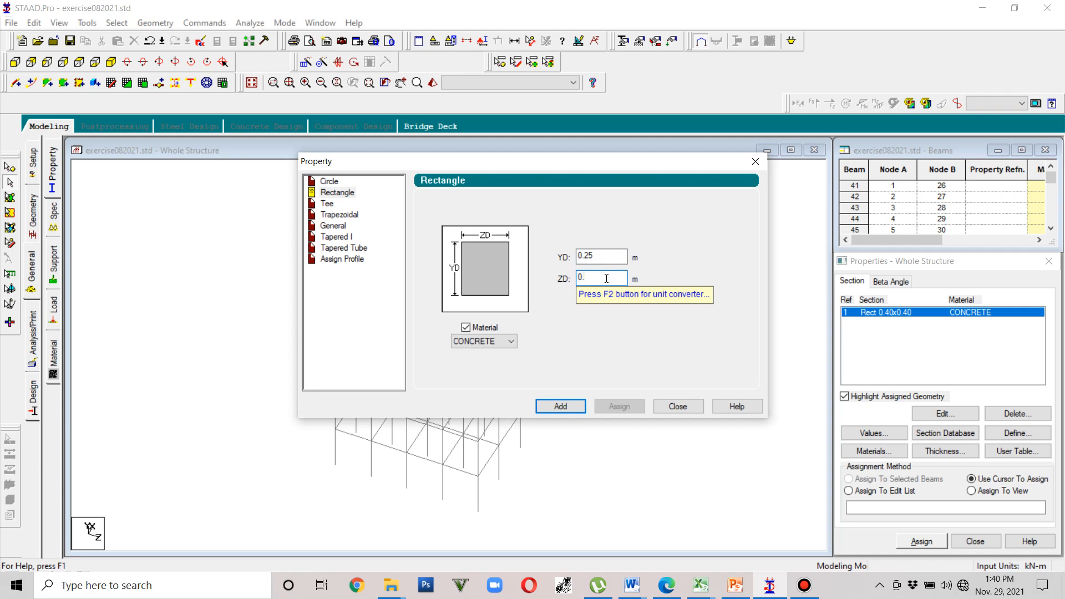
text(375)
click(560, 406)
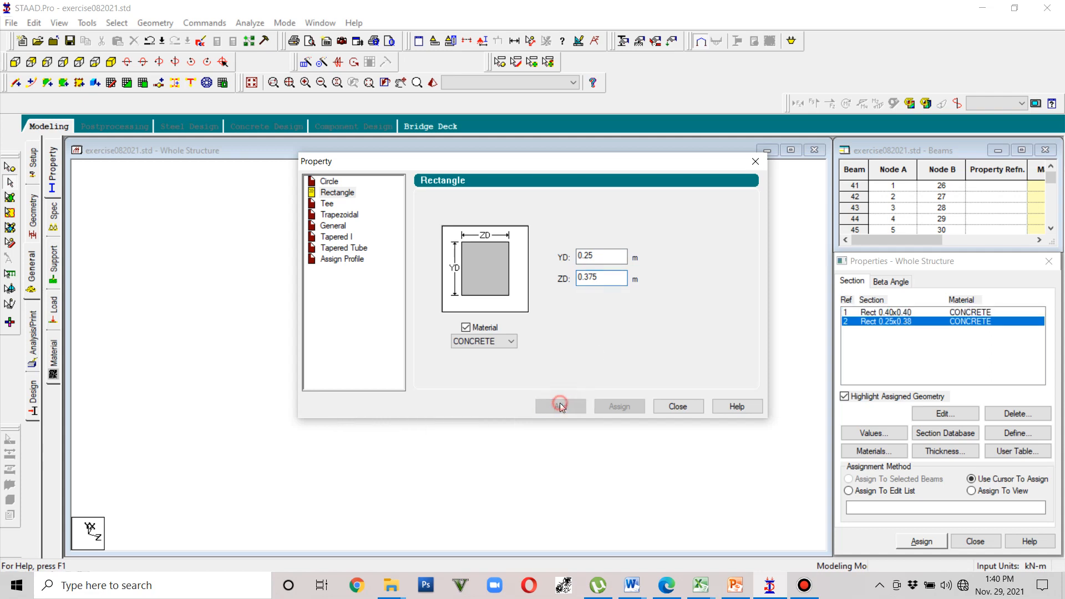
click(669, 407)
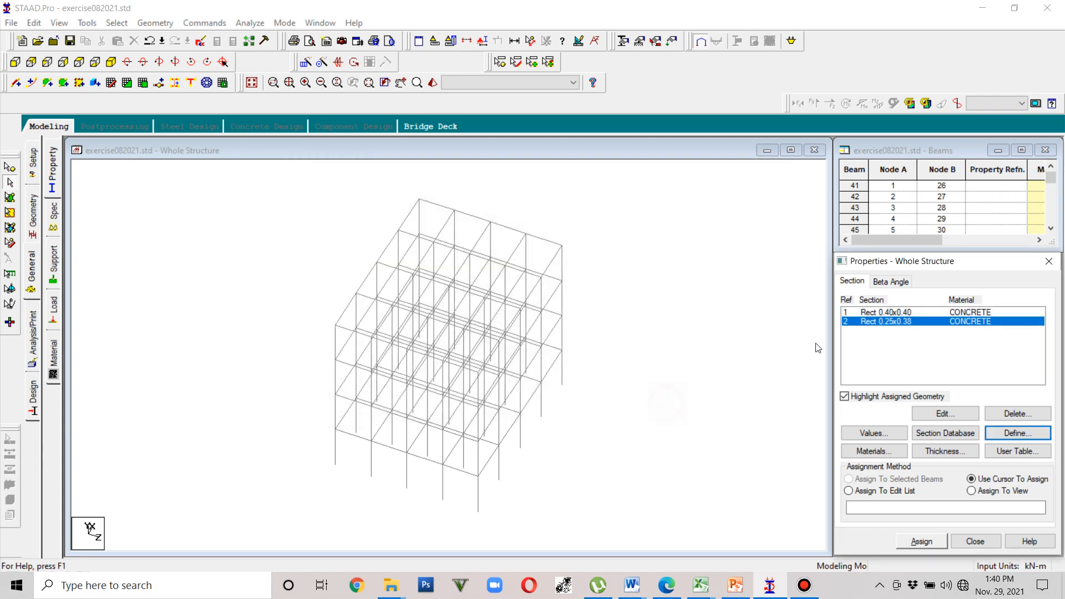
Step: Show the whole frame in front elevation, looking along the Z axis
click(869, 313)
click(15, 61)
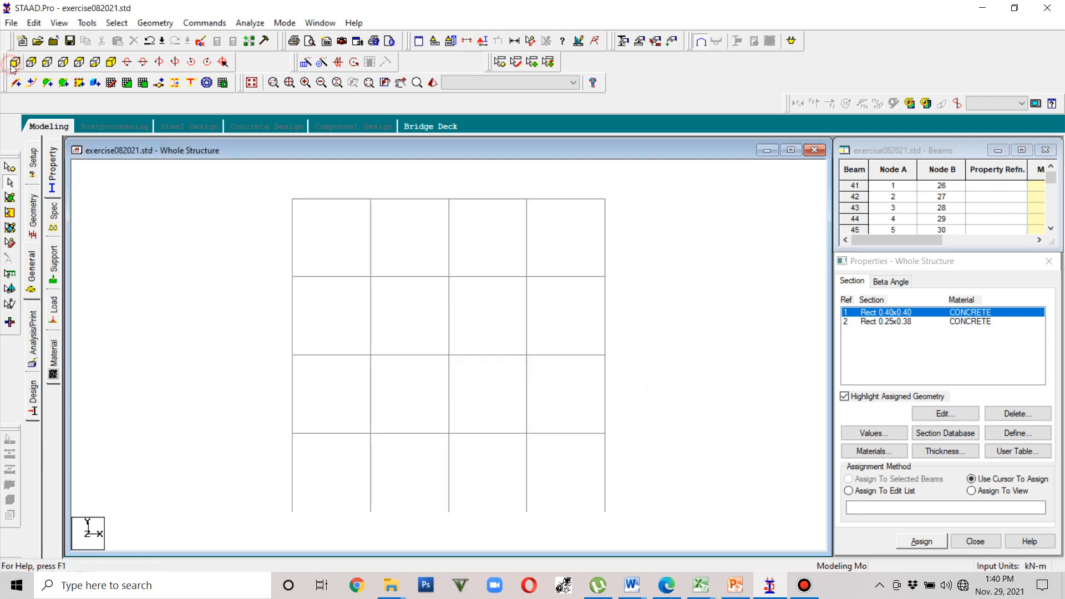
click(913, 323)
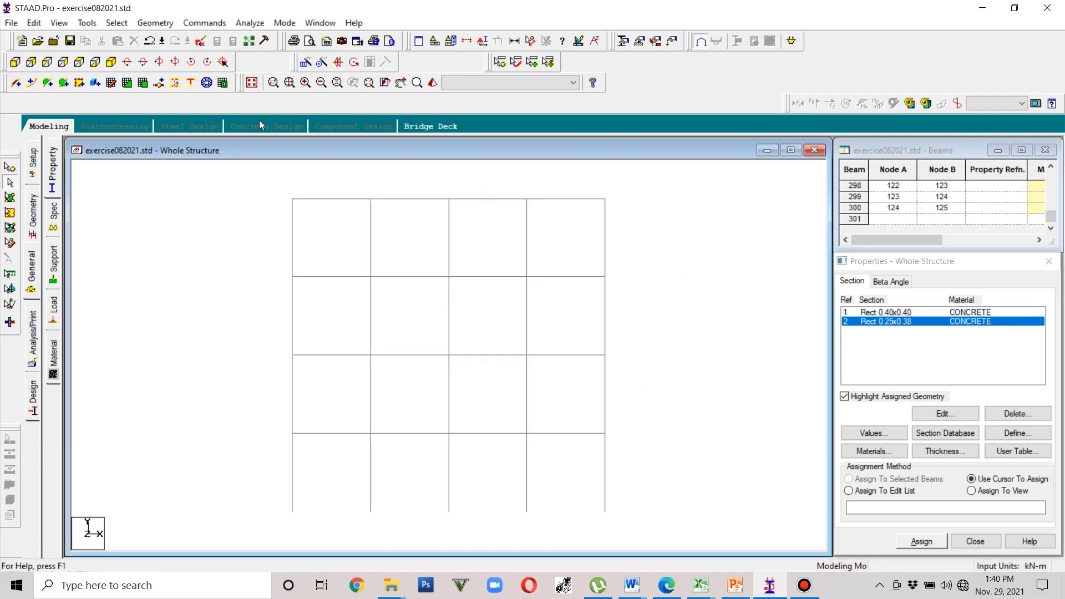
click(87, 23)
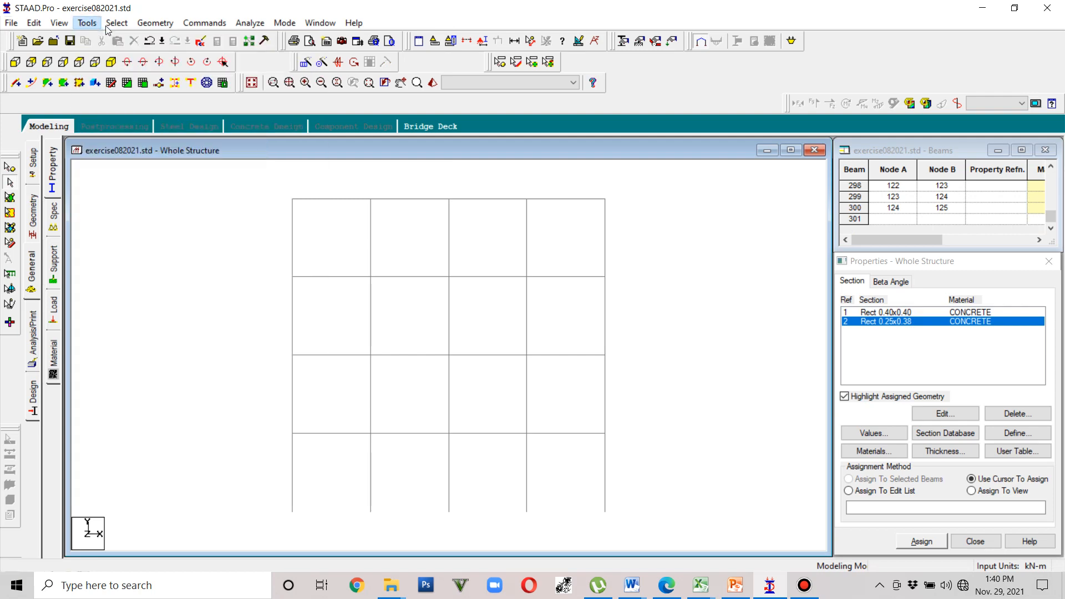
click(116, 23)
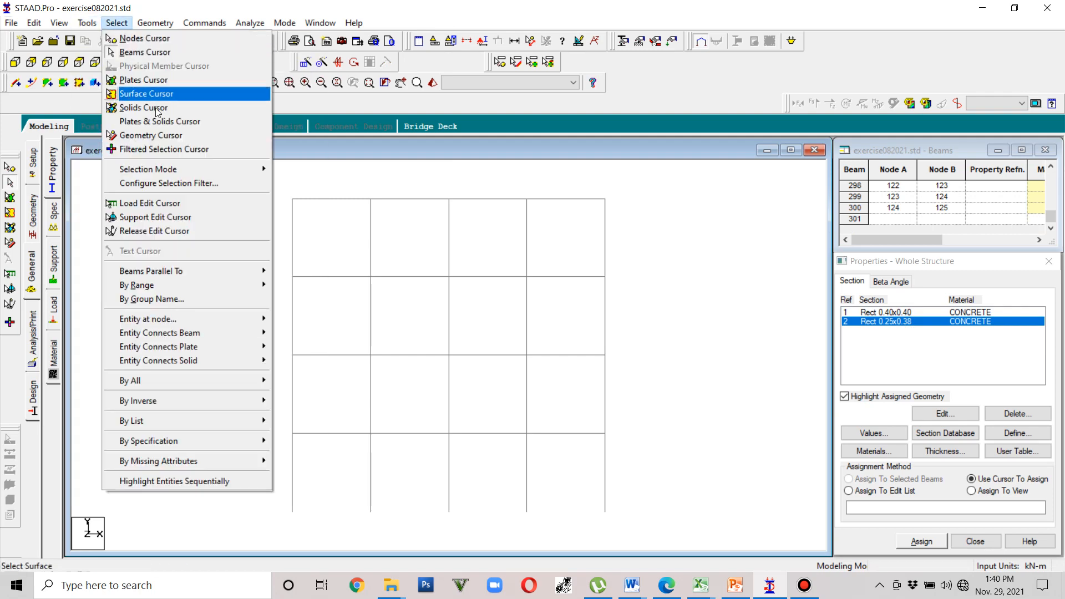
mouse_move(84, 23)
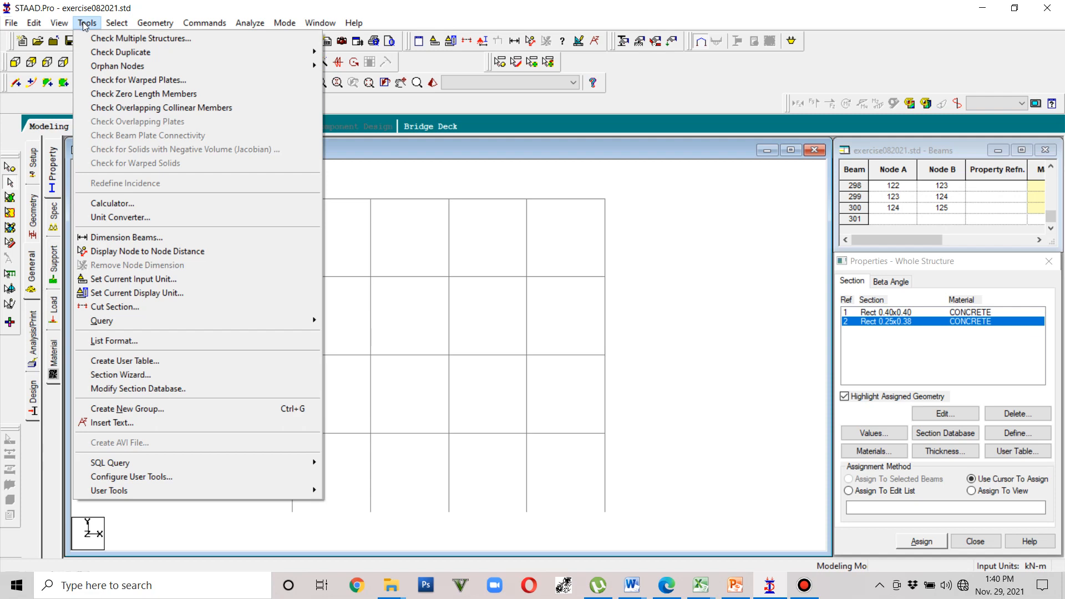
click(191, 252)
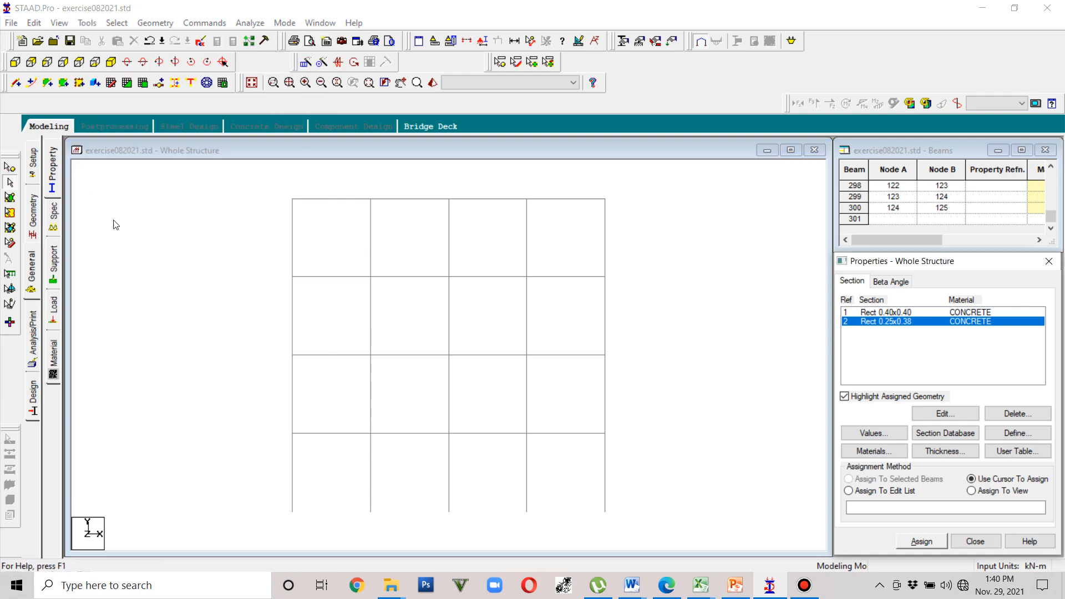
click(87, 23)
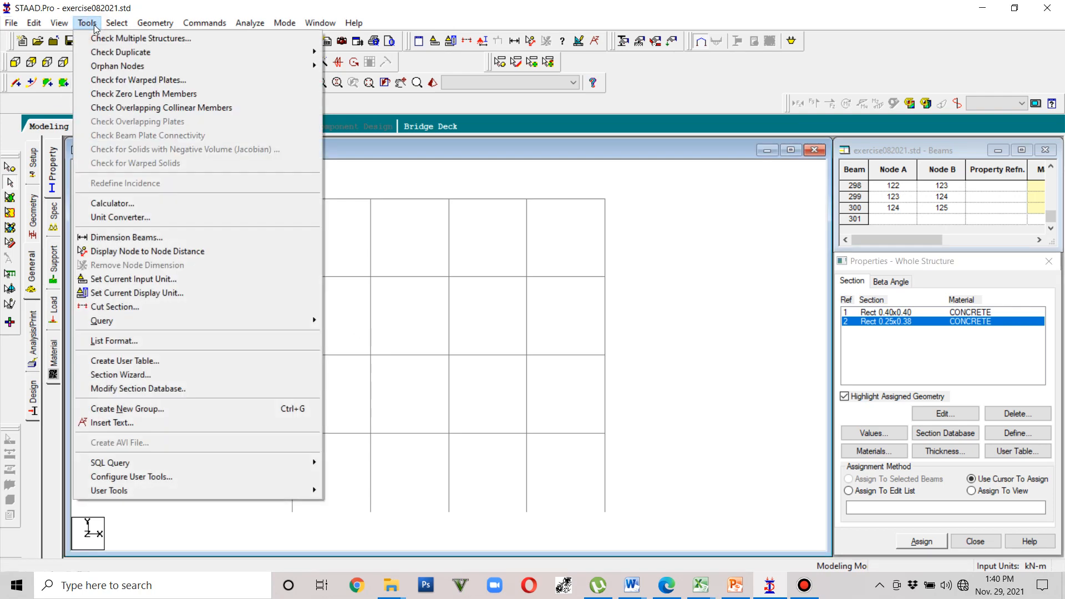
mouse_move(117, 25)
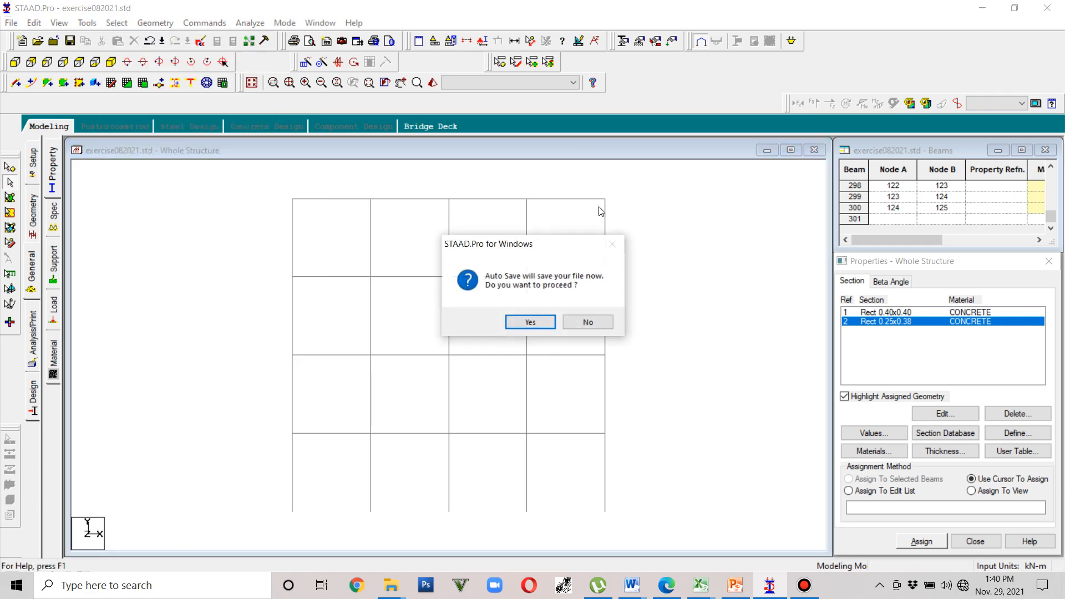
Step: Accept the auto save and save the modified structure
click(538, 327)
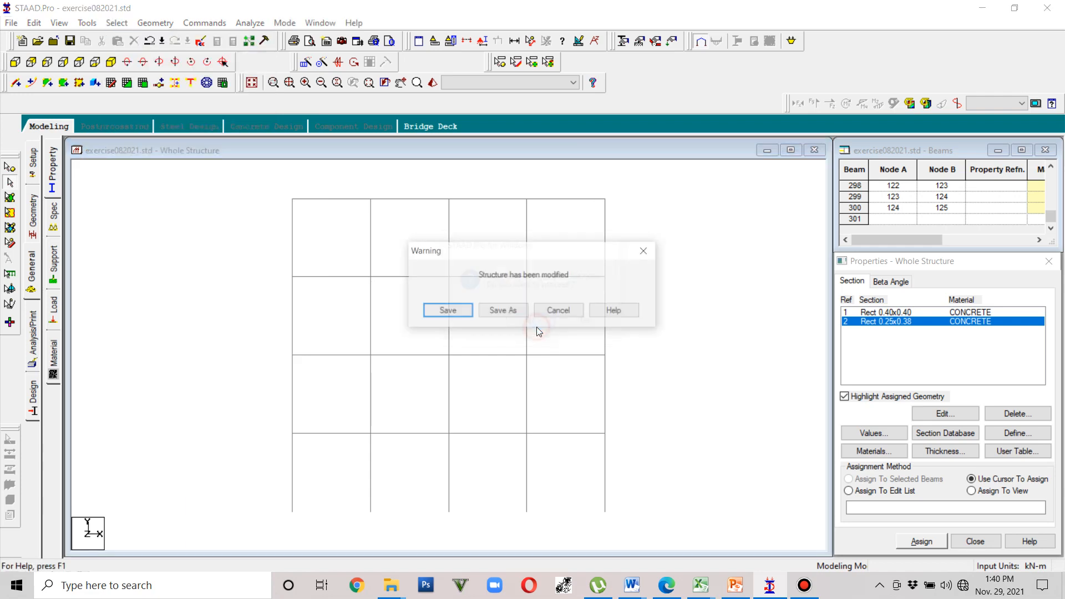
click(461, 313)
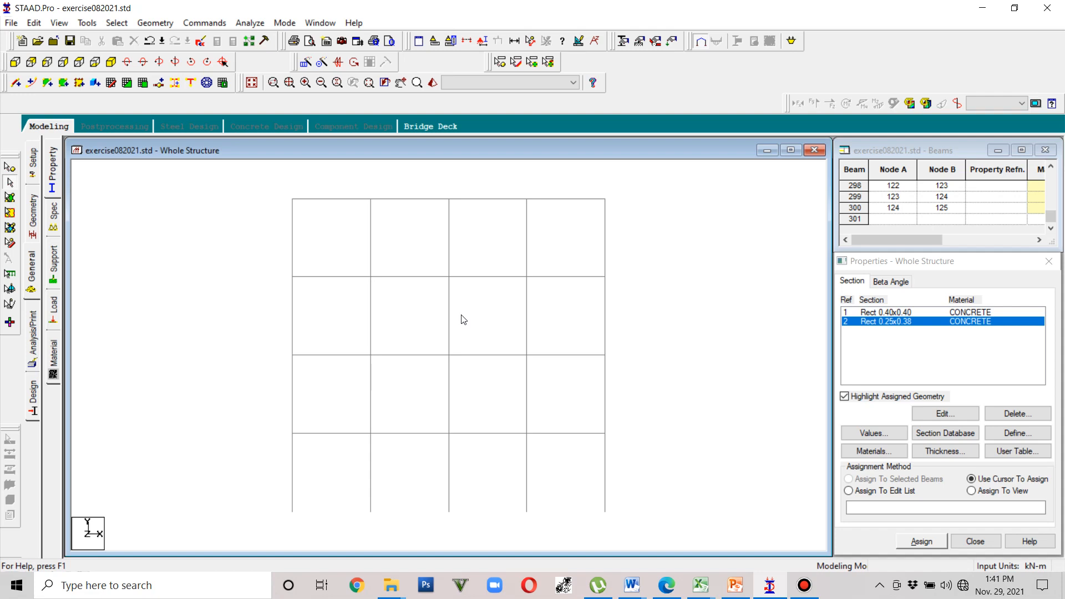
Step: Assign the Rect 0.40x0.40 concrete section to all members parallel to Y, using assignment to selected beams
click(116, 23)
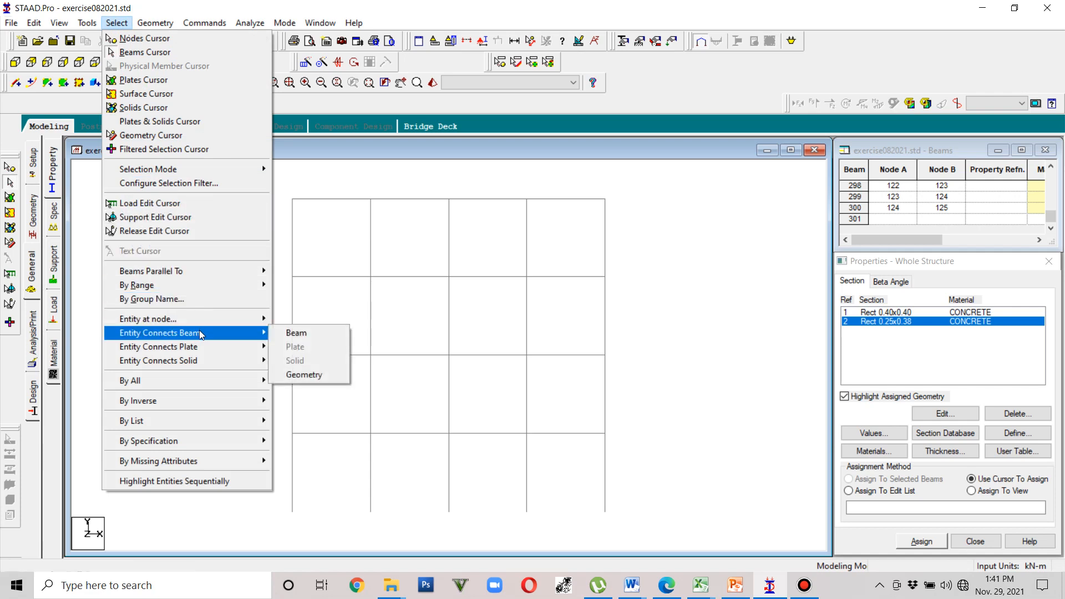
mouse_move(227, 278)
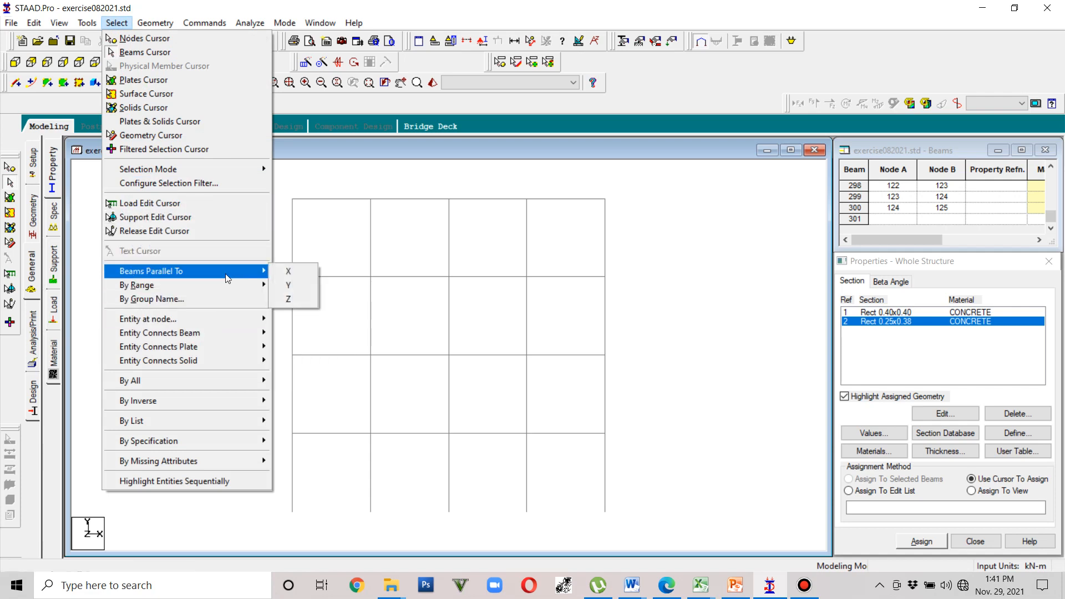
click(301, 284)
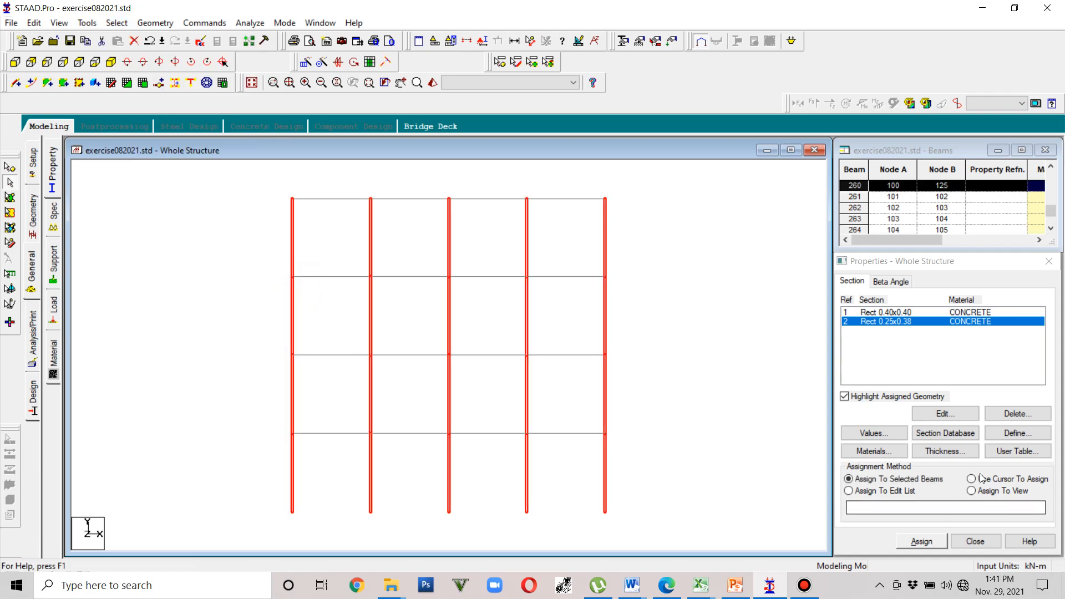
click(889, 312)
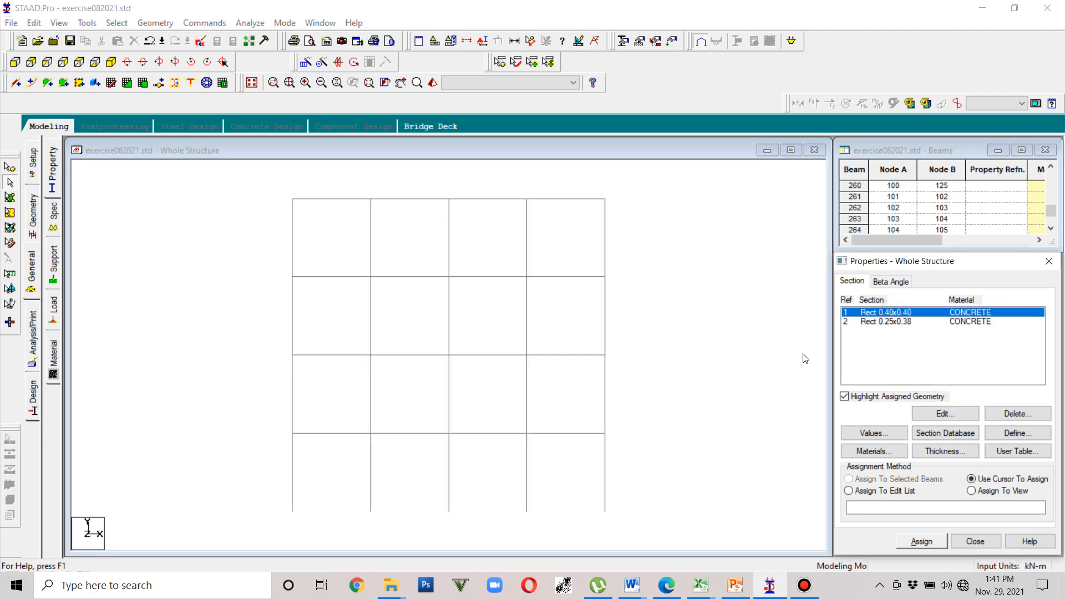
click(118, 25)
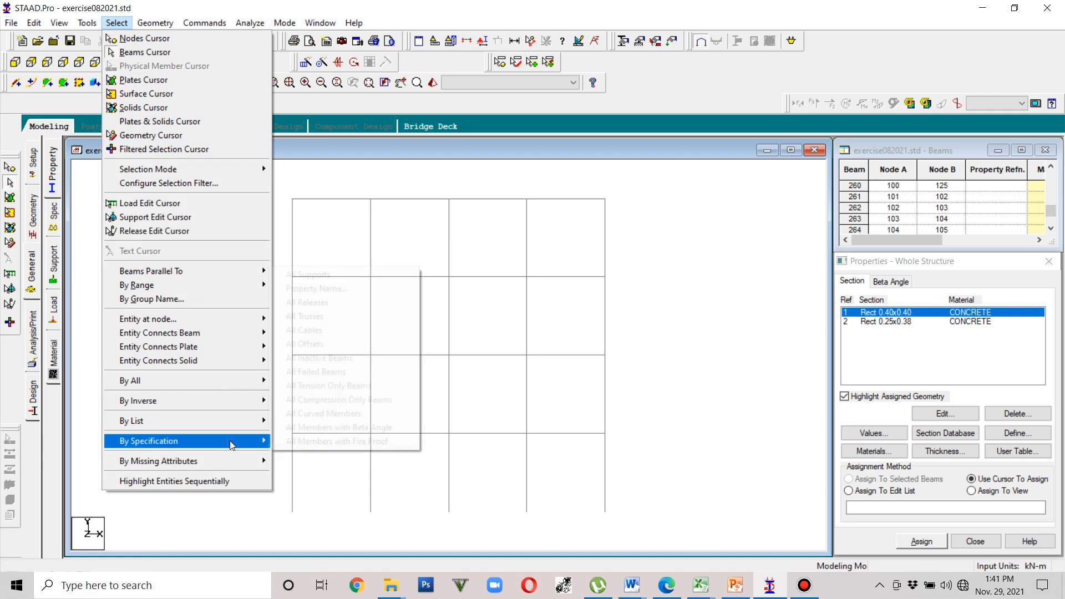
mouse_move(255, 272)
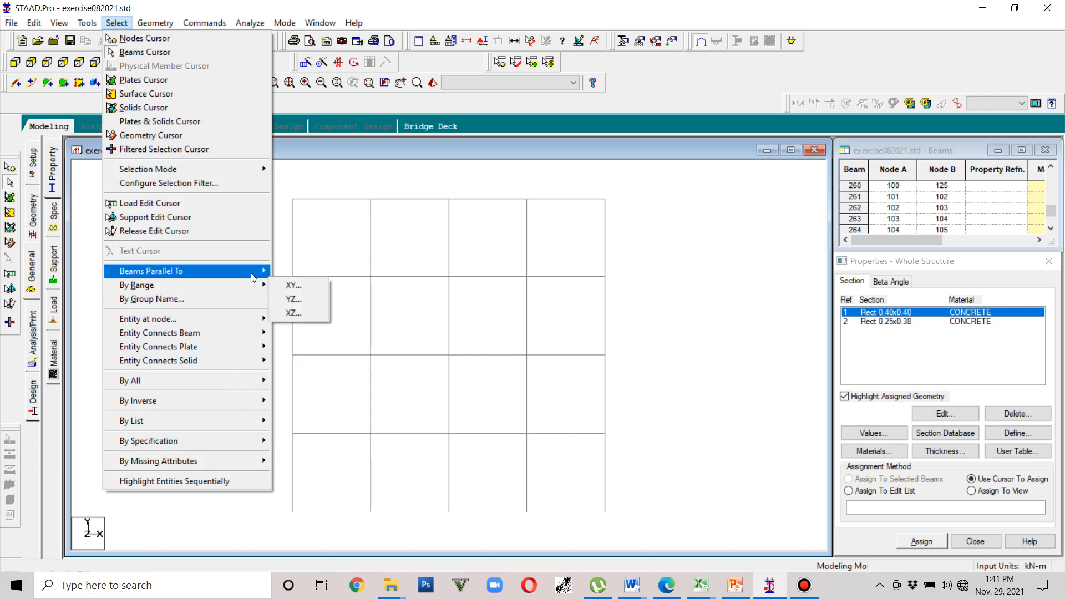
click(298, 285)
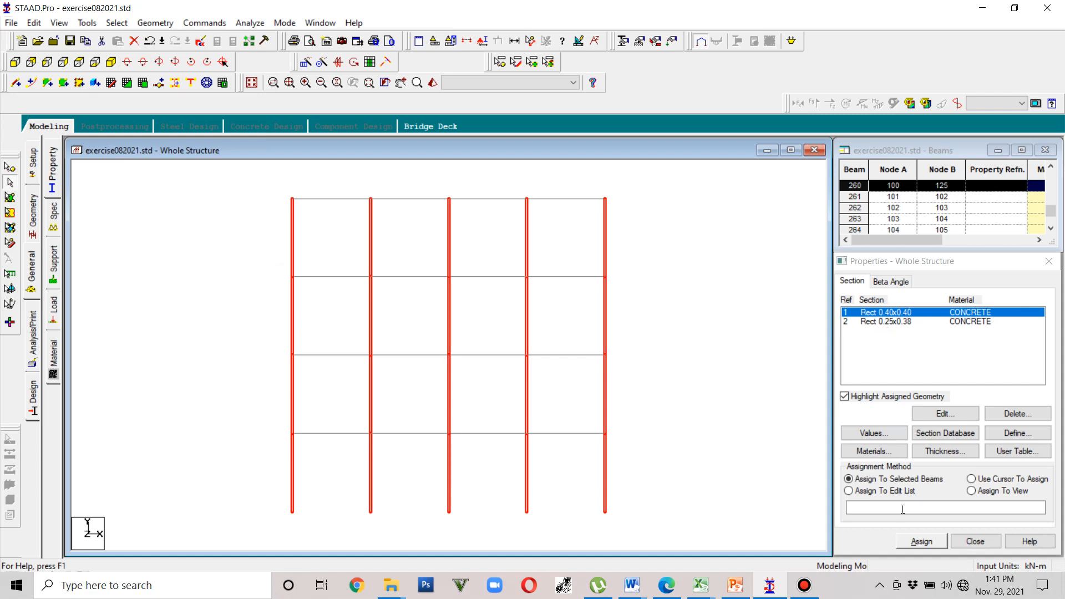
click(917, 546)
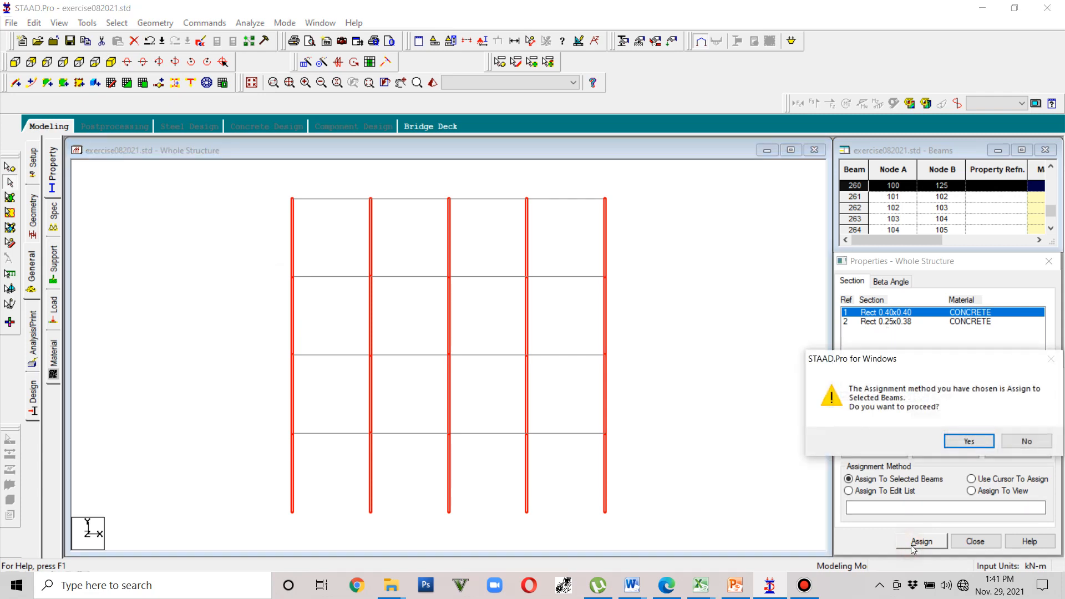
click(971, 447)
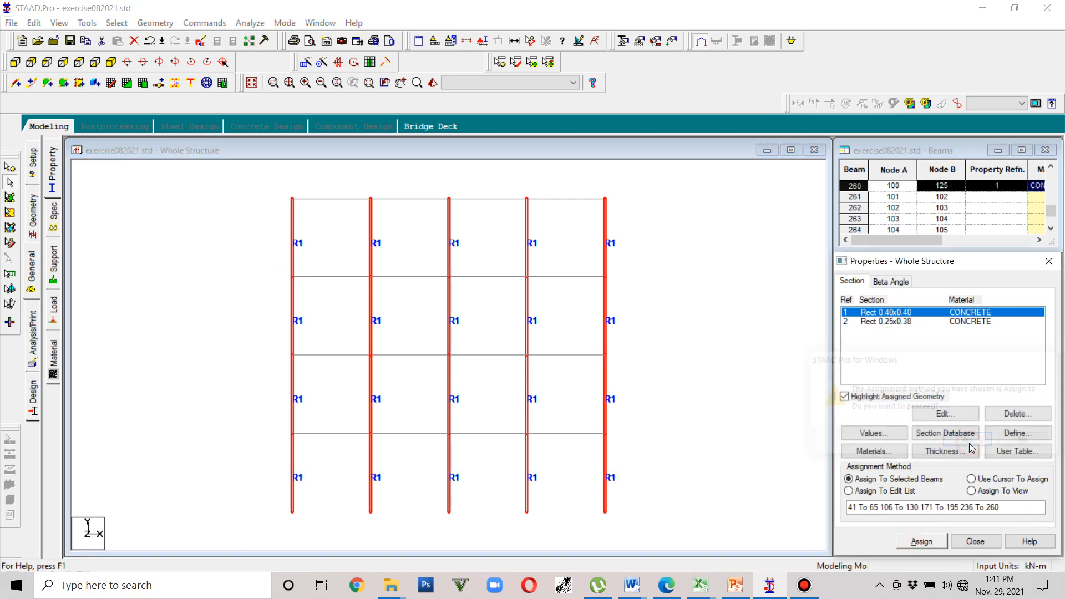
Step: Assign the Rect 0.25x0.38 concrete section to all horizontal beams on the four floor levels, using assignment to selected beams
click(891, 323)
drag(623, 212, 206, 171)
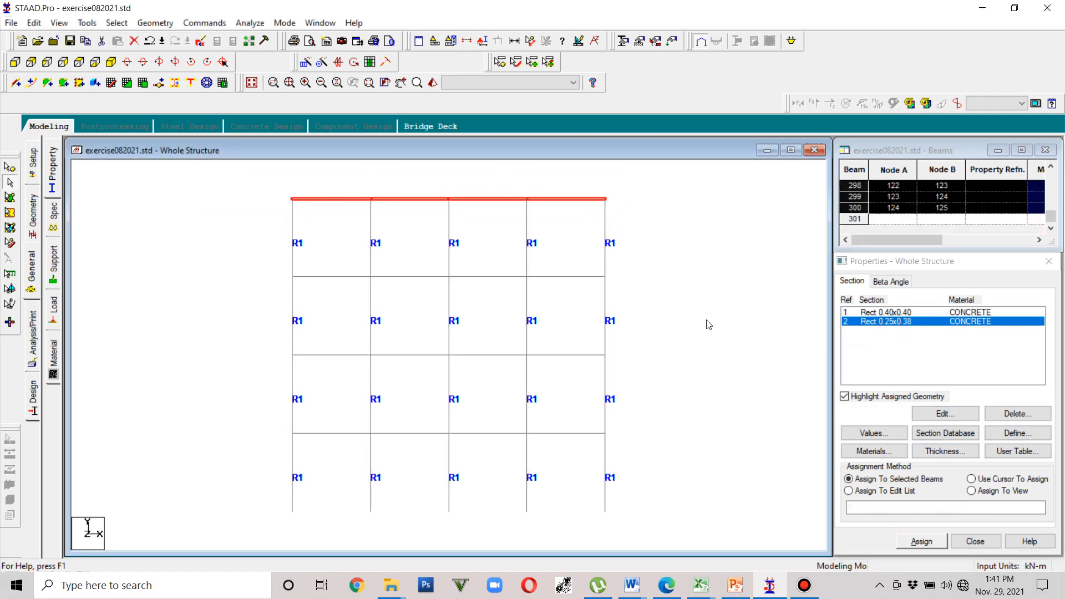
drag(659, 220, 294, 187)
drag(633, 221, 228, 185)
drag(640, 286, 245, 262)
drag(641, 217, 267, 188)
drag(632, 228, 242, 190)
drag(638, 218, 247, 183)
ctrl+drag(634, 299, 271, 272)
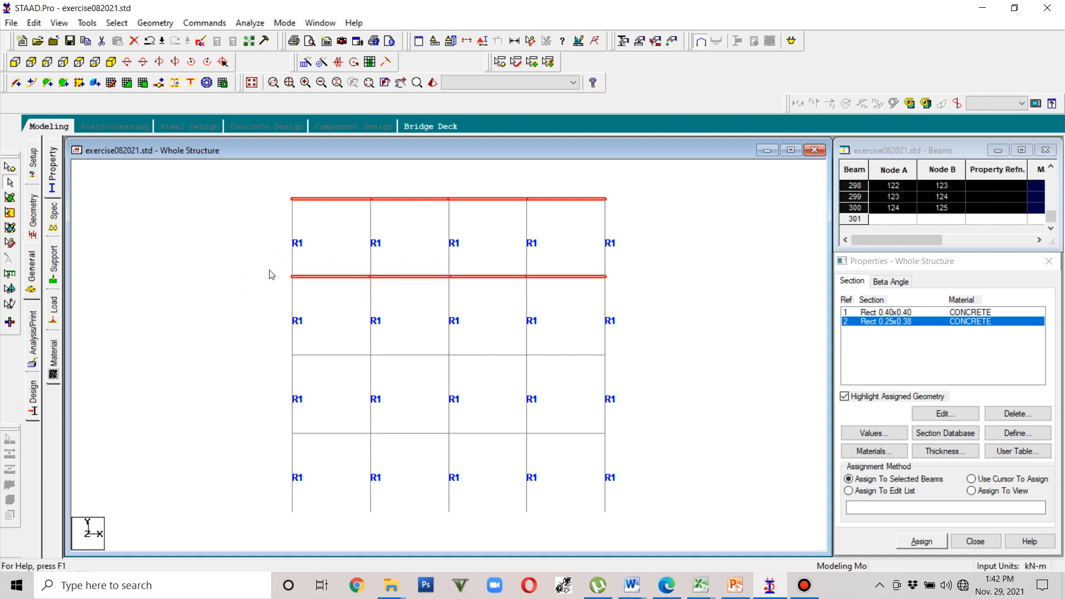
ctrl+drag(344, 340, 241, 352)
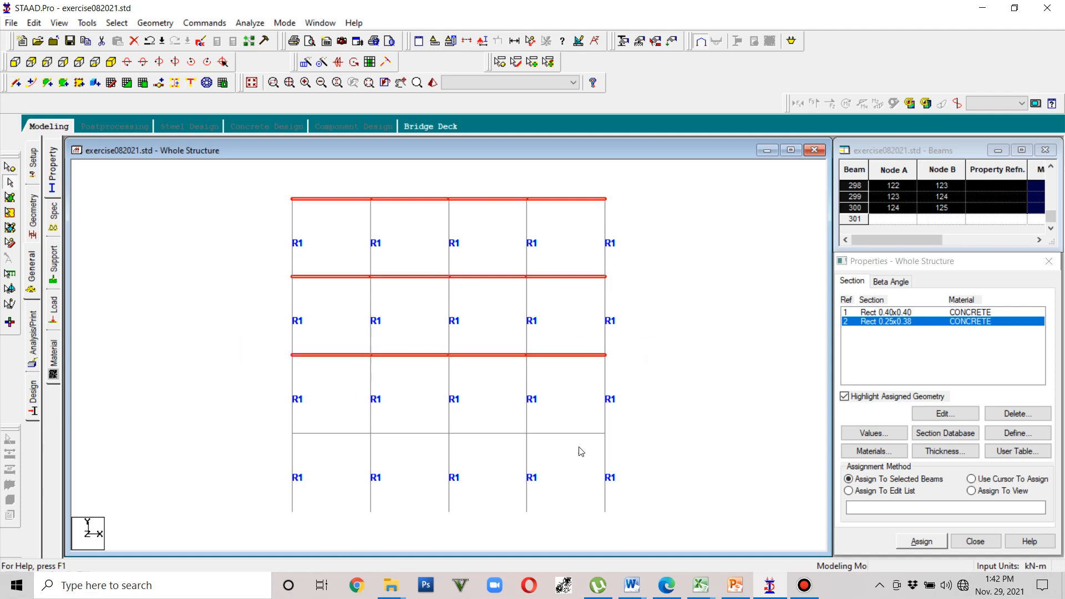
ctrl+drag(625, 442, 235, 414)
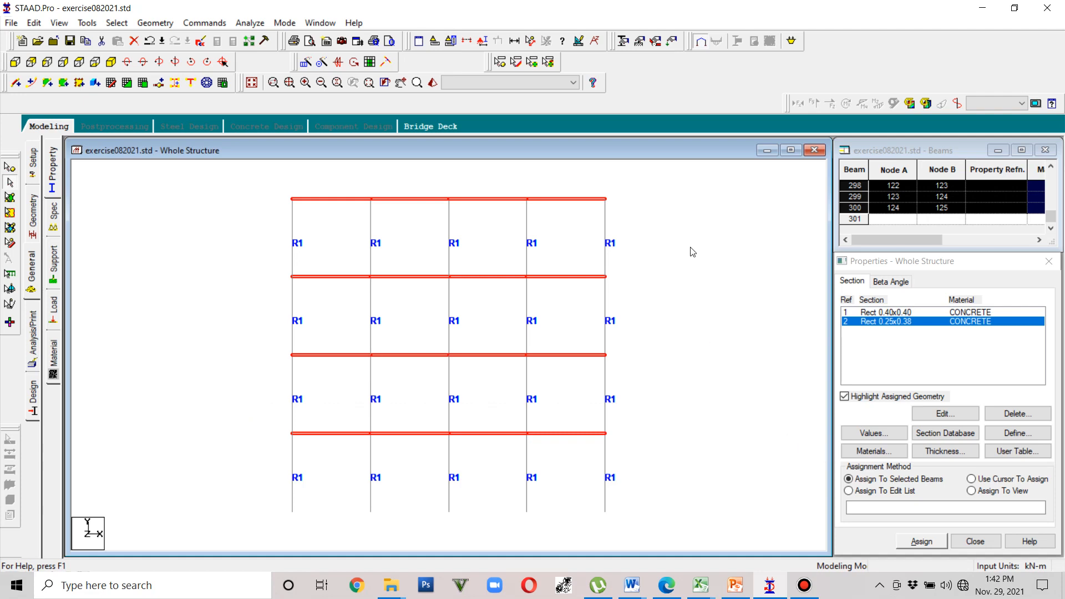
click(919, 541)
click(971, 444)
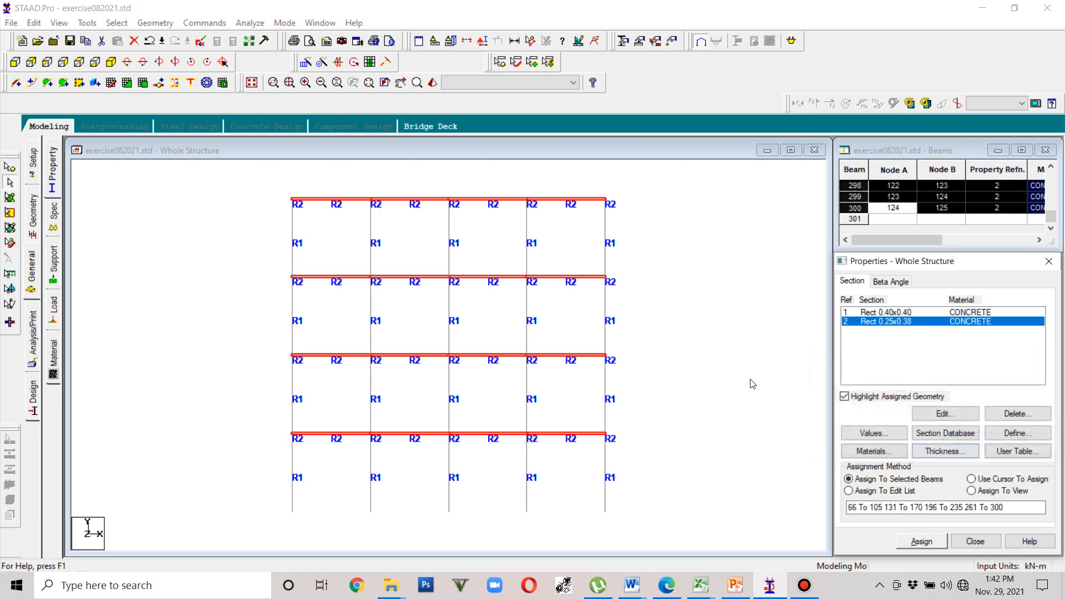
click(750, 384)
Step: Examine the frame with its assigned sections from several angles in a 3D rendered view, and close that view
click(433, 83)
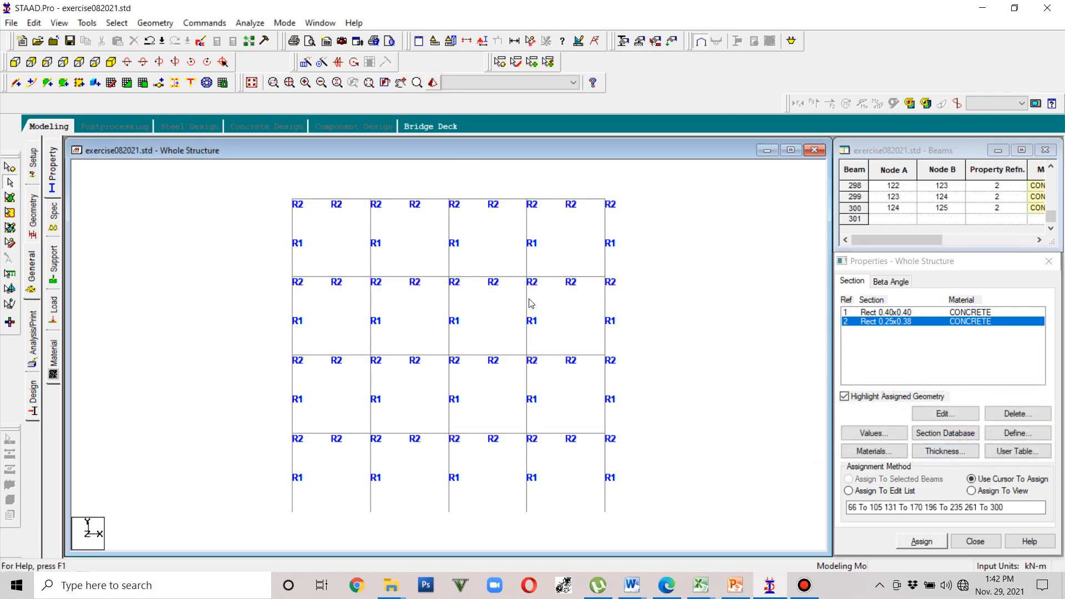
drag(572, 323, 417, 342)
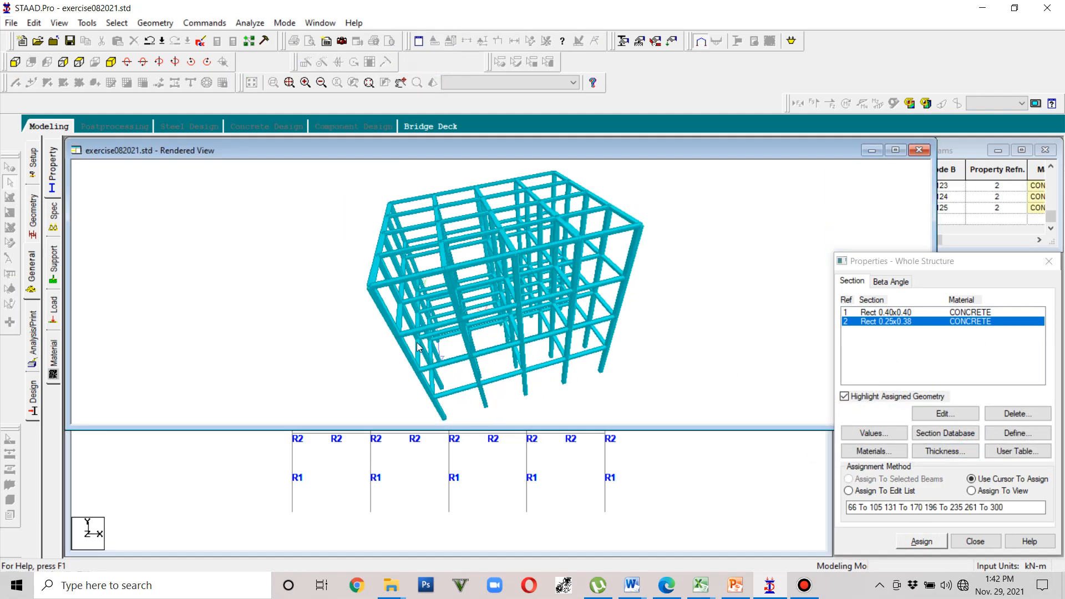
drag(545, 355, 851, 273)
drag(483, 292, 638, 273)
drag(651, 324, 488, 180)
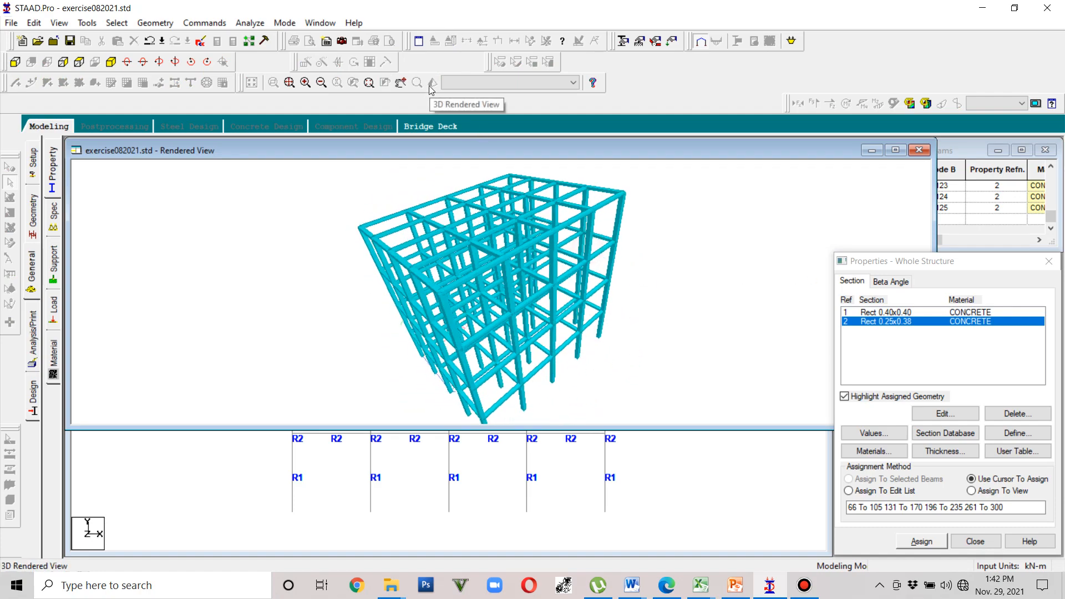
drag(608, 368, 543, 328)
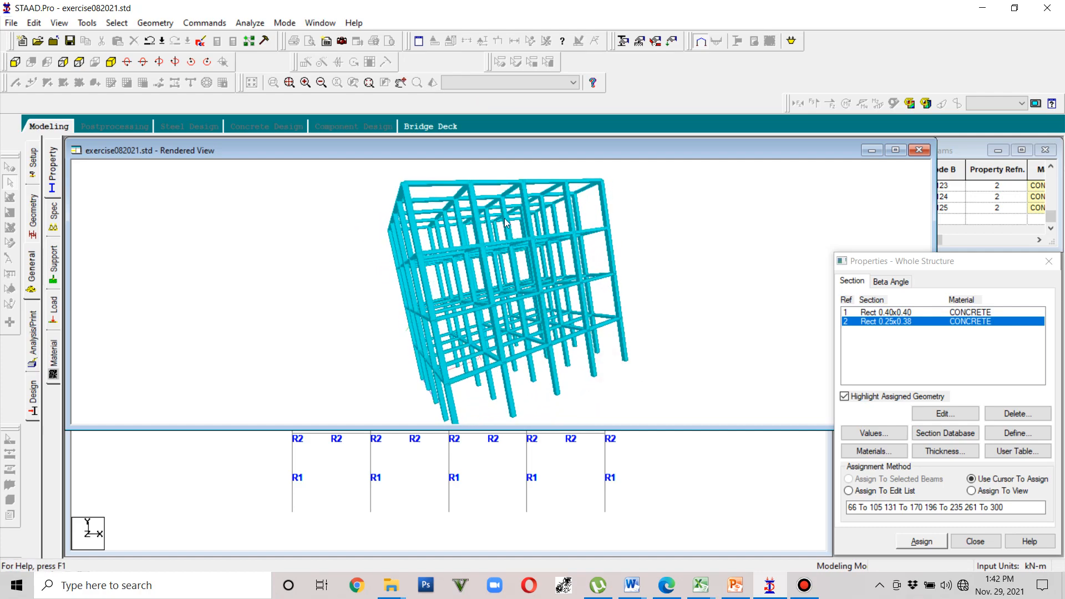
drag(644, 249, 657, 300)
drag(410, 232, 501, 343)
scroll(501, 342, up, 5)
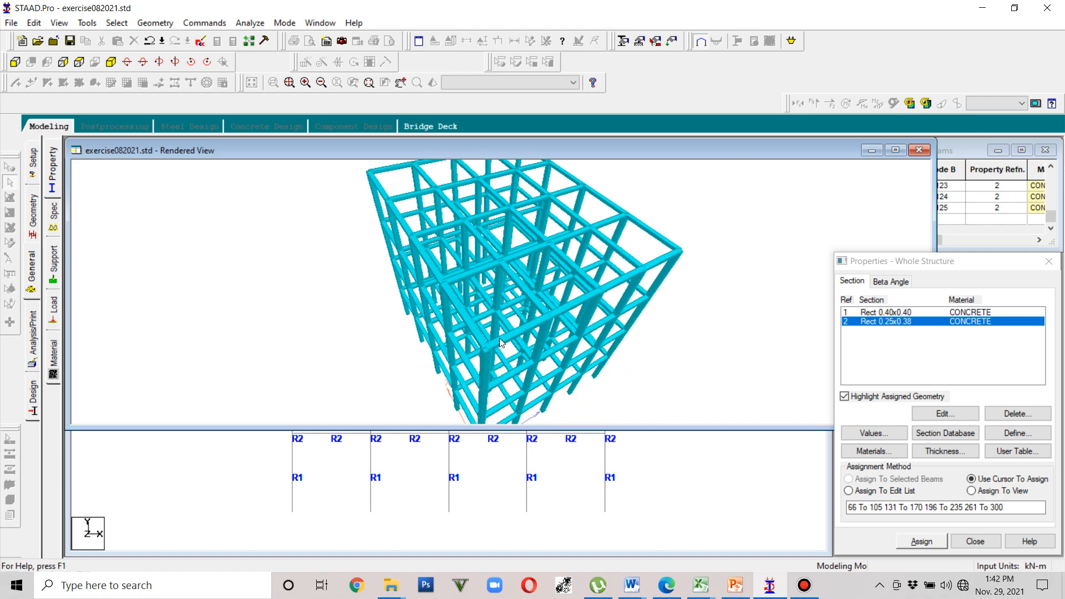
scroll(501, 341, up, 2)
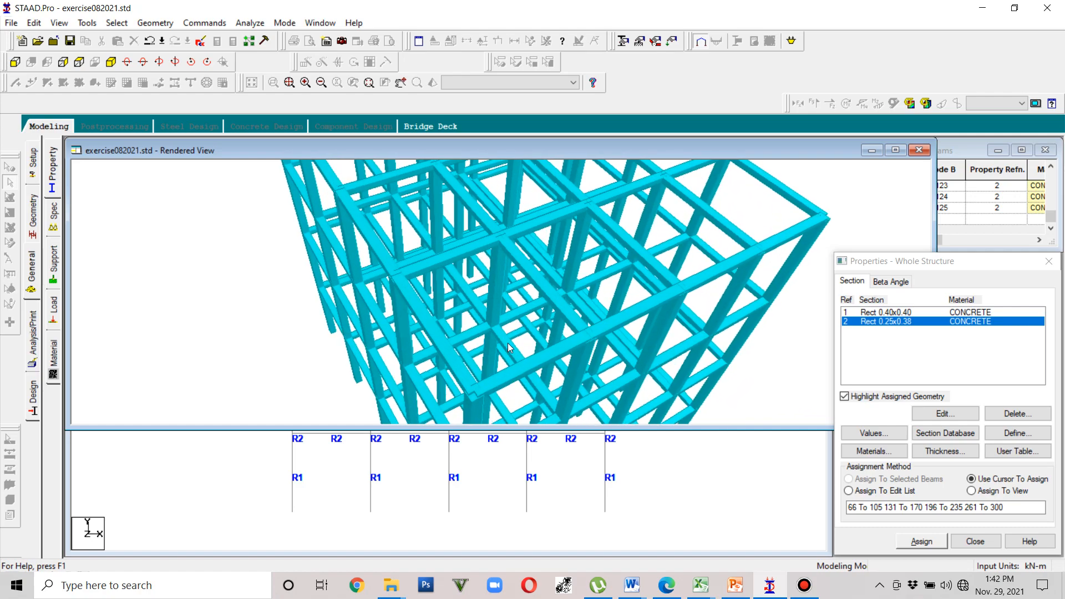
drag(523, 363, 509, 336)
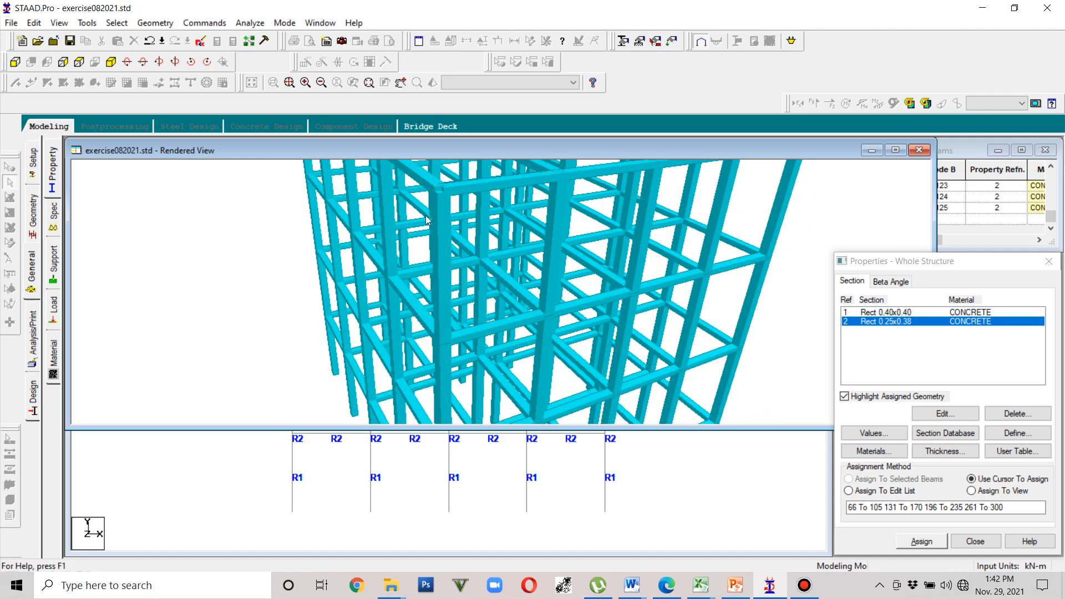
drag(508, 218, 557, 240)
click(920, 151)
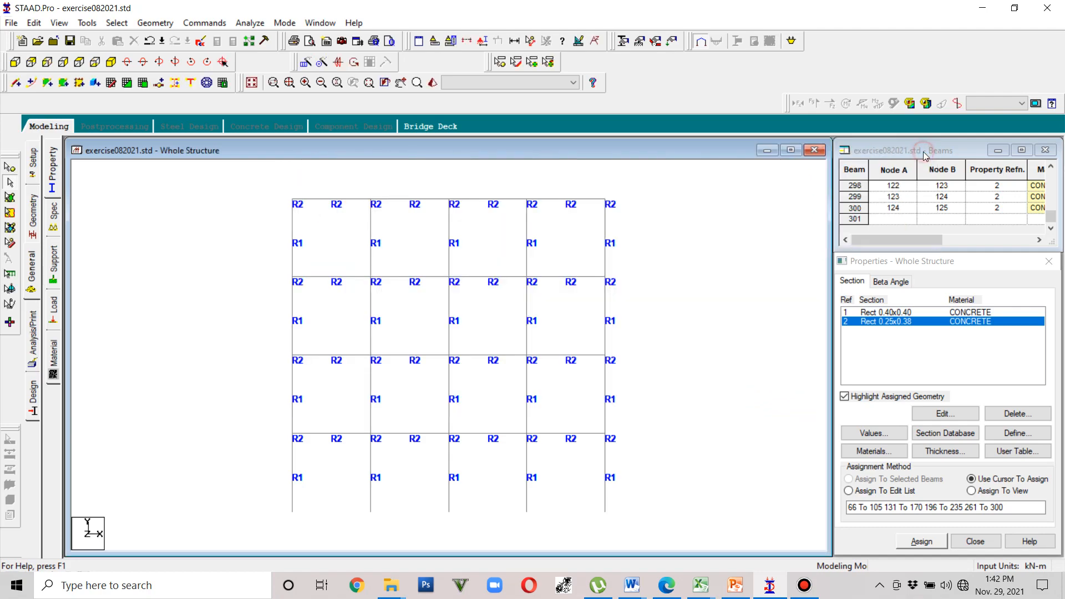
Step: Open the member specifications for the whole structure
click(53, 217)
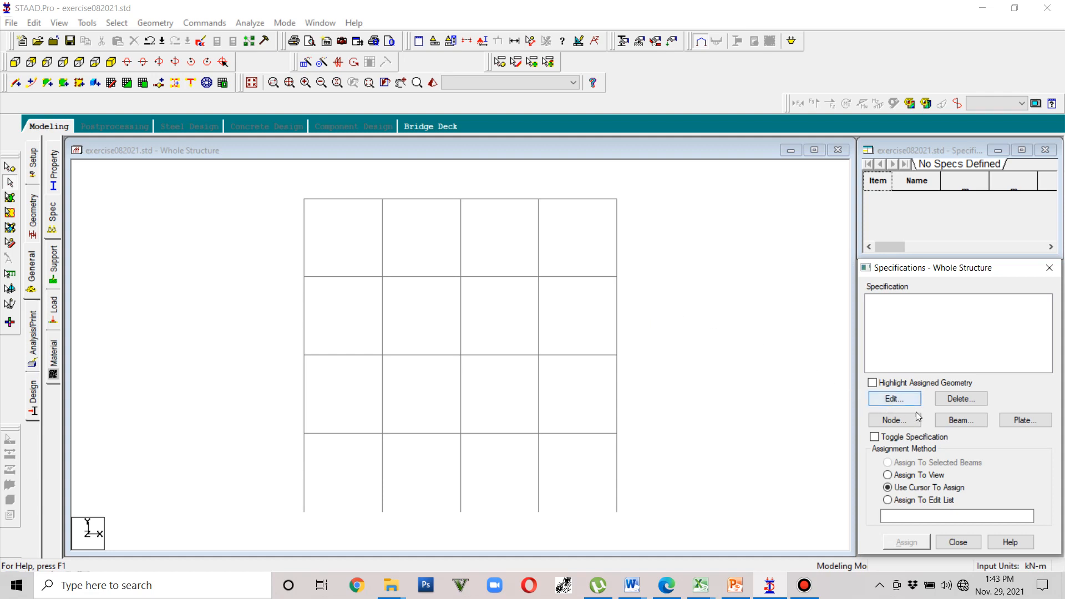
click(943, 420)
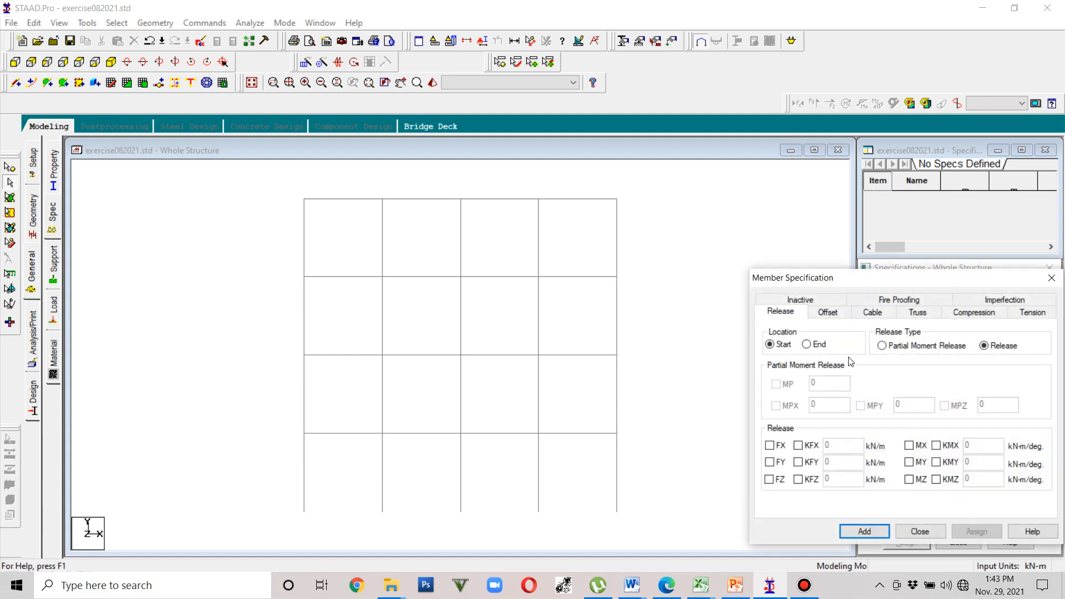
drag(891, 286, 850, 267)
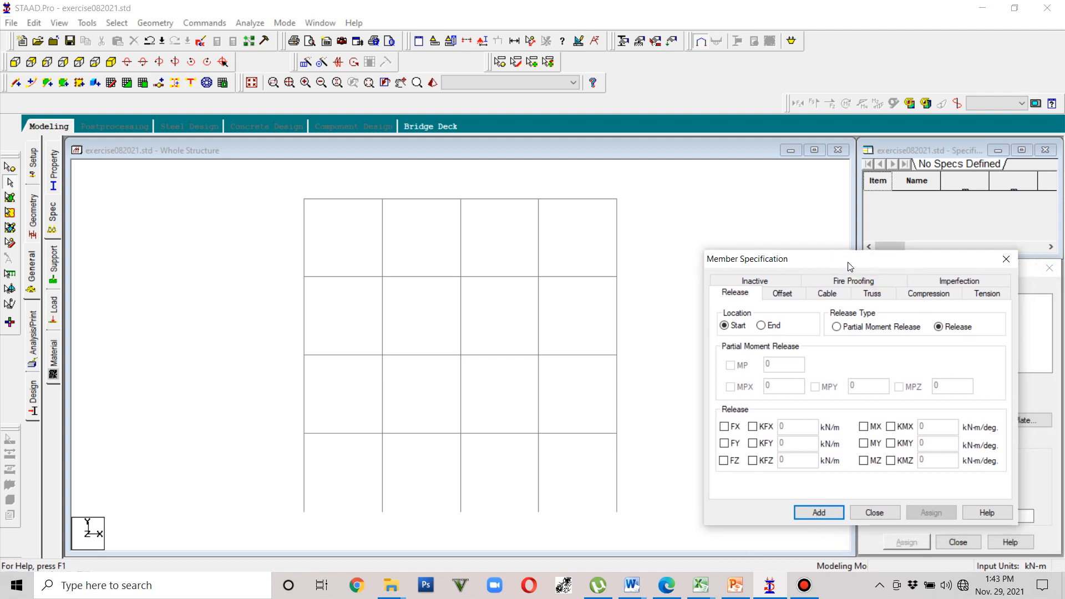
click(1007, 259)
Step: Assign a global start offset with Y 0.1875 m to all horizontal beams on the four floor levels
click(344, 199)
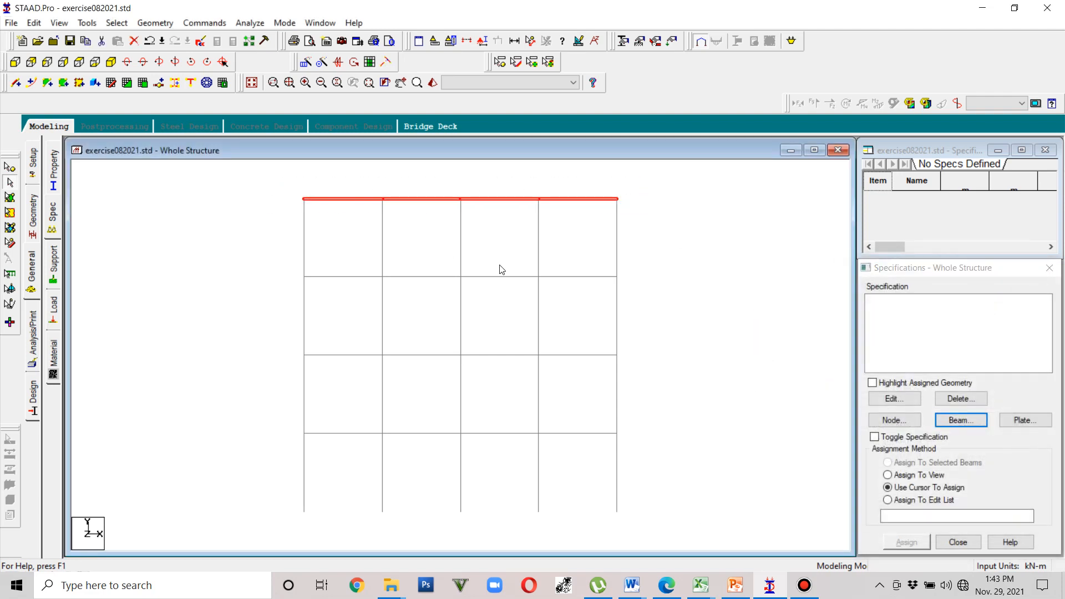
click(351, 276)
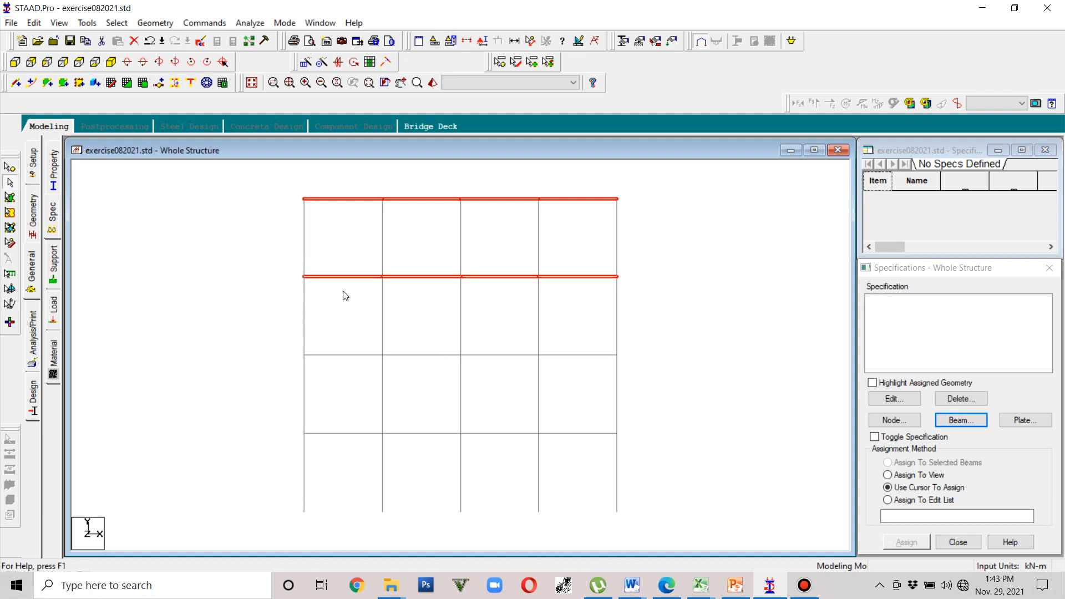
click(344, 355)
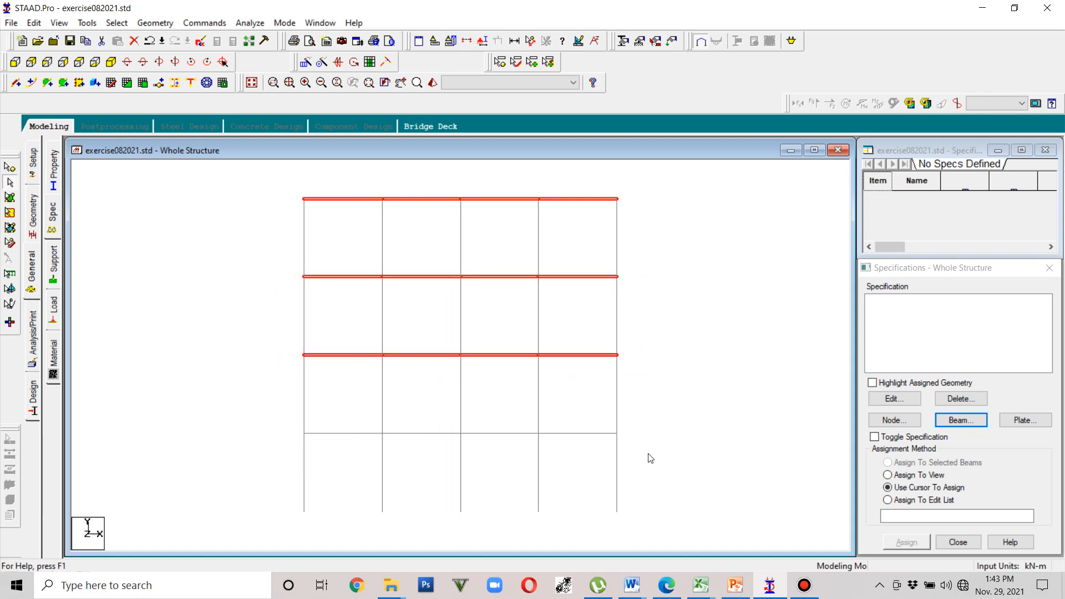
drag(643, 451, 269, 424)
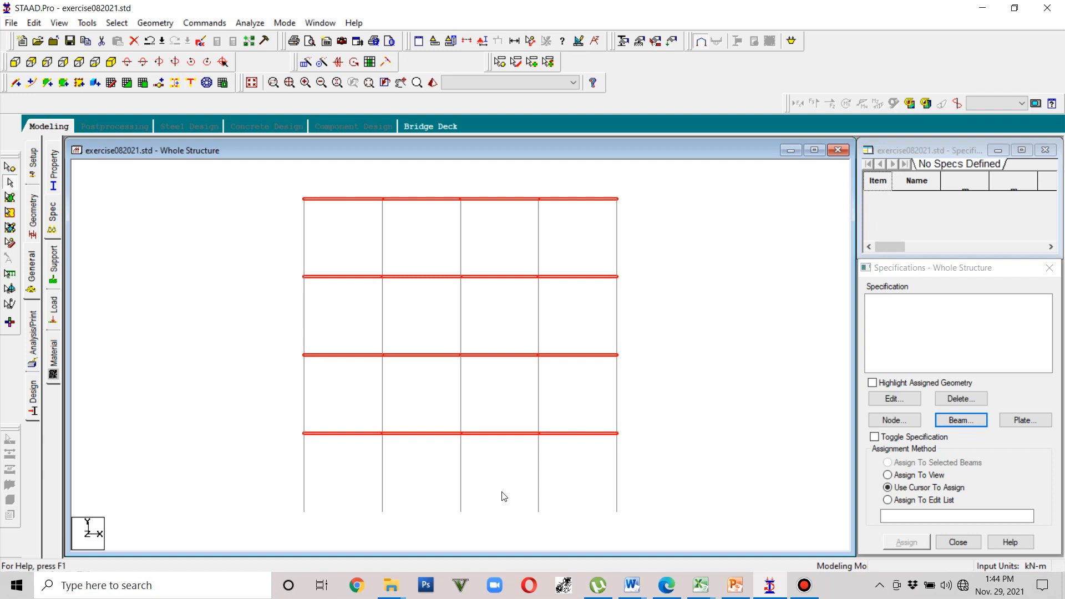
click(961, 420)
click(828, 312)
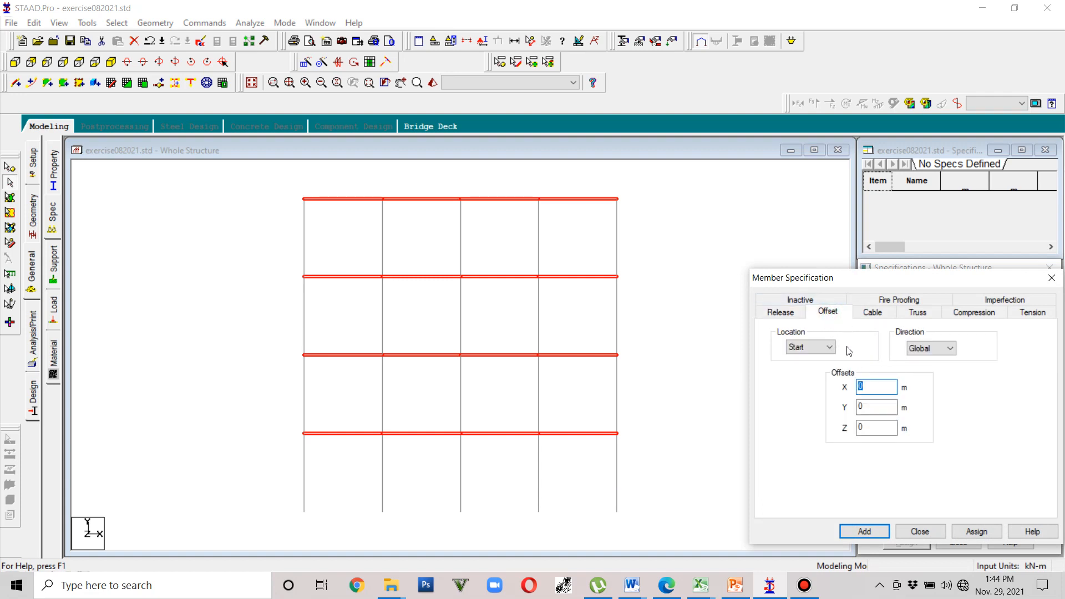
click(874, 411)
drag(874, 412, 859, 408)
text(0)
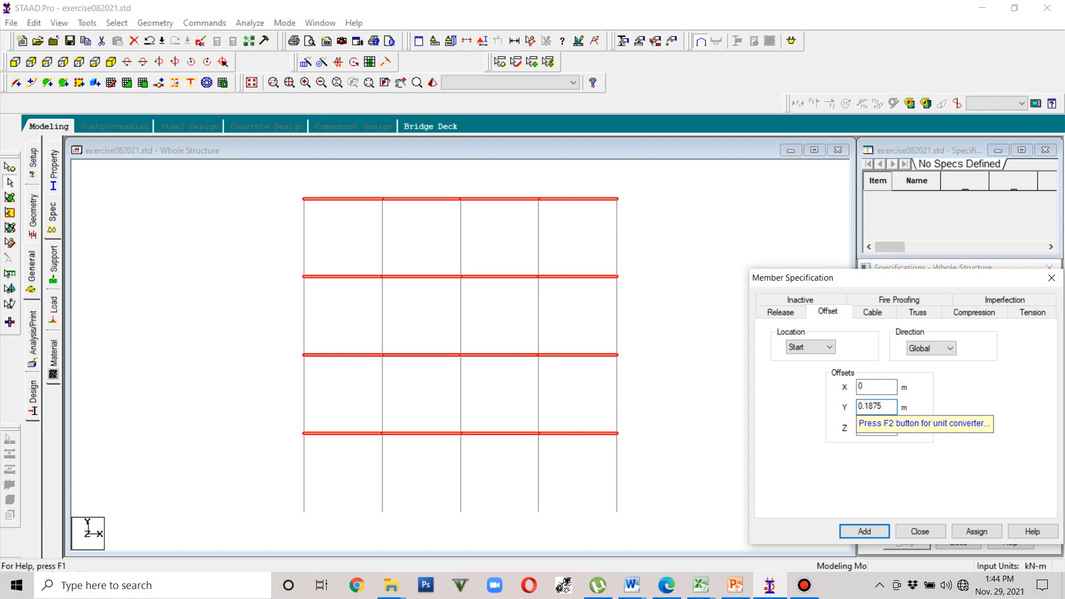
text(.1875)
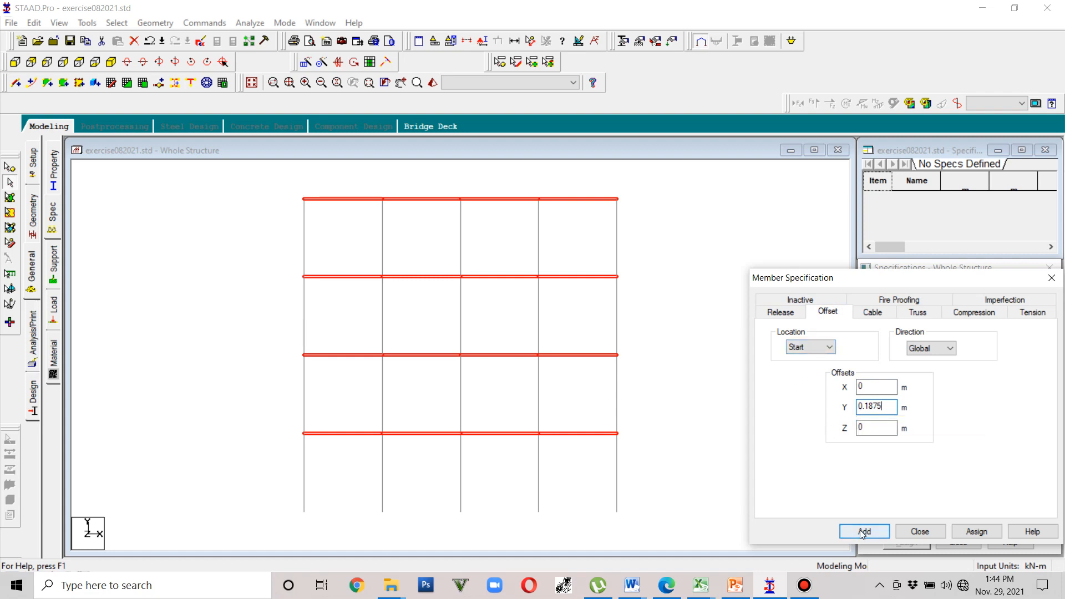
click(976, 531)
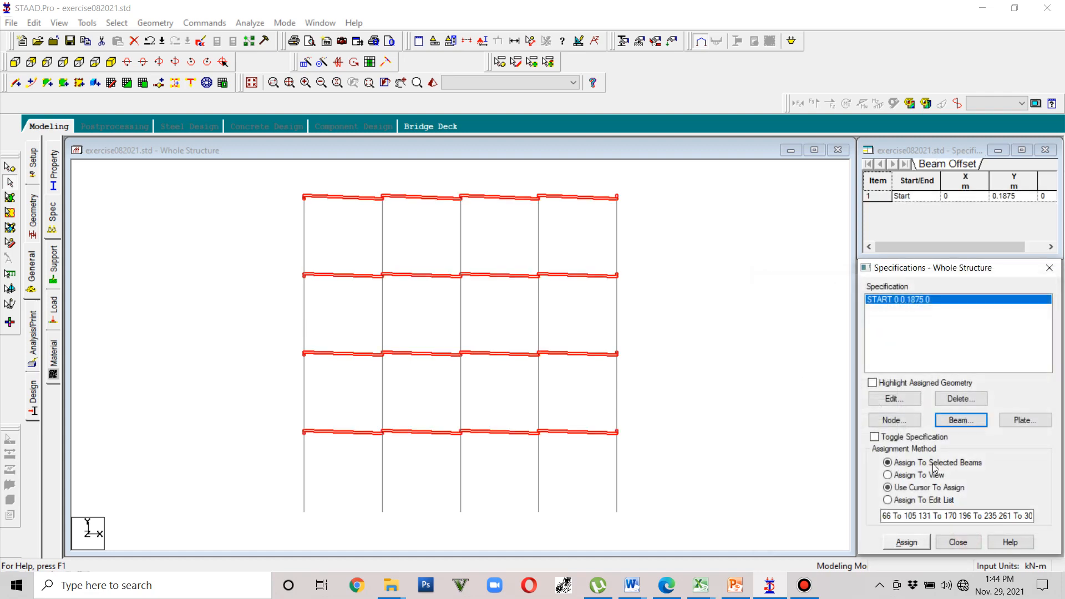
Step: Assign a global end offset with Y 0.1875 m to the same selected floor beams, and clear the selection
click(955, 421)
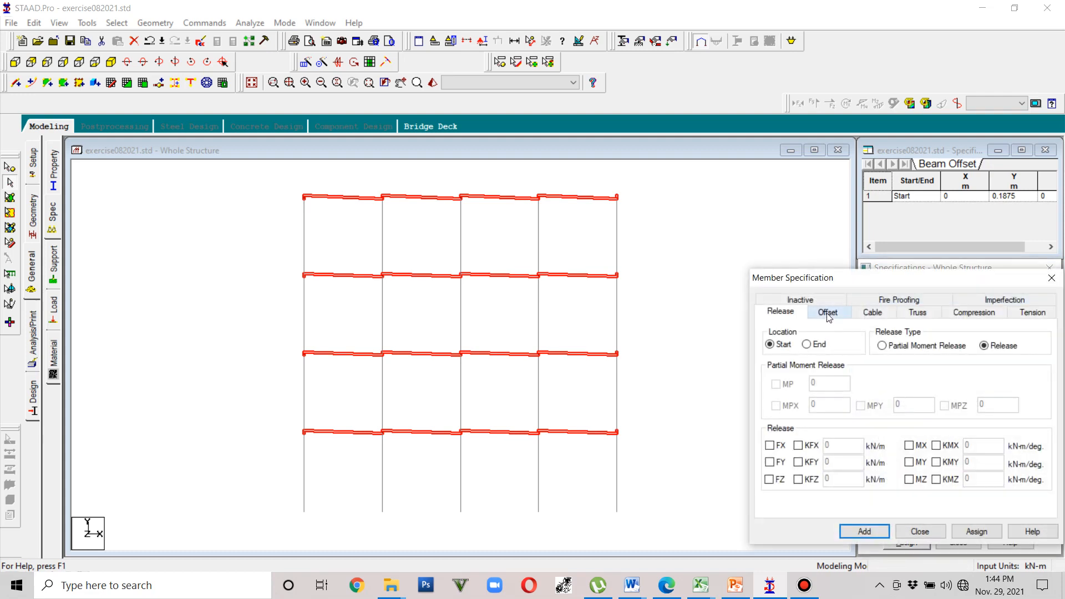
click(829, 314)
click(828, 347)
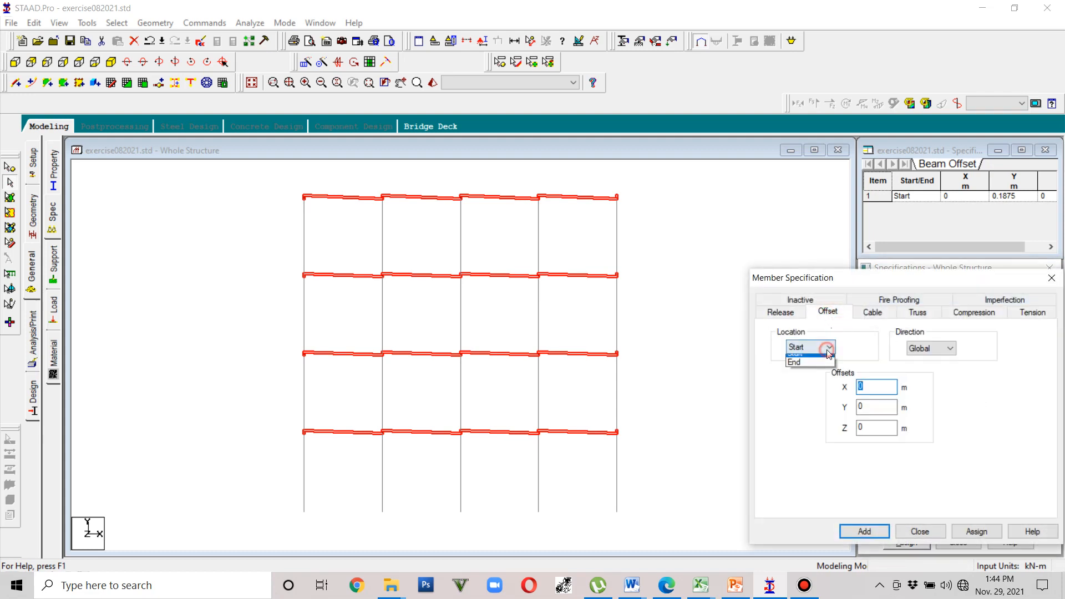
click(802, 364)
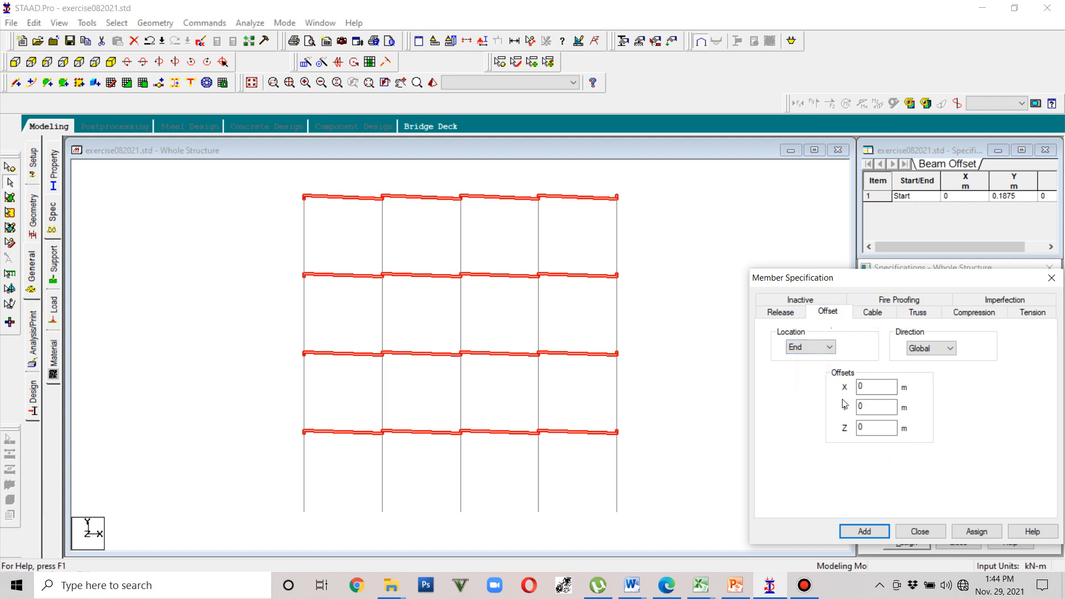
click(870, 407)
text(.1875)
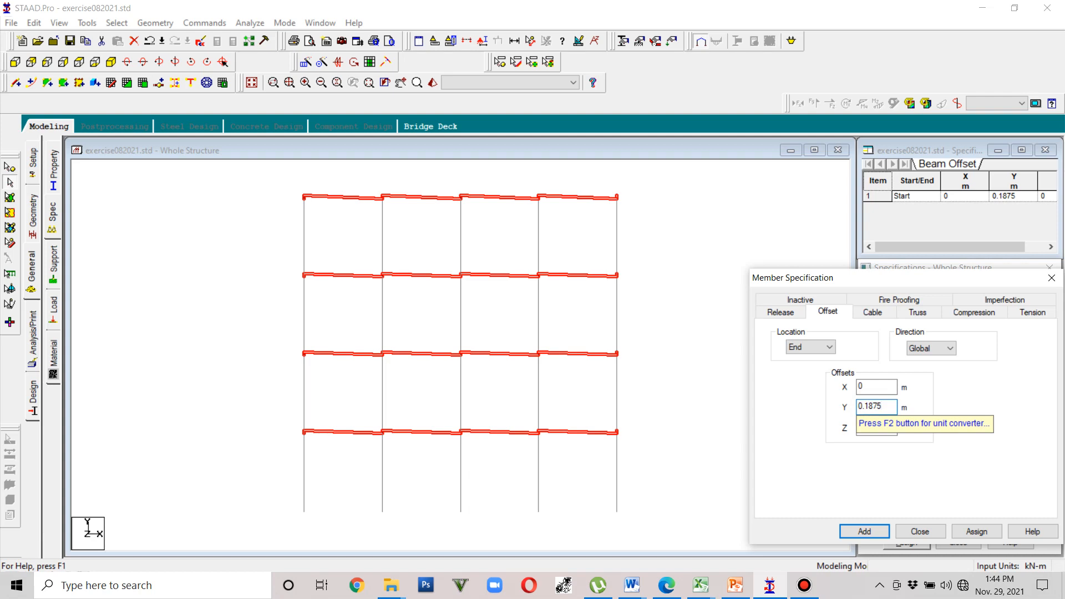
click(957, 527)
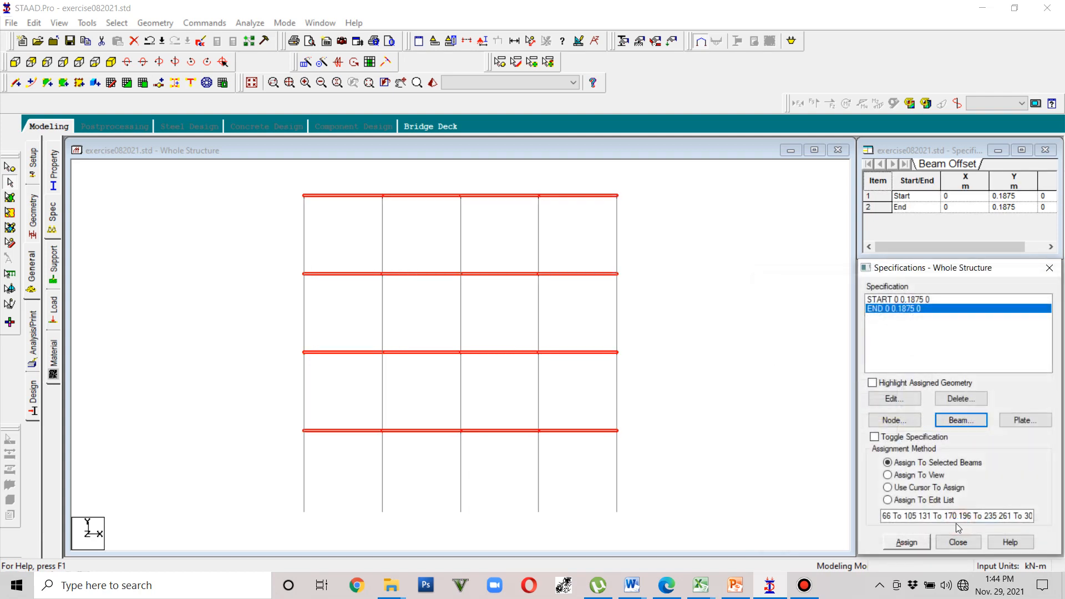
click(889, 487)
Step: Examine the offset floor beams at their column joints in a 3D rendered view of the frame
click(433, 83)
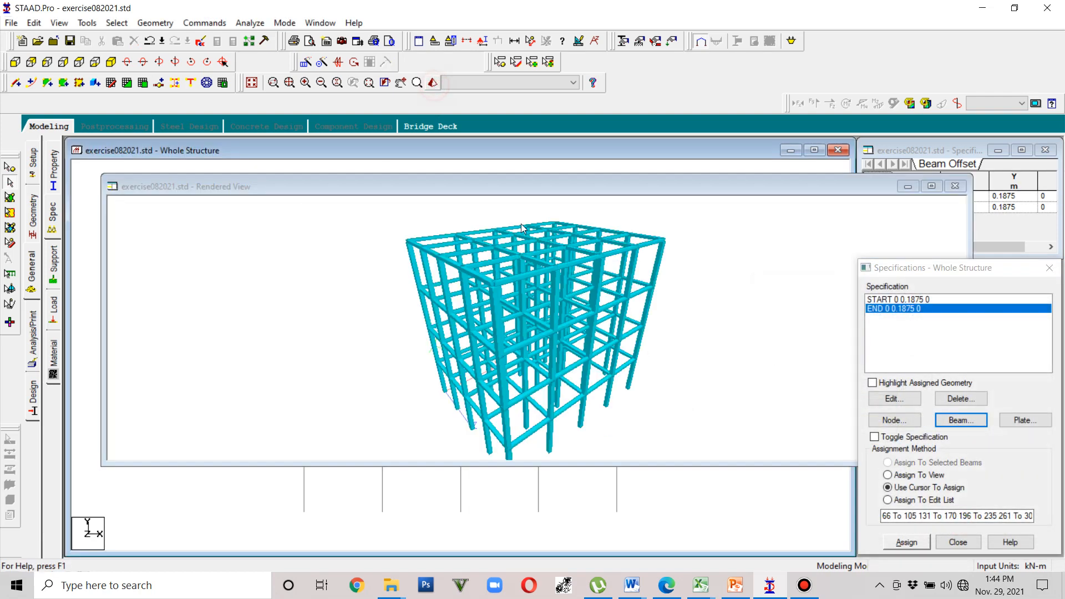
scroll(478, 323, up, 8)
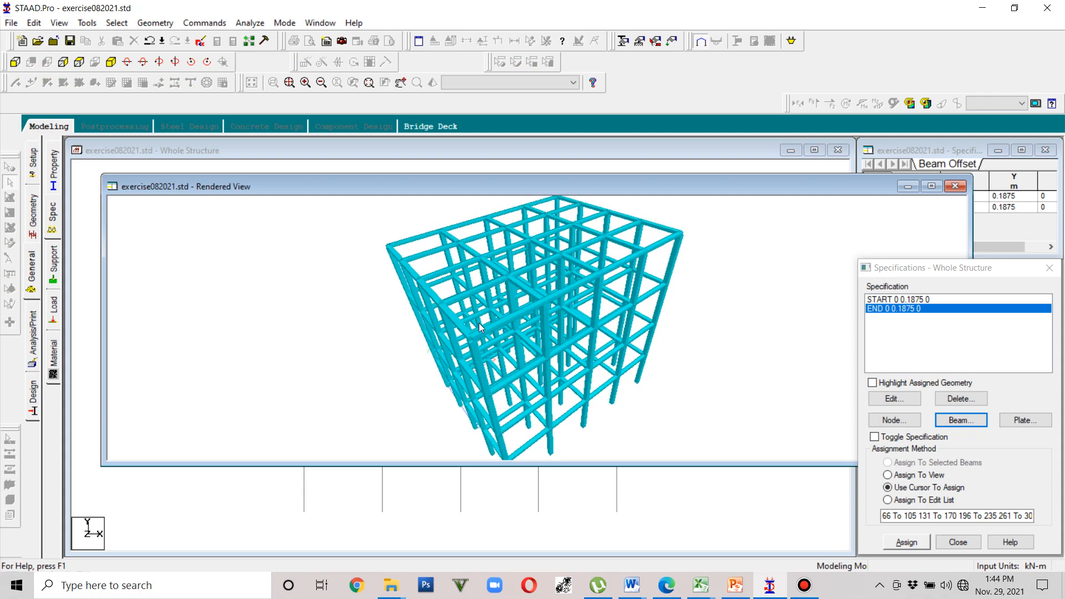
scroll(478, 323, up, 3)
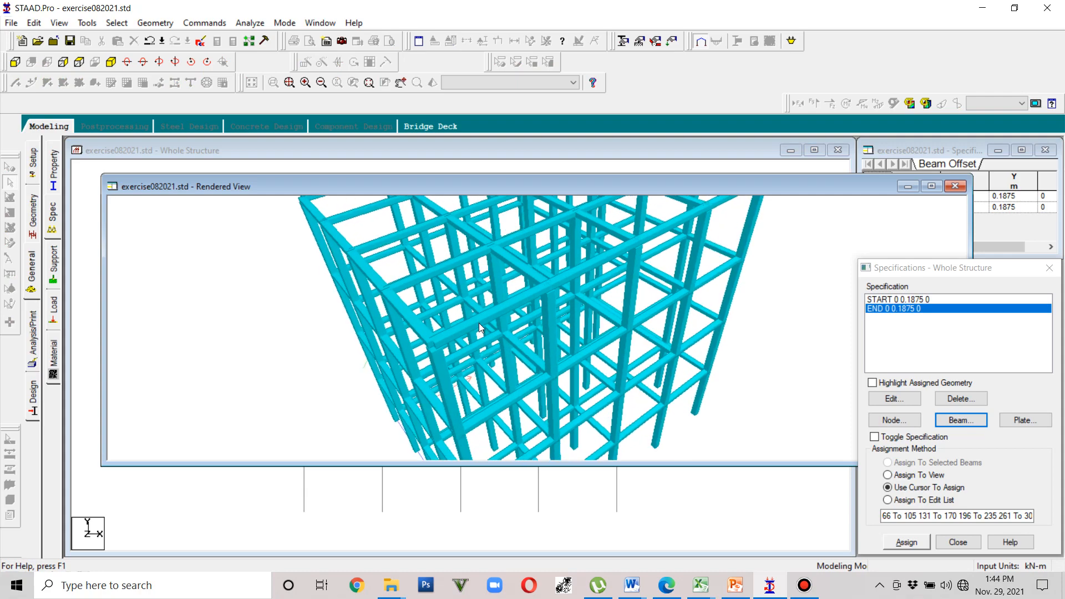
drag(479, 323, 668, 331)
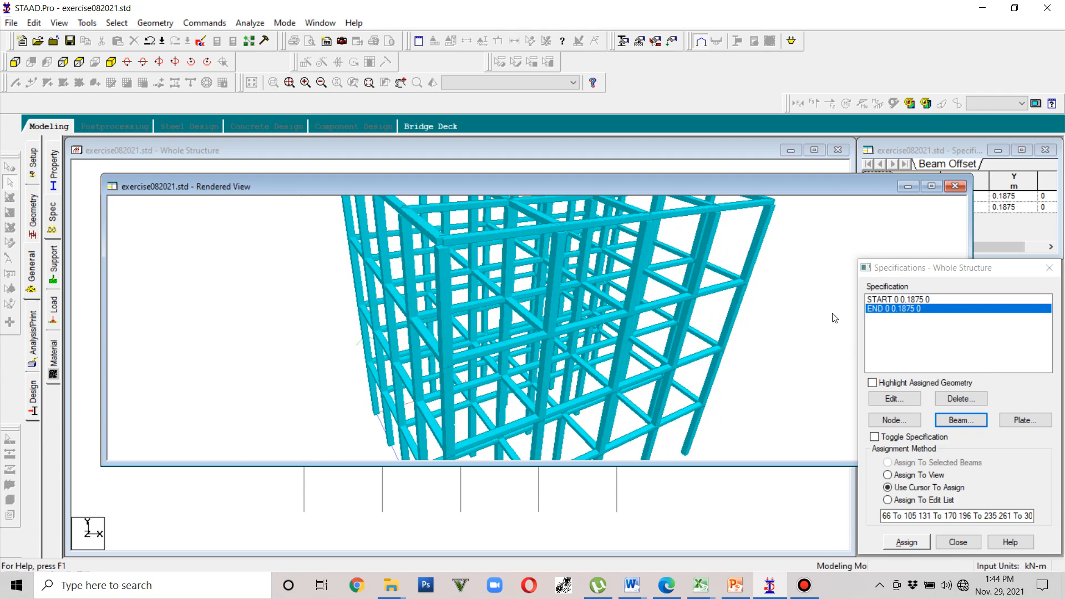
Step: Change the beam start offset specification to a Y offset of -0.1875 m
double_click(887, 301)
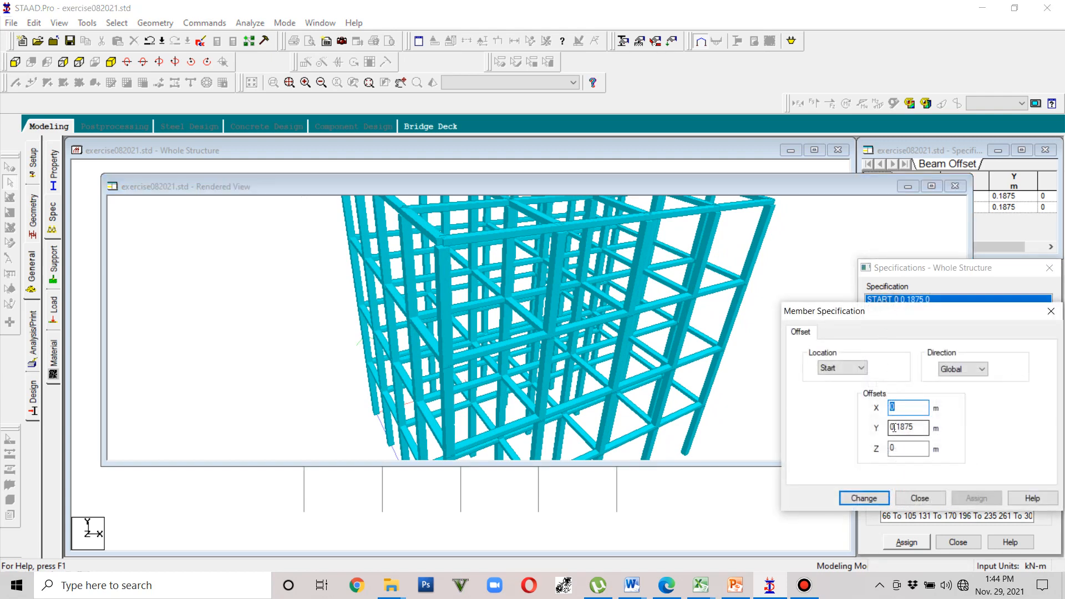
click(894, 428)
click(894, 447)
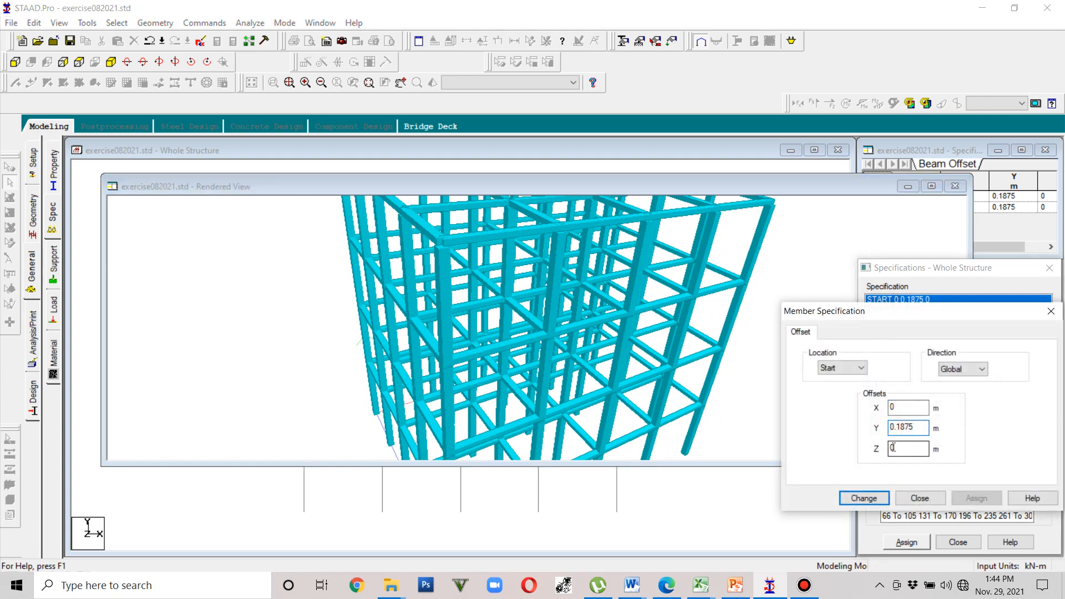
text(-)
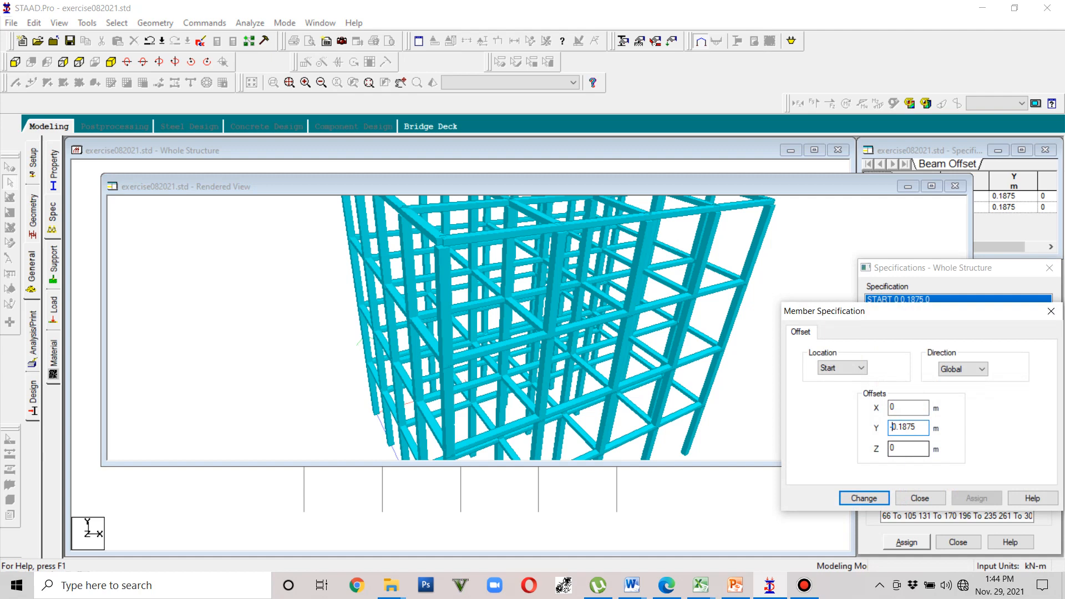
click(869, 501)
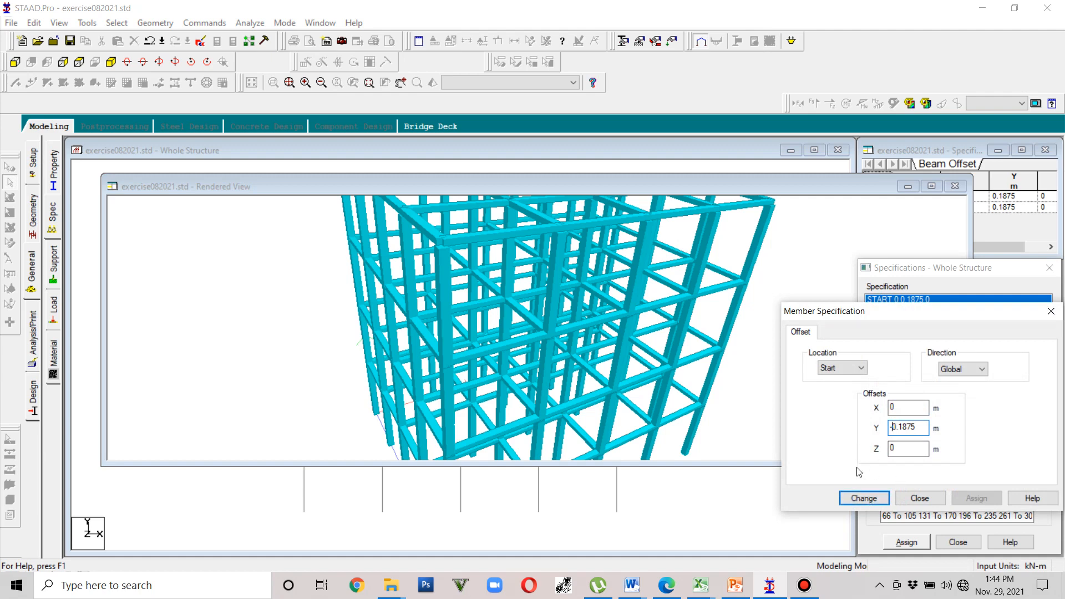
click(861, 500)
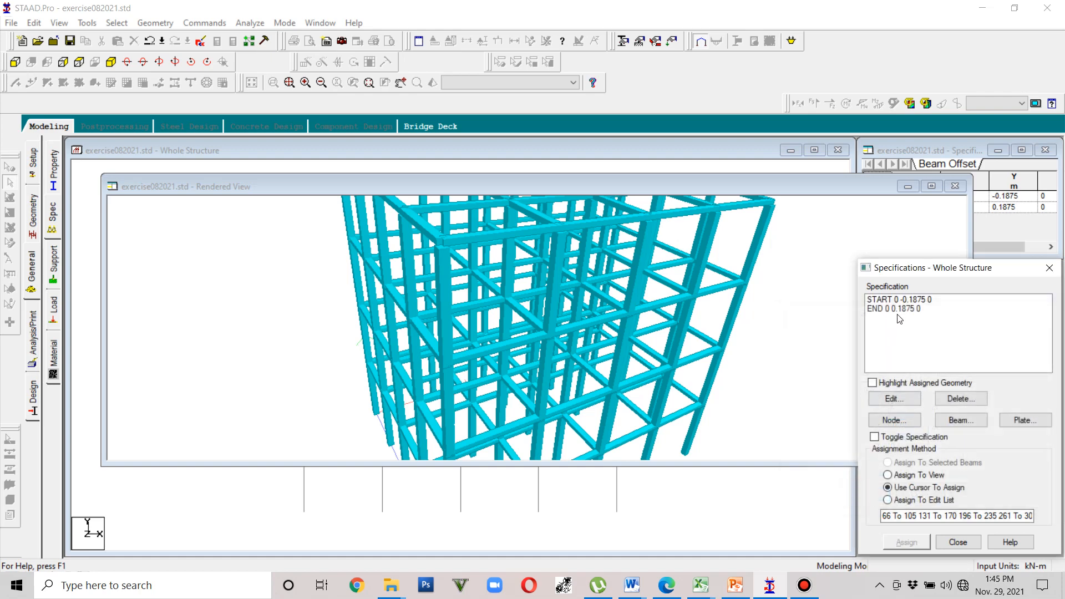
Step: Change the beam end offset specification to a Y offset of -0.1875 m
double_click(900, 309)
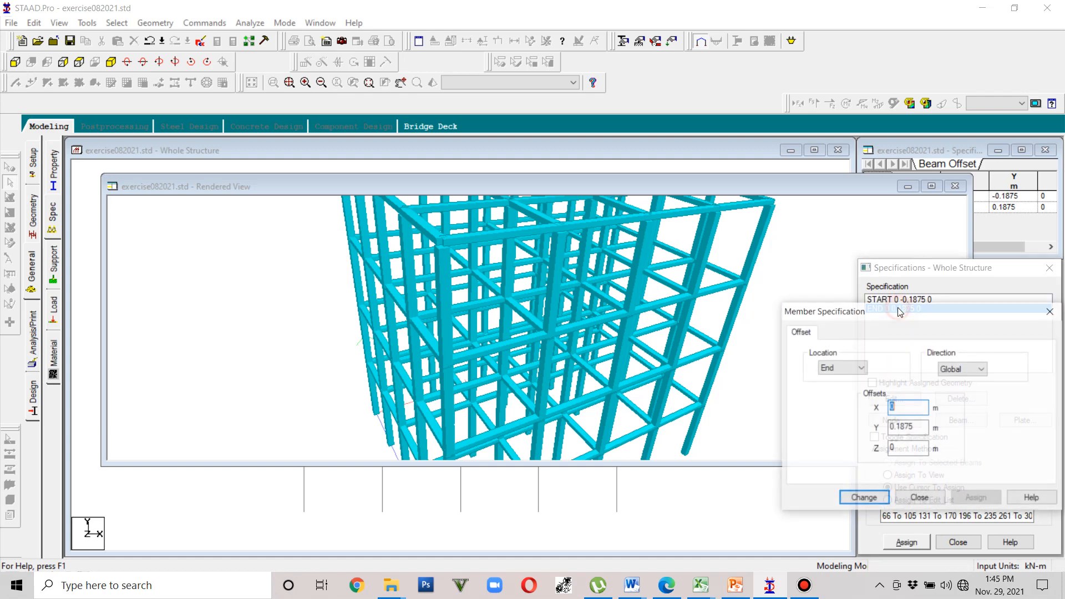
click(892, 429)
text(-)
click(878, 500)
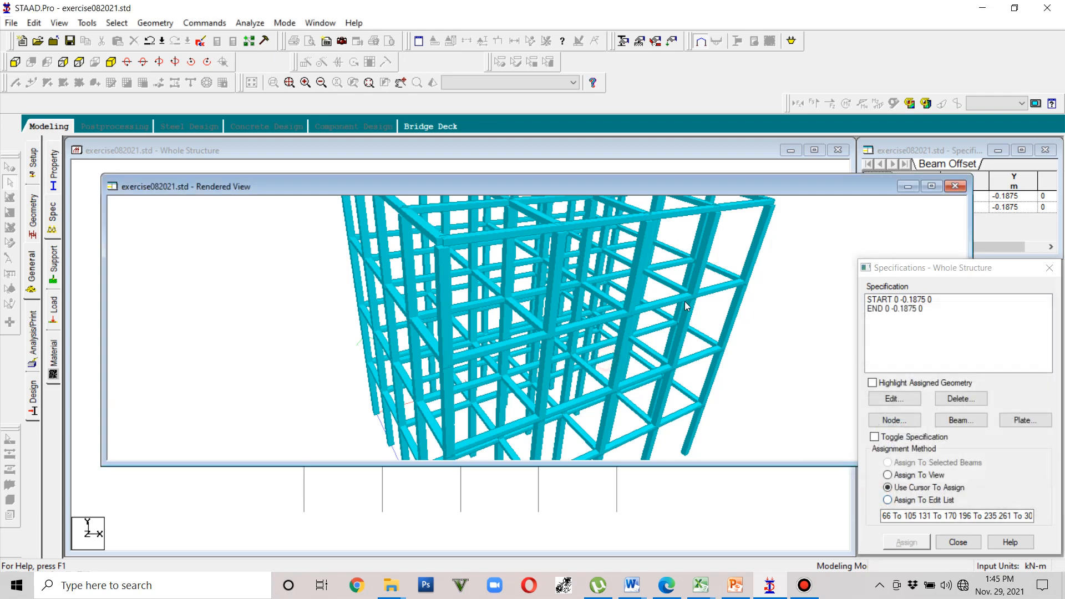
Step: Examine the beam-to-column joints with the revised offsets in a fresh 3D rendered view of the frame
click(955, 186)
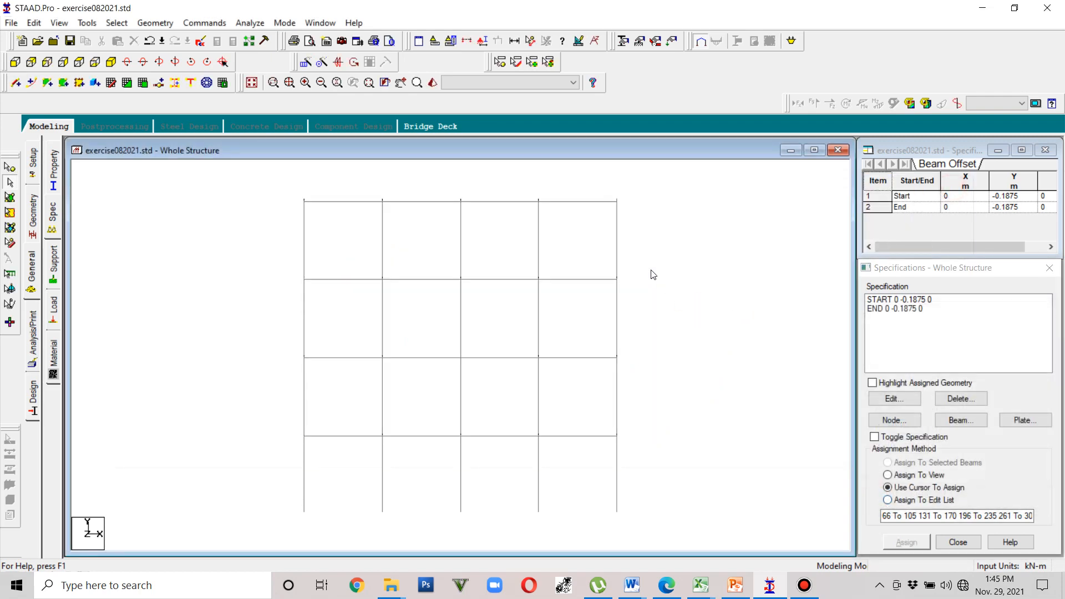
click(432, 82)
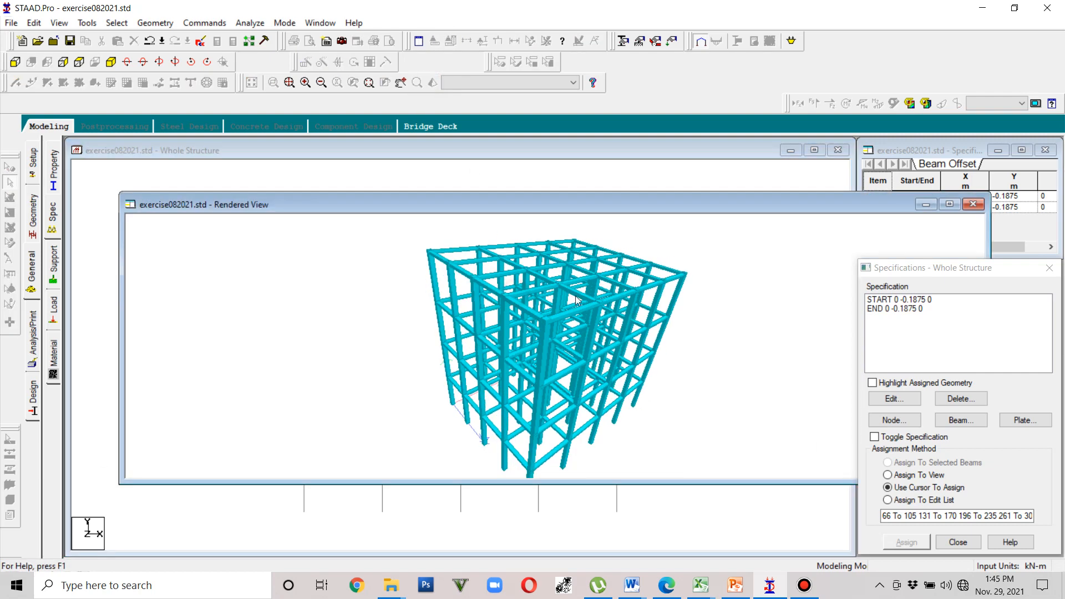
scroll(551, 318, up, 6)
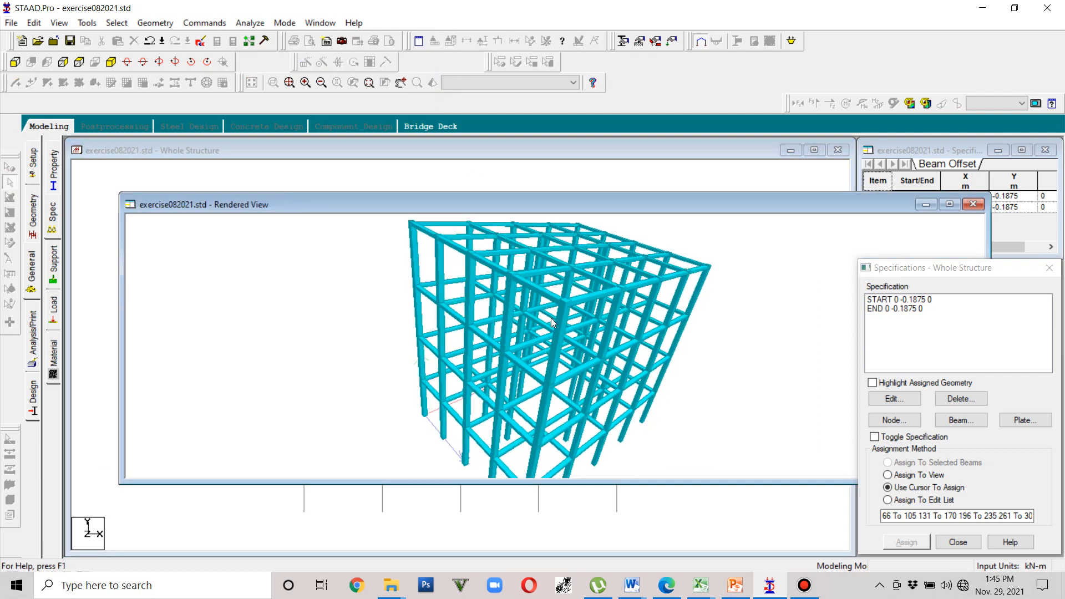
scroll(561, 311, up, 6)
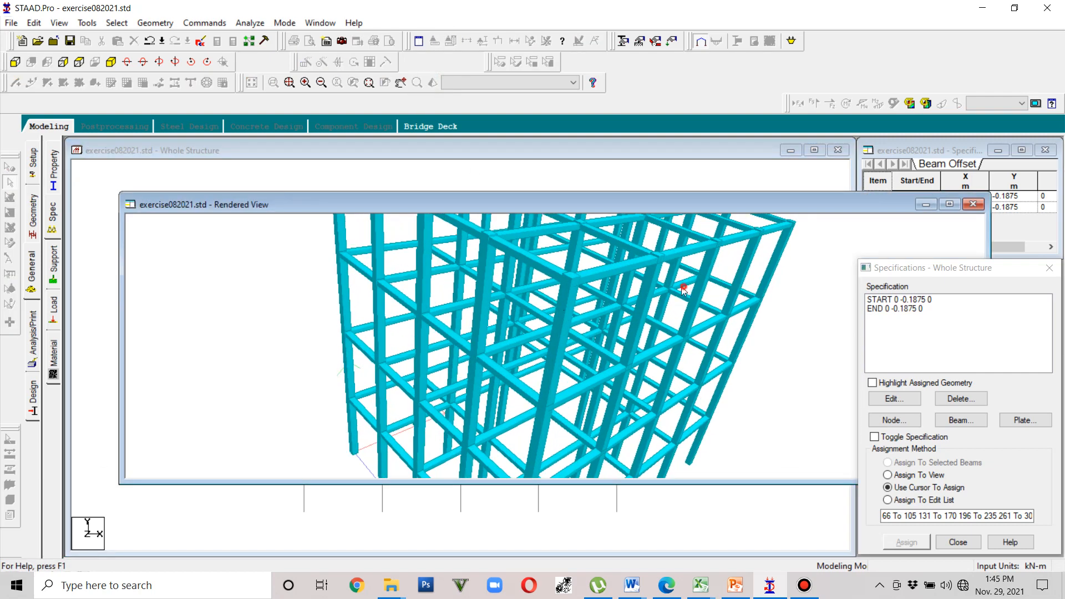
scroll(526, 338, up, 6)
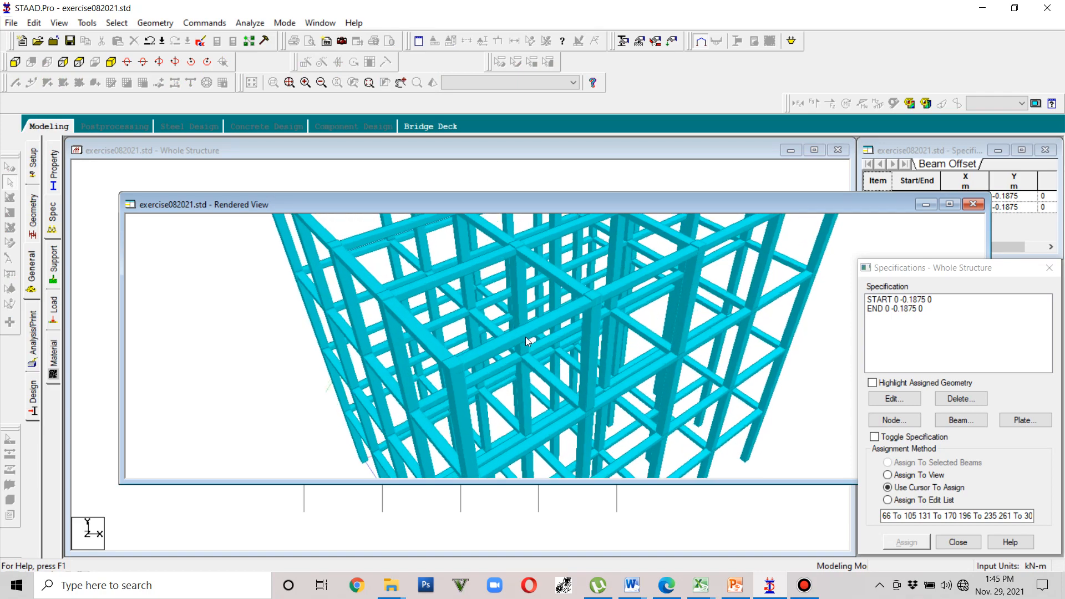
scroll(535, 335, up, 6)
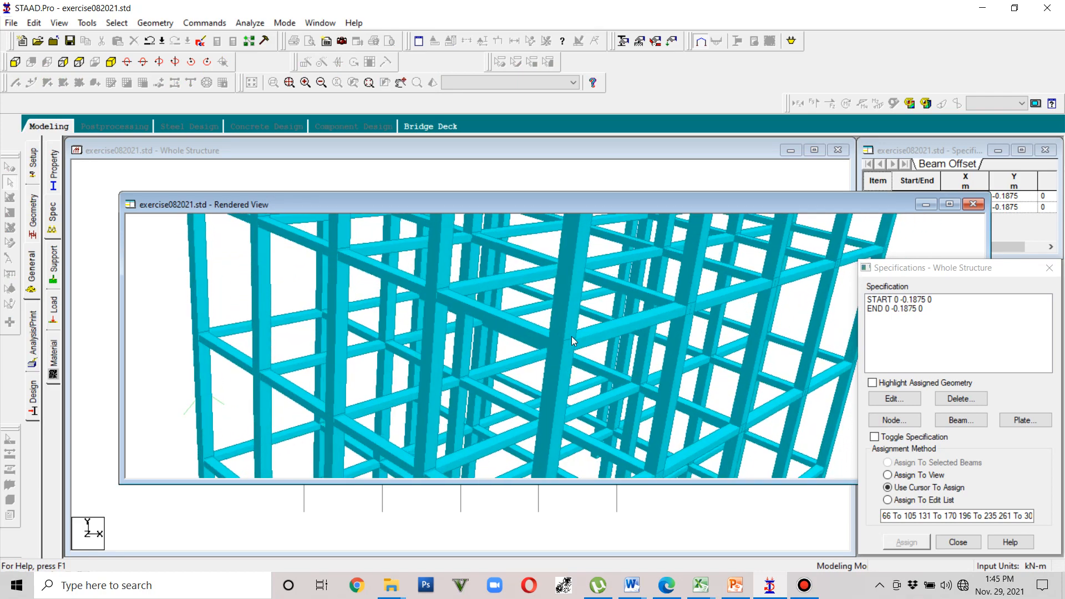
drag(491, 325, 546, 392)
drag(691, 298, 660, 312)
click(973, 205)
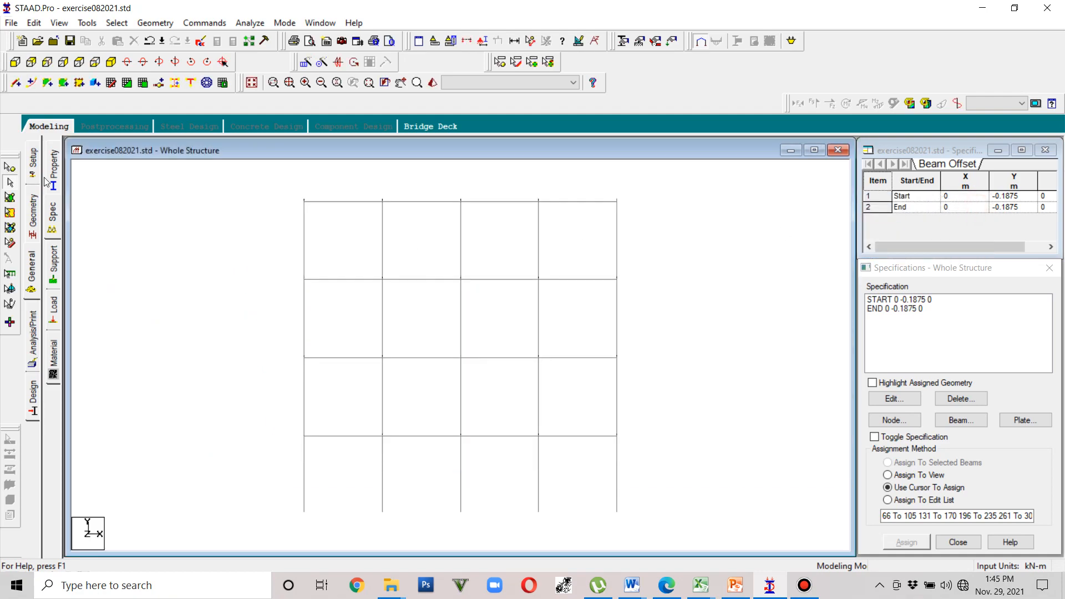
Step: Create a pinned support definition for the structure and make it the current support
click(57, 234)
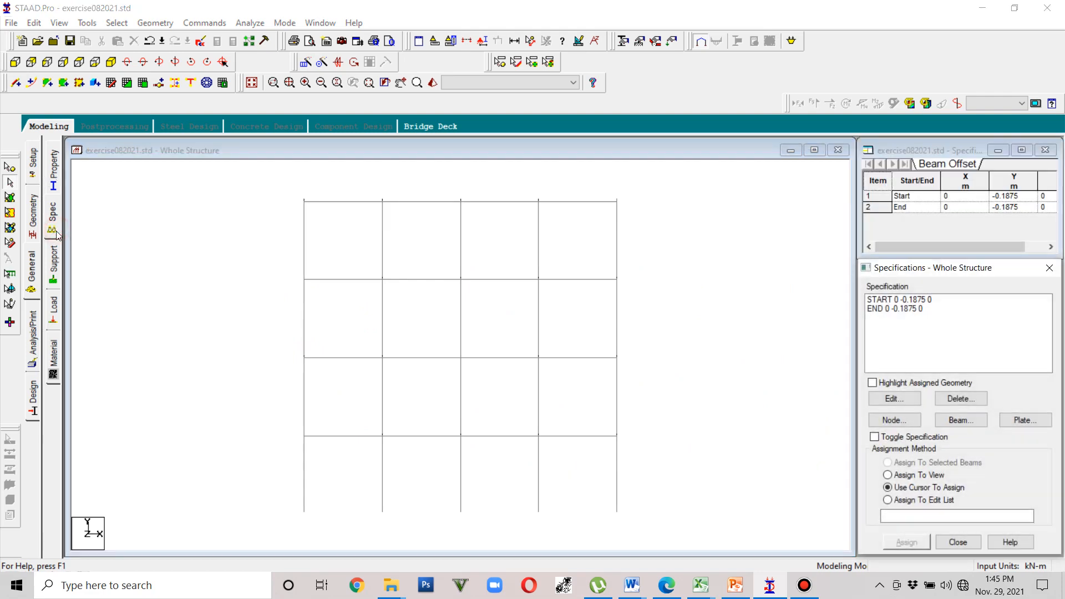
click(54, 261)
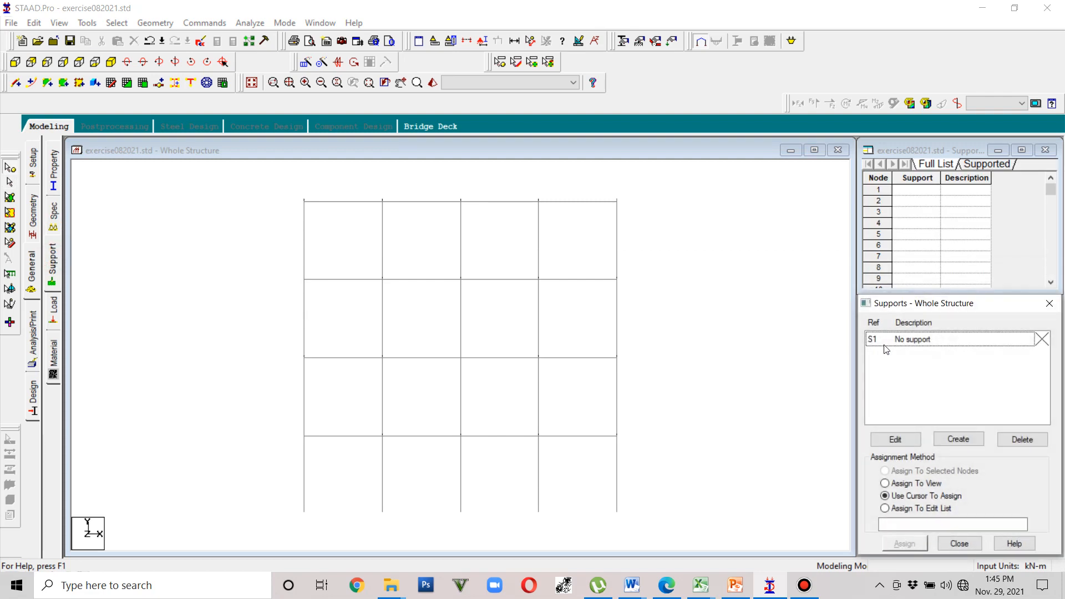
click(54, 276)
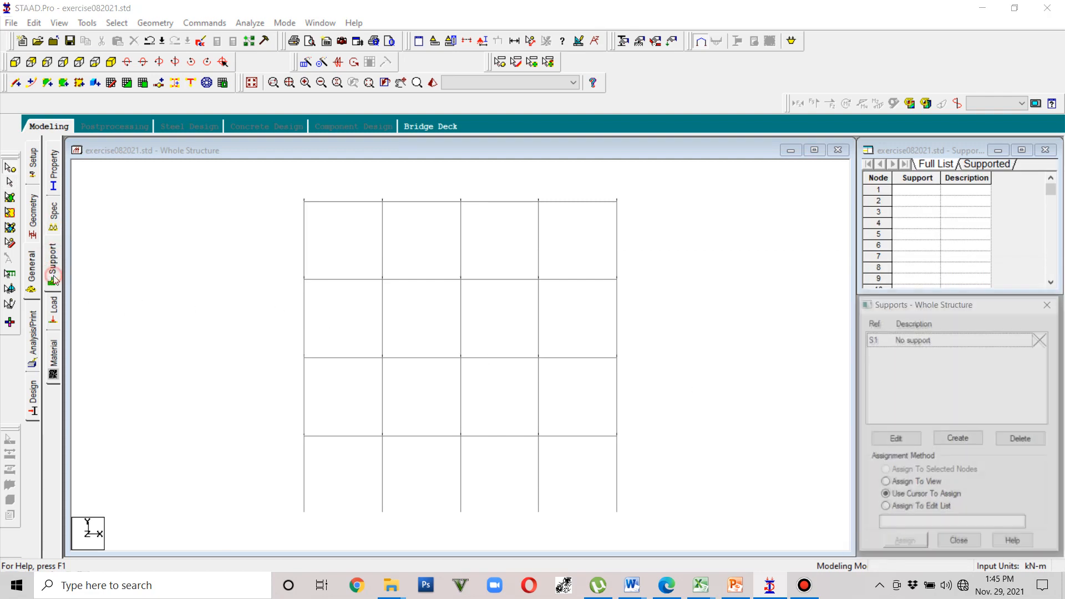
click(959, 439)
click(897, 280)
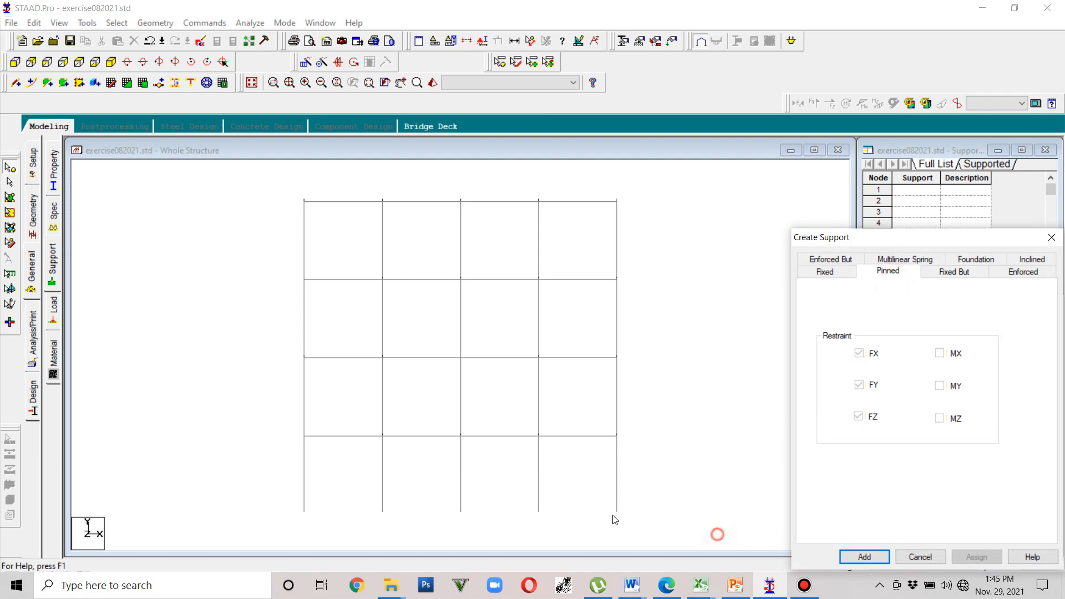
click(10, 168)
click(874, 553)
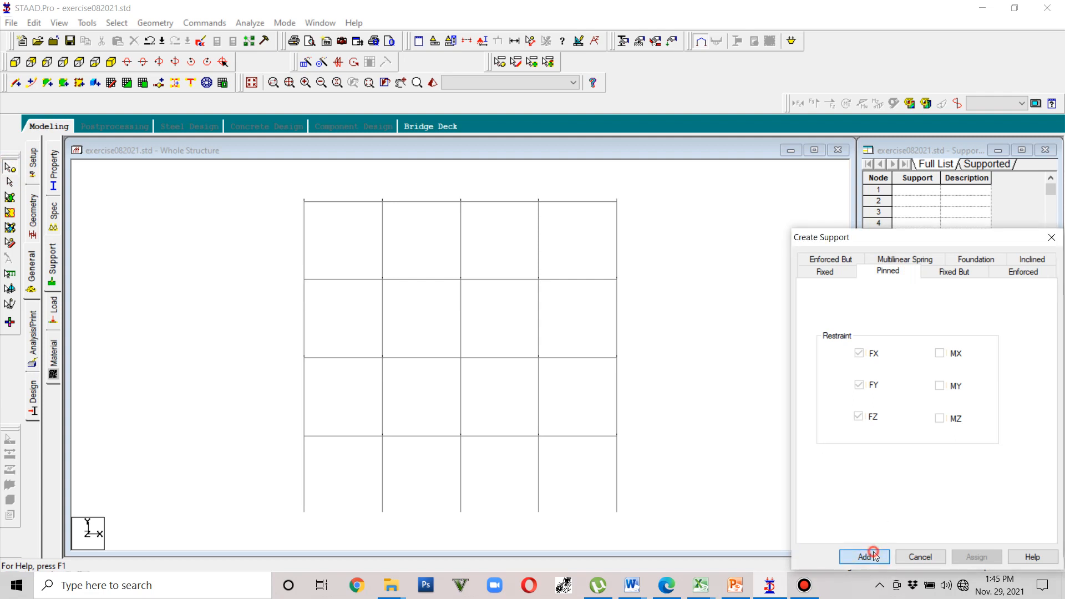
click(931, 355)
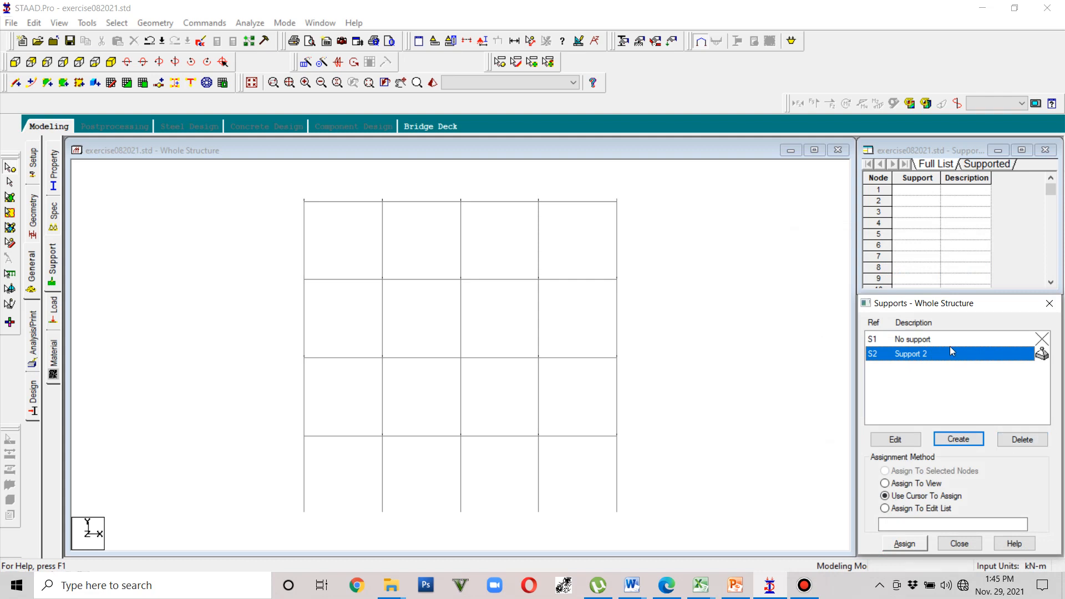
Step: Try to edit the pinned support definition, and accept the auto save to save the modified structure
double_click(910, 359)
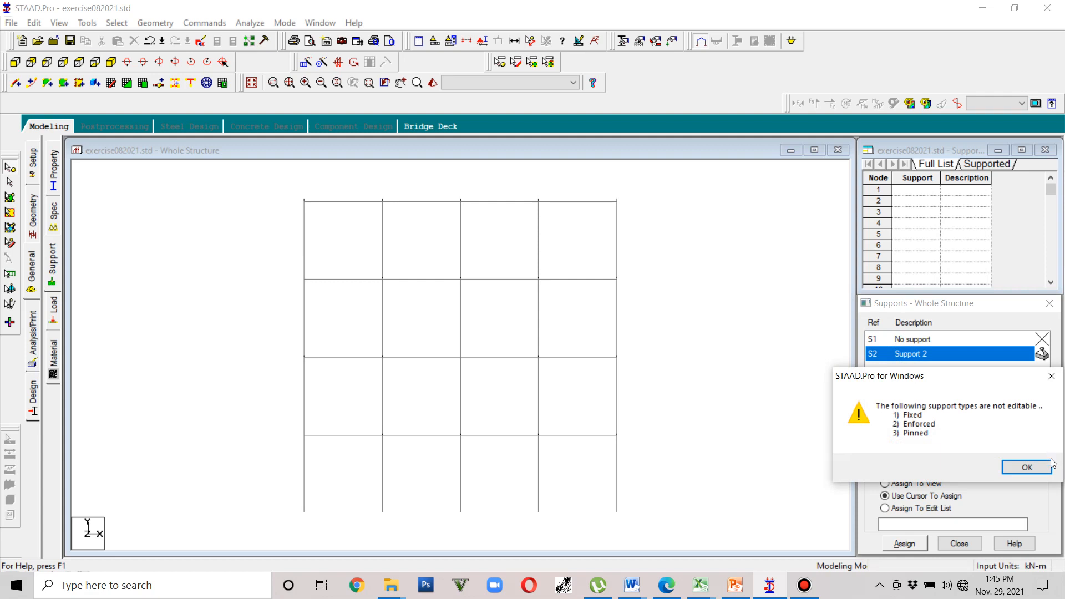
click(1028, 468)
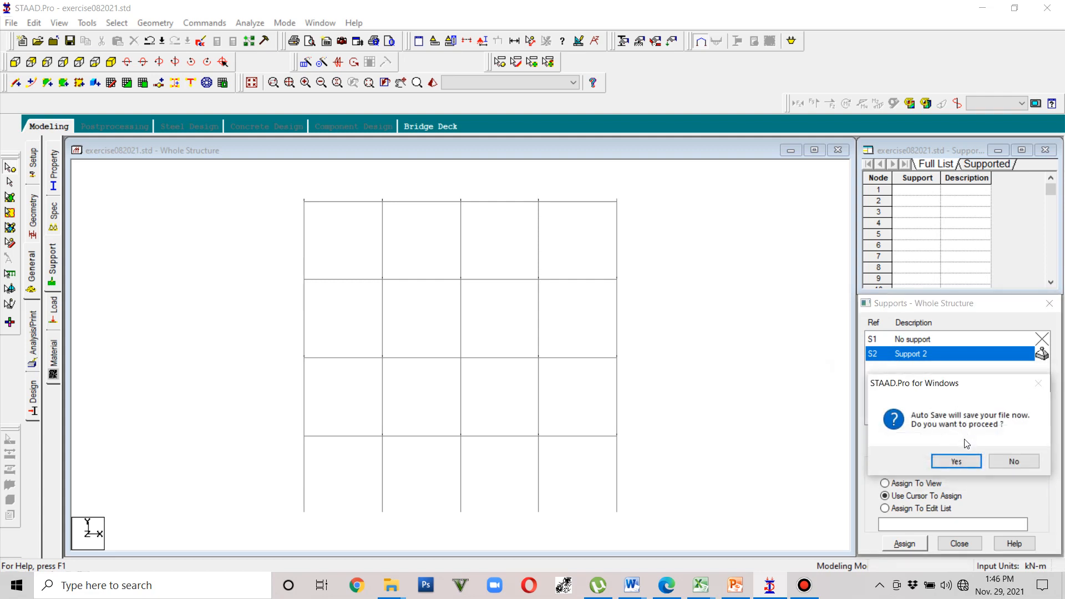
click(958, 461)
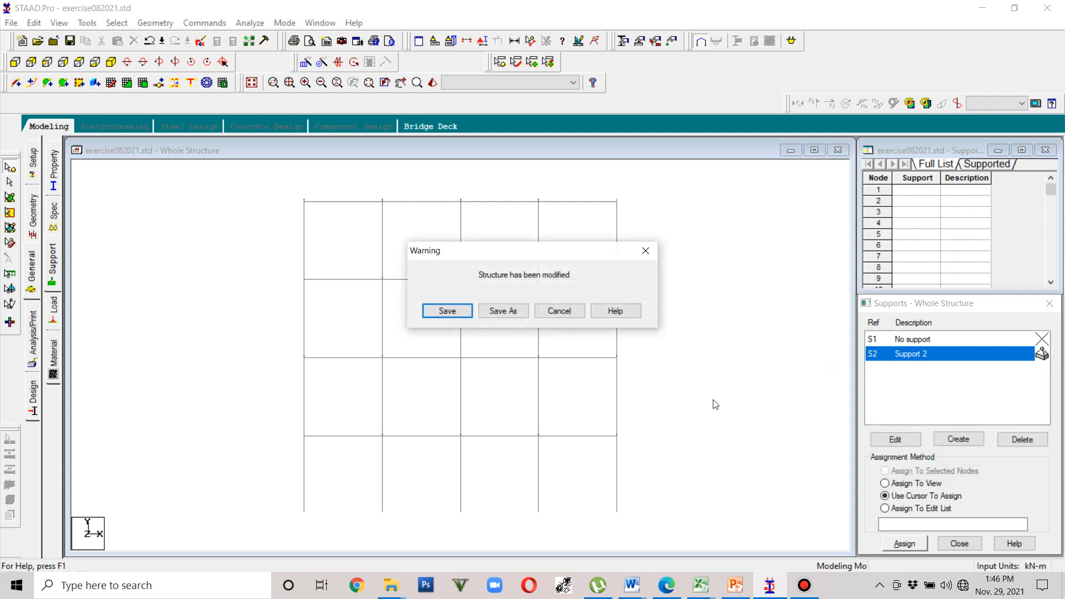
click(447, 312)
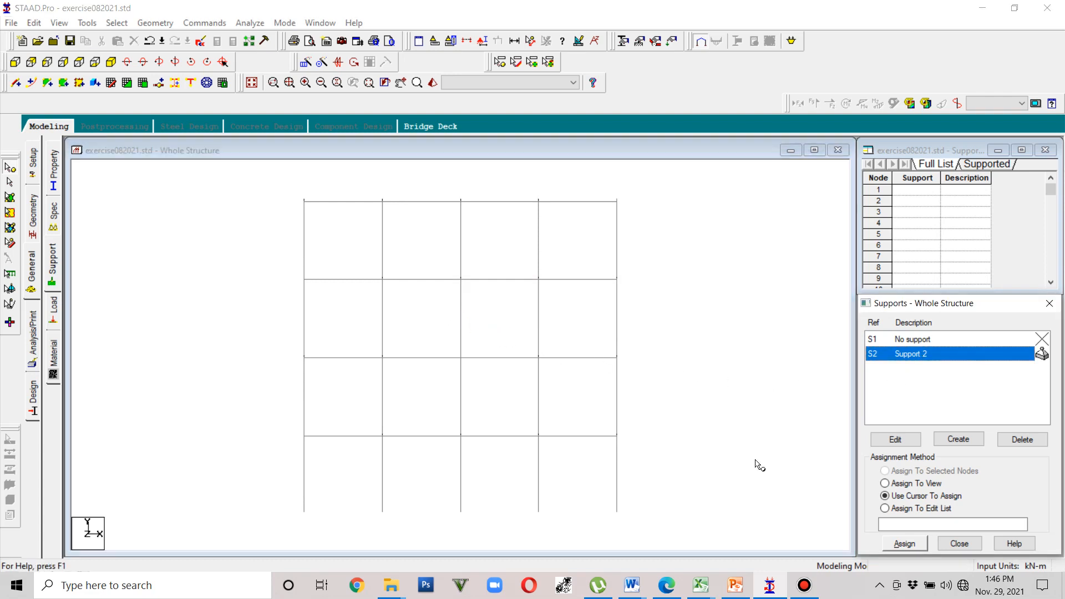
Step: Select all column base nodes and assign the pinned support to them
drag(648, 532, 262, 492)
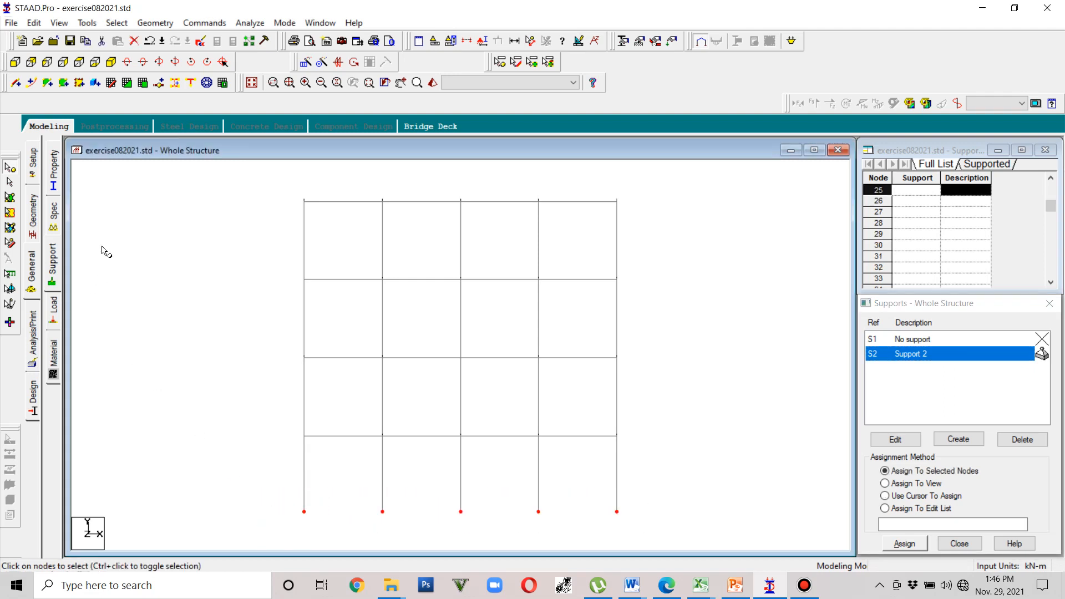
click(97, 63)
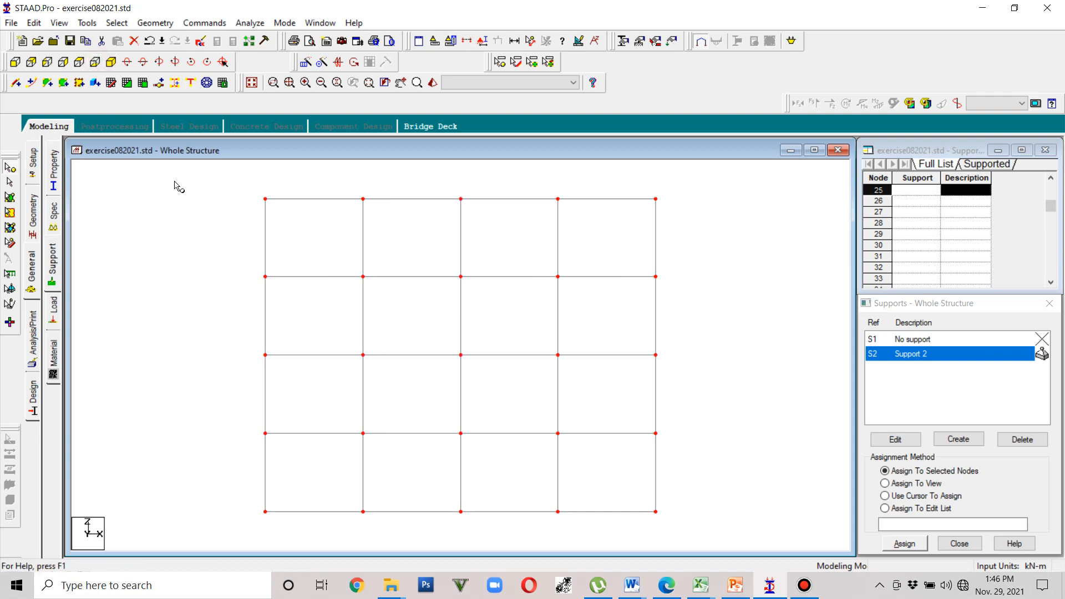
click(111, 62)
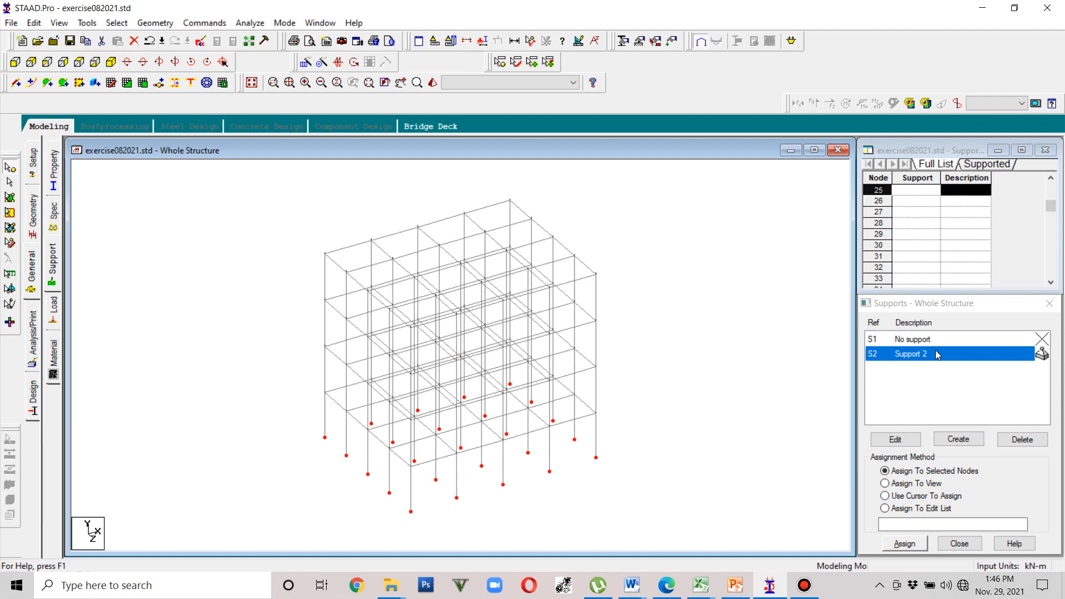
click(888, 476)
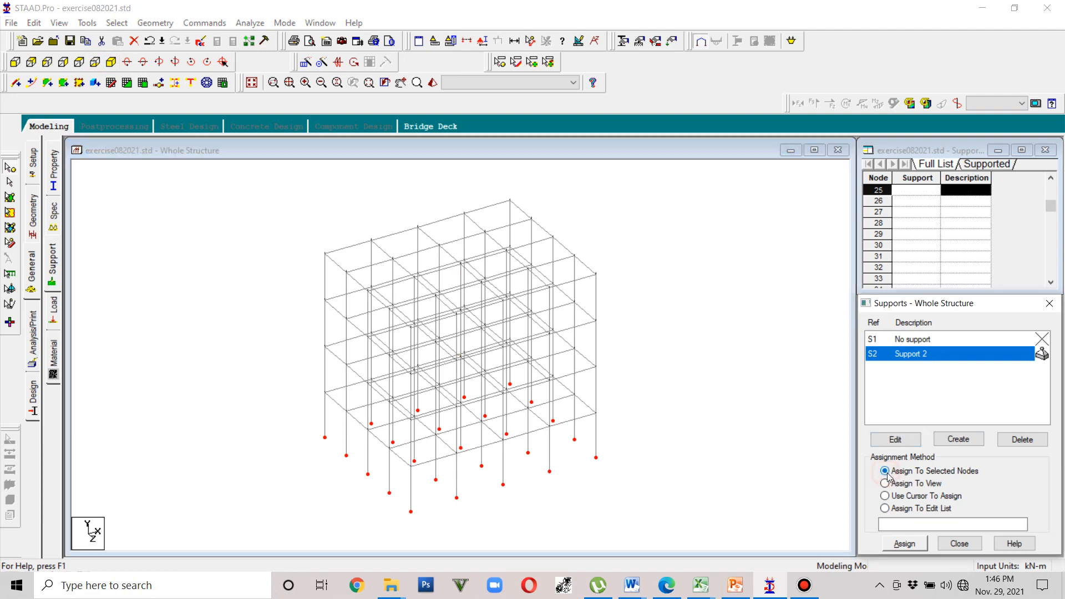
click(904, 543)
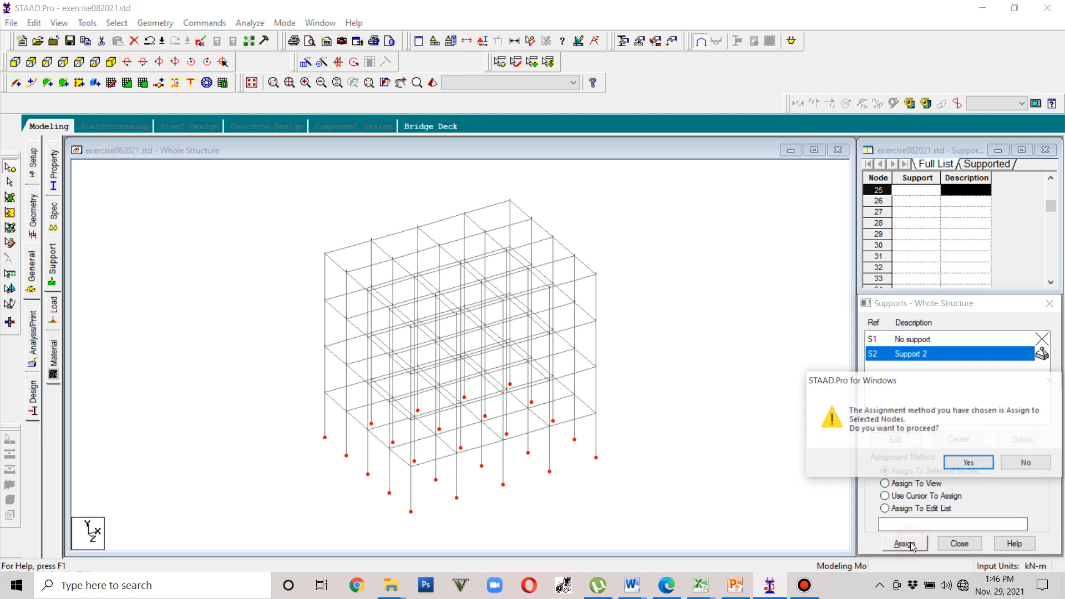
click(963, 466)
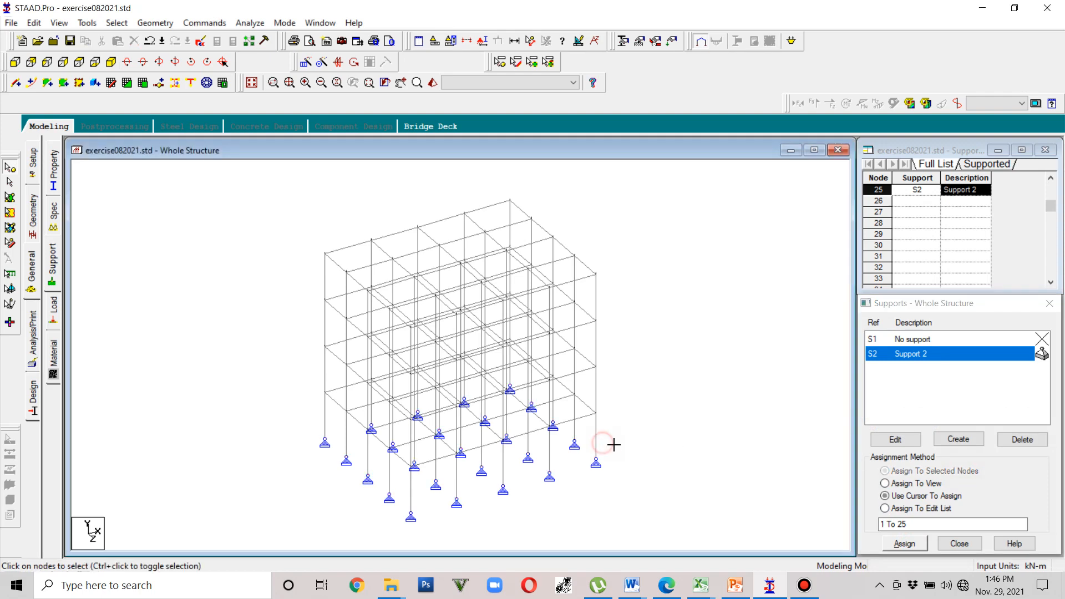
key(Right)
key(Right)
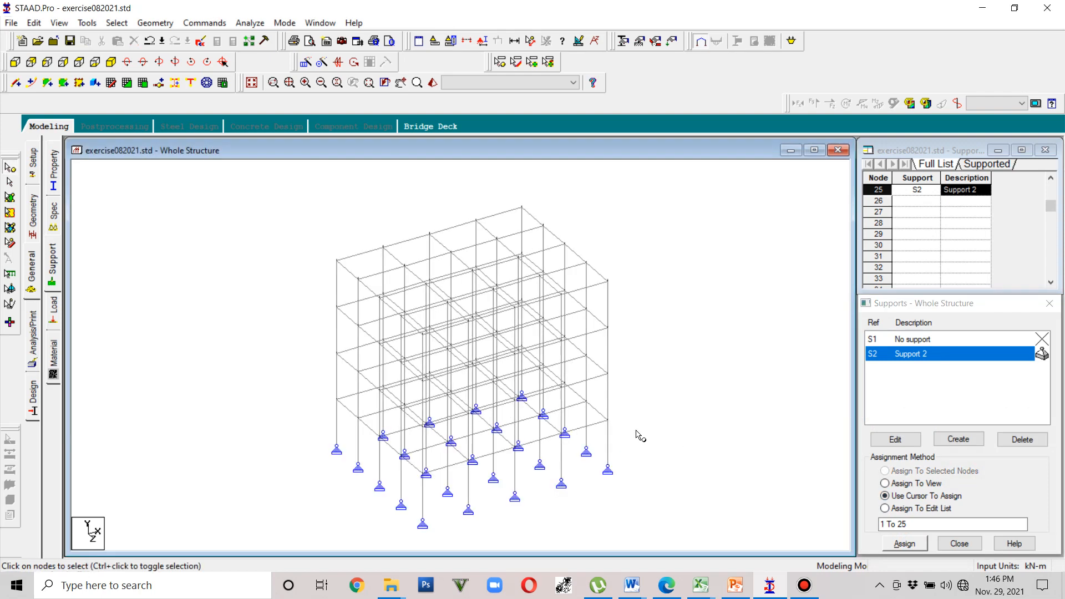
key(Right)
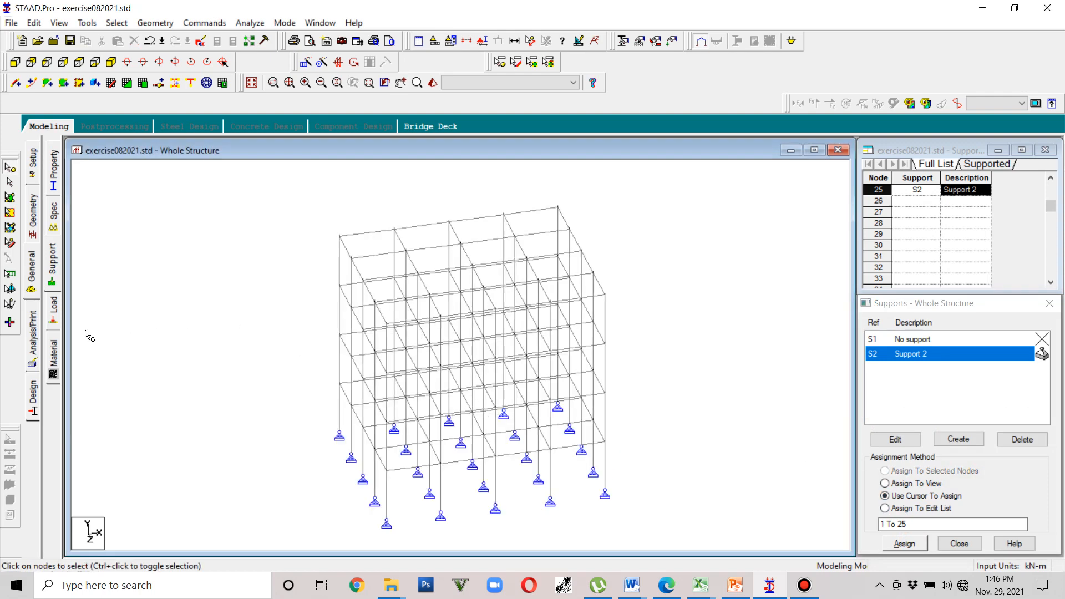
Step: Start a new seismic definition for the structure, using the UBC 1997 type with accidental load included
click(51, 314)
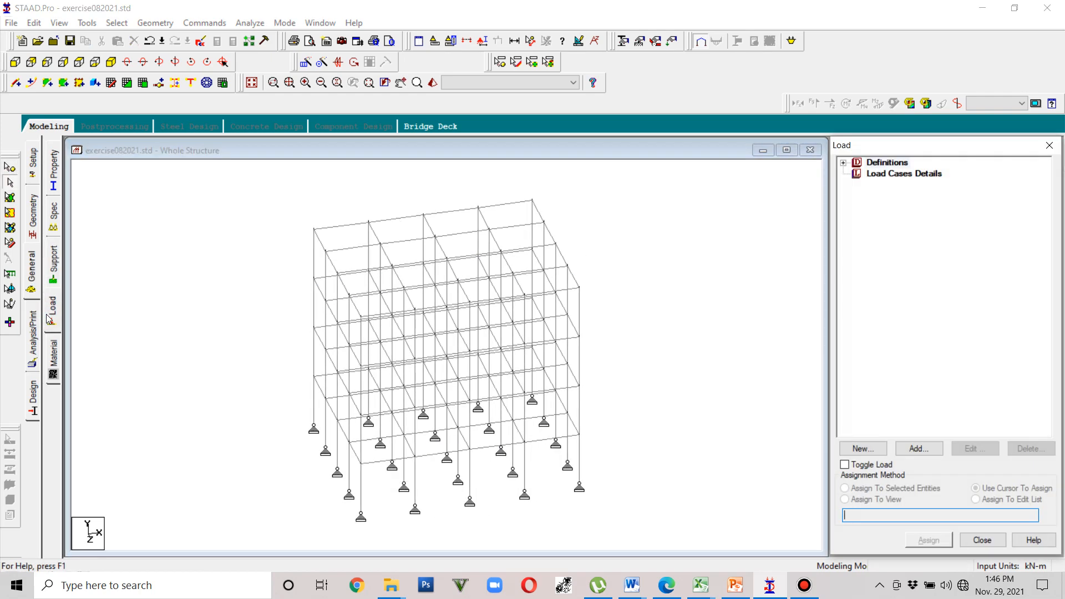
click(843, 163)
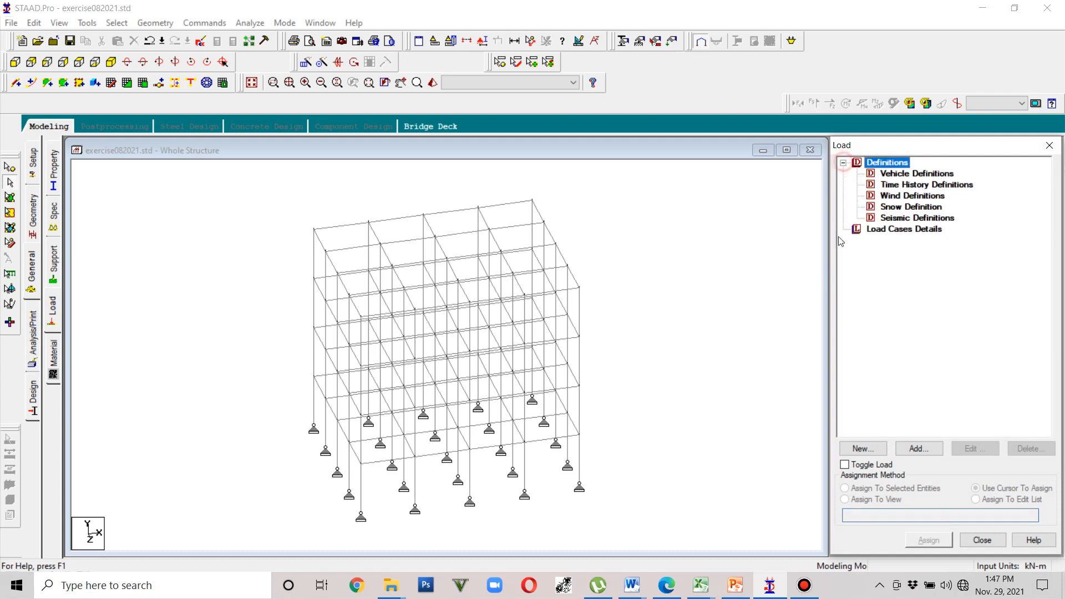
click(908, 219)
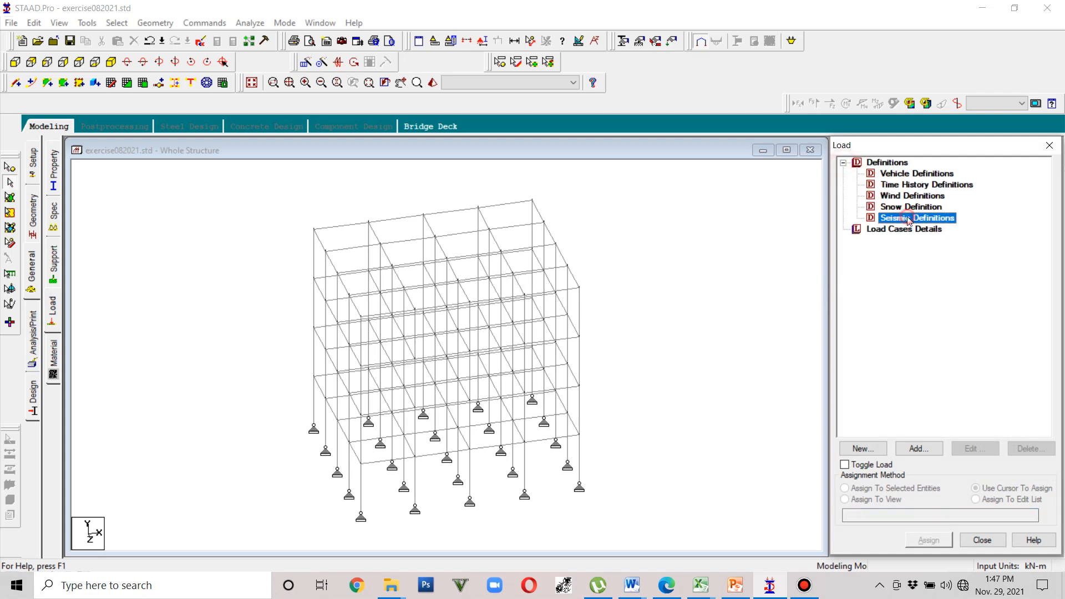
click(917, 449)
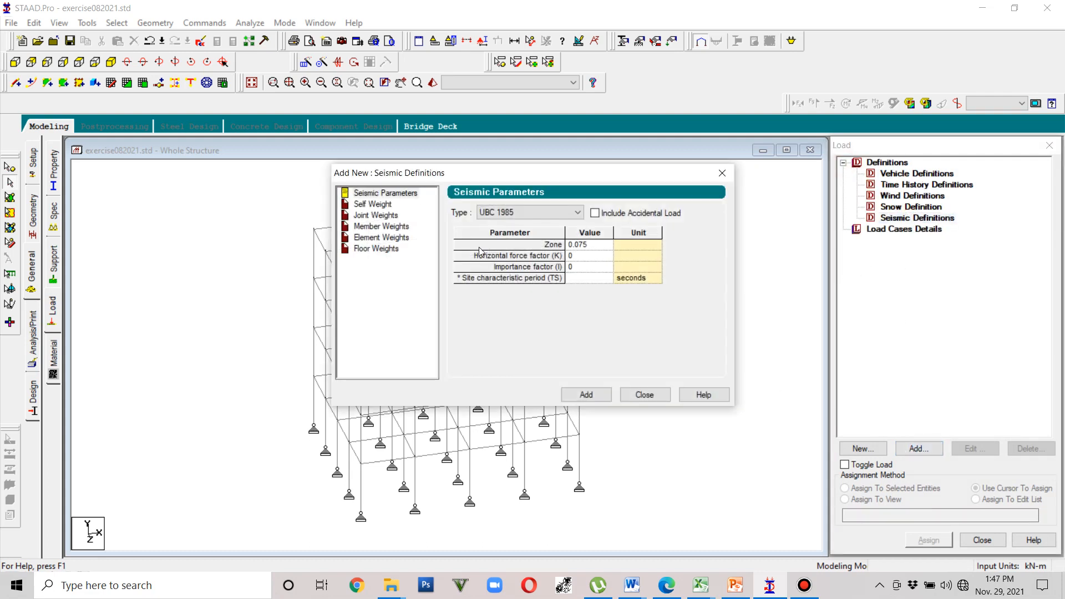
click(541, 212)
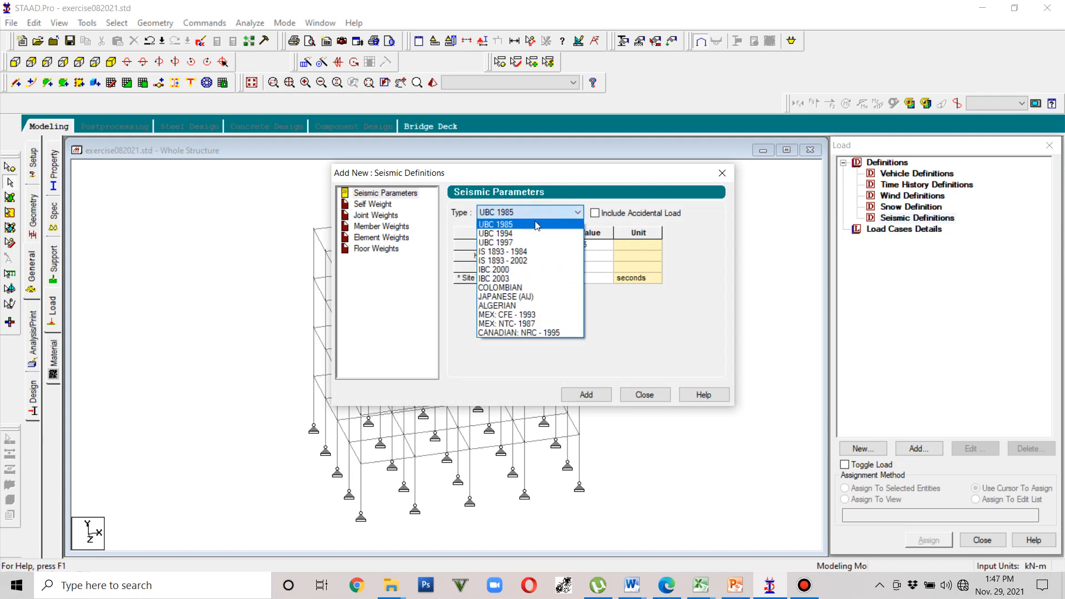
click(527, 243)
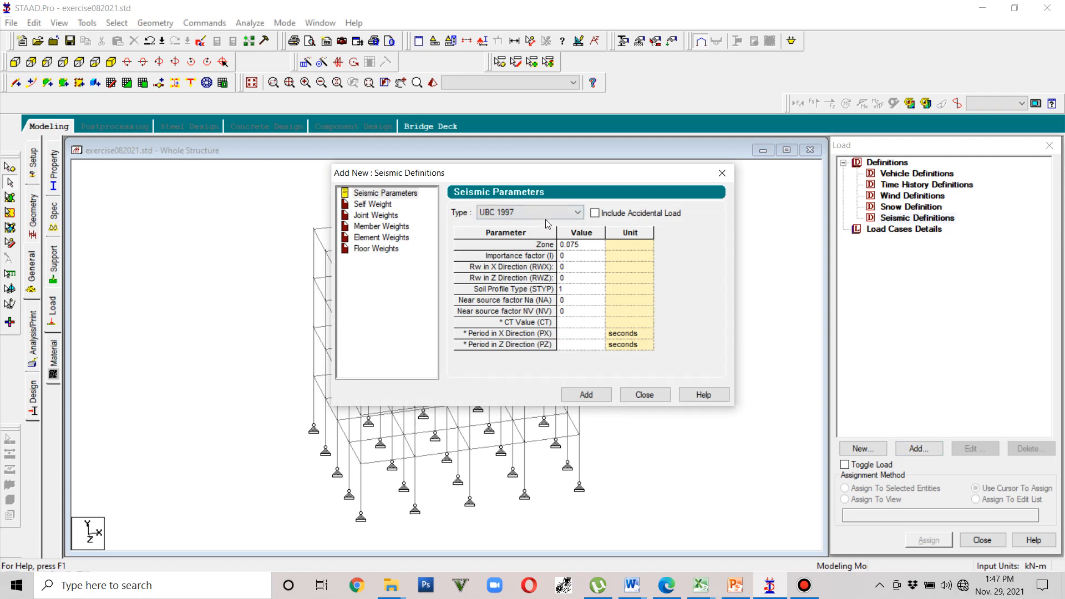
click(595, 214)
Step: Consult the STAAD03 PowerPoint tables, and in STAAD.Pro set zone 0.4, importance factor 1, Rw in X and Z 8.5, and soil profile type 4
click(736, 585)
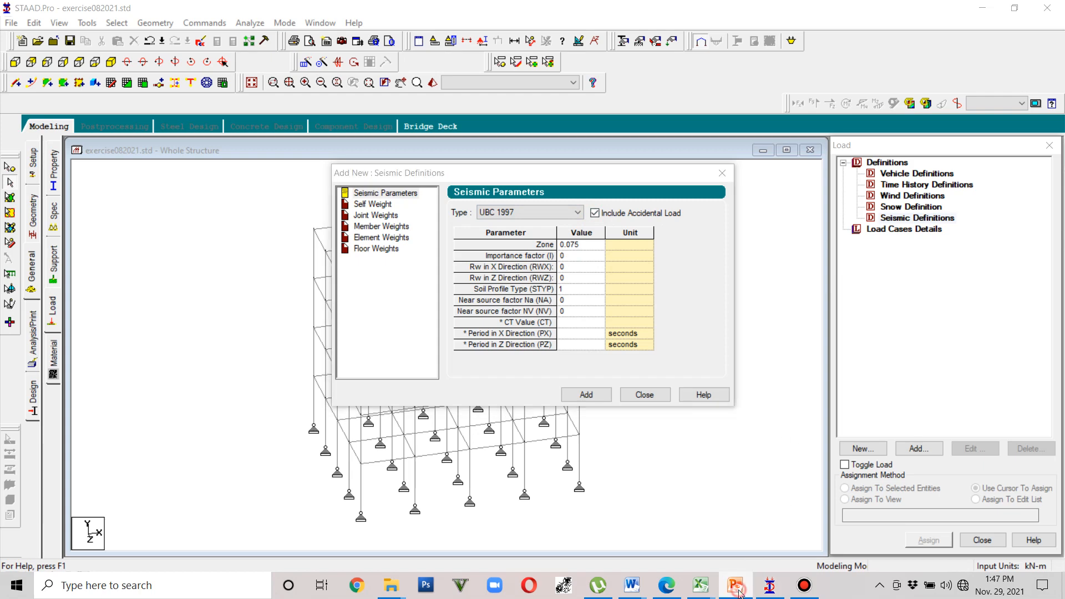
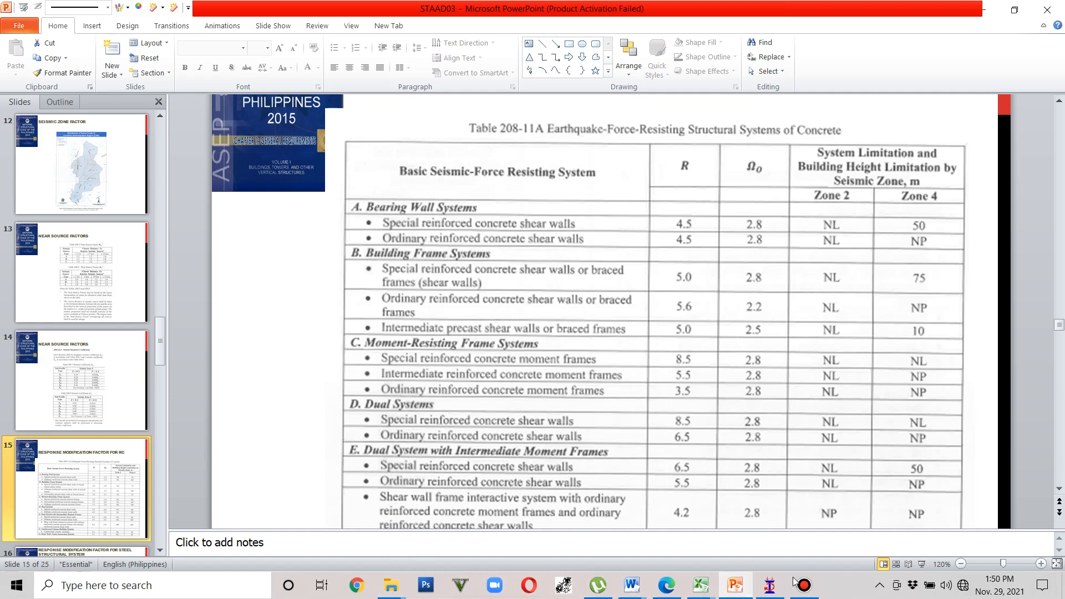
click(776, 592)
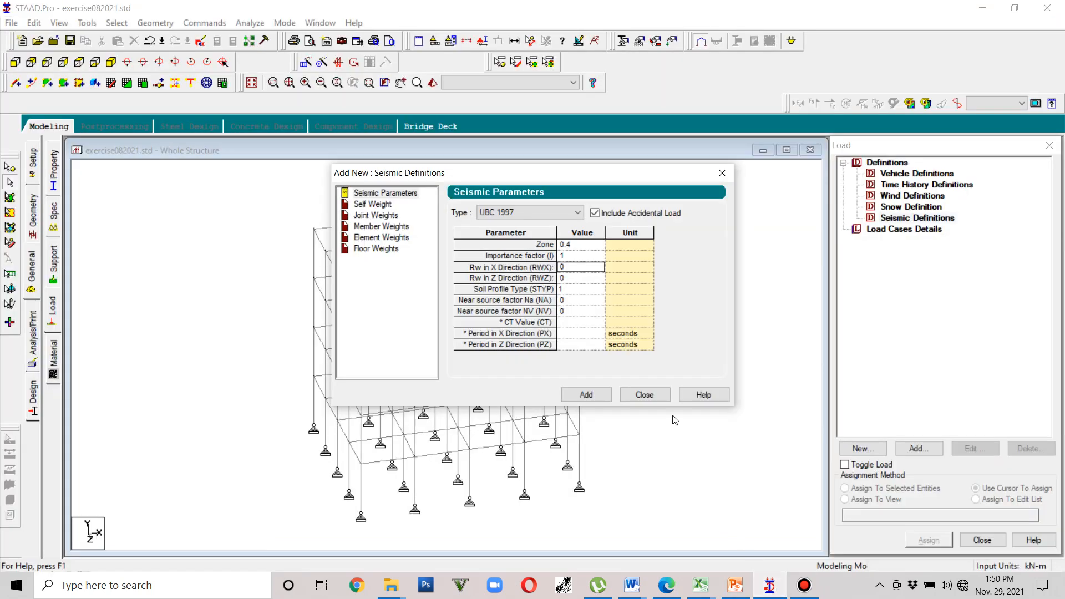
text(8.5)
click(594, 283)
text(8)
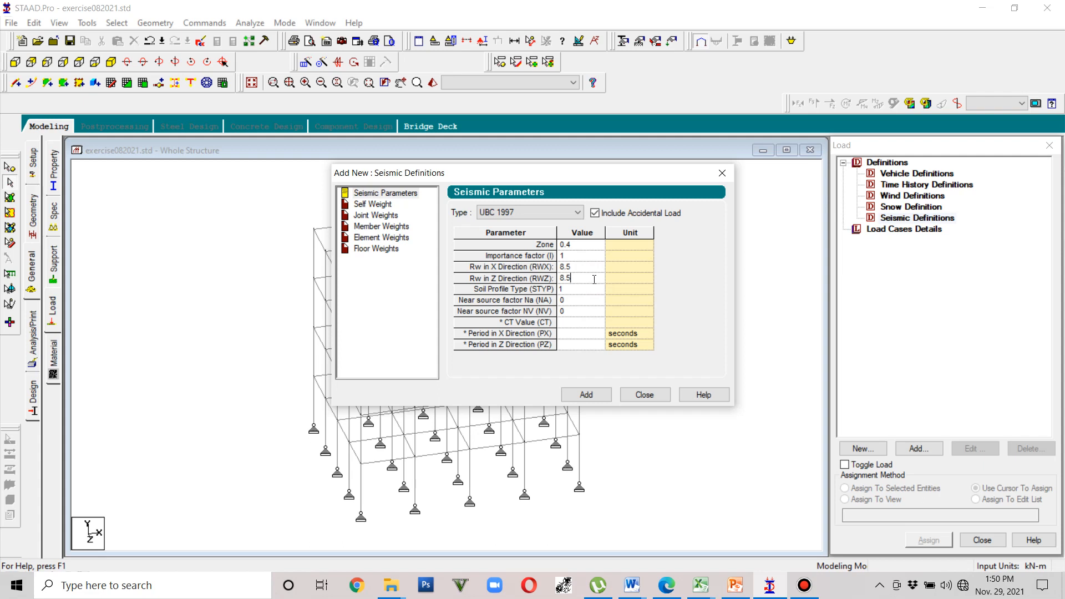
click(581, 291)
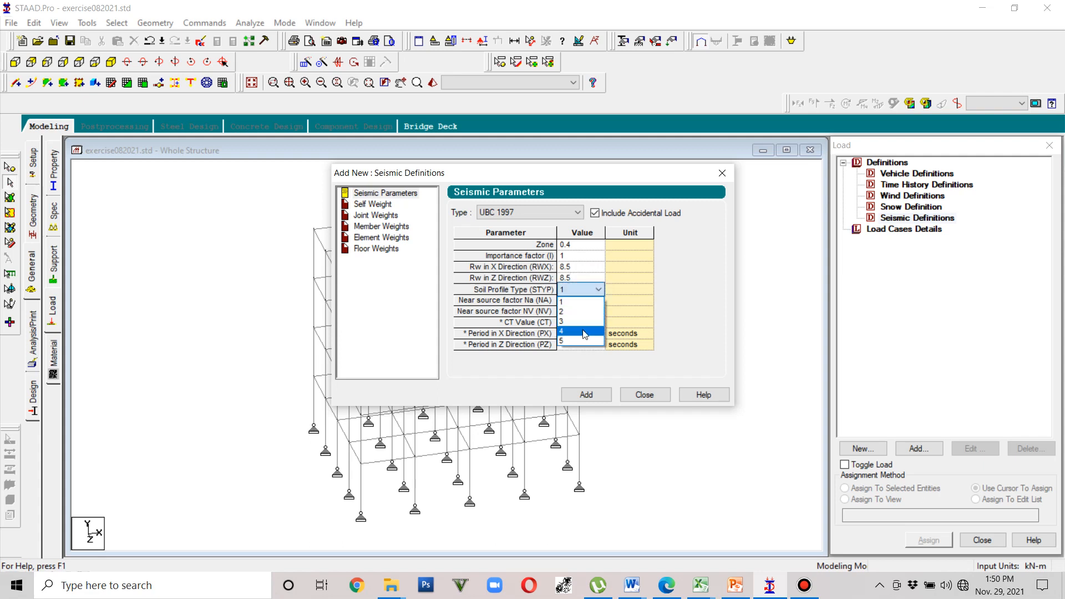
click(584, 333)
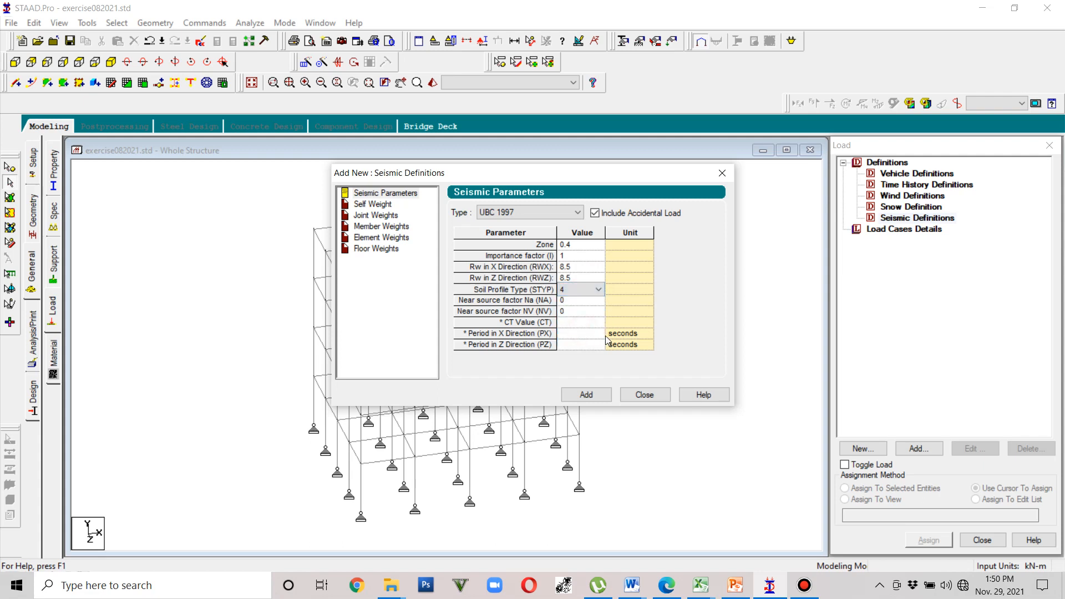
Step: Check the soil profile types table in the STAAD03 PowerPoint slides, and return to the seismic parameters in STAAD.Pro
key(alt+Tab)
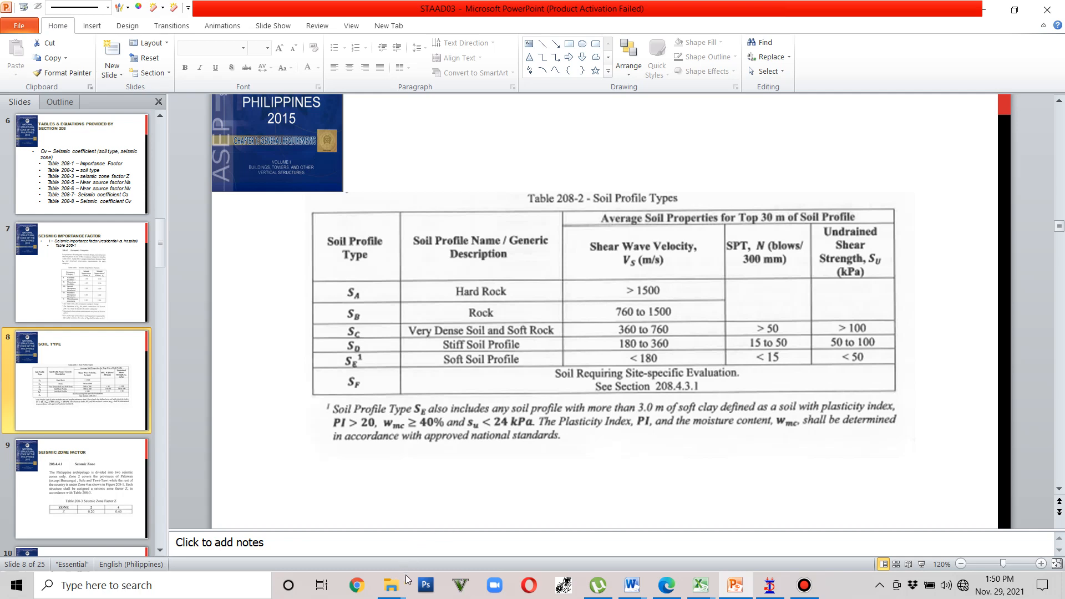
mouse_move(666, 593)
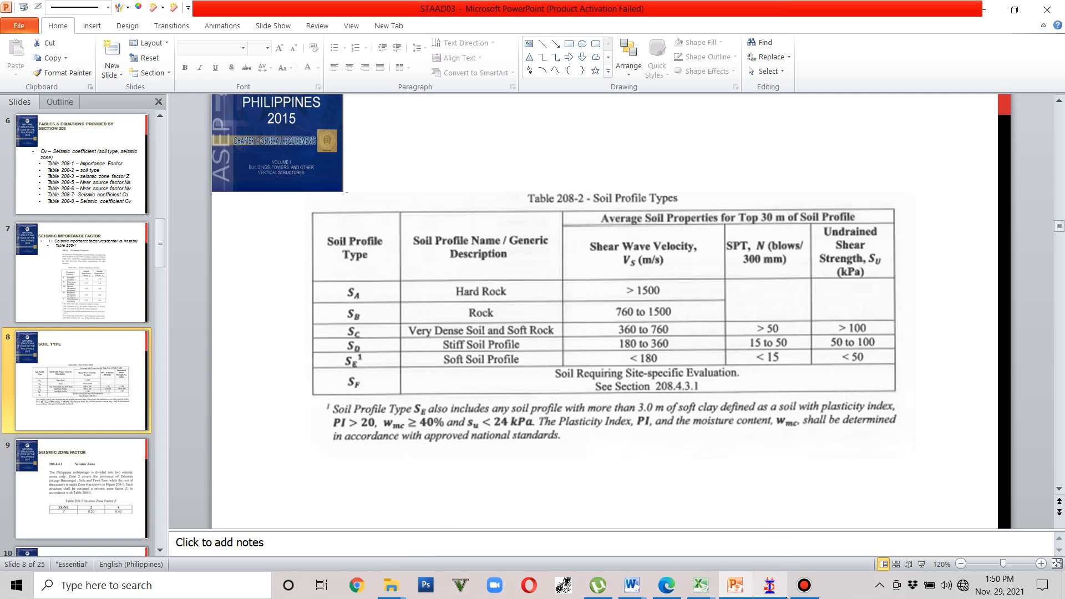
click(771, 588)
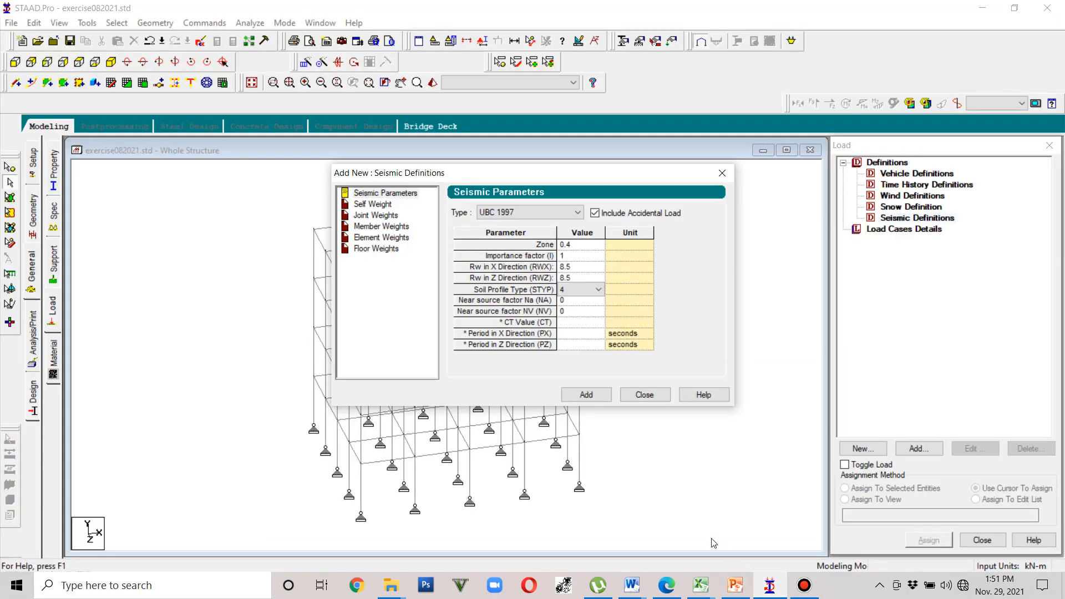
Step: Look up the near-source factor tables for Na and Nv in the STAAD03 PowerPoint slides
click(581, 301)
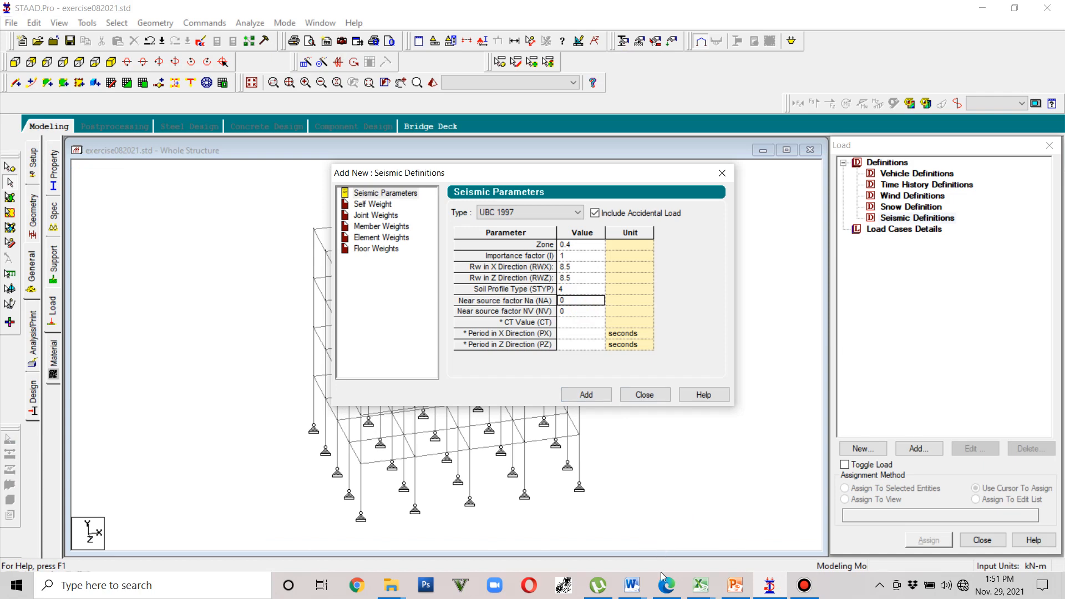
click(735, 586)
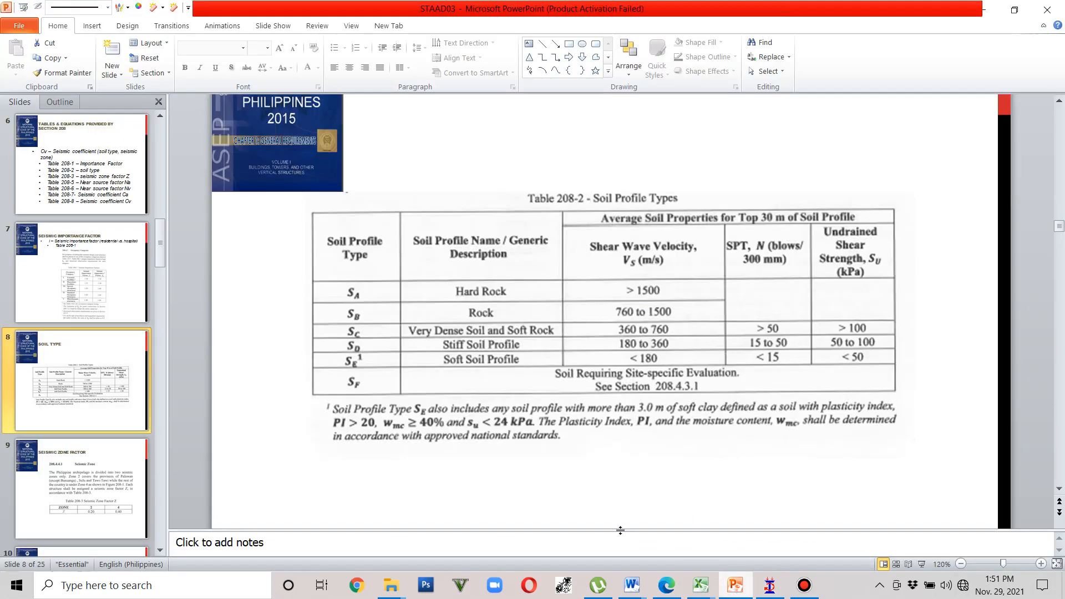
click(61, 483)
scroll(90, 431, down, 2)
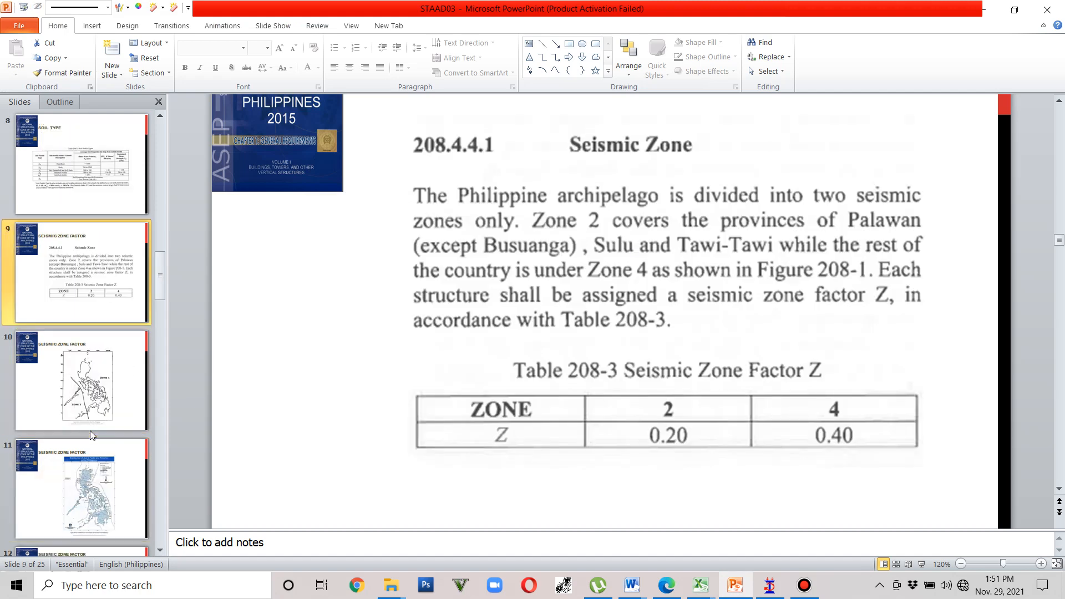
scroll(92, 427, down, 4)
click(93, 375)
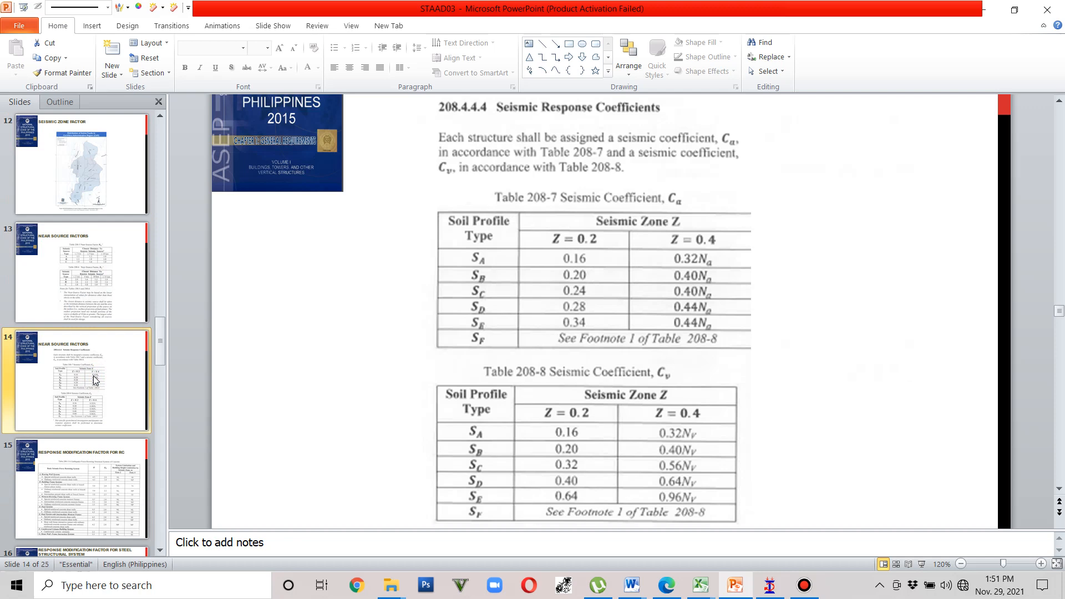
scroll(93, 375, down, 1)
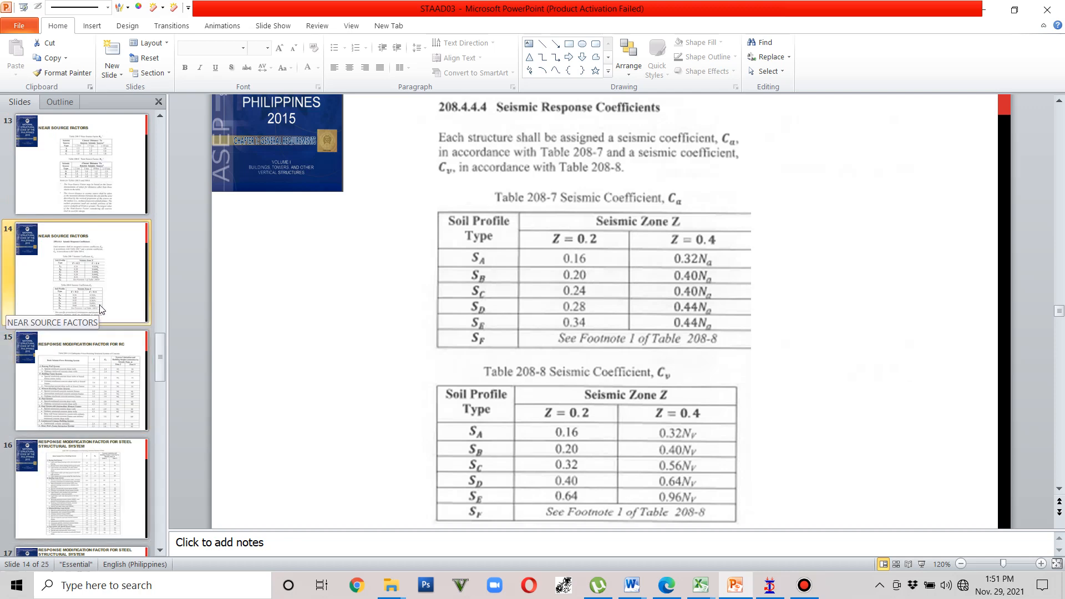
scroll(327, 408, up, 8)
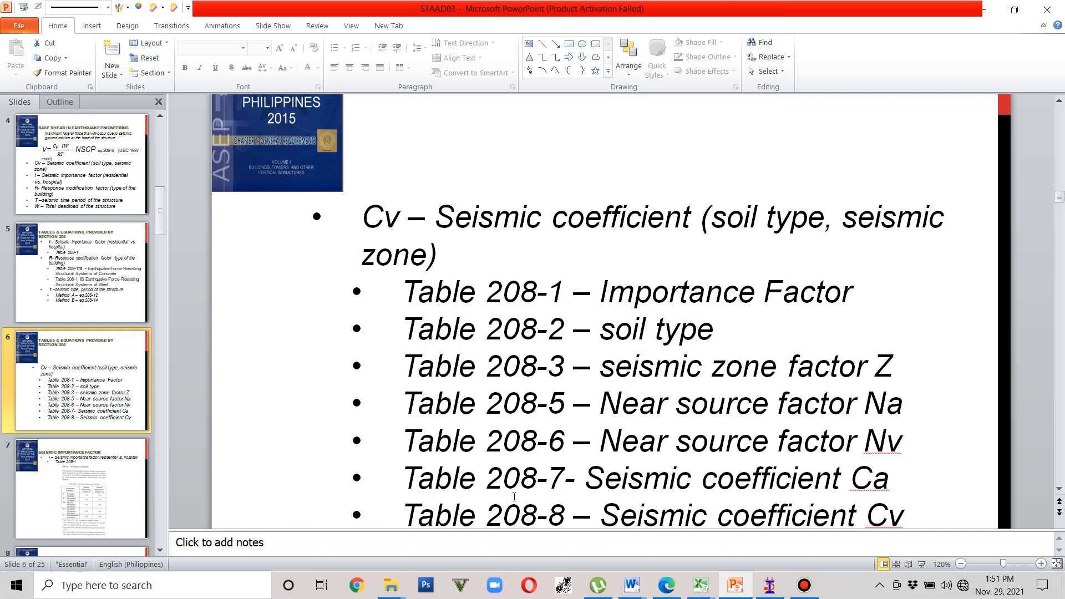
click(93, 460)
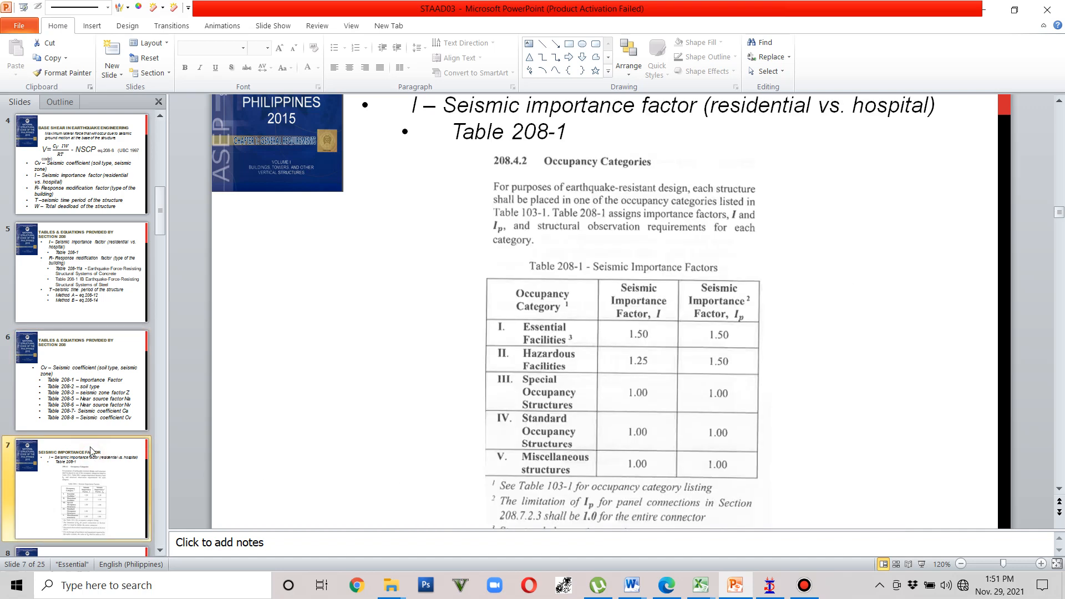
key(Page_Down)
key(Page_Down)
key(Page_Down)
key(Page_Down)
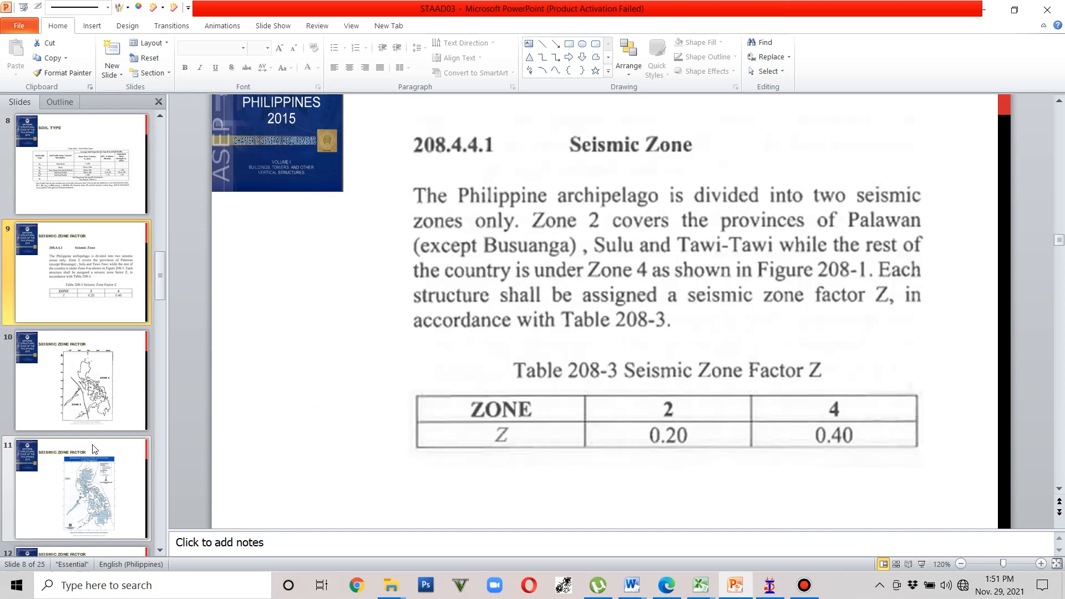
key(Page_Down)
key(Page_Down)
key(Page_Down)
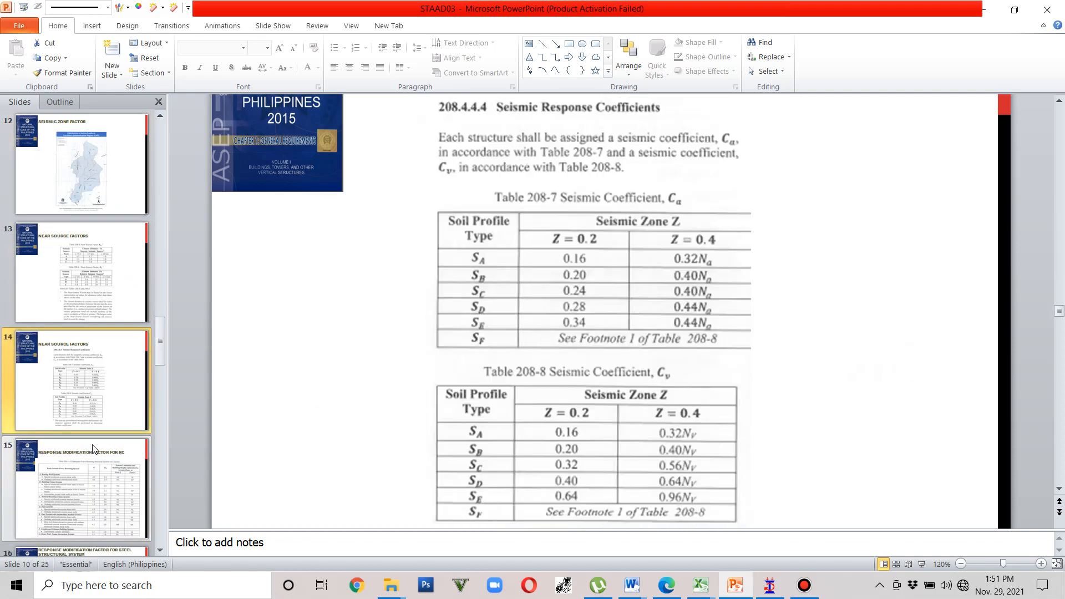
key(Page_Up)
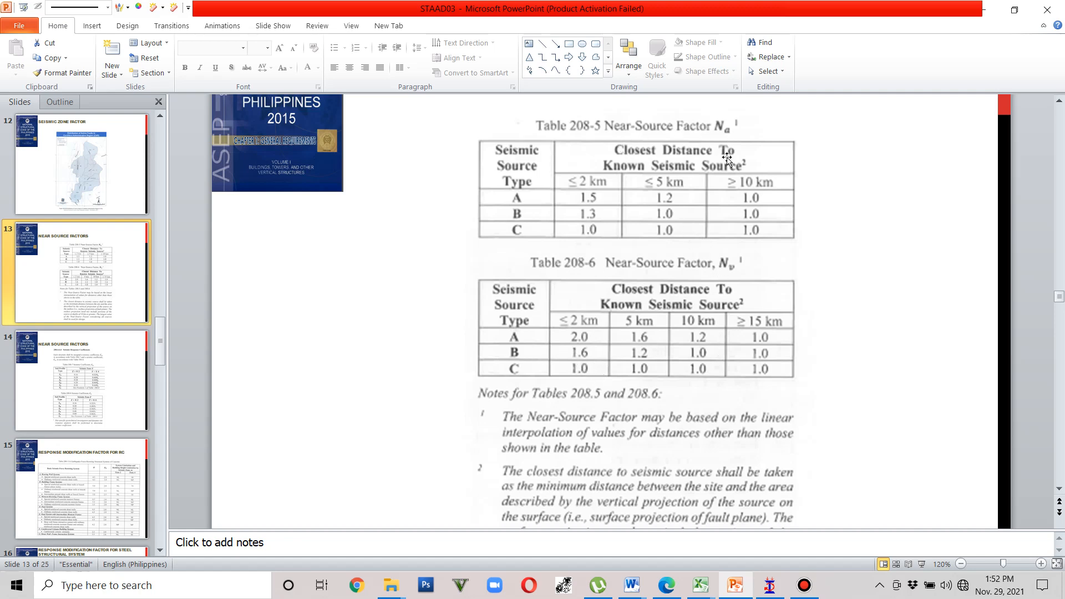
Step: Switch back to STAAD.Pro and accept the auto save, saving the modified structure under its current file
click(770, 587)
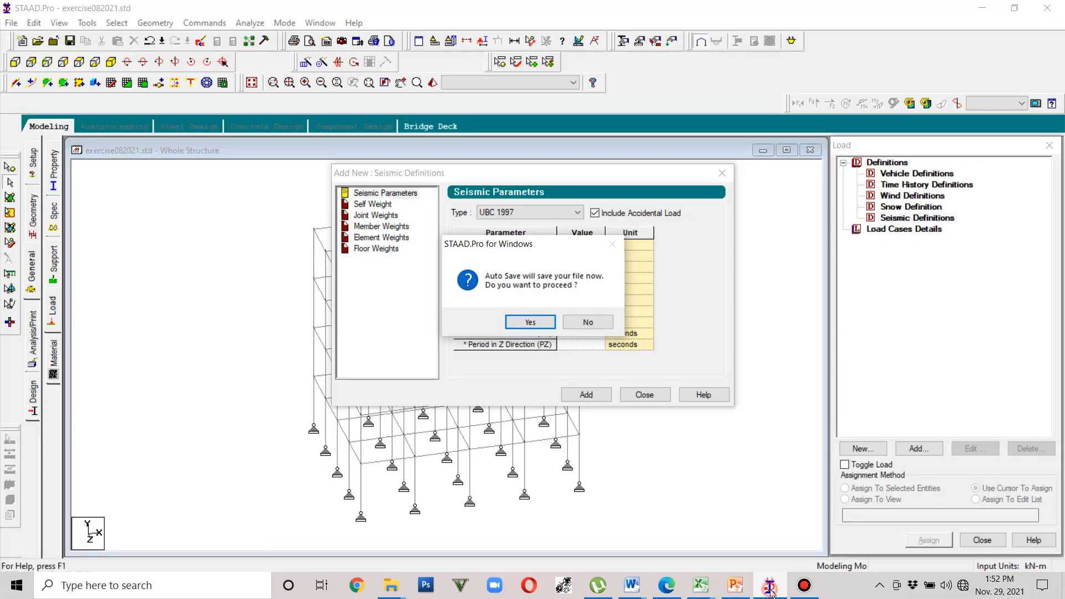
click(532, 324)
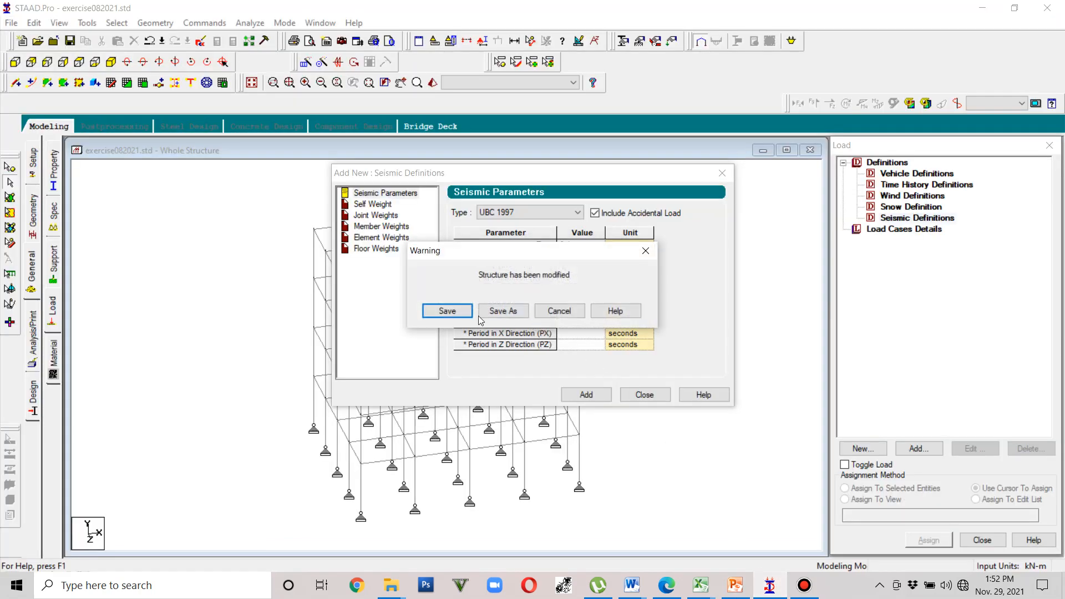
click(447, 311)
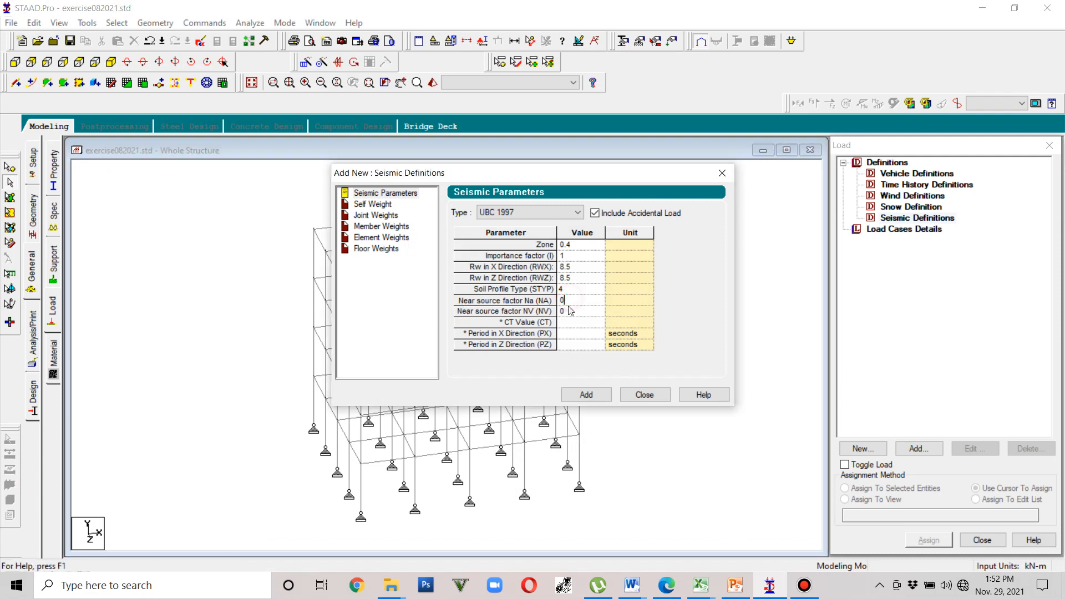
Step: Set the near source factors NA and NV to 1 and the CT value to .0731
key(BackSpace)
text(1)
click(571, 313)
text(1)
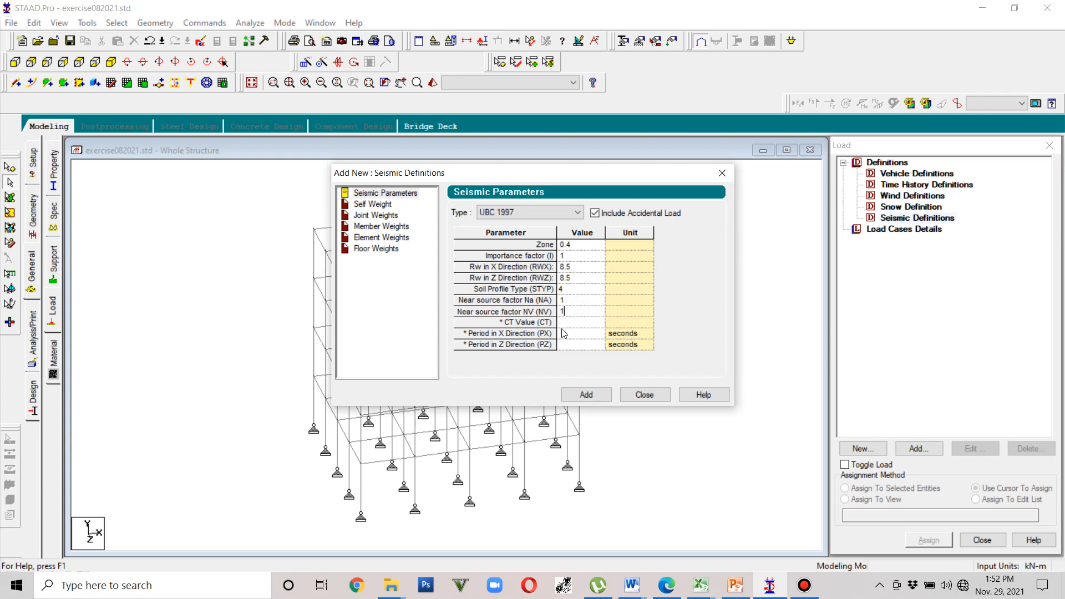
click(568, 324)
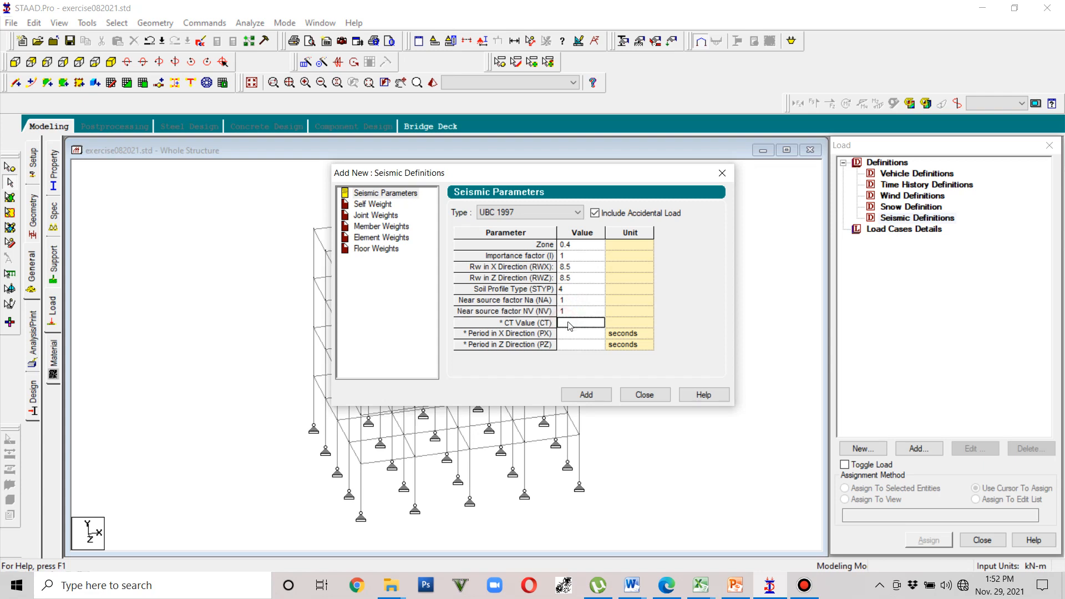
text(.0731)
Step: Examine the seismic period formula and its Ct and hn inputs on the ANALYSIS sheet of the BIBAK COOP design workbook in Excel
mouse_move(704, 589)
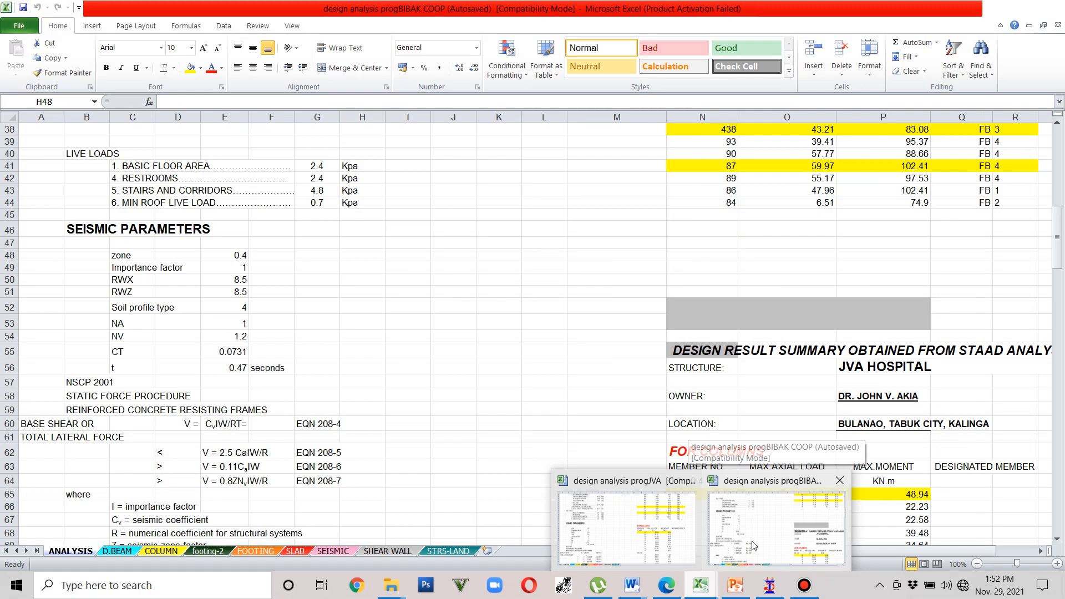
click(753, 540)
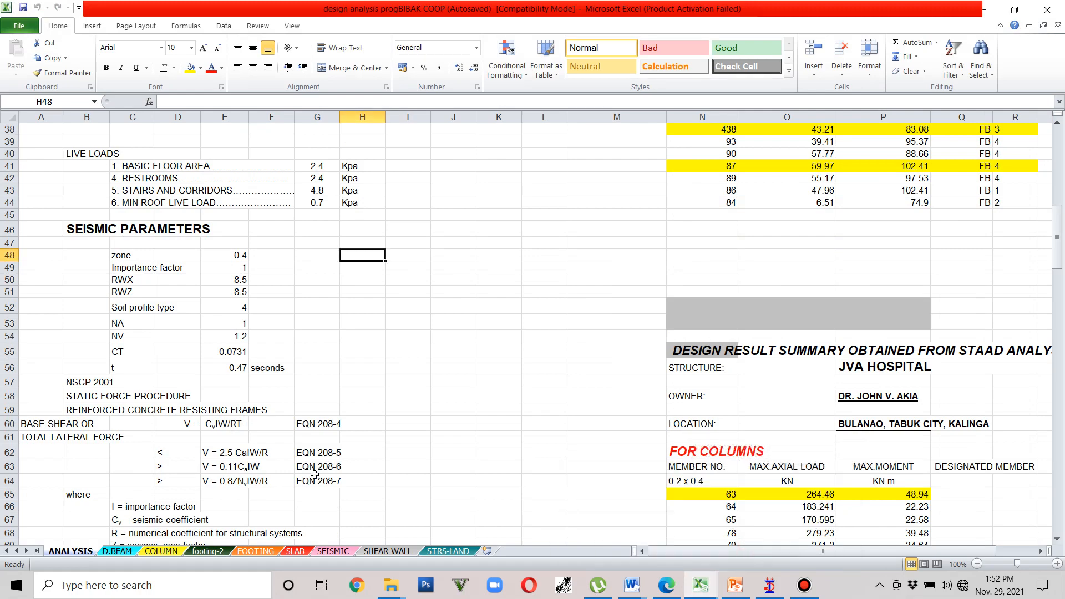
scroll(332, 451, down, 7)
scroll(332, 452, down, 1)
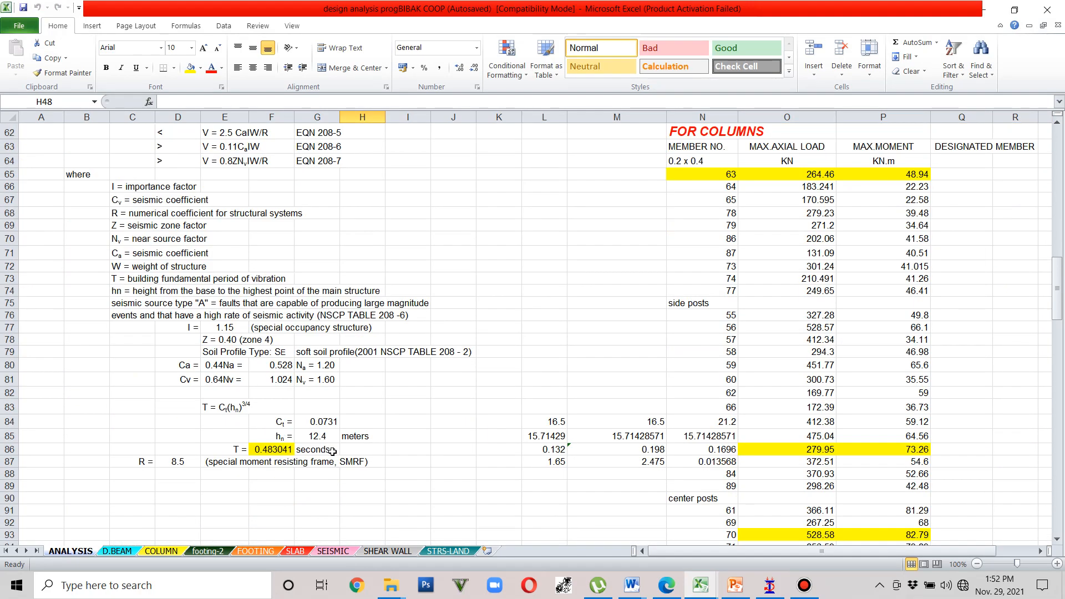
scroll(332, 452, down, 3)
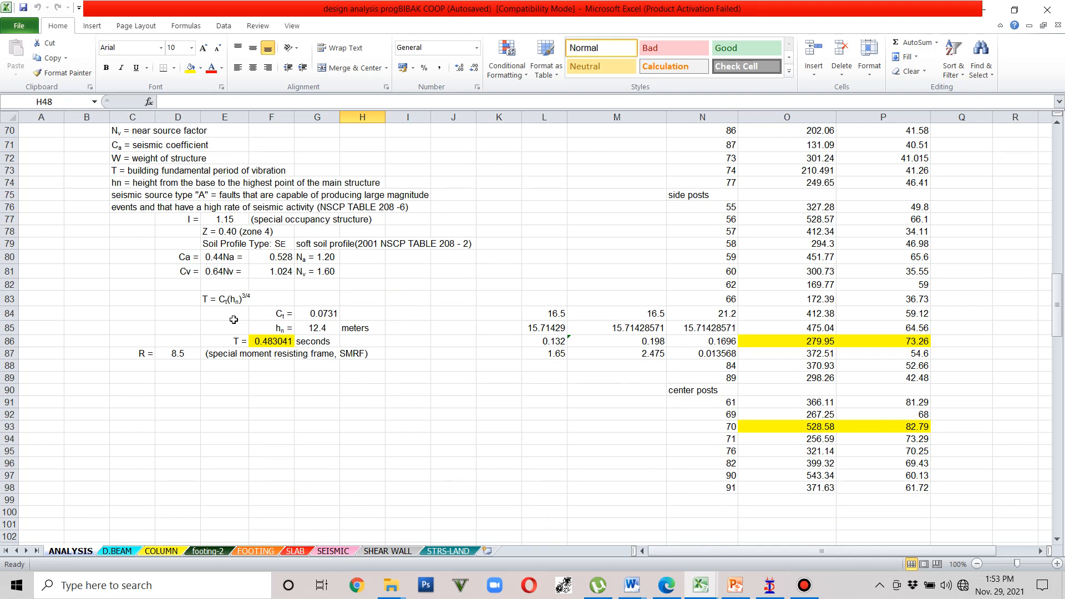
scroll(234, 320, up, 1)
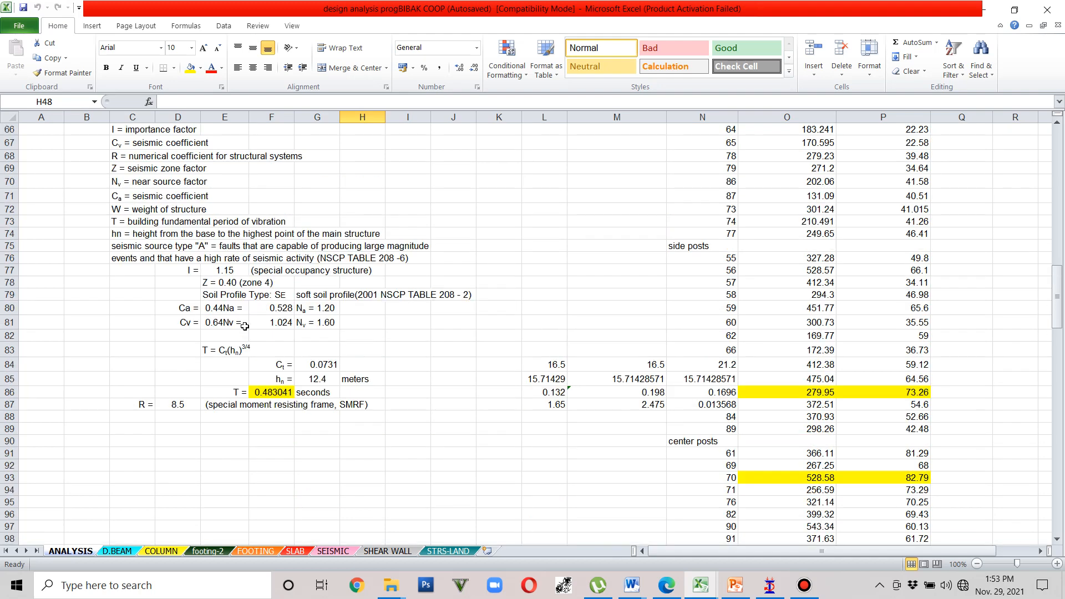
Step: Switch to the STAAD03 PowerPoint slides and look through the structure period formula, basic loadings and live loads tables
scroll(245, 326, up, 1)
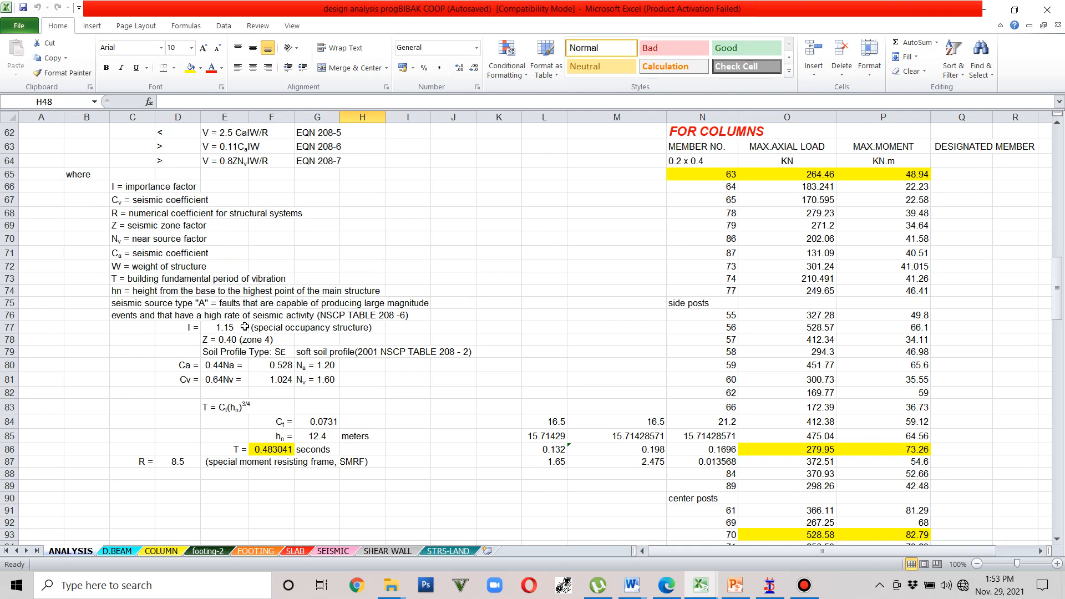
key(alt+Tab)
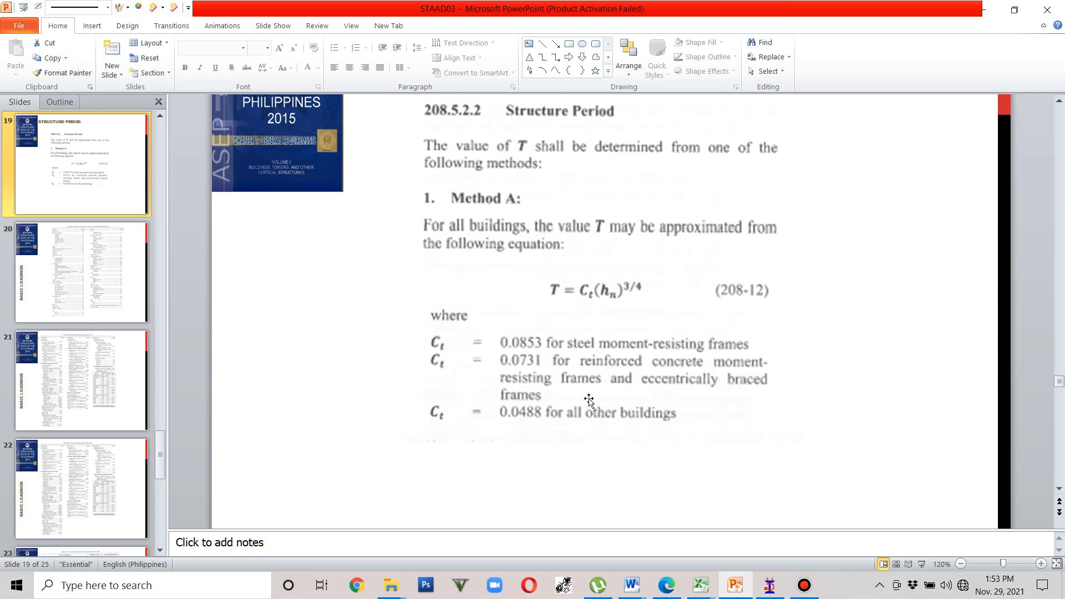
scroll(589, 400, down, 1)
scroll(589, 400, up, 1)
scroll(589, 400, up, 1)
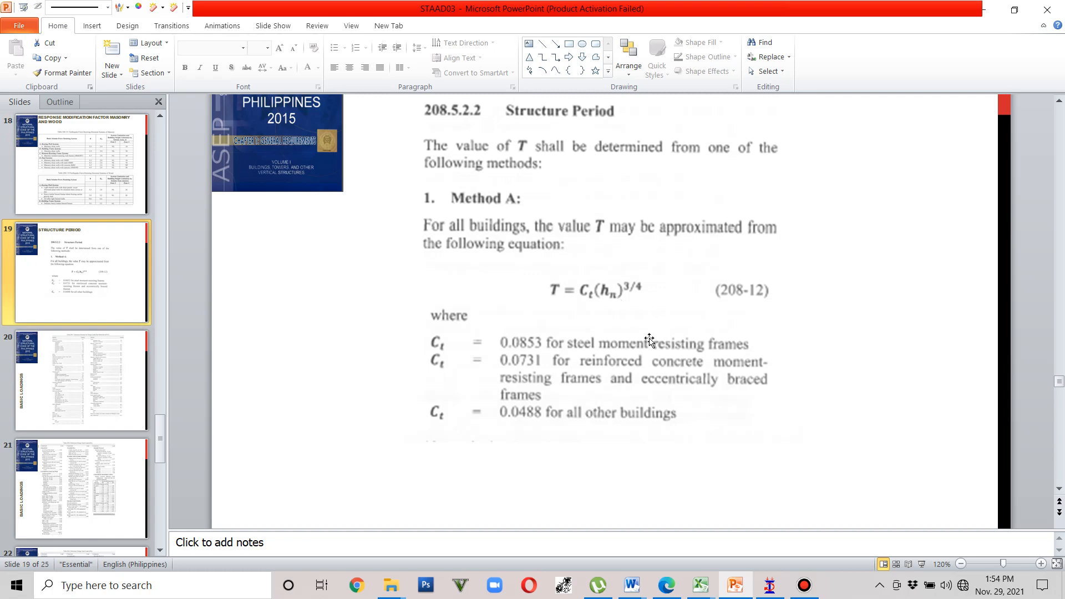
scroll(646, 343, down, 4)
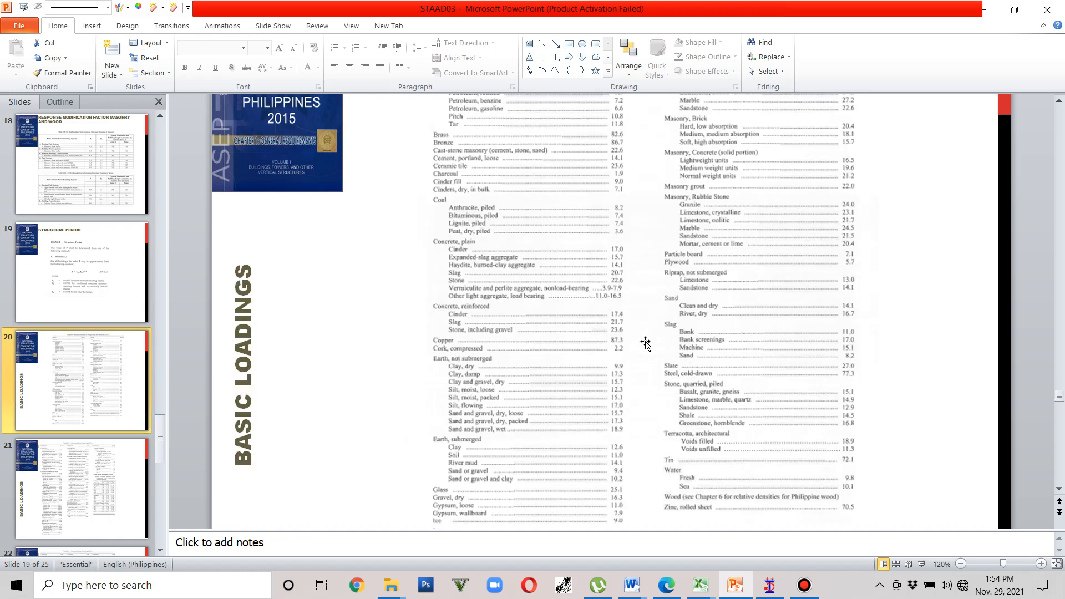
scroll(646, 343, down, 3)
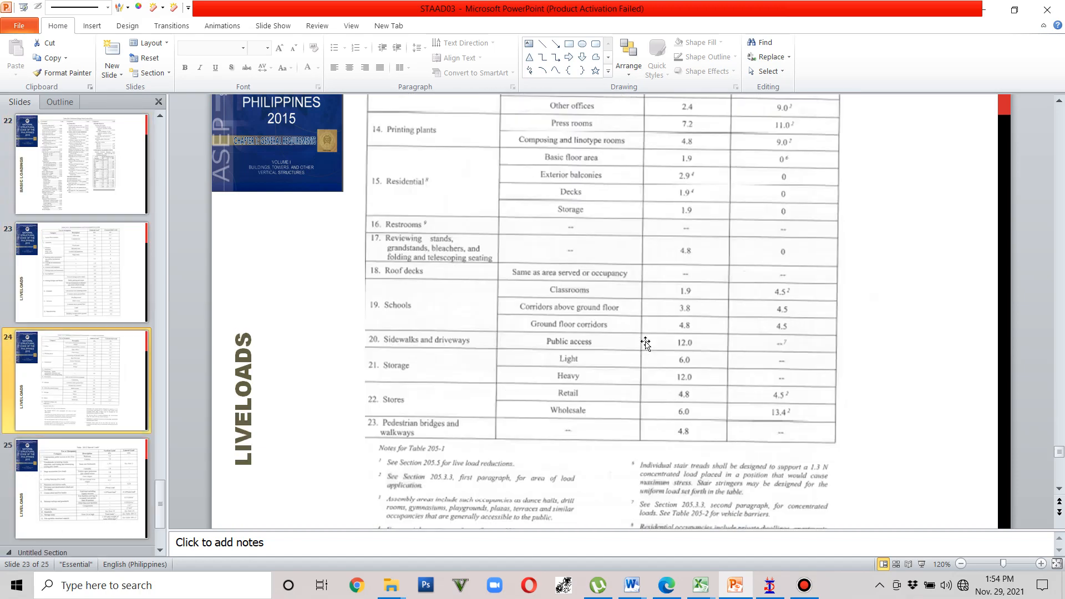
scroll(647, 343, up, 1)
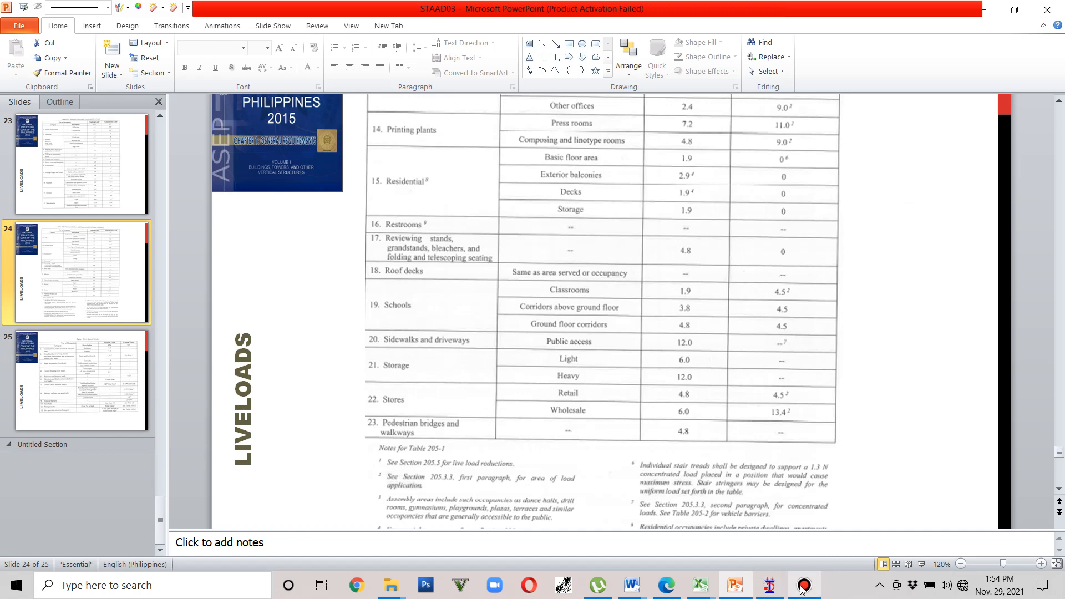
Step: Switch back to STAAD.Pro, add the UBC 1997 seismic parameters to the load definitions and close the seismic definitions dialog
mouse_move(706, 591)
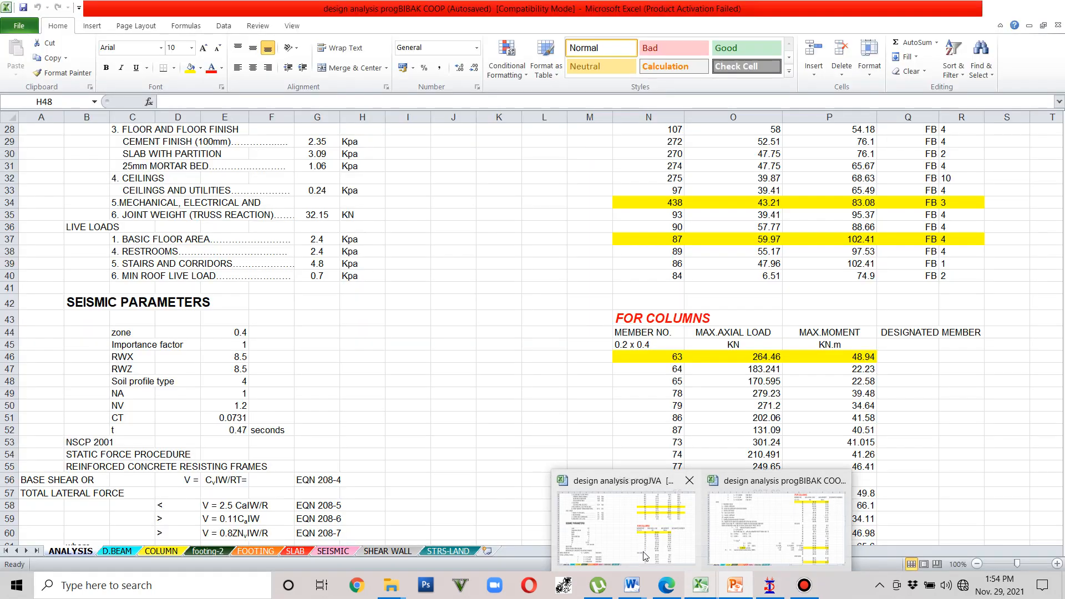
mouse_move(646, 556)
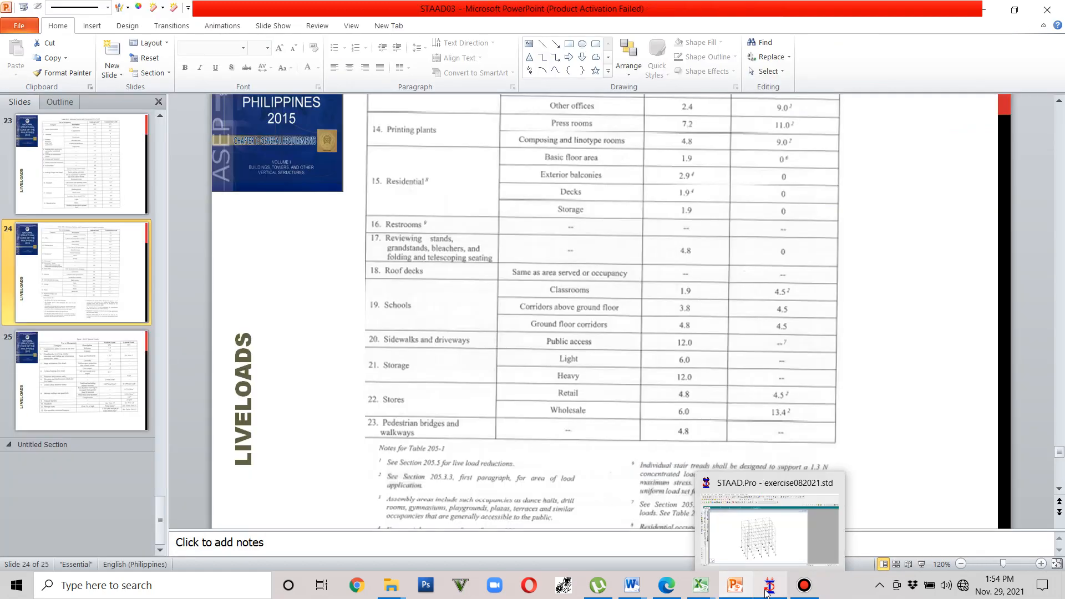
click(768, 591)
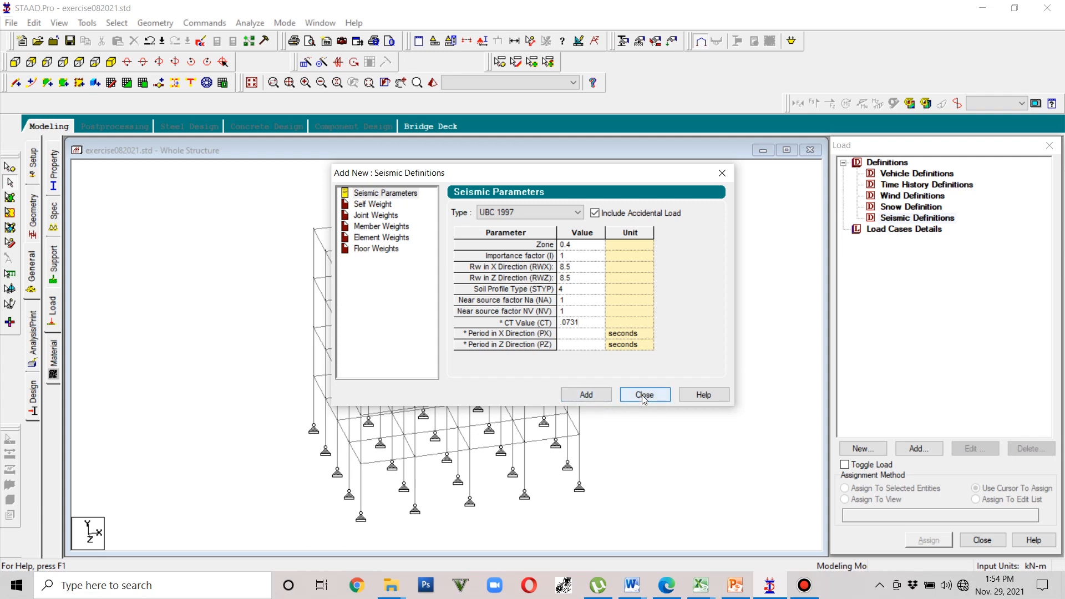
click(592, 395)
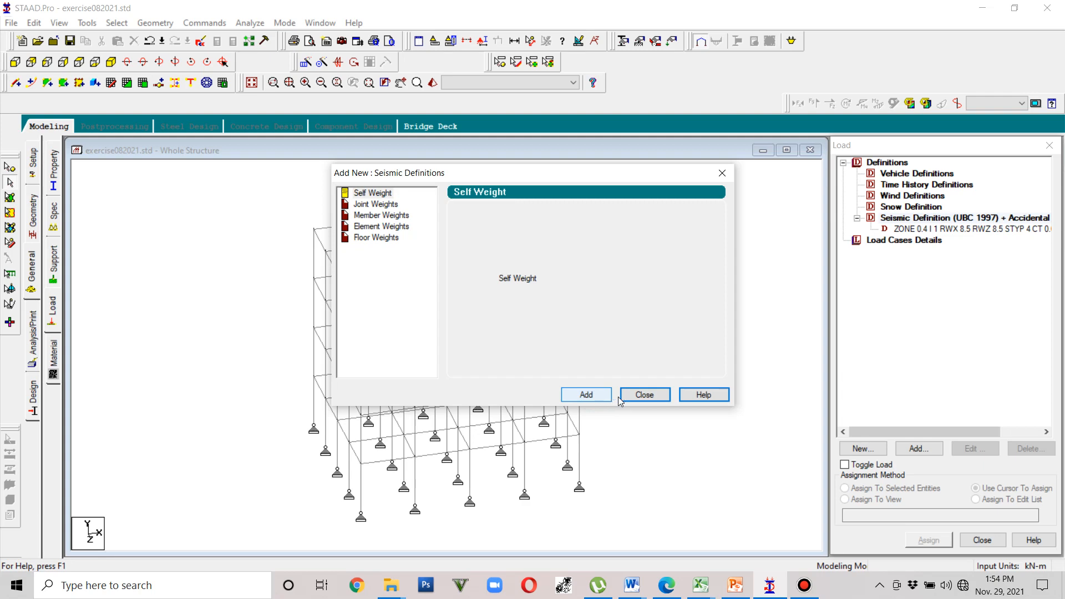
click(721, 173)
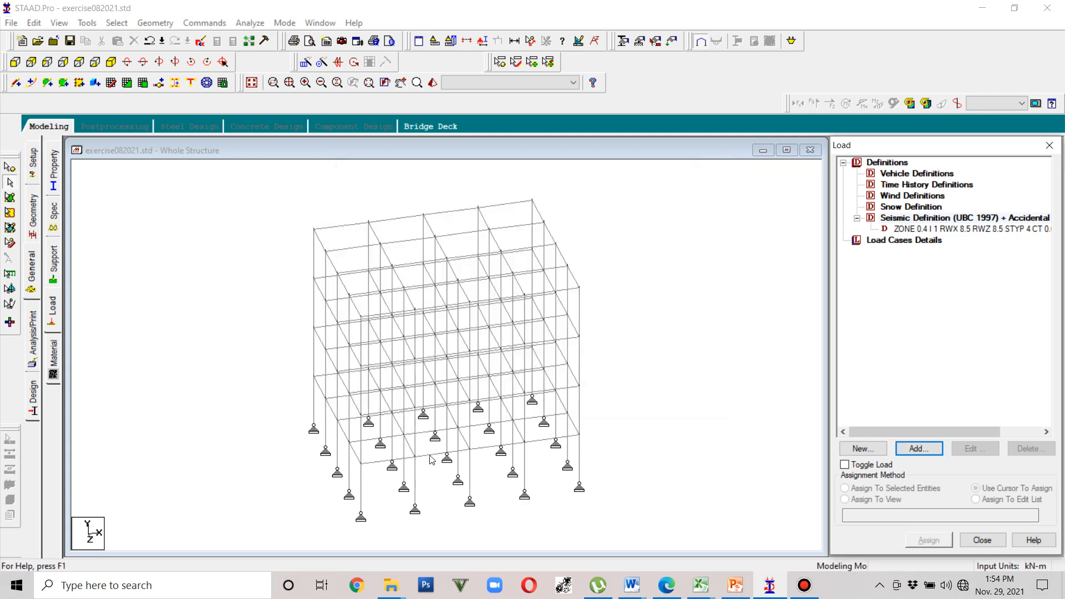
Step: Check the lengths and node coordinates of the corner columns, storey by storey from the base to the roof
double_click(361, 490)
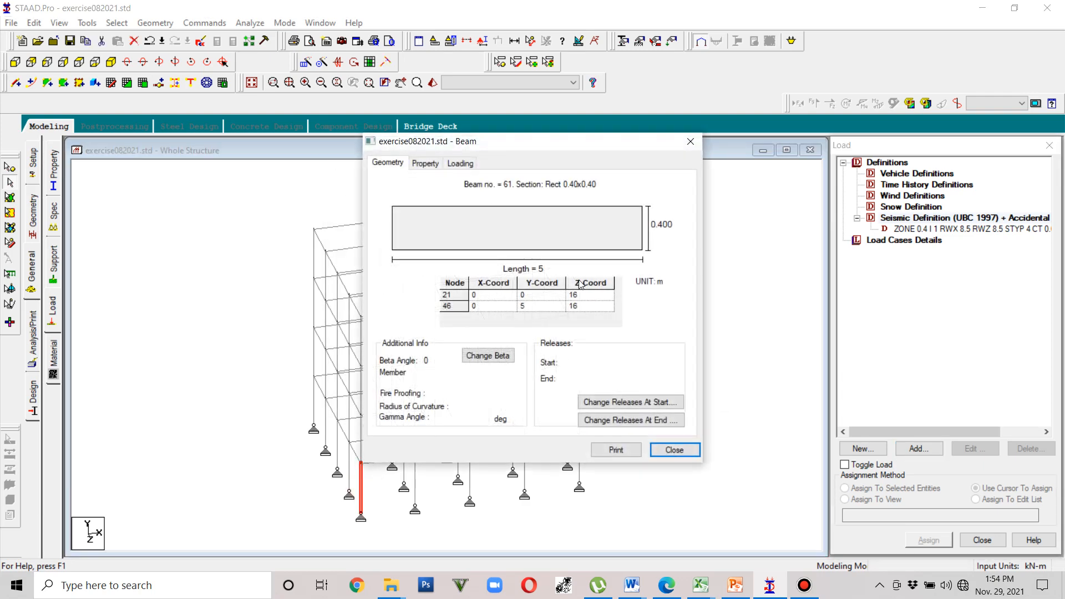
click(690, 141)
double_click(364, 447)
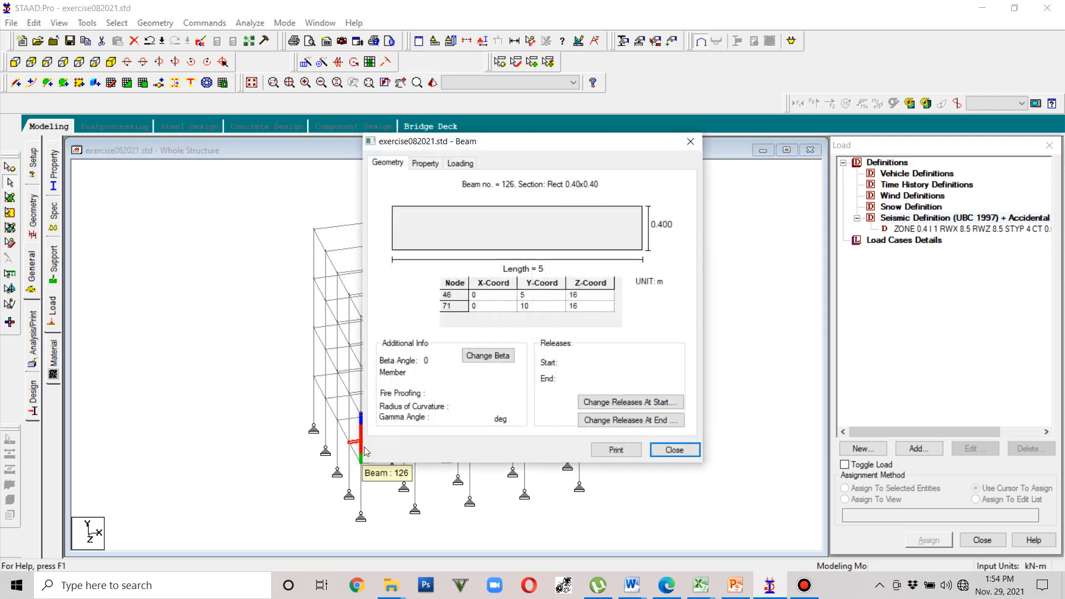
click(691, 142)
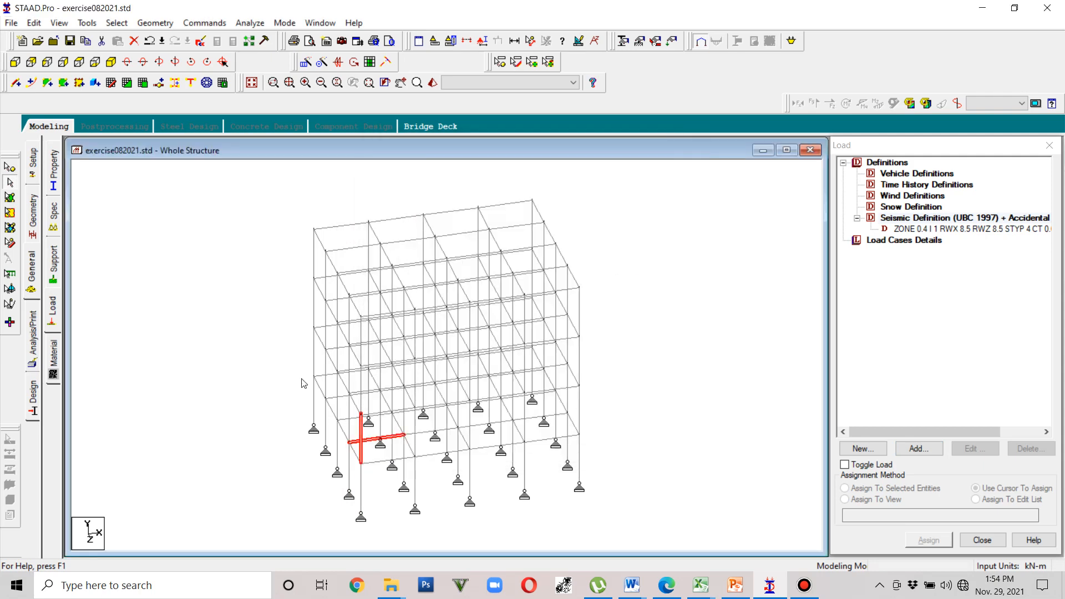
double_click(312, 397)
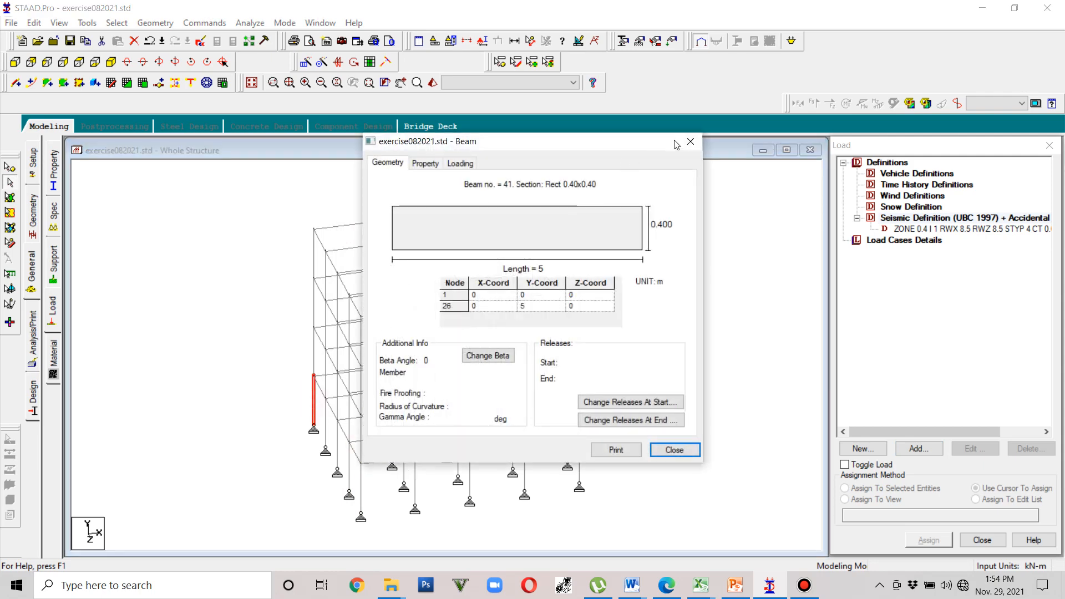
click(691, 141)
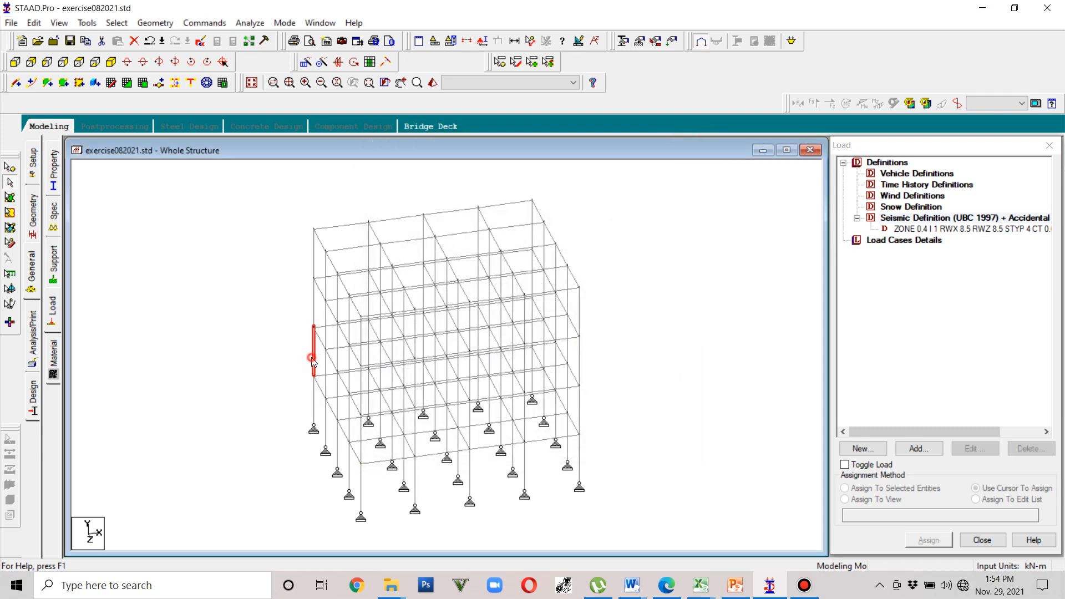
double_click(314, 299)
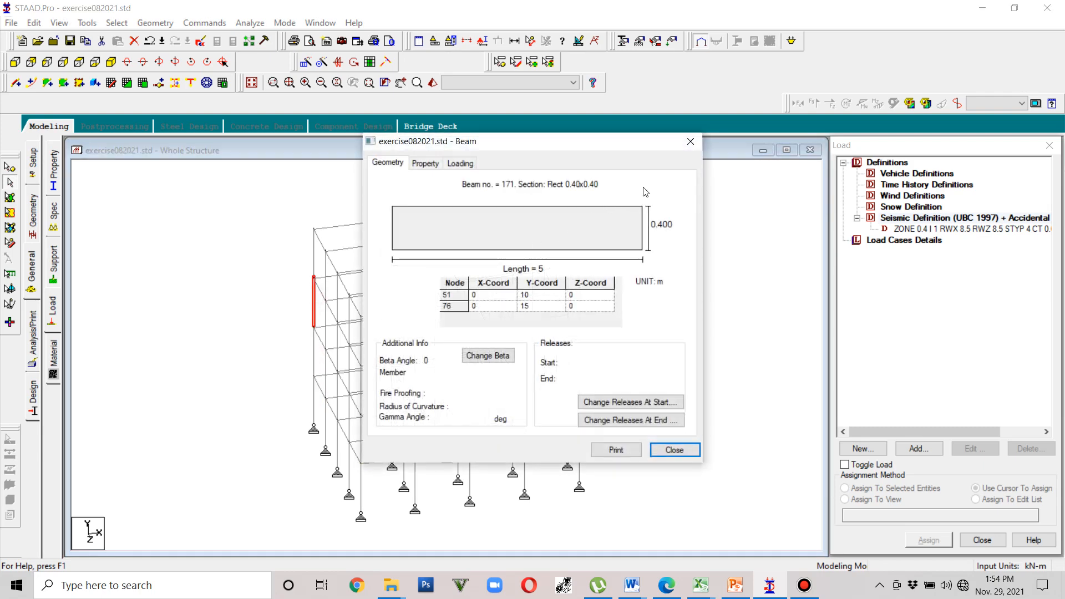
click(691, 142)
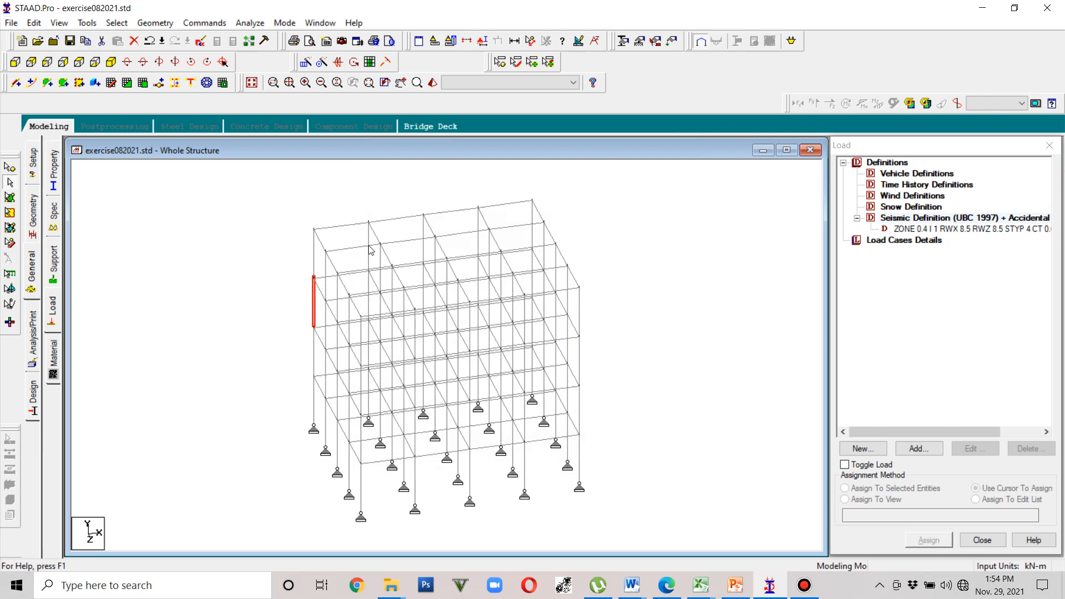
double_click(314, 260)
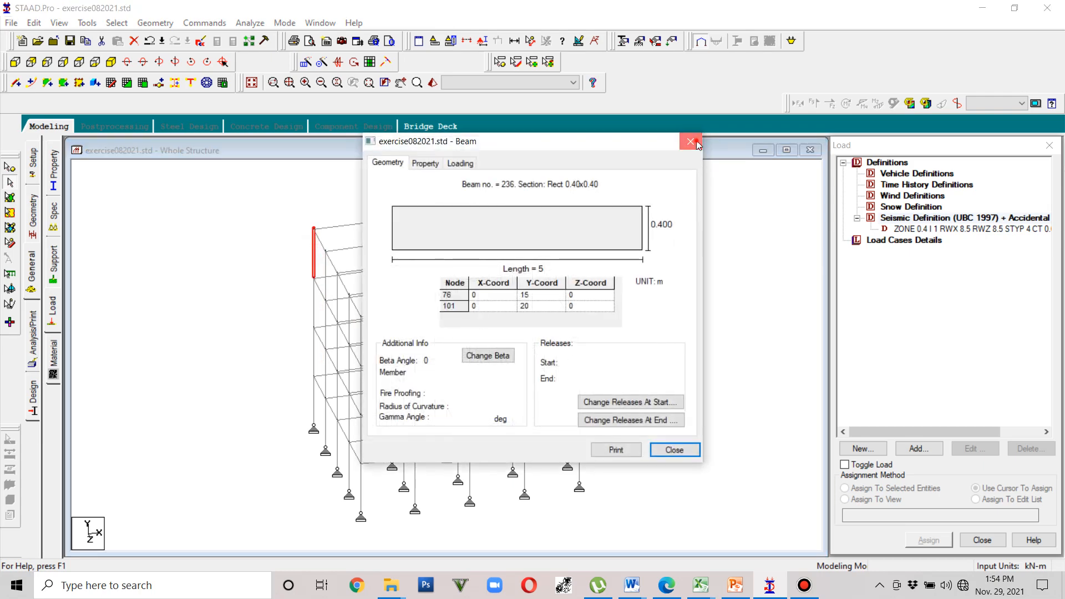
click(691, 142)
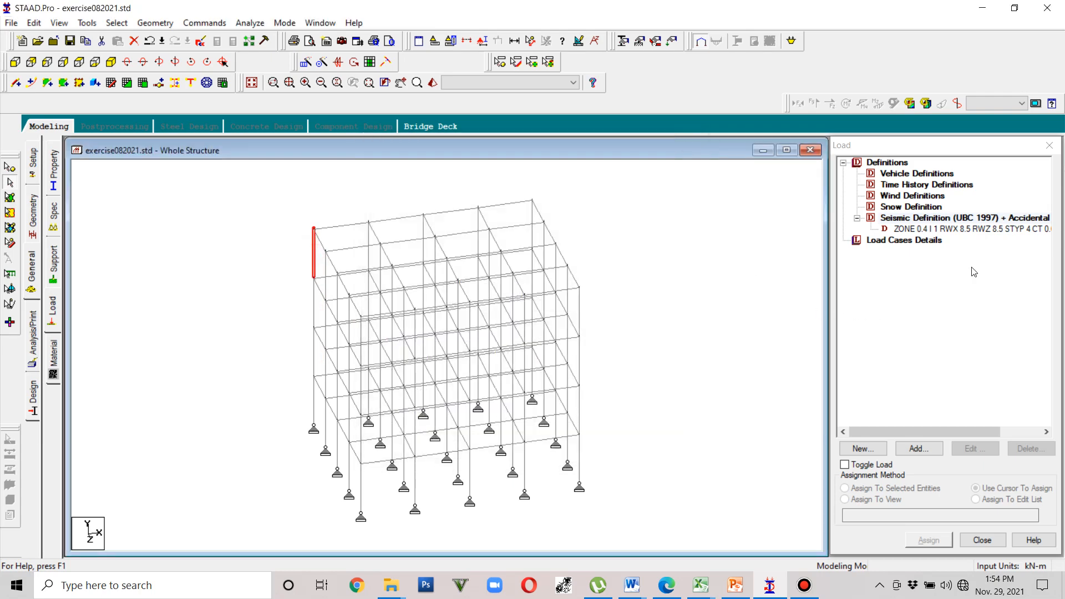
Step: Open the seismic parameters for editing, and examine the period formula and its hn input in the design analysis progJVA workbook in Excel
click(960, 231)
double_click(960, 231)
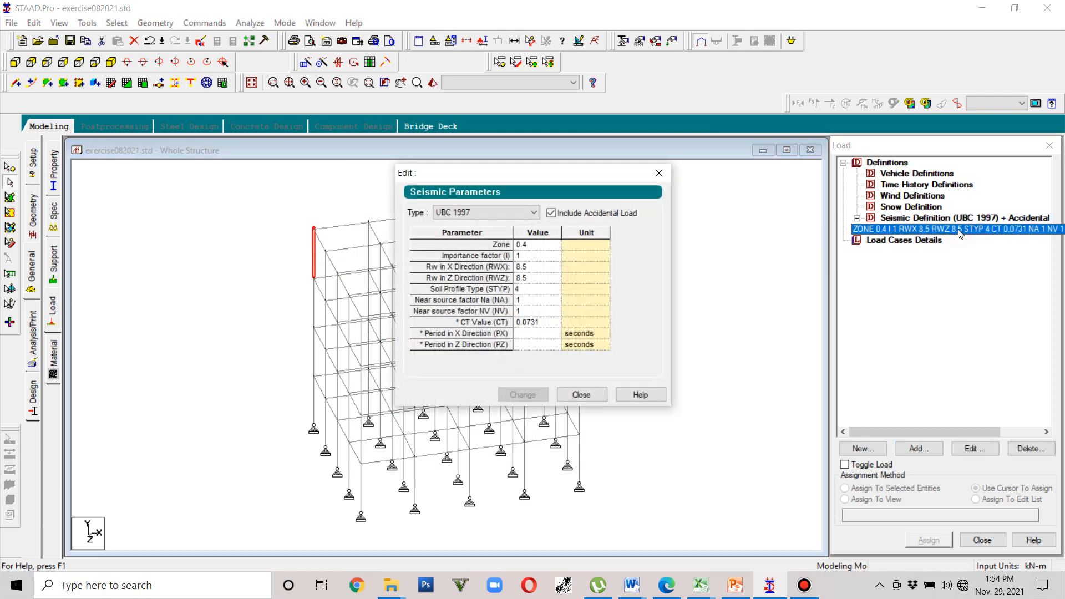
click(701, 594)
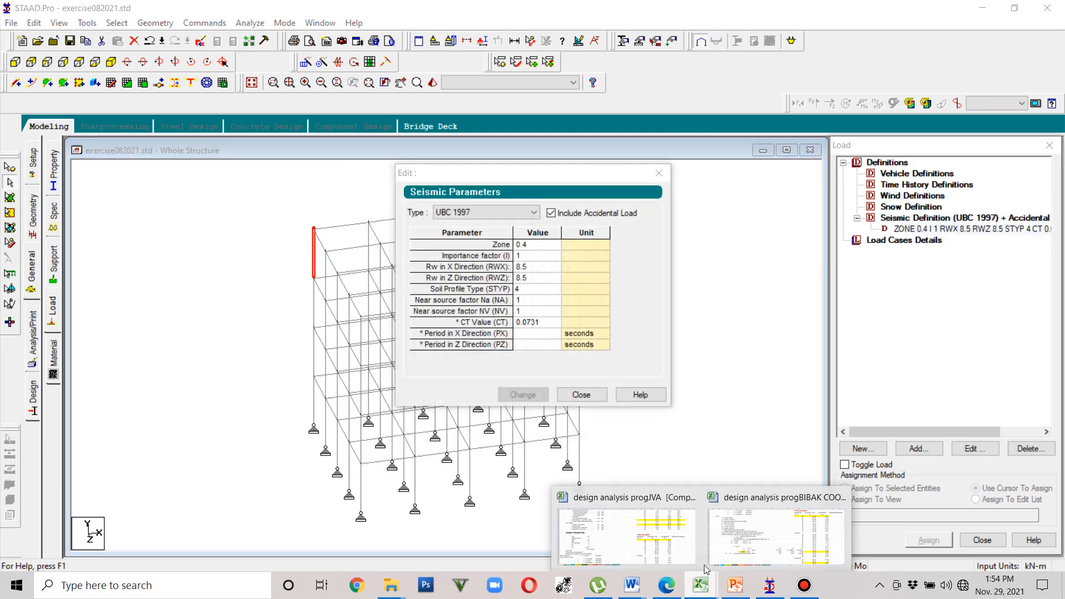
mouse_move(676, 551)
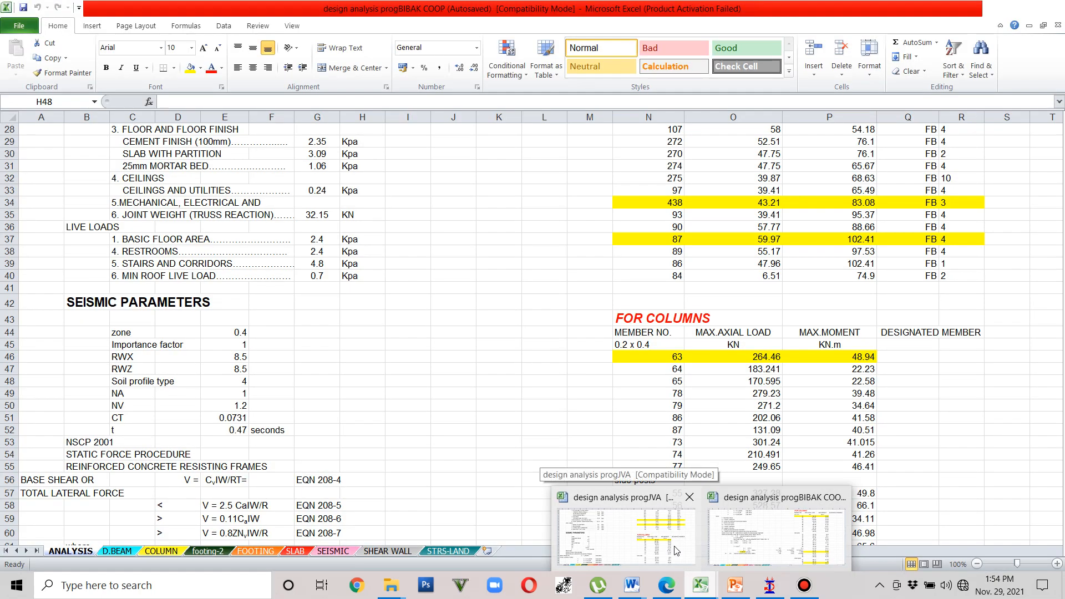
click(676, 550)
scroll(276, 418, down, 9)
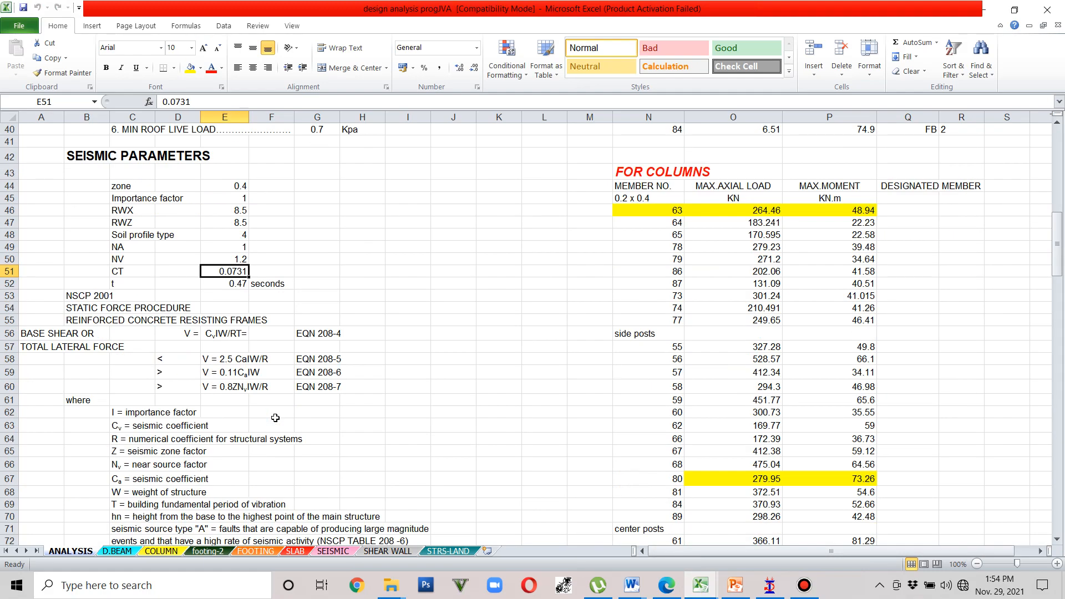
scroll(275, 418, down, 1)
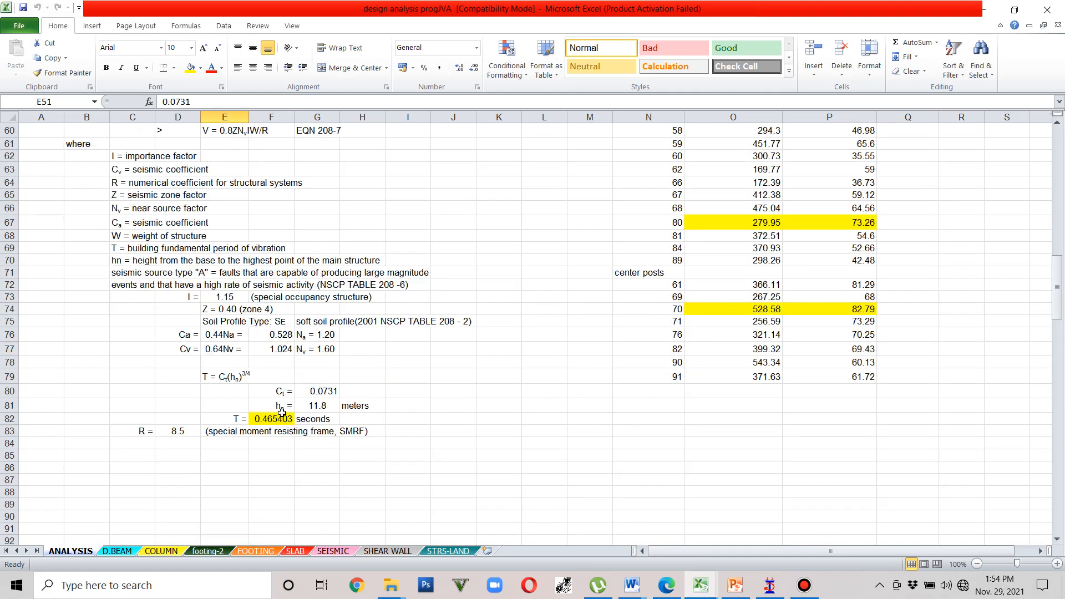
click(309, 409)
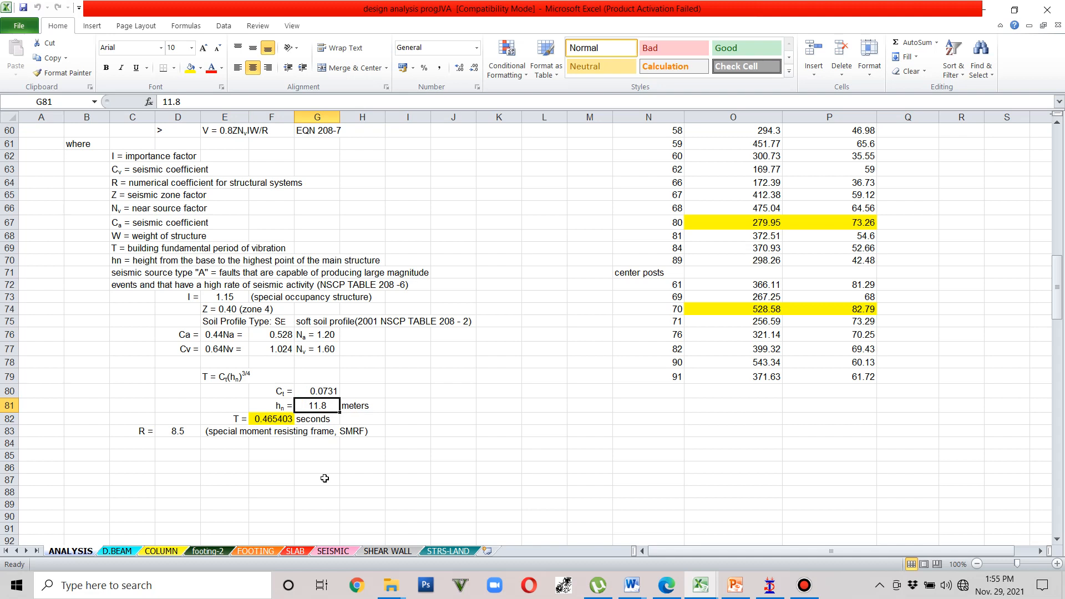
key(Down)
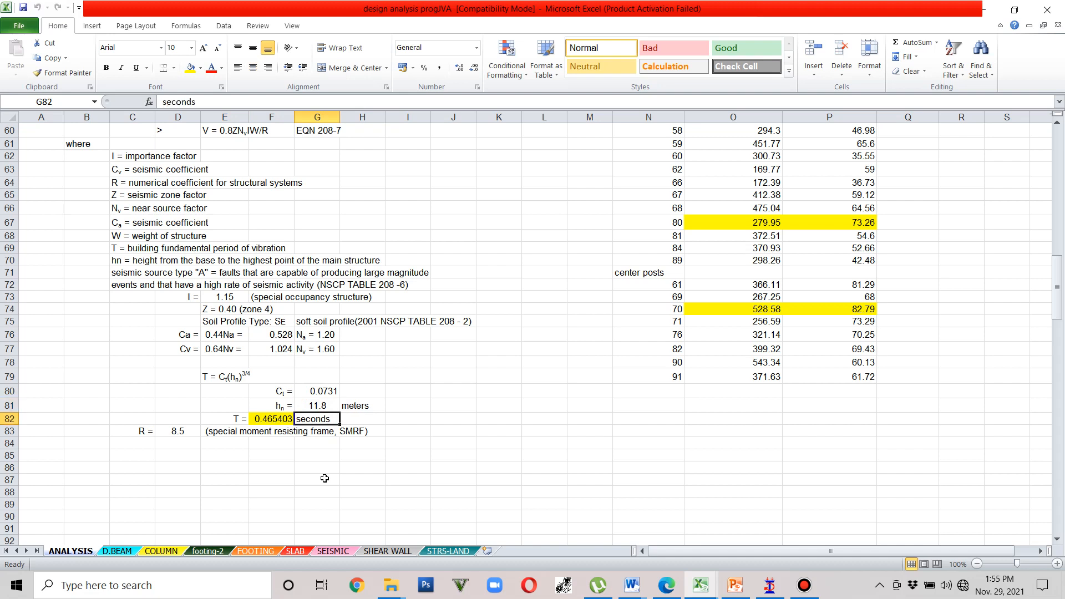
key(Up)
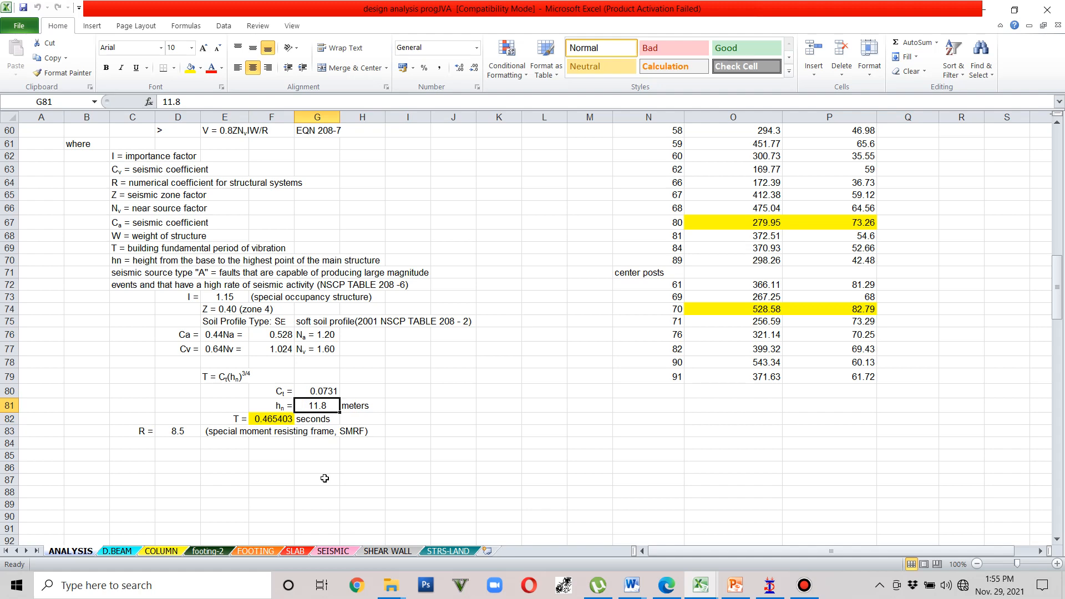
Step: Return to STAAD.Pro, close the seismic parameters unchanged and check the length of the front corner column at the base
click(770, 585)
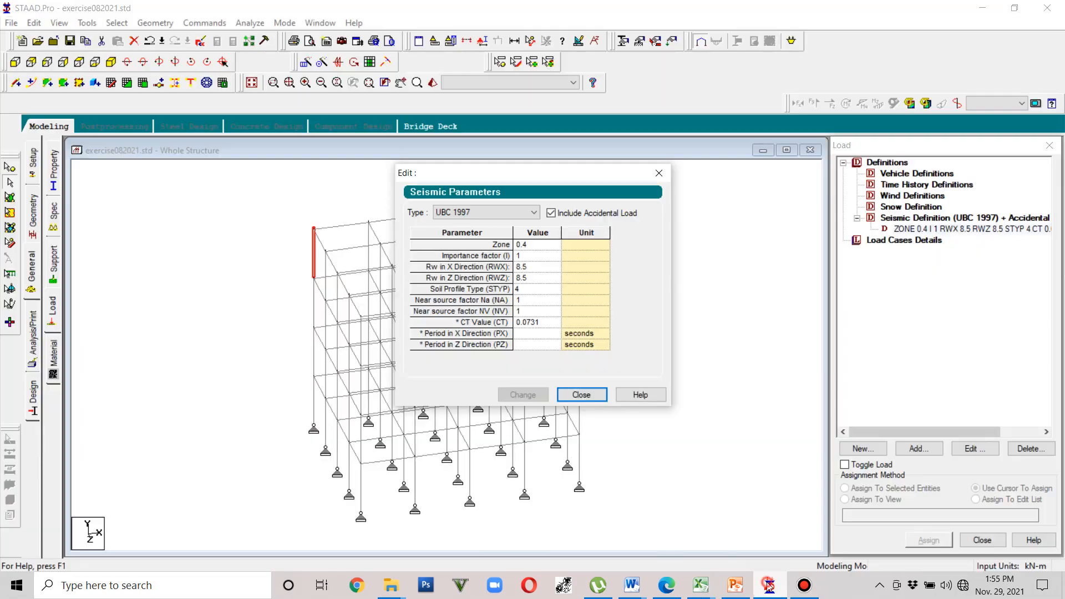
click(581, 395)
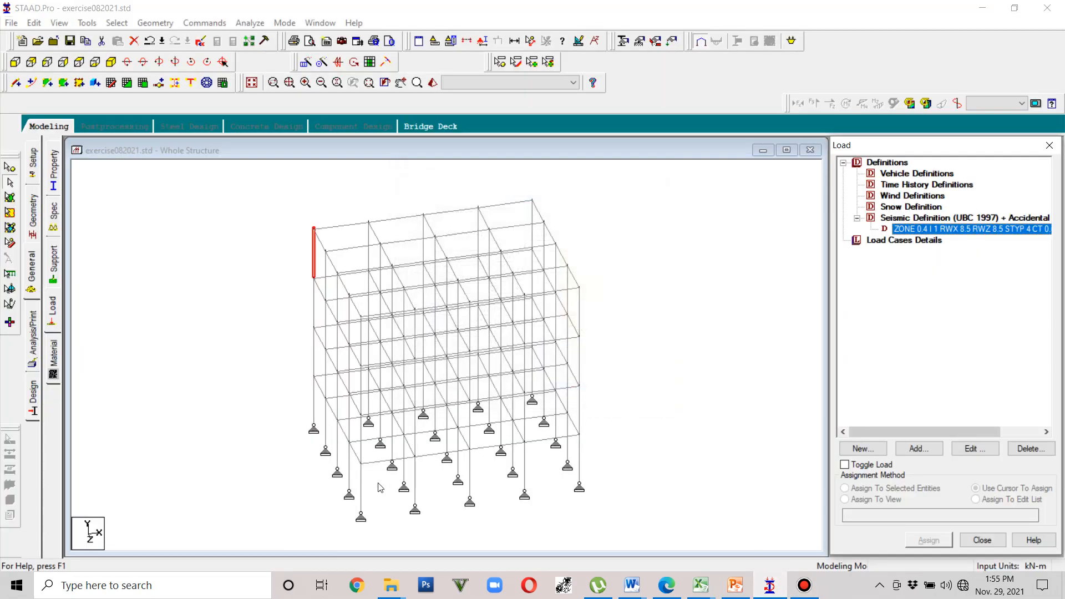
click(361, 487)
double_click(360, 487)
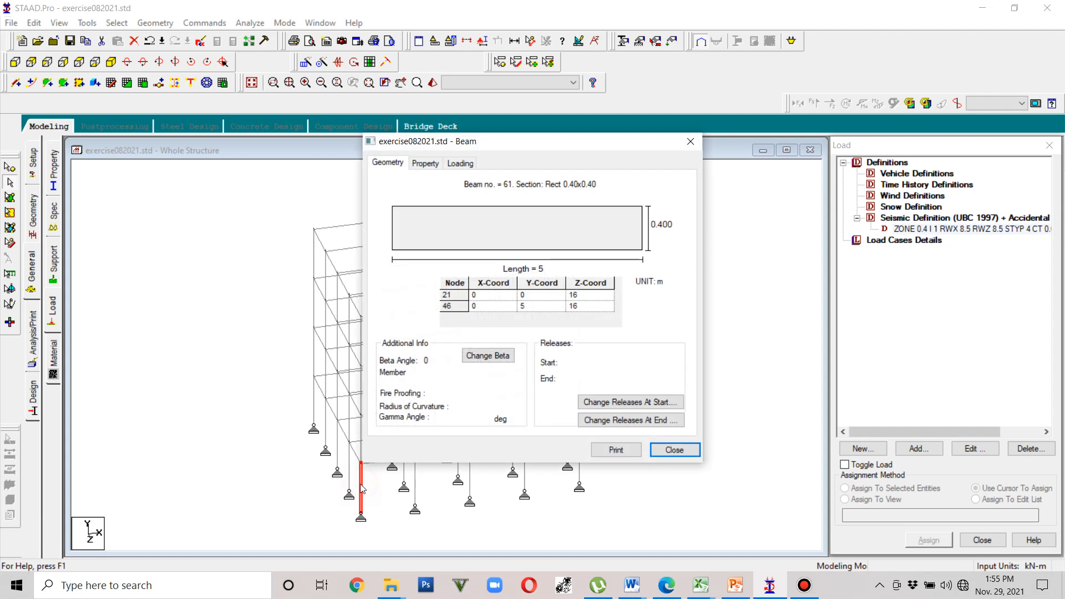
click(691, 144)
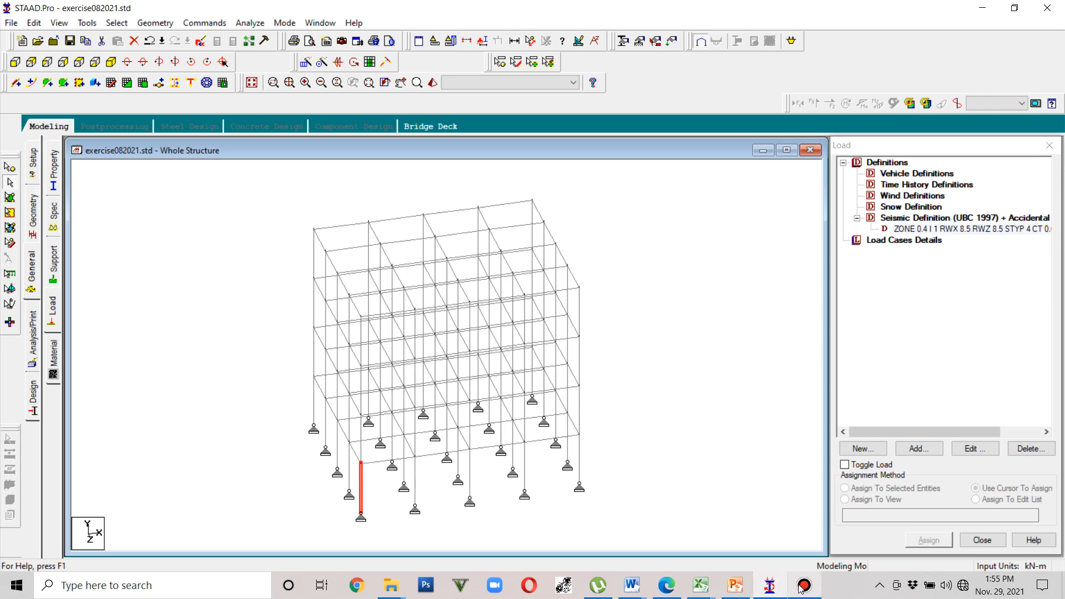
Step: Set the building height hn to 20 meters in the progJVA workbook's period calculation and switch back to STAAD.Pro
click(774, 587)
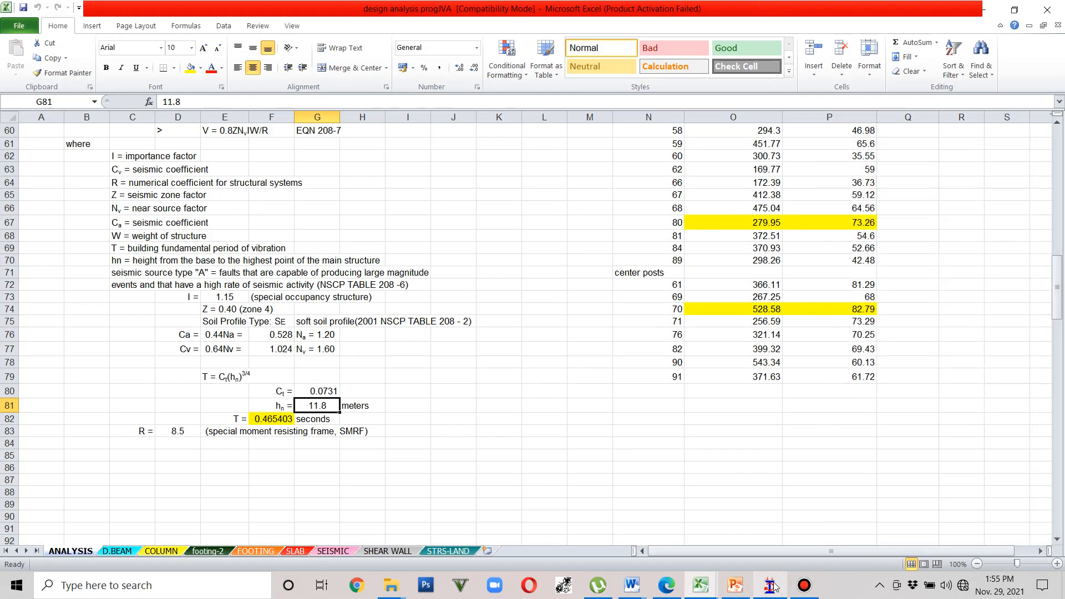
text(20)
key(Return)
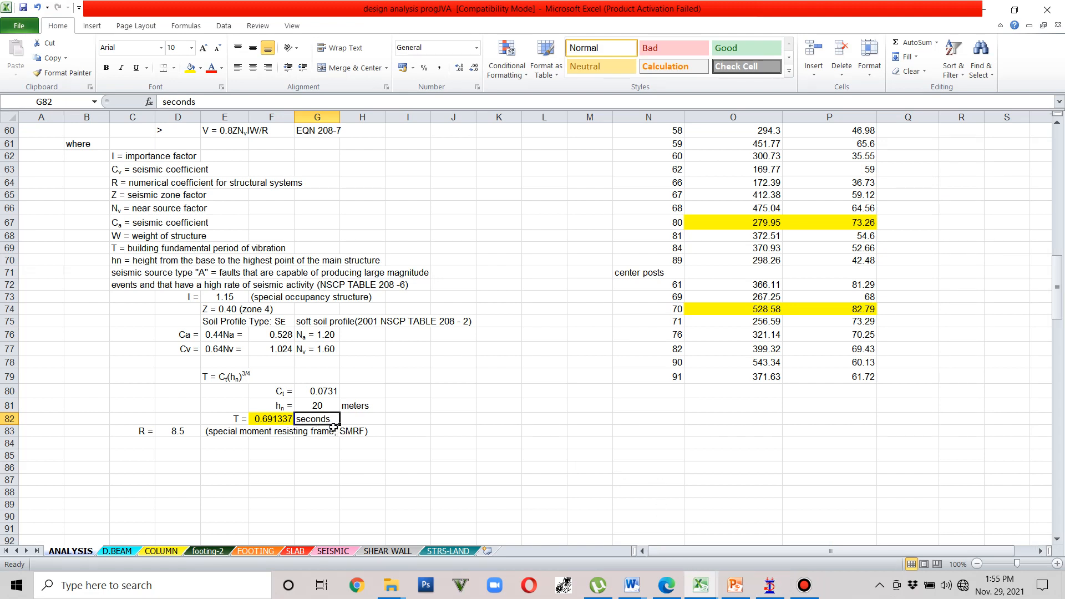
click(770, 592)
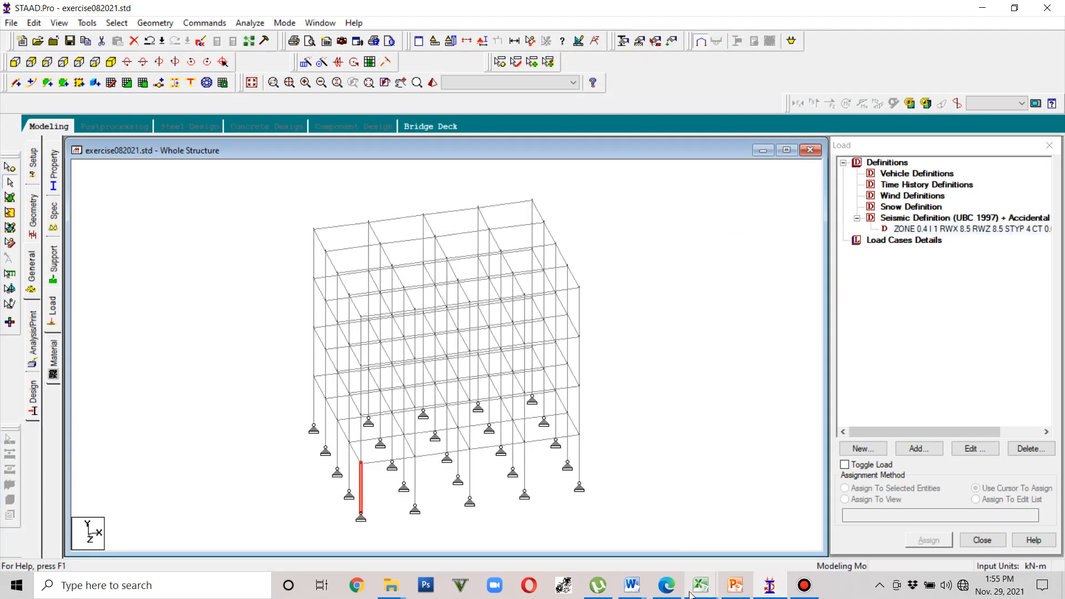
Step: Look up the structure period formula and Ct values in the STAAD03 presentation in PowerPoint, and return to STAAD.Pro
click(666, 595)
click(666, 593)
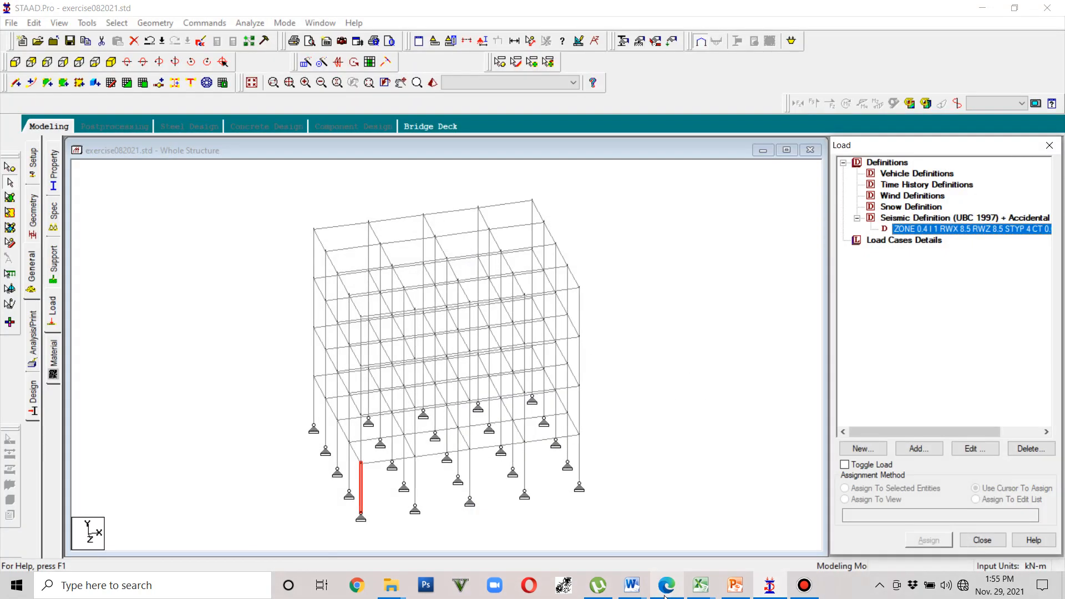
click(736, 593)
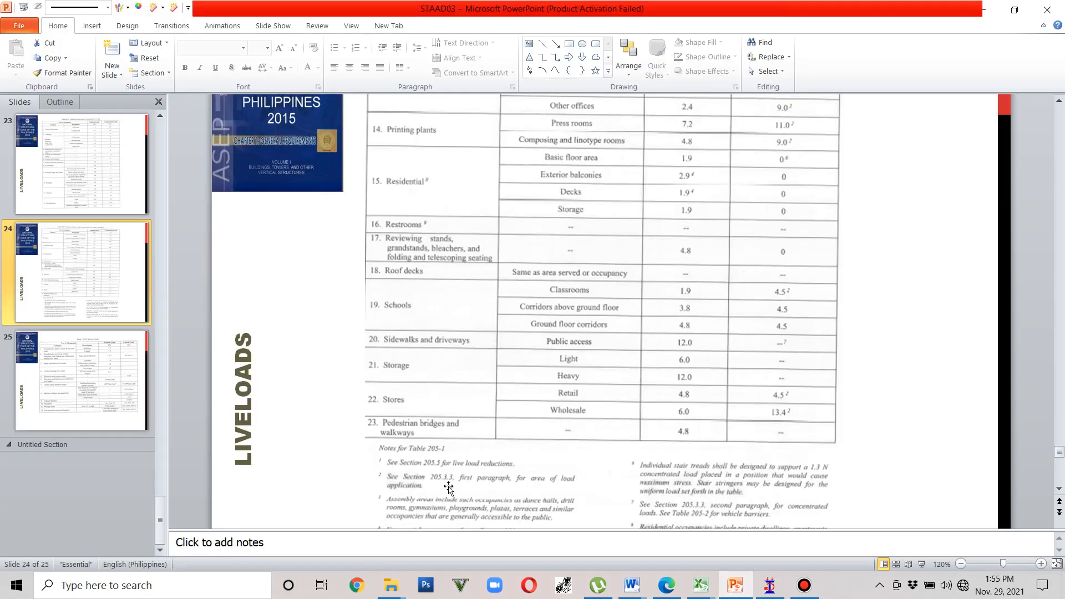
scroll(49, 291, up, 2)
click(93, 302)
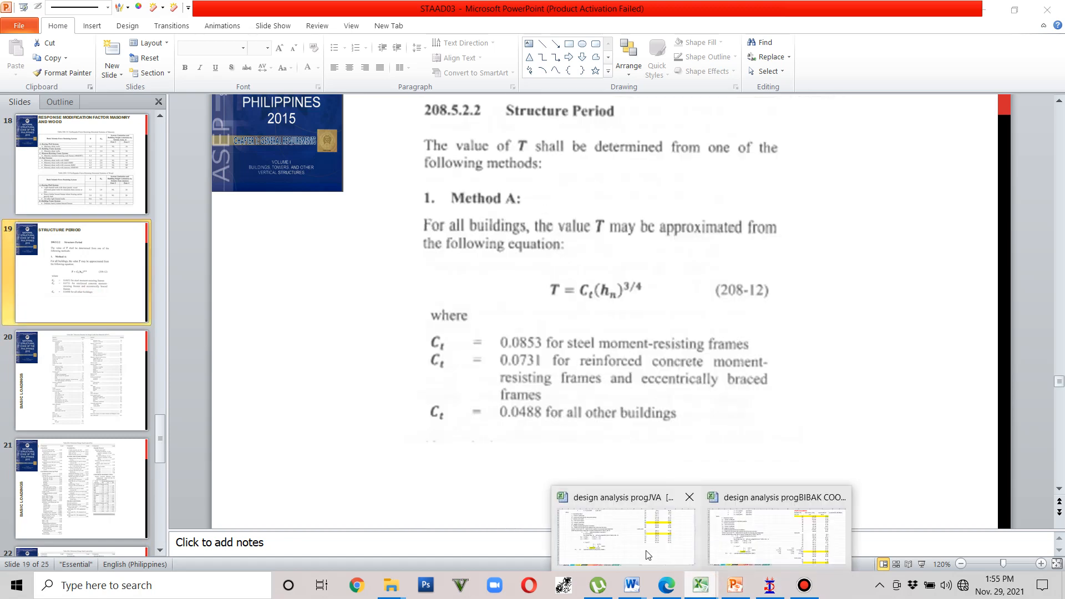
mouse_move(648, 555)
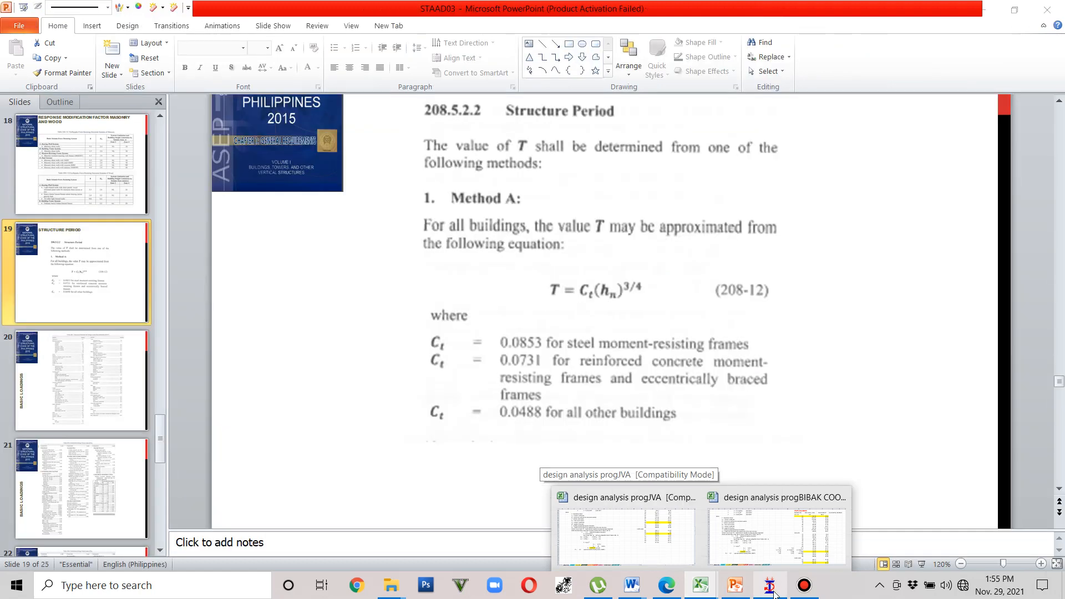
click(770, 586)
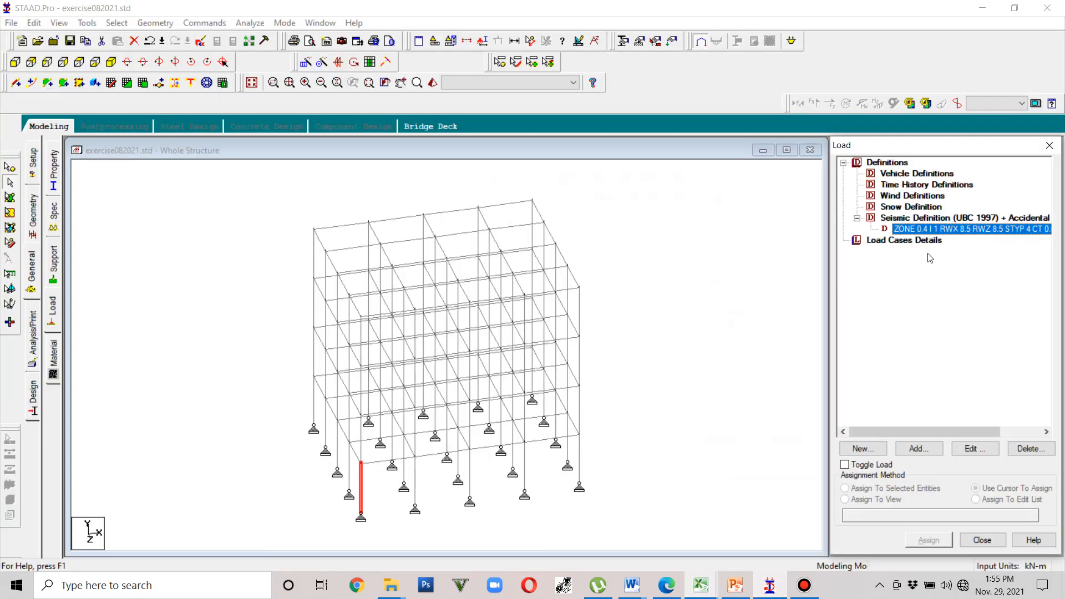
Step: Edit the UBC 1997 seismic parameters, setting the periods in the X and Z directions to 0.69 seconds
double_click(916, 229)
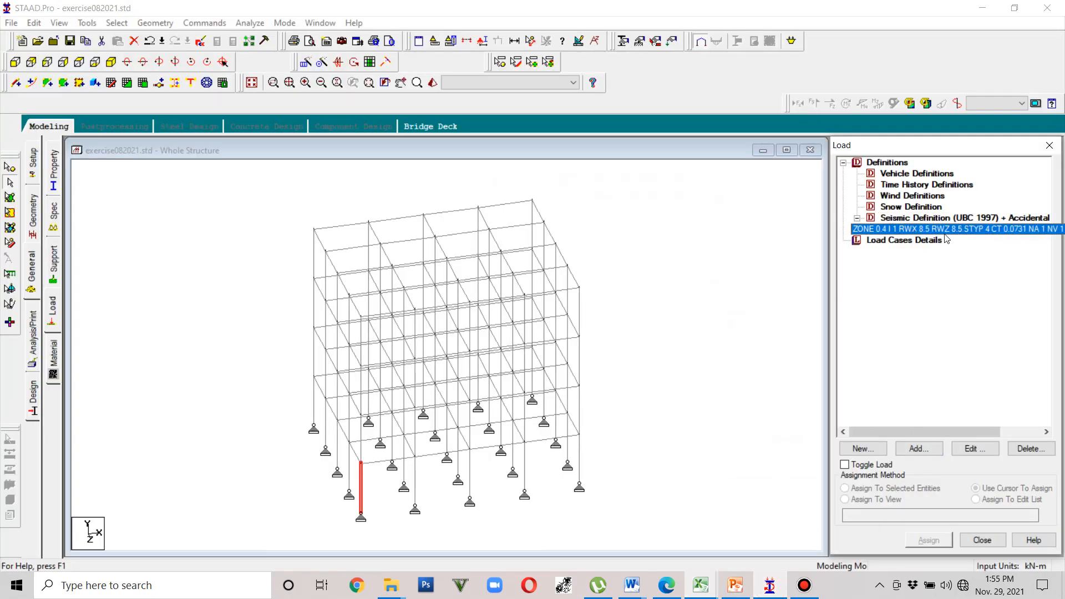
click(527, 336)
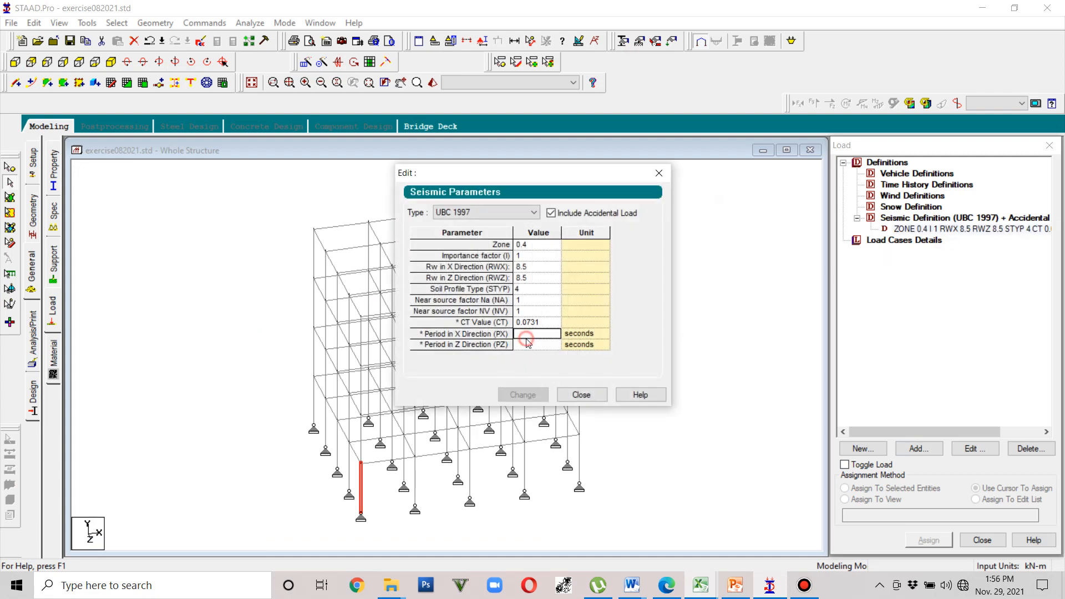
text(0.69)
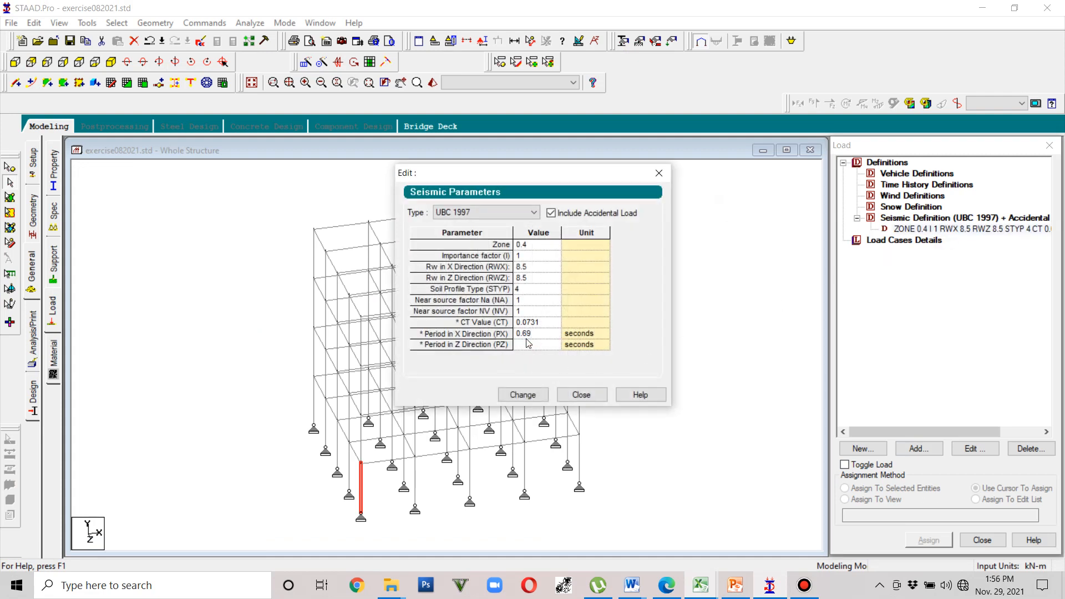
click(527, 344)
text(0.6)
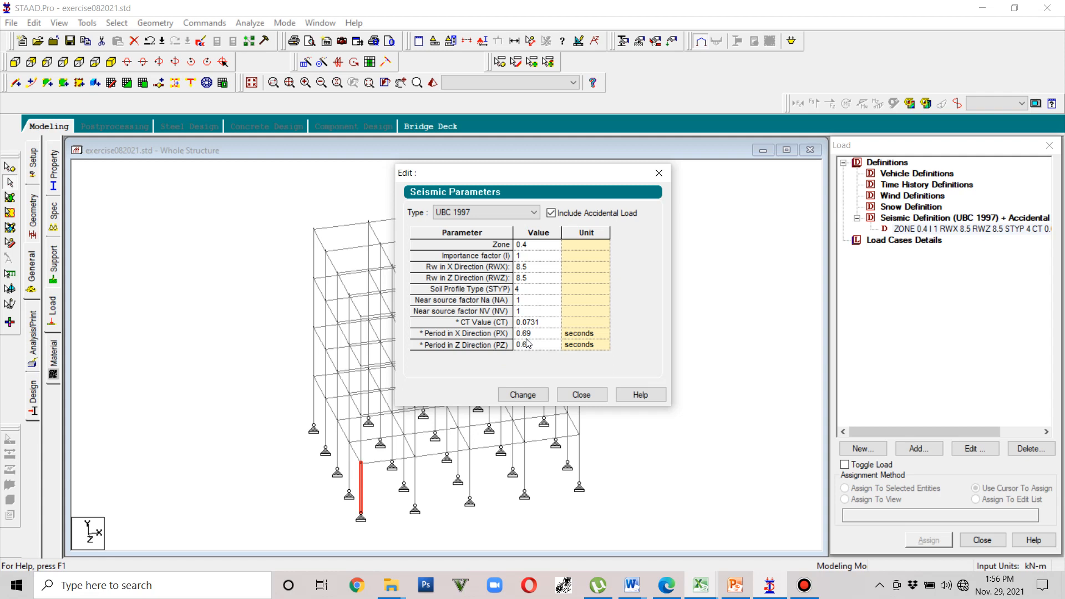
text(9)
click(535, 399)
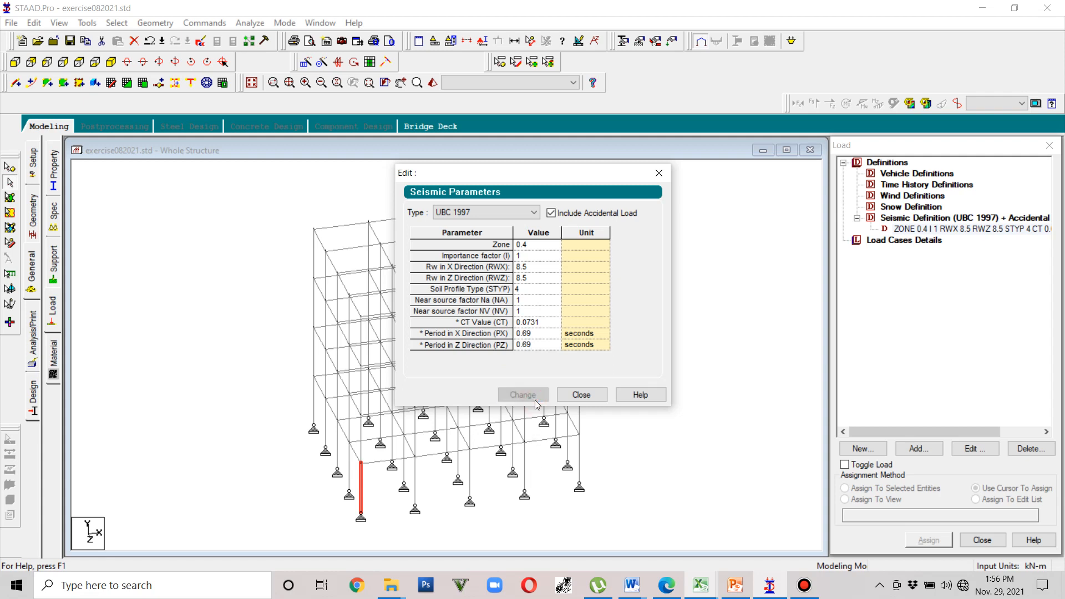
click(581, 395)
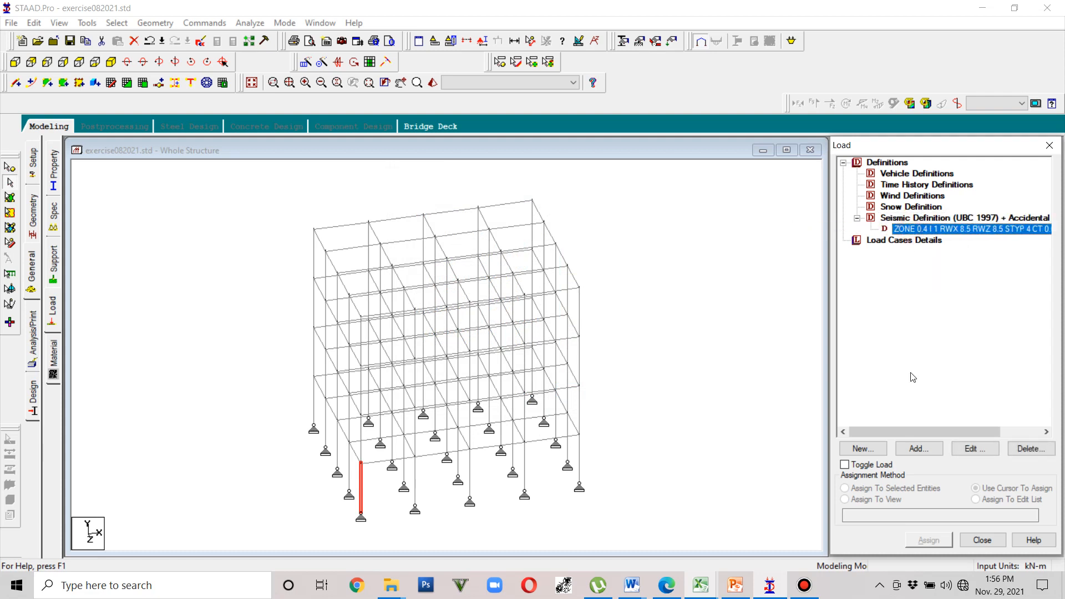
Step: Add the structure's self weight to the UBC 1997 seismic definition
click(913, 450)
click(386, 194)
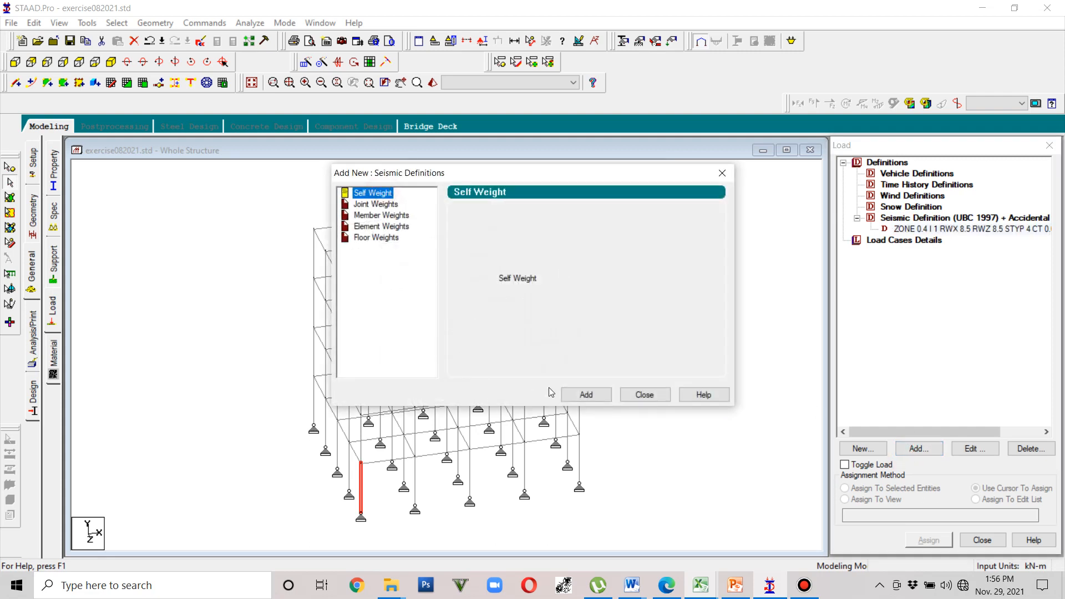
click(574, 395)
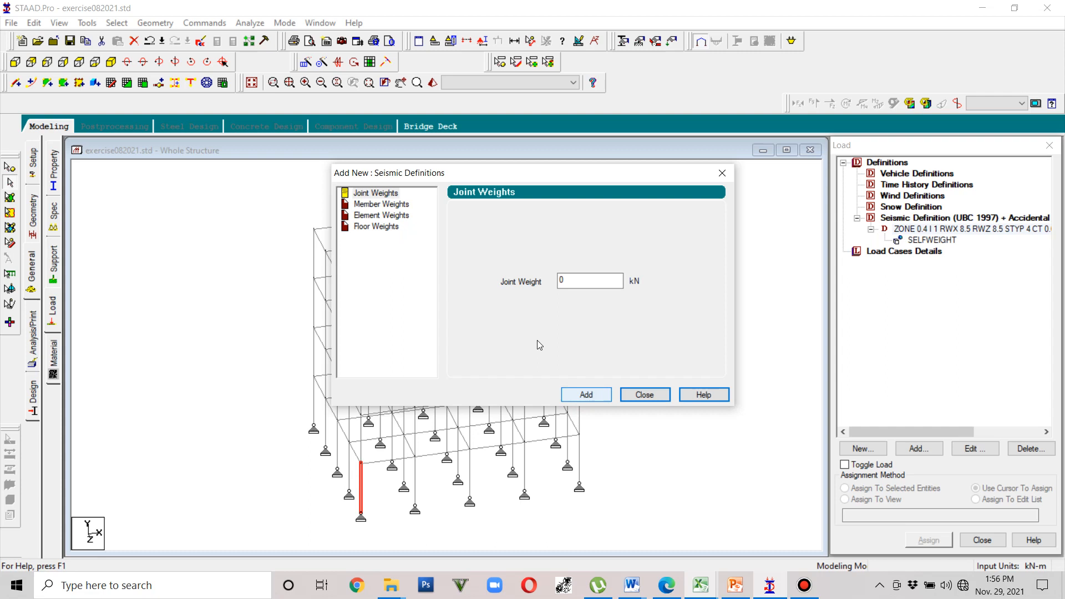
Step: Start a member weight for the seismic definition with the uniform (UNI) loading type
click(389, 195)
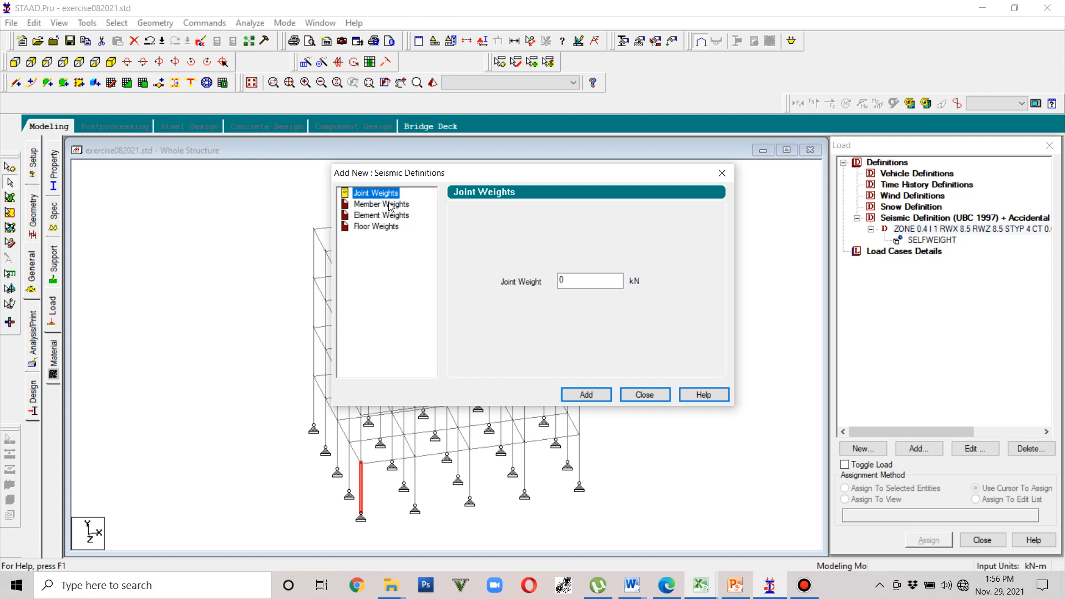
click(391, 206)
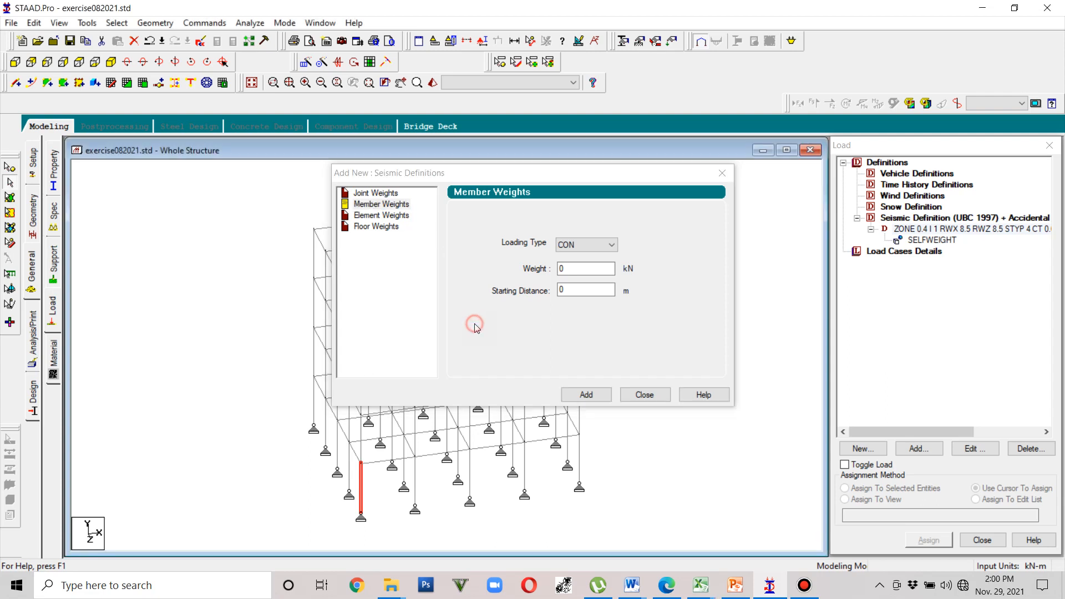
click(611, 249)
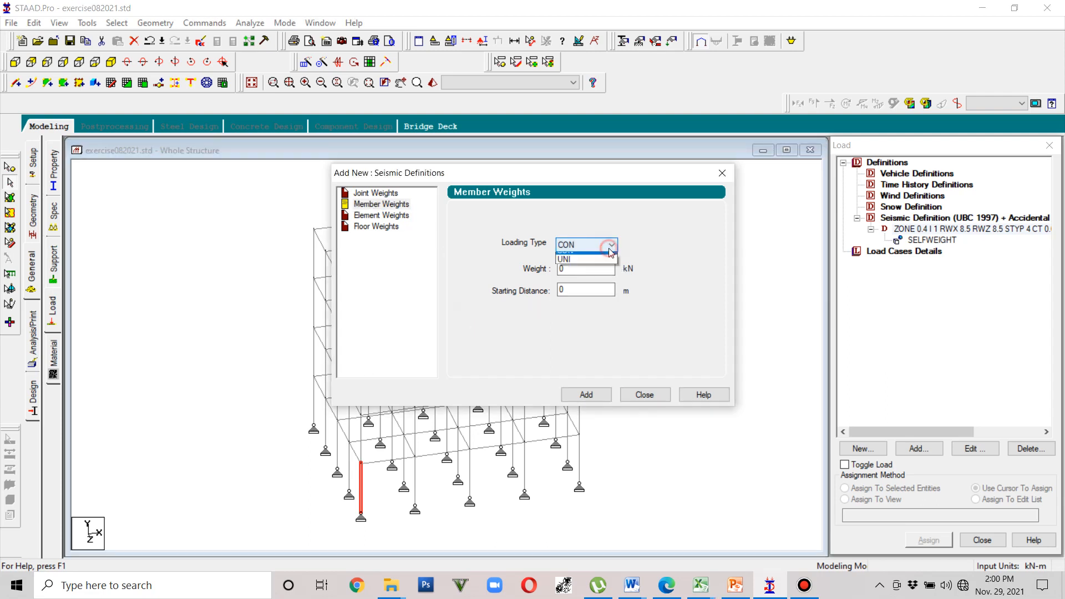
click(591, 265)
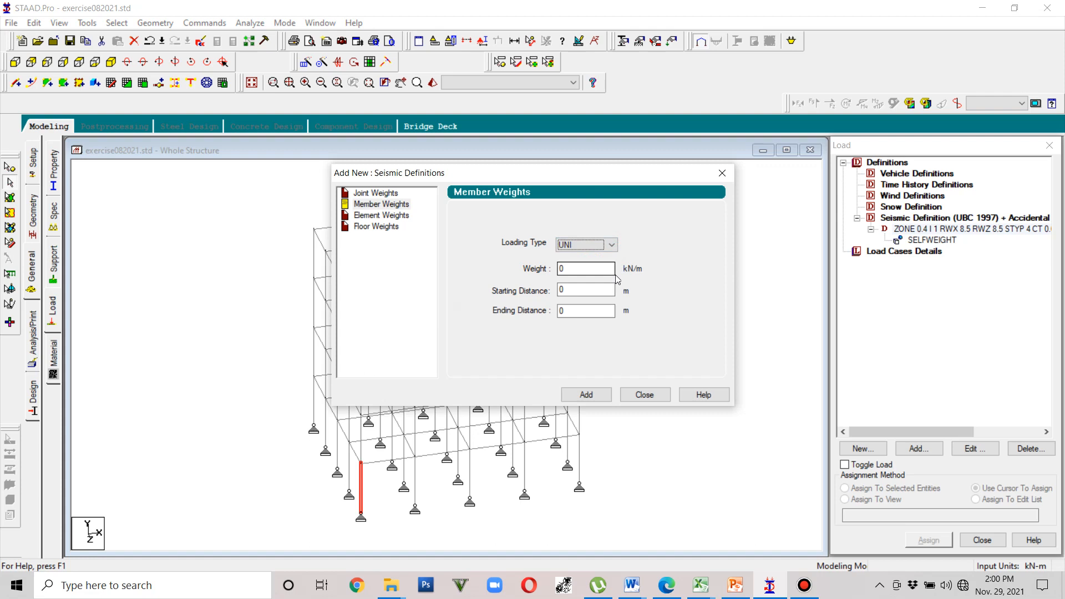
click(569, 287)
Step: Switch to the design analysis progZENDAO workbook in Excel and set the floor height for the frame wall dead load to =5-.375
mouse_move(701, 586)
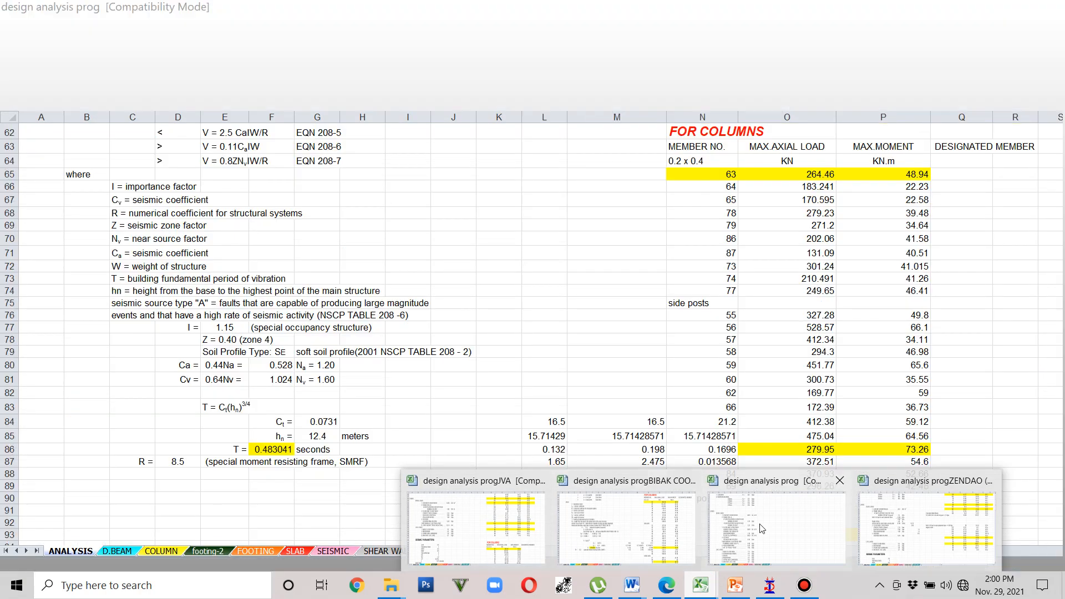
click(762, 529)
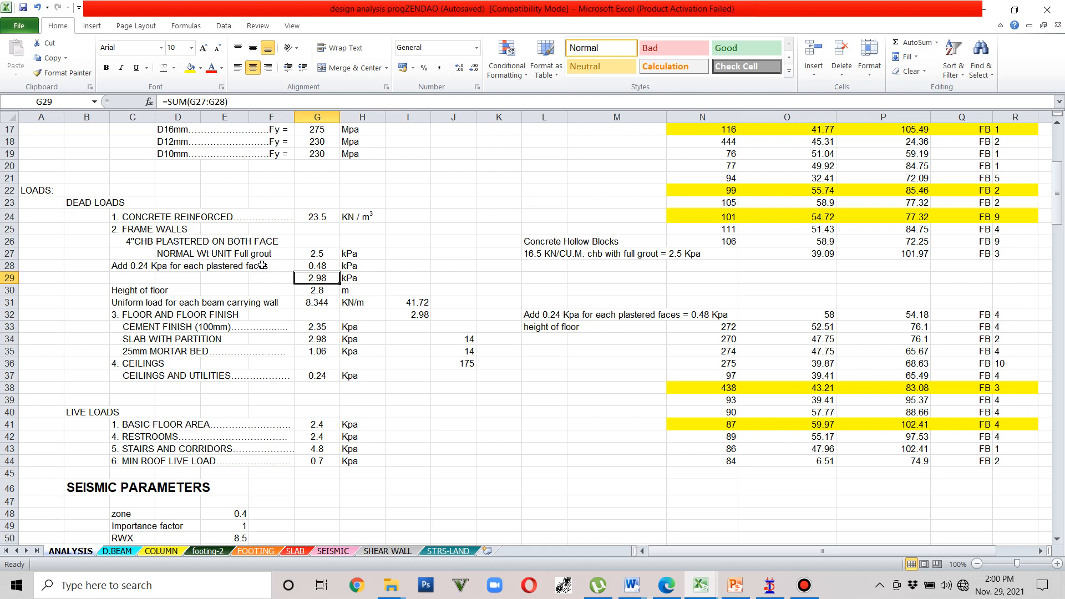
click(11, 253)
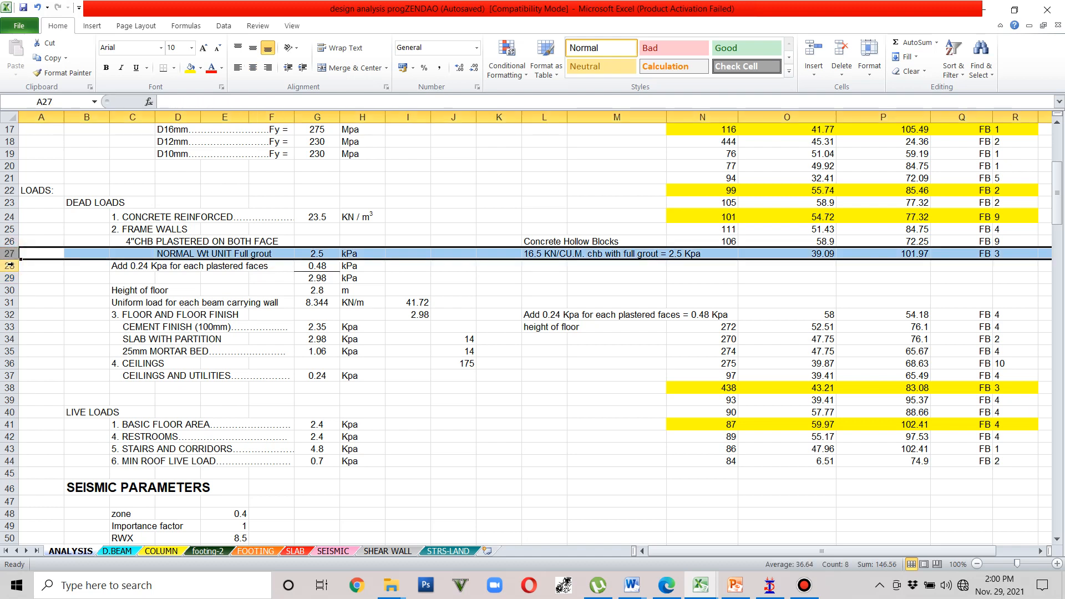
click(11, 265)
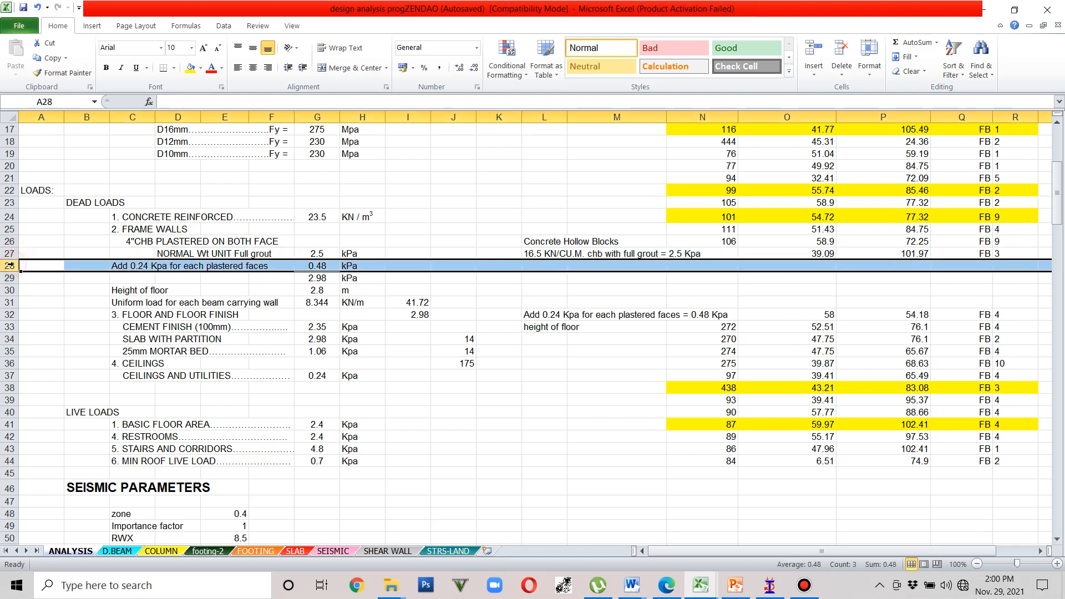
click(322, 292)
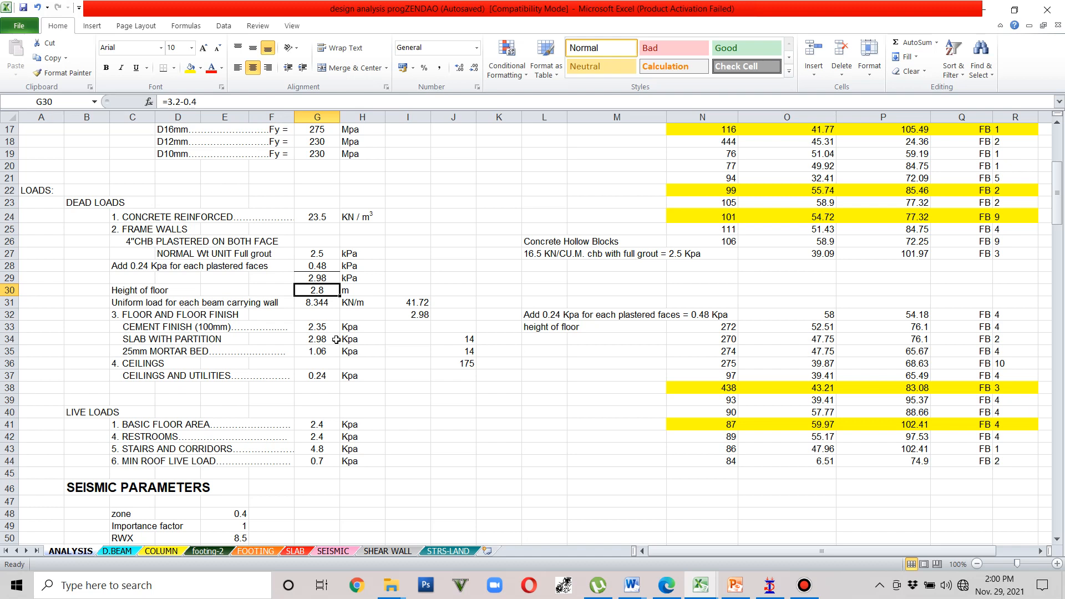
click(171, 101)
drag(170, 101, 198, 102)
text(5)
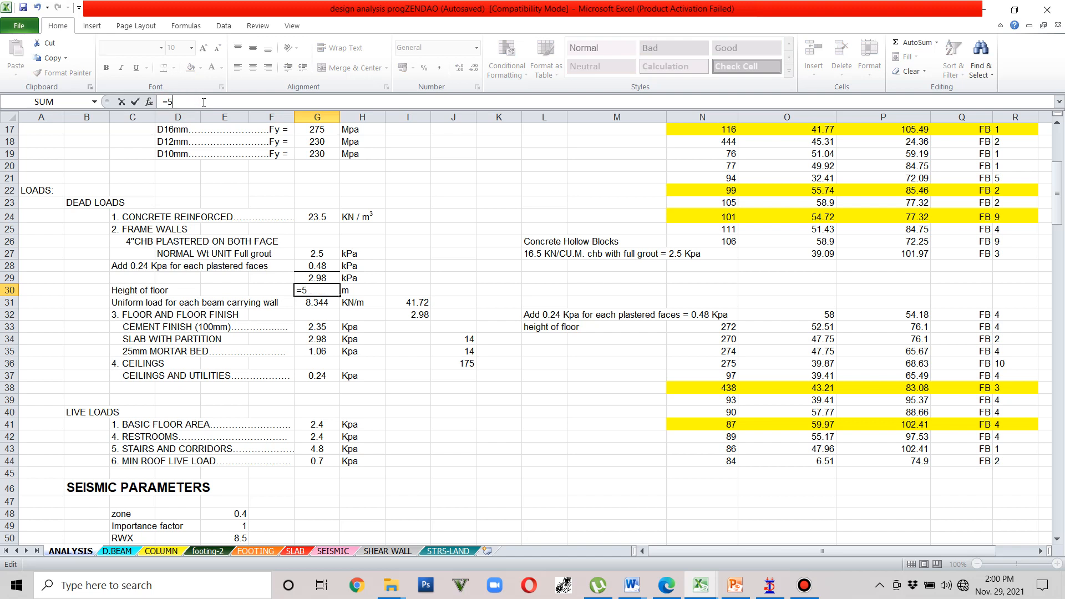
text(-.375)
key(Return)
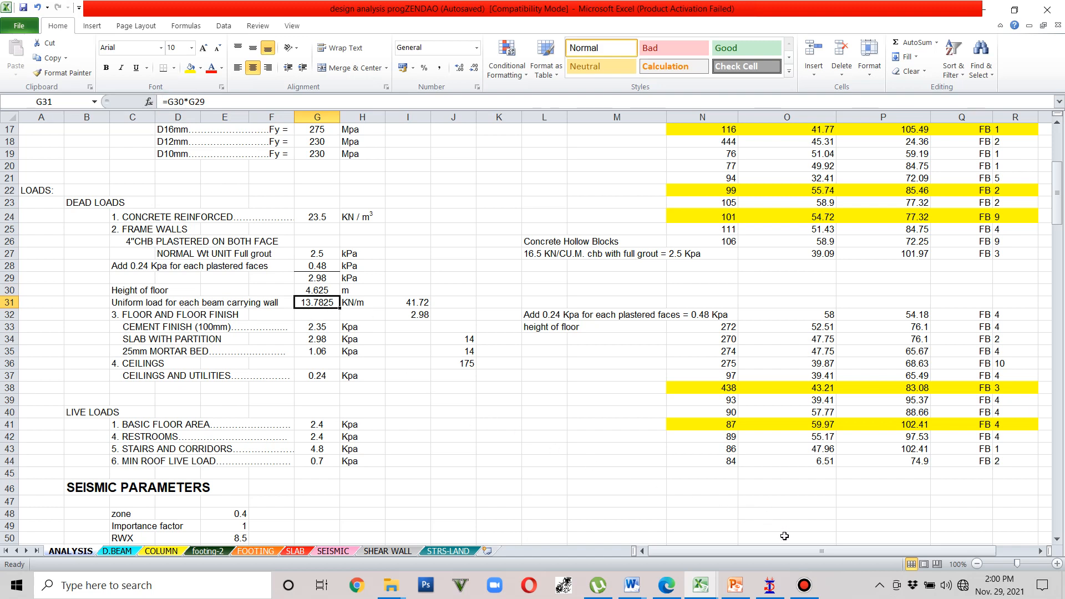
Step: Return to STAAD.Pro and add a uniform member weight of 13.78 kN/m to the seismic definition
click(770, 585)
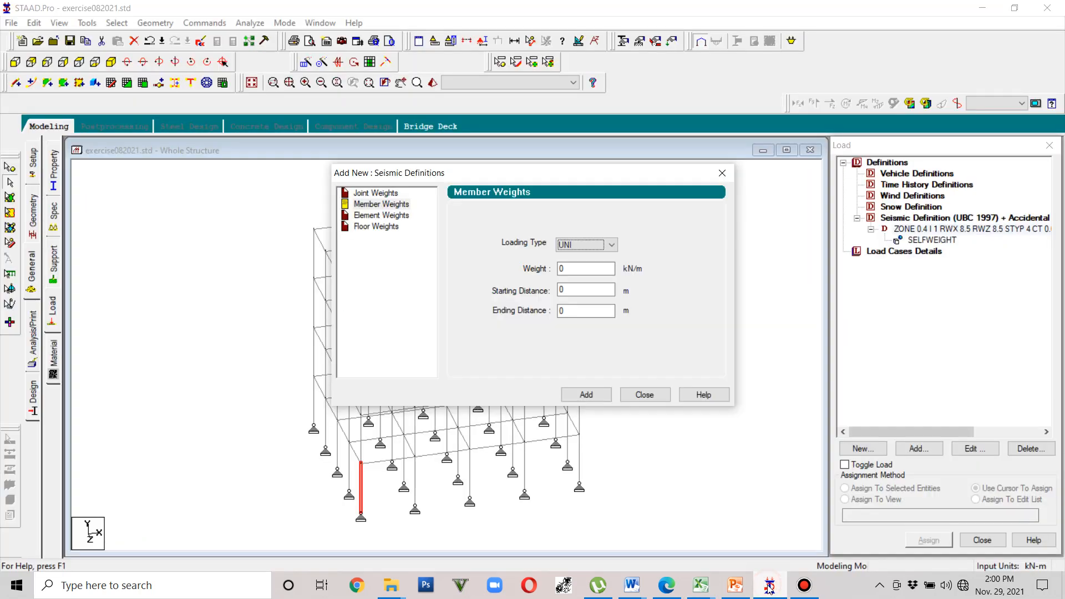
click(575, 269)
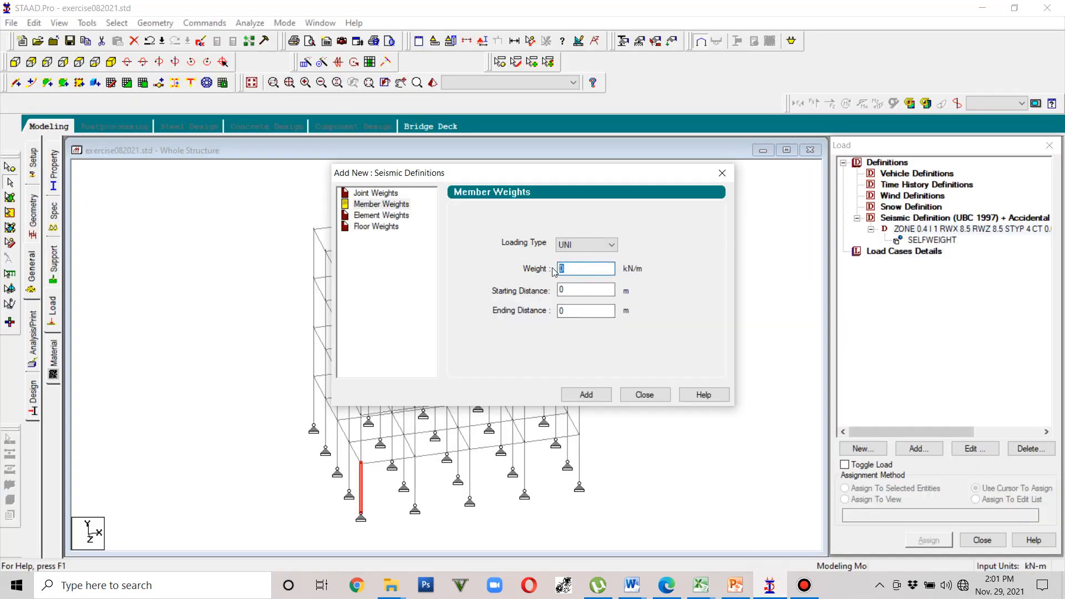
text(13.78)
click(588, 394)
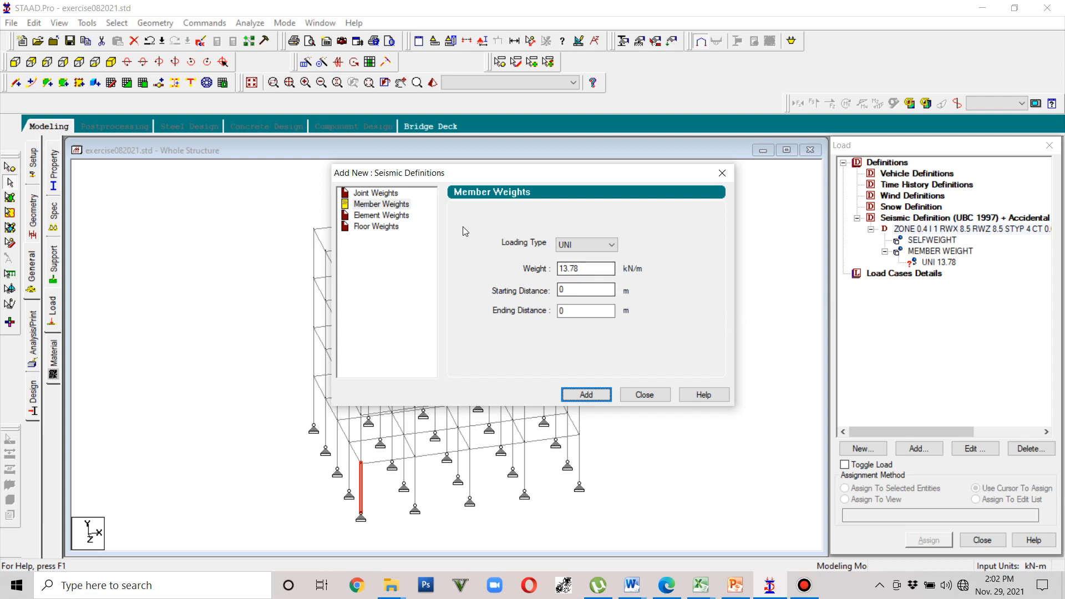
Step: Open the floor weight settings and compare the Range and Group methods, leaving Range chosen
click(389, 227)
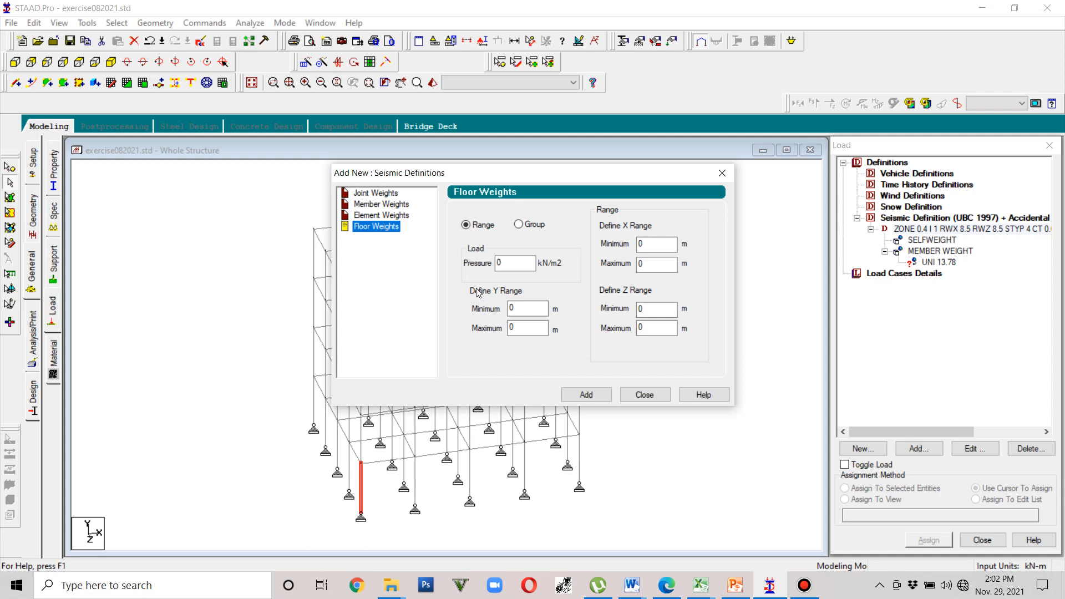
click(521, 226)
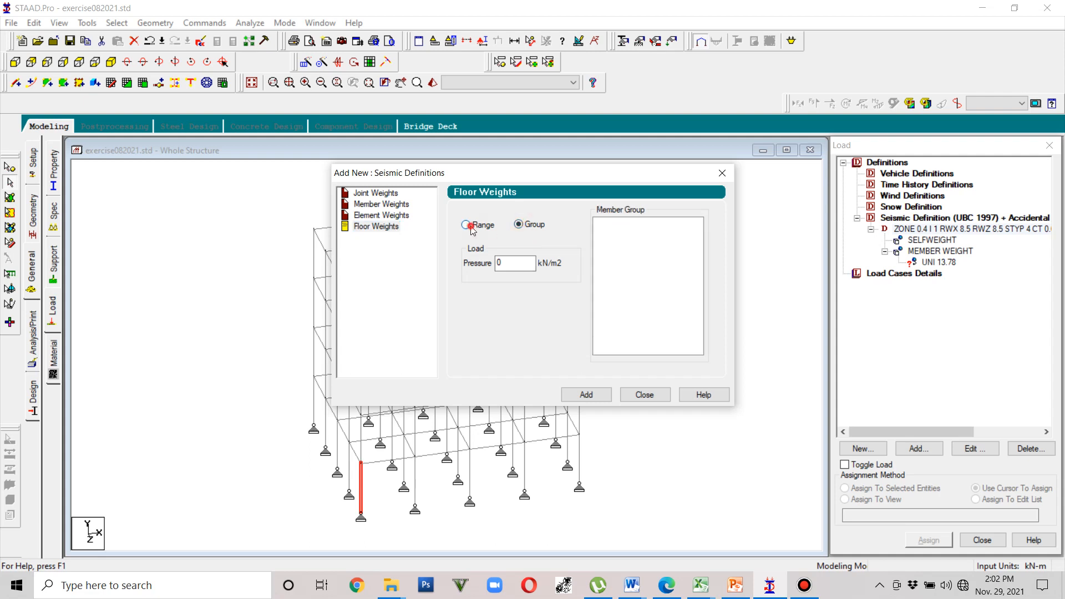
click(468, 225)
click(519, 225)
click(482, 228)
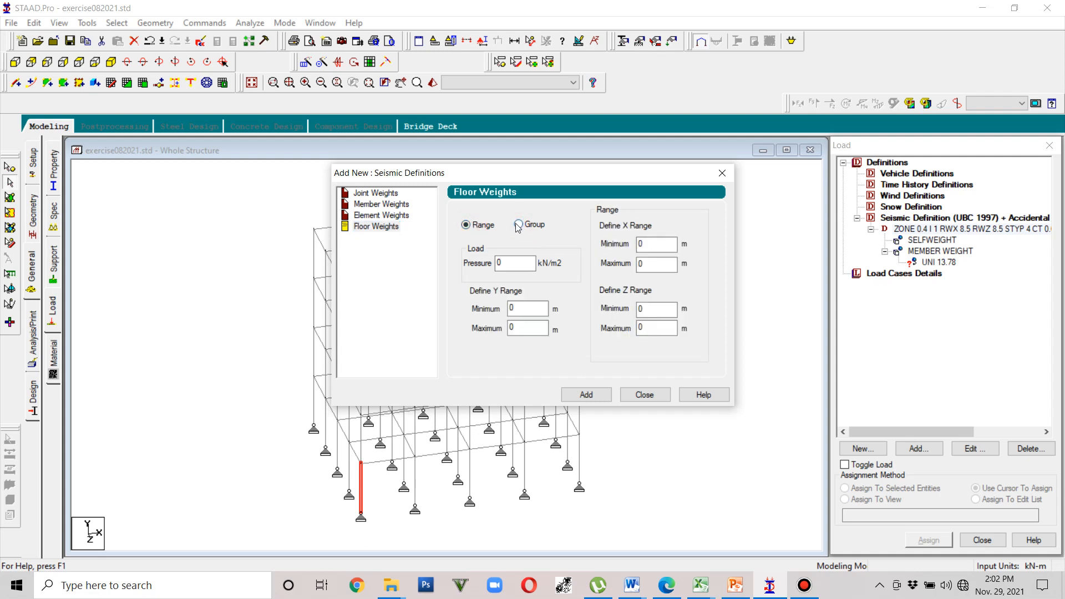
Step: Show the frame in front view with the floor weight settings moved clear, and select all beams of the lowest floor level
drag(529, 173, 323, 26)
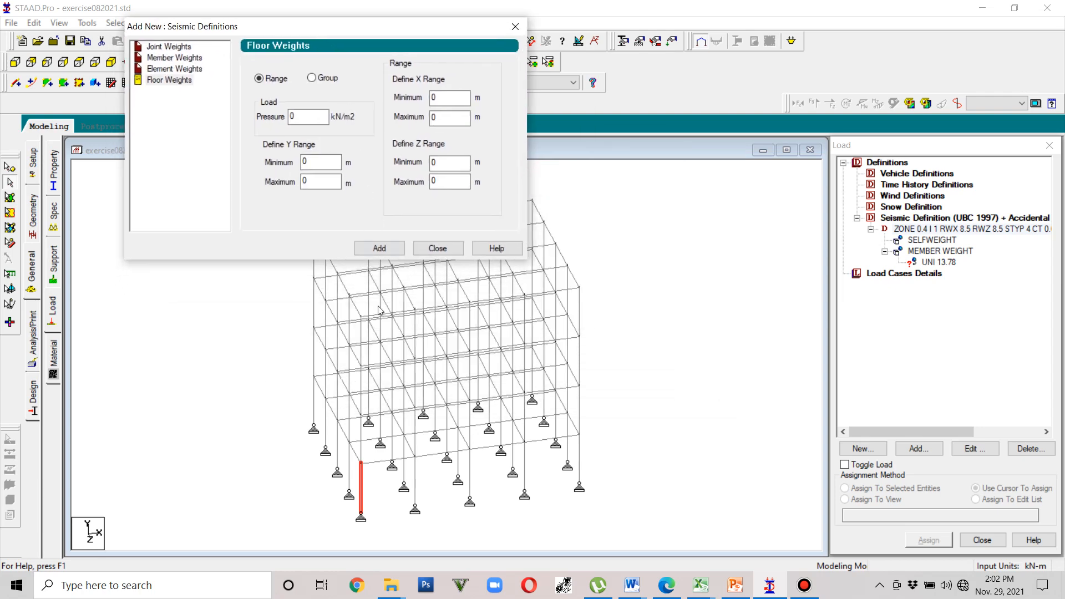
middle_drag(488, 381, 662, 393)
scroll(662, 393, down, 3)
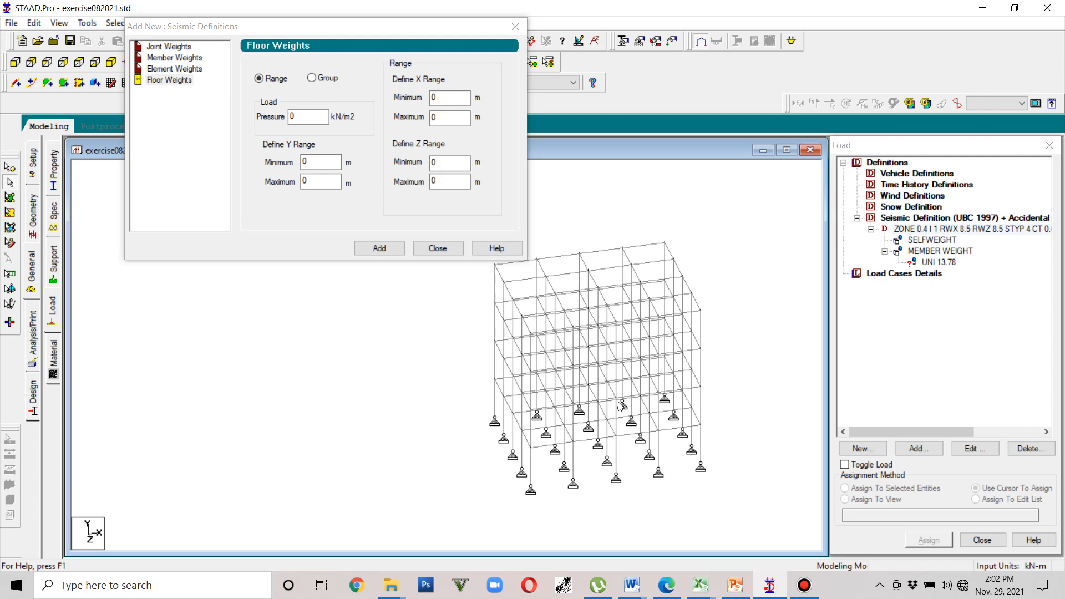
middle_drag(459, 379, 470, 402)
drag(306, 32, 512, 17)
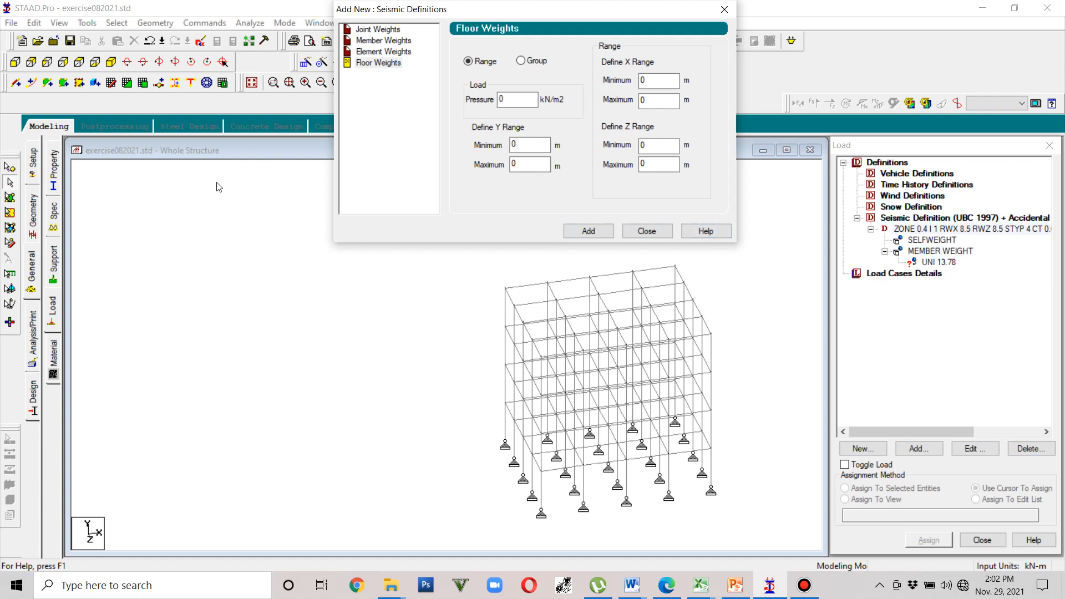
click(15, 62)
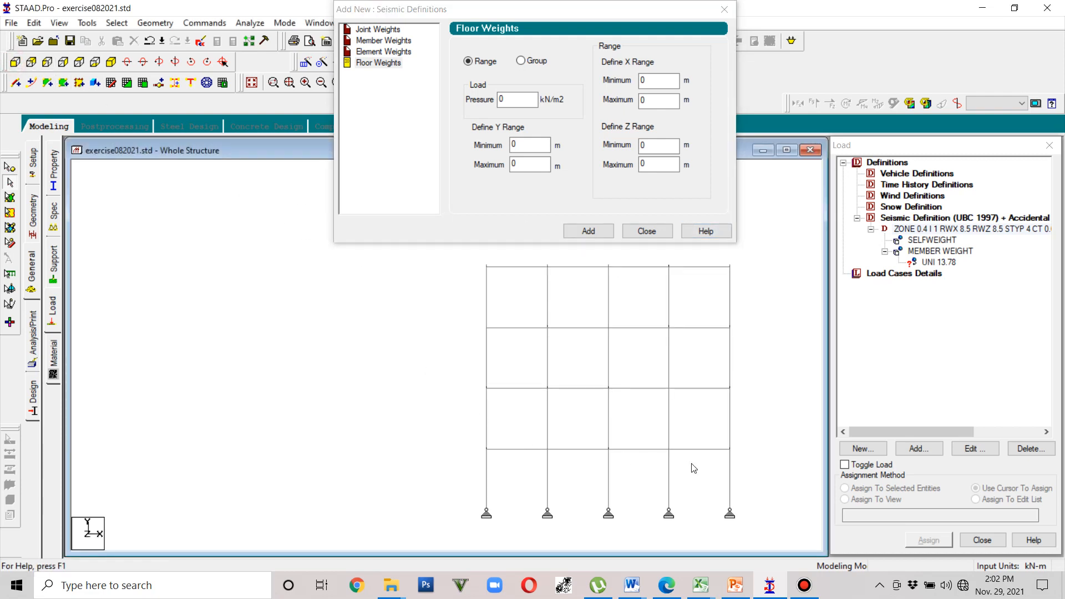
drag(737, 463, 427, 430)
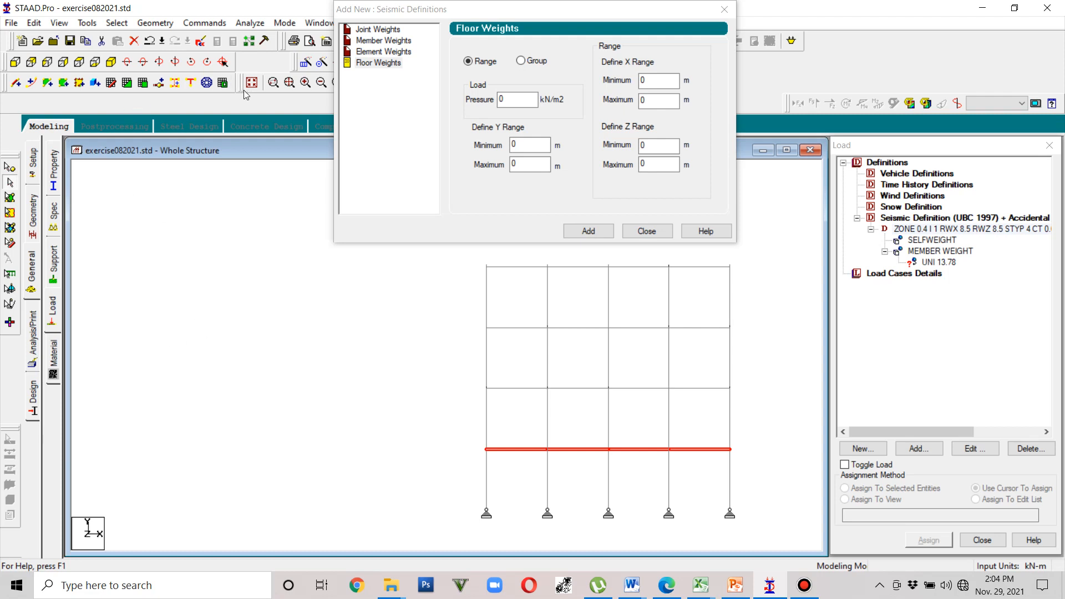
Step: Close the floor weight settings, show only the selected lowest floor beams in plan view, and accept the auto save
click(720, 14)
middle_drag(498, 309, 423, 261)
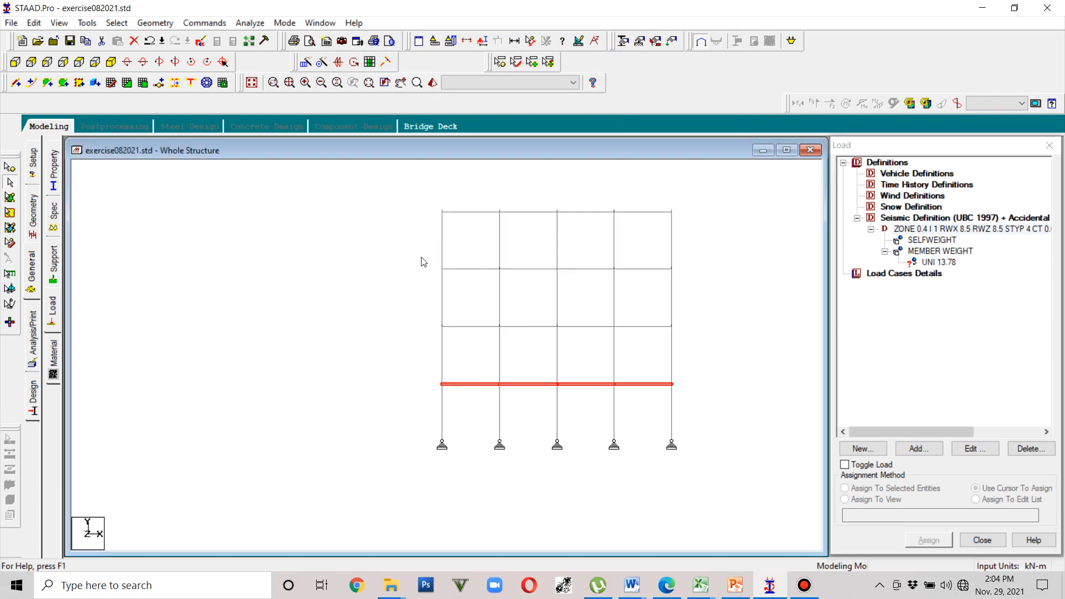
click(59, 23)
click(100, 65)
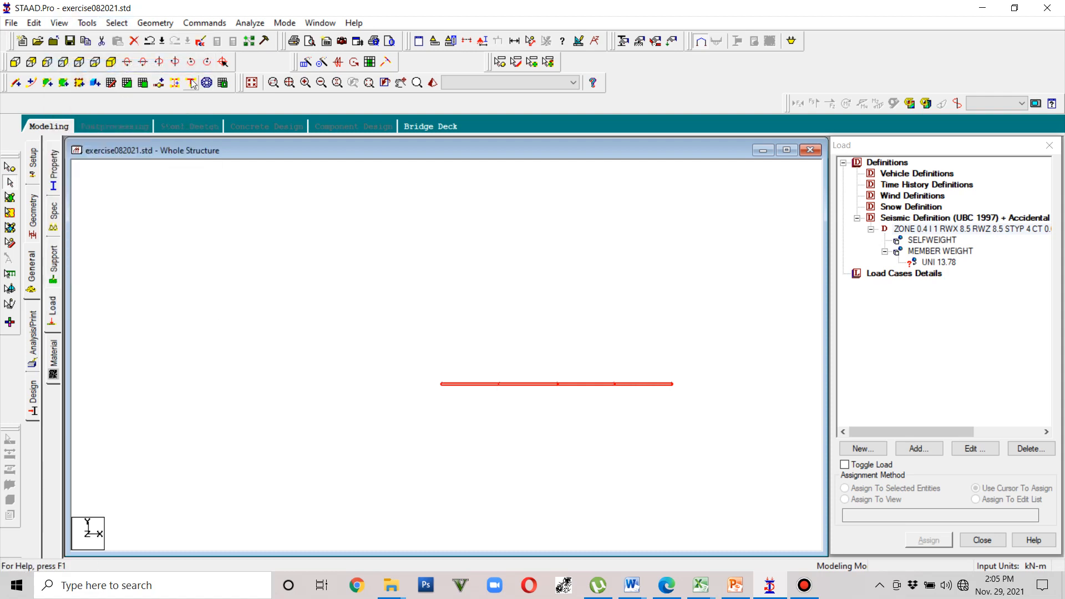
click(95, 62)
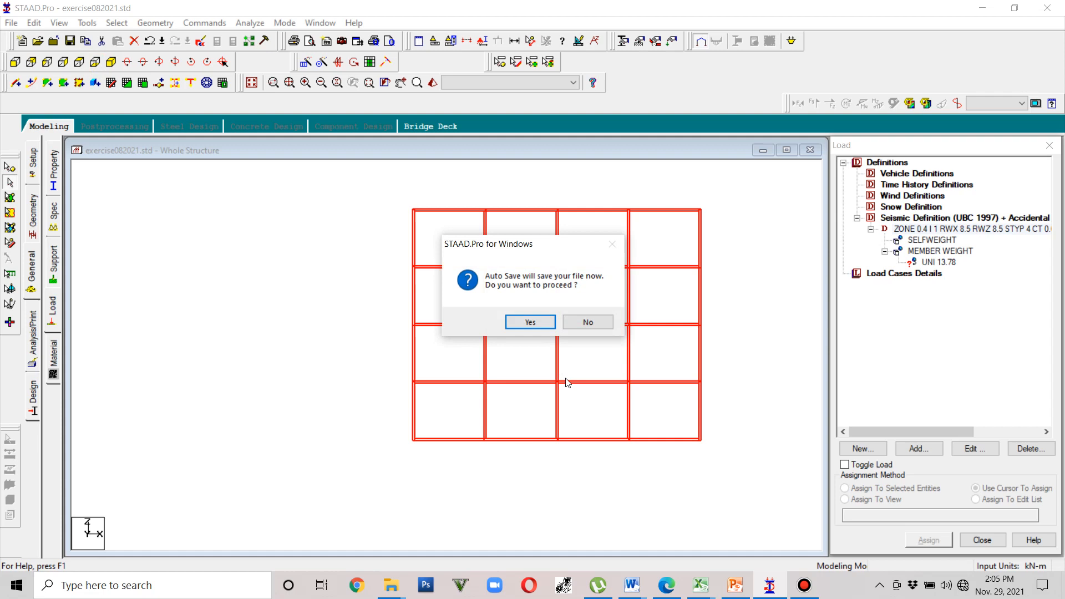
click(533, 323)
click(450, 311)
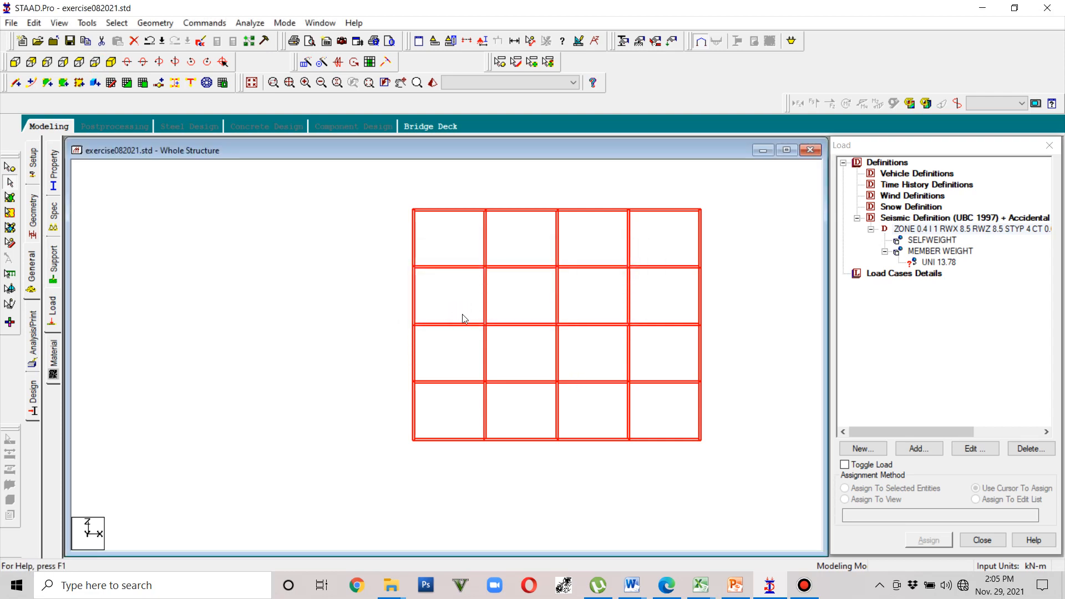
Step: Look up the coordinates of the origin corner node of the floor grid and move its information window clear of the plan
click(10, 180)
double_click(415, 441)
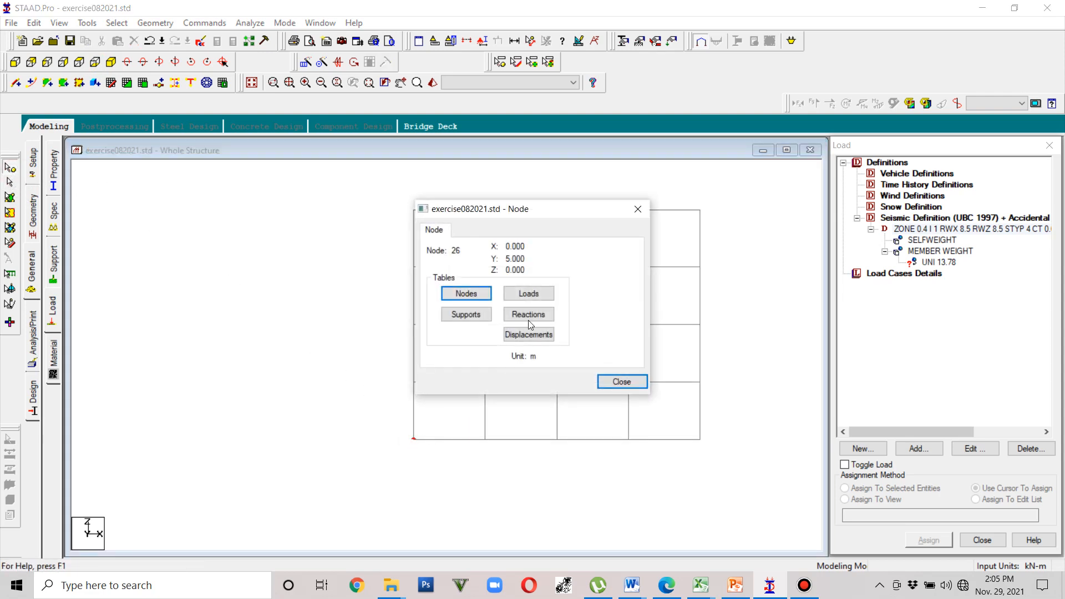
drag(552, 215, 300, 195)
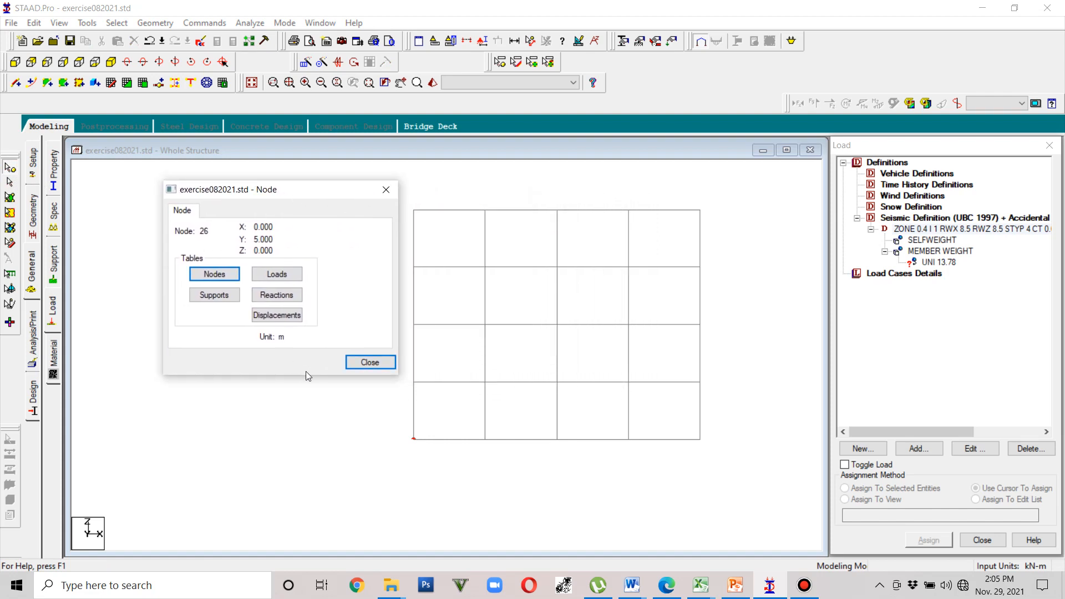
drag(300, 194, 279, 193)
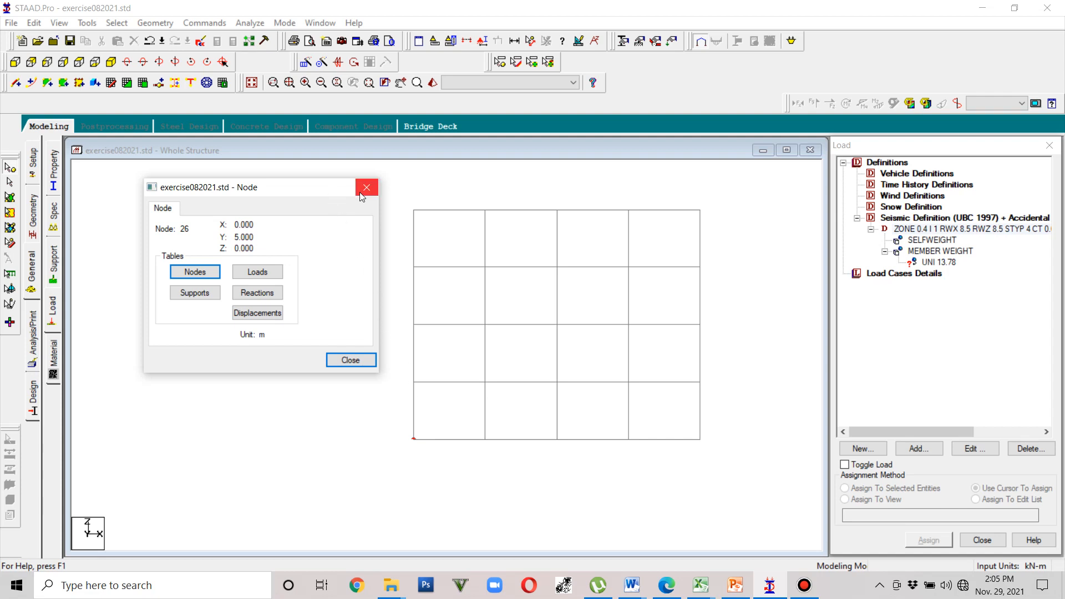
drag(330, 193, 308, 183)
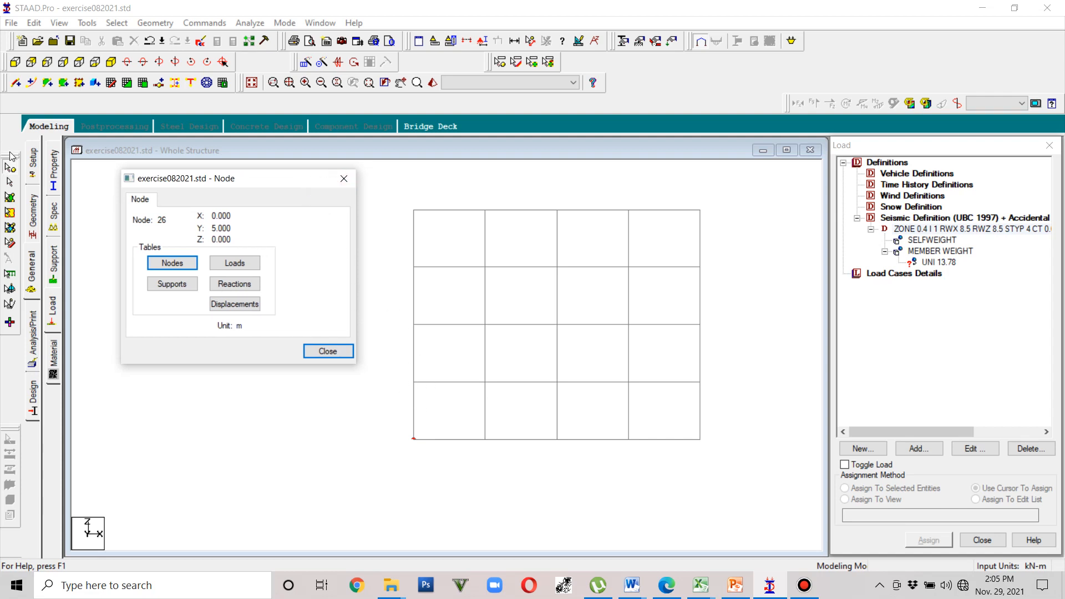
Step: Select the beams bounding the floor panel at the grid's origin corner to examine its extent
click(10, 182)
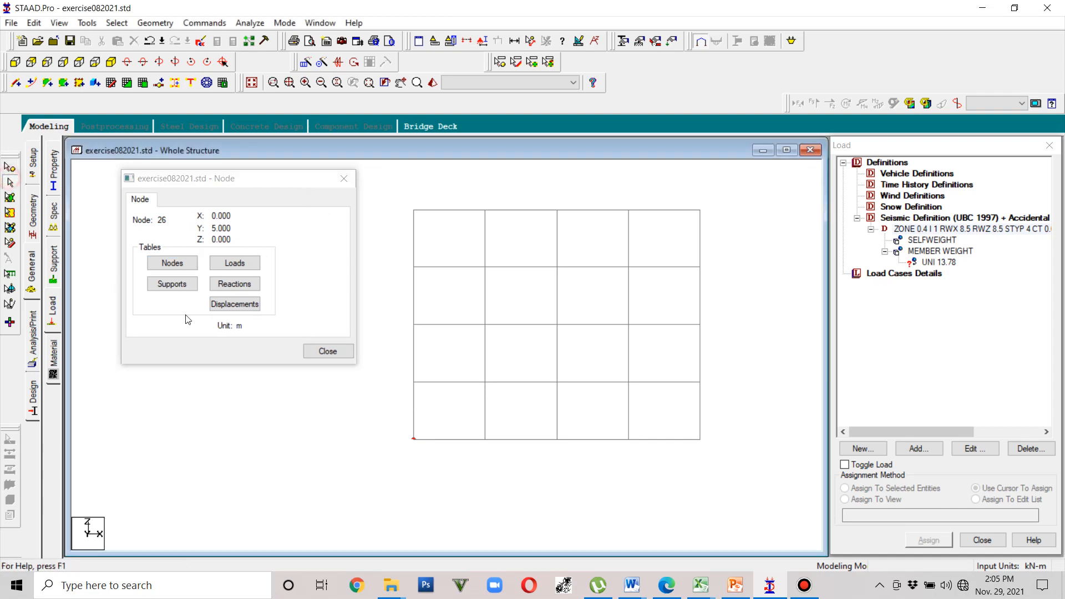
click(451, 439)
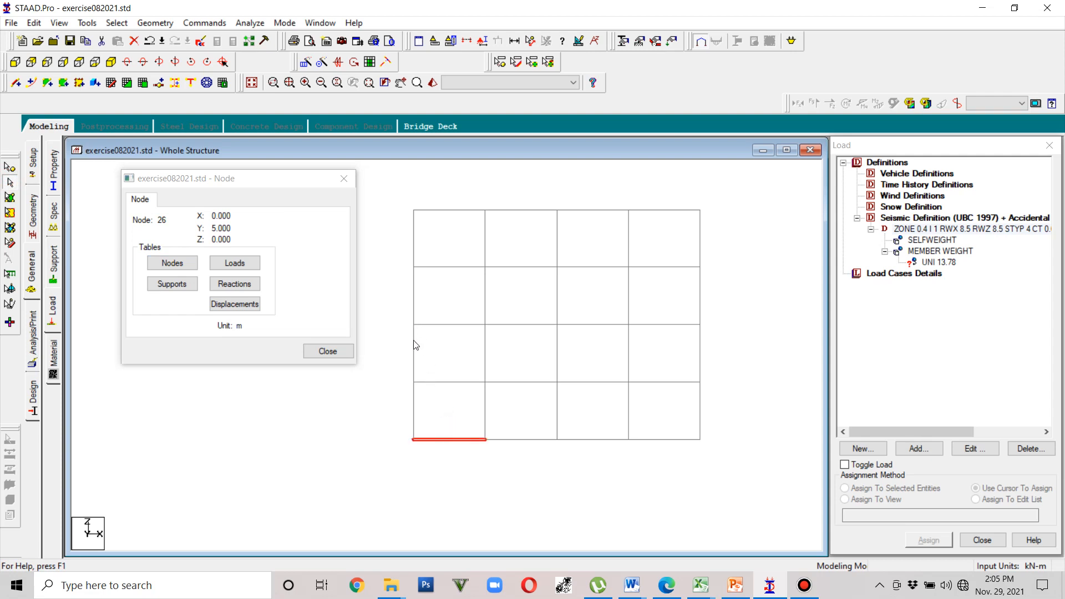
click(419, 360)
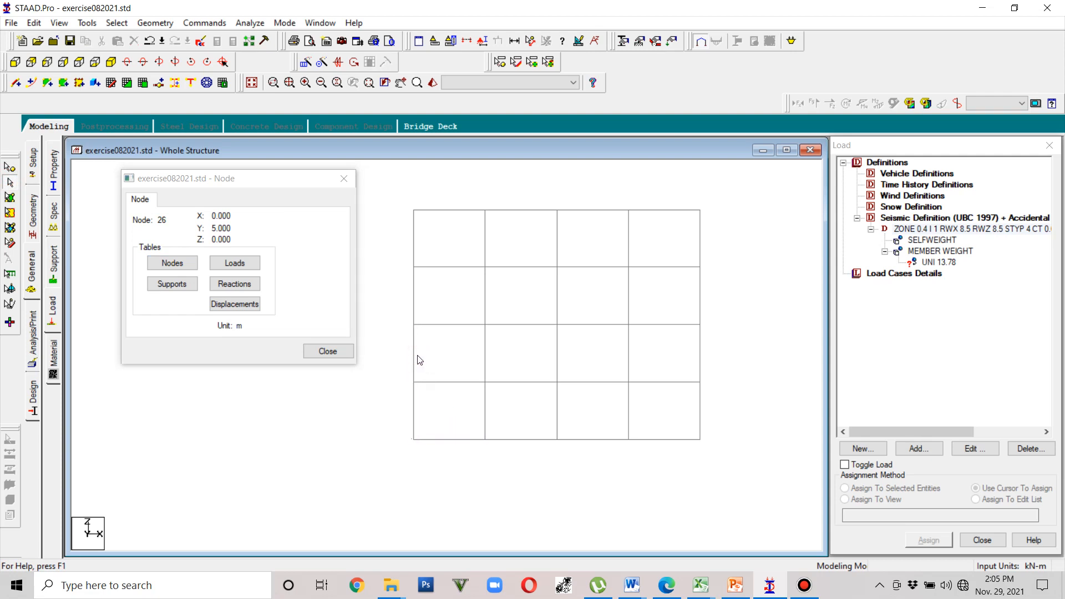
click(416, 359)
click(418, 403)
click(434, 381)
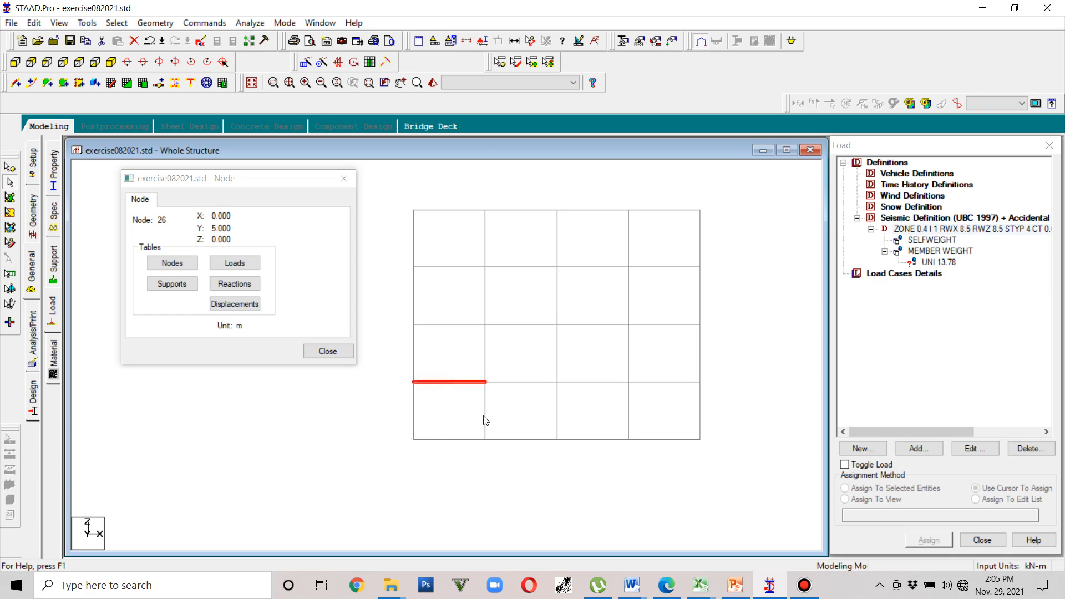
ctrl+click(415, 416)
ctrl+click(439, 439)
ctrl+click(484, 424)
click(411, 463)
click(466, 439)
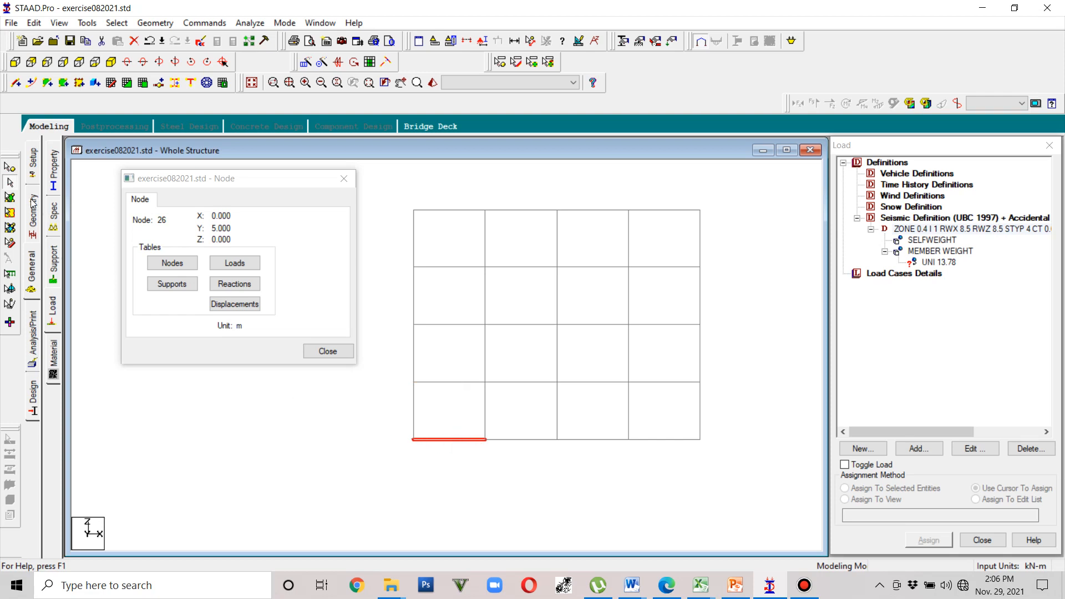
Step: Check the node coordinates at the corners of the origin floor panel, including the neighbouring node along X
click(10, 166)
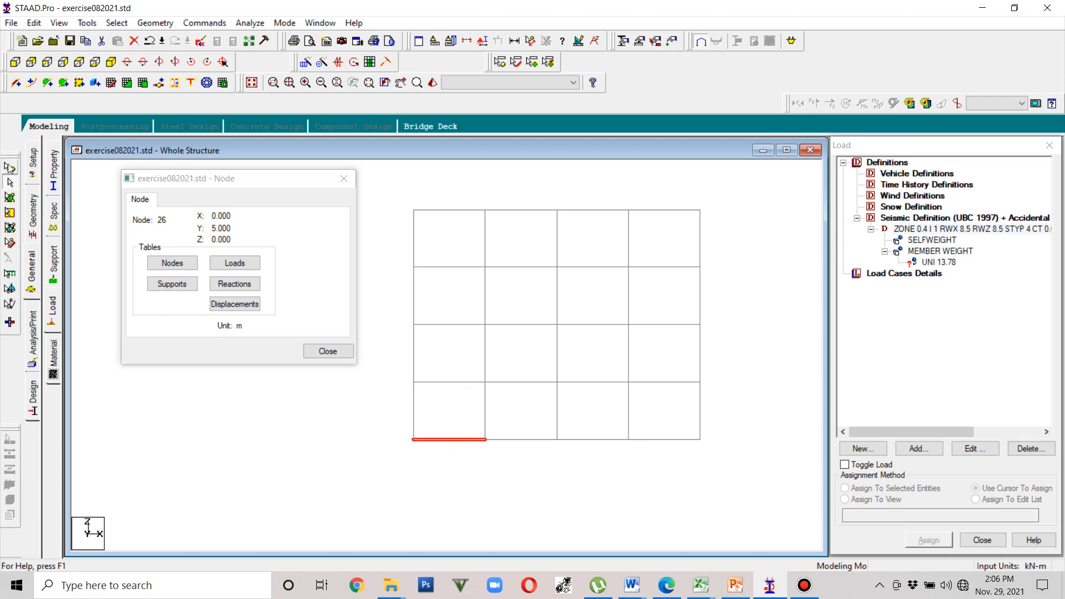
double_click(414, 438)
double_click(414, 438)
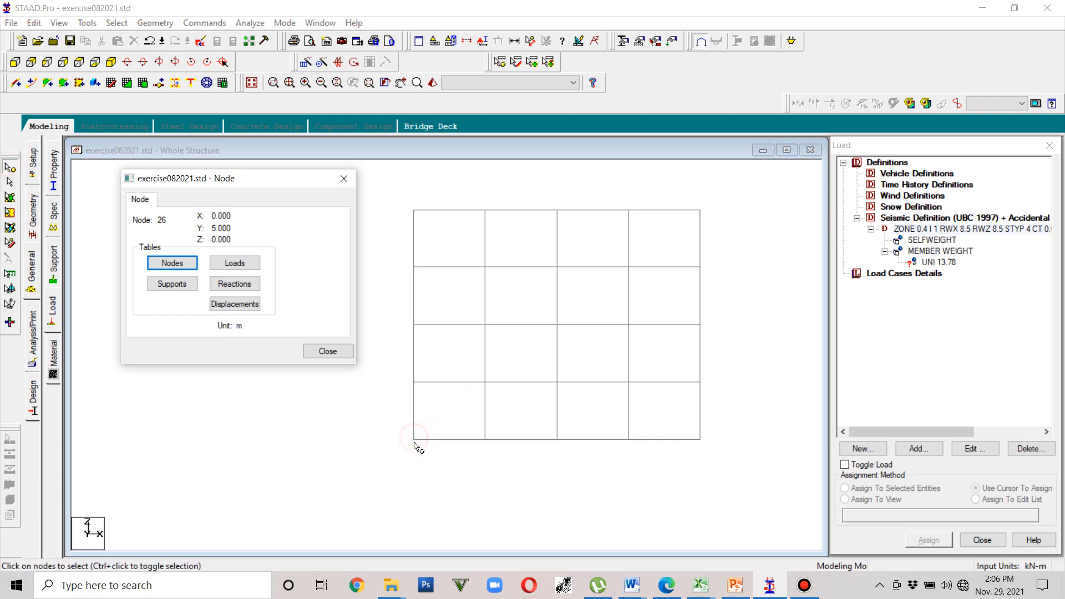
click(414, 439)
double_click(414, 440)
click(416, 384)
click(487, 439)
click(487, 440)
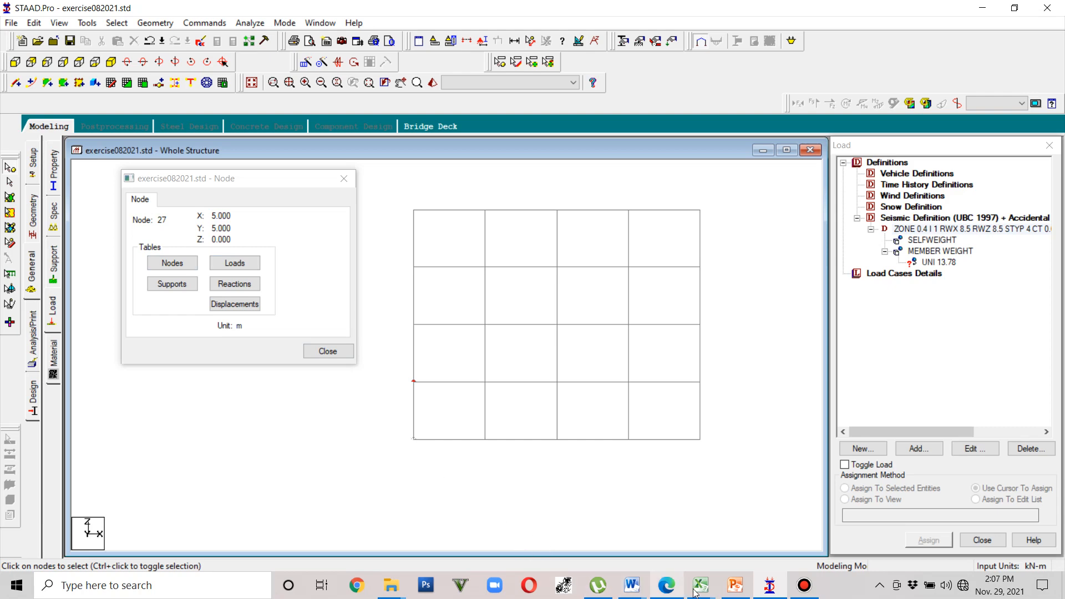
Step: Switch to the design analysis progJVA workbook in Excel and calculate =(4000+5000)*2/180 in cell I43 of the ANALYSIS sheet
mouse_move(701, 586)
click(502, 528)
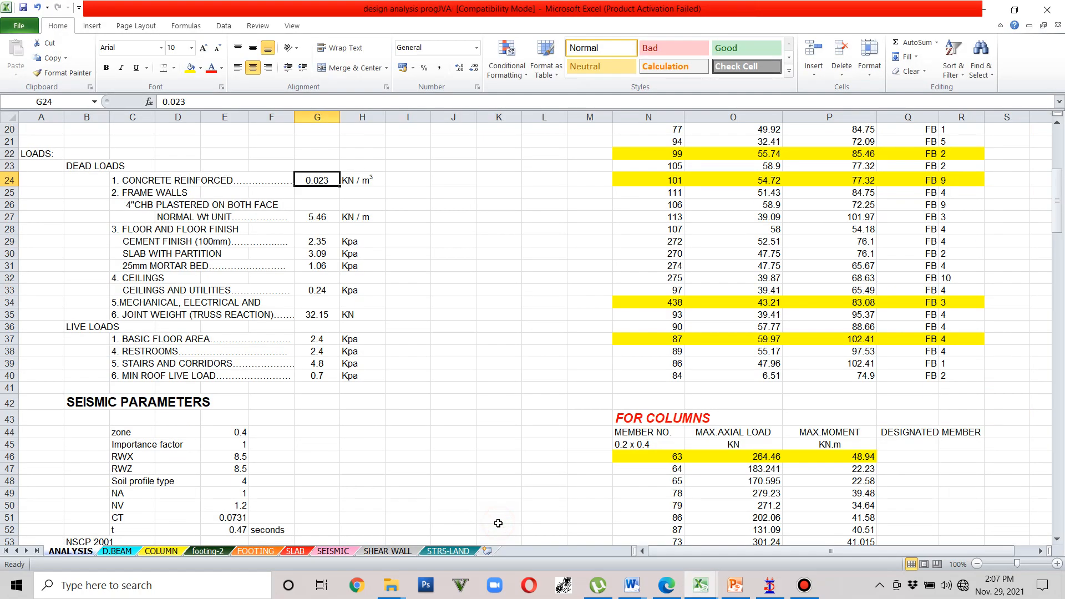
click(405, 416)
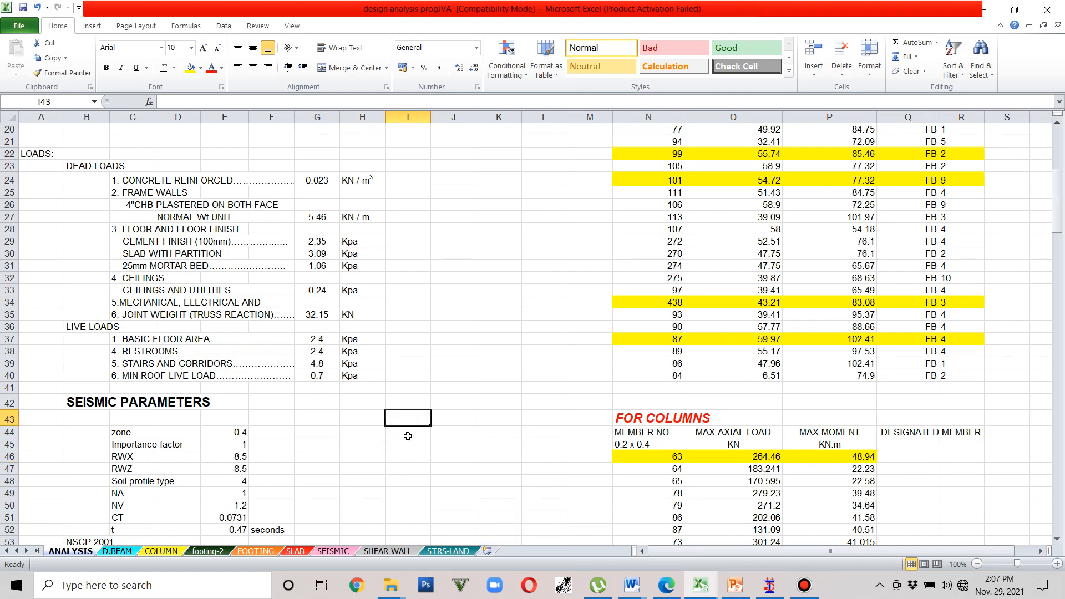
text(=)
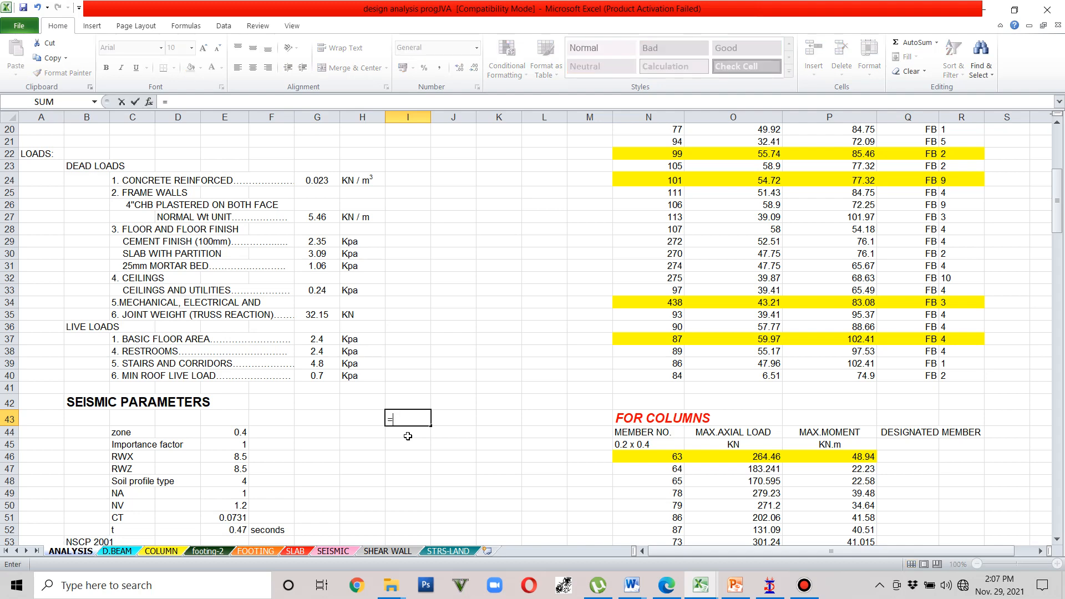
text(4)
key(BackSpace)
text((4000+5000)*2/)
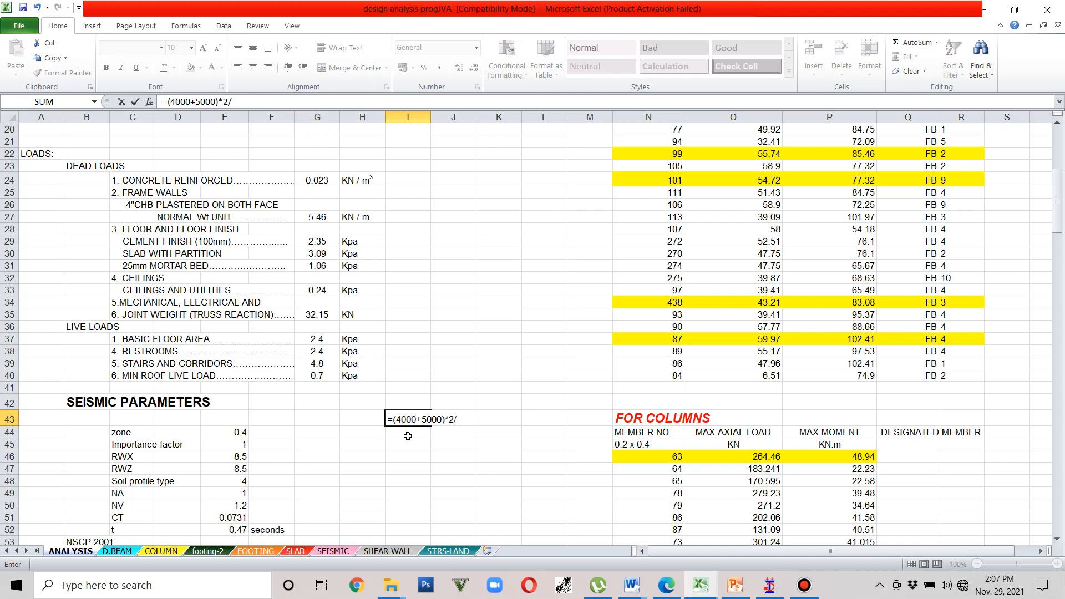
text(180)
key(Return)
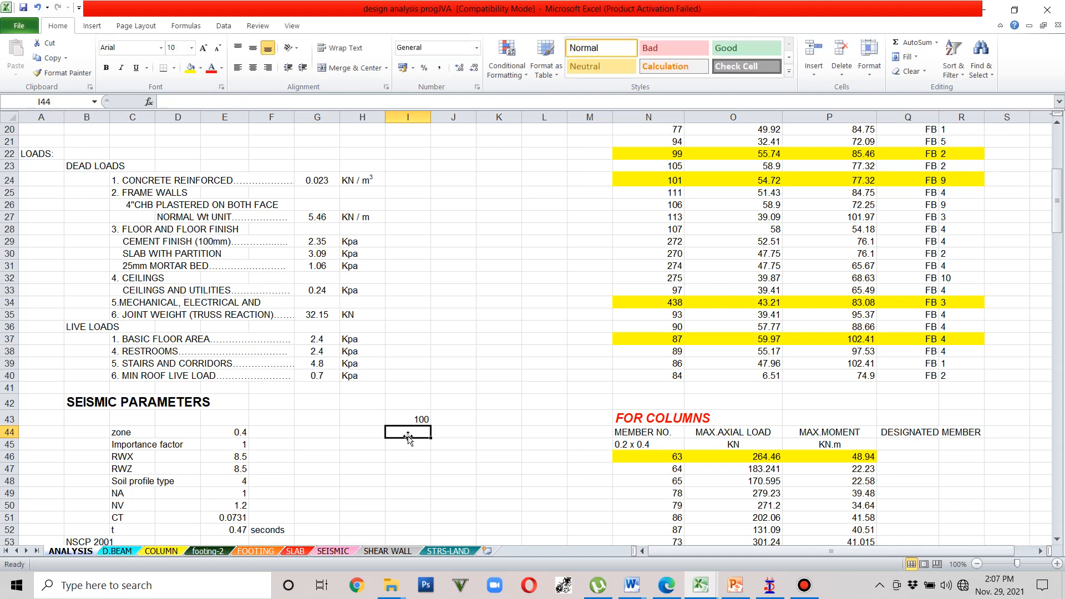
key(Up)
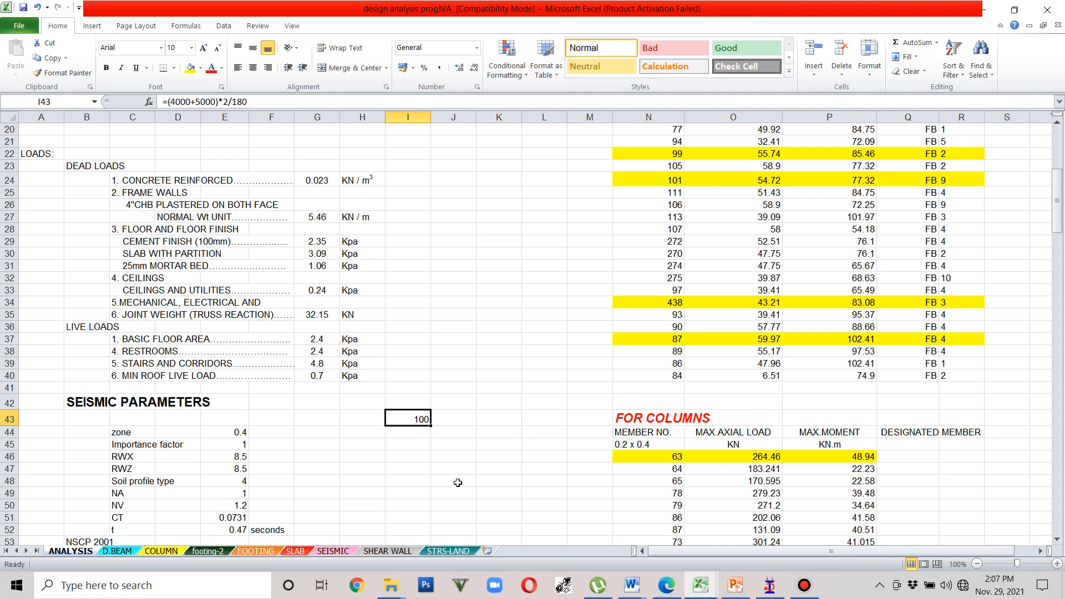
Step: Return to STAAD.Pro and start a new floor weight under the UBC 1997 seismic definition with a pressure of 2.35 kN/m2
click(770, 586)
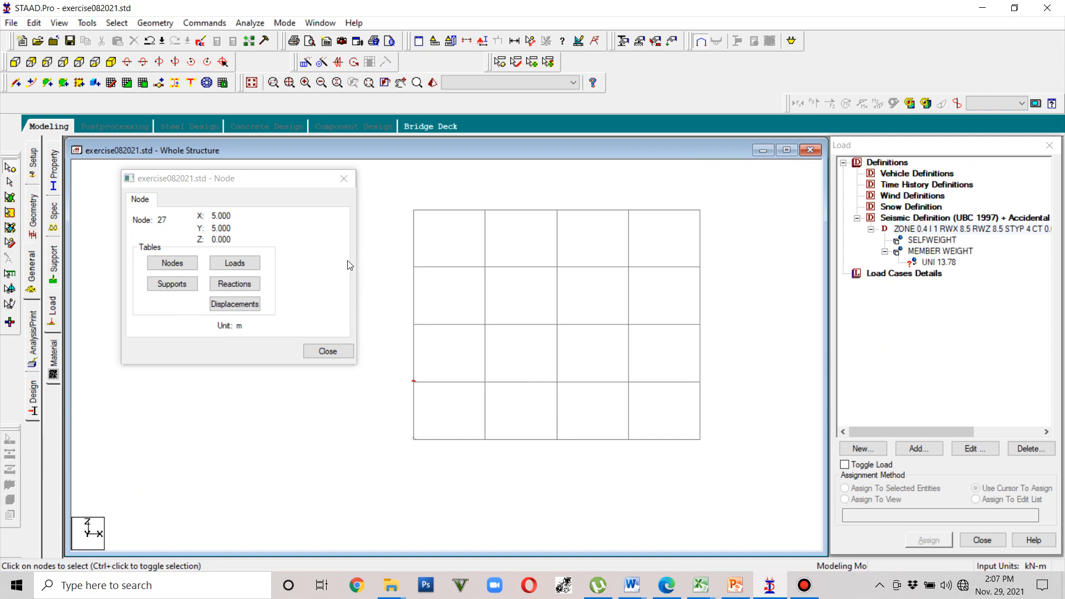
click(226, 233)
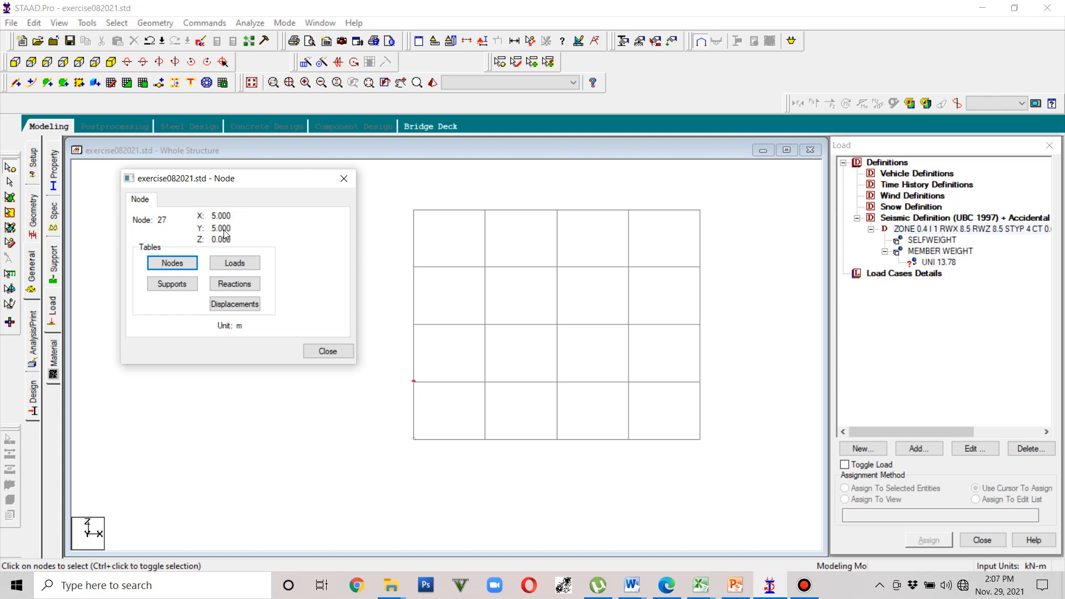
click(946, 251)
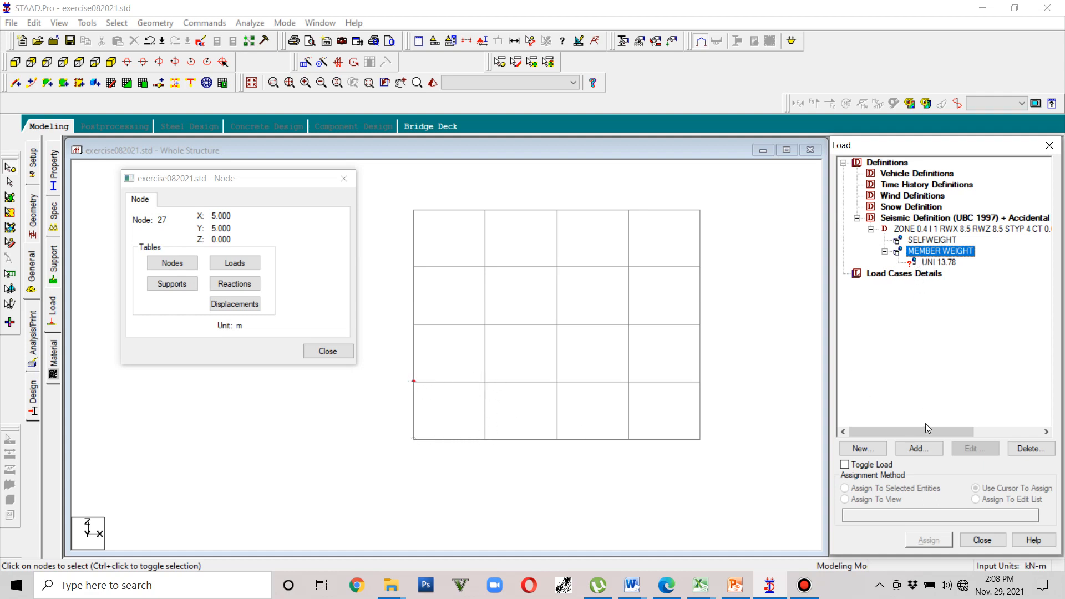
click(944, 229)
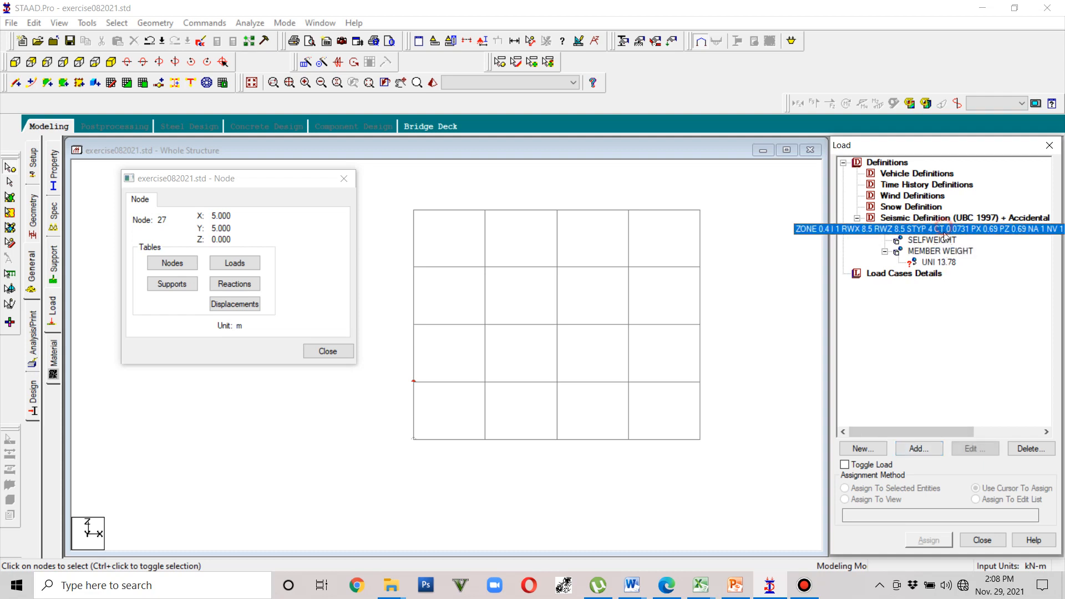
click(910, 453)
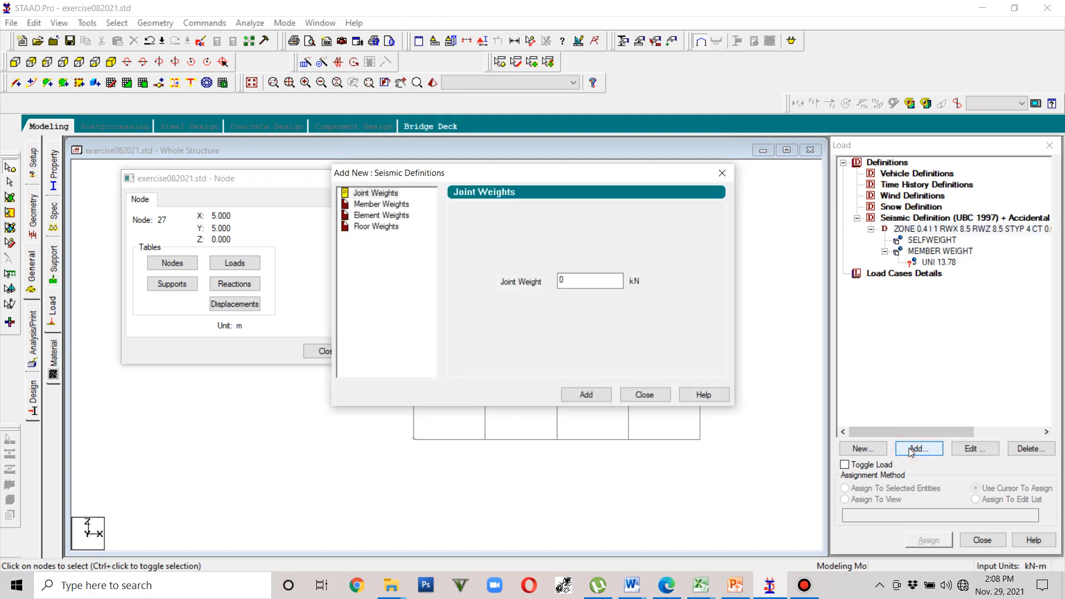
click(390, 223)
click(518, 264)
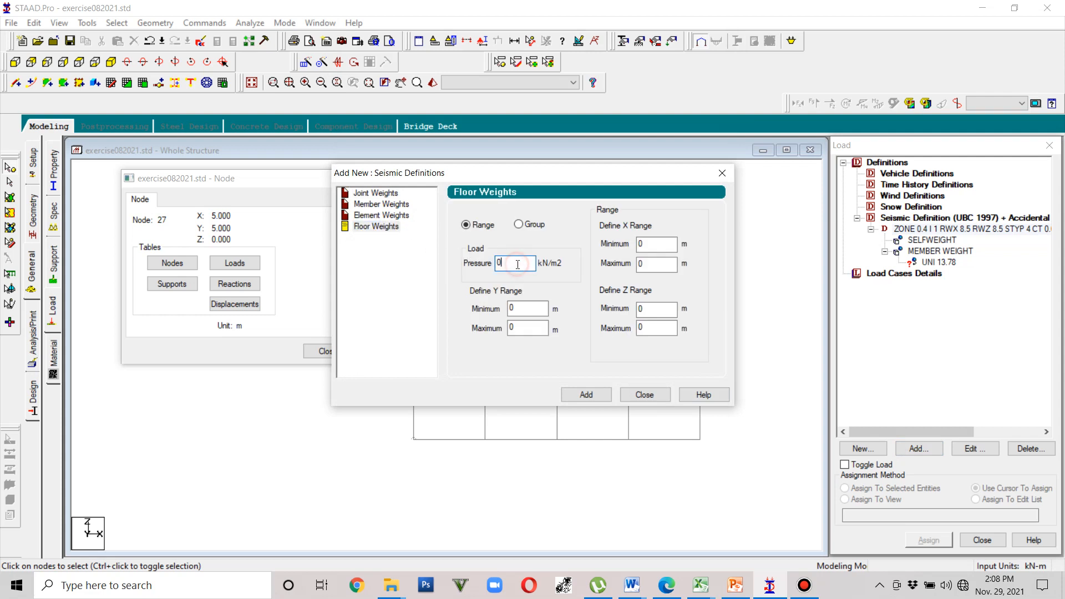
drag(518, 265, 497, 264)
text(2.35)
Step: Set the floor weight's Y range to a minimum of 4.90 m and a maximum of 5 m
drag(531, 312, 499, 311)
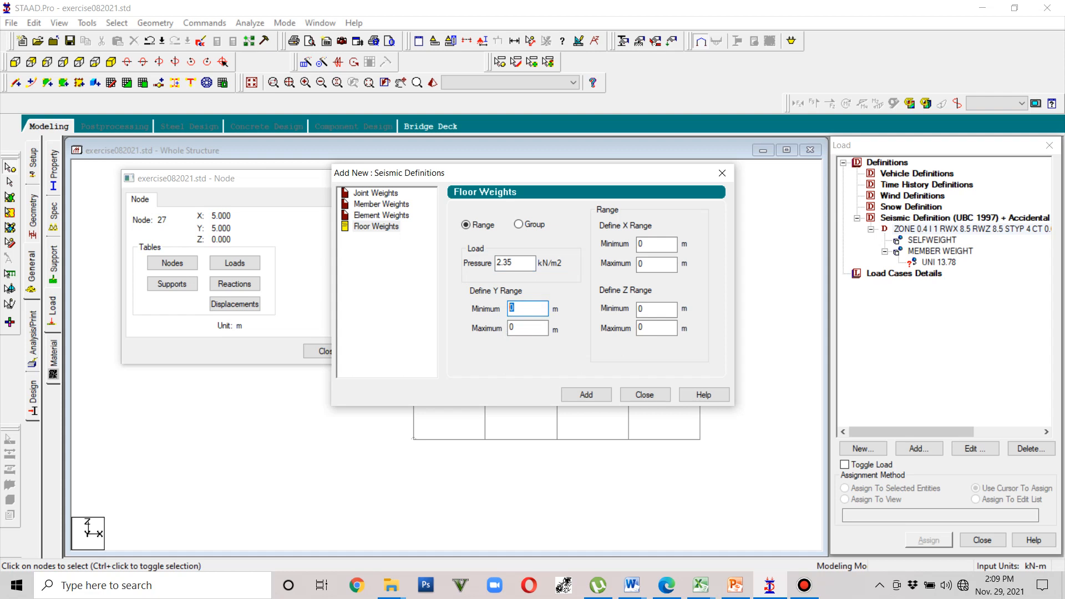
text(4.90)
click(526, 327)
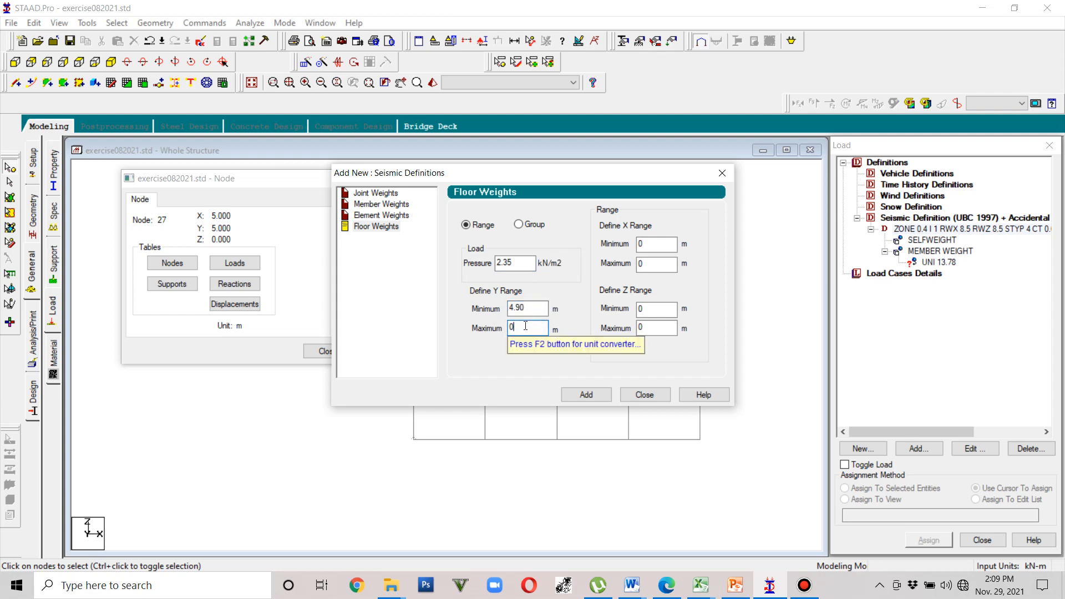
text(5)
key(BackSpace)
key(BackSpace)
text(5)
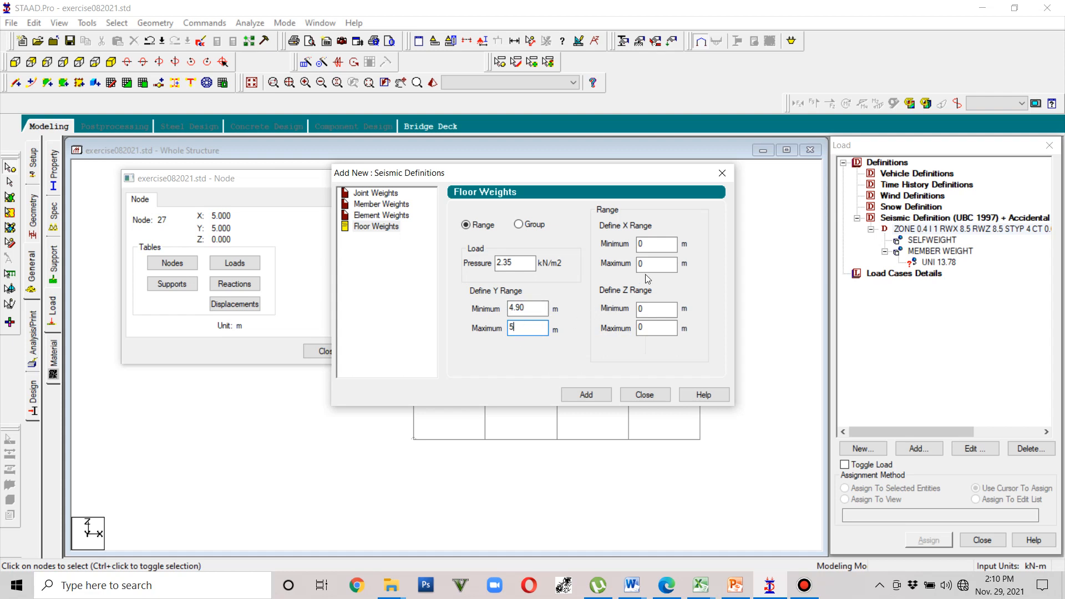
Step: Set the floor weight's X range to a minimum of 0 m and a maximum of 5 m
double_click(638, 245)
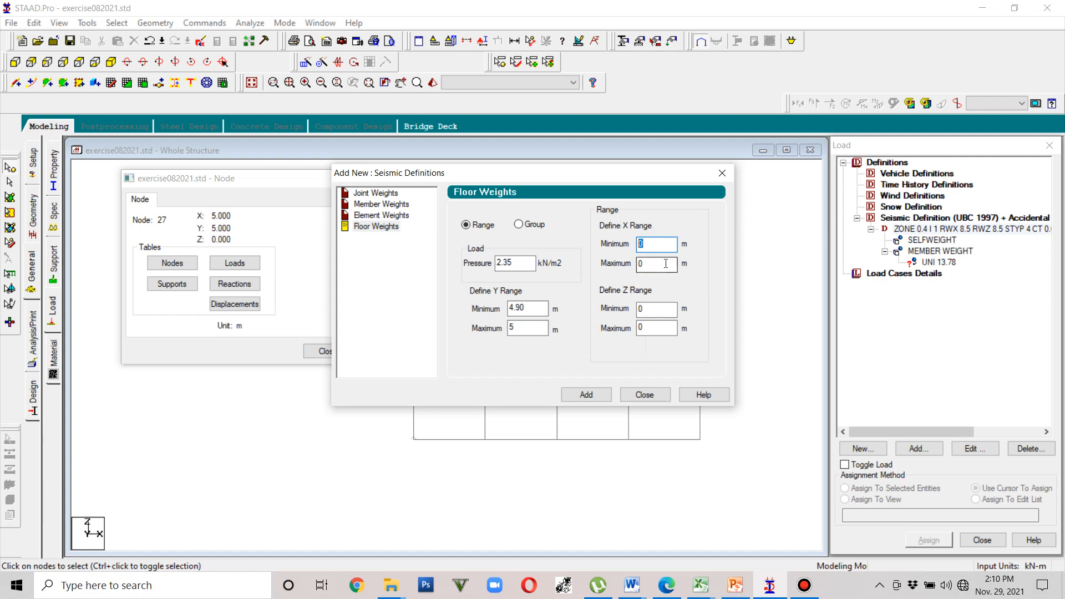
click(643, 264)
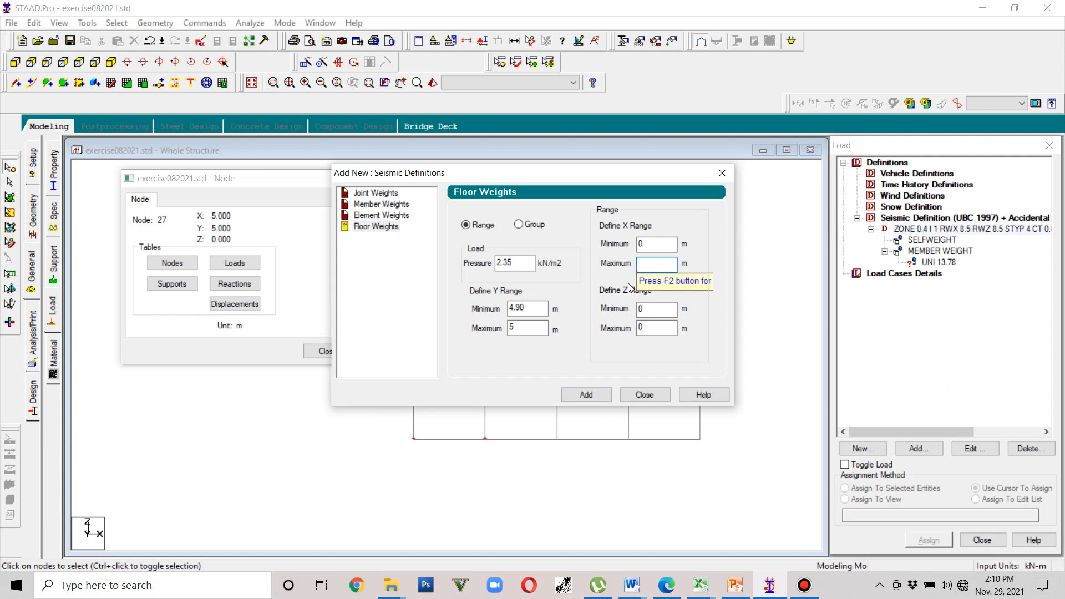
text(5)
drag(598, 173, 643, 16)
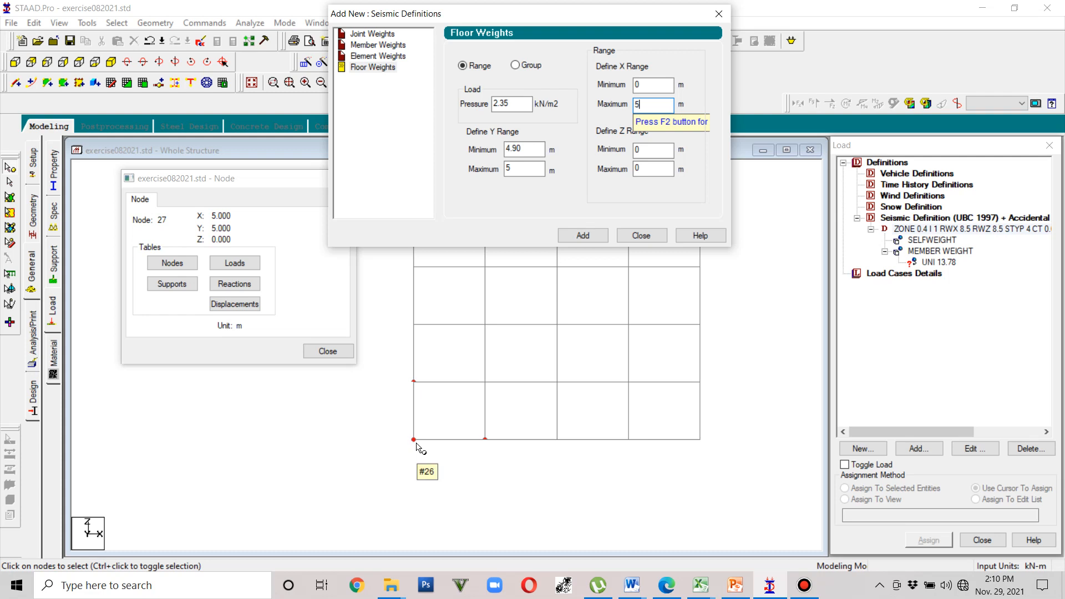
Step: Set the Z range from 0 to 4 m and add the floor weight to the seismic definition
double_click(635, 149)
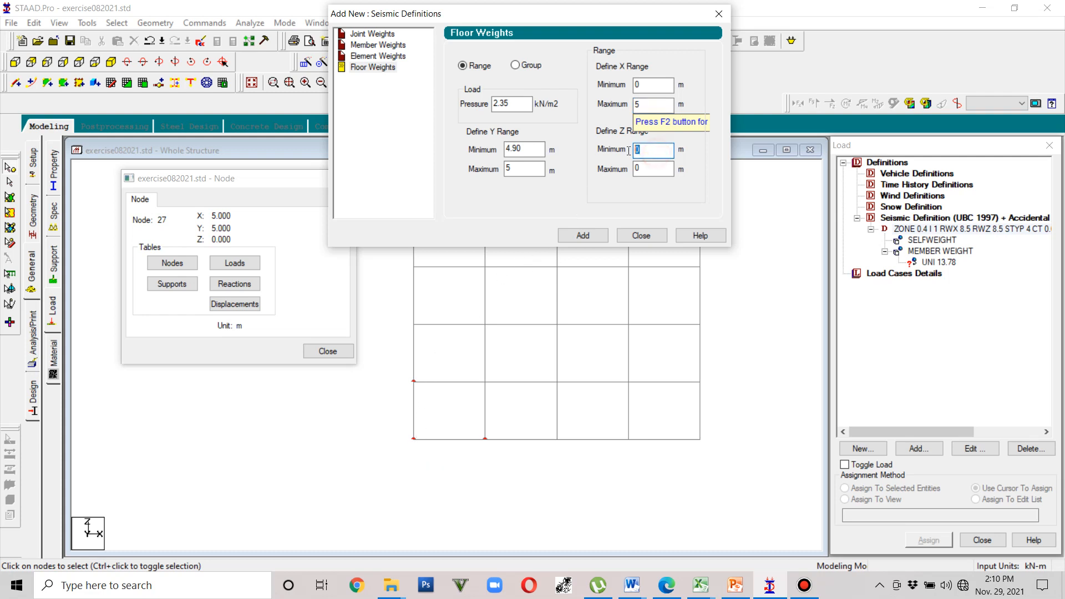
text(0)
key(Tab)
click(651, 167)
click(575, 235)
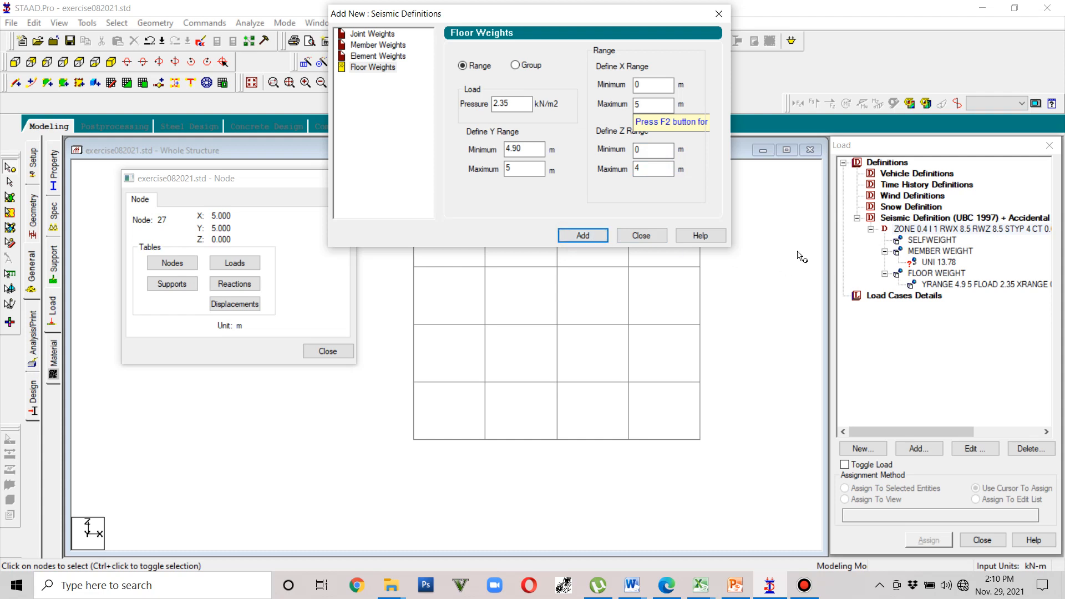
click(641, 235)
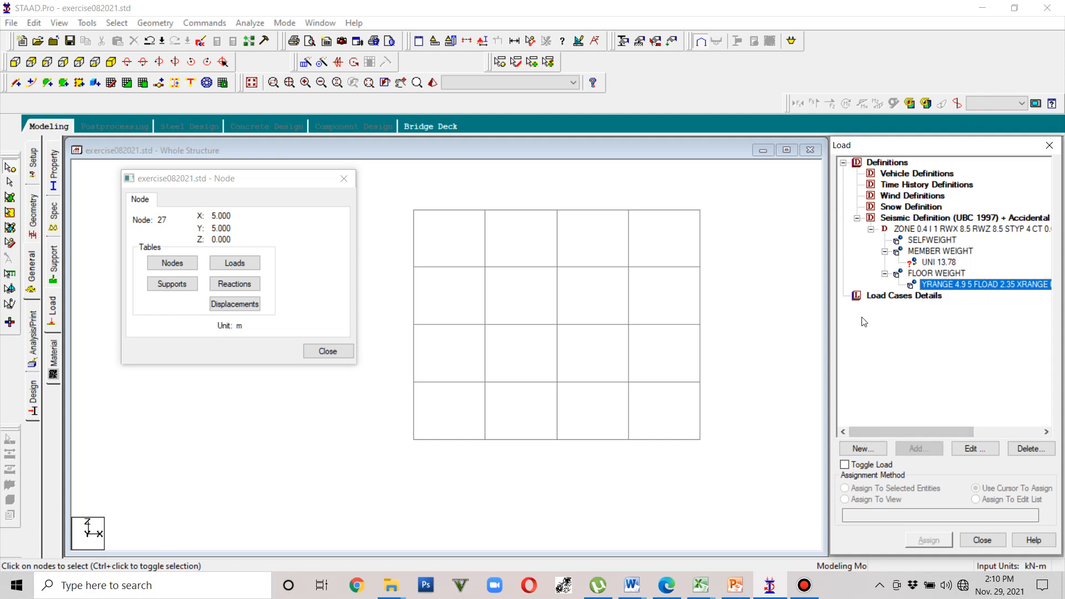
Step: Close the node information window, bring back the whole structure and display it in plan
click(925, 274)
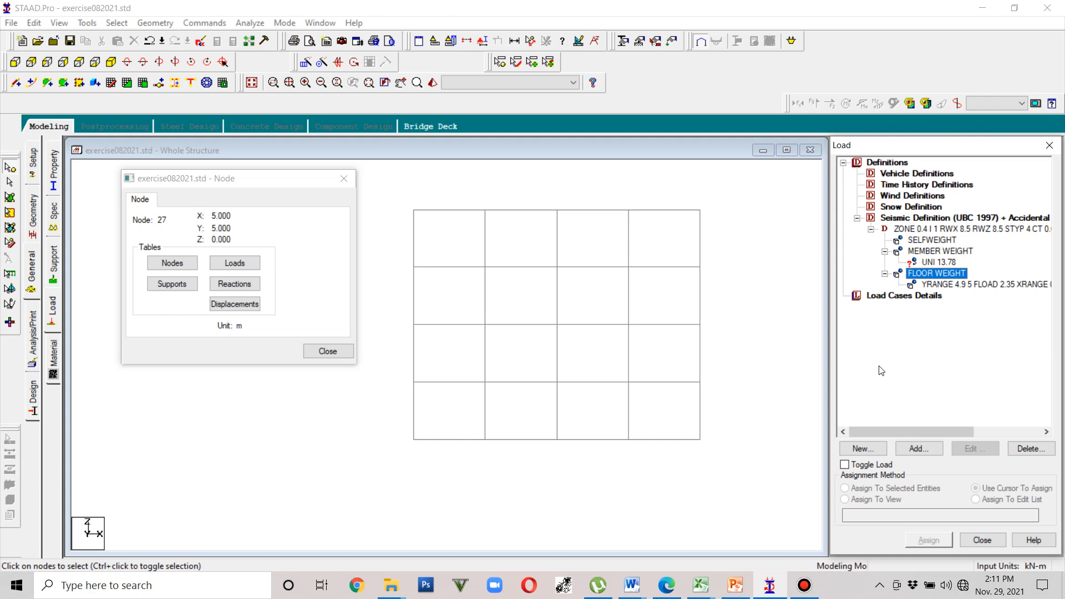
click(916, 297)
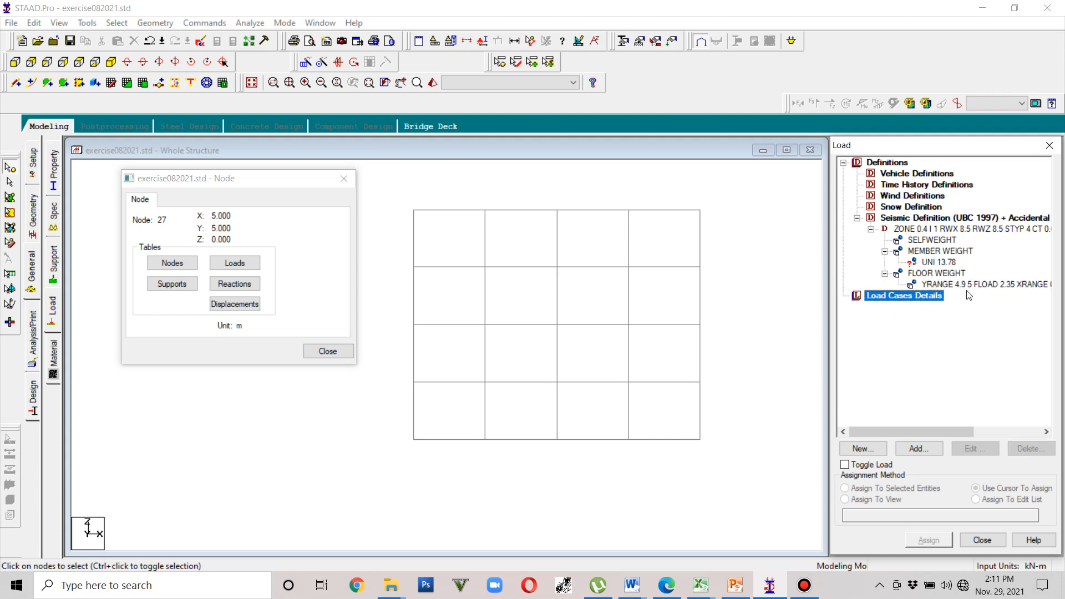
click(341, 186)
click(343, 187)
click(938, 263)
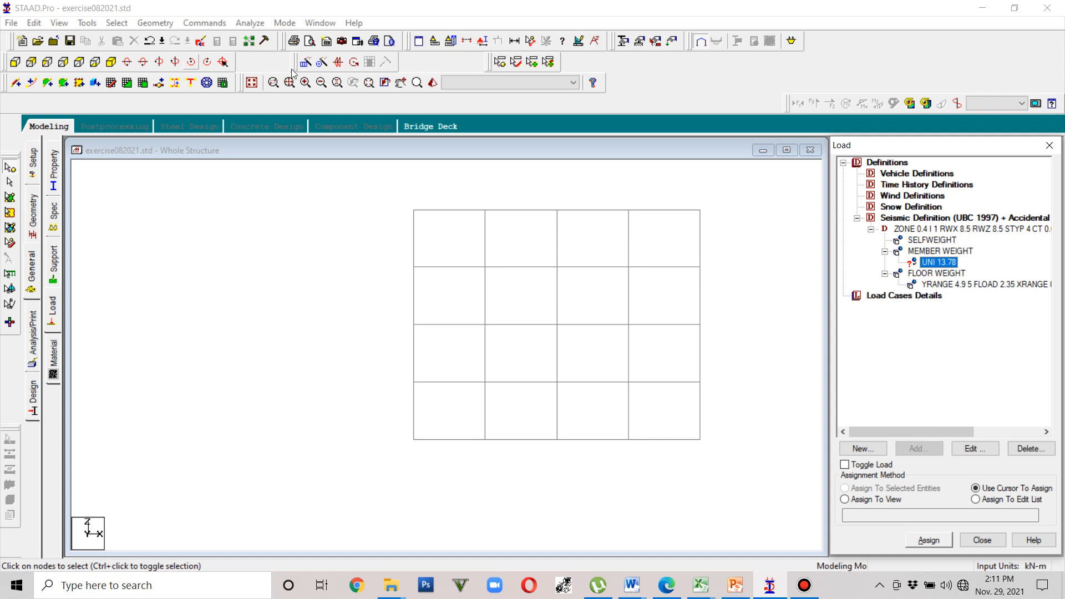
click(255, 82)
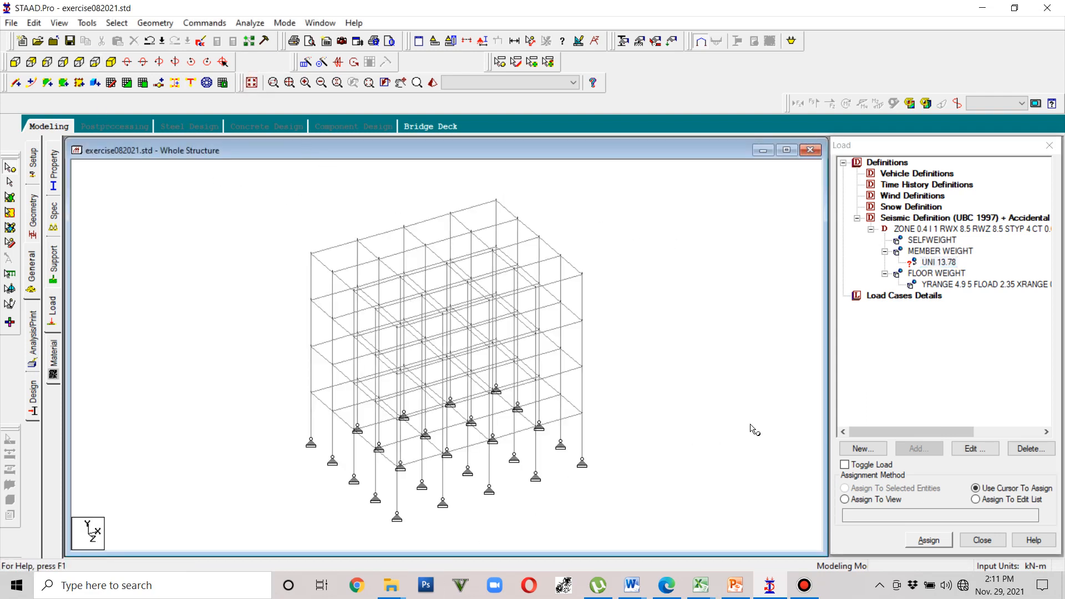
click(928, 263)
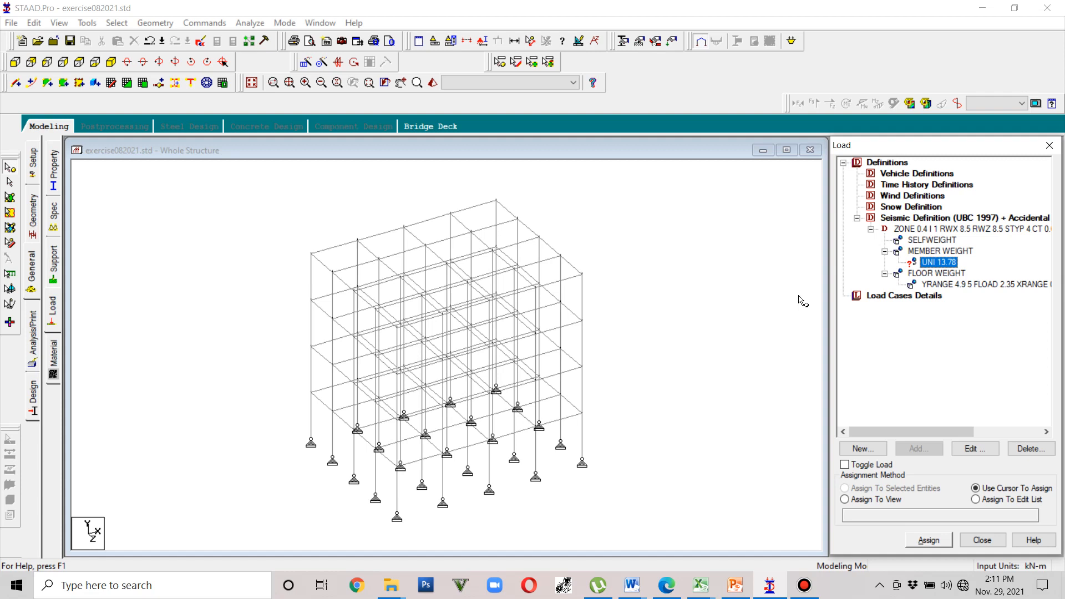
click(95, 61)
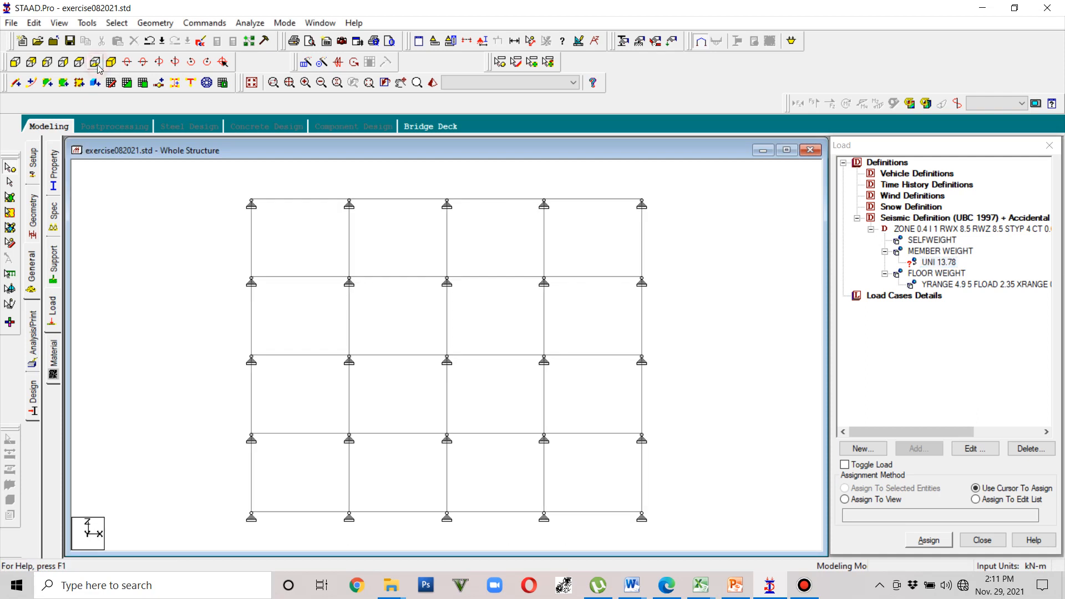
Step: For the UNI 13.78 member weight, select the front-left perimeter beam and all beams along the plan's left edge
click(935, 263)
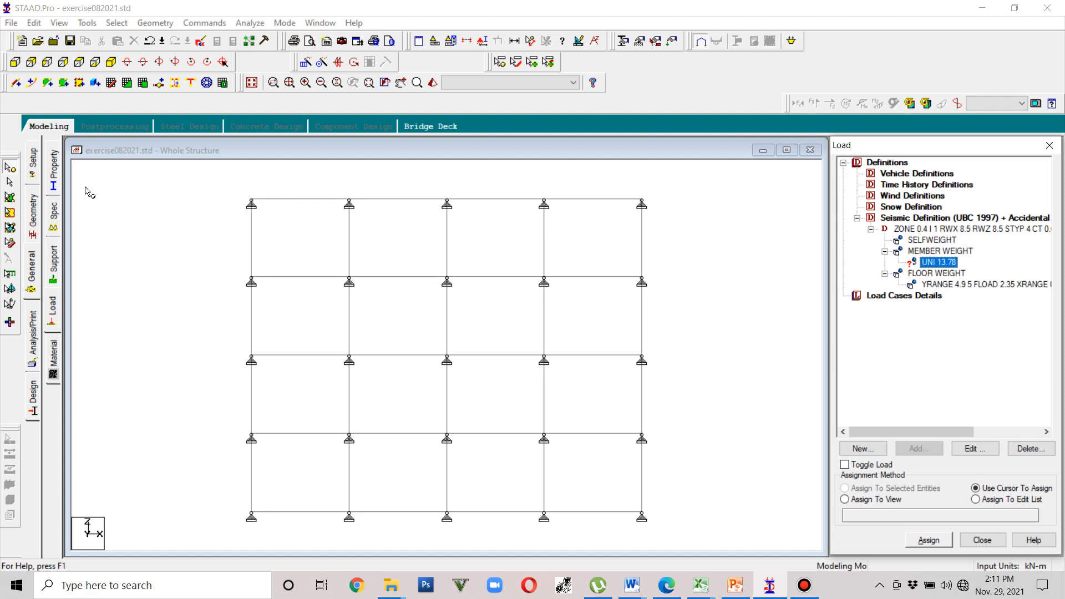
click(17, 82)
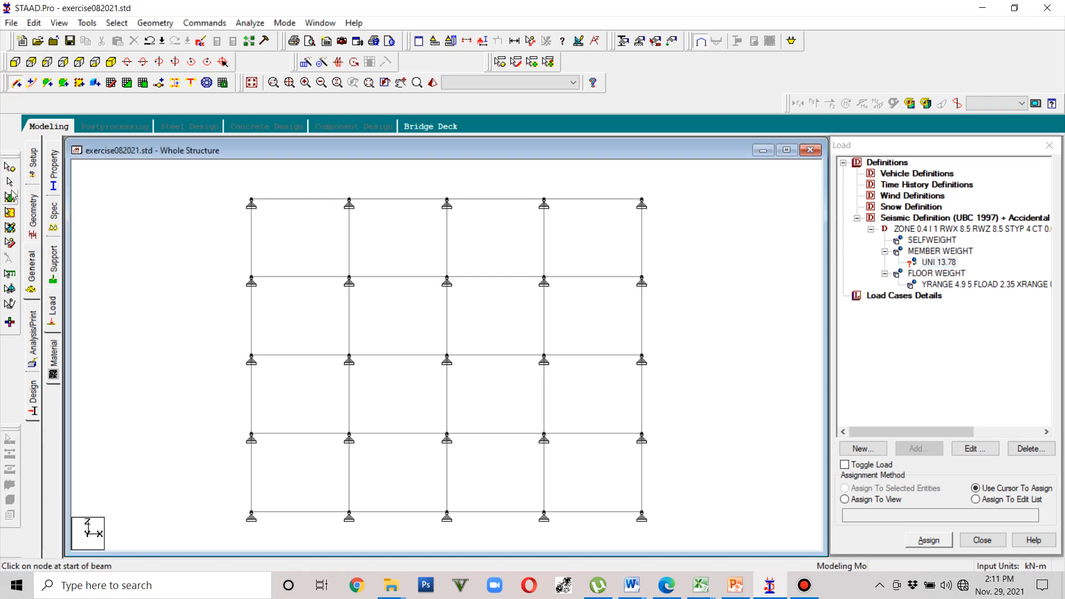
click(10, 182)
click(300, 511)
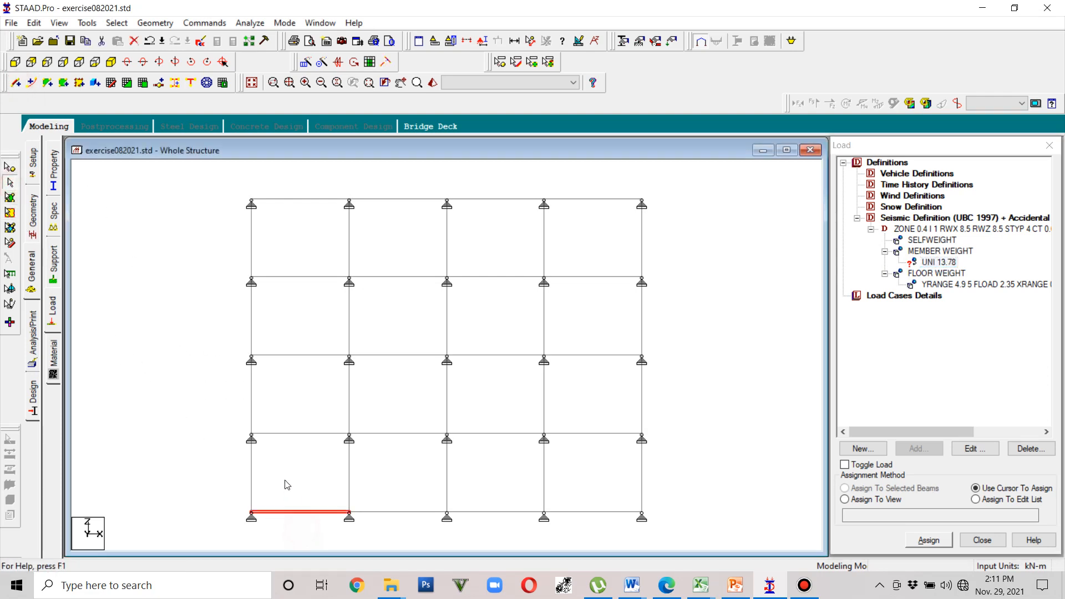
drag(283, 481, 198, 448)
drag(317, 400, 188, 381)
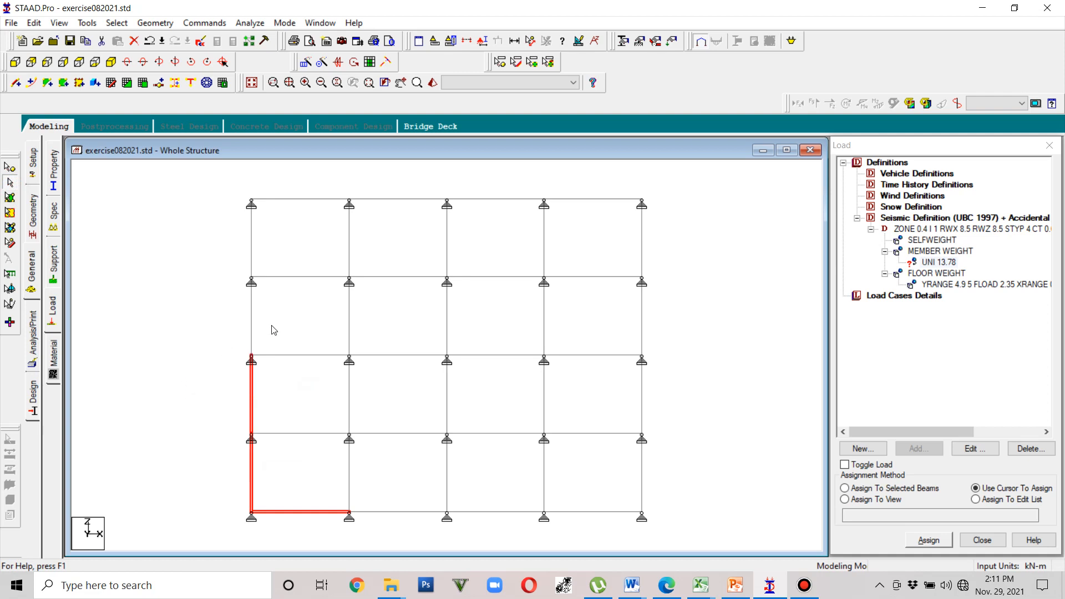
drag(272, 327, 223, 297)
ctrl+drag(272, 245, 231, 218)
Step: Extend the selection to the perimeter beams along the plan's upper, right and remaining lower edges
ctrl+drag(303, 231, 290, 176)
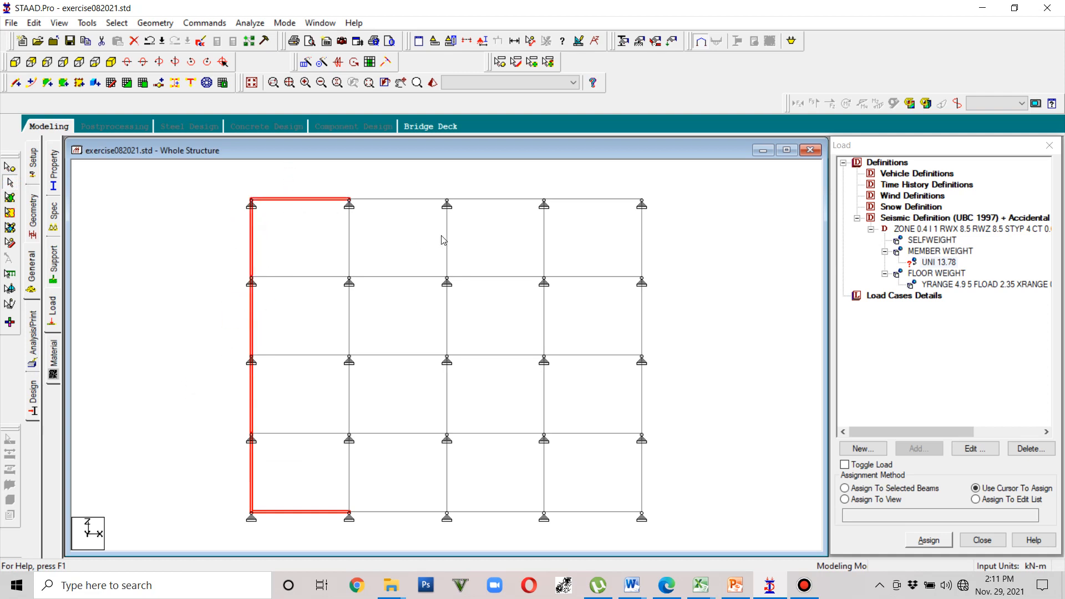
ctrl+drag(409, 229, 390, 179)
ctrl+drag(498, 222, 478, 183)
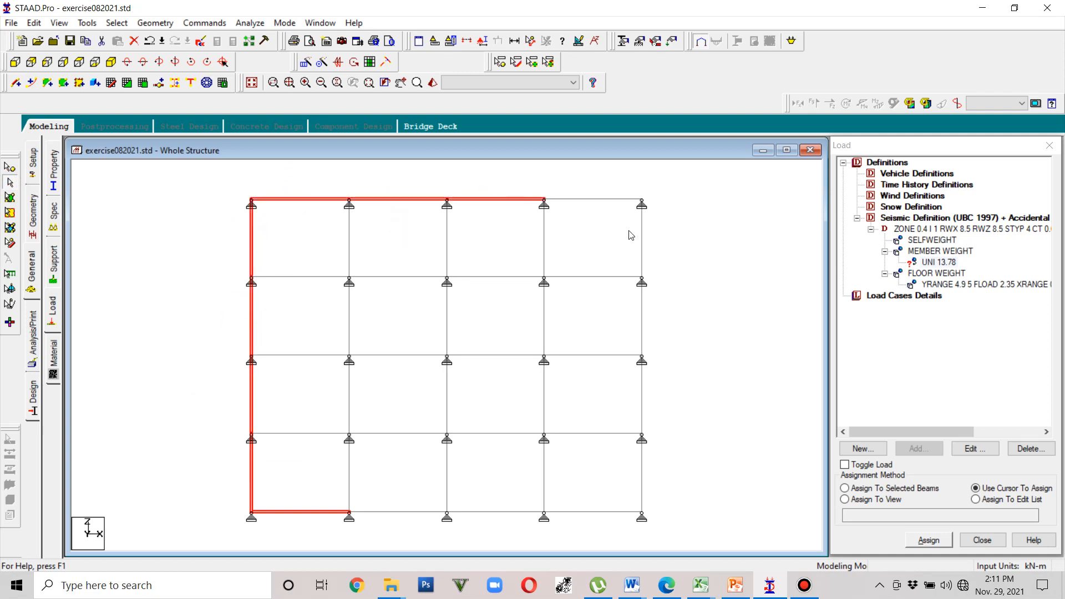
ctrl+drag(609, 232, 585, 180)
mouse_move(609, 238)
ctrl+mouse_down()
mouse_move(568, 181)
mouse_move(604, 255)
mouse_move(617, 240)
mouse_move(609, 245)
mouse_move(608, 214)
mouse_move(614, 237)
ctrl+mouse_up()
ctrl+drag(668, 341, 602, 300)
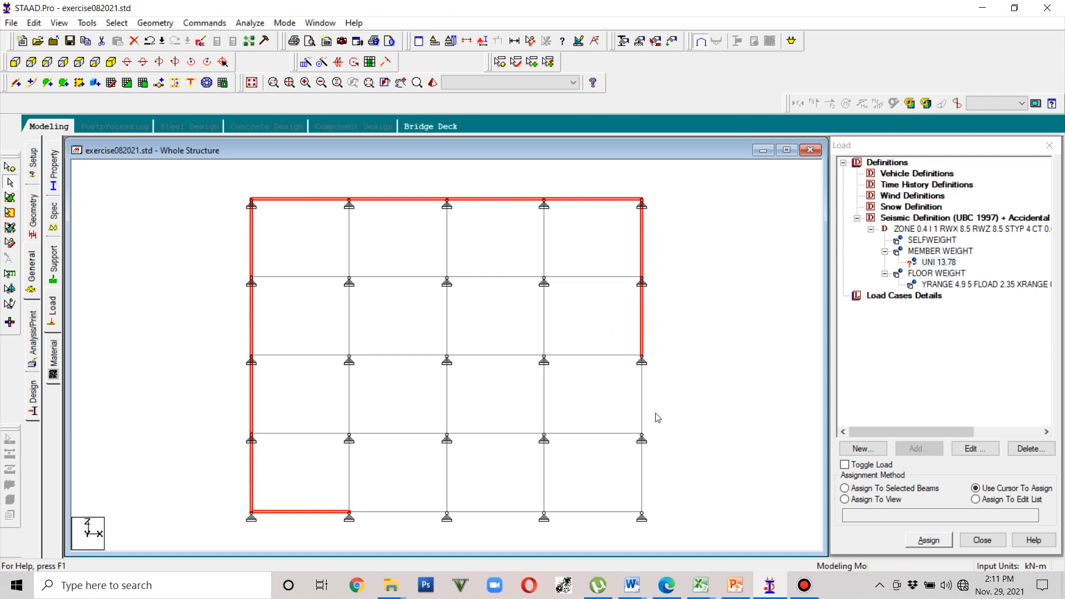
ctrl+drag(656, 414, 613, 389)
ctrl+drag(660, 480, 601, 447)
ctrl+drag(611, 541, 571, 466)
ctrl+drag(518, 527, 488, 483)
ctrl+drag(424, 533, 401, 498)
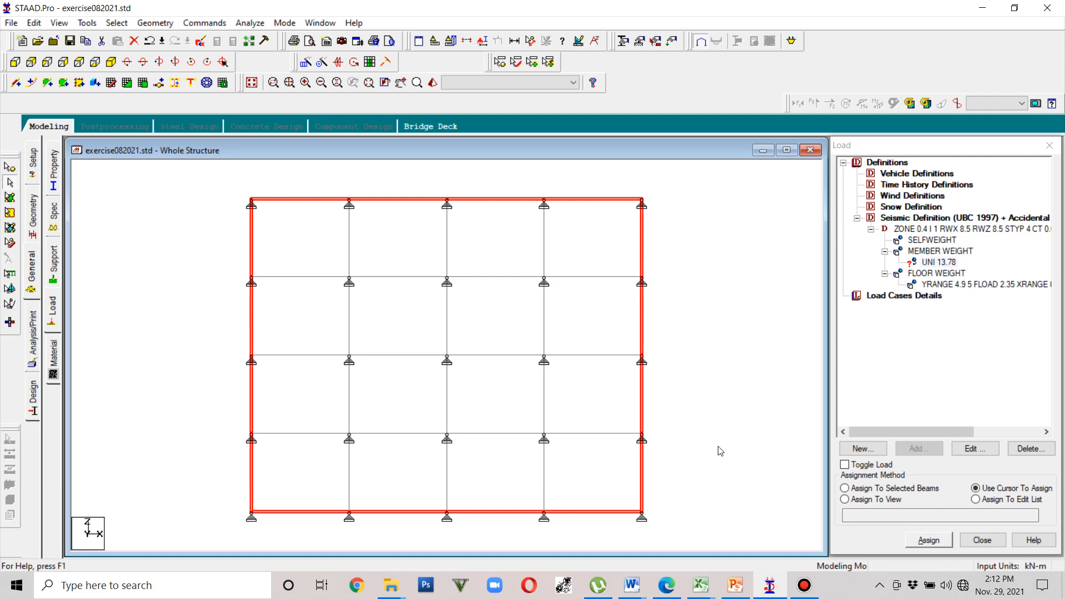
Step: Assign the UNI 13.78 member weight to the selected perimeter beams
click(921, 264)
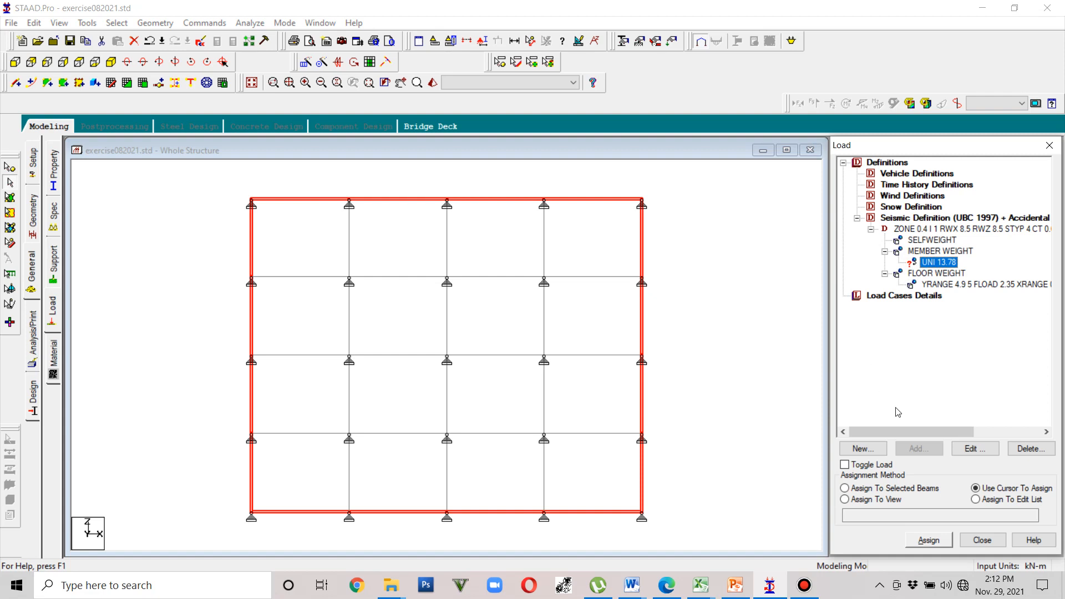
click(865, 489)
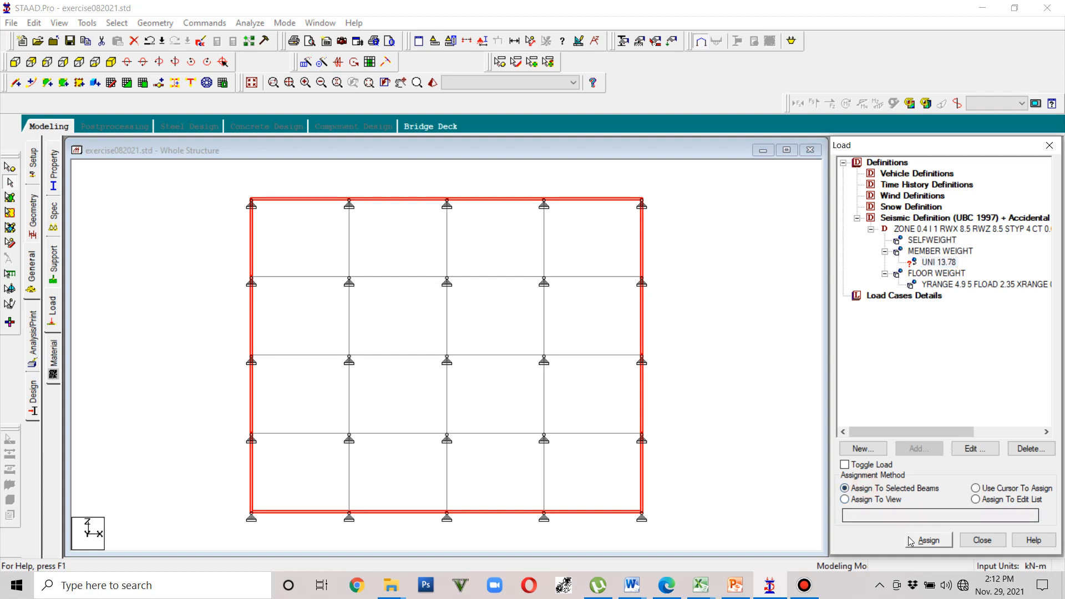
click(926, 540)
click(980, 390)
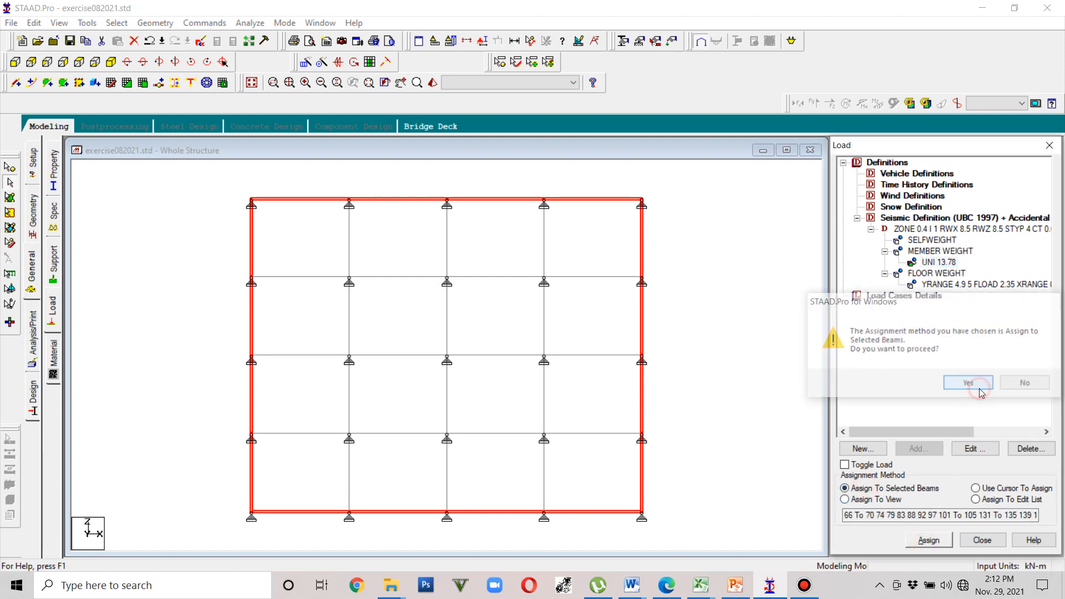
Step: Check the beam list assigned to the UNI 13.78 member weight and the floor weight entry, and clear the beam selection
click(915, 265)
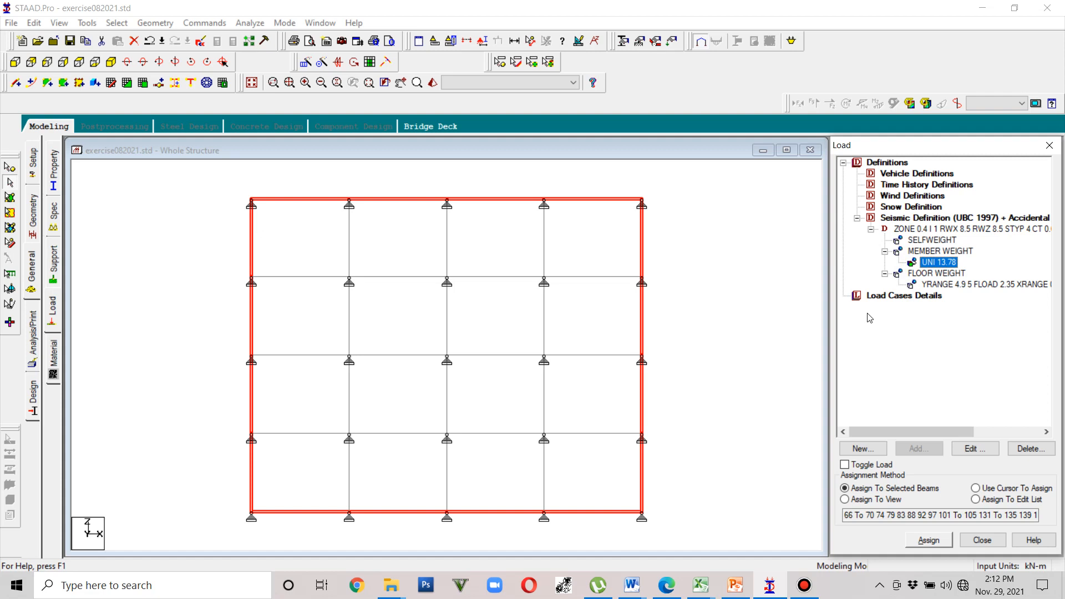
click(932, 274)
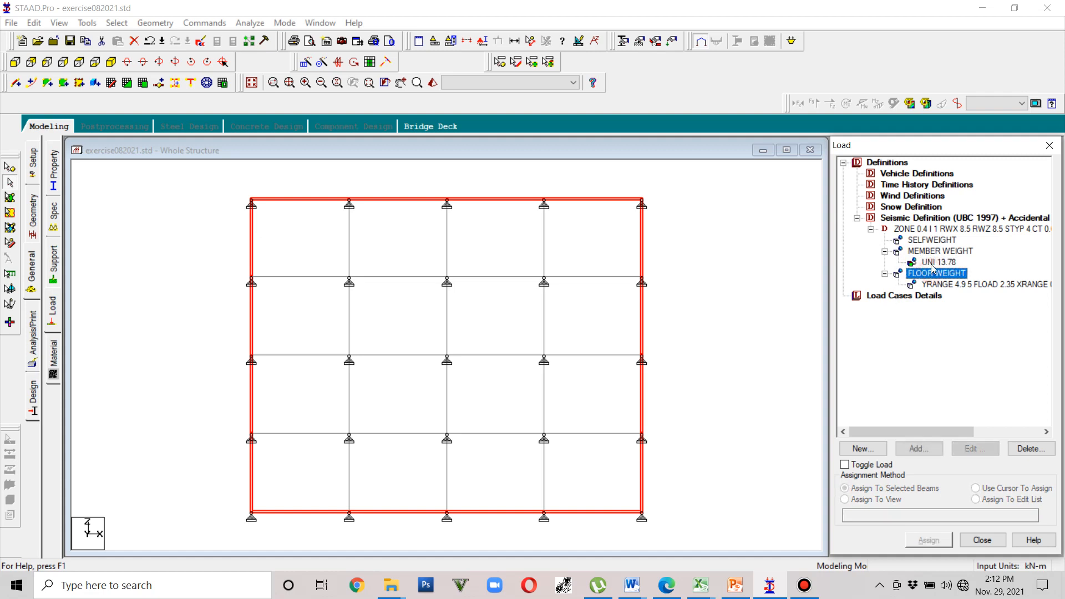
click(938, 261)
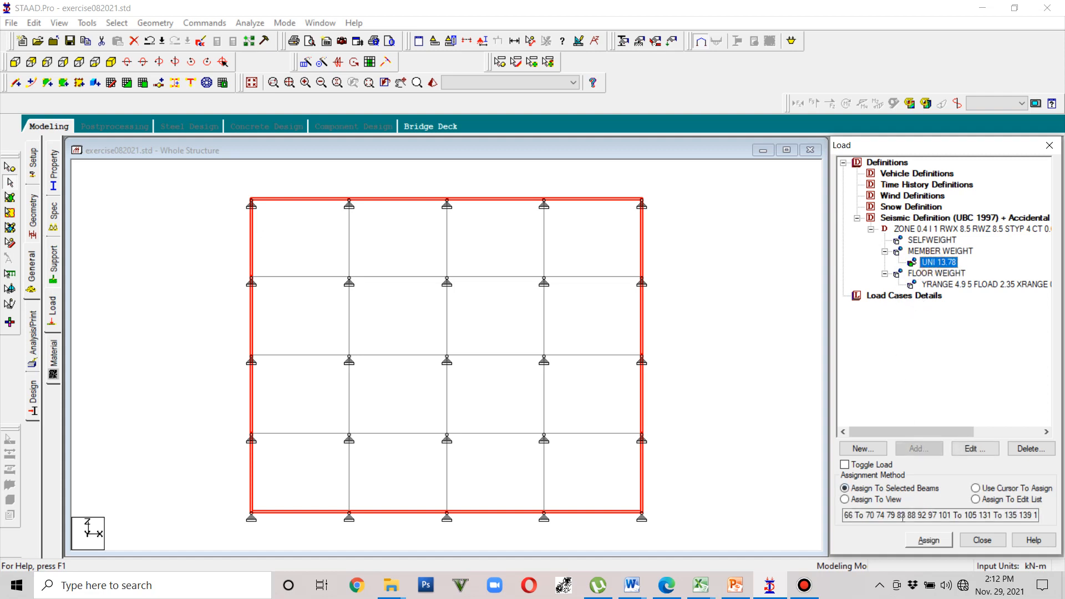
drag(869, 515, 922, 515)
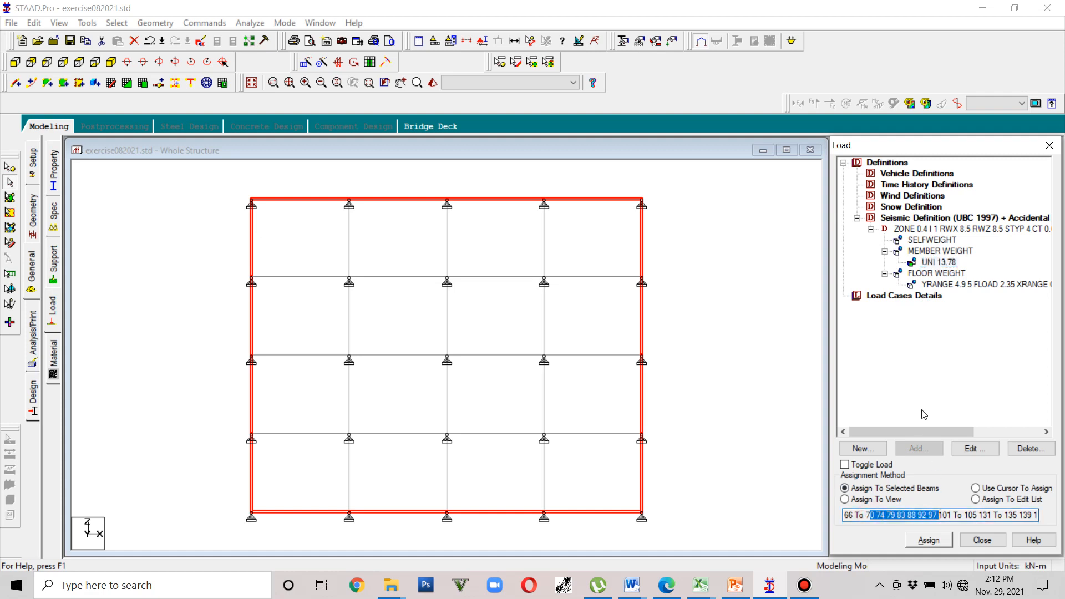
click(941, 285)
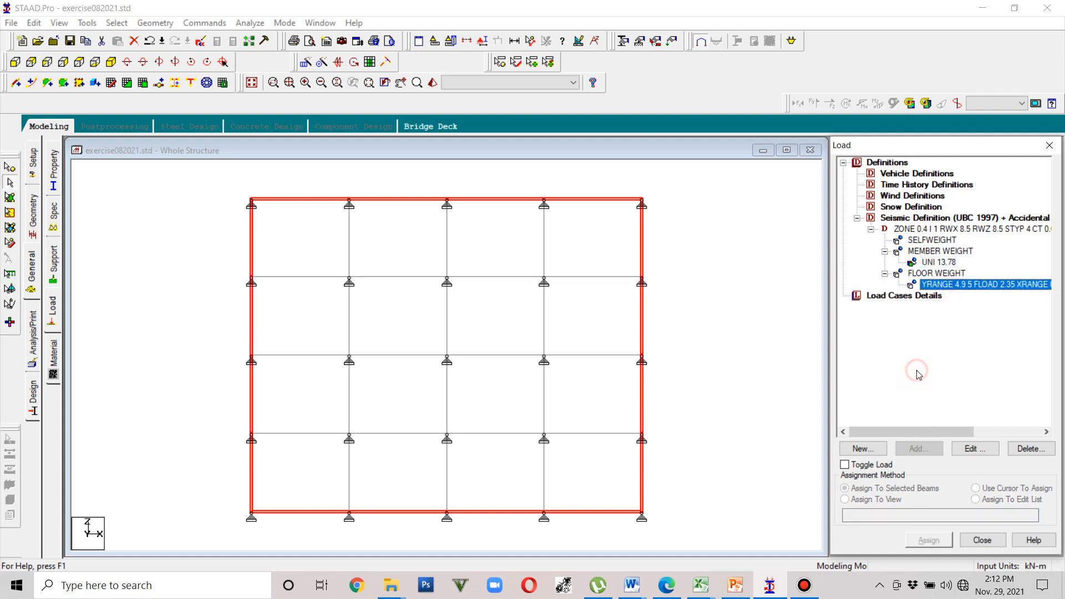
click(753, 358)
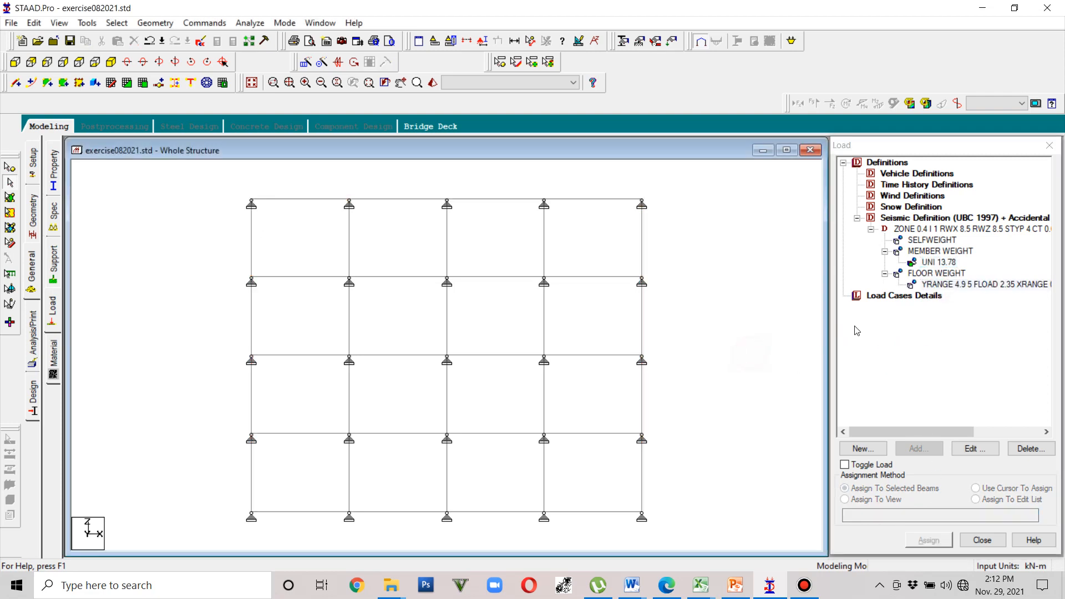
Step: Isolate the beams of the first level above the supports and show them in plan view
click(914, 285)
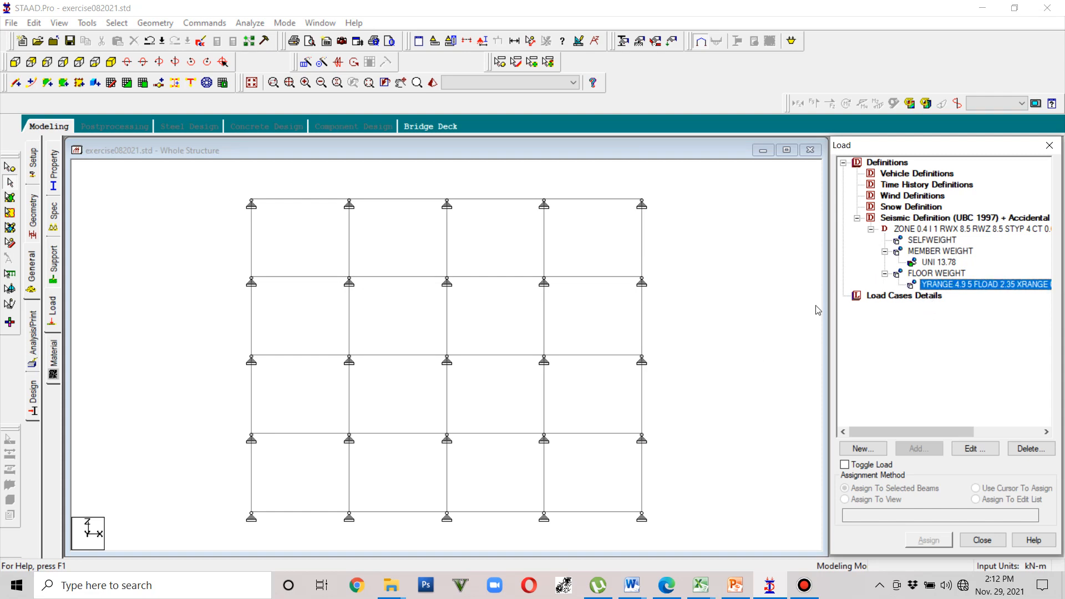
click(802, 311)
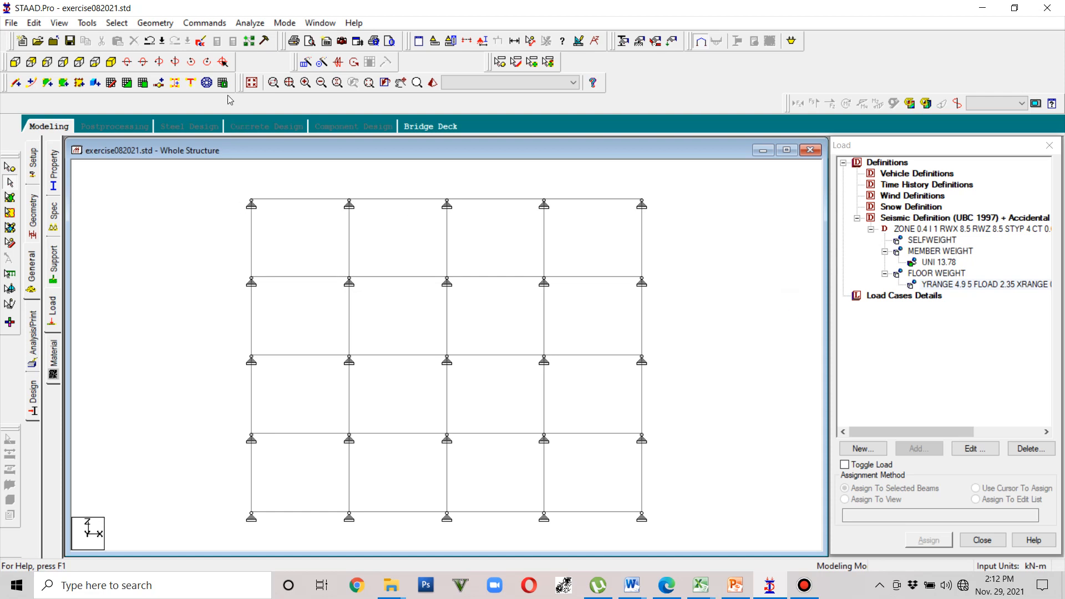
click(15, 62)
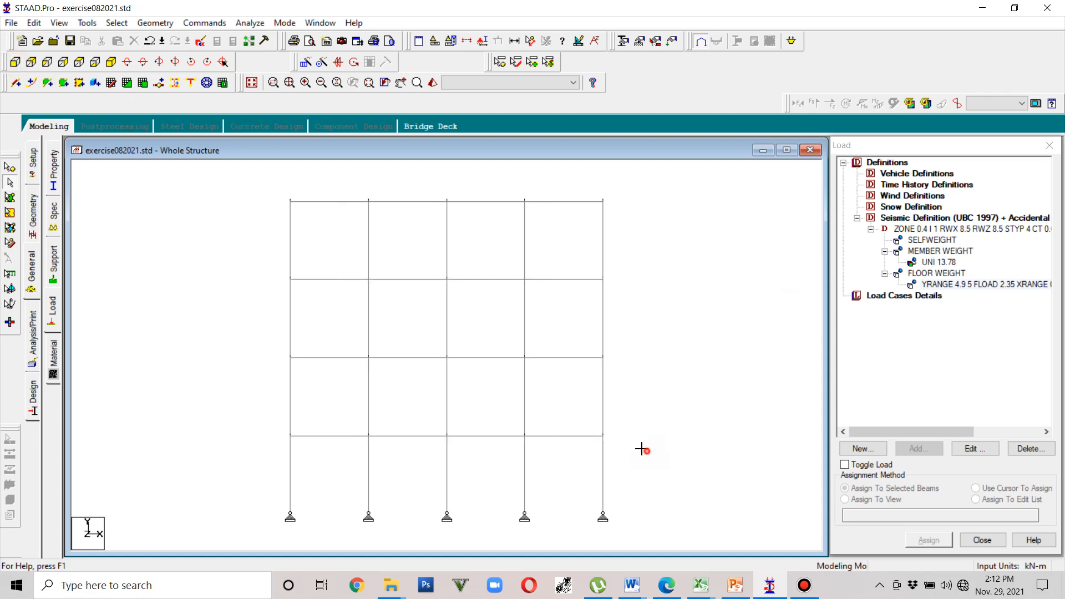
drag(647, 451, 189, 421)
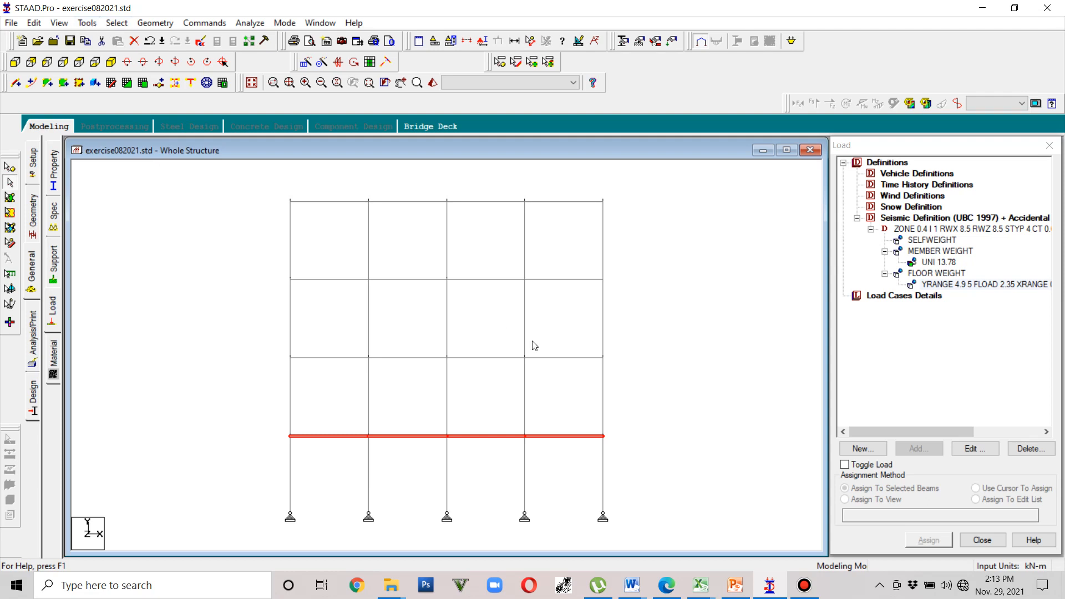
drag(649, 450, 228, 418)
click(87, 25)
mouse_move(113, 25)
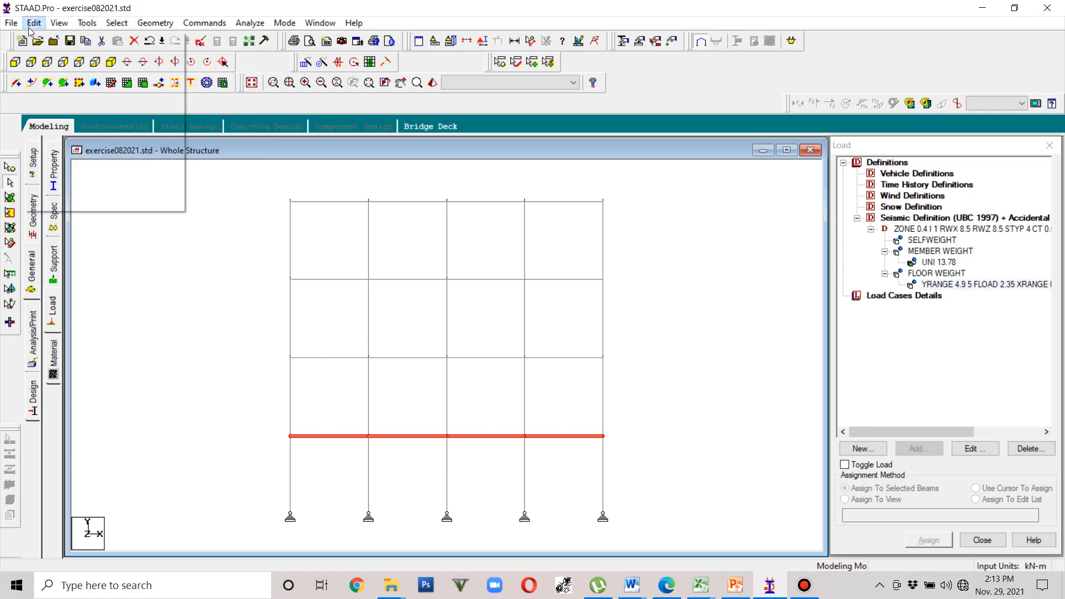
mouse_move(59, 23)
click(71, 65)
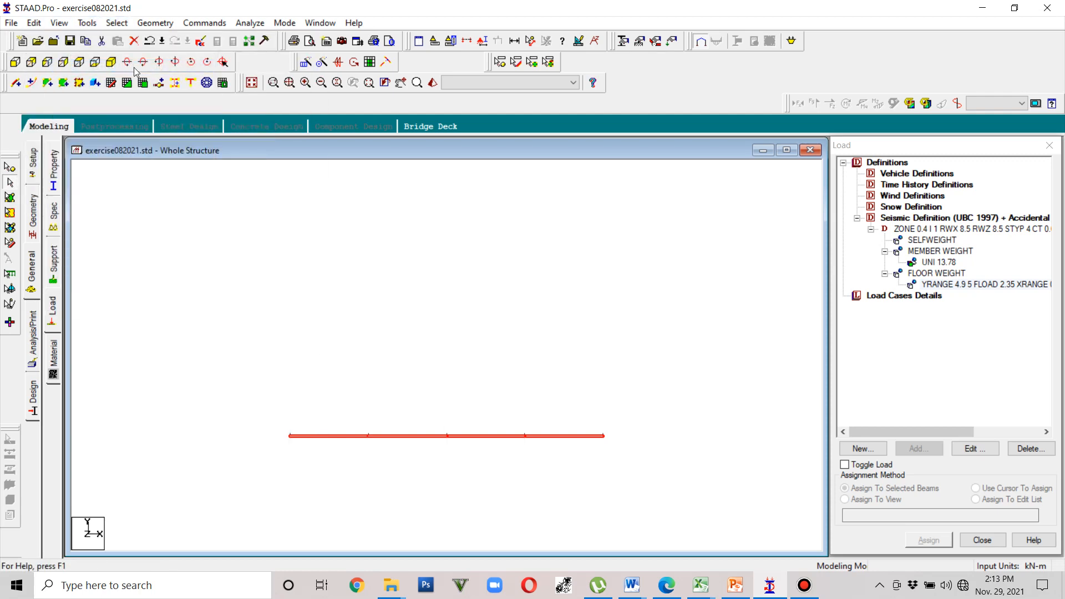
click(95, 62)
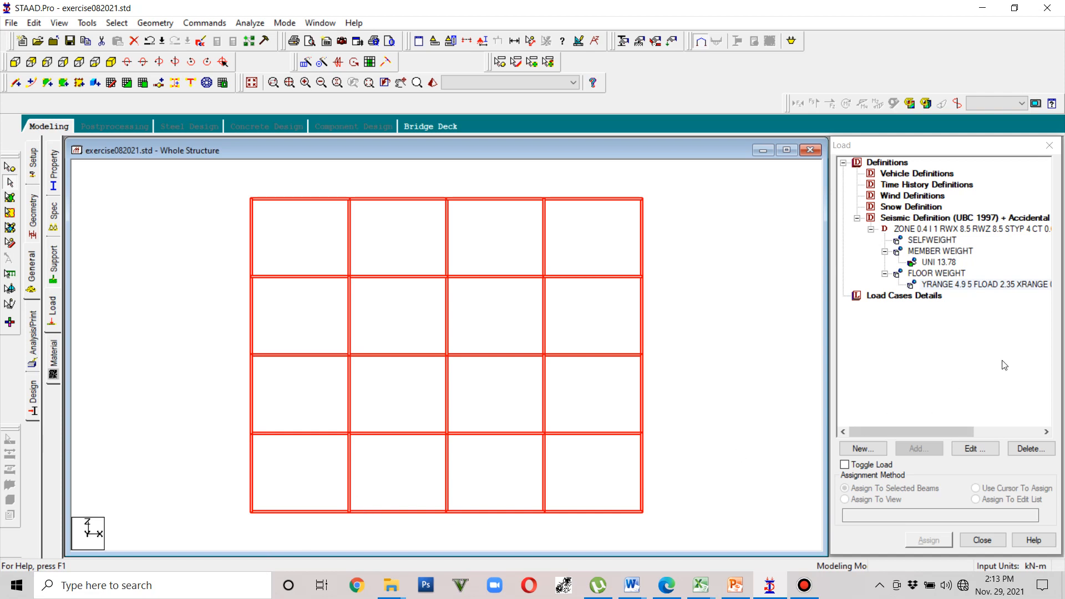
Step: Open the floor weight for editing, check the two near-edge corner nodes' coordinates, and set the X range maximum to 20 m
click(985, 286)
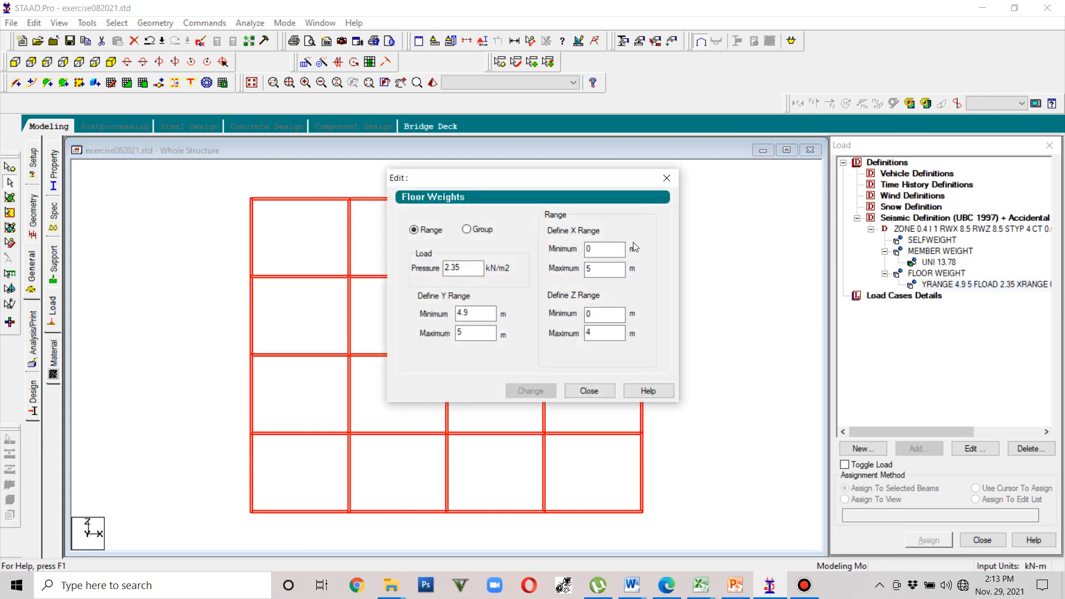
drag(632, 180, 917, 11)
click(10, 166)
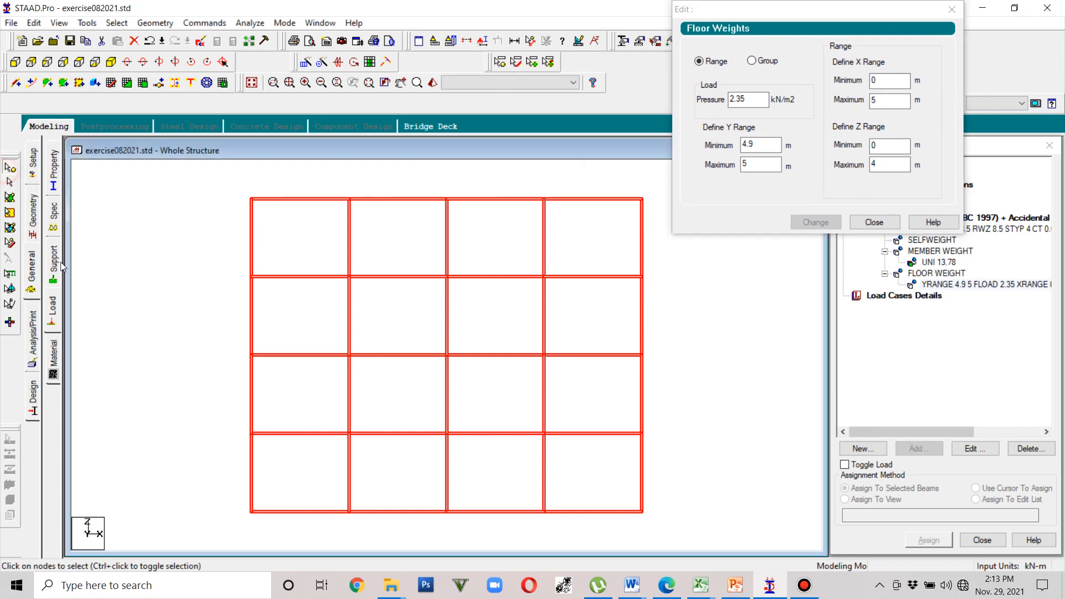
click(253, 513)
double_click(252, 512)
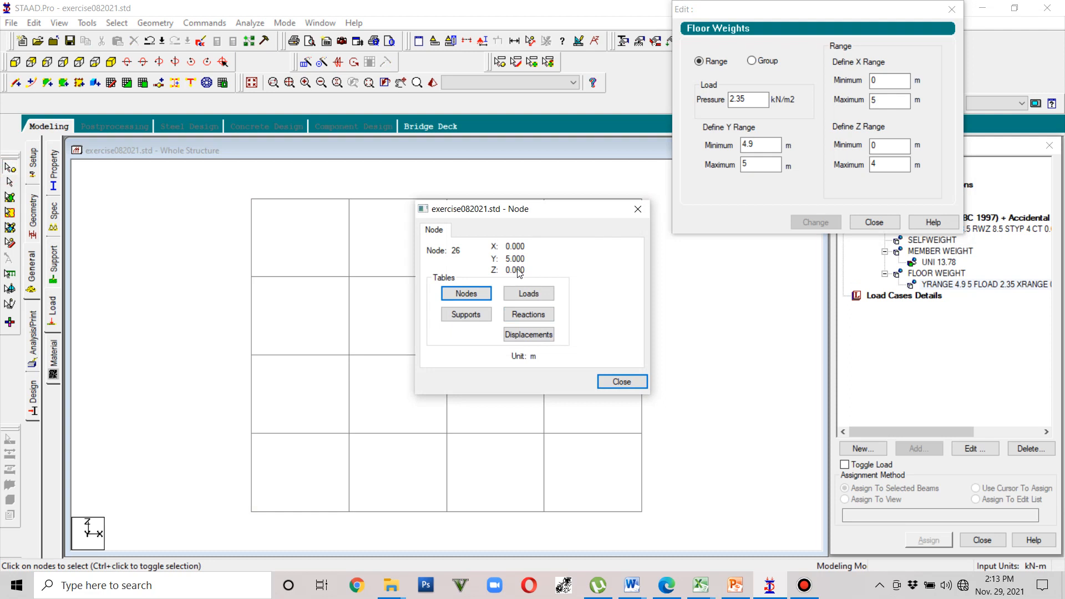
click(637, 209)
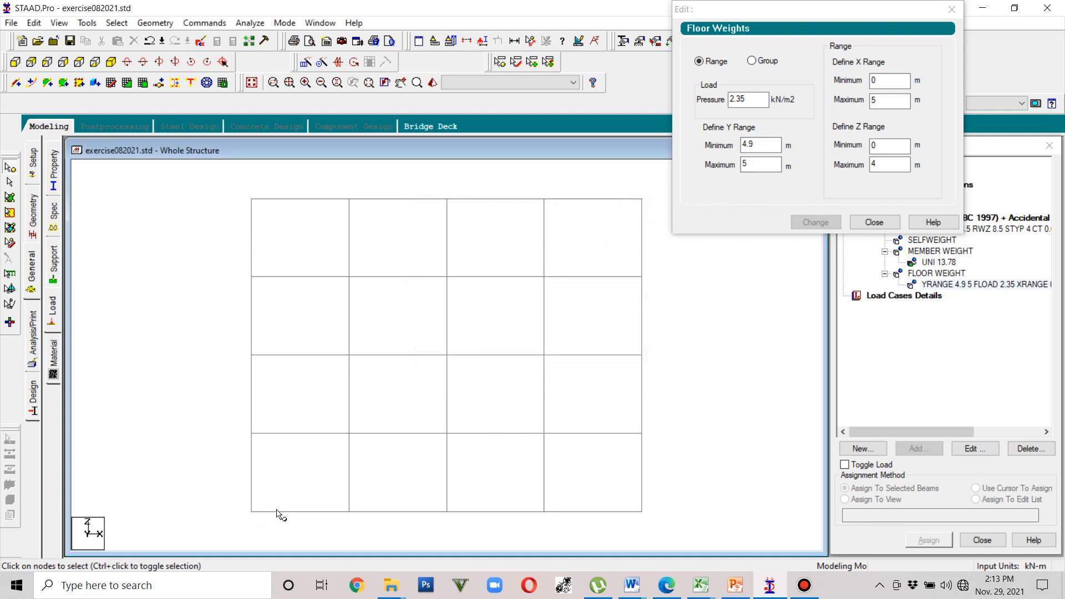
double_click(643, 514)
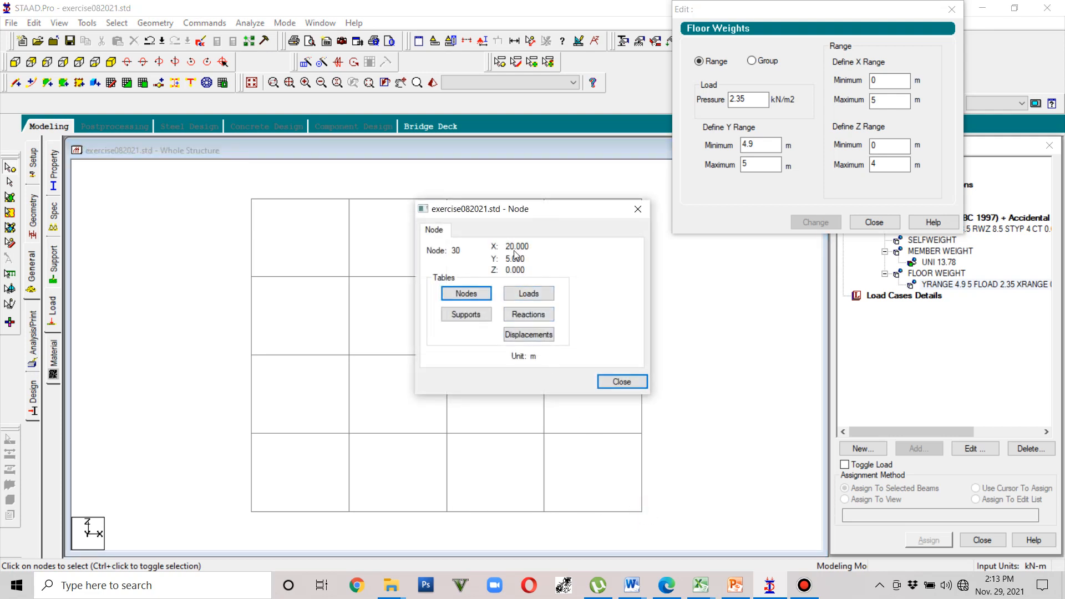
click(638, 209)
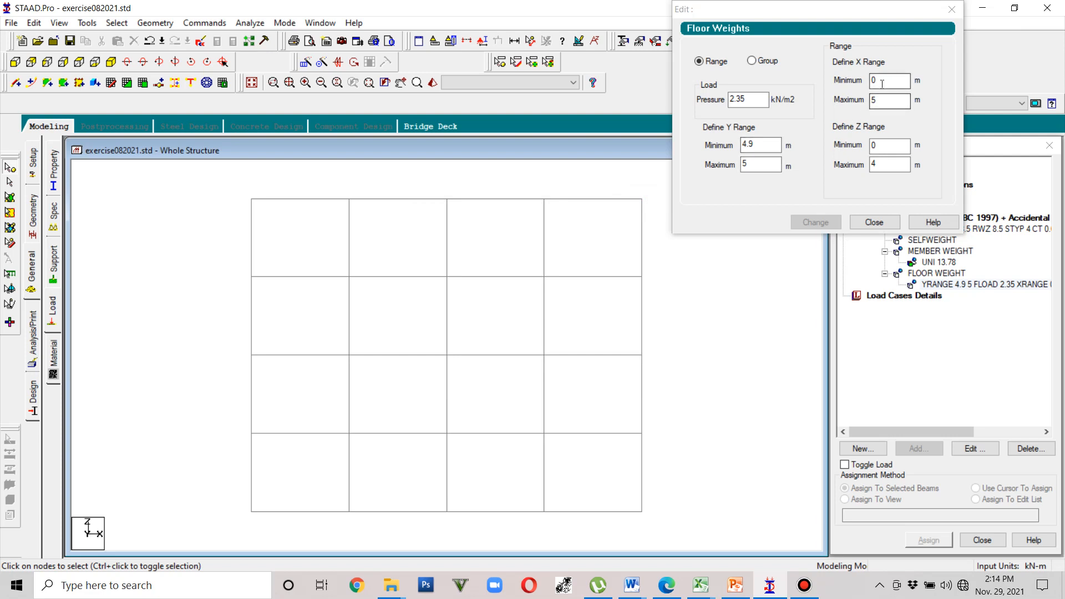
click(871, 101)
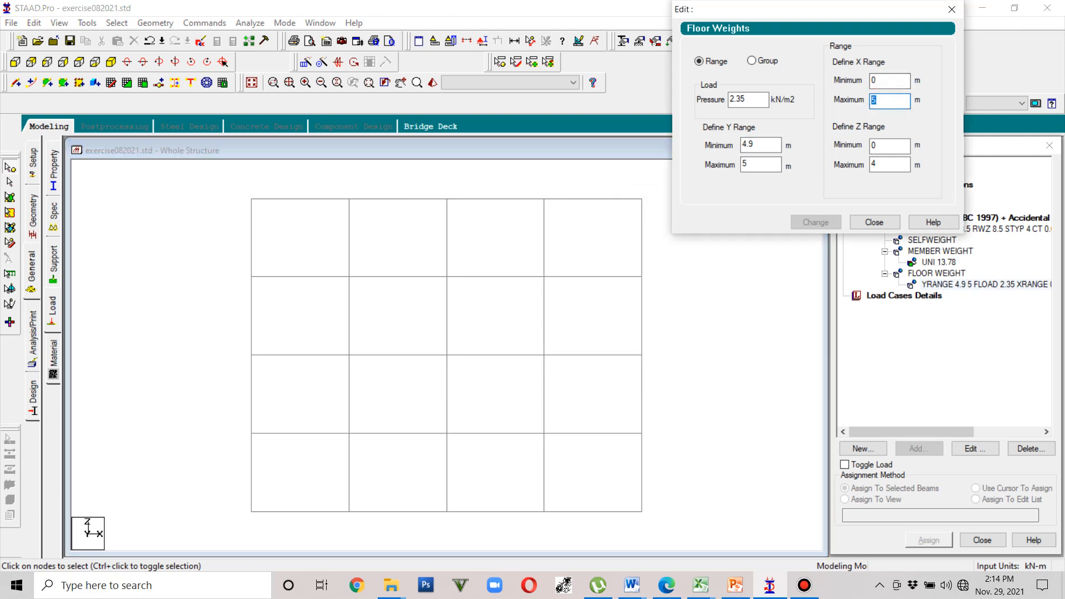
text(20)
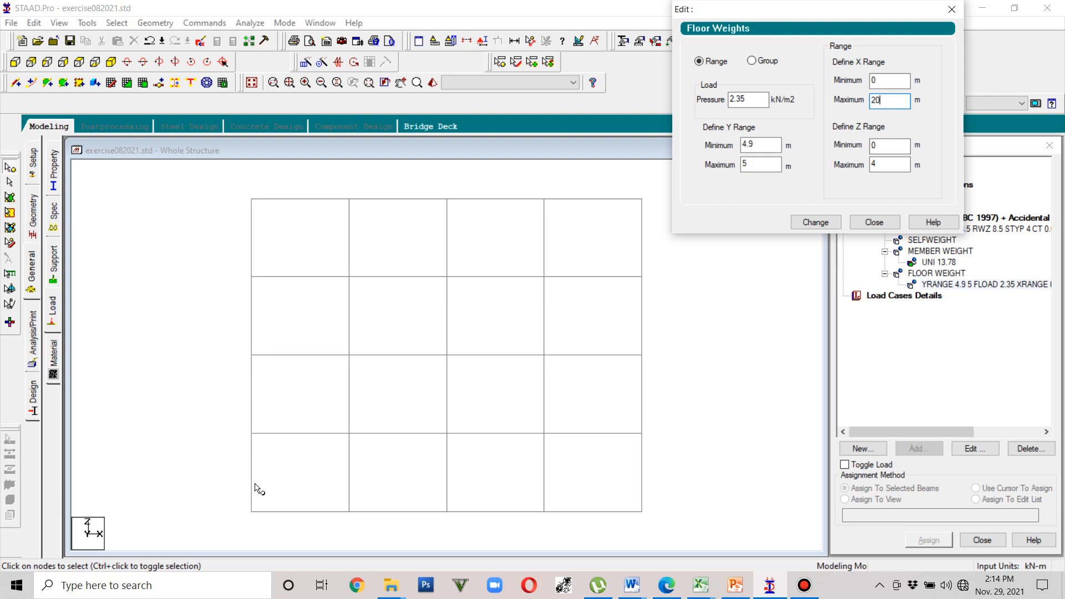
Step: Check the far Z corner node's coordinates, set the floor weight's Z range maximum to 16 m, and apply the change
double_click(252, 199)
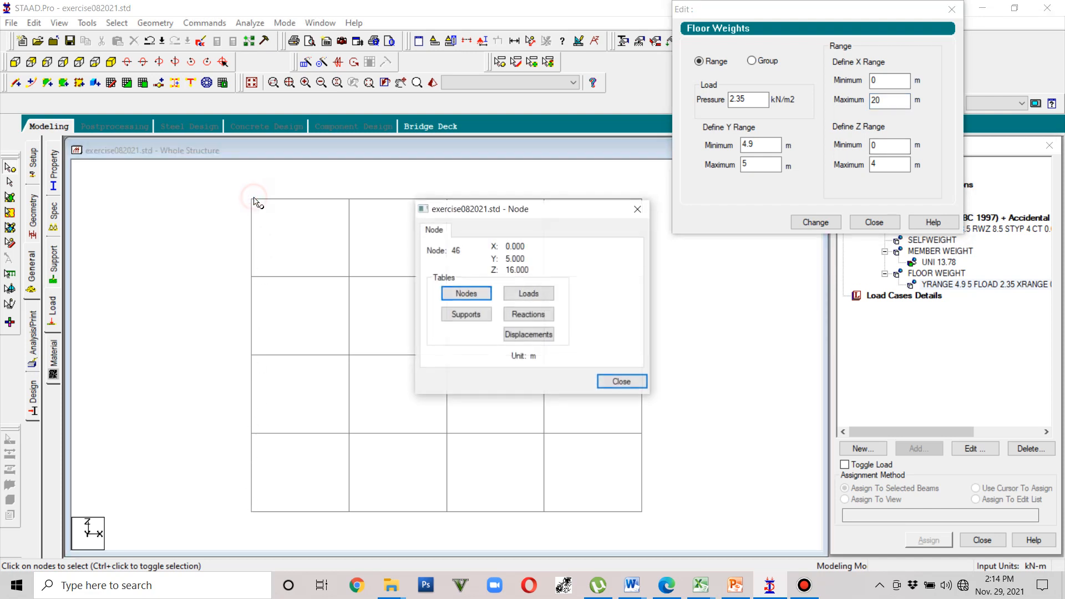
click(638, 209)
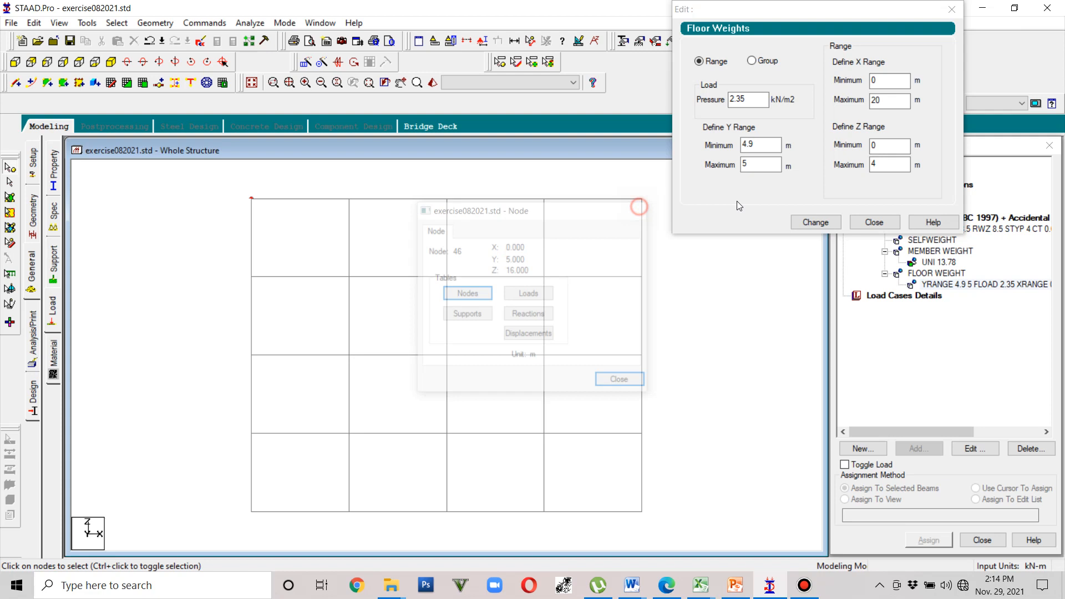
double_click(885, 165)
text(16)
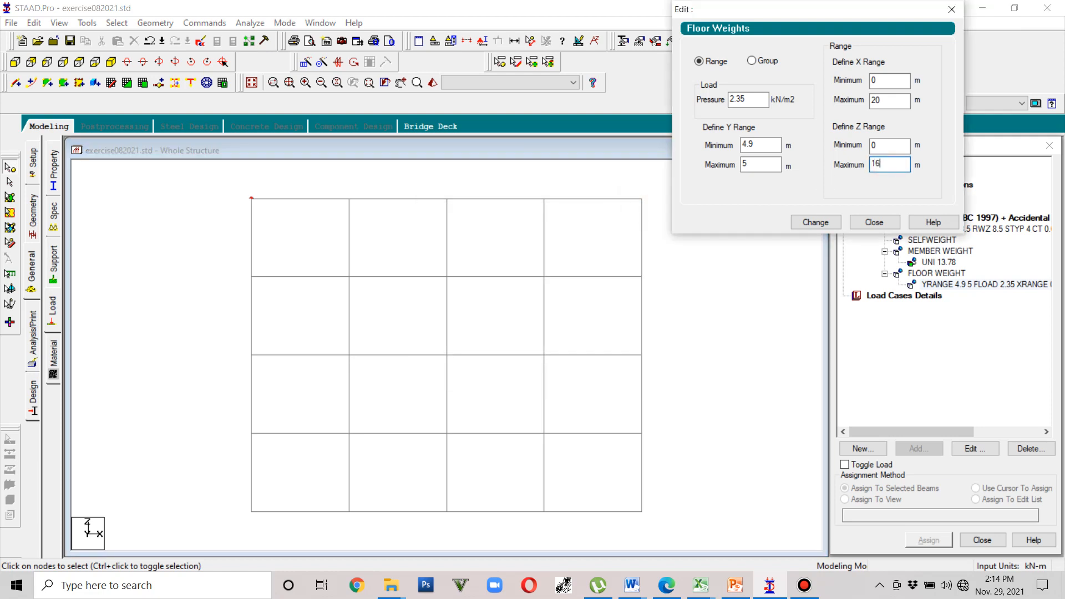
click(811, 223)
click(873, 223)
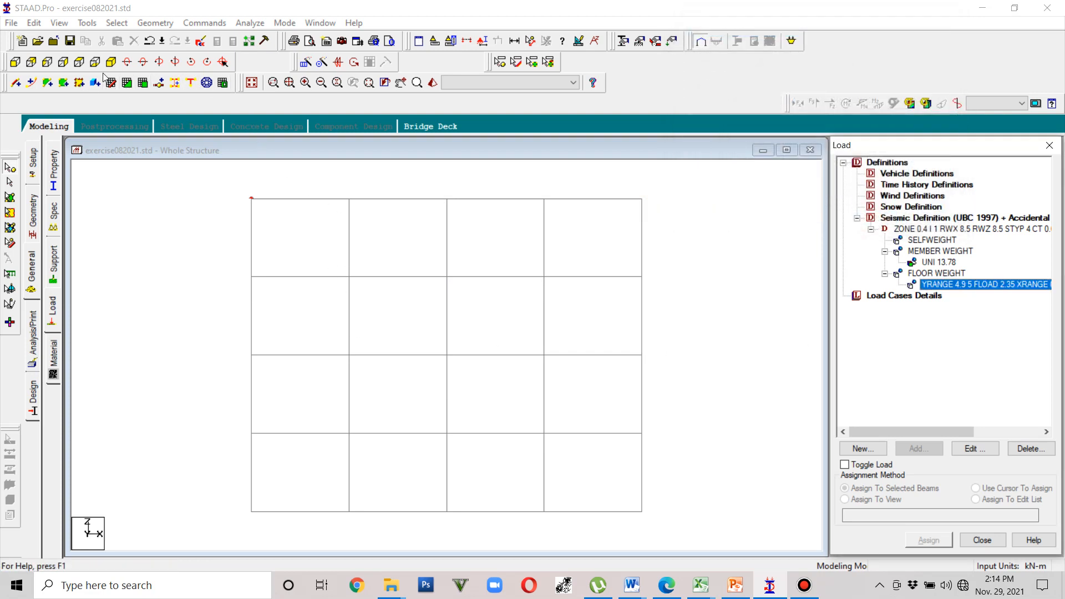
Step: Restore the whole structure, isolate the beams of the second level above the supports, and show them in plan view
click(251, 82)
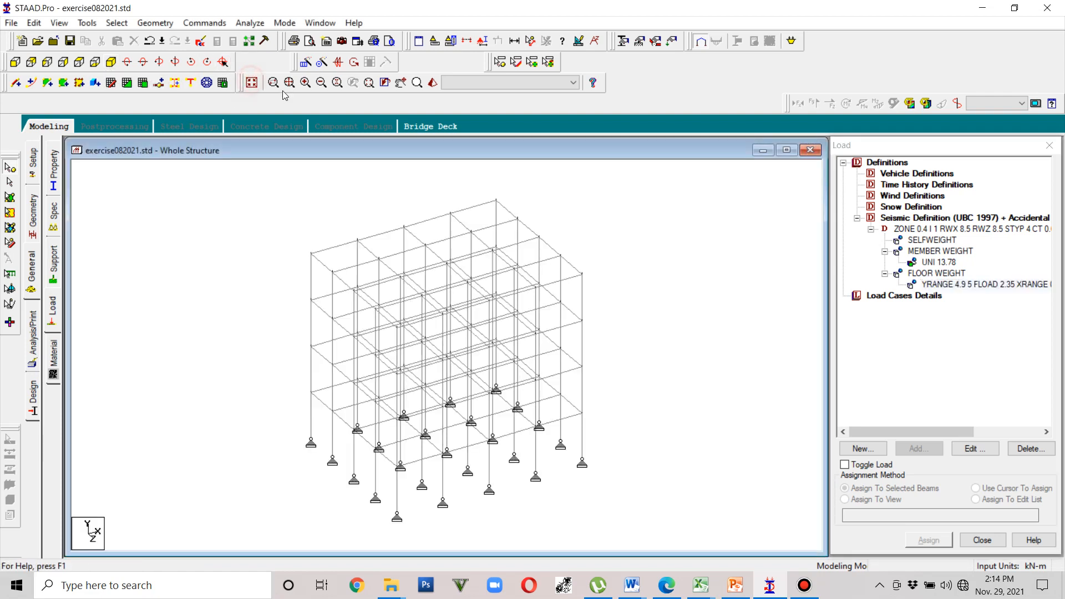
click(12, 67)
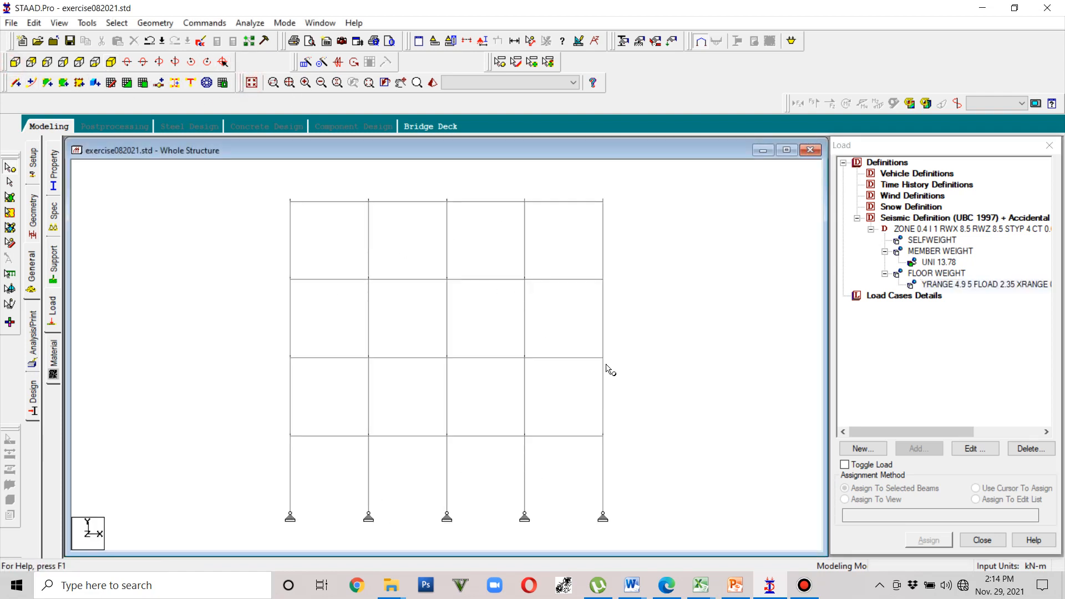
drag(643, 367, 225, 327)
click(642, 368)
drag(643, 368, 239, 334)
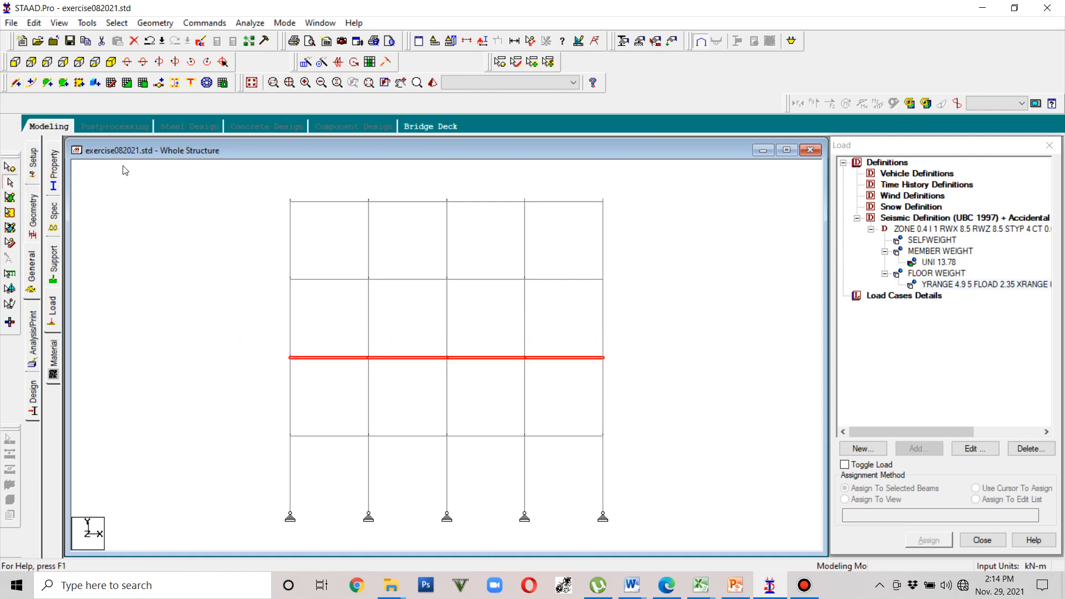
click(49, 23)
click(113, 65)
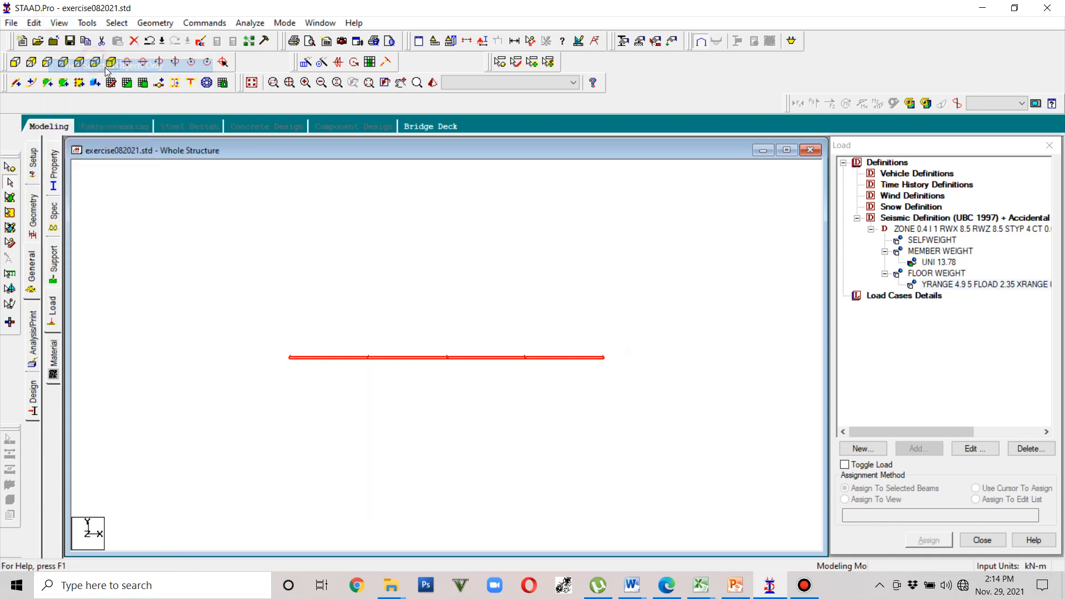
click(95, 62)
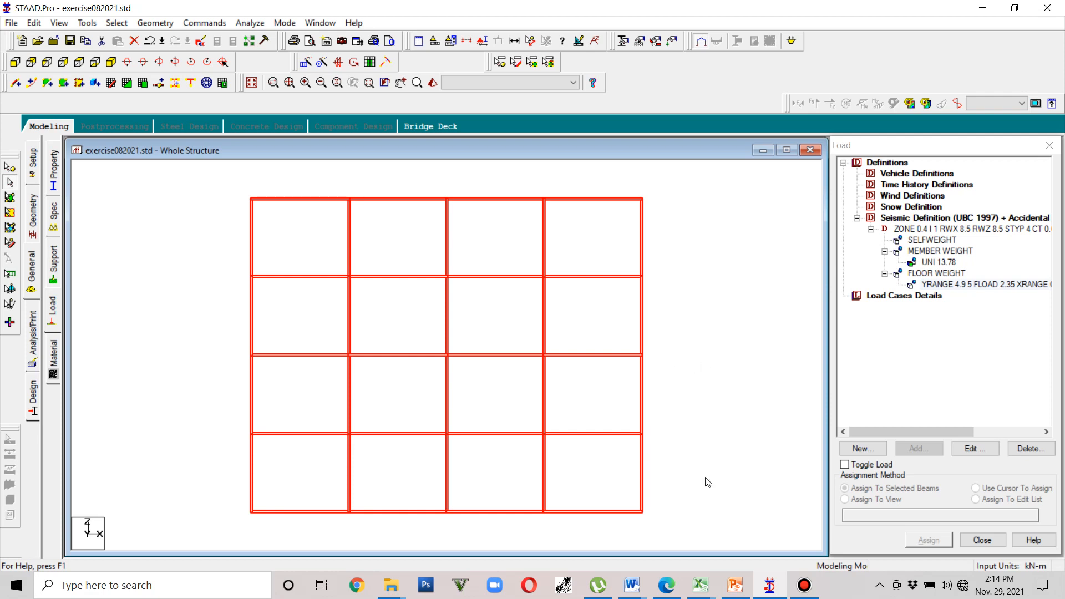
Step: Select the four beams enclosing the panel in the third X bay and second Z bay, and accept the auto save
click(485, 414)
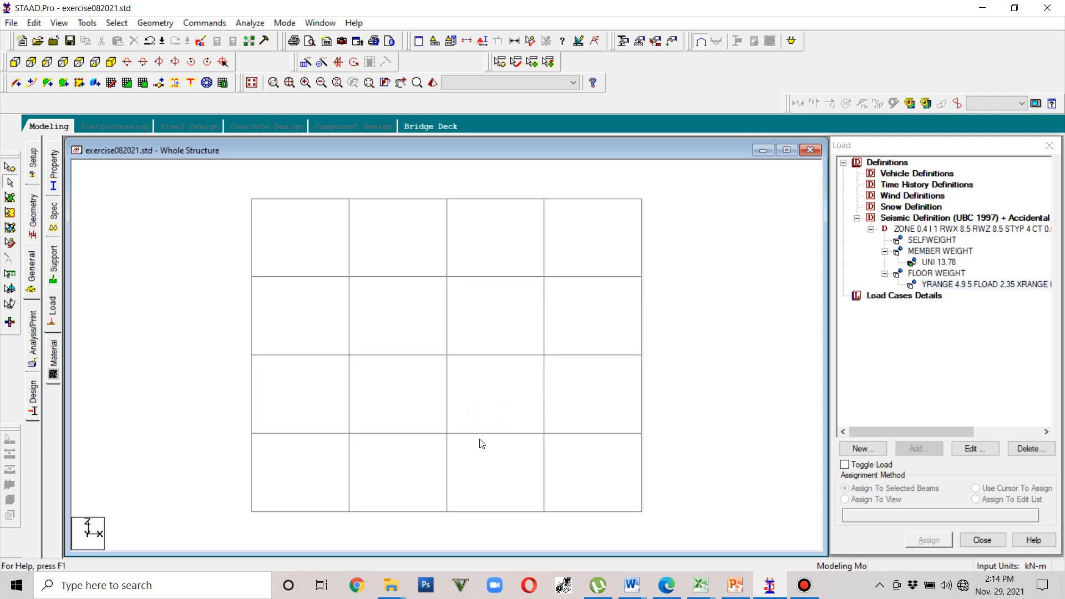
click(485, 433)
click(447, 424)
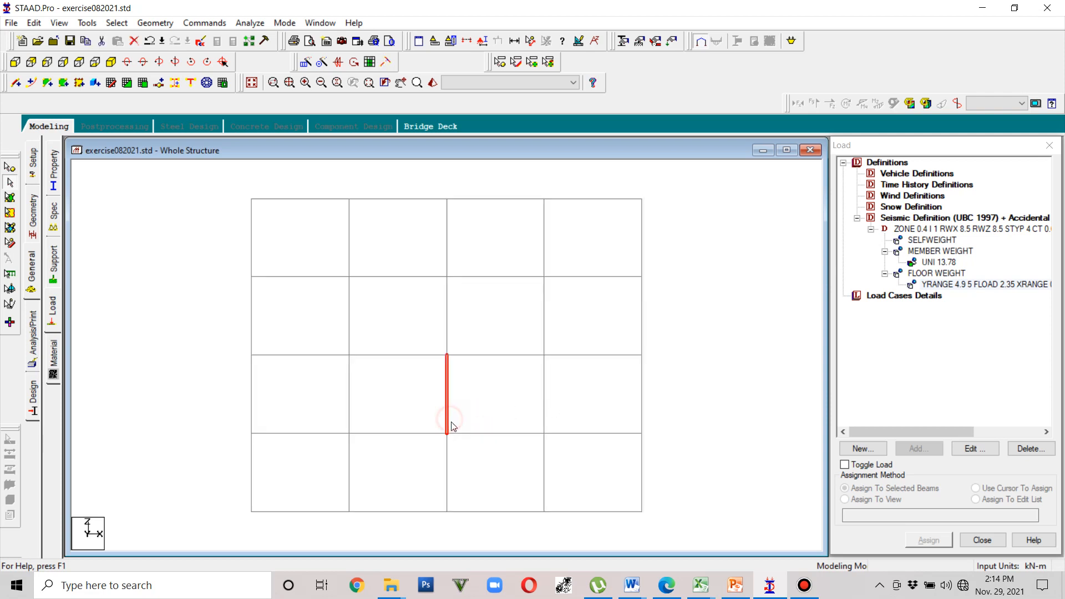
ctrl+click(471, 433)
ctrl+click(544, 422)
ctrl+click(510, 355)
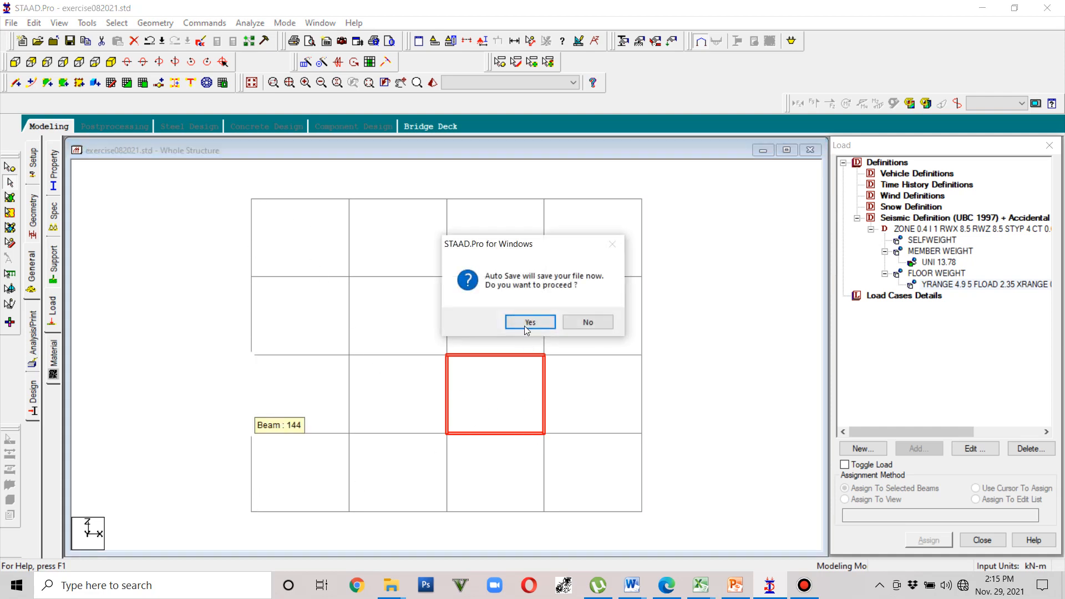
click(526, 326)
click(447, 309)
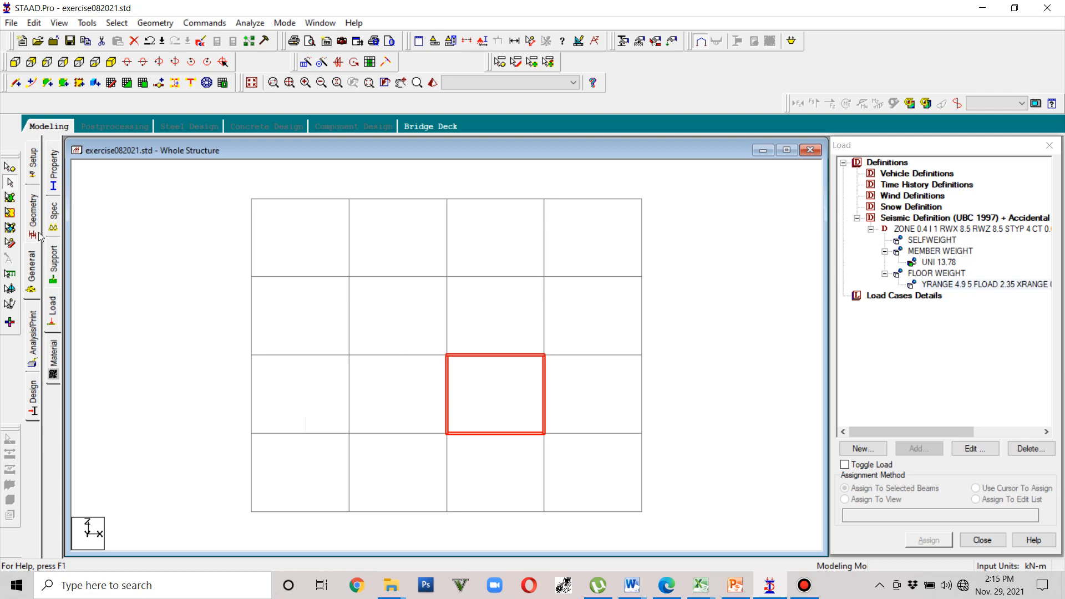
Step: Inspect the second level's node coordinates at the origin corner, the middle of the far Z edge, and the far Z corner opposite the origin
click(10, 167)
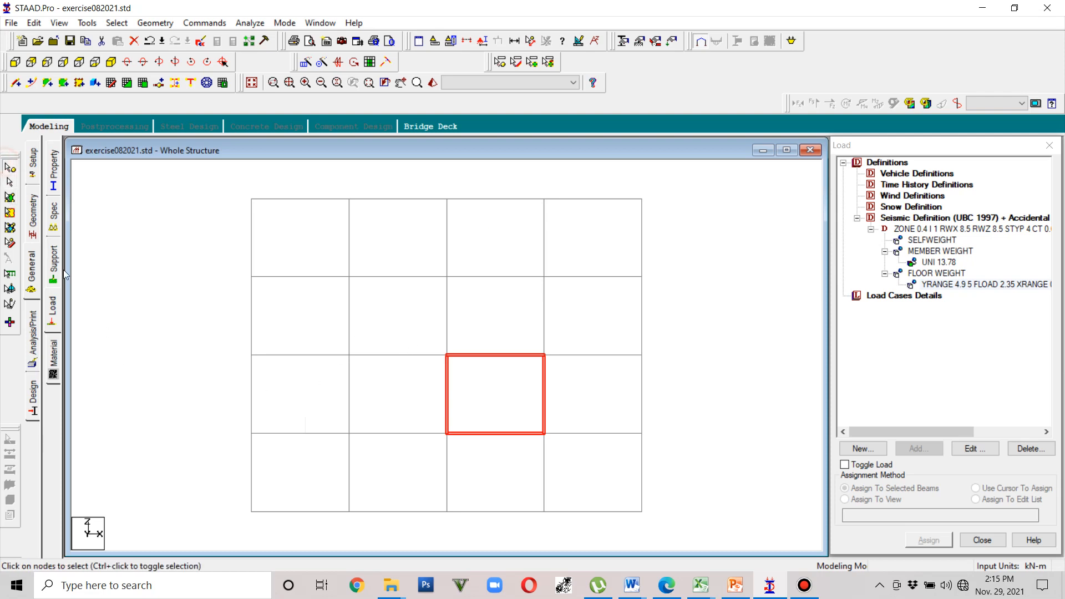
double_click(251, 512)
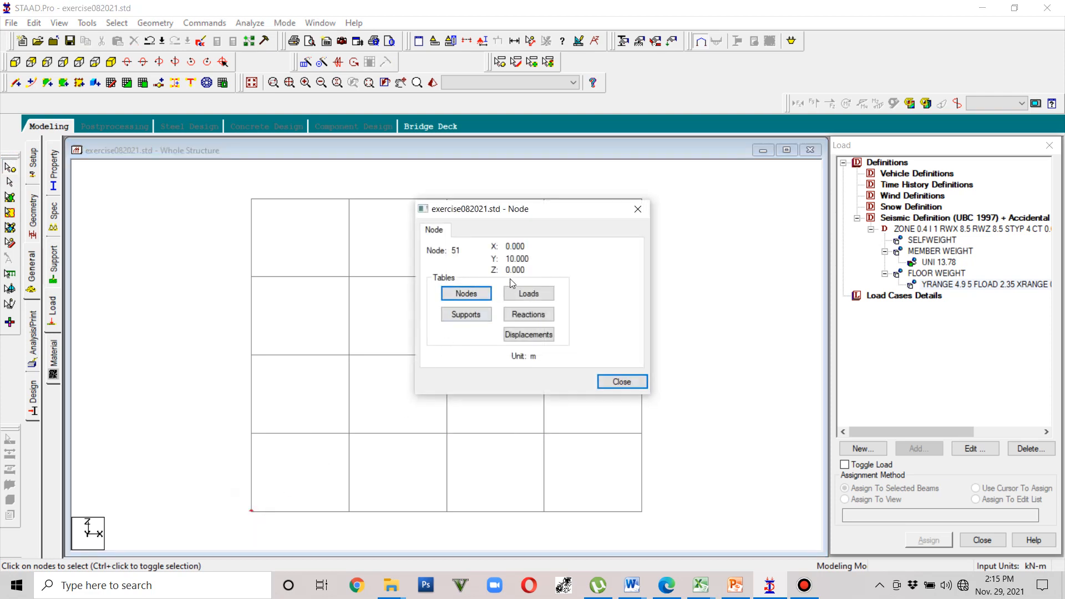
click(638, 209)
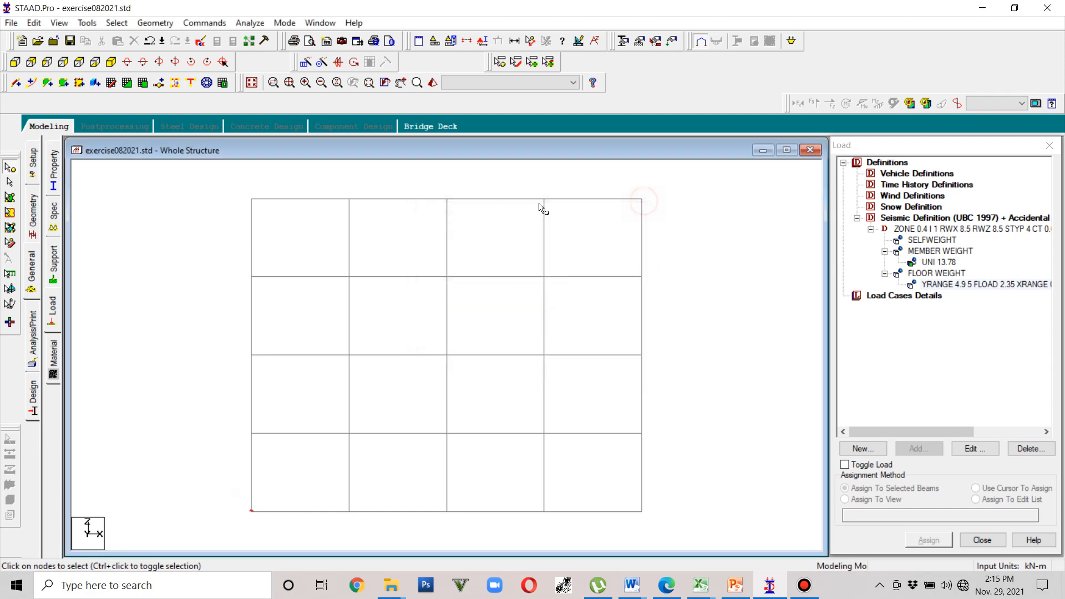
double_click(448, 199)
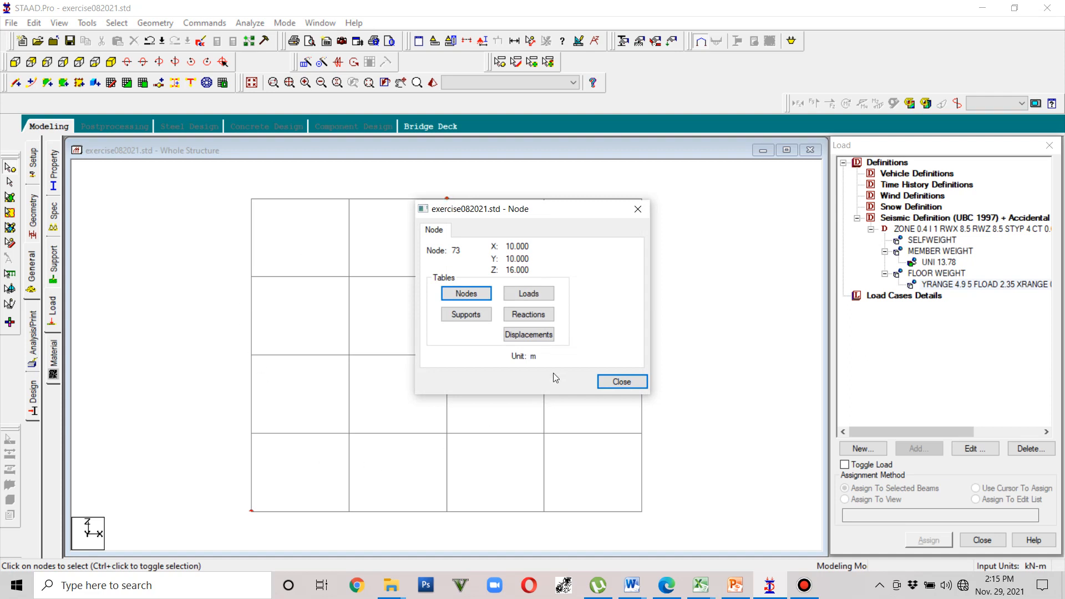
click(639, 211)
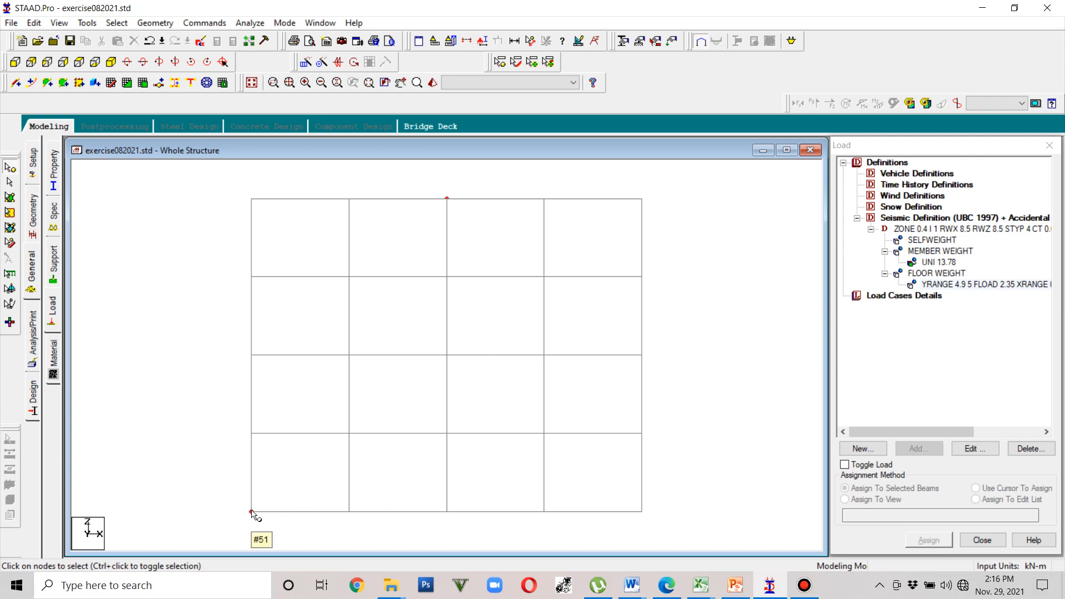
double_click(253, 199)
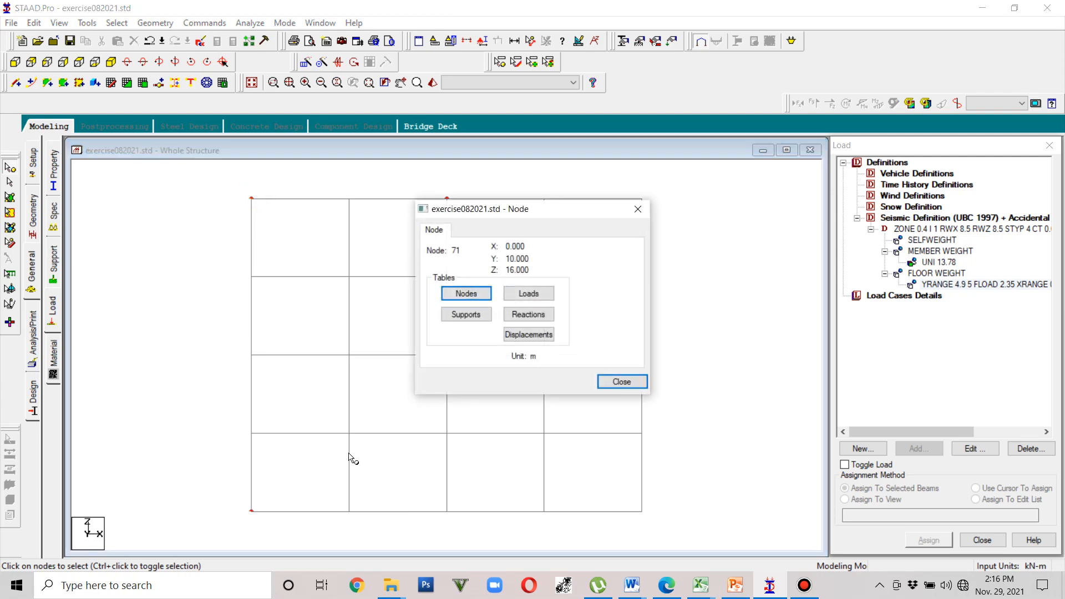
click(638, 210)
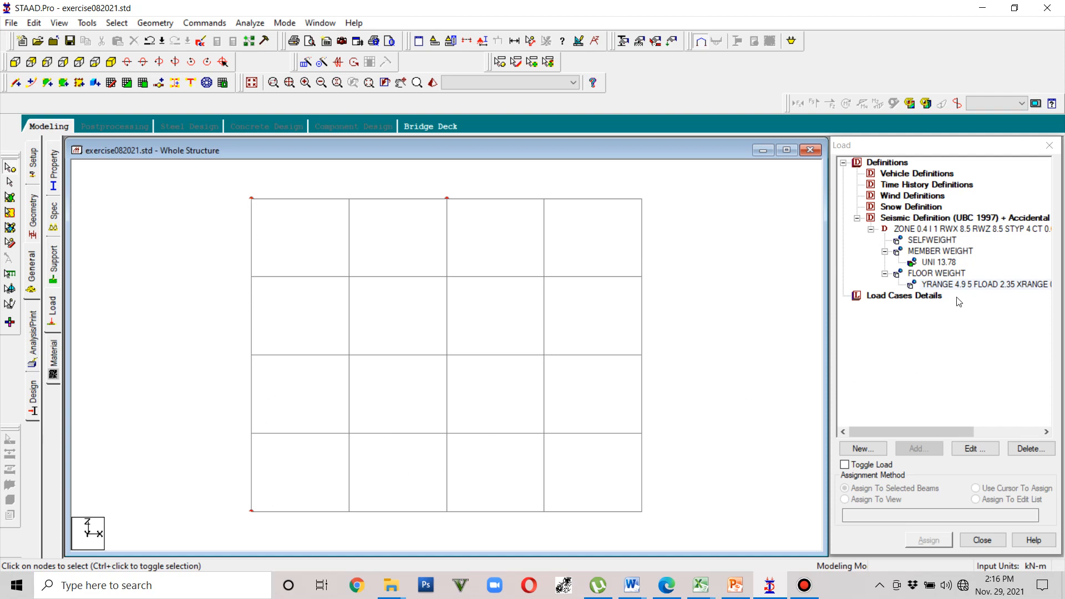
Step: Start a new seismic floor weight with a pressure of 2.35 kN/m2 and a Y range of 4.9 to 5 m
click(945, 274)
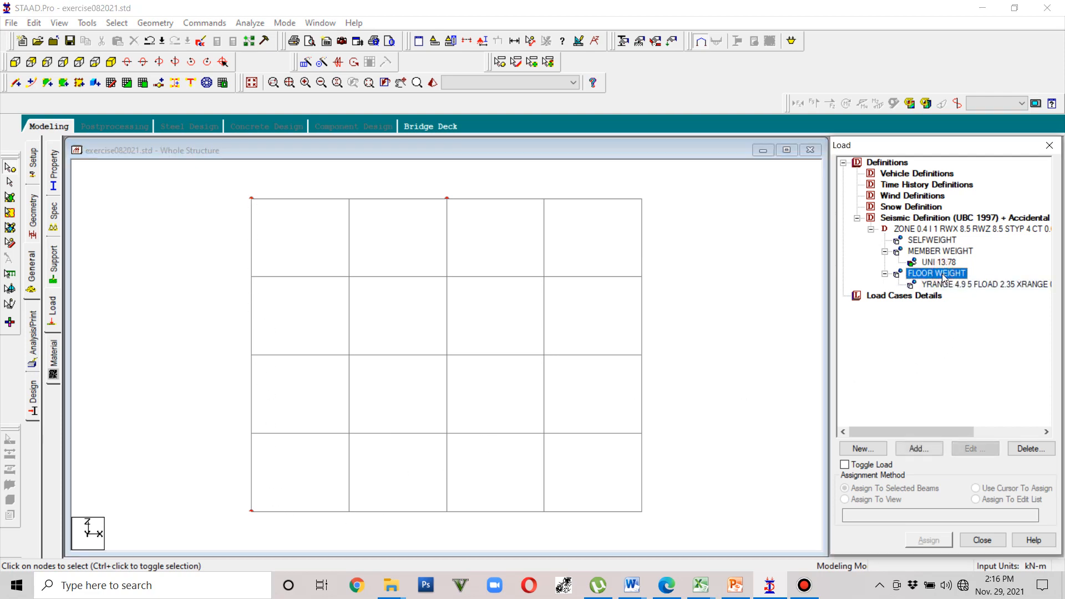
click(919, 448)
click(458, 269)
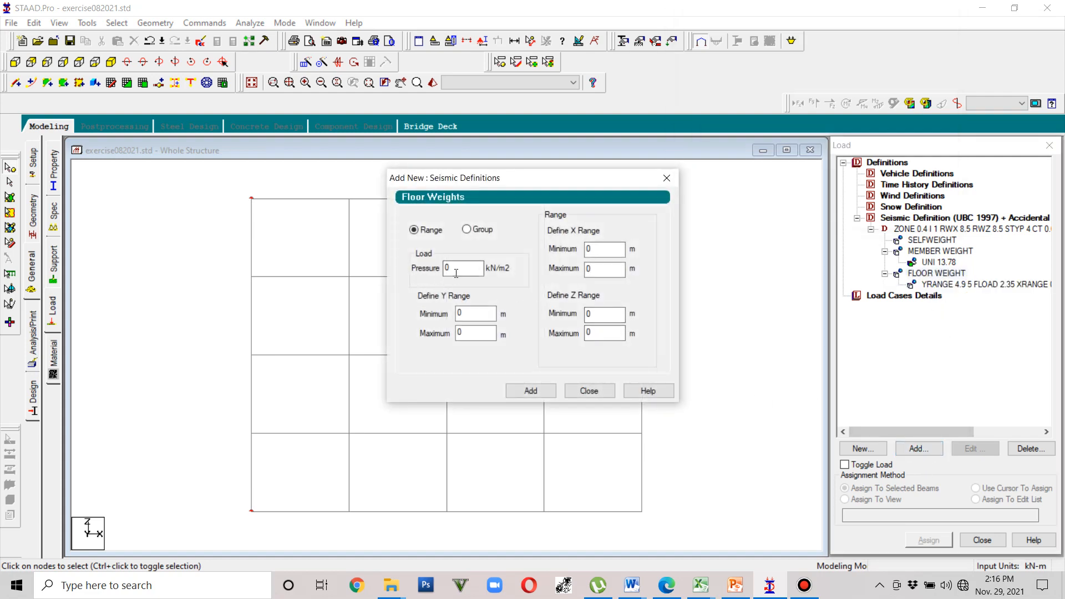
text(2.35)
click(468, 313)
click(479, 334)
key(BackSpace)
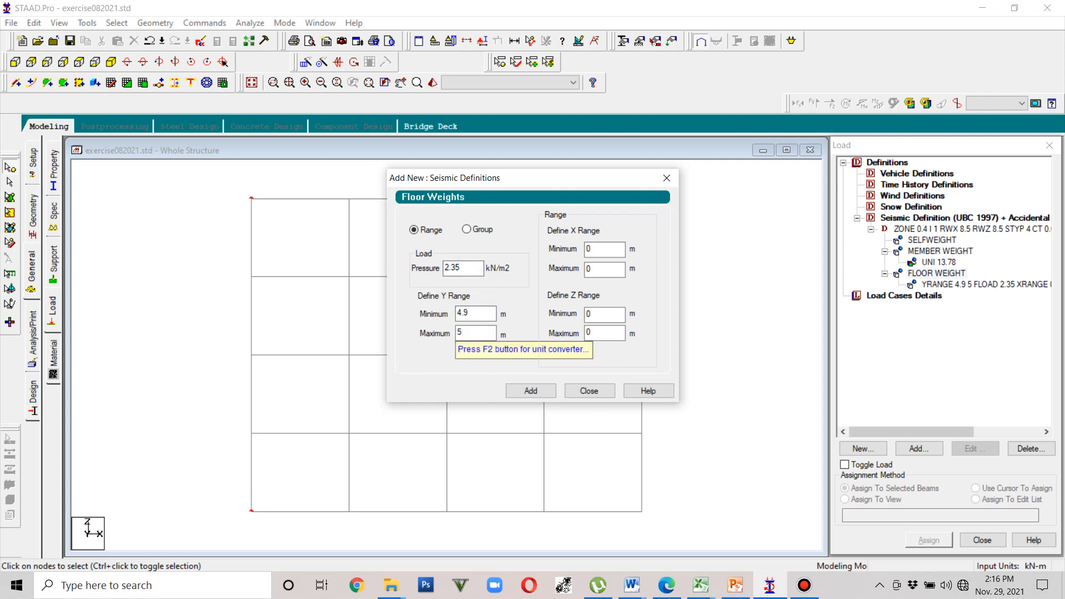
text(5)
Step: Set the floor weight's X range to 0 to 10 m and Z range to 0 to 16 m, and add it
click(606, 250)
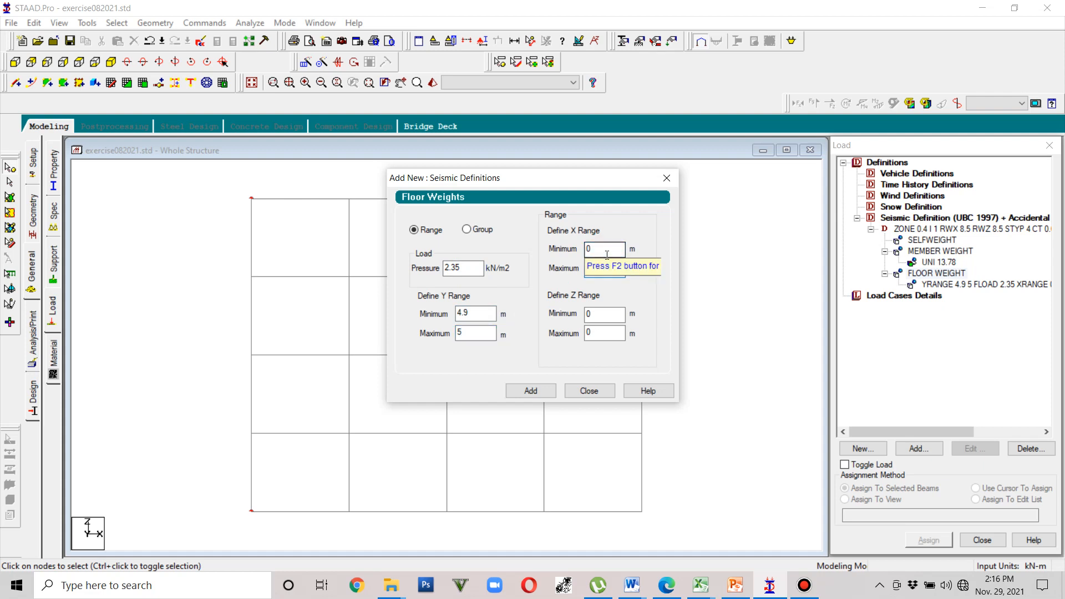
key(Tab)
text(10)
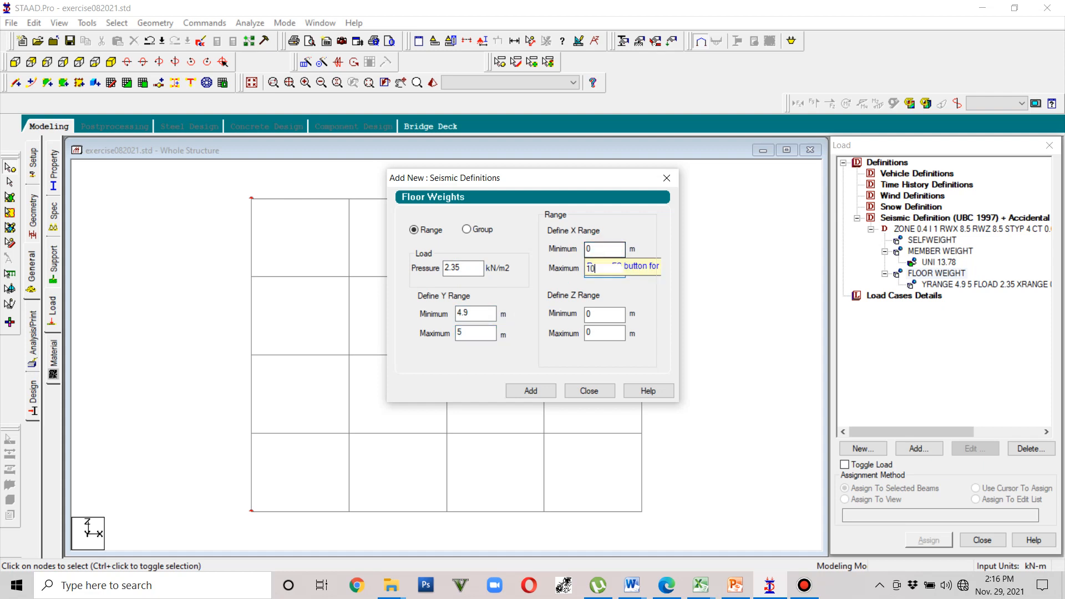
click(593, 315)
text(0)
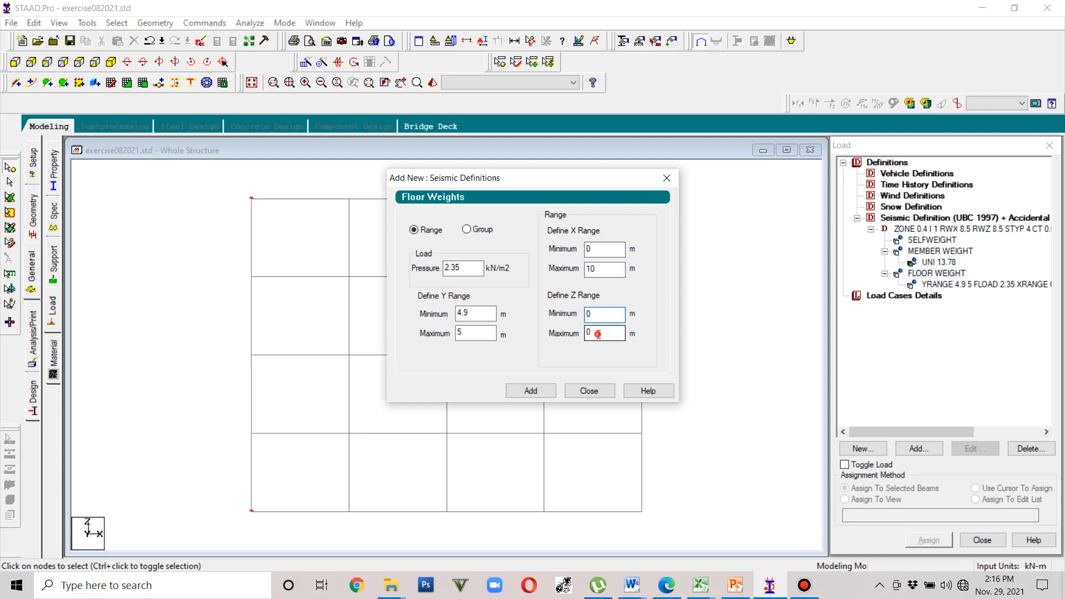
click(599, 332)
text(0)
key(BackSpace)
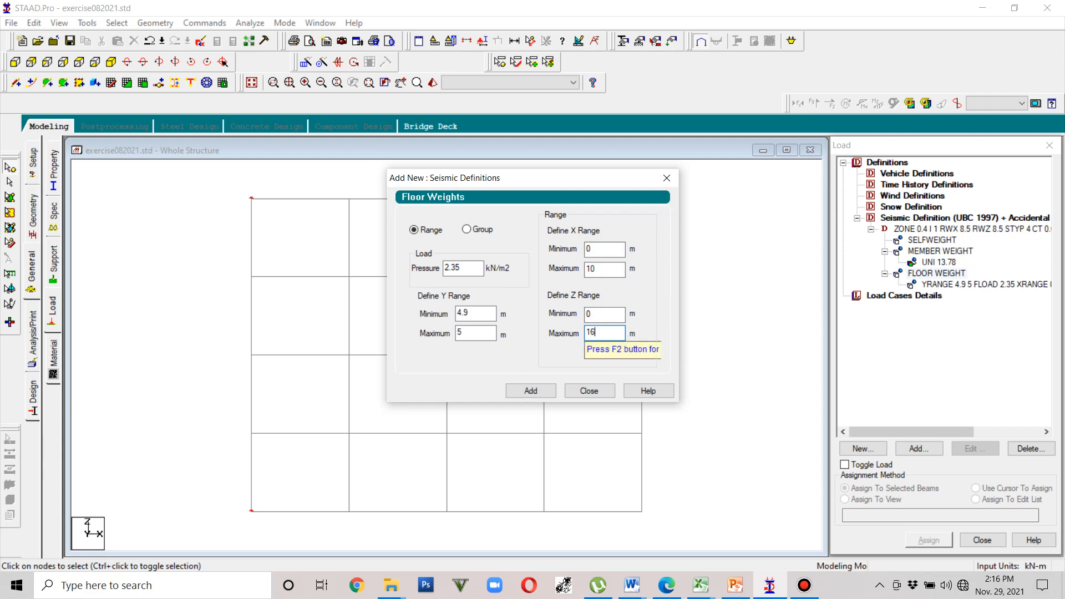
text(16)
click(531, 390)
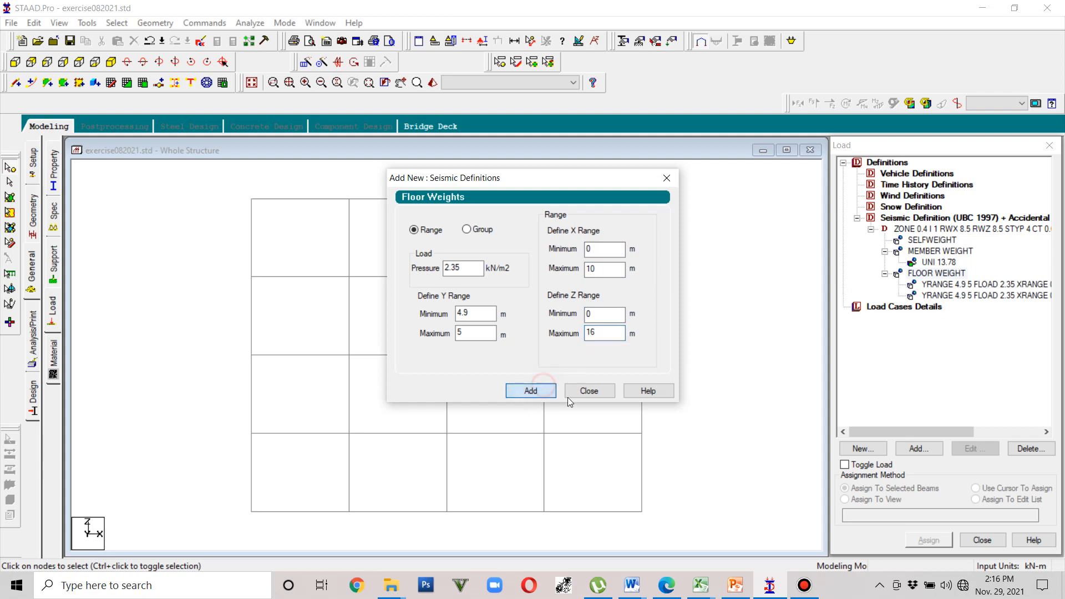
click(588, 392)
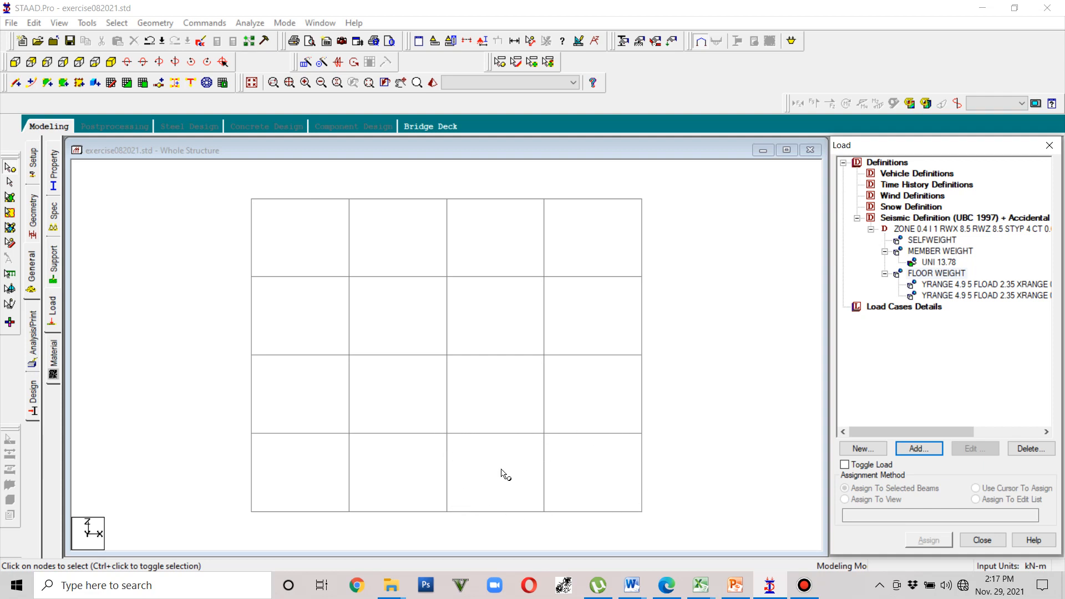
Step: Inspect the node coordinates at the middle and far X corner of the Z-origin edge, and one Z bay in from the edge's middle
double_click(448, 511)
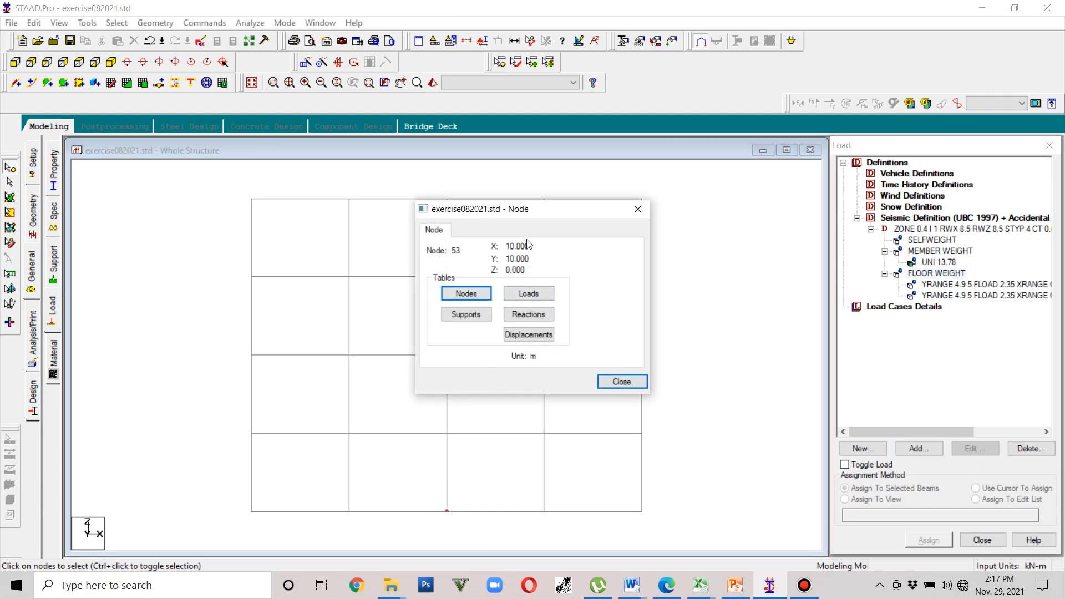
click(631, 208)
double_click(643, 510)
click(645, 213)
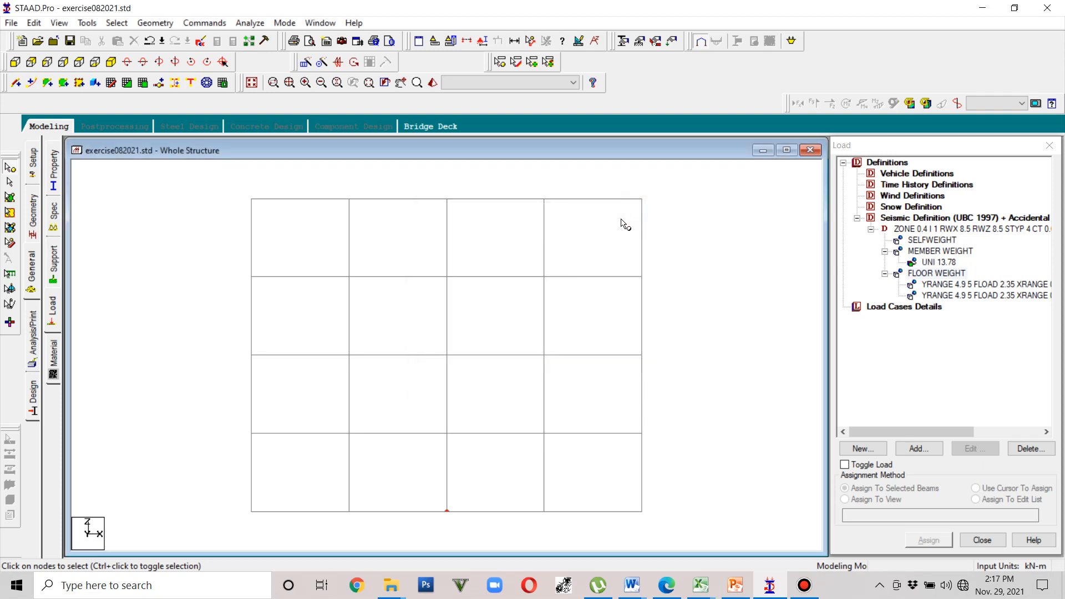
double_click(448, 510)
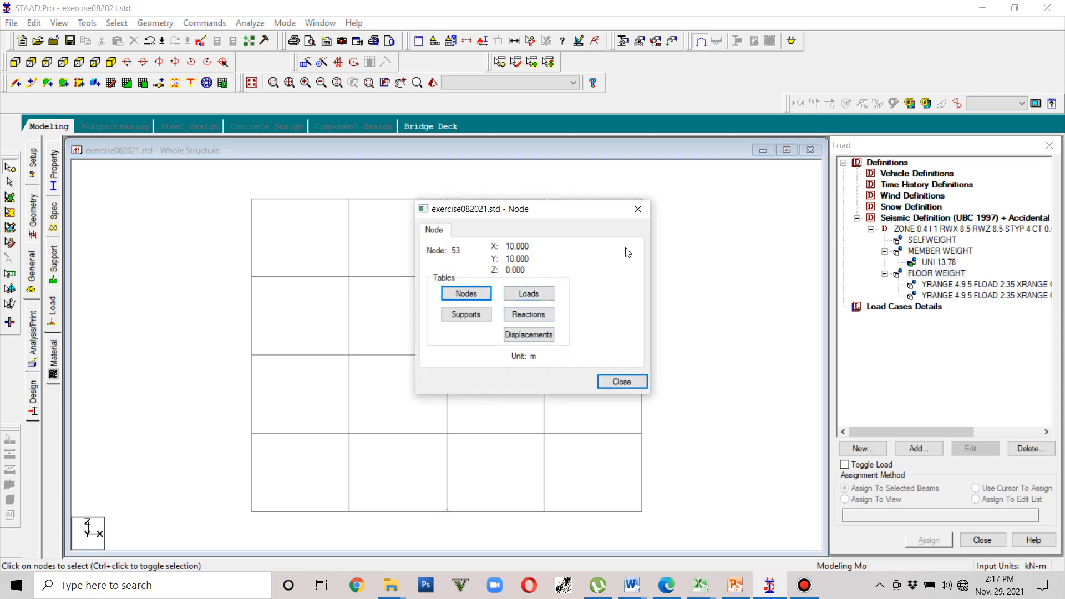
click(638, 210)
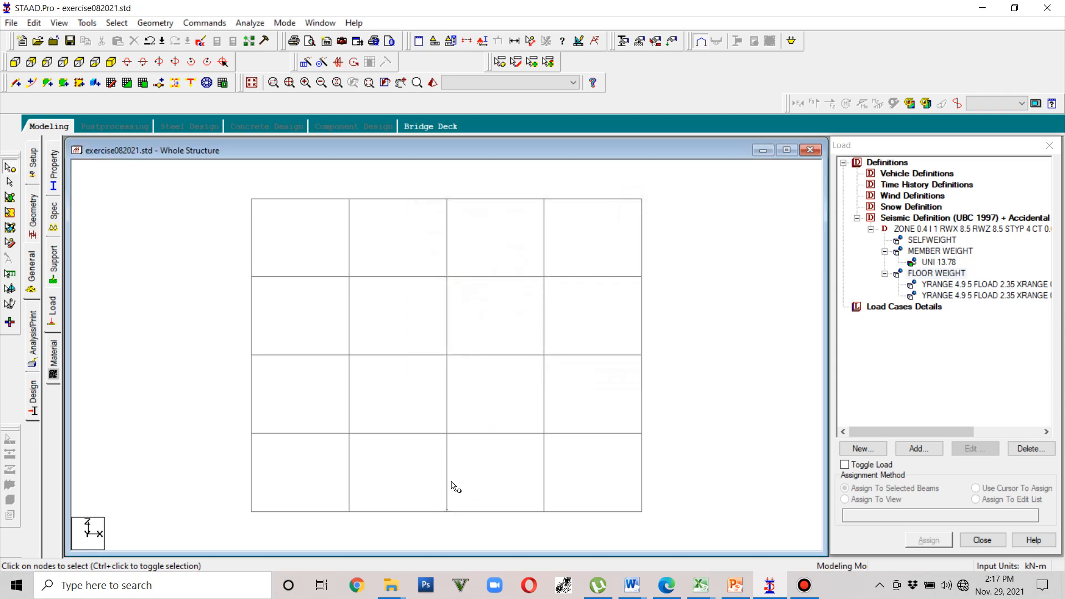
double_click(448, 434)
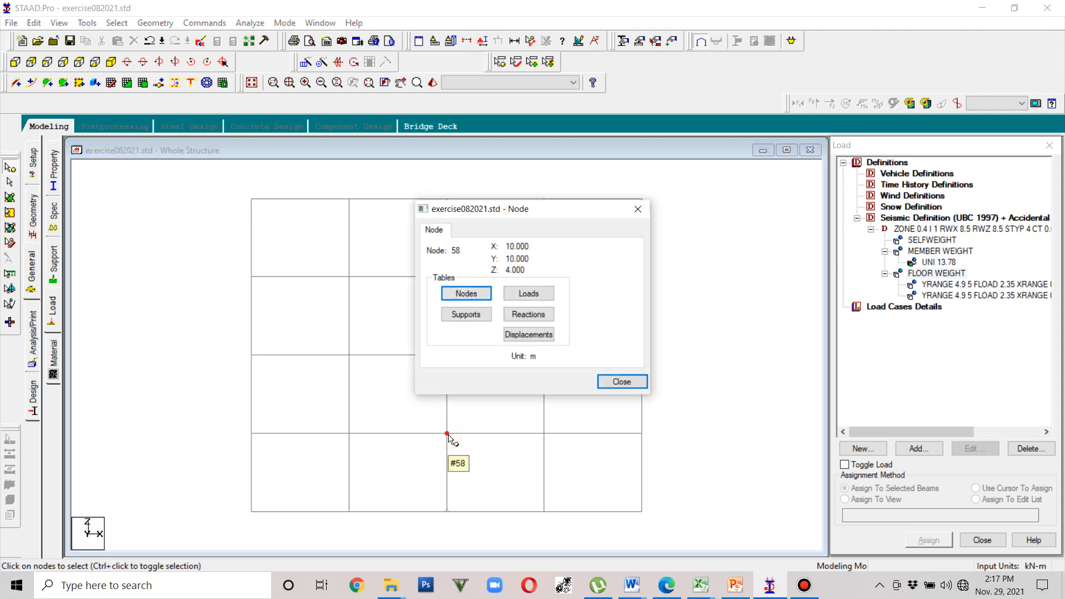
click(638, 209)
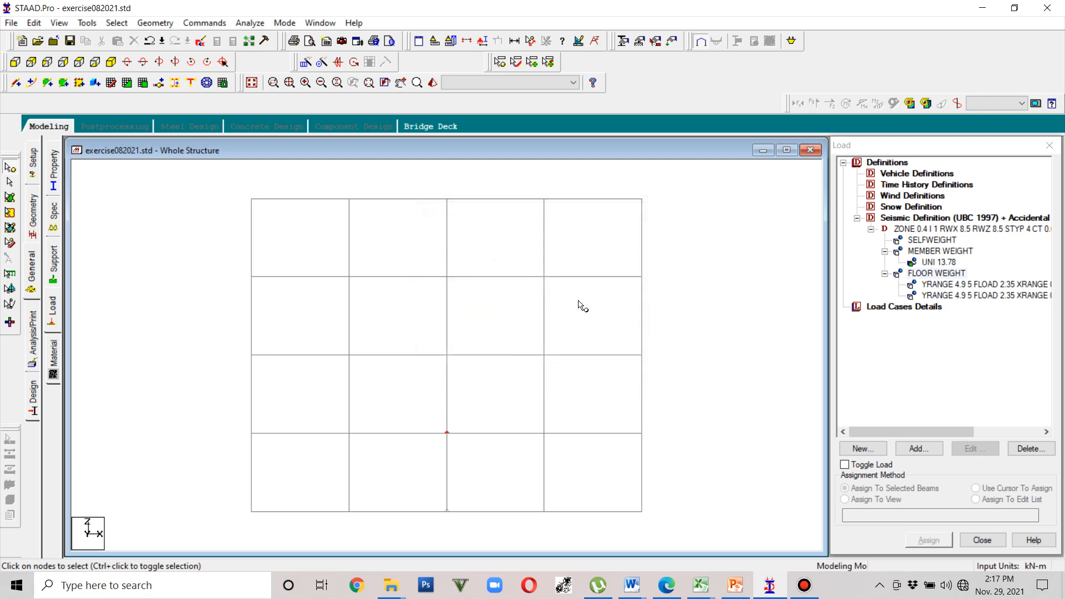
Step: Start another floor weight with an X range of 10 to 20 m and a Z range of 0 to 4 m
click(959, 276)
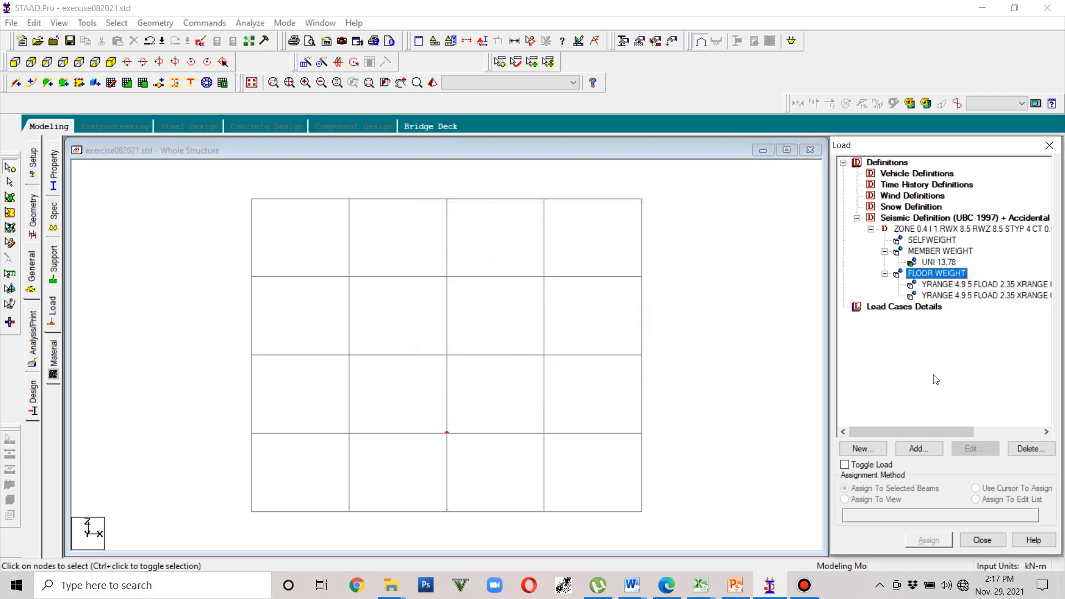
click(925, 450)
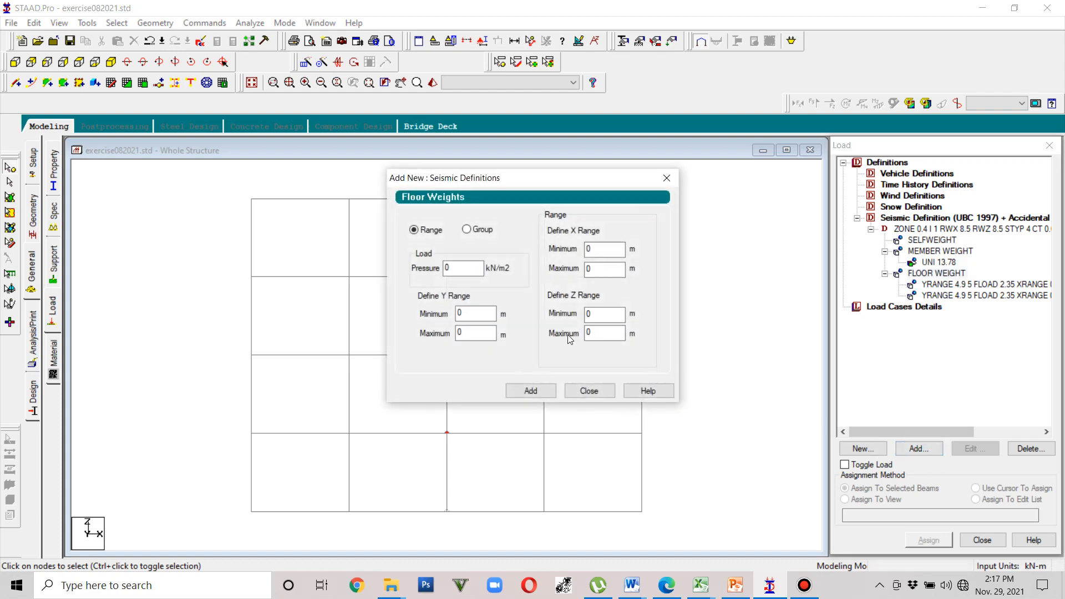
double_click(587, 250)
text(1)
double_click(587, 269)
double_click(609, 315)
double_click(605, 333)
Step: Set the new floor weight's Y range to 9.9 to 10 m and pressure to 2.35 kN/m2, and add it
double_click(471, 313)
text(4.9)
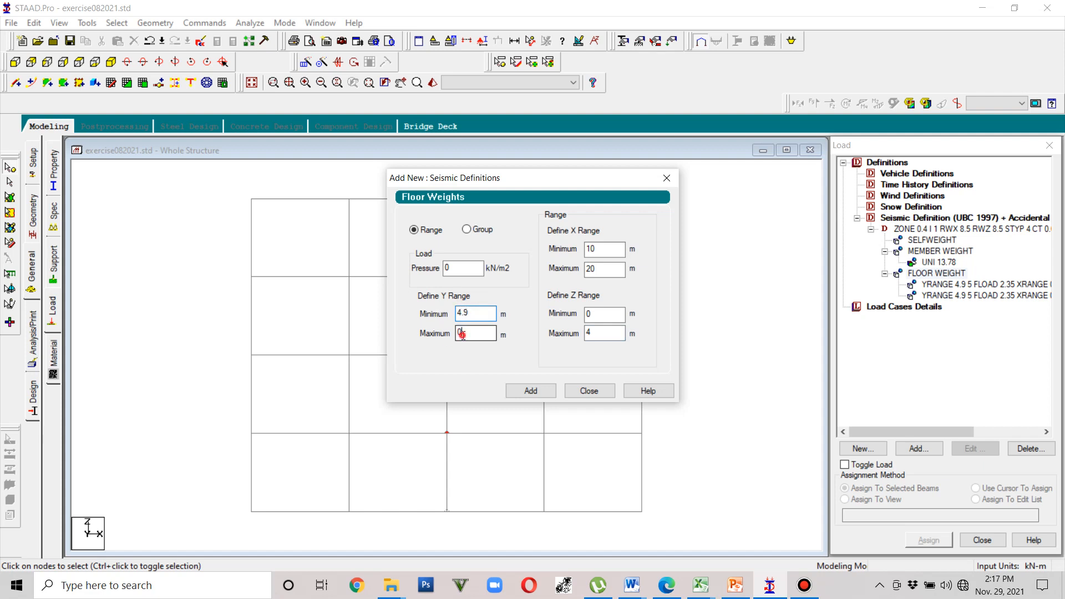
click(459, 334)
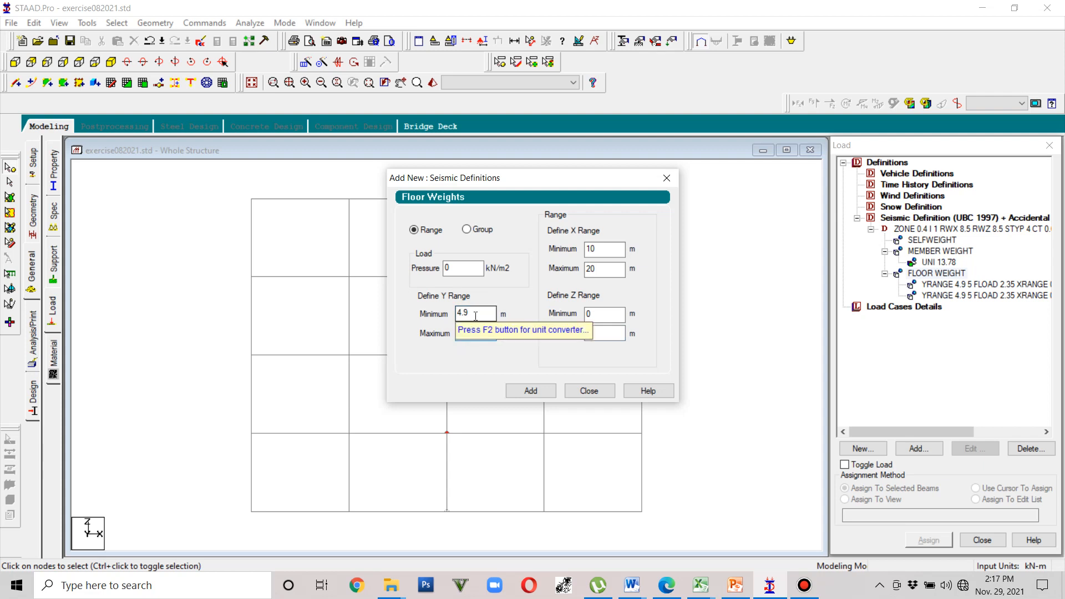
drag(469, 333, 447, 335)
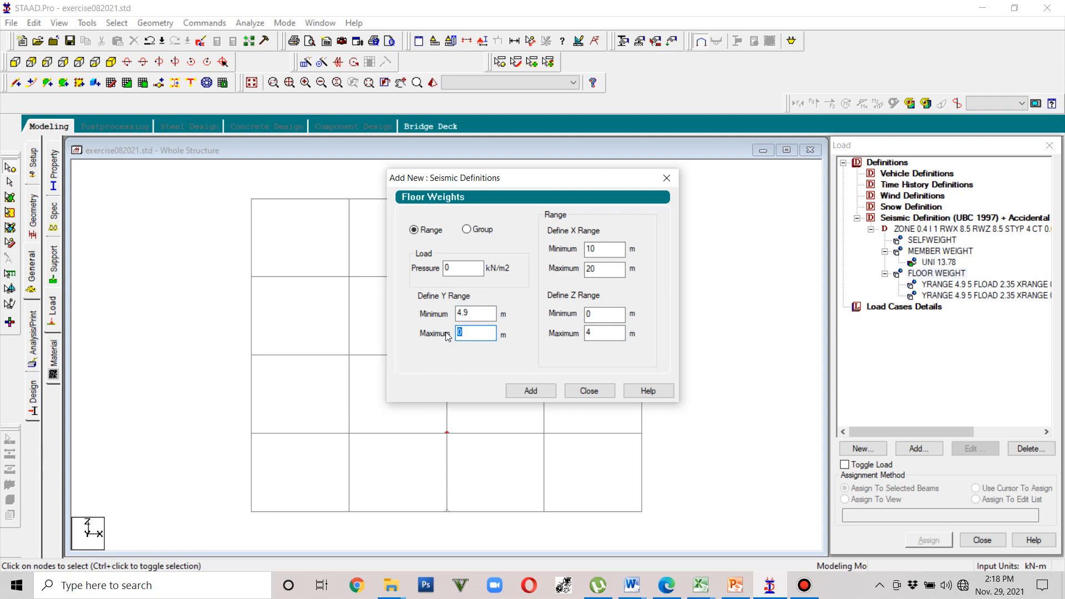
text(10)
double_click(482, 310)
text(9.)
double_click(446, 267)
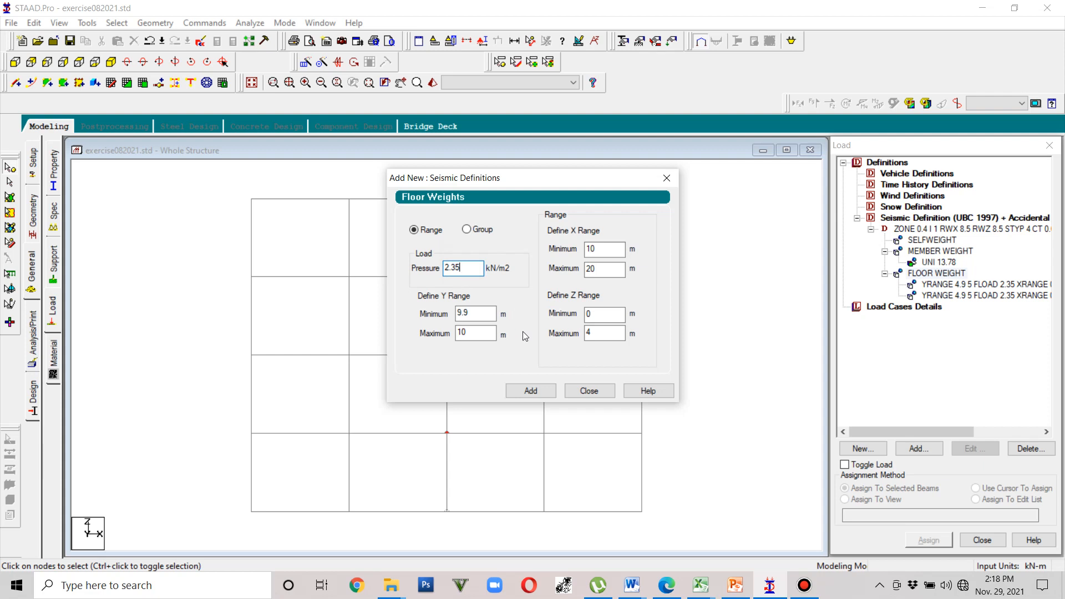
click(535, 392)
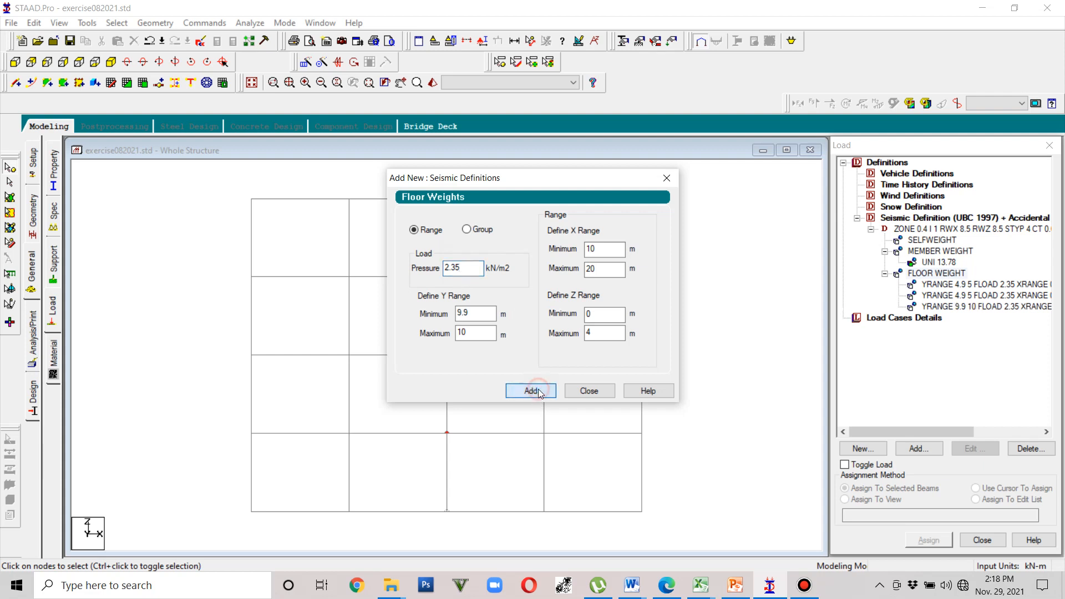
click(582, 391)
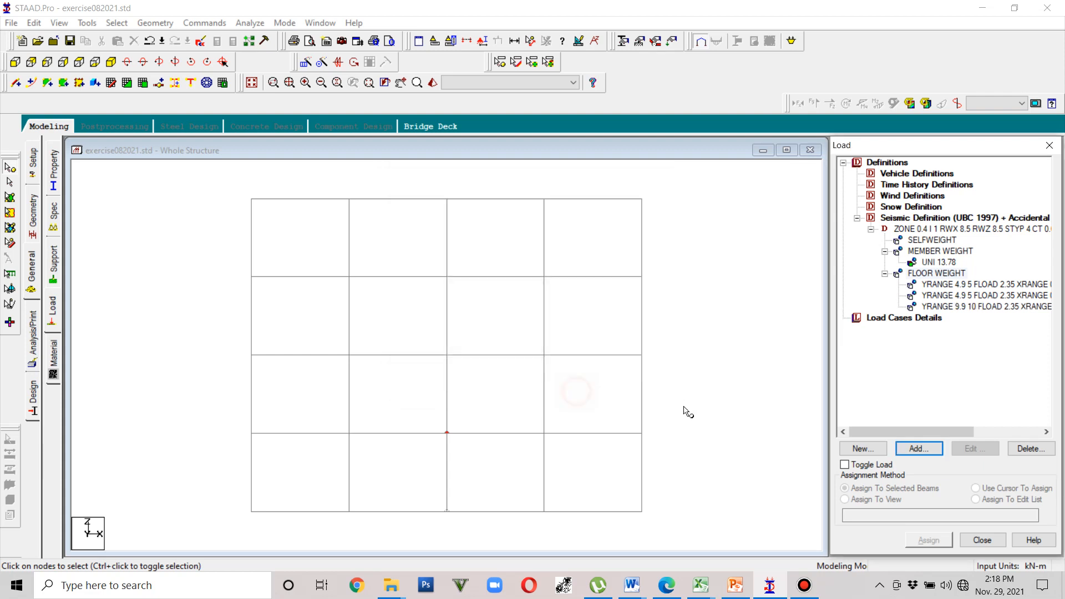
Step: Change the second floor weight's Y range to 9.9 to 10 m, apply it, and select the third floor weight entry
double_click(974, 297)
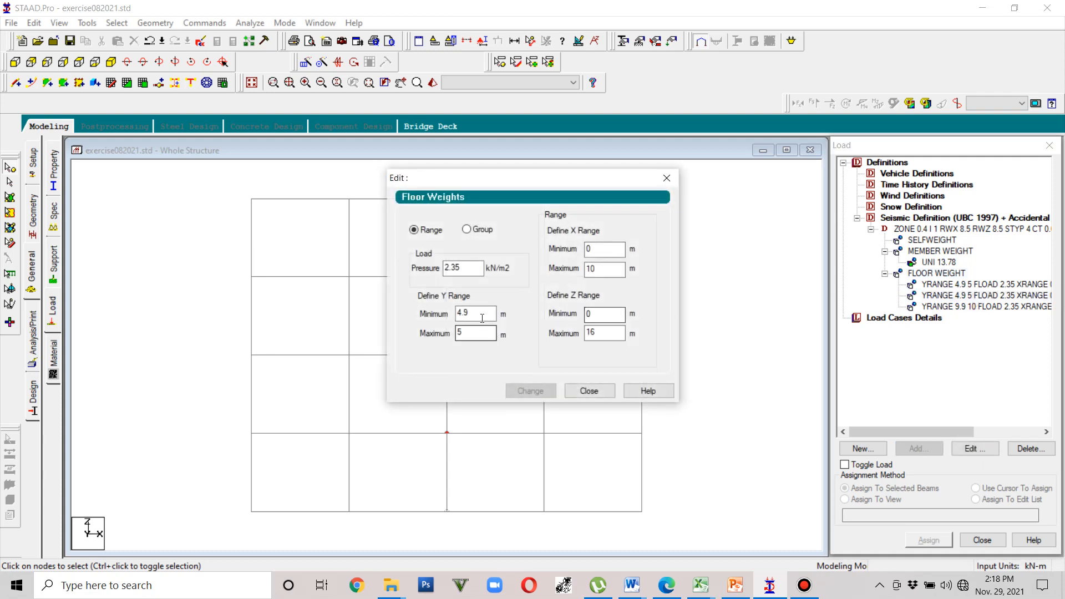
click(465, 312)
mouse_move(458, 313)
mouse_down()
mouse_move(489, 313)
mouse_move(480, 333)
mouse_move(446, 336)
mouse_move(446, 306)
mouse_up()
text(10)
text(9.)
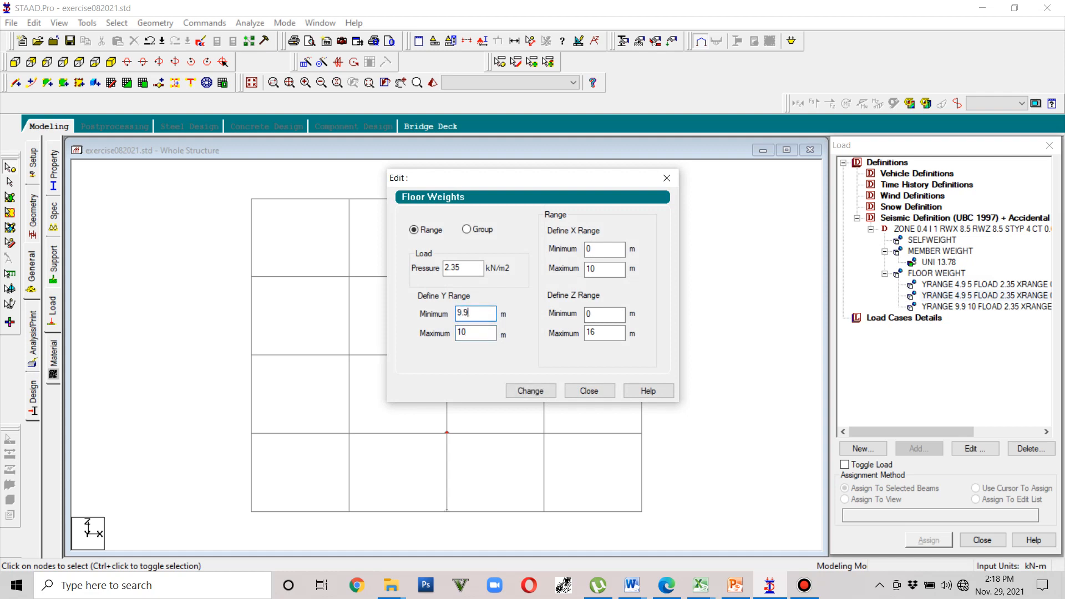
click(531, 389)
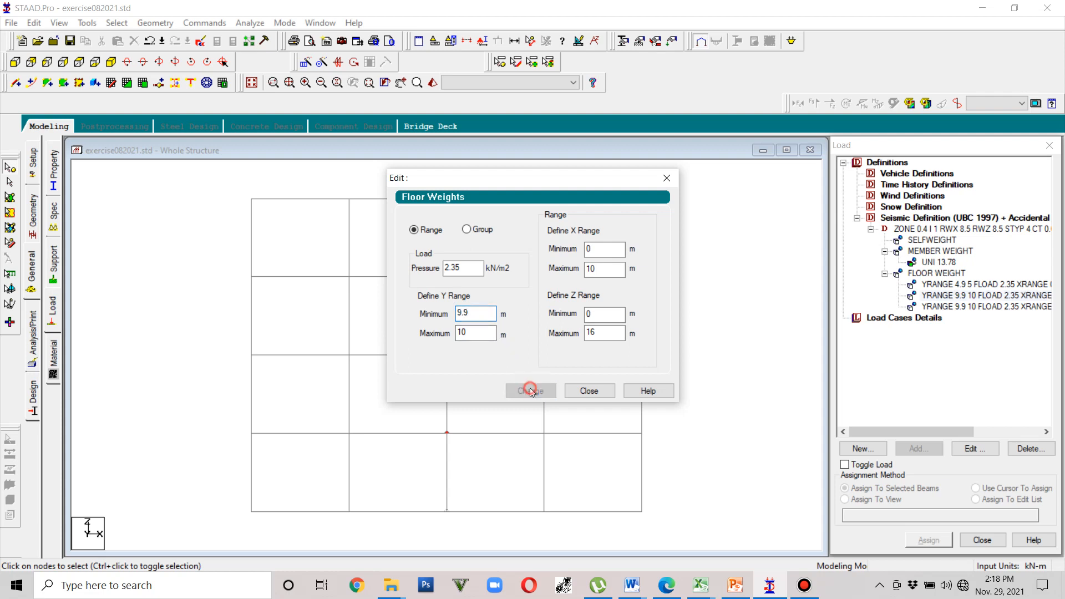
click(597, 395)
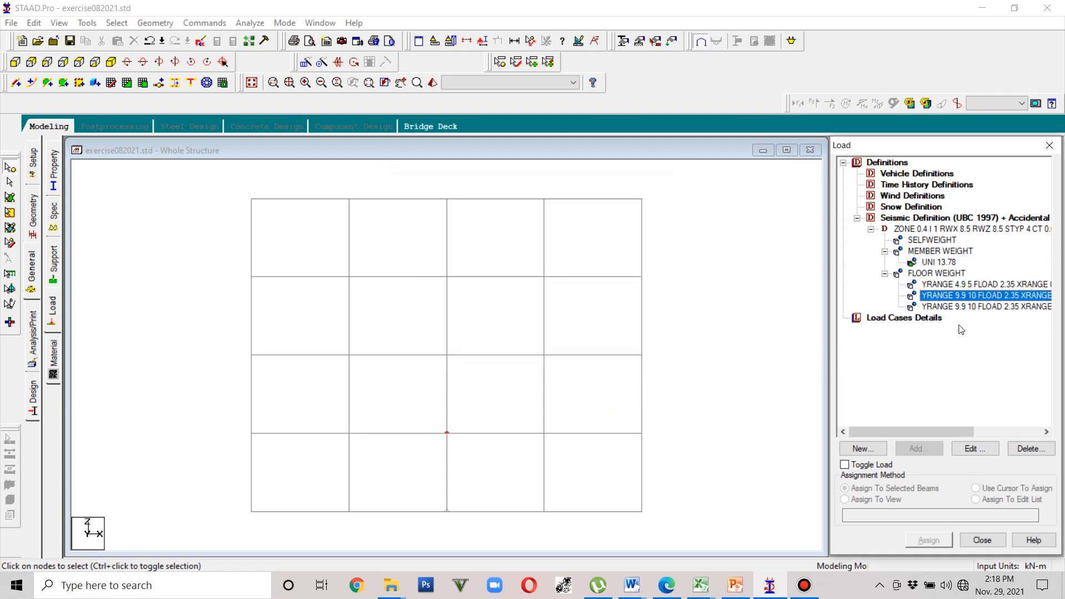
click(952, 308)
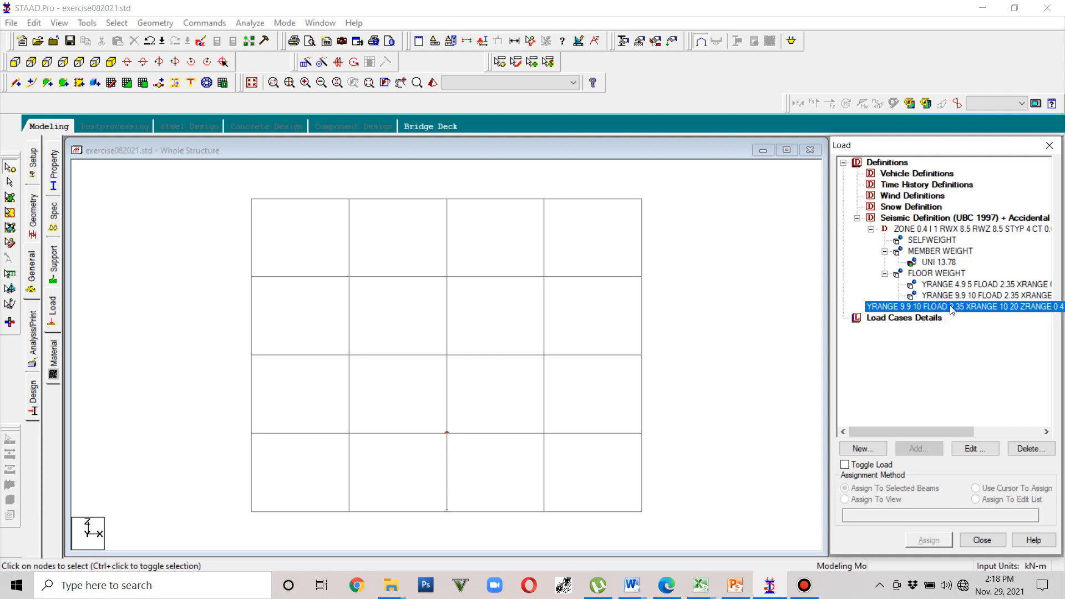
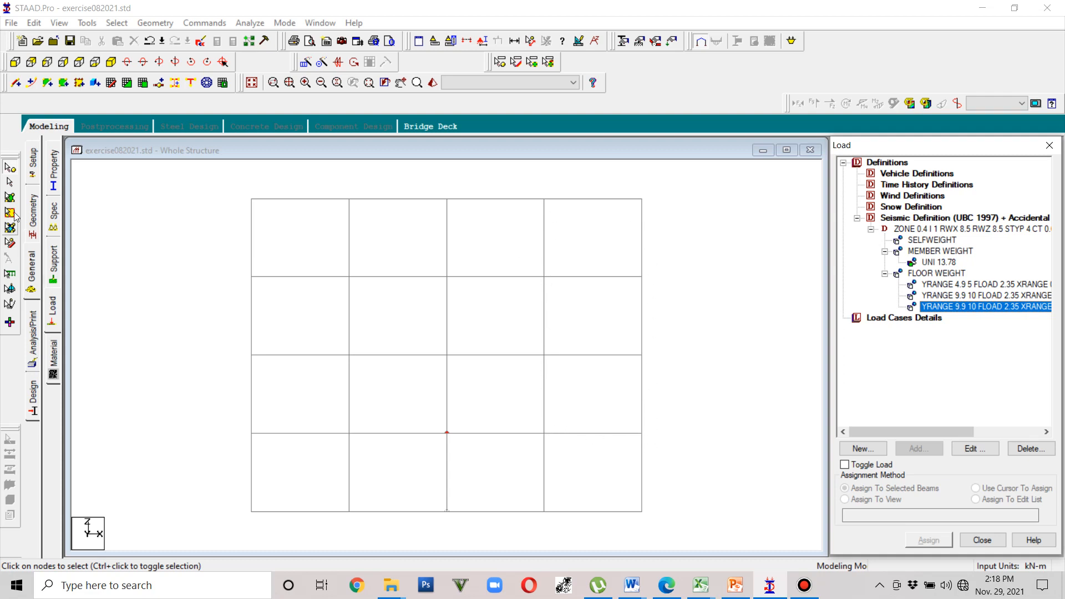
Step: Select the perimeter beams enclosing the fourth X bay's panels from the second through the fourth Z bay
click(9, 182)
click(547, 422)
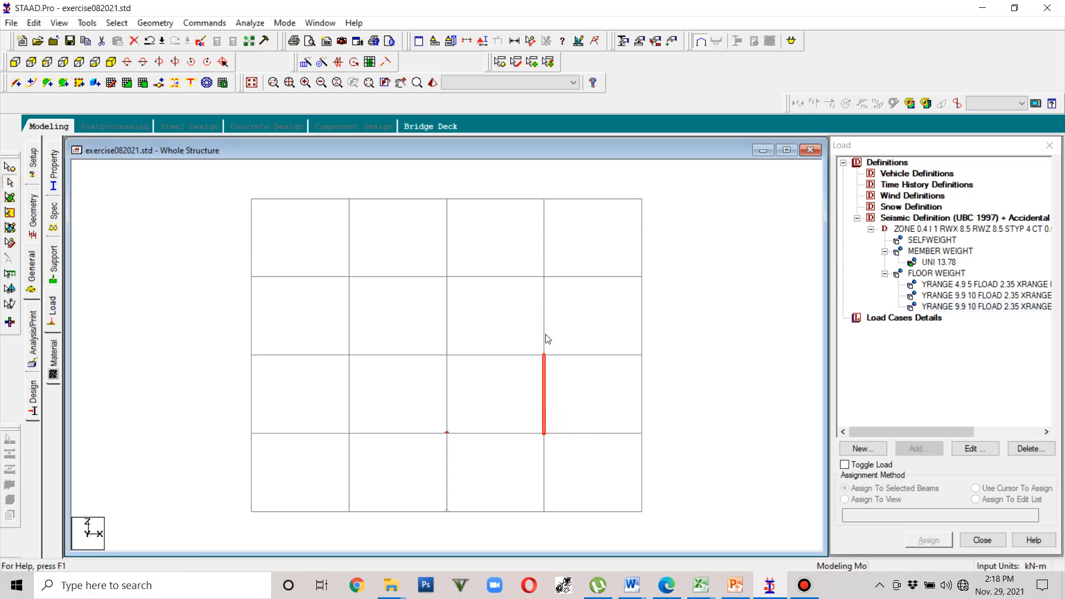
ctrl+click(546, 341)
ctrl+click(546, 239)
ctrl+click(602, 201)
ctrl+click(642, 237)
ctrl+click(642, 324)
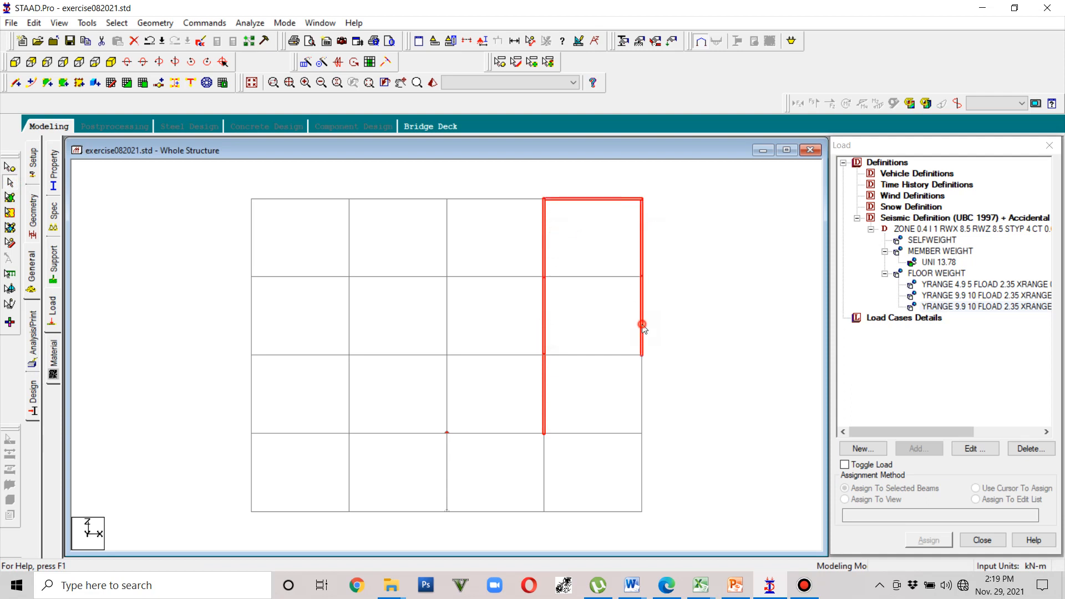
ctrl+click(643, 400)
ctrl+click(613, 431)
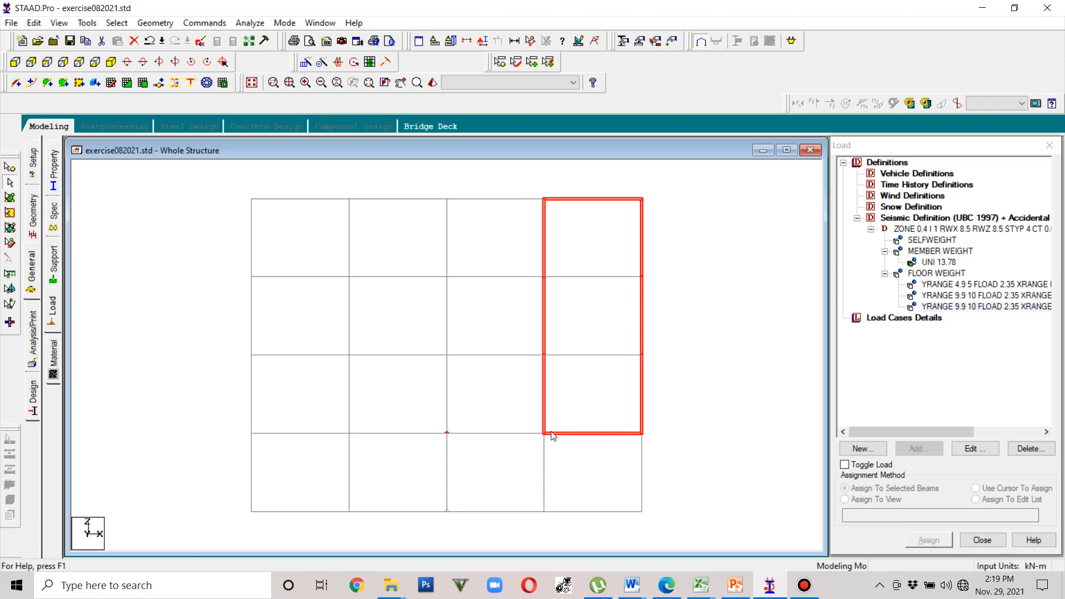
Step: Check the coordinates of the node at the start of the fourth X bay and second Z bay
click(10, 166)
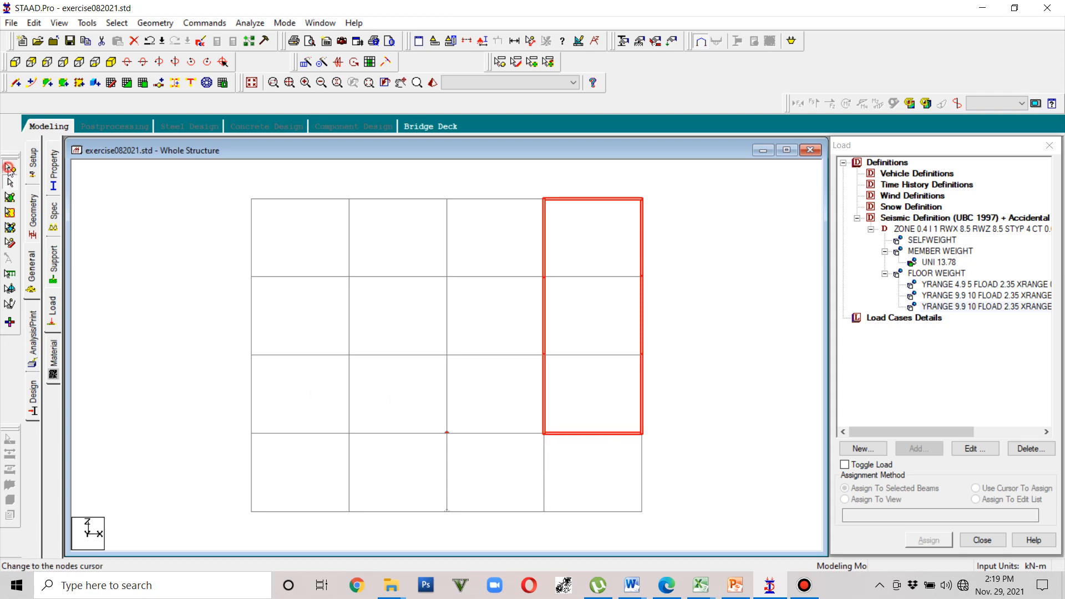
double_click(544, 434)
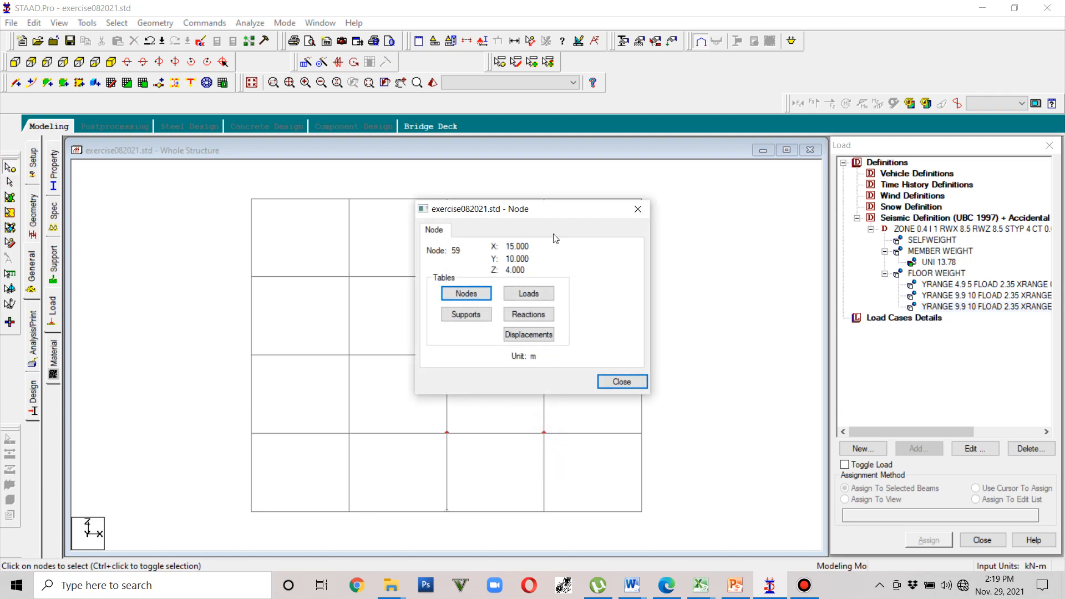
click(639, 211)
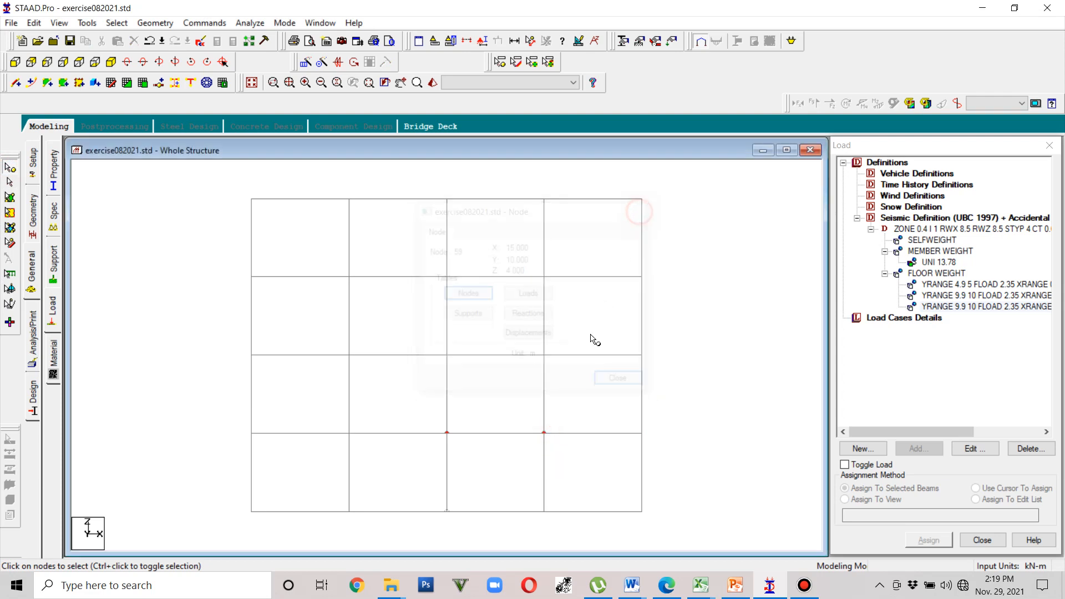
Step: Check the coordinates of the nodes bounding the fourth X bay at the second Z bay's start and the far Z edge
double_click(642, 433)
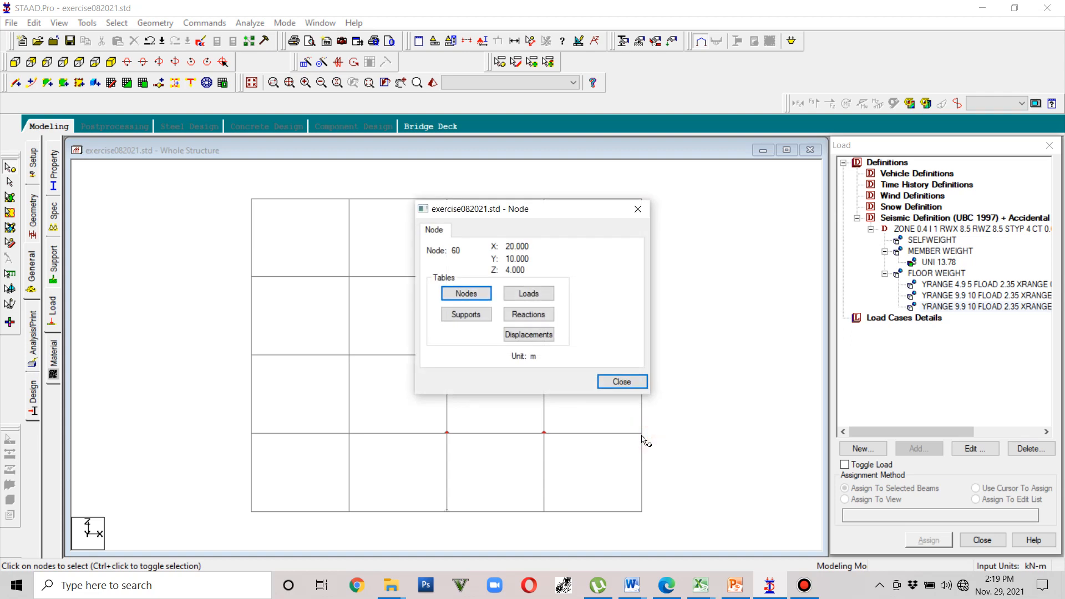
click(639, 212)
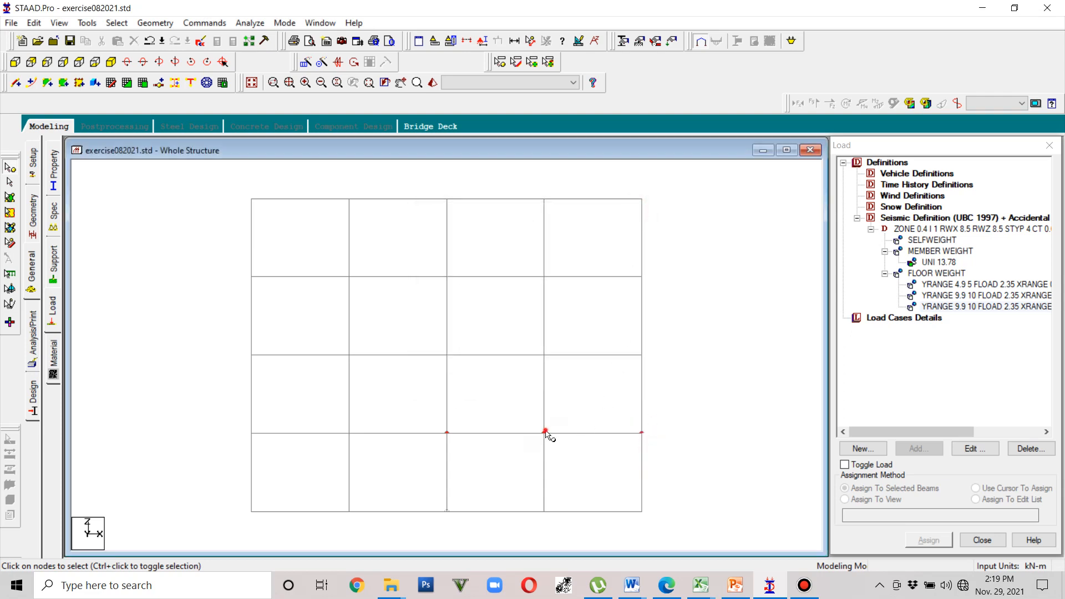
double_click(545, 434)
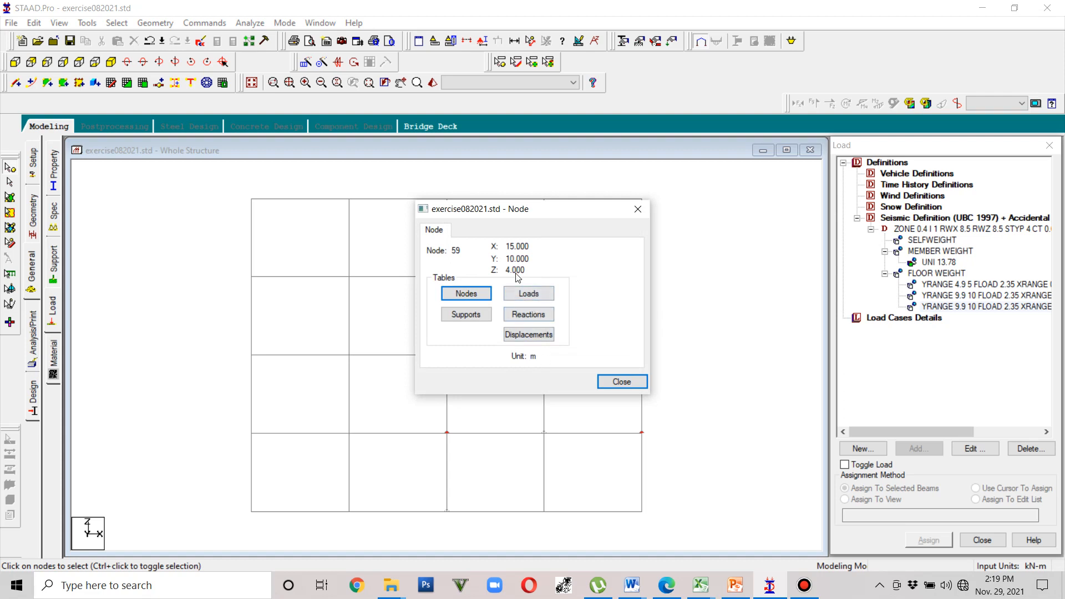
click(638, 209)
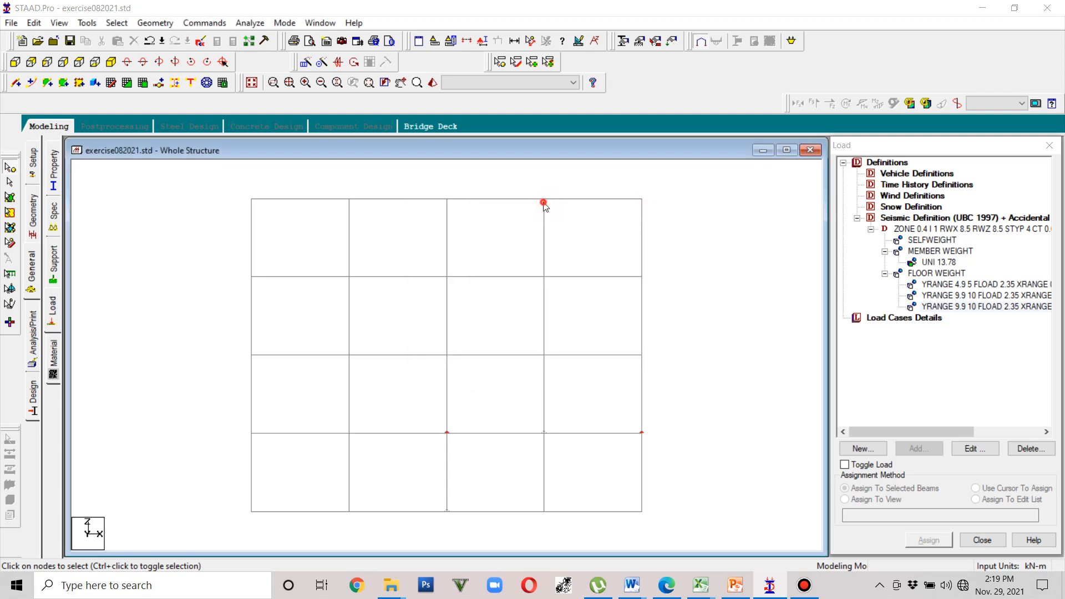
double_click(543, 203)
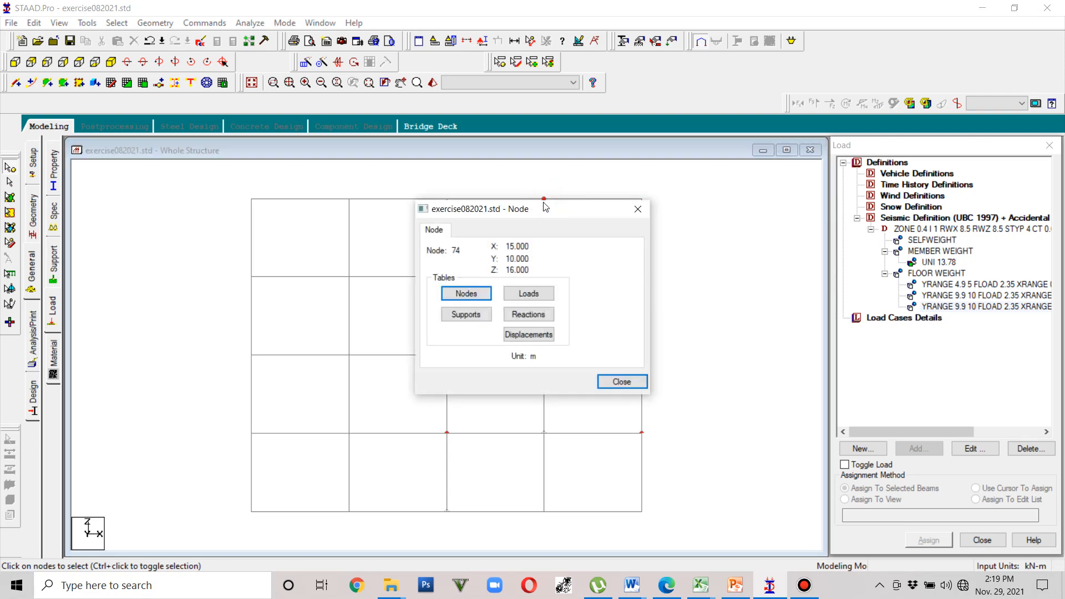
click(635, 211)
Step: Recheck the X and Z limits of the fourth X bay's panels from their corner nodes, from the second through the fourth Z bay
double_click(546, 436)
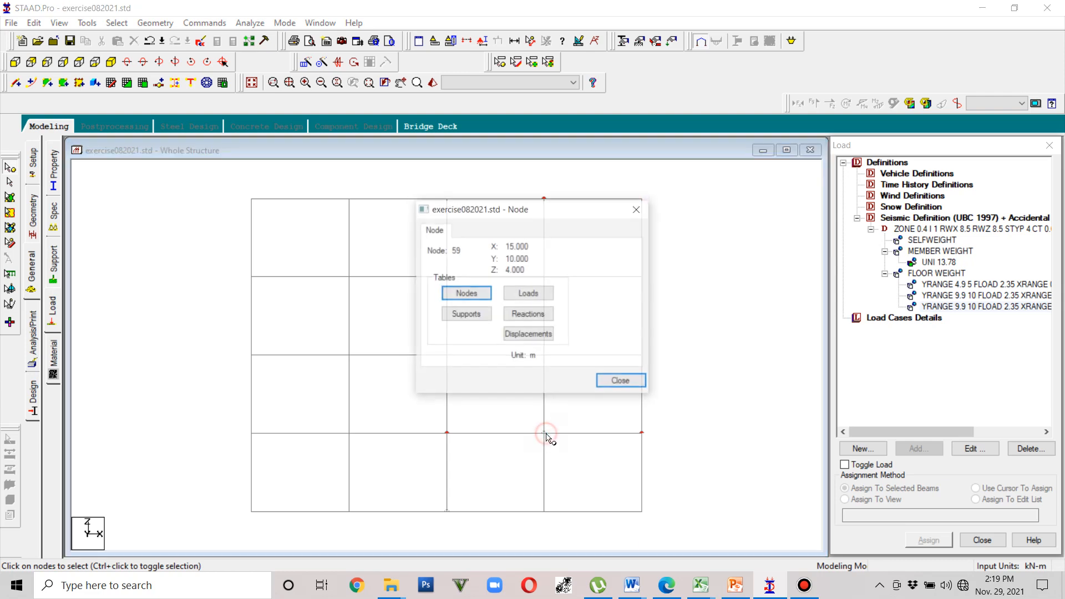
click(621, 382)
double_click(643, 433)
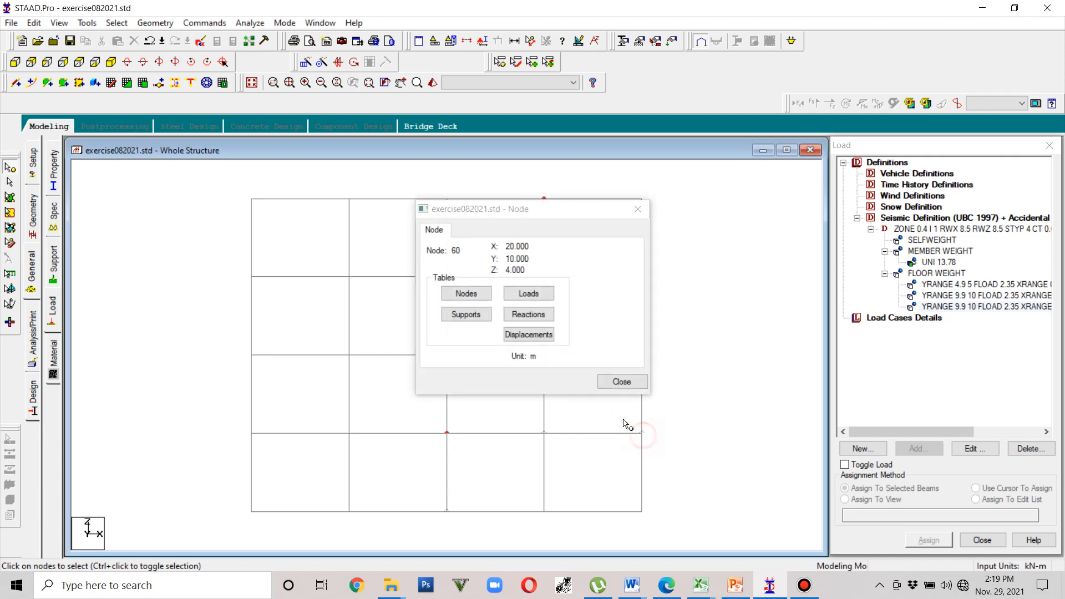
click(619, 381)
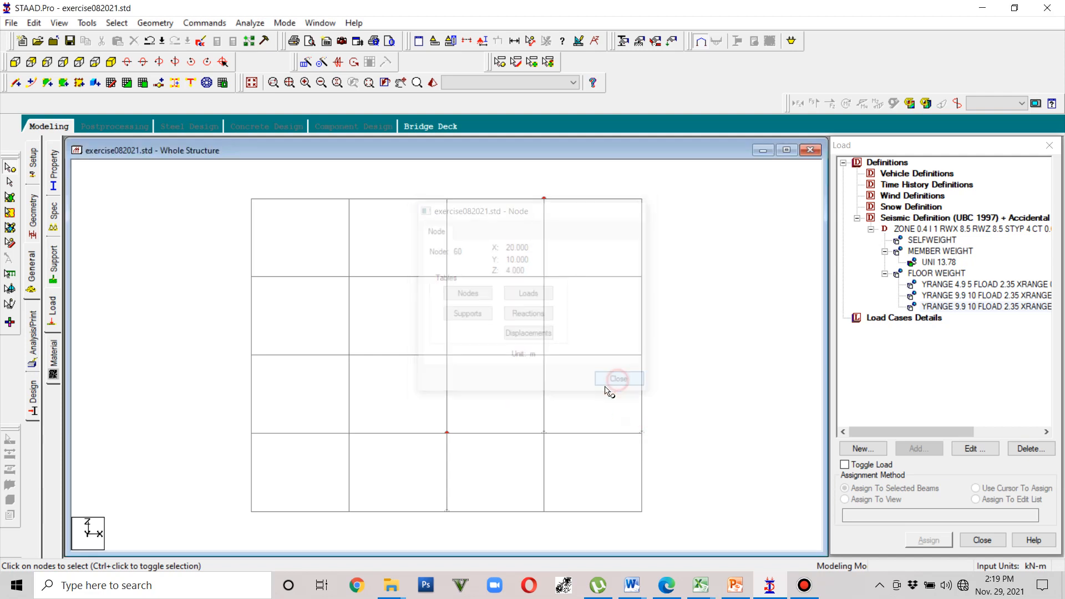
double_click(545, 434)
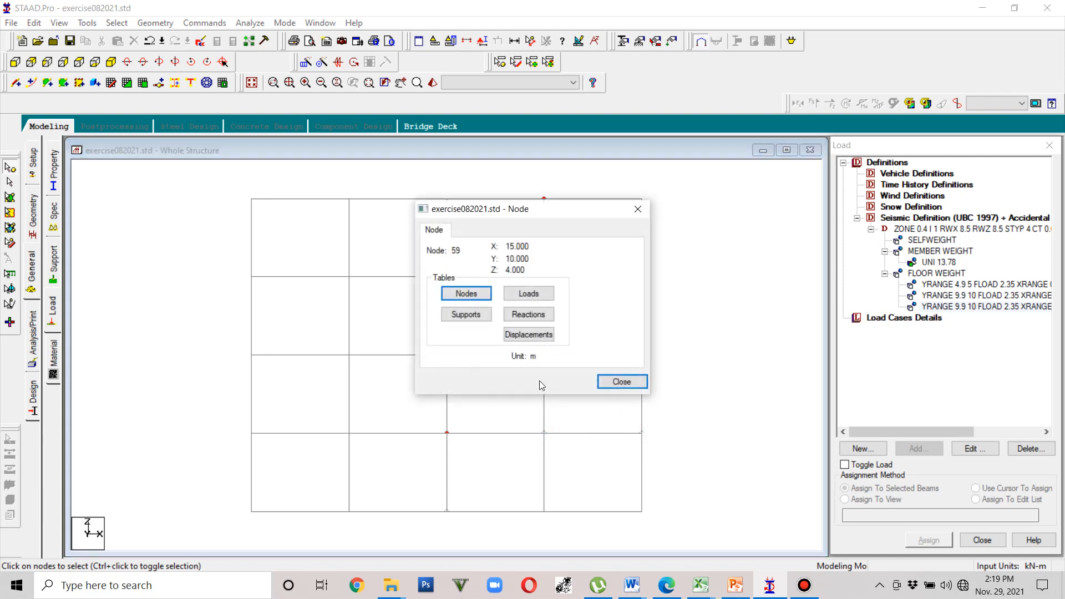
click(620, 382)
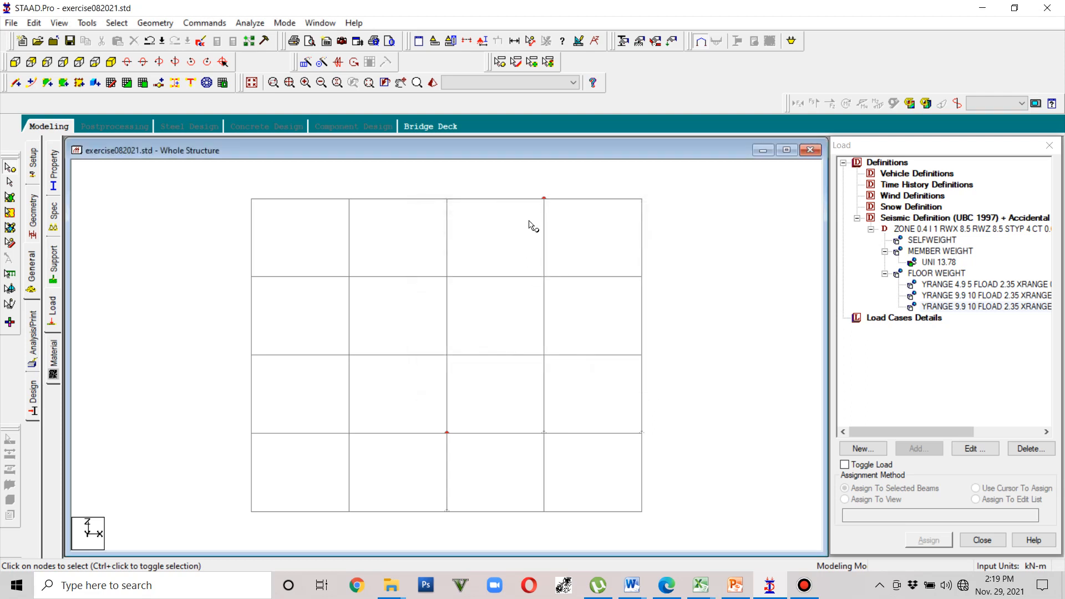
double_click(545, 199)
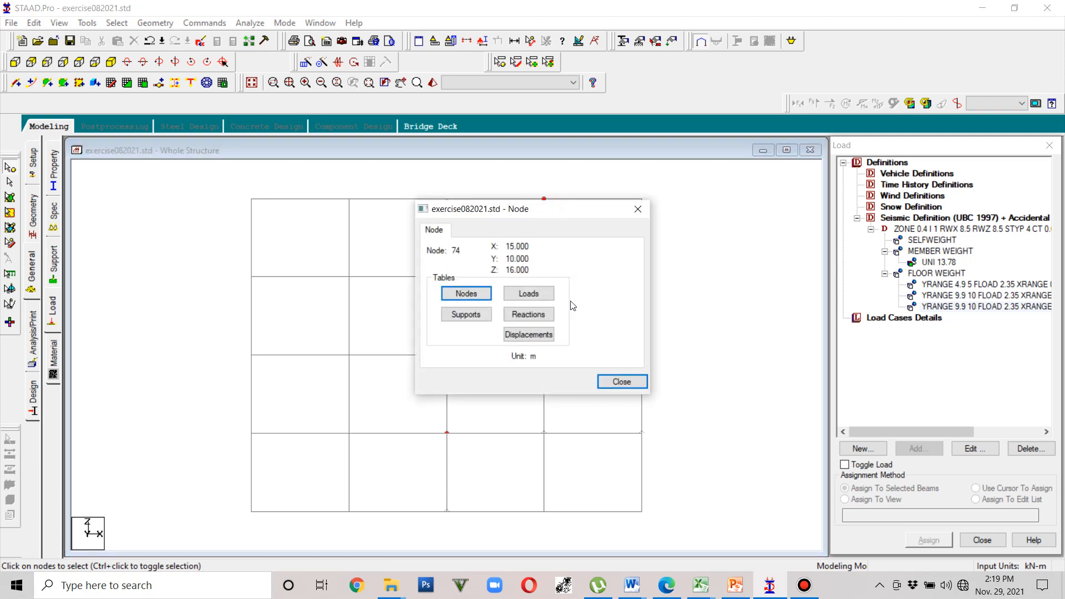
click(638, 209)
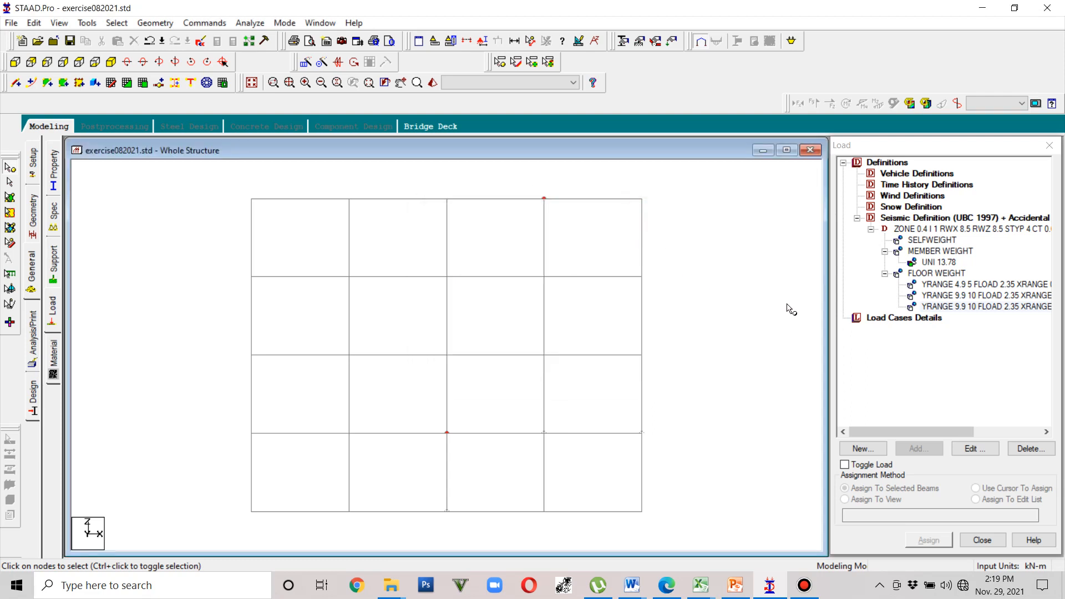
Step: Start a new floor weight with a pressure of 2.35 kN/m2 and a Y range of 9.9 to 10 m
click(928, 277)
click(919, 448)
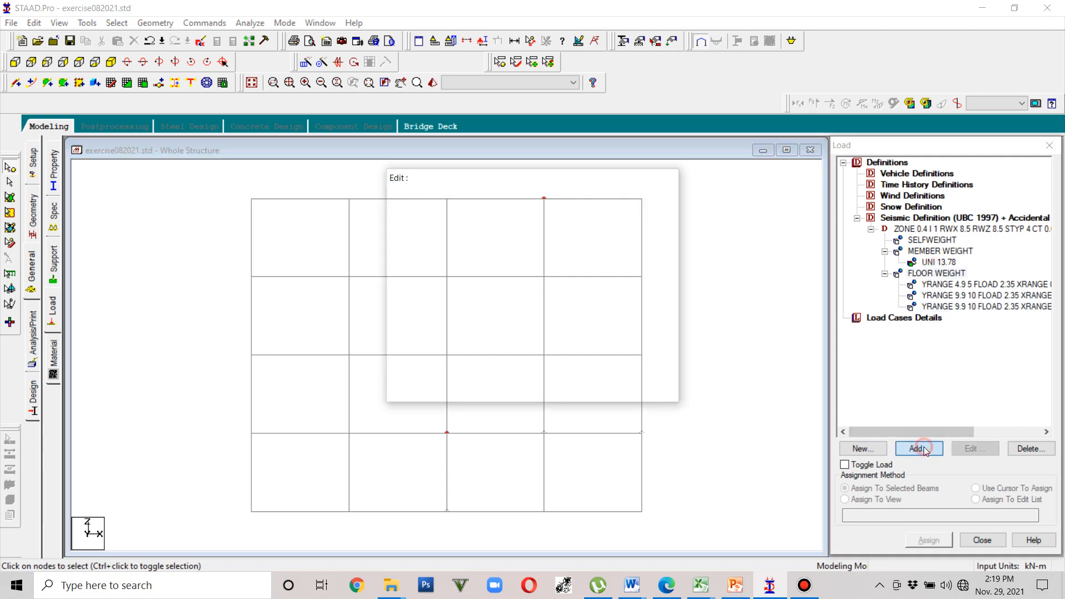
double_click(469, 271)
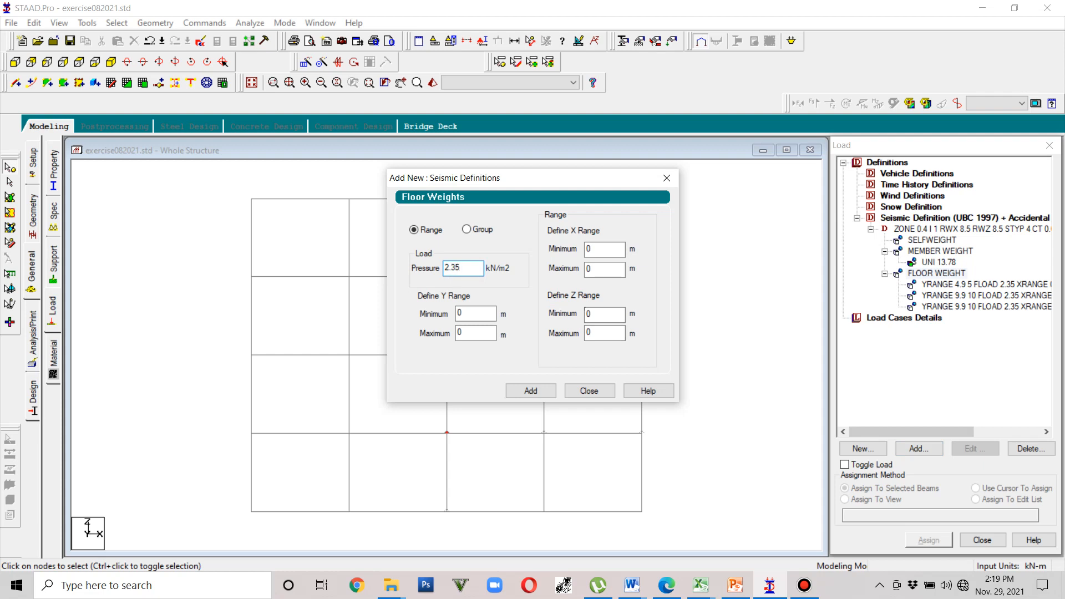
double_click(476, 313)
text(9.9)
click(478, 328)
key(BackSpace)
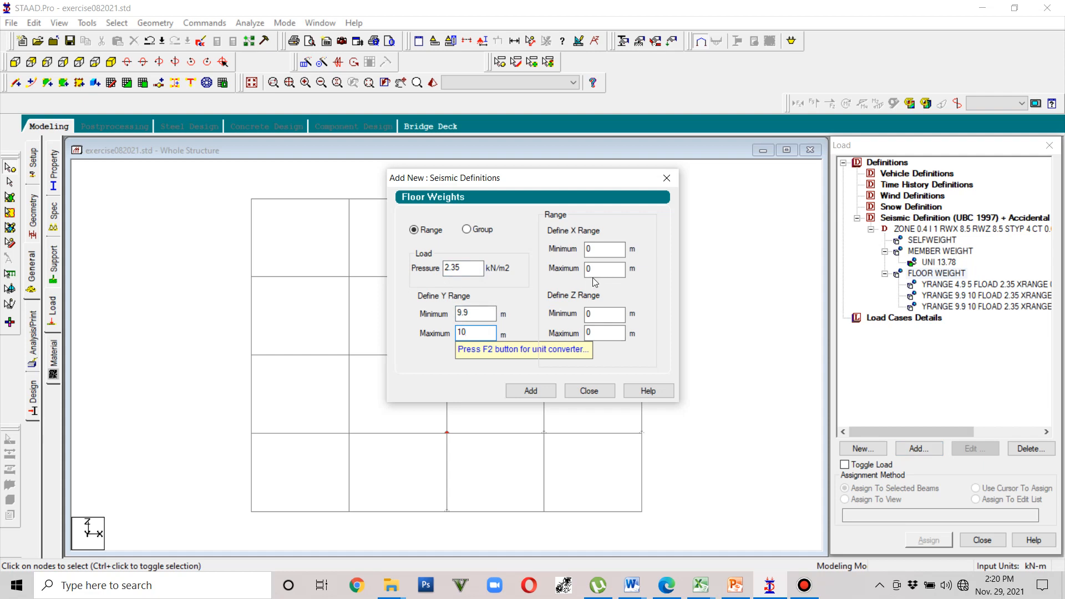
Step: Set the new floor weight's X range to 15 to 20 m and Z minimum to 4 m, and save the file through the auto-save request
double_click(599, 246)
text(15)
double_click(602, 271)
text(20)
double_click(589, 315)
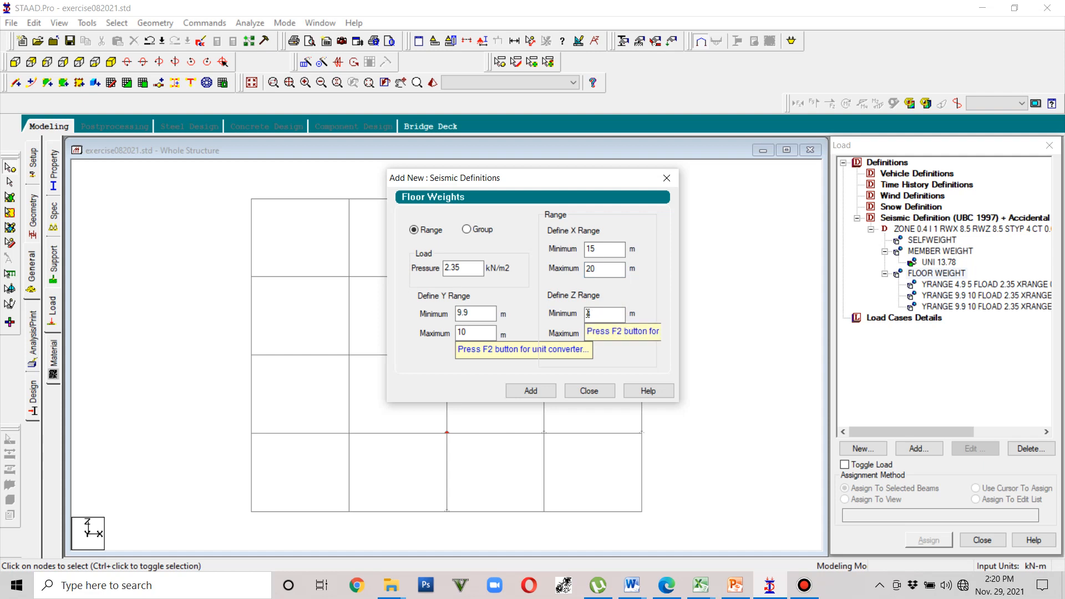
click(554, 328)
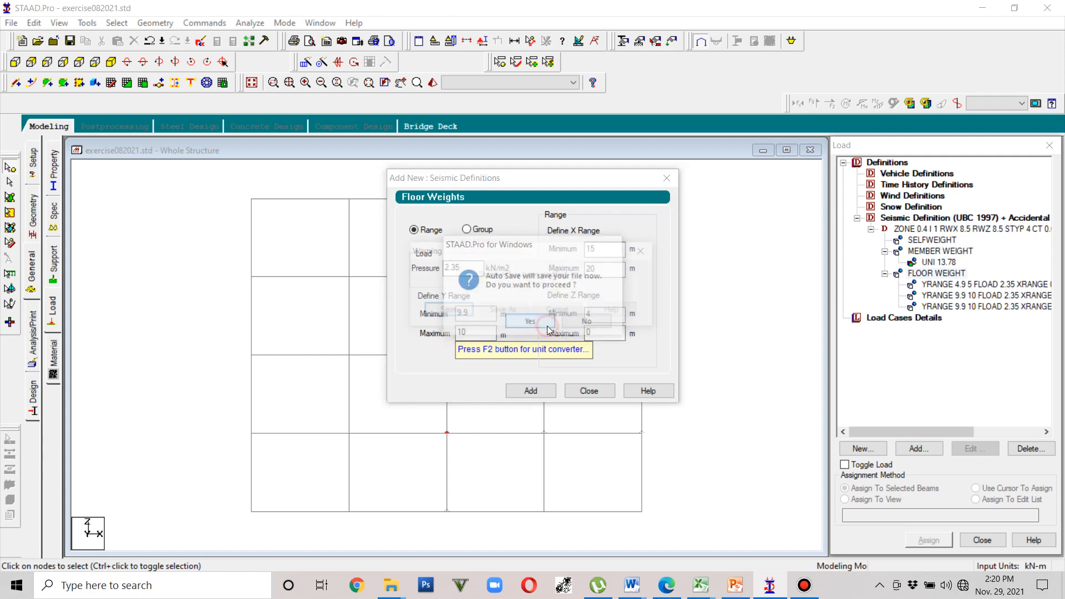
click(464, 310)
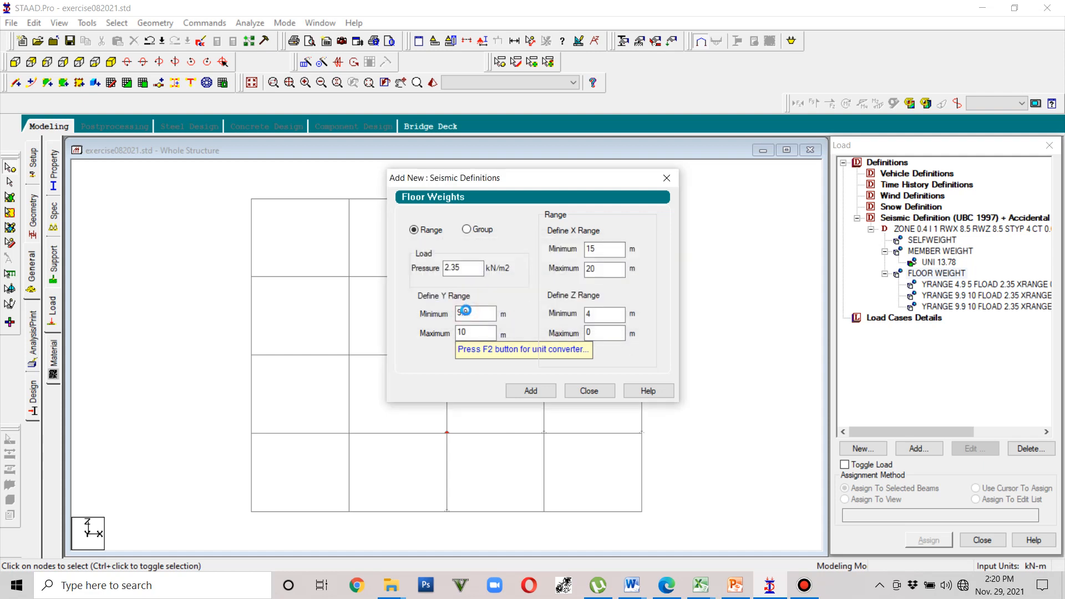
Step: Set the floor weight's Z maximum to 16 m and add it to the seismic definition
double_click(610, 334)
text(16)
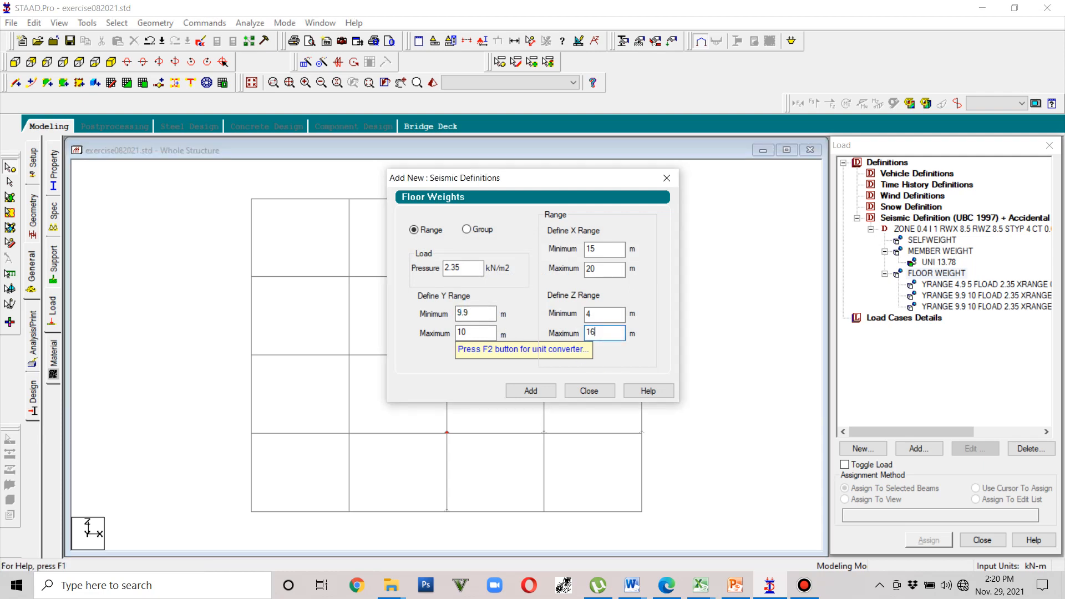
click(532, 391)
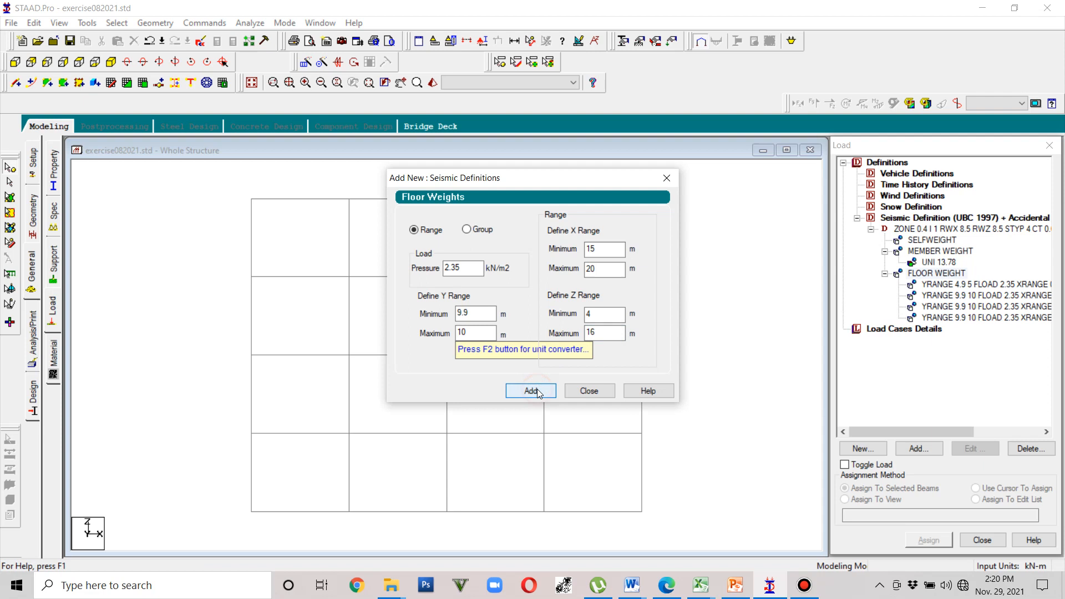
click(587, 395)
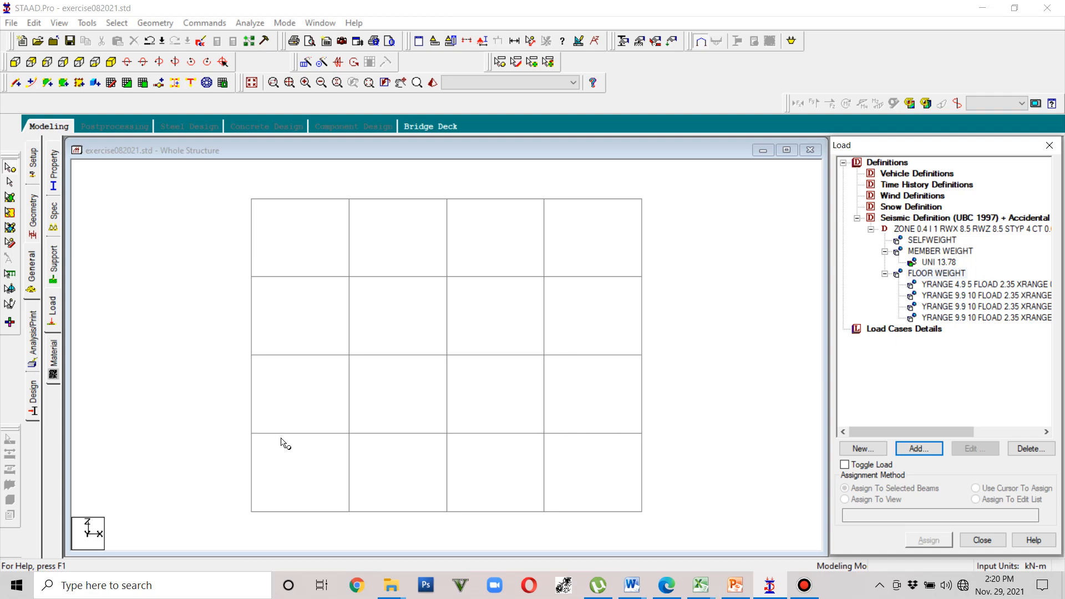
Step: Highlight the third X bay's panels in the third and fourth Z bays, and check the coordinates of their two lower-Z corner nodes
click(502, 273)
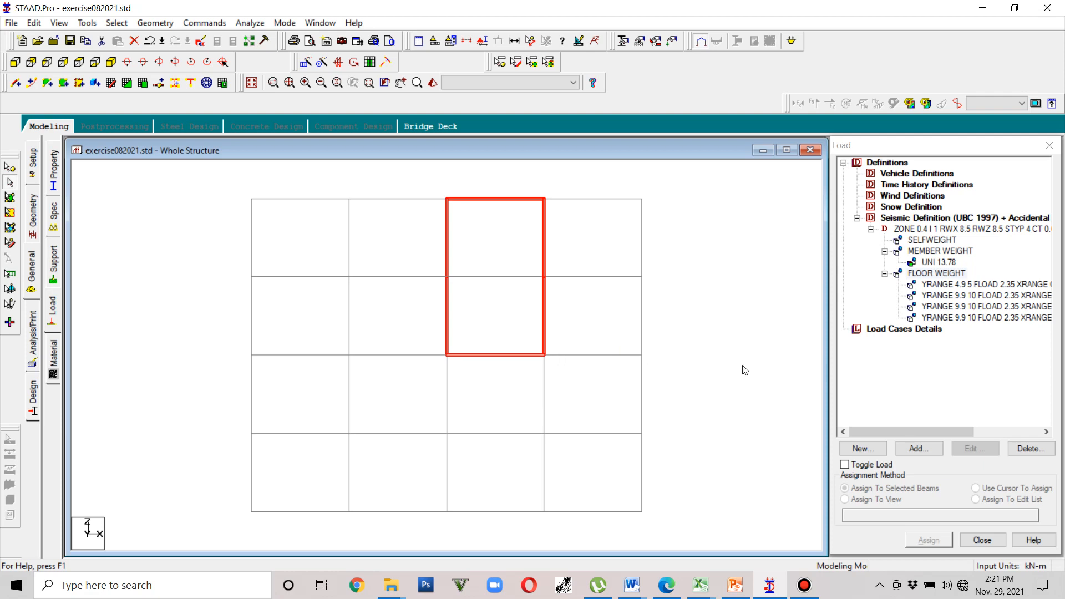
click(705, 357)
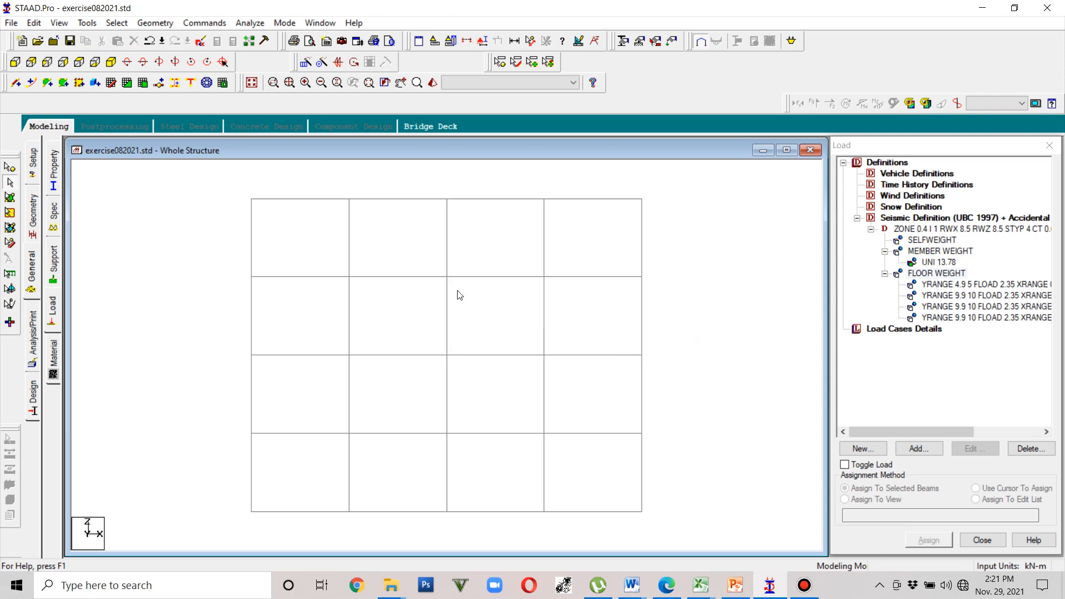
click(9, 167)
double_click(447, 355)
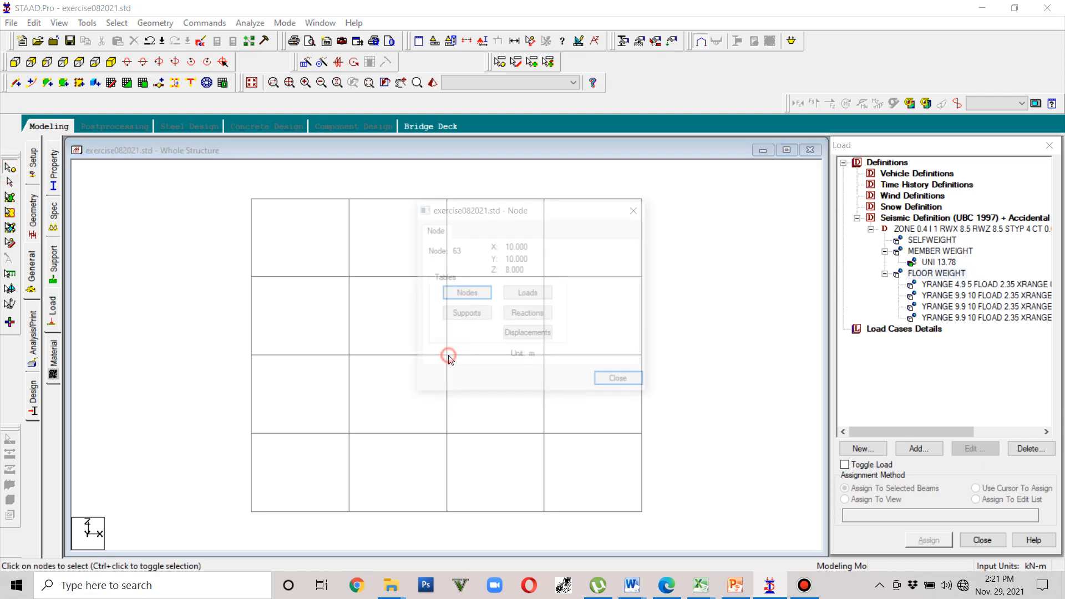
click(638, 210)
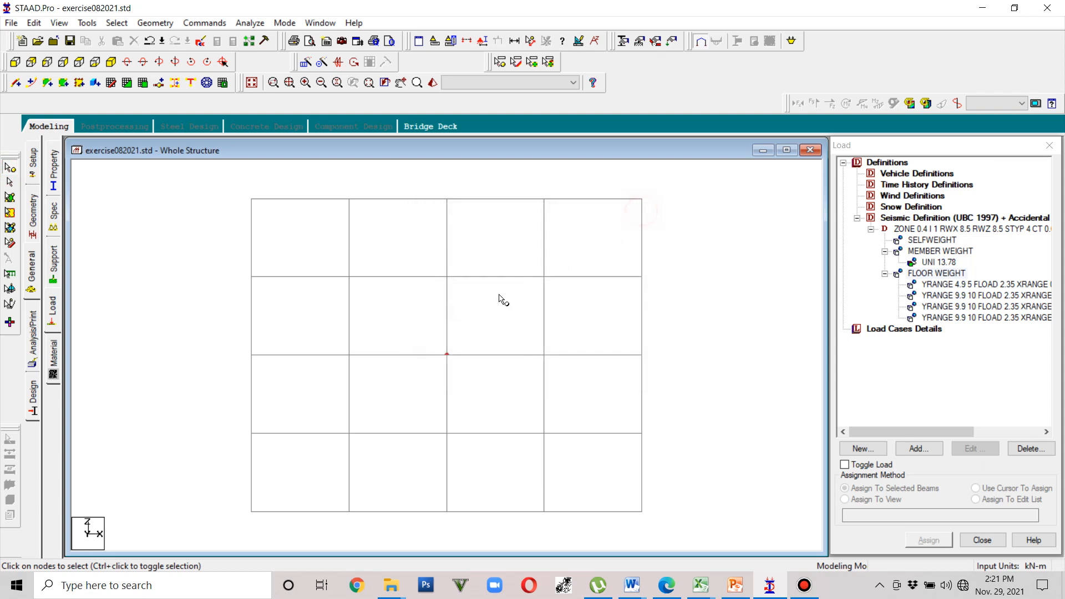
double_click(544, 356)
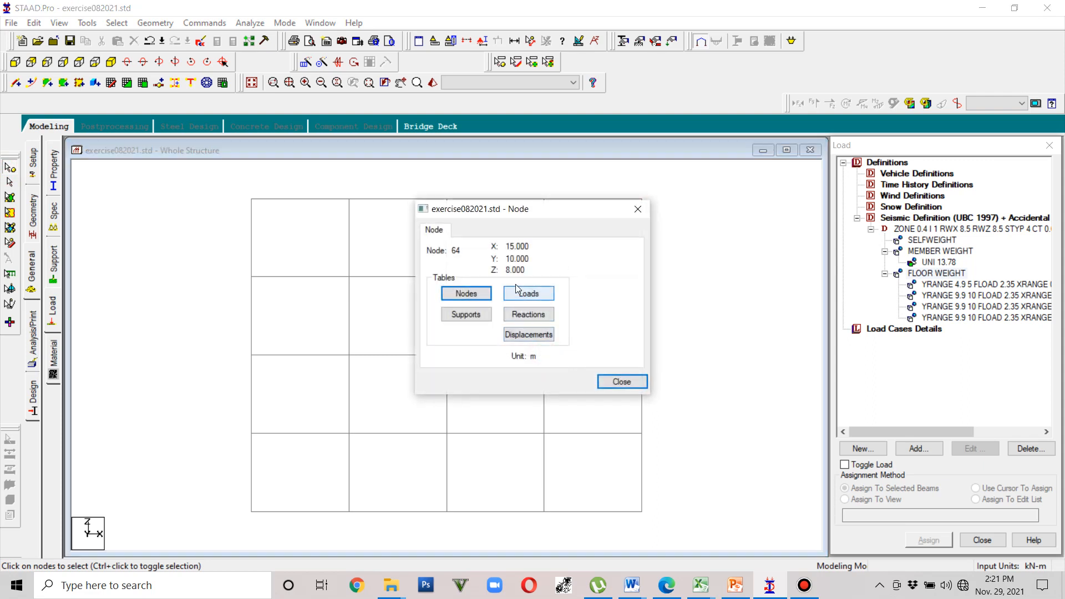
click(638, 209)
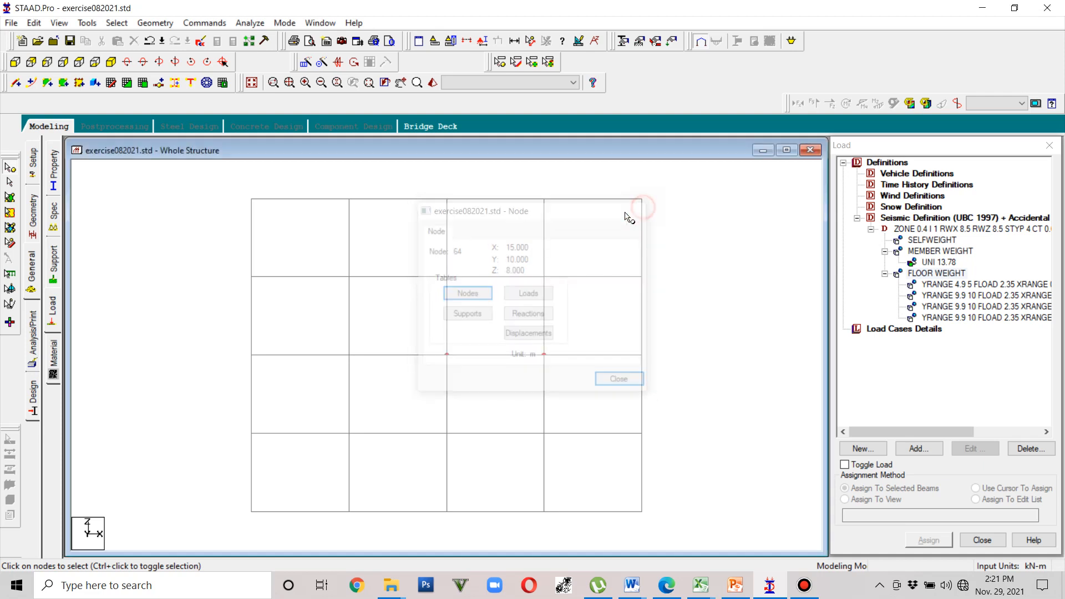
Step: Compare the coordinates of the nodes at the third X bay's start, at the third Z bay's start and the far Z edge
double_click(447, 355)
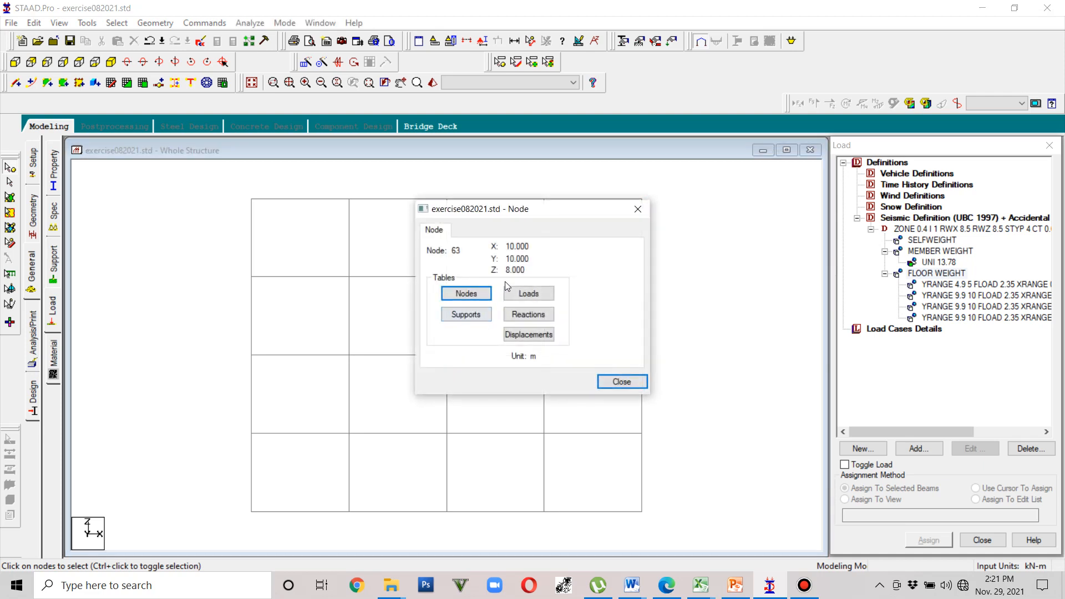
click(639, 209)
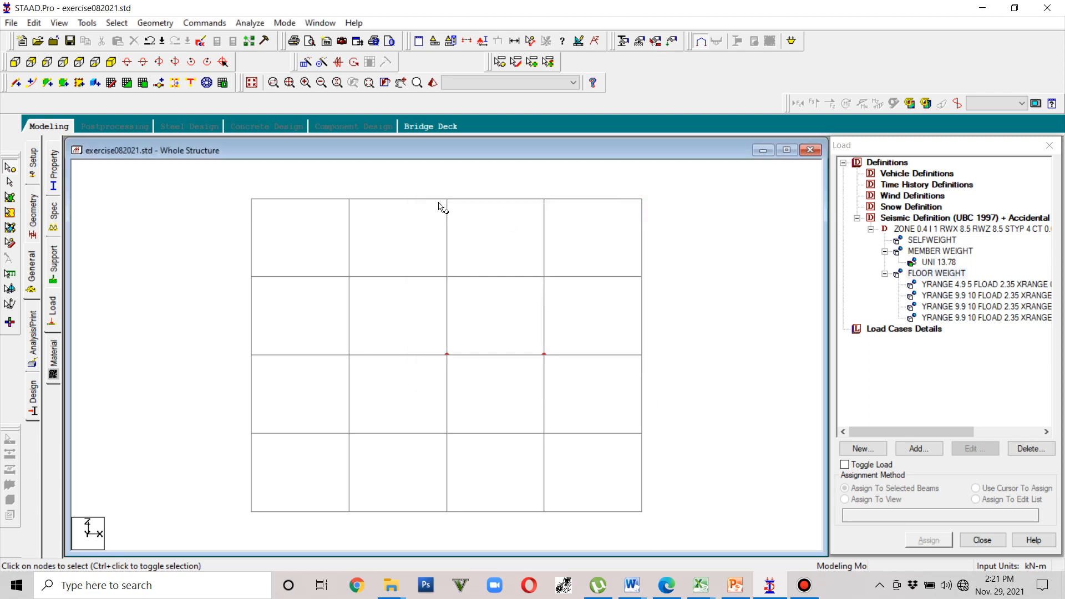
double_click(447, 199)
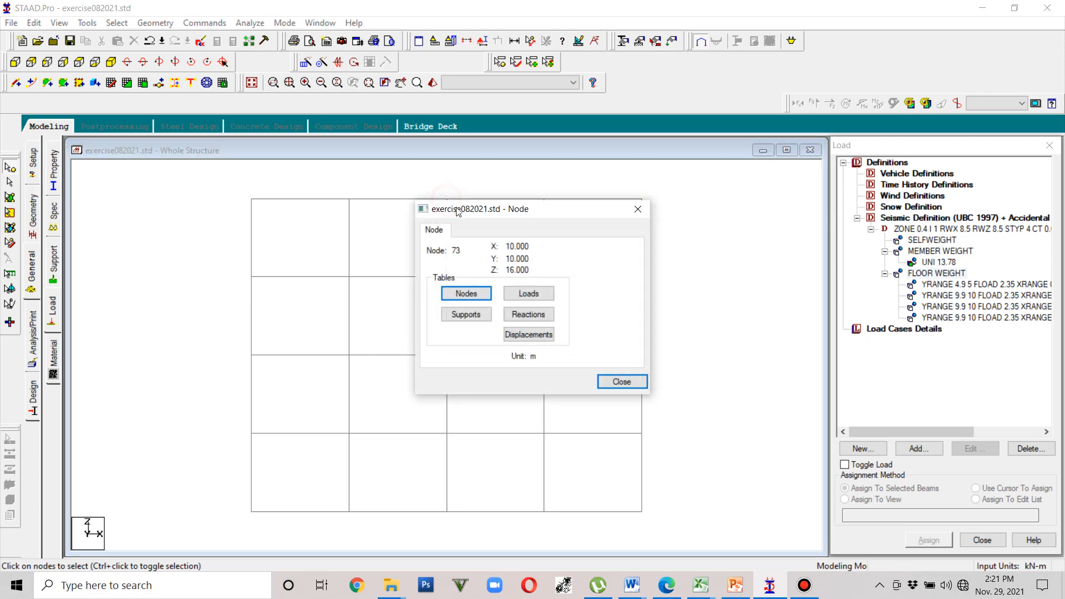
click(638, 209)
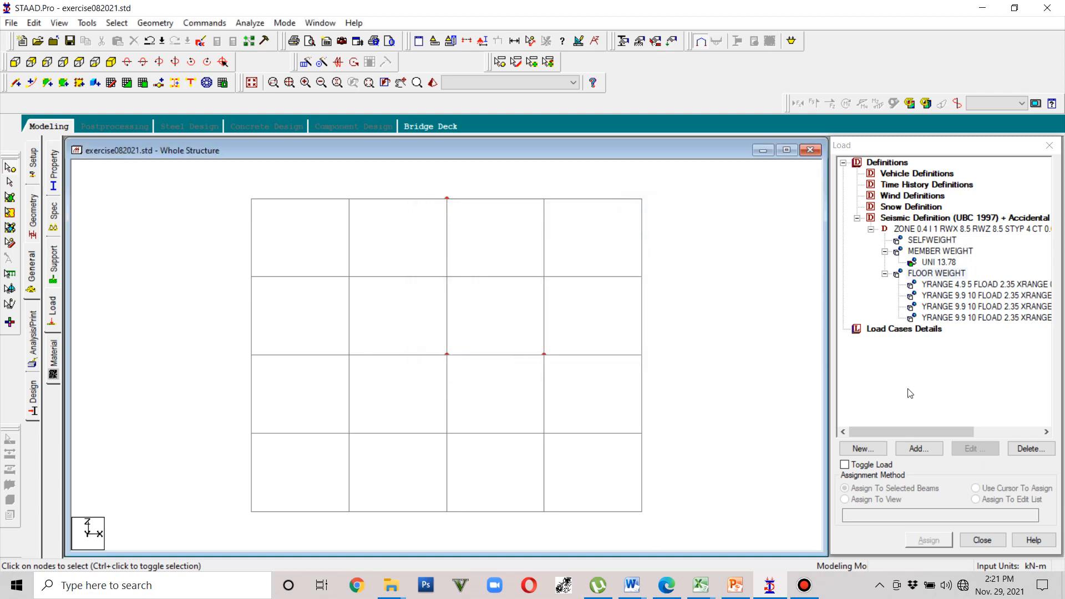
Step: Start a new floor weight with a pressure of 2.35 kN/m2 and a Y range of 9.9 to 10 m
click(946, 273)
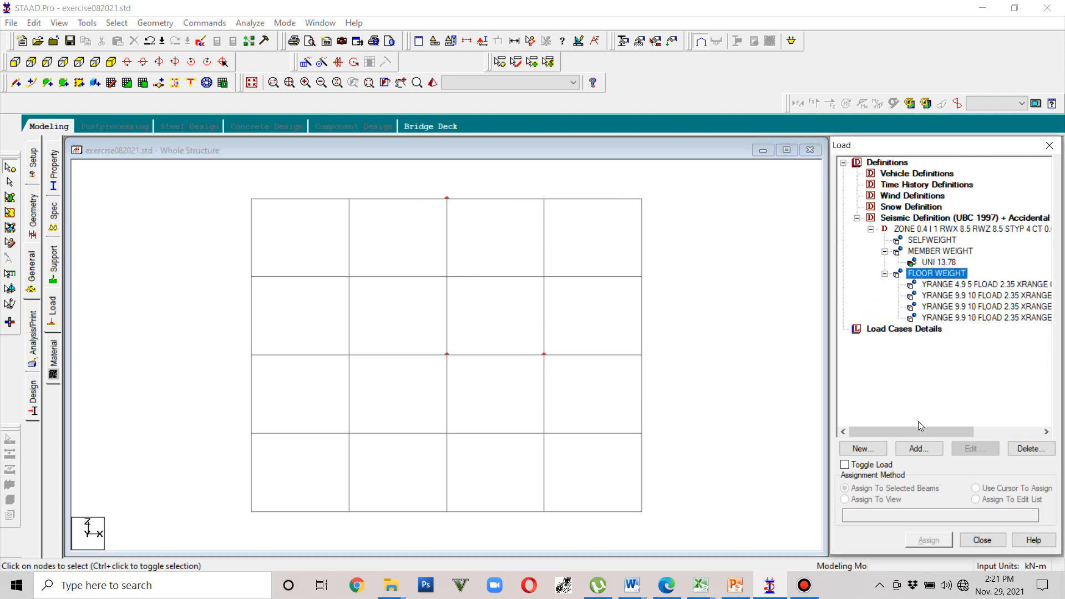
click(919, 449)
drag(466, 263, 441, 269)
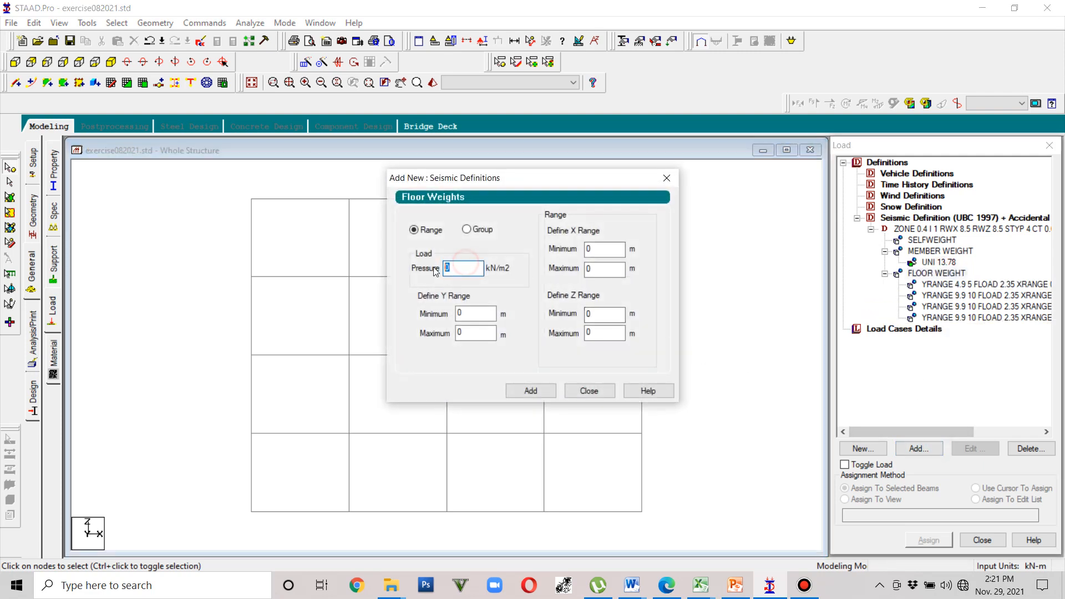
text(2.35)
drag(473, 321, 446, 311)
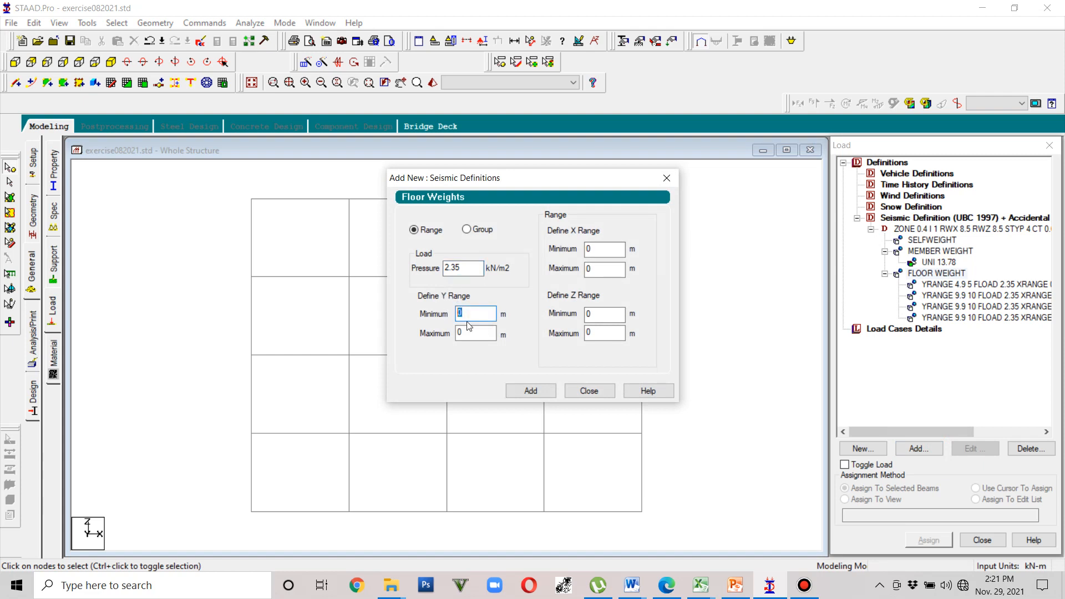
text(9.9)
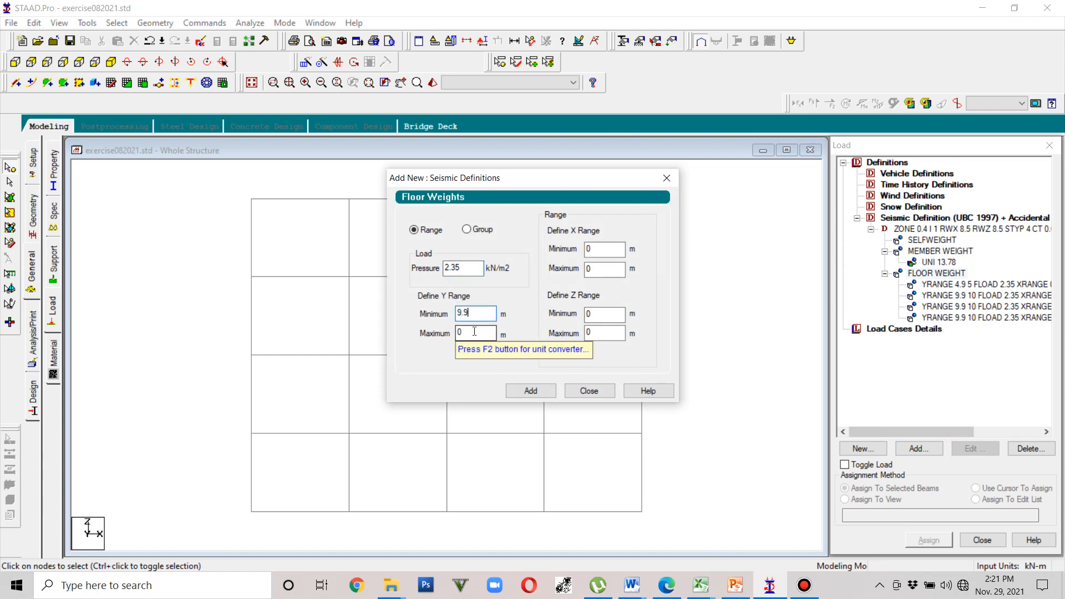
click(474, 331)
key(BackSpace)
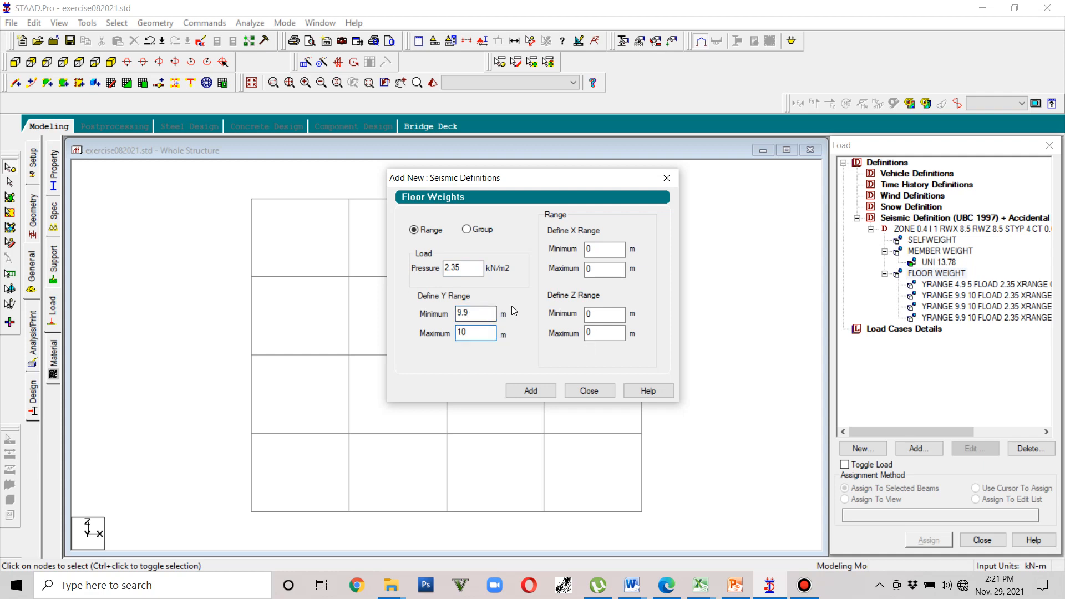
Step: Check the coordinates of the node where the third X and third Z bays start, and set the floor weight's X range to 10 to 15 m
click(609, 250)
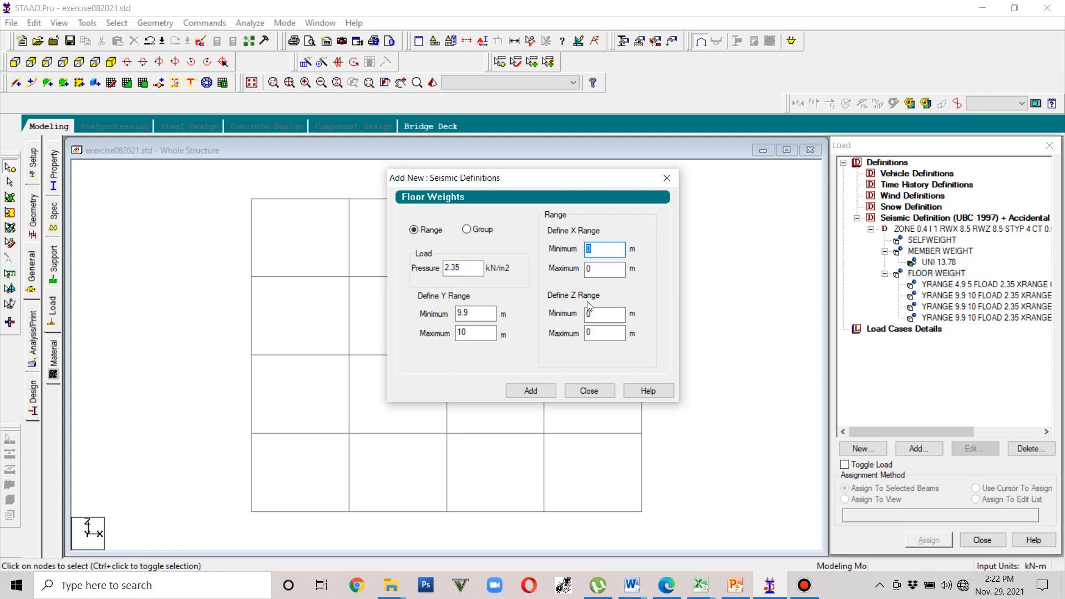
drag(521, 182, 721, 201)
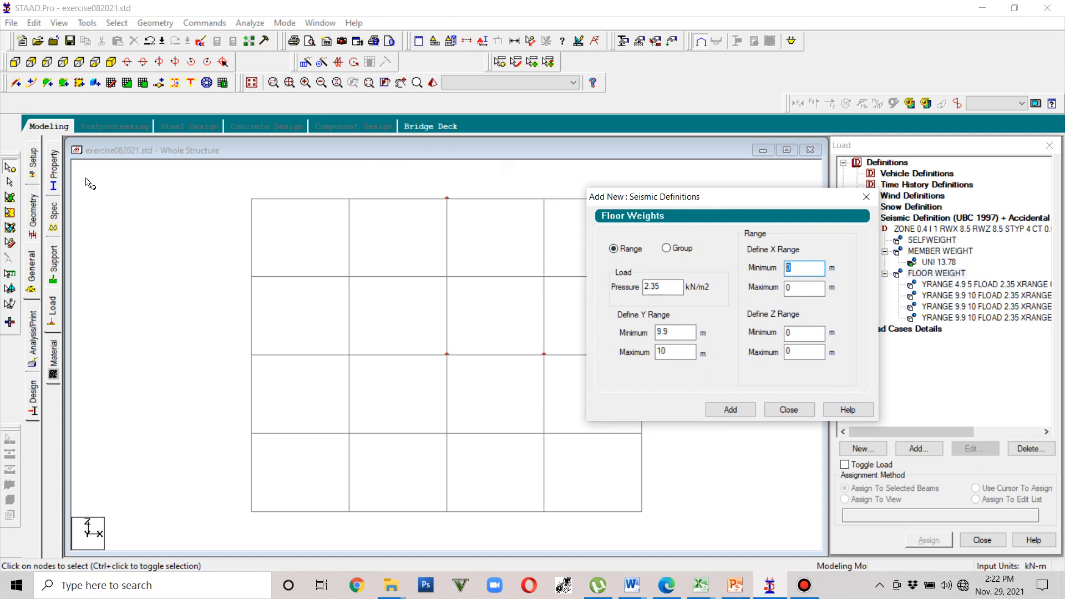
click(9, 168)
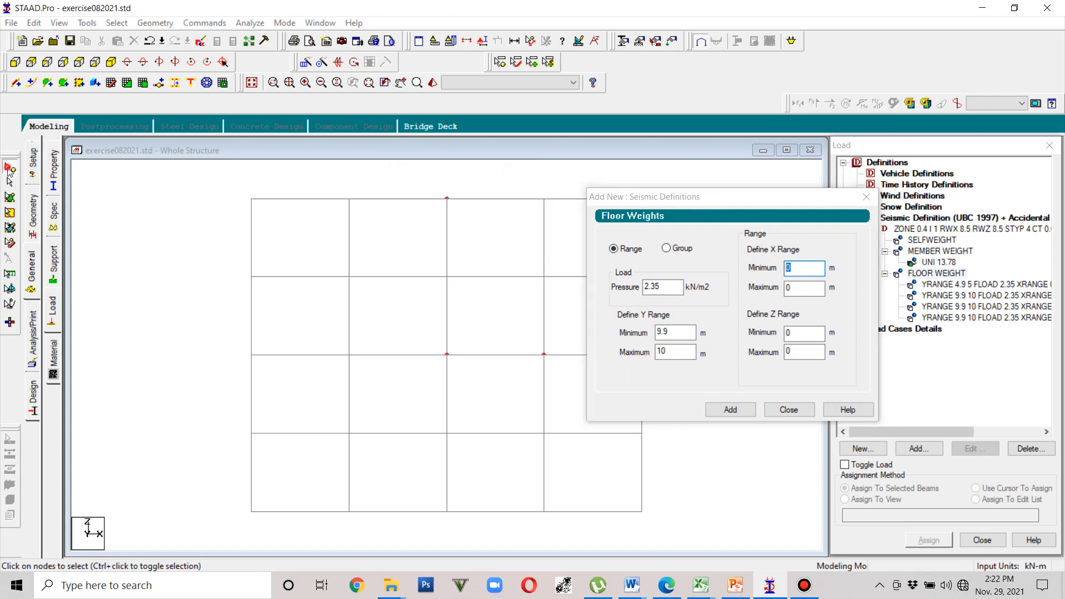
double_click(447, 354)
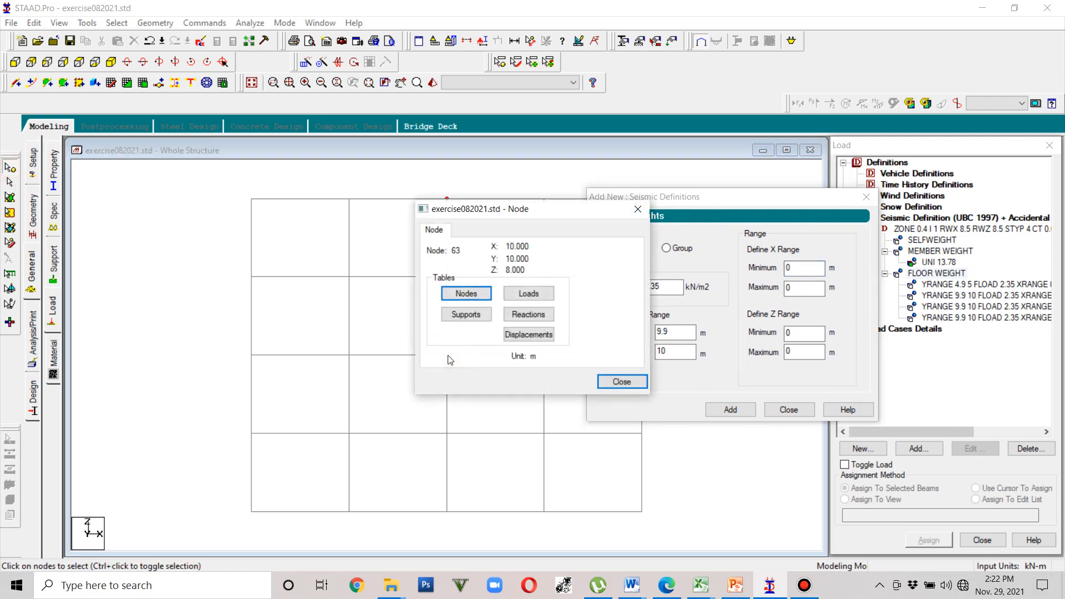
click(638, 209)
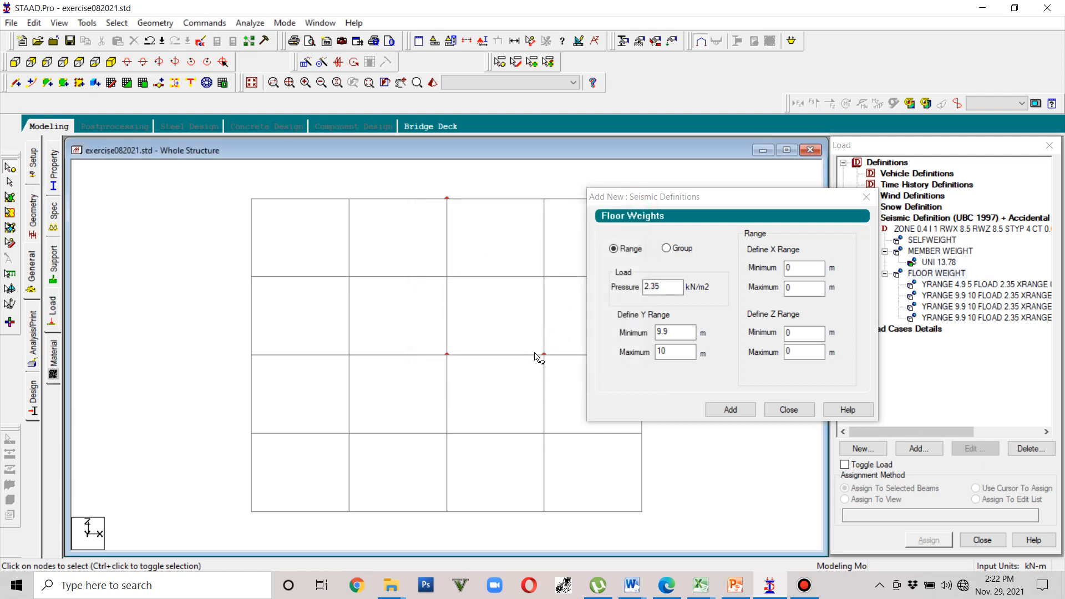
click(799, 269)
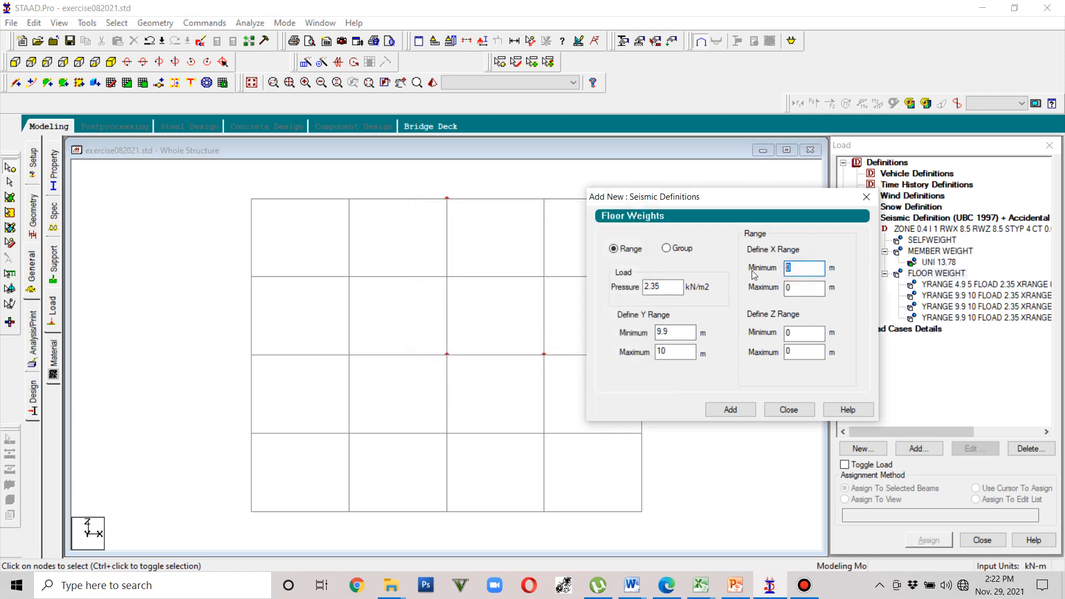
text(10)
click(788, 288)
text(15)
Step: Set the floor weight's Z range to 8 to 16 m and add it to the seismic definition
double_click(803, 332)
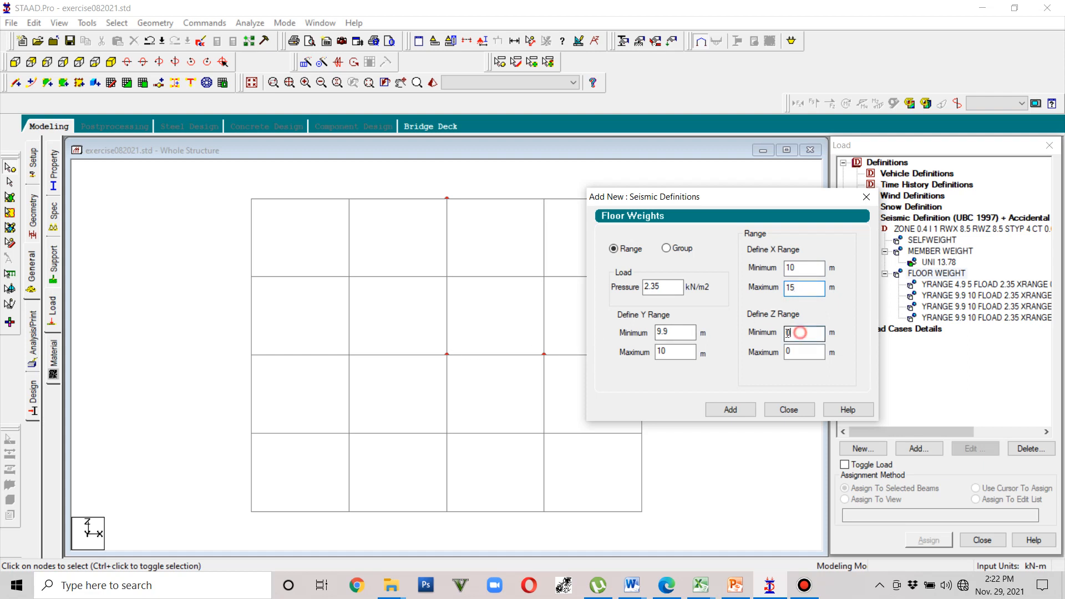
text(8)
click(799, 348)
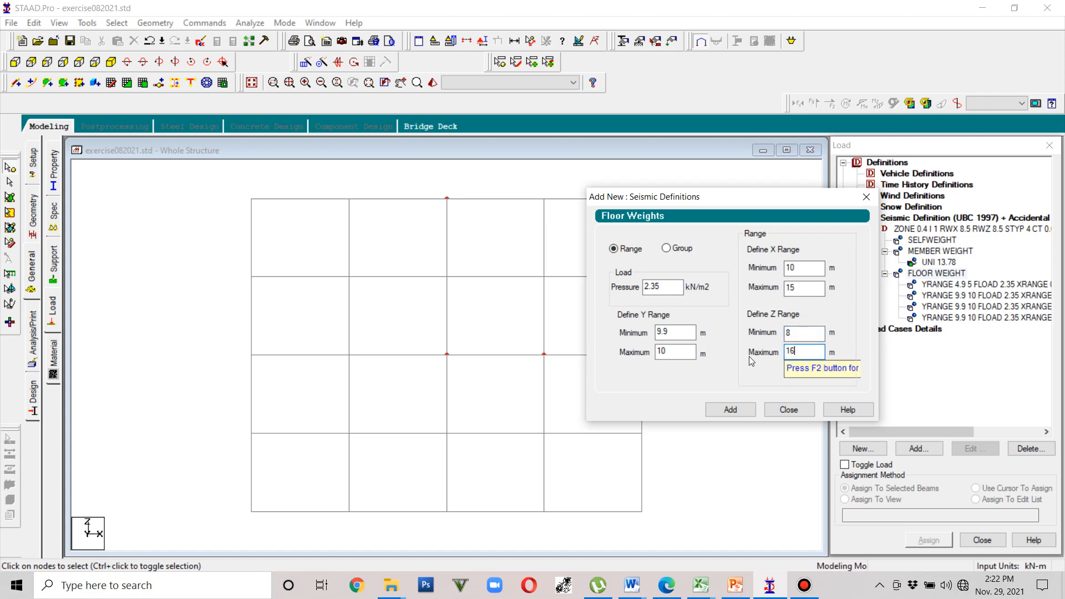
click(730, 410)
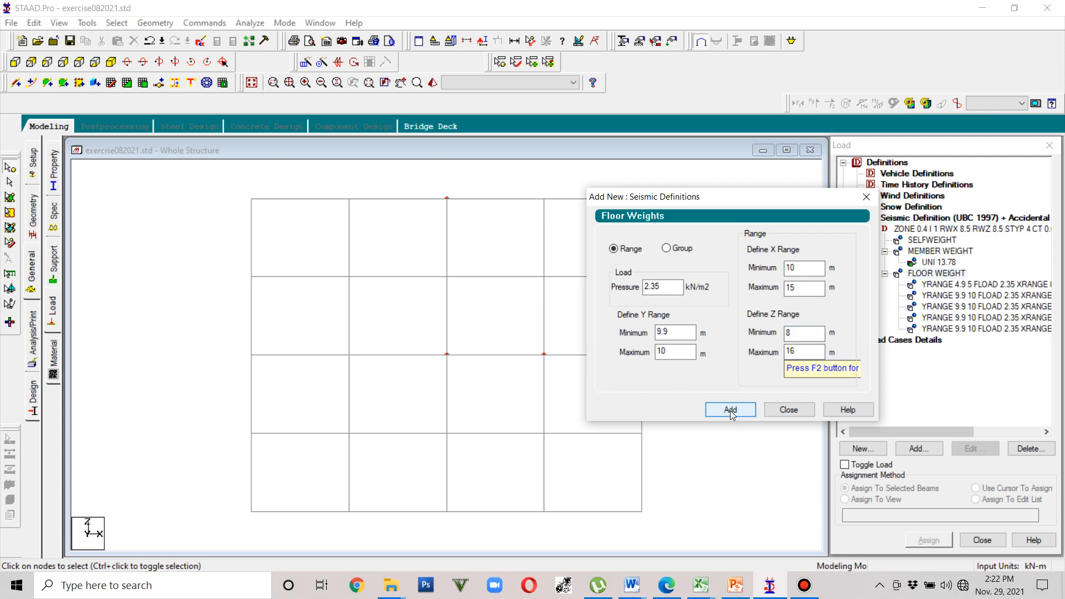
click(795, 413)
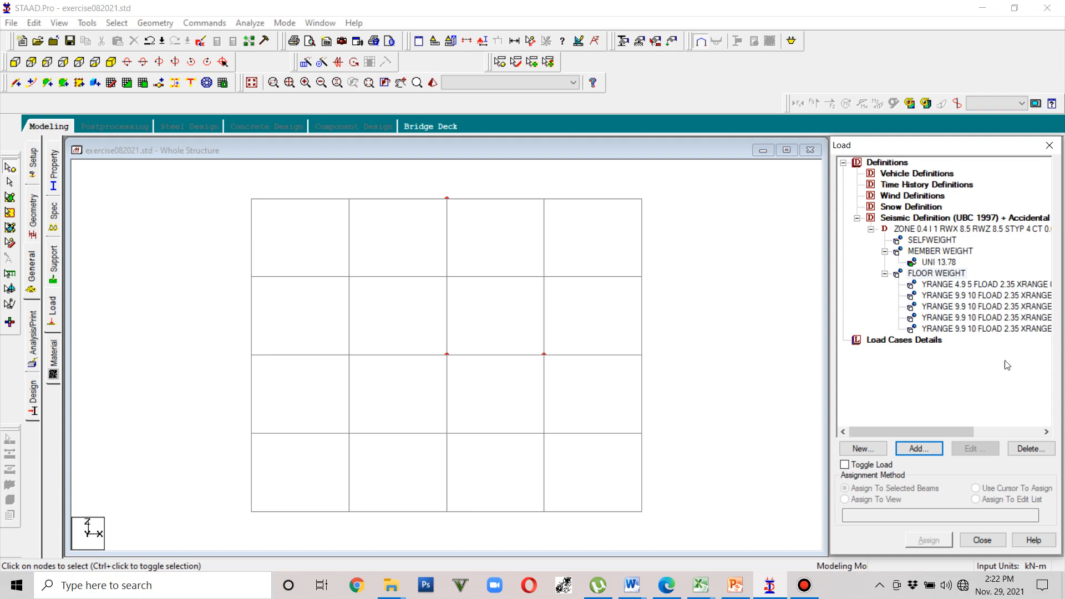
Step: Review the full Y, X and Z ranges of each floor weight entry in the seismic definition
click(969, 331)
click(968, 318)
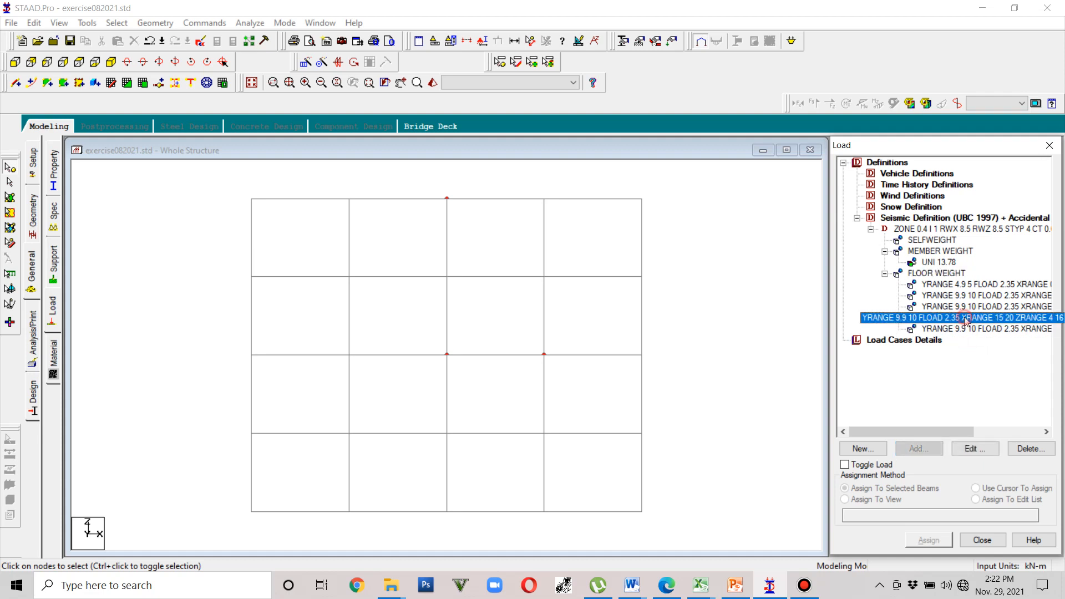
click(965, 307)
click(962, 296)
click(963, 286)
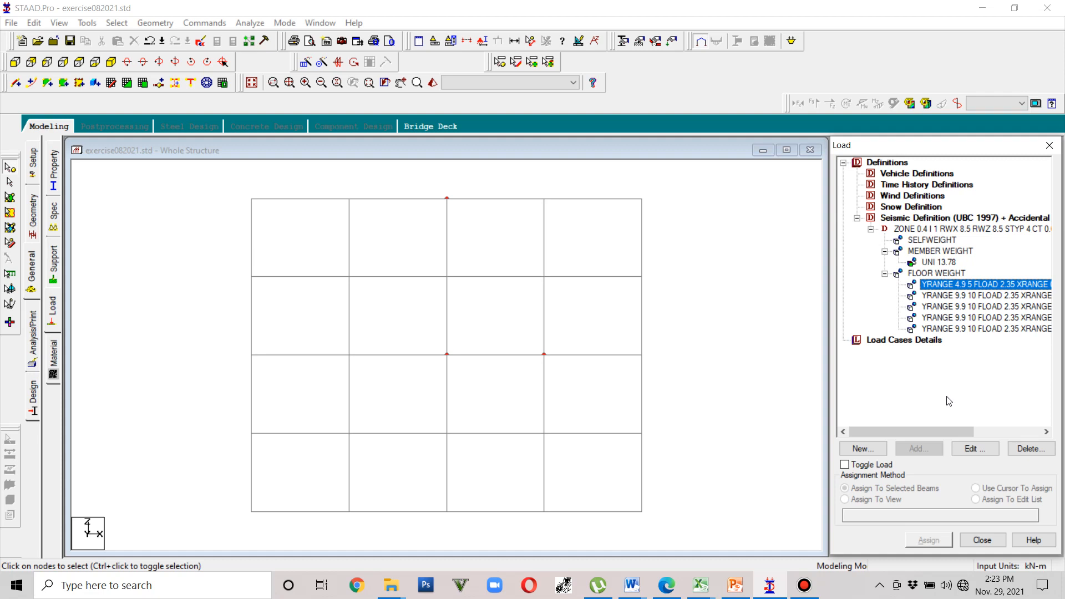
click(954, 328)
click(965, 318)
click(966, 306)
click(966, 295)
click(963, 284)
Step: Show the whole structure in isometric view and examine the ranges of the floor weight entries
click(111, 62)
click(251, 82)
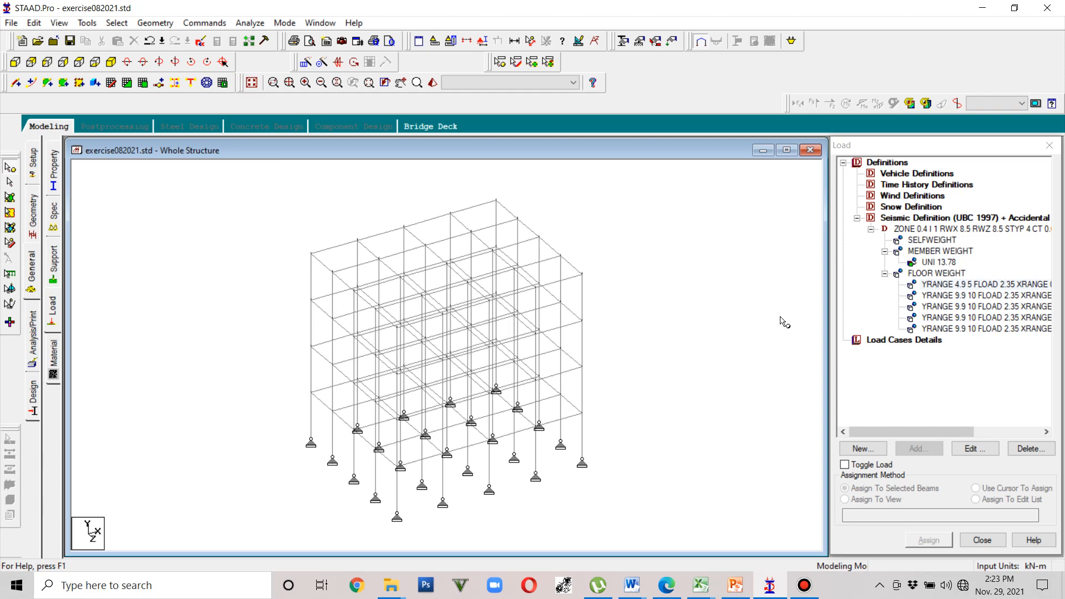
click(946, 284)
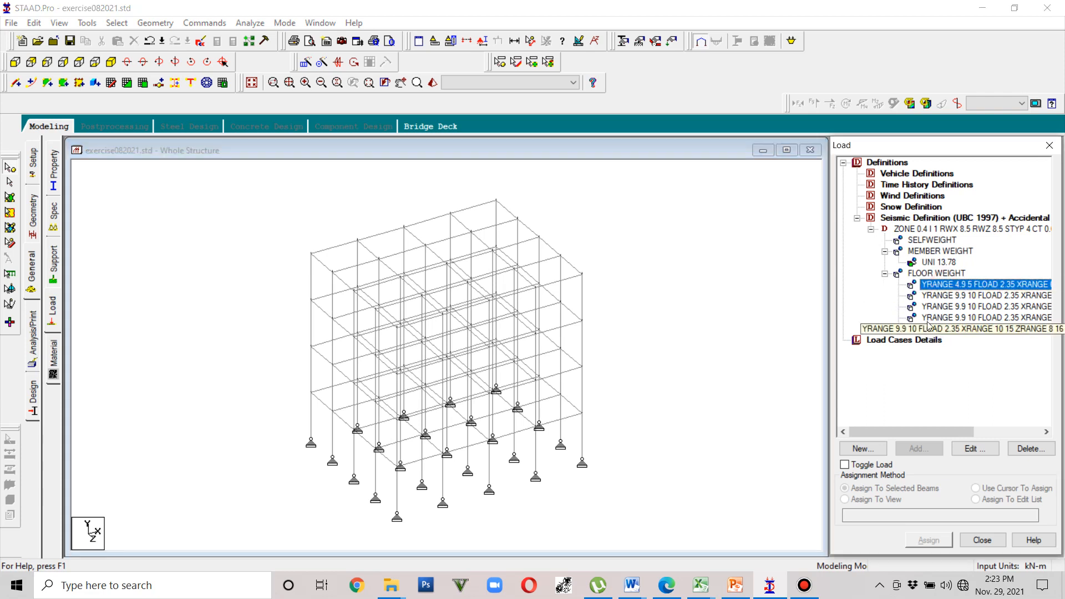
click(936, 274)
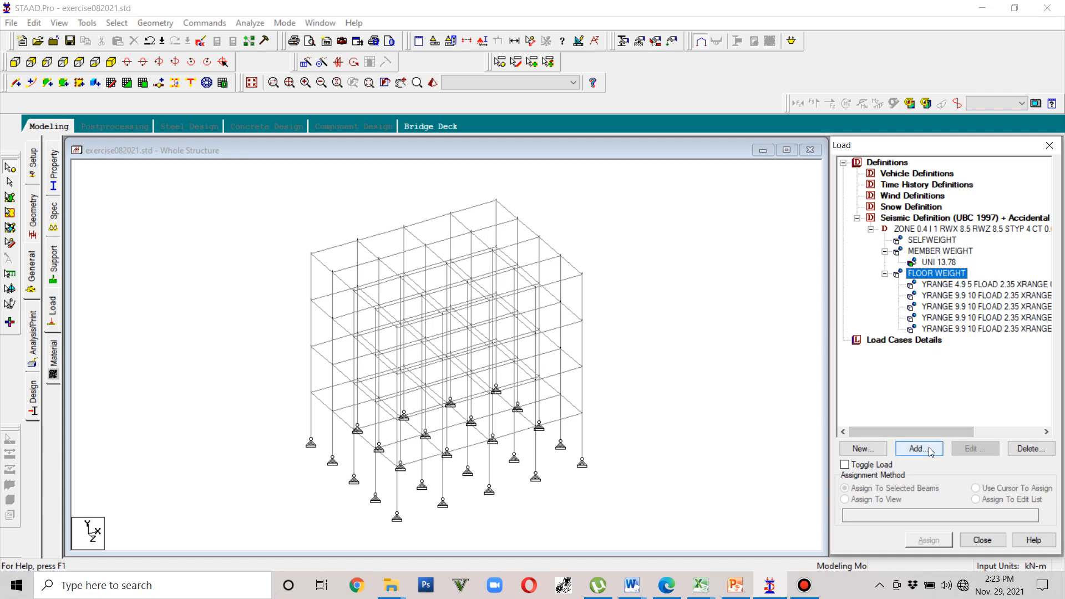
drag(934, 433, 970, 434)
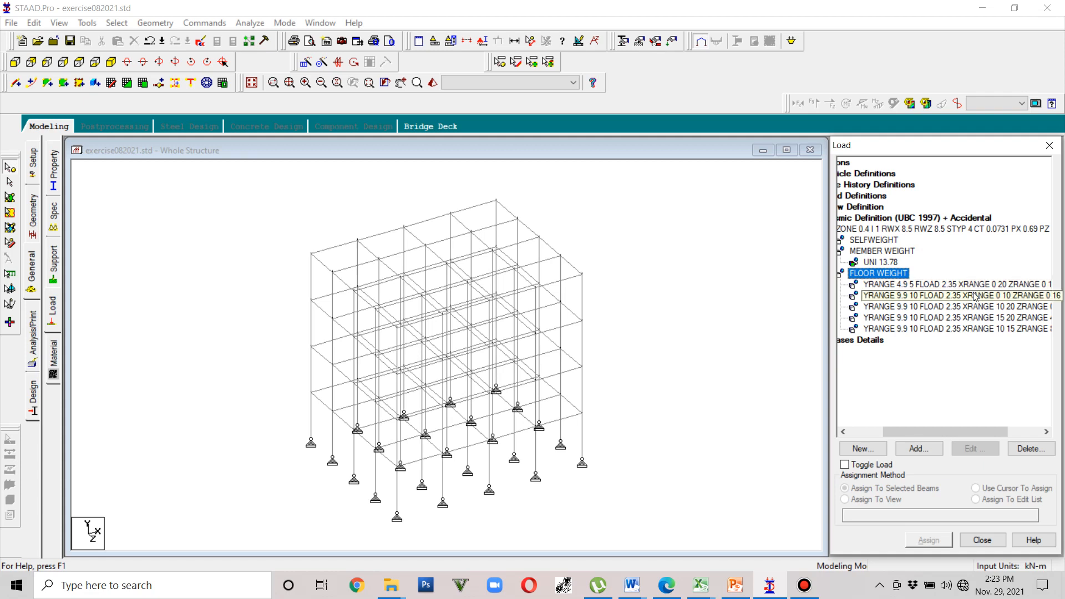
Step: Start another floor weight with a pressure of 2.35 kN/m2 and a Y range of 14.9 to 15 m
double_click(878, 274)
double_click(884, 275)
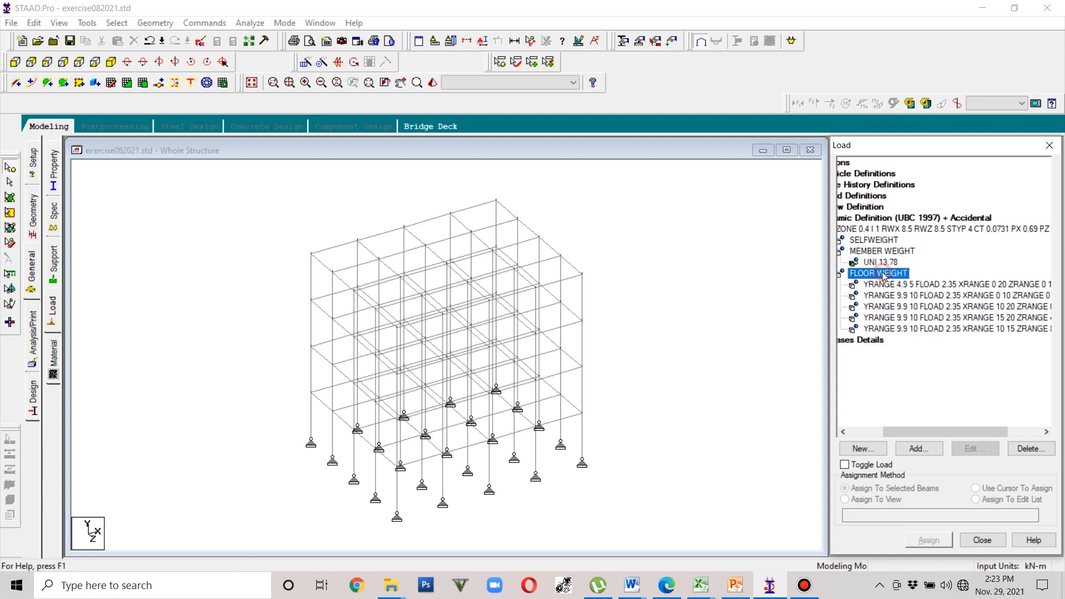
click(916, 451)
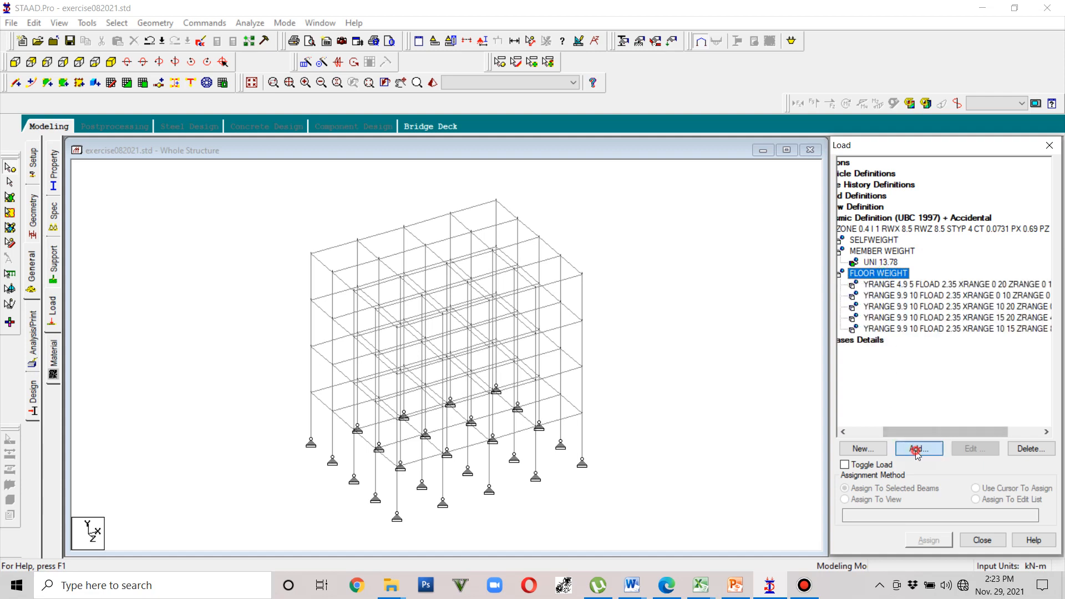
click(480, 269)
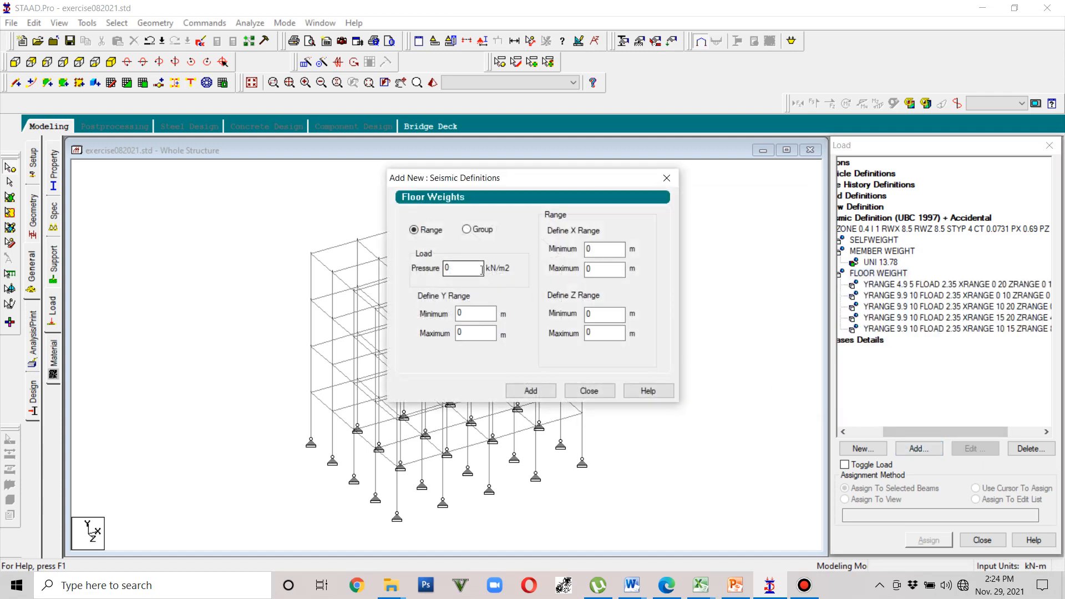
drag(481, 269, 443, 270)
text(2.35)
drag(471, 315, 452, 306)
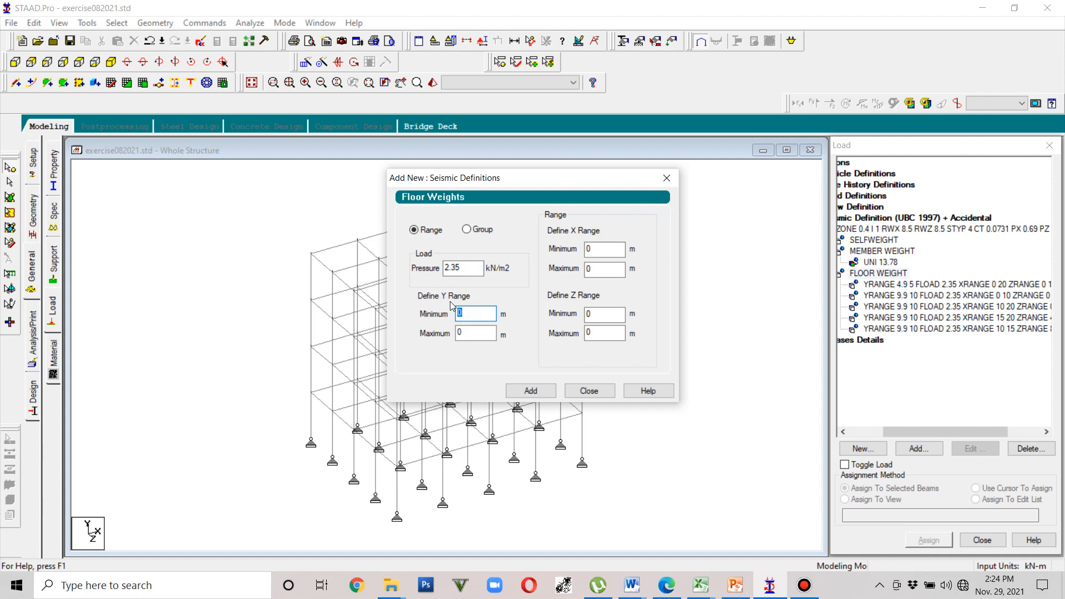
text(14.9)
click(491, 332)
key(BackSpace)
text(15)
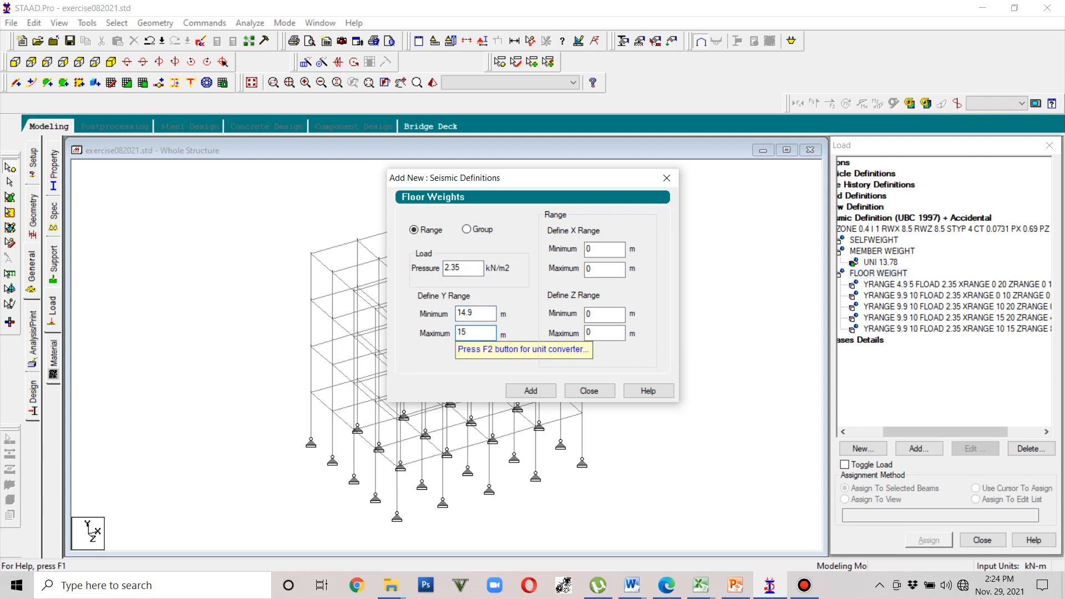
Step: Set the floor weight's X range to 0 to 20 m and Z maximum to 16 m, and add it to the seismic definition
click(599, 250)
double_click(598, 250)
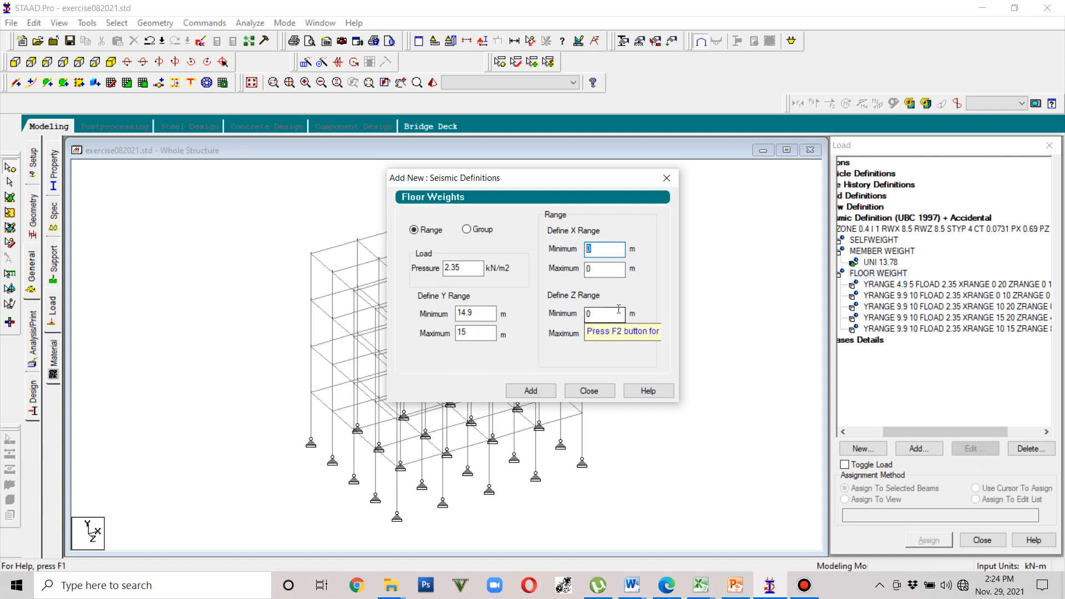
text(0)
double_click(590, 269)
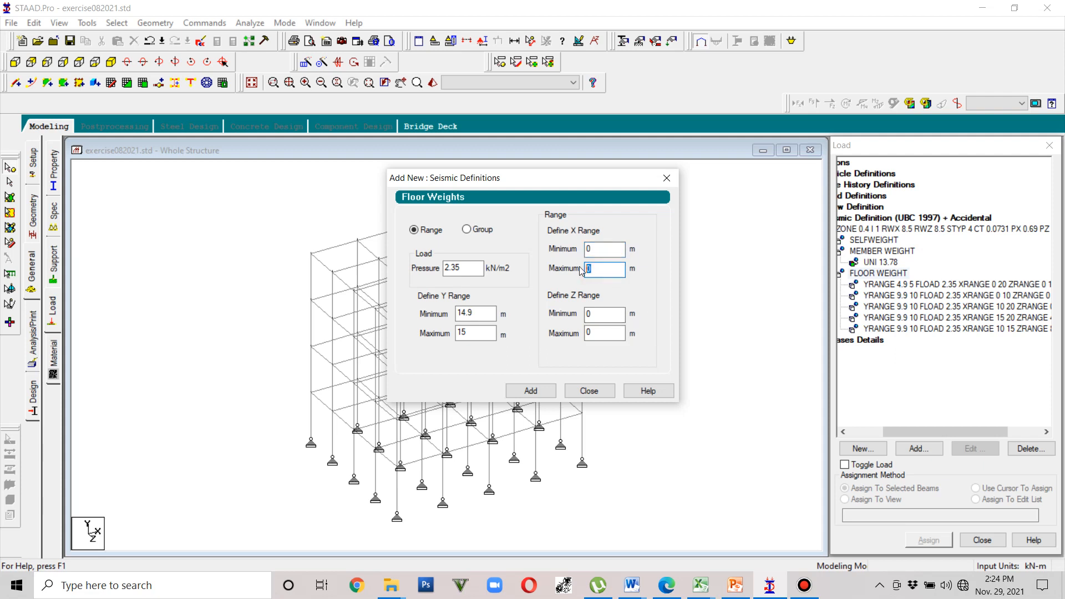
text(20)
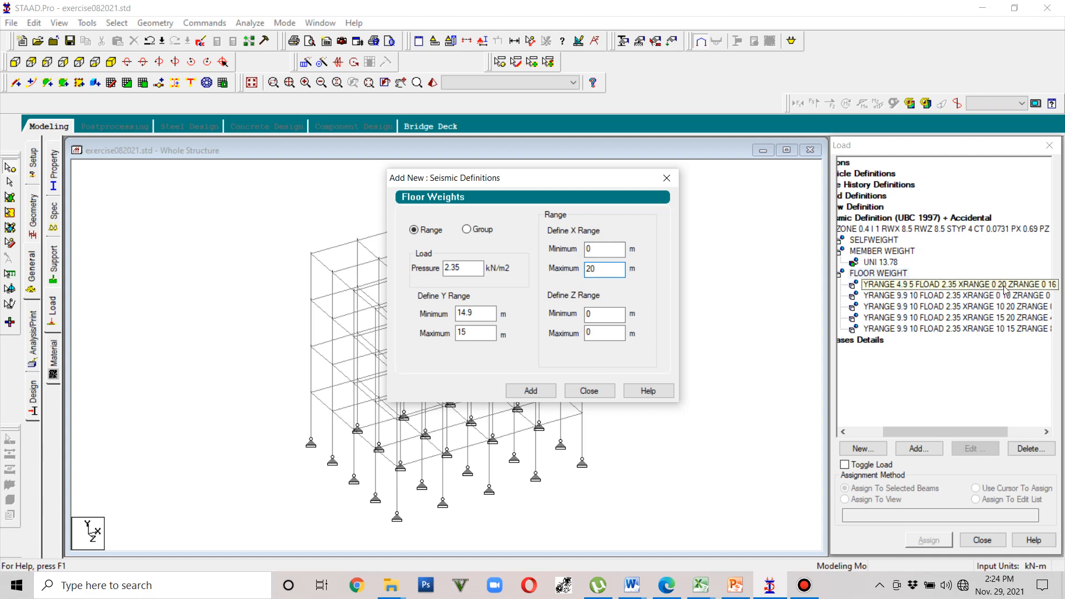
double_click(604, 334)
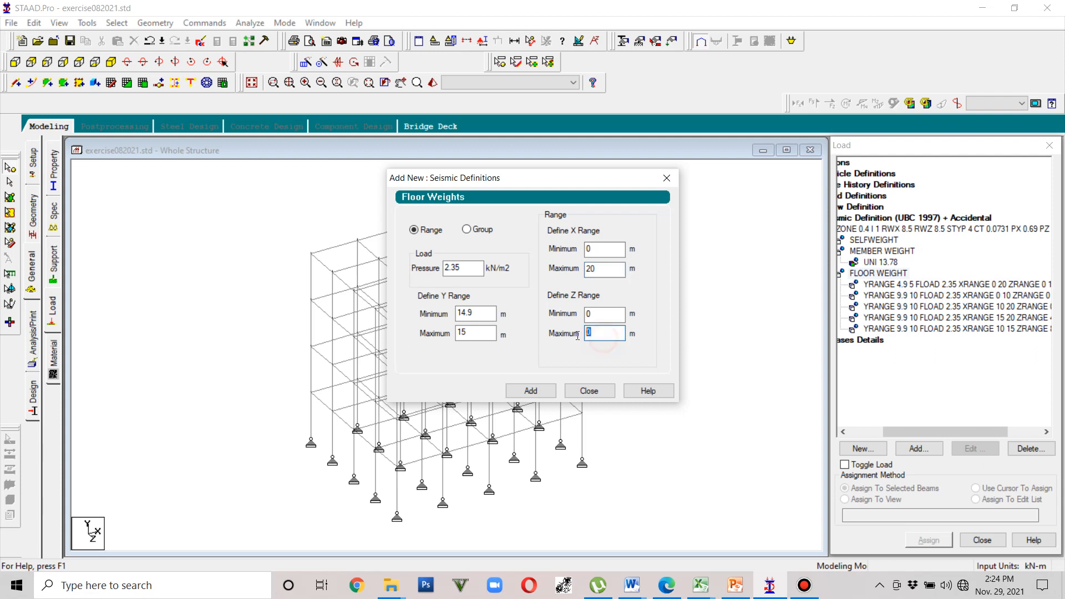
text(16)
click(542, 388)
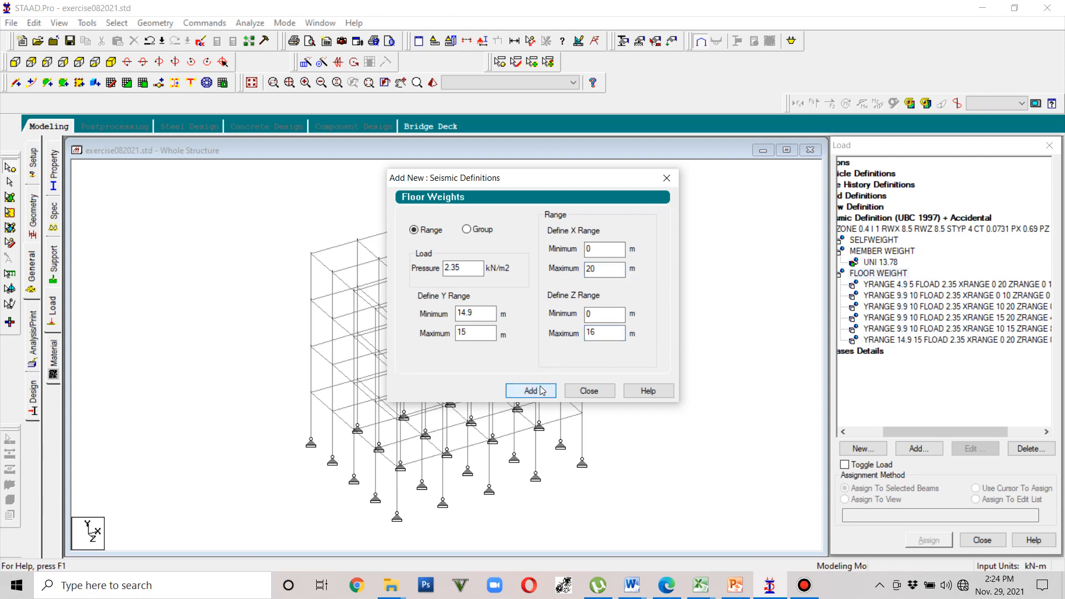
Step: Try to set the X maximum of the floor weight with Y range 14.9 to 15 m to 10 m
click(477, 314)
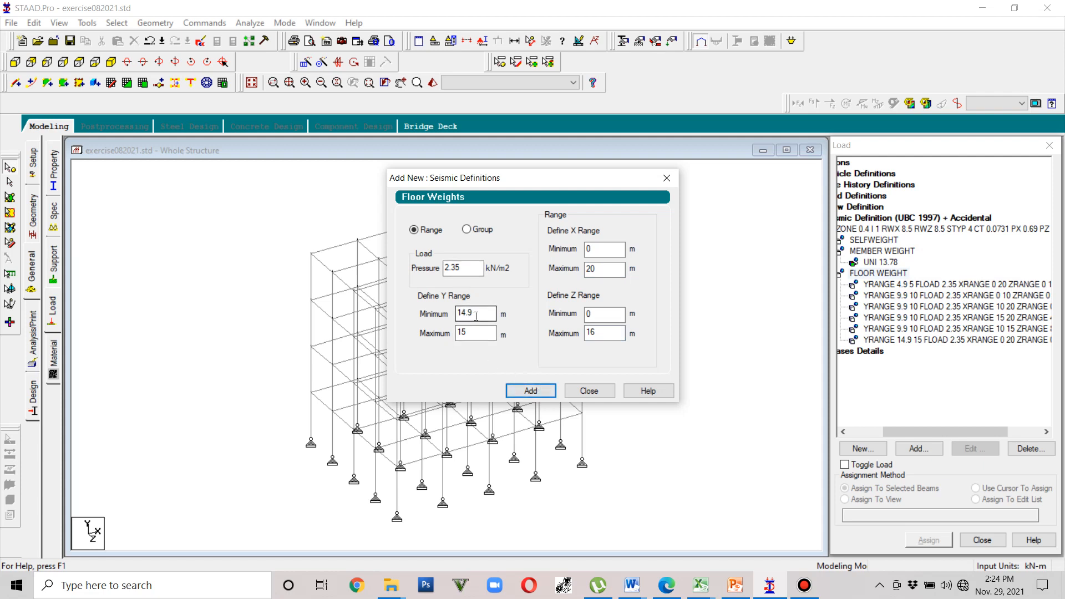
click(479, 330)
click(948, 341)
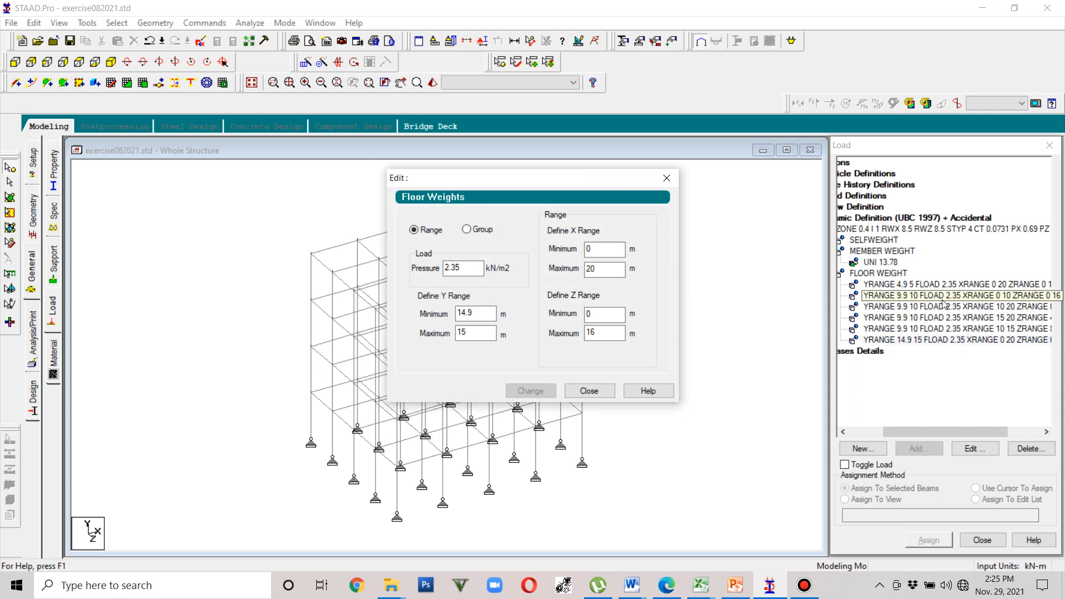
double_click(592, 270)
text(10)
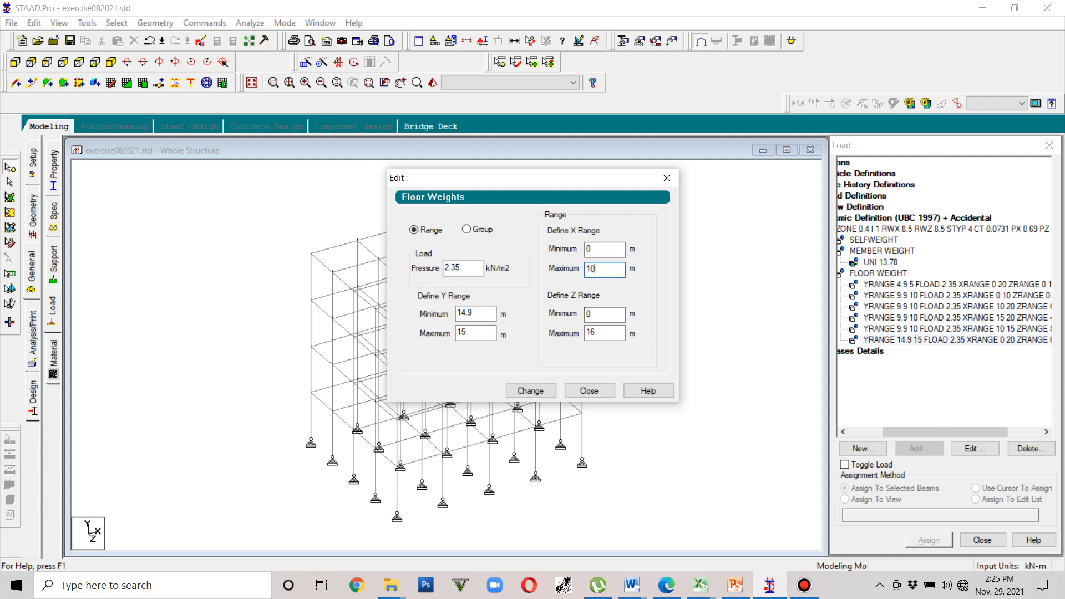
Step: Open the first 9.9 to 10 m floor weight to check its ranges, and accept the automatic save of the model
click(943, 293)
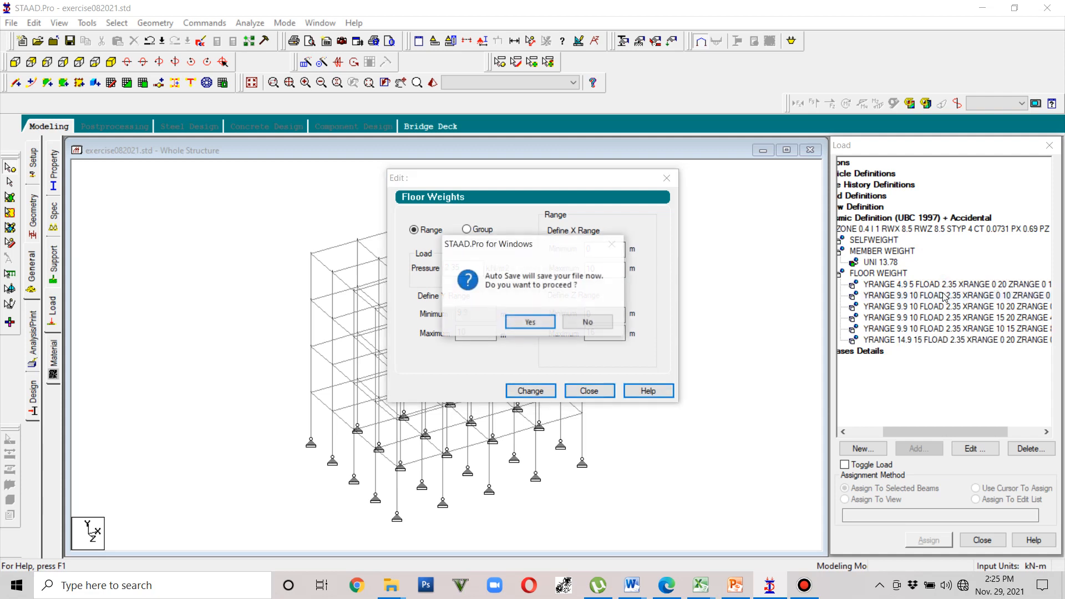
click(544, 325)
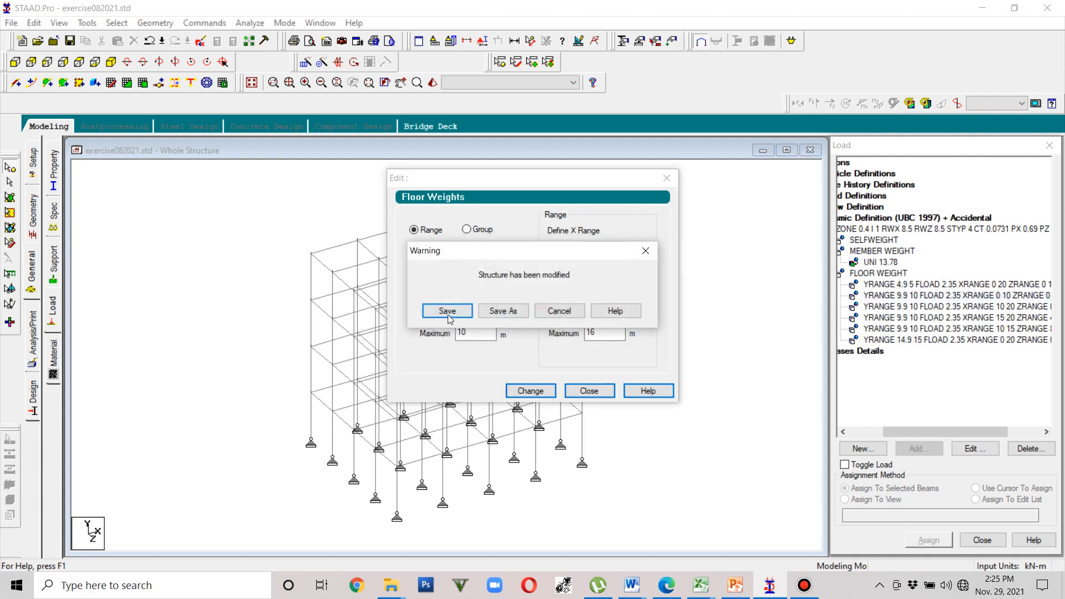
click(446, 311)
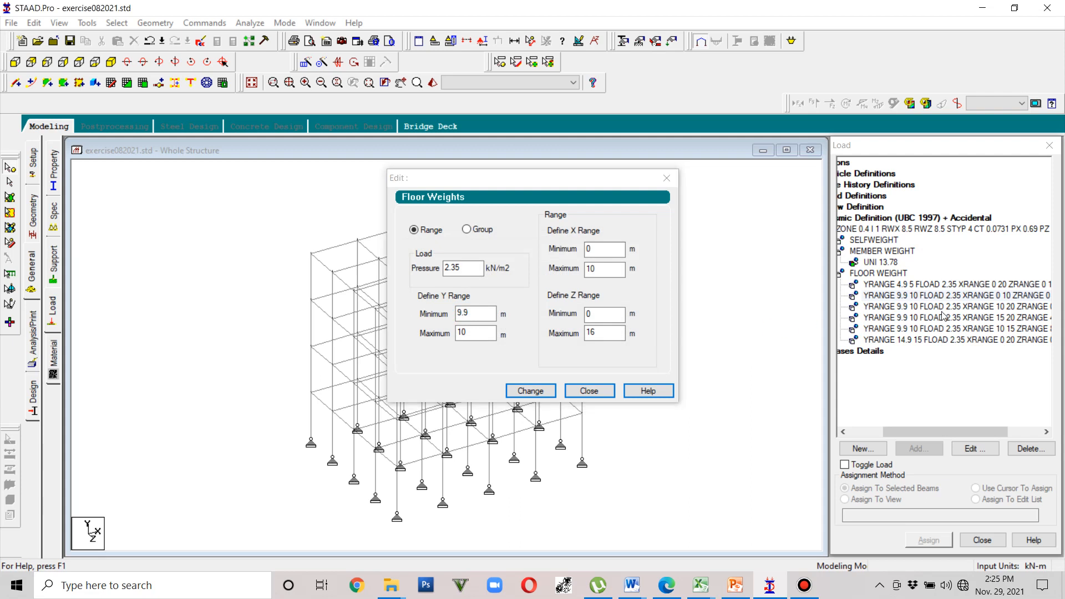
click(936, 433)
drag(936, 433, 864, 430)
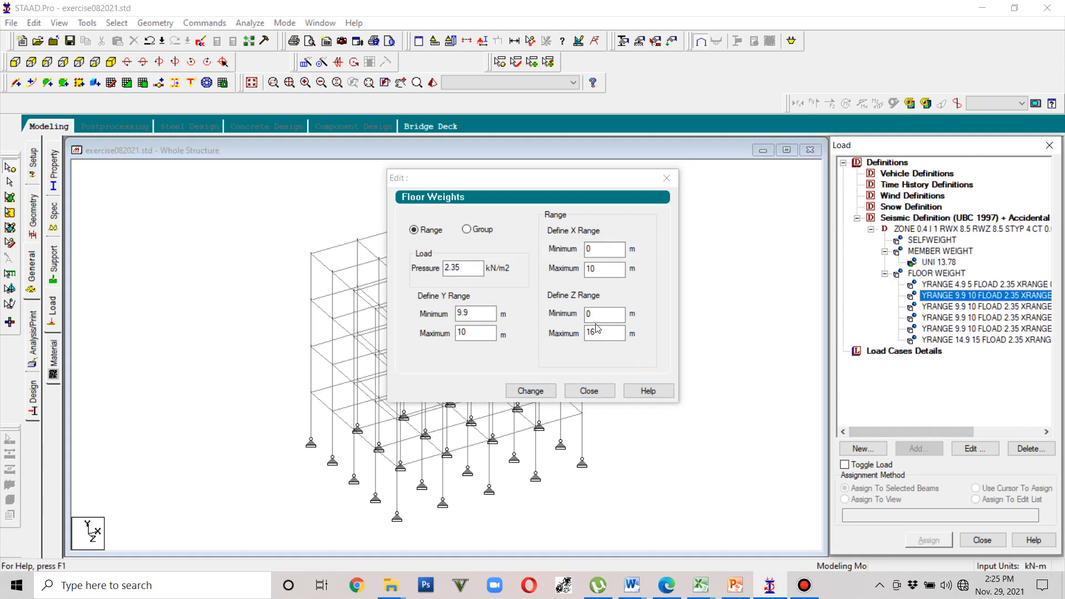
Step: Set the X maximum of the 14.9 to 15 m floor weight to 10 m, apply the change and check the entry
click(971, 340)
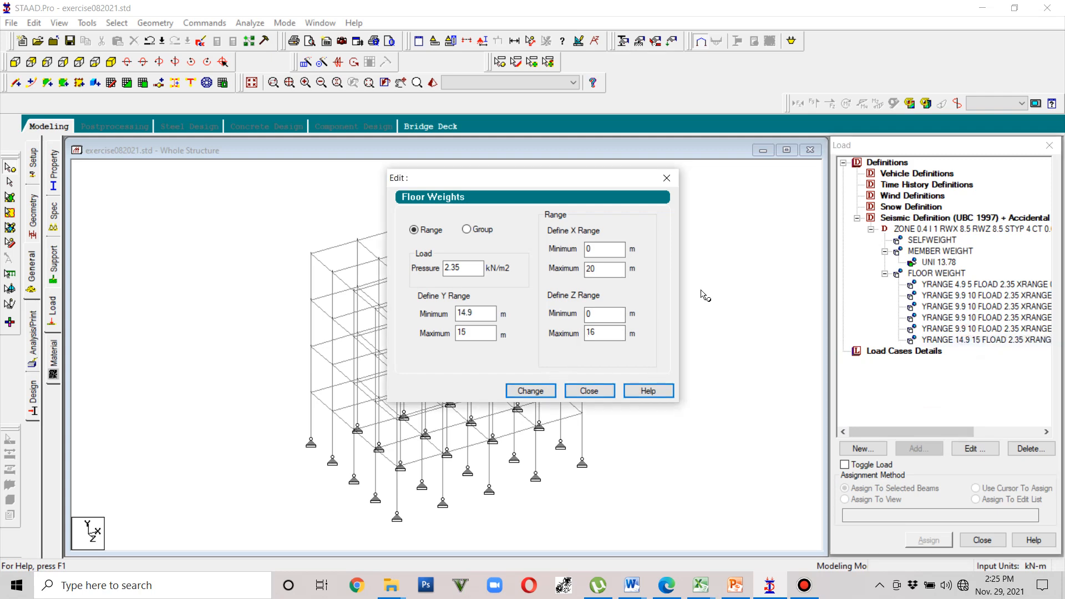
click(606, 269)
key(Return)
double_click(605, 269)
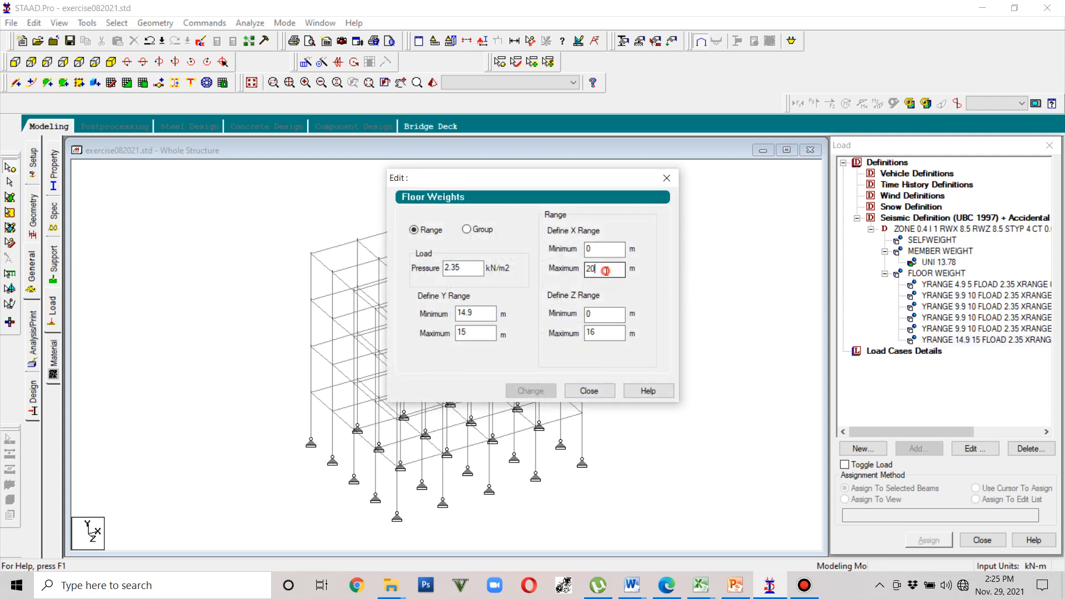
text(10)
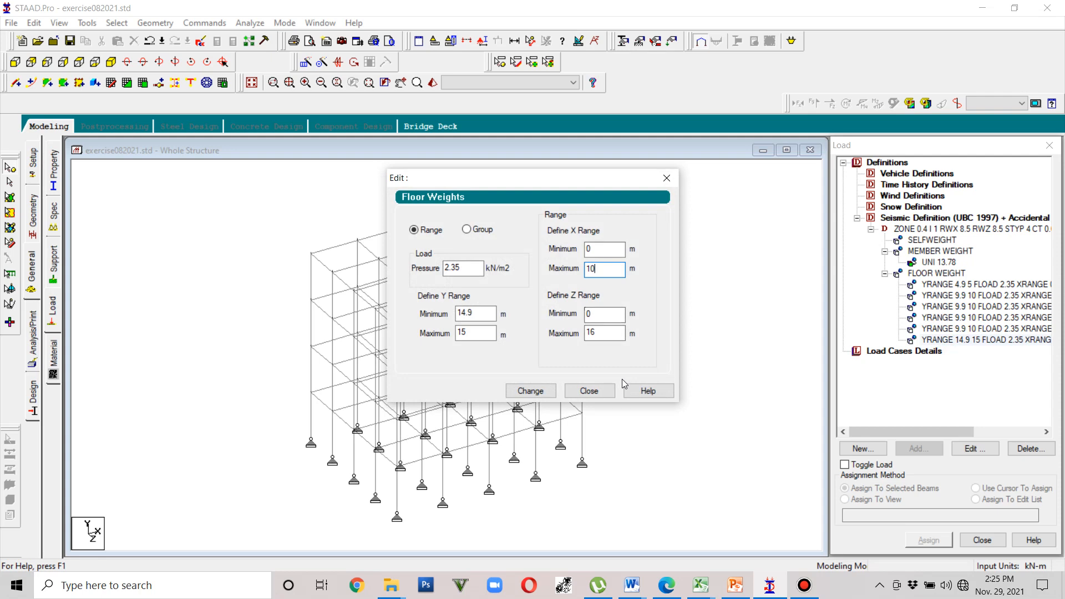
click(542, 392)
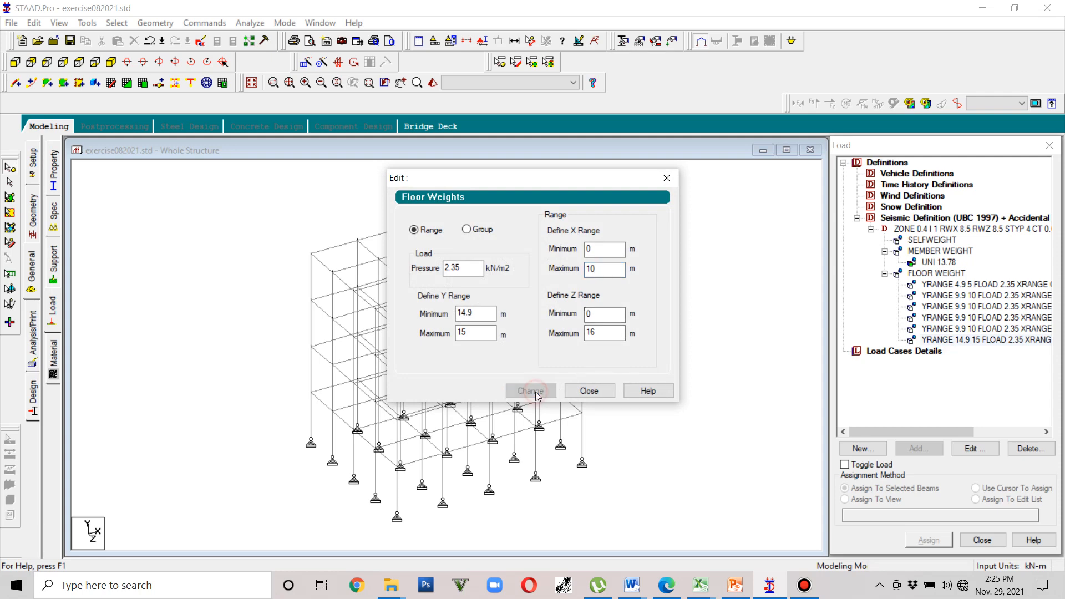
click(589, 391)
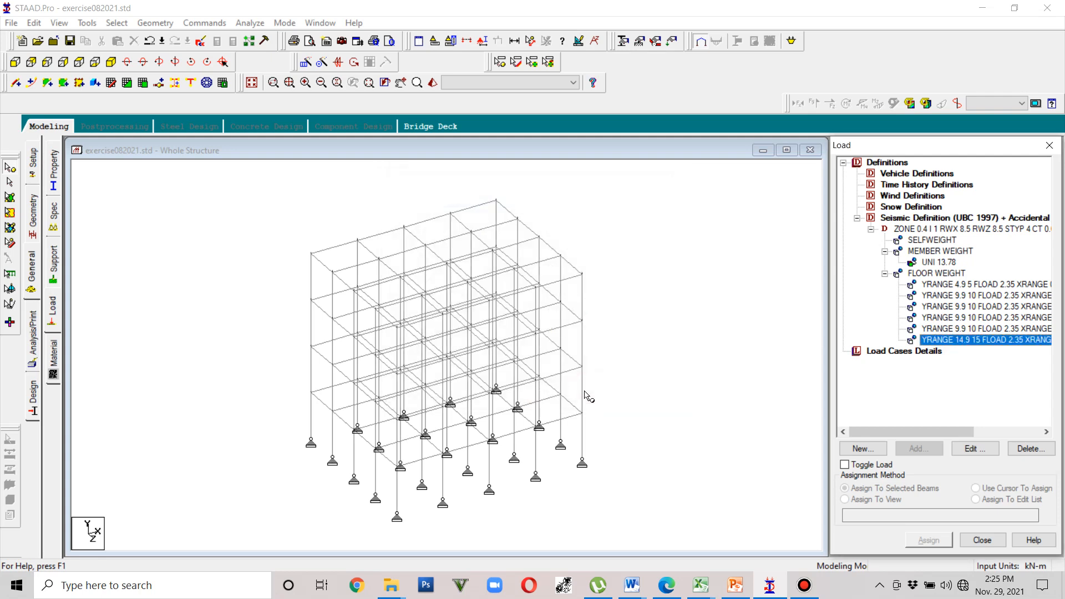
double_click(948, 341)
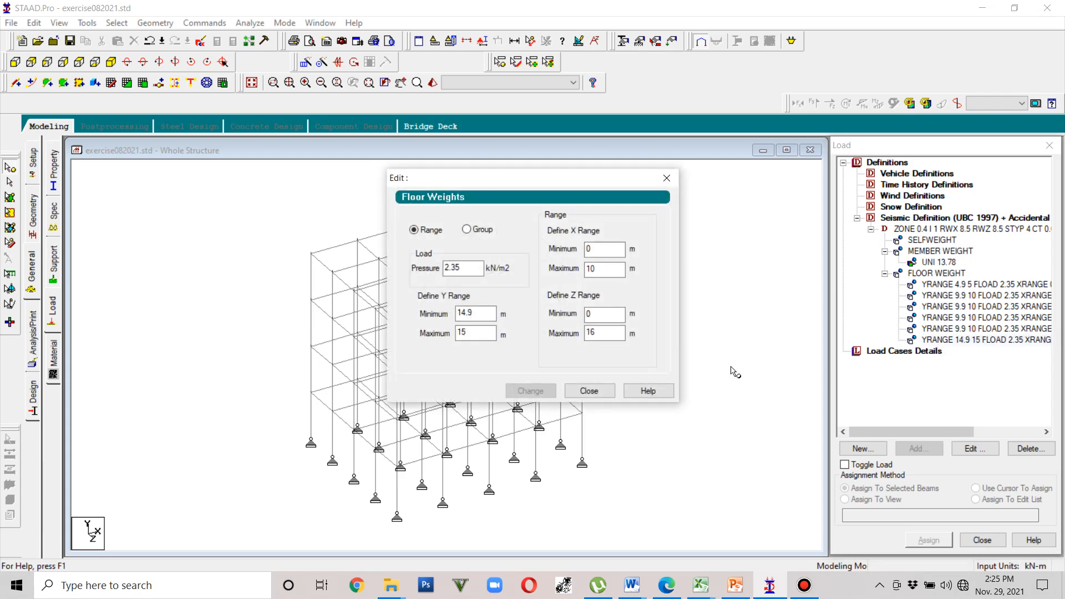
click(667, 178)
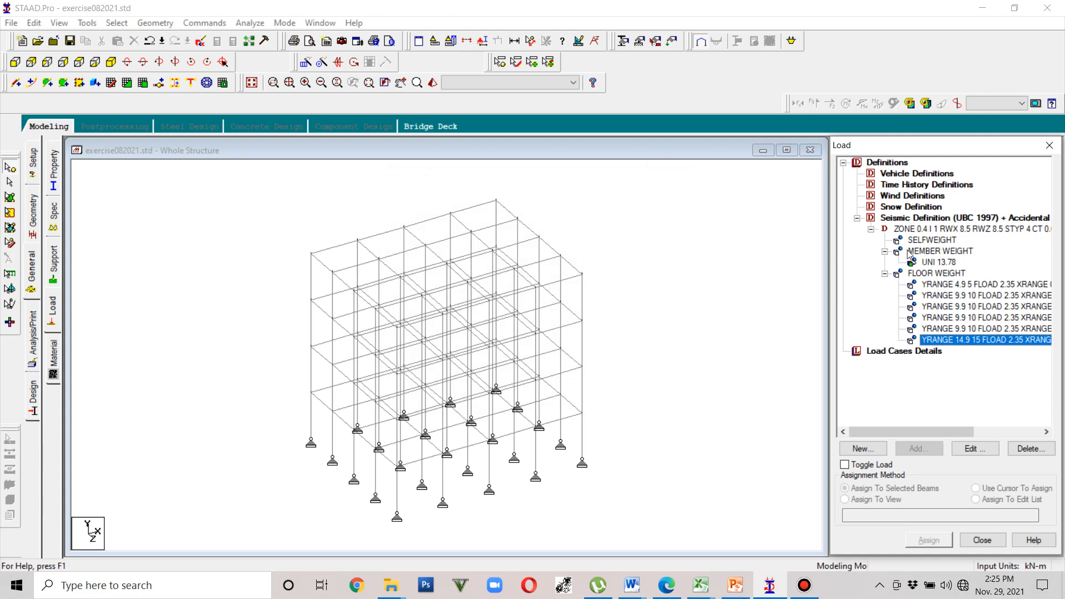
click(936, 274)
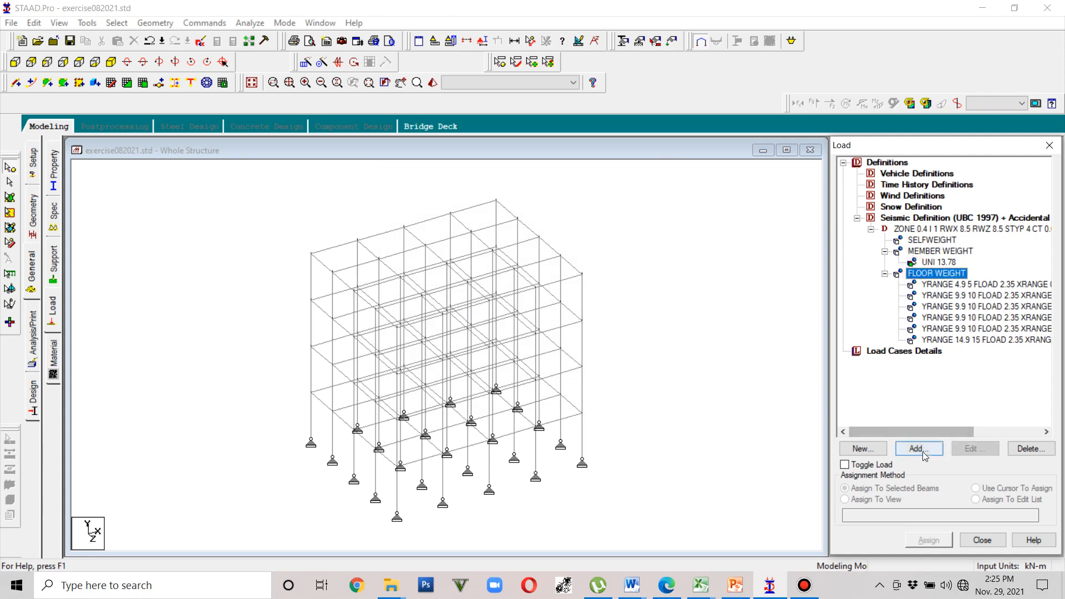
click(924, 452)
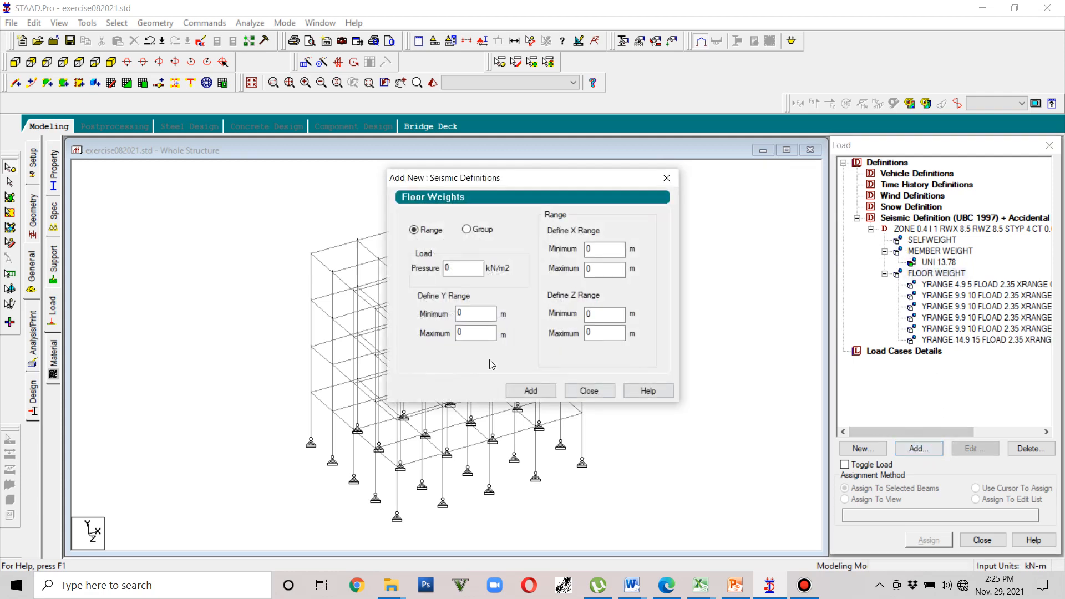
double_click(442, 268)
text(2.35)
double_click(469, 314)
text(14.9)
double_click(471, 333)
text(15)
click(606, 249)
Step: Examine the full X and Z ranges of the existing 9.9 to 10 m floor weight entries
drag(965, 434, 1005, 429)
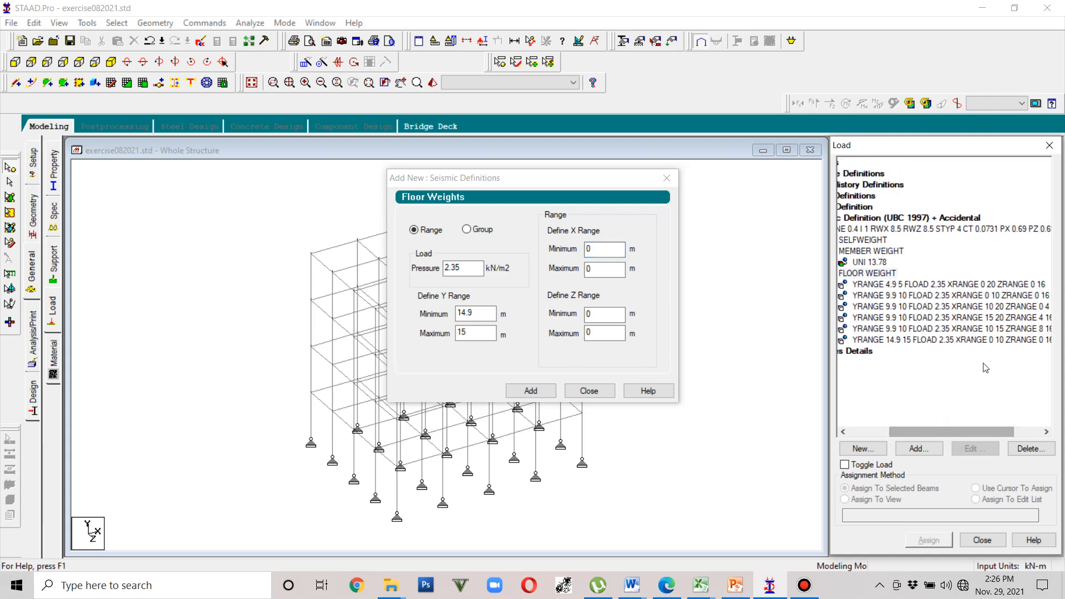
click(990, 312)
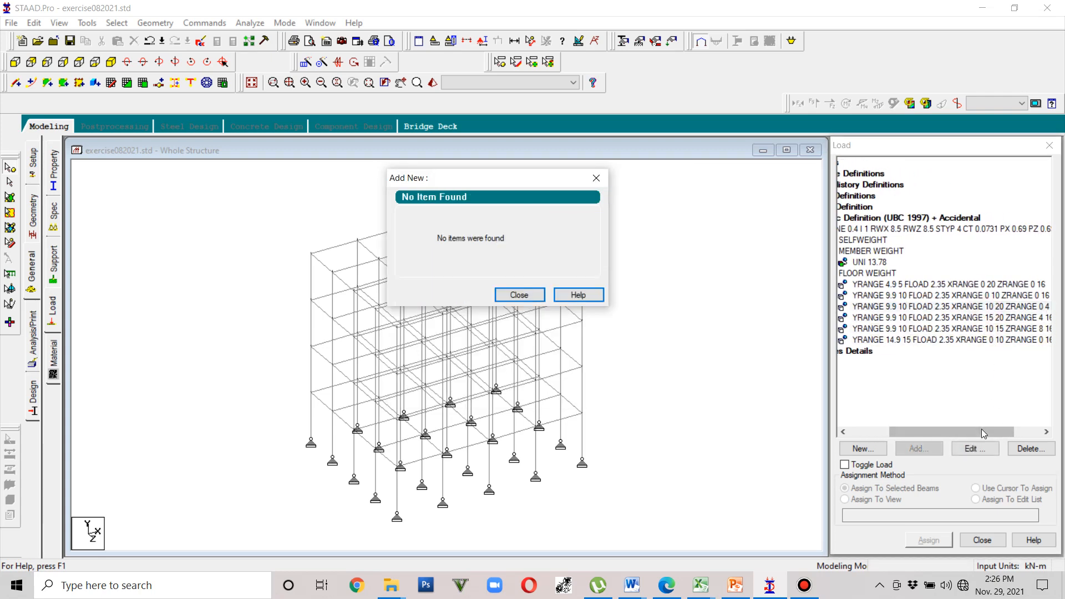
drag(981, 431, 1002, 433)
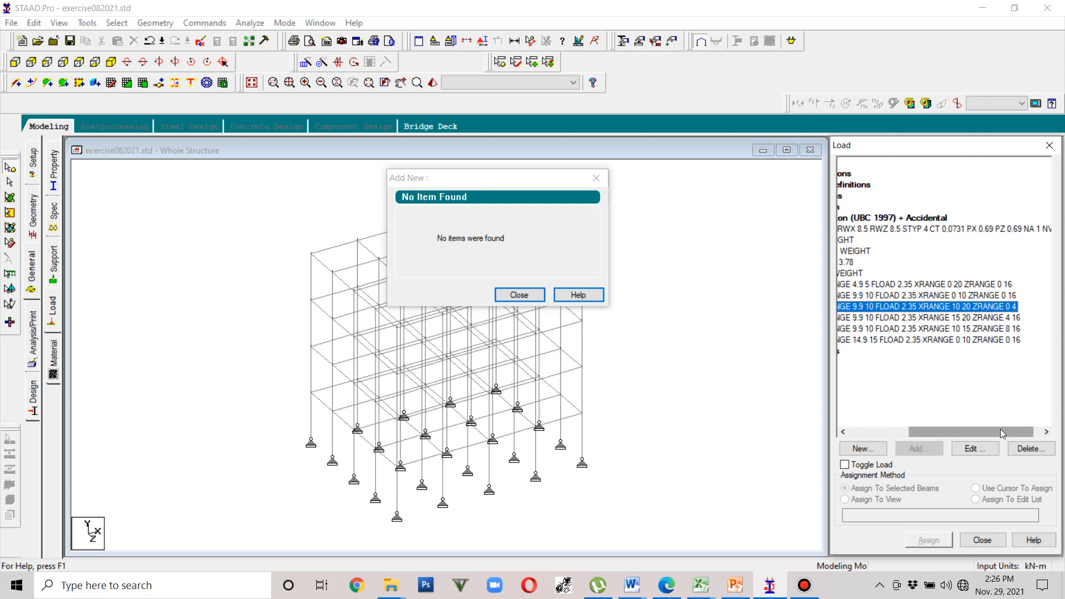
drag(1000, 428, 953, 426)
key(Escape)
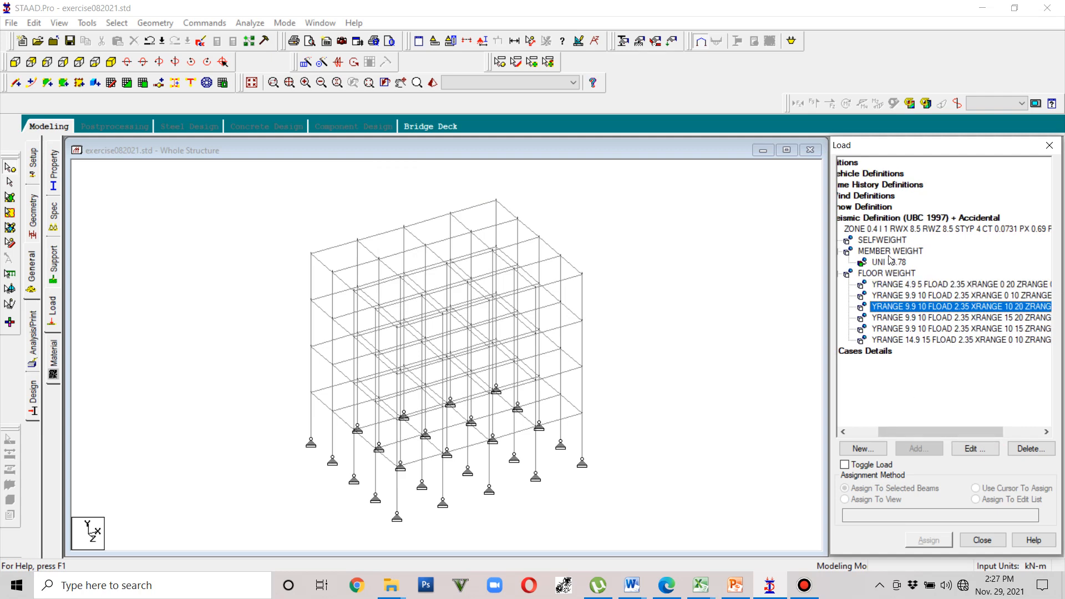
Step: Start another floor weight with a pressure of 2.35 kN/m2 and a Y range of 14.9 to 15 m
click(889, 273)
click(919, 448)
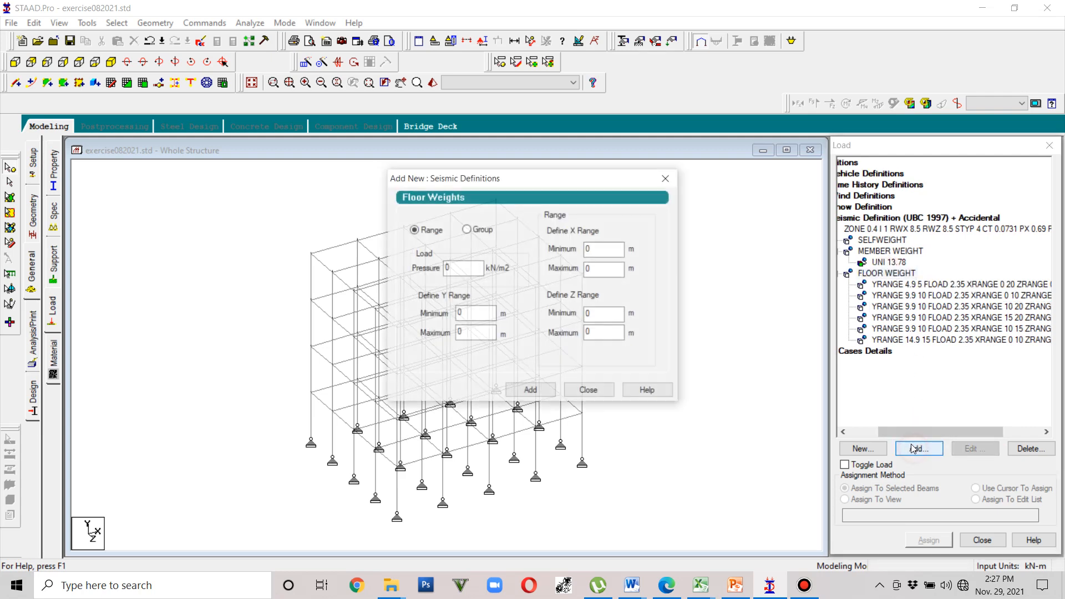
click(460, 267)
drag(460, 267, 437, 270)
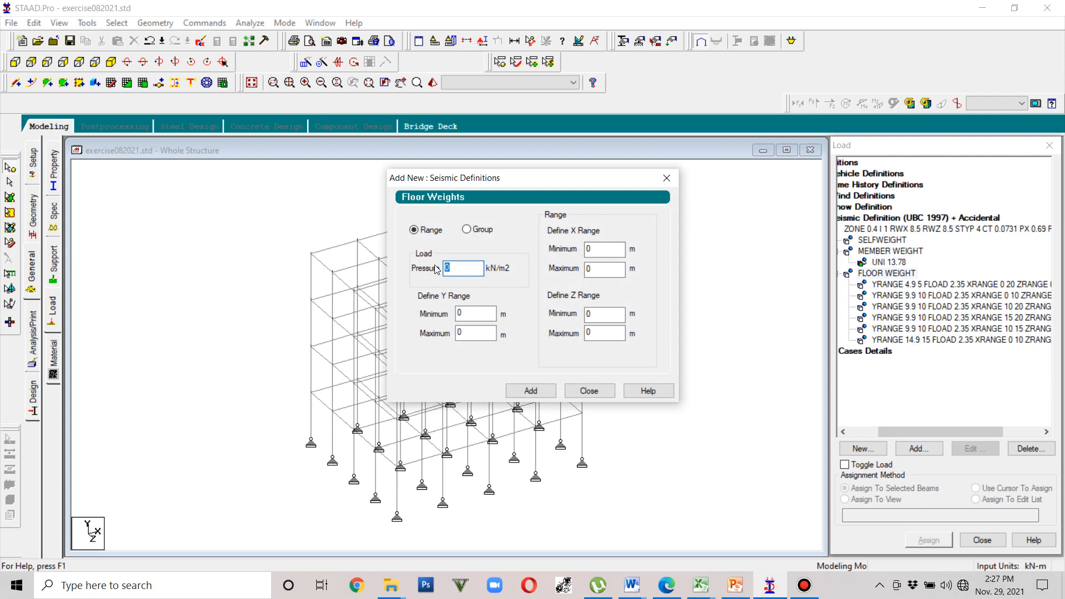
text(2.35)
drag(469, 312, 450, 309)
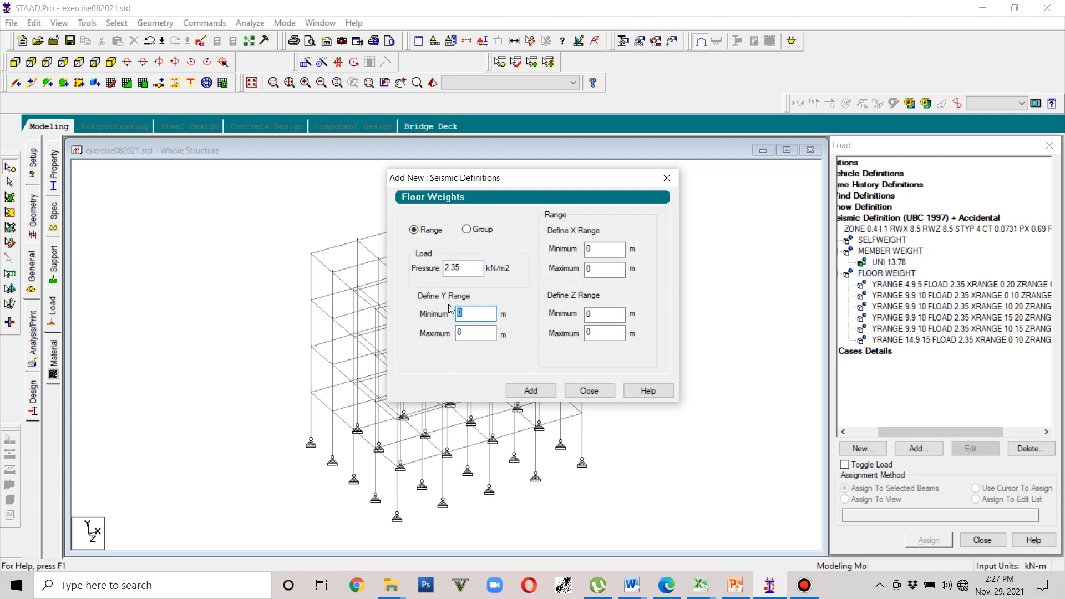
text(149)
key(BackSpace)
key(BackSpace)
text(4.9)
double_click(467, 330)
text(15)
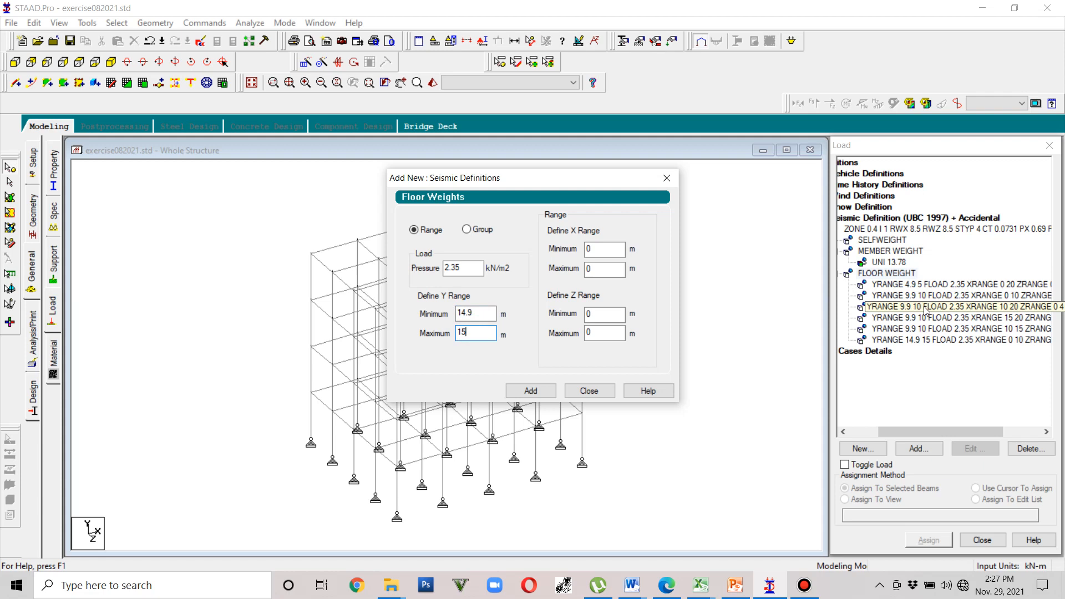
Step: Set the floor weight's X range to 10 to 20 m and Z maximum to 4 m, and add it to the seismic definition
double_click(604, 249)
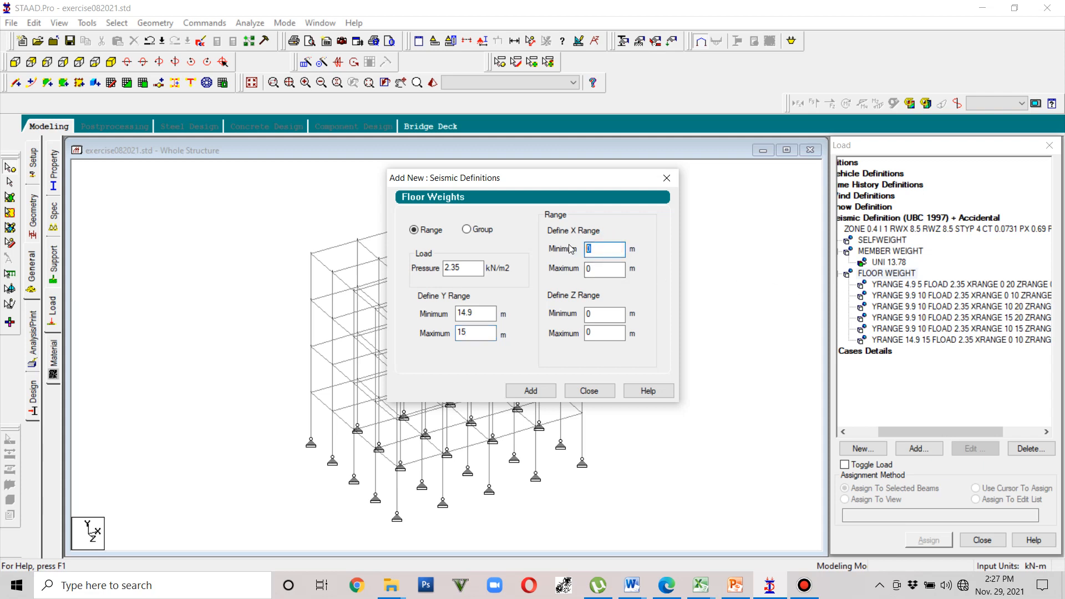
text(10)
double_click(608, 270)
text(20)
double_click(591, 333)
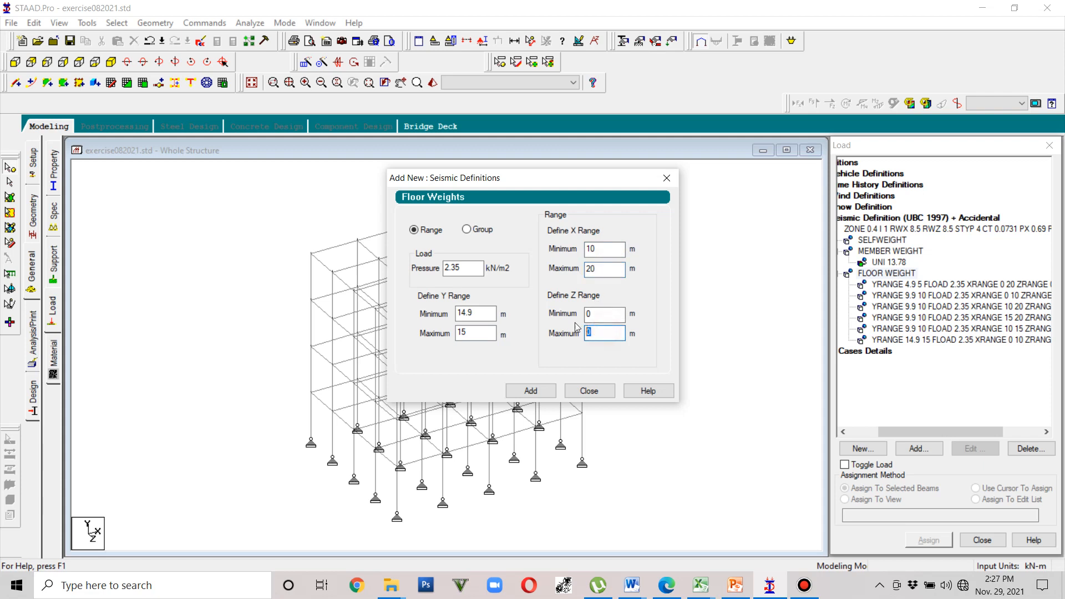
text(4)
click(531, 391)
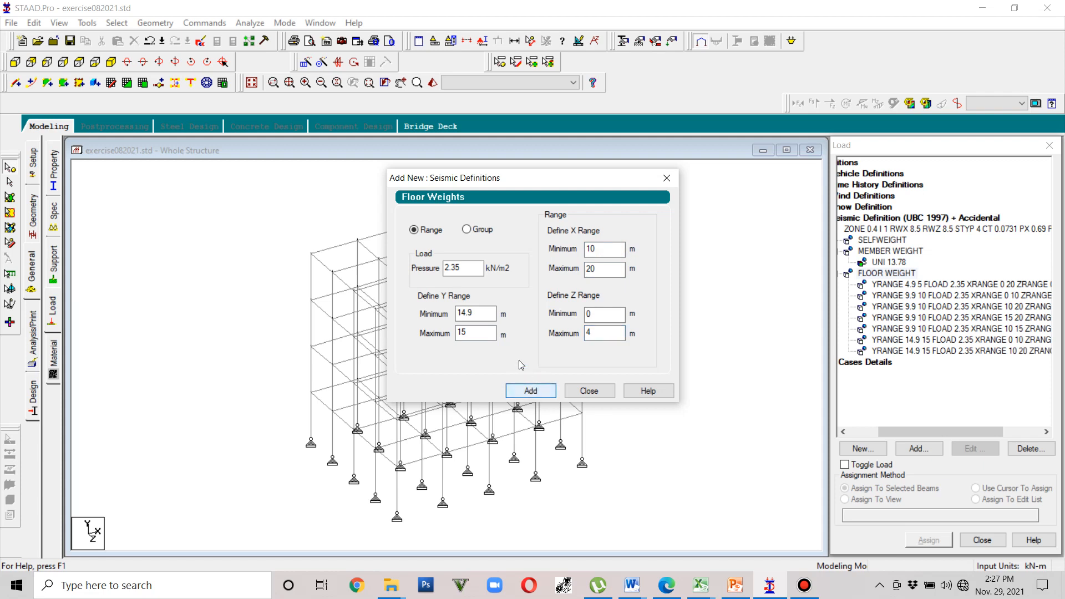
Step: Add another floor weight at the same level with an X minimum of 15 m and a Z range of 4 to 16 m
click(462, 333)
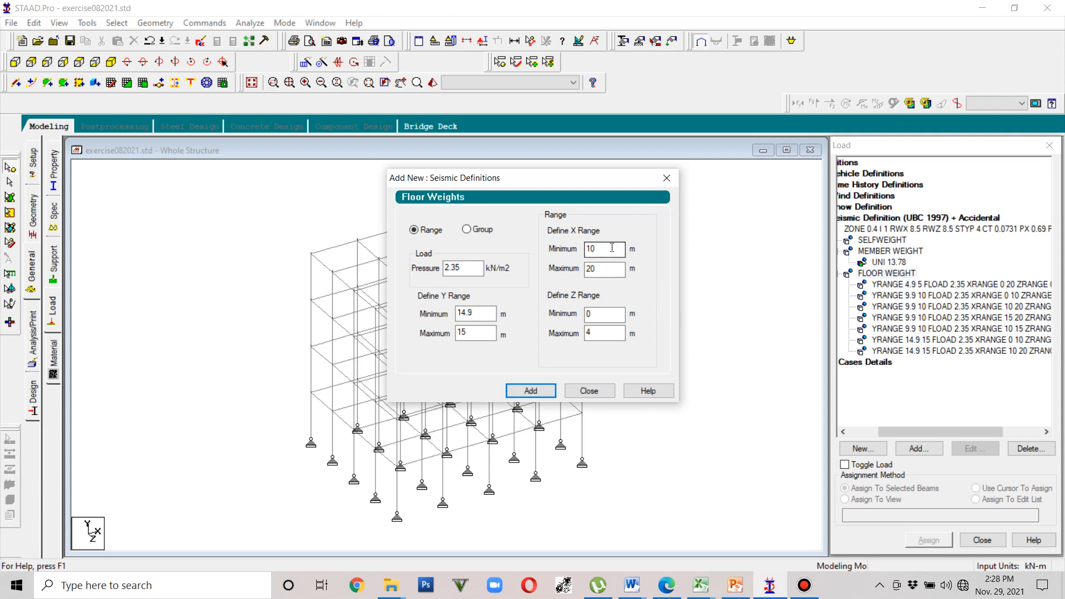
click(592, 249)
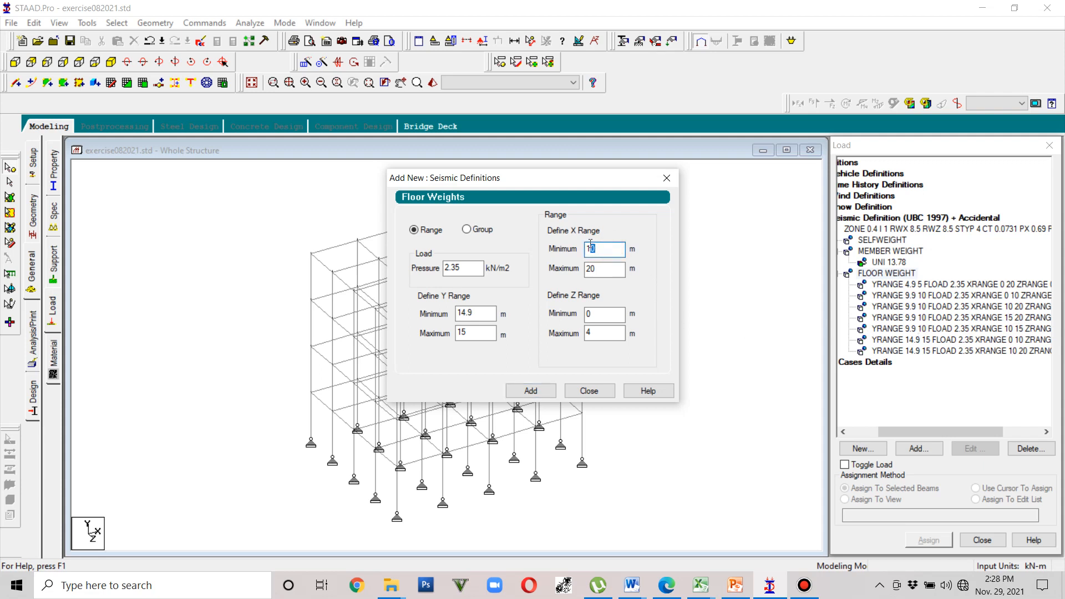
text(5)
key(Tab)
key(Tab)
text(4)
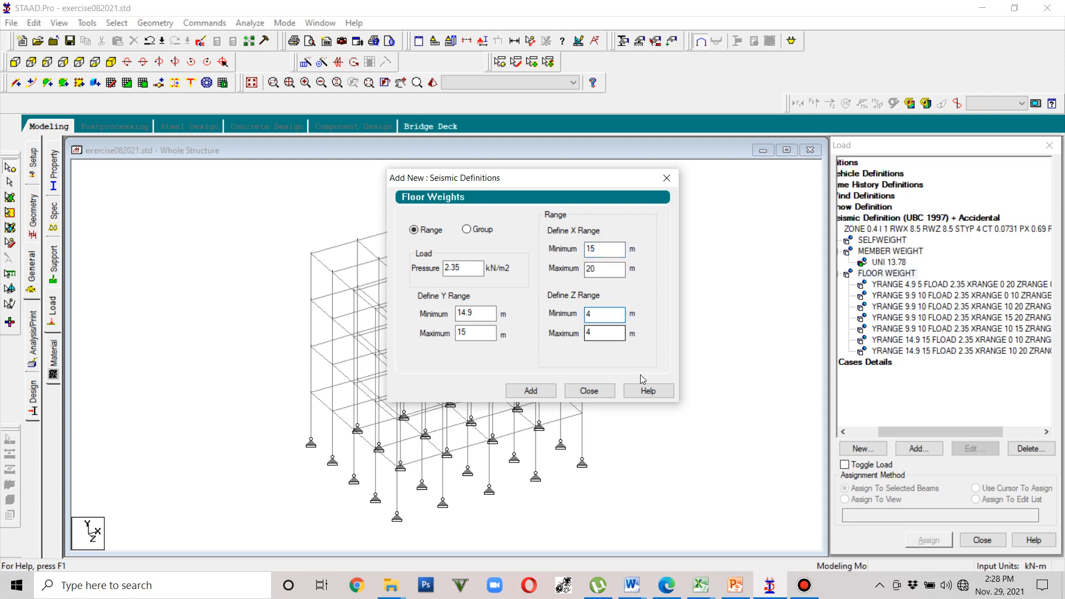
click(610, 327)
drag(591, 327, 583, 331)
text(16)
click(536, 393)
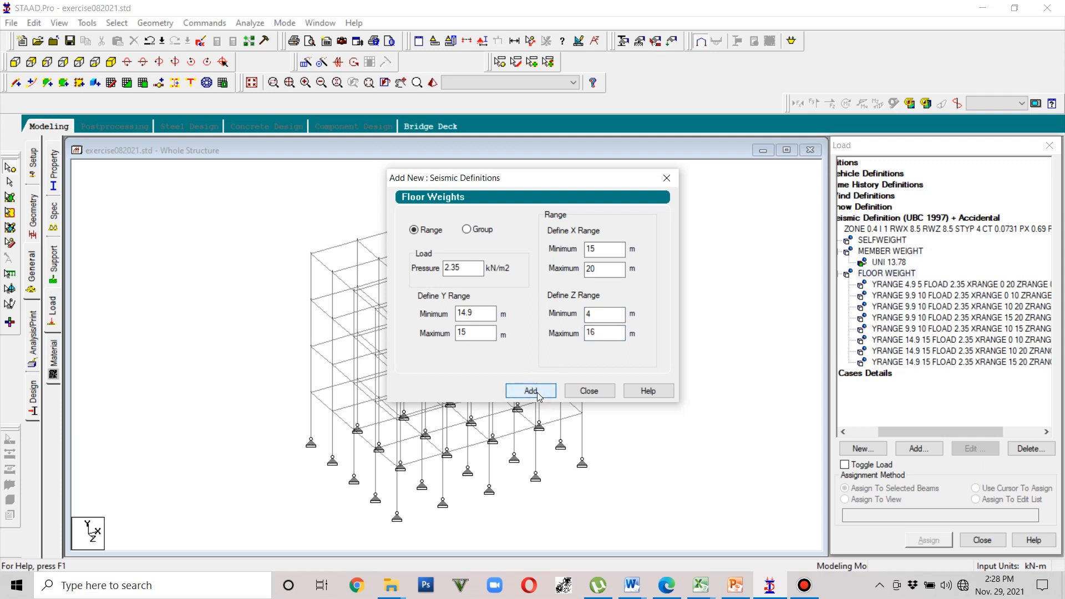
Step: Start another seismic floor weight with a pressure of 2.35 kN/m2 and a Y range of 14.9 to 15 m
click(929, 332)
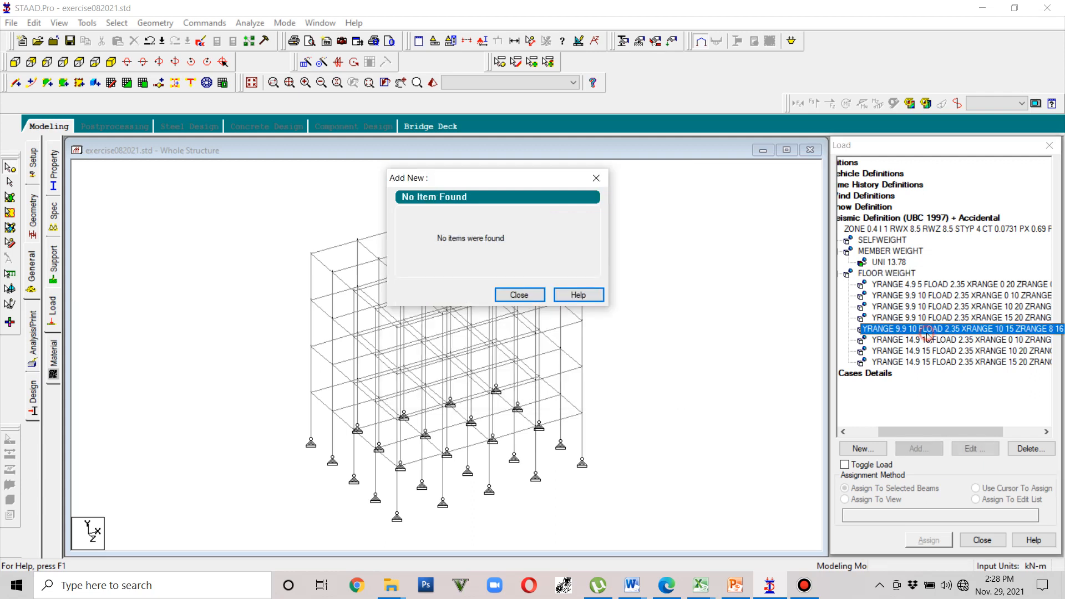
click(530, 300)
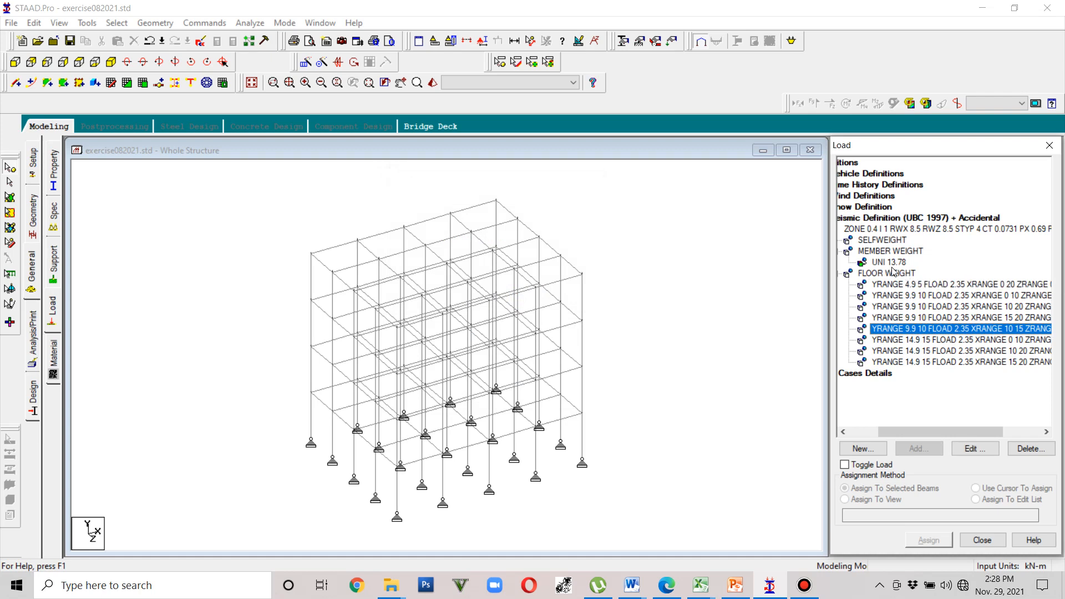
click(891, 273)
click(919, 449)
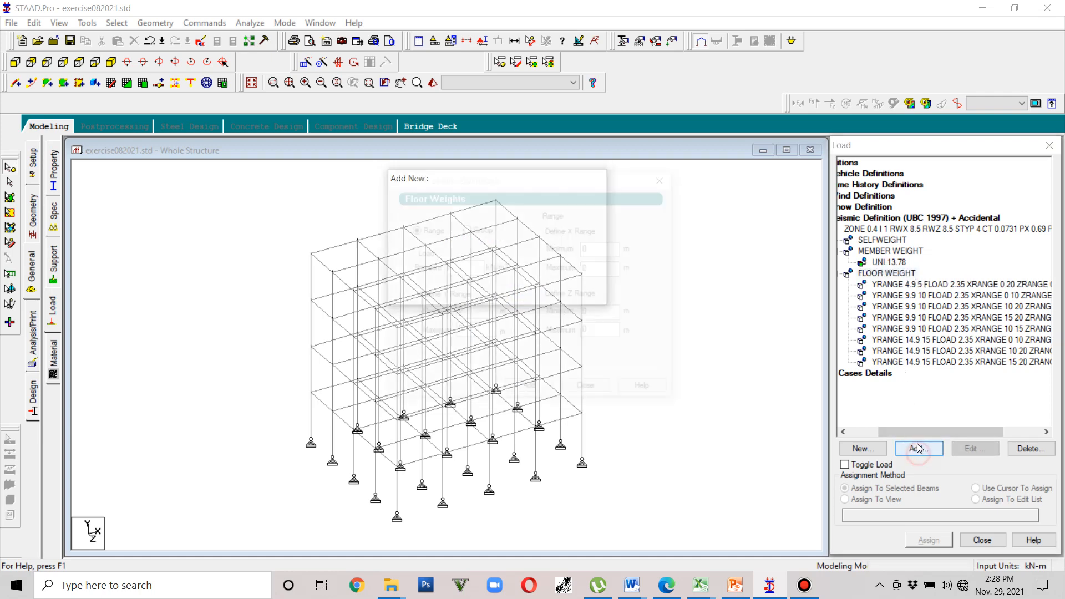
double_click(479, 274)
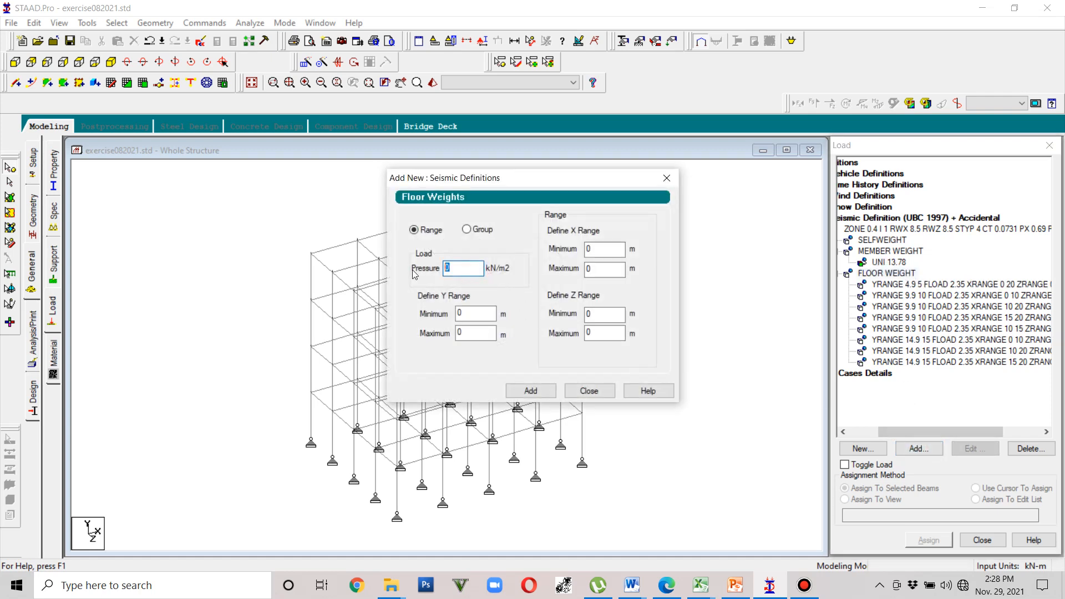
text(2.35)
double_click(473, 314)
text(14.9)
double_click(475, 333)
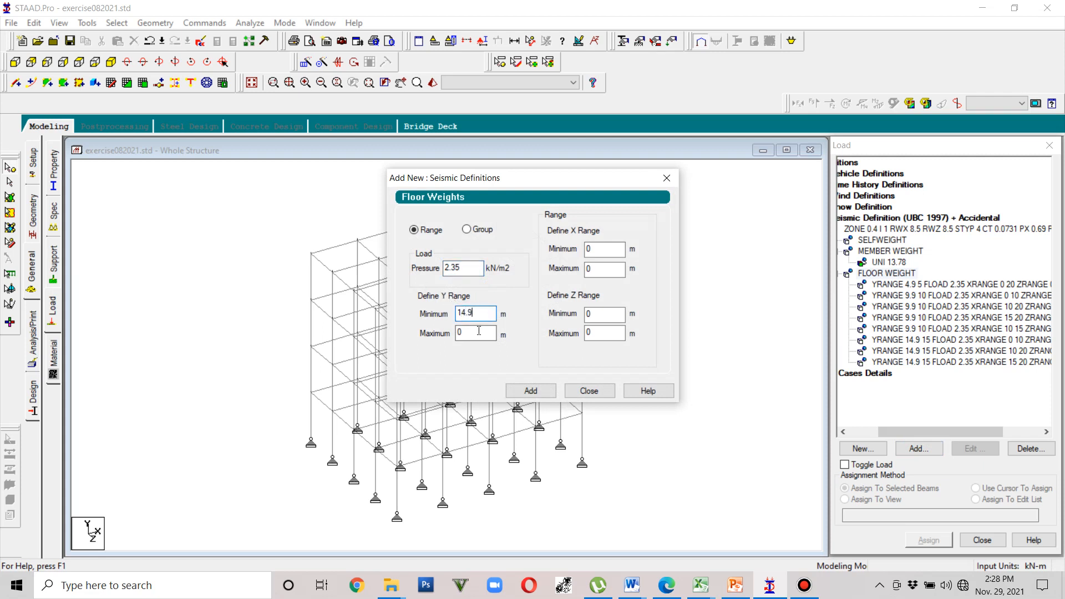
text(15)
Step: Set the floor weight's X range to 10 to 15 m and Z range to 8 to 16 m, and add it to the seismic definition
click(605, 250)
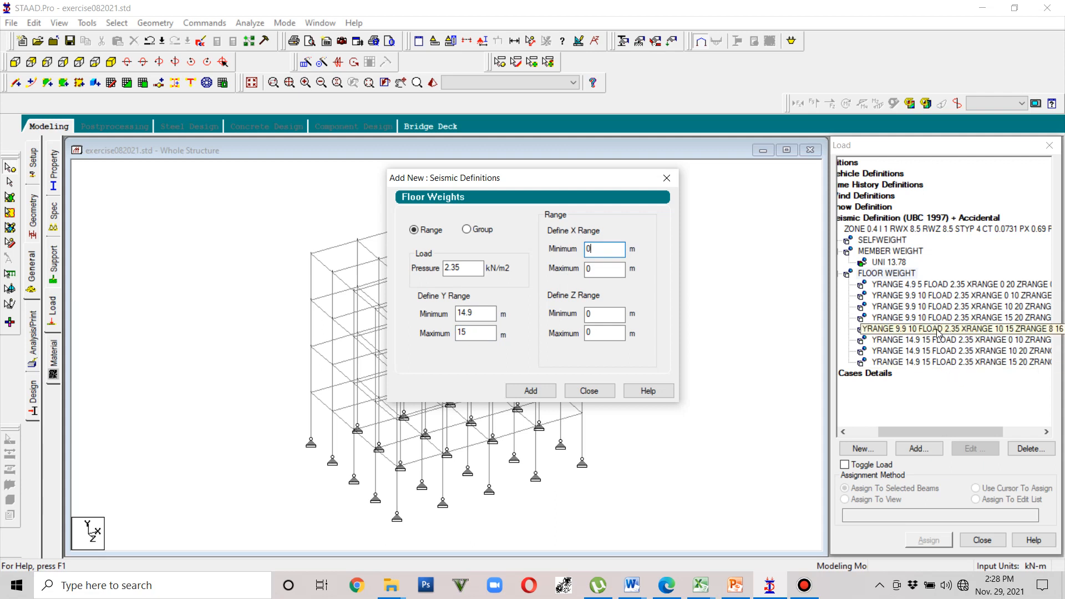
text(10)
double_click(588, 270)
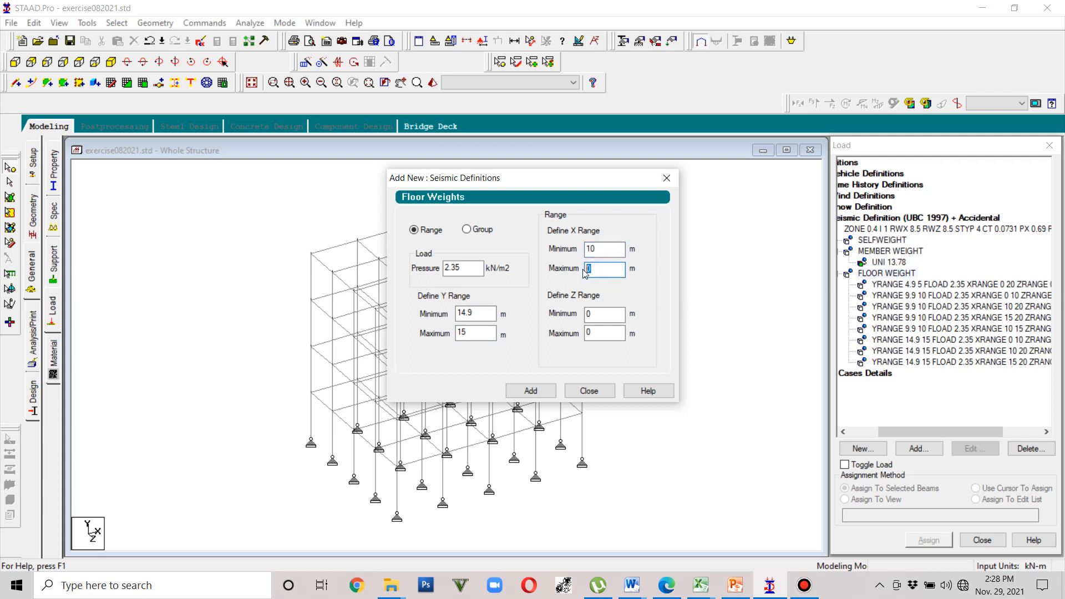
text(15)
double_click(590, 314)
text(8)
double_click(589, 333)
text(16)
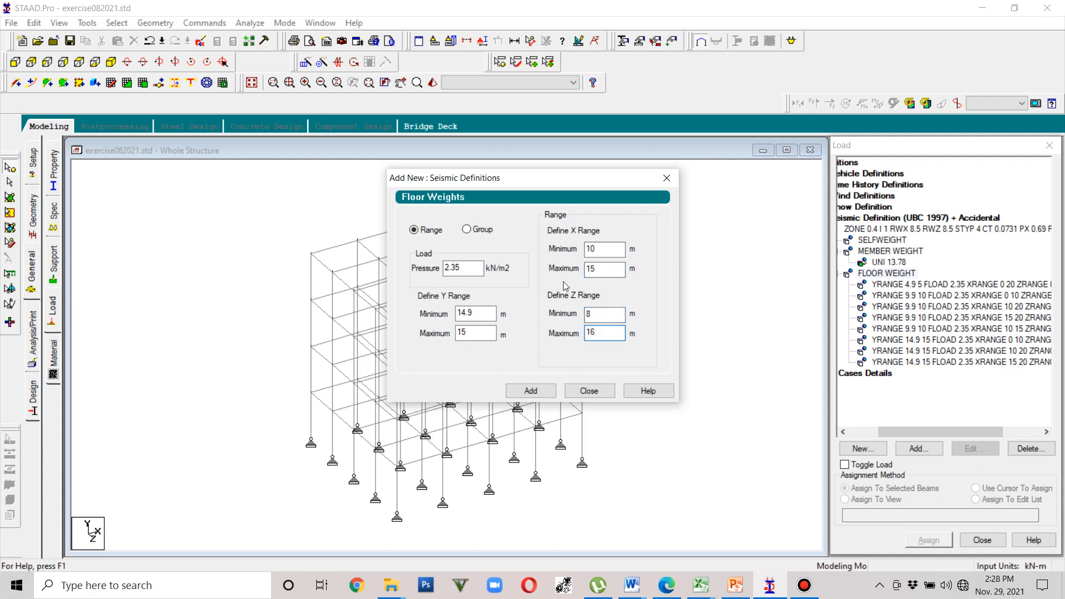
click(531, 391)
click(587, 392)
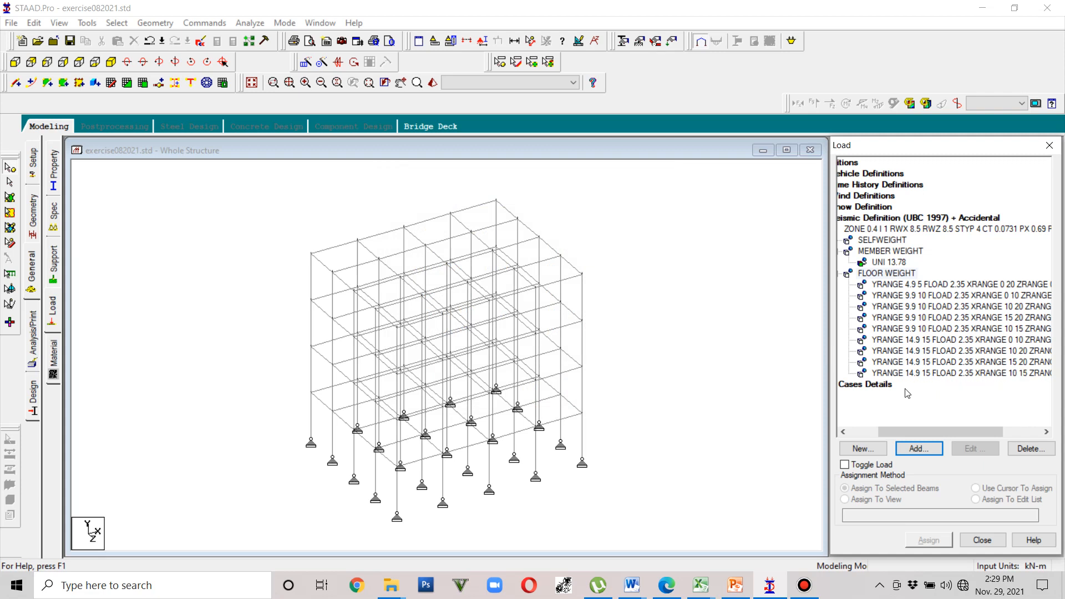
Step: Add primary load case 1 titled "eqx" with the Seismic loading type
click(878, 387)
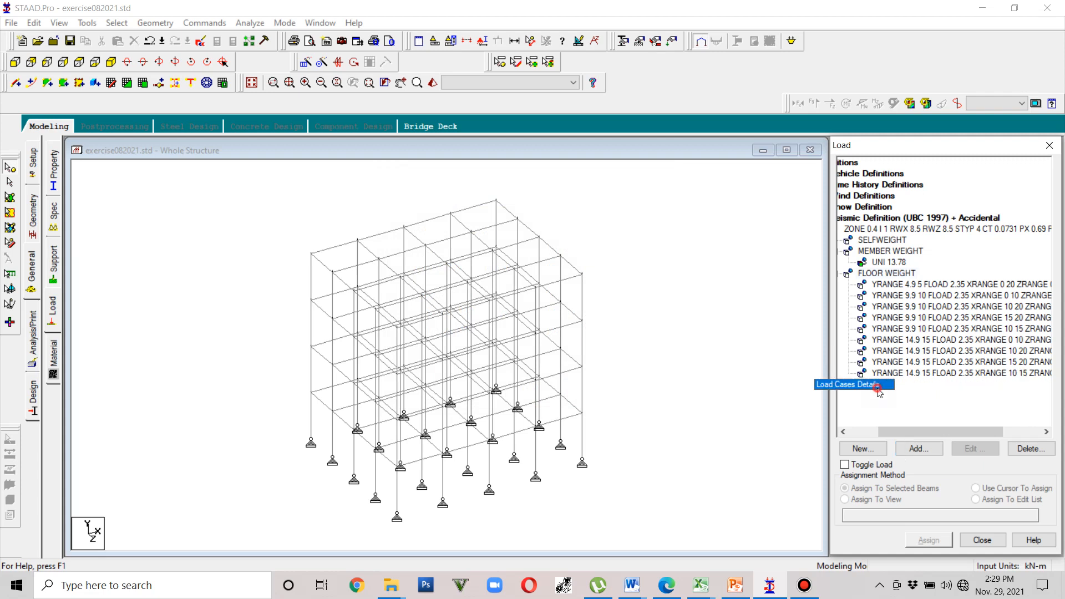
click(917, 450)
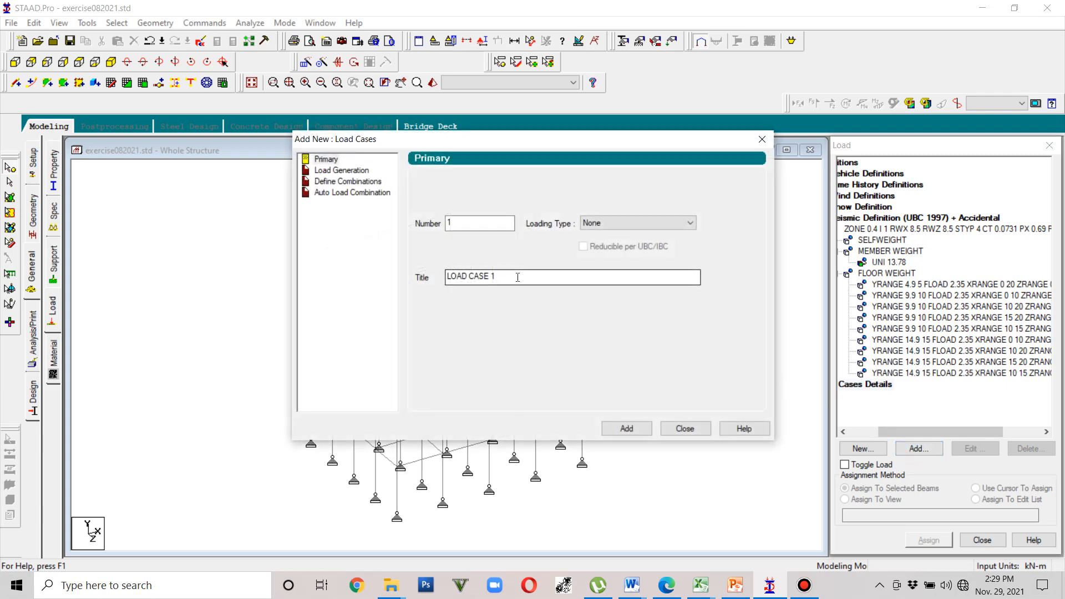
drag(517, 277, 446, 269)
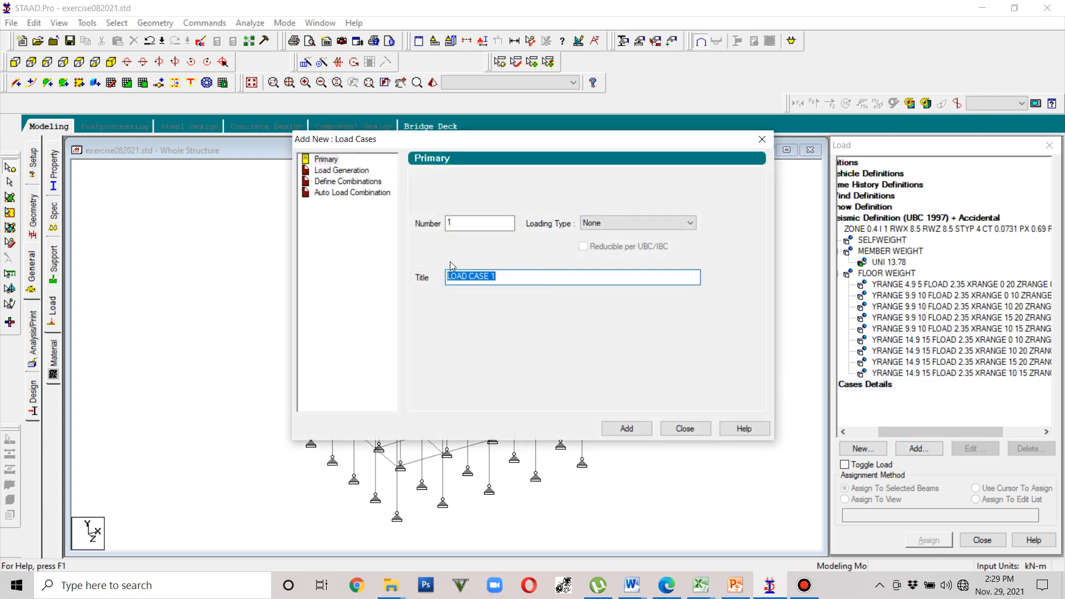
text(eqx)
click(667, 222)
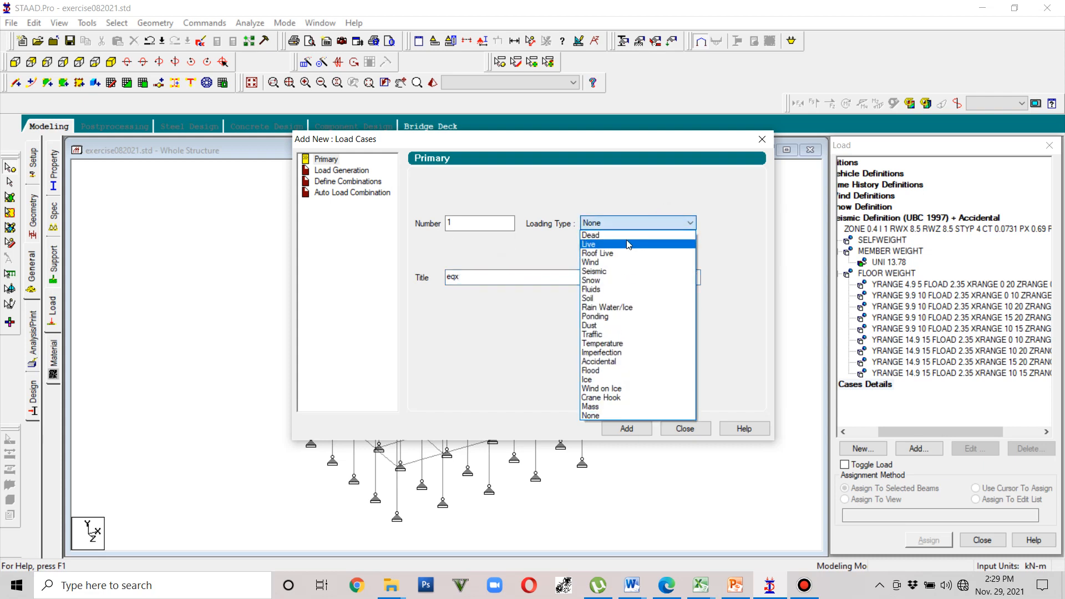
click(625, 271)
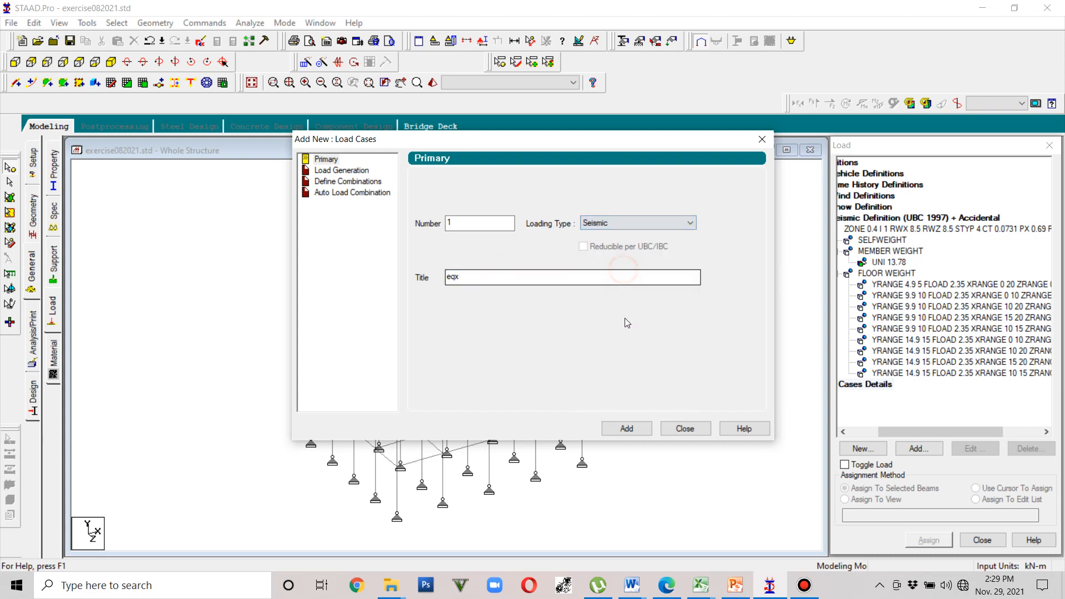
click(627, 429)
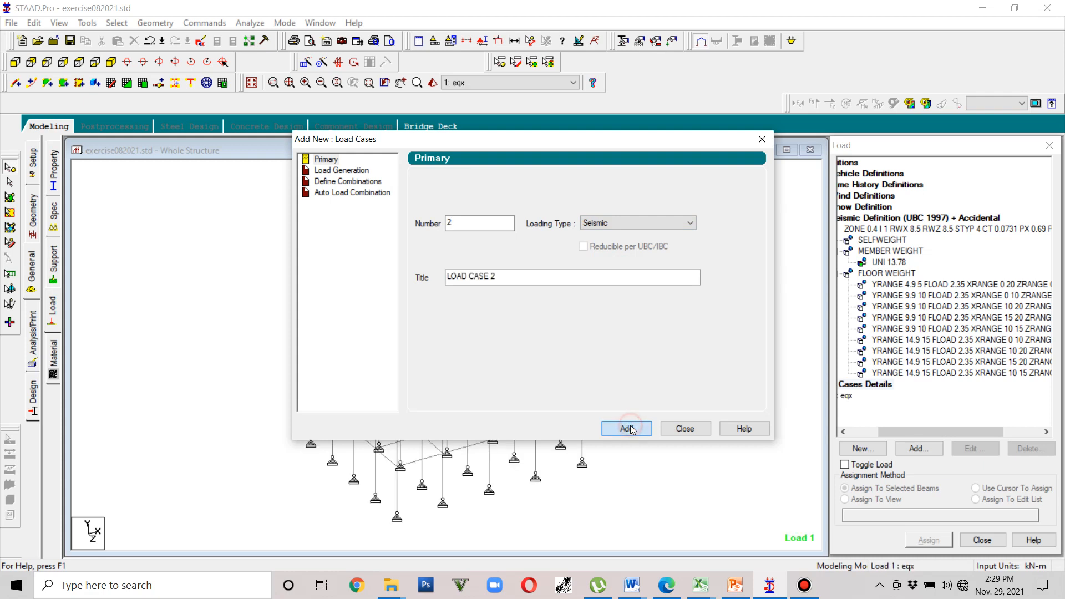
Step: Add primary load case 2 titled "eqz" with the Seismic loading type
drag(513, 276, 441, 280)
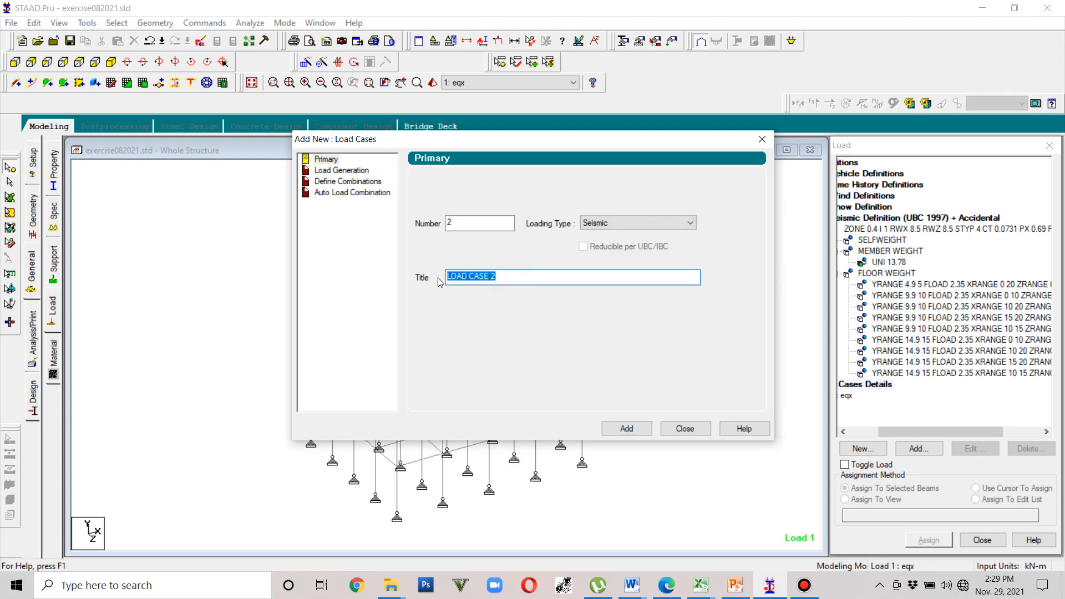
text(eqz)
click(627, 429)
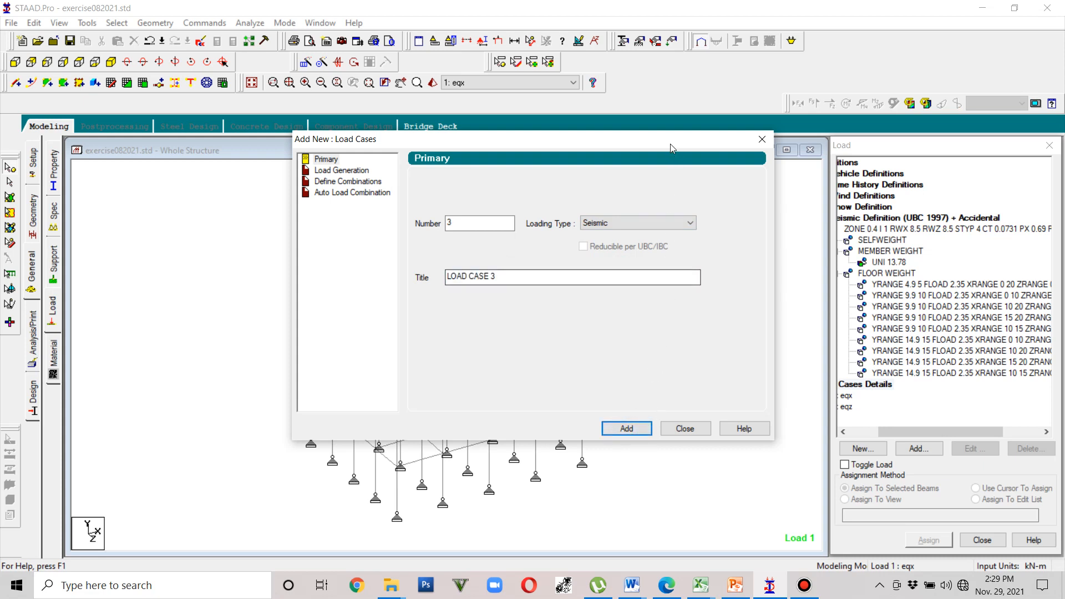
Step: Add primary load case 3 titled "dl" with the Dead loading type
drag(670, 144, 574, 104)
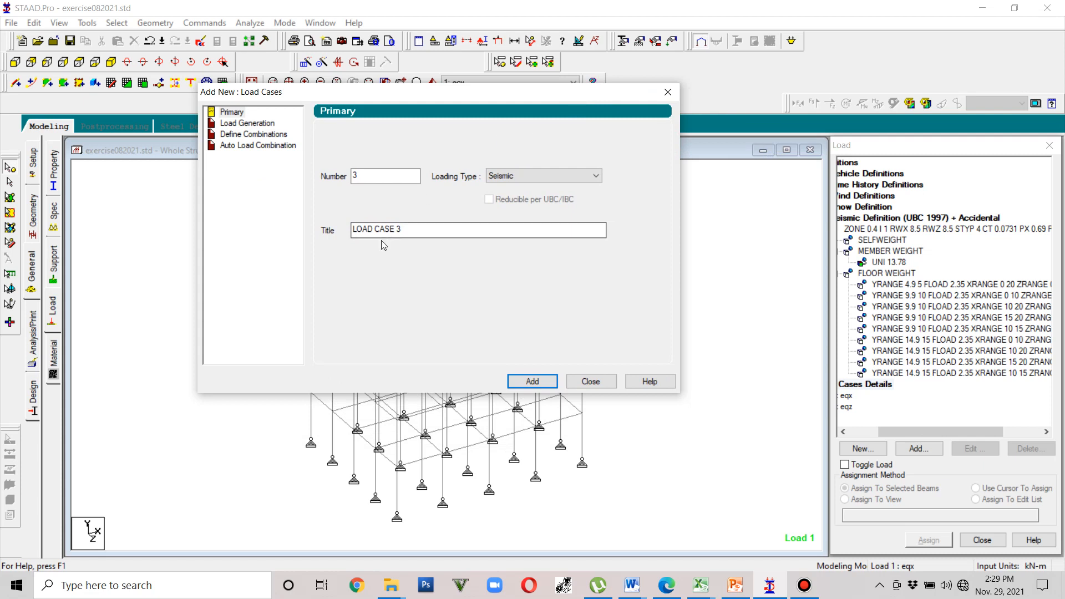
drag(416, 229, 341, 227)
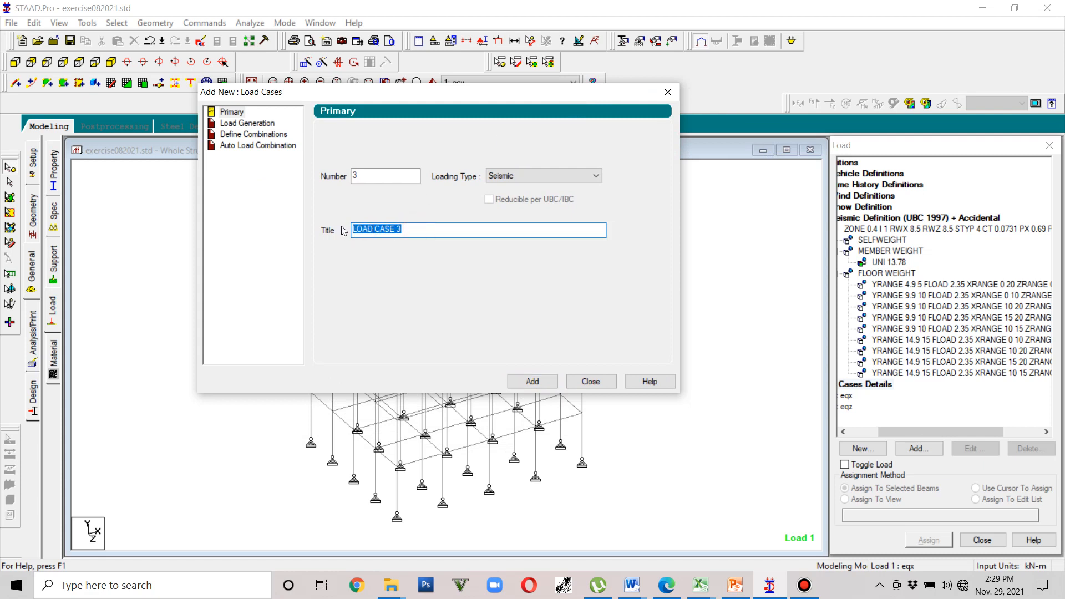
text(e)
text(l)
click(530, 176)
click(527, 197)
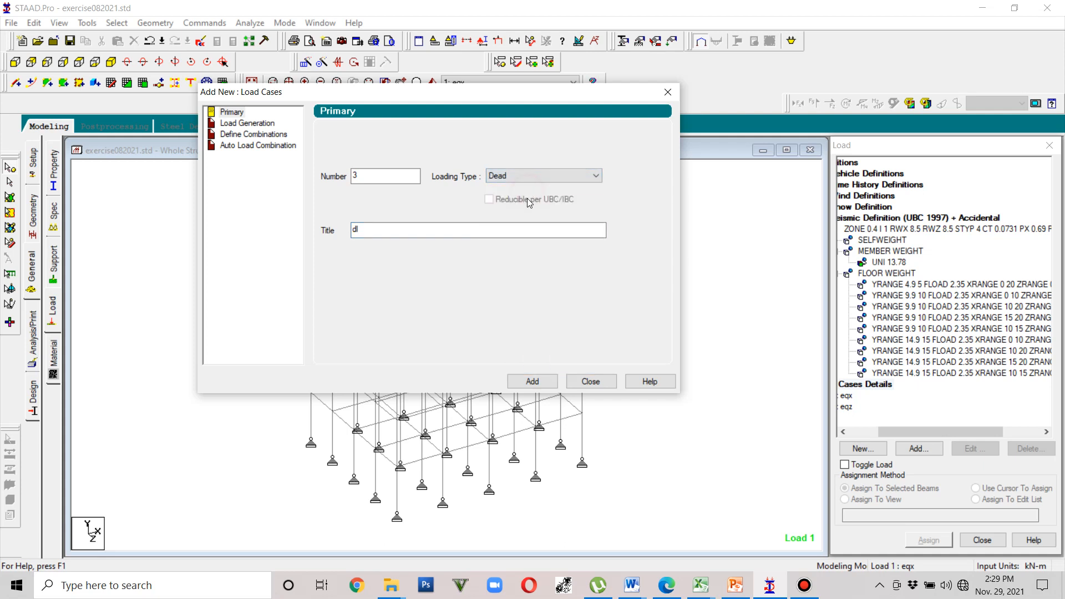
click(533, 382)
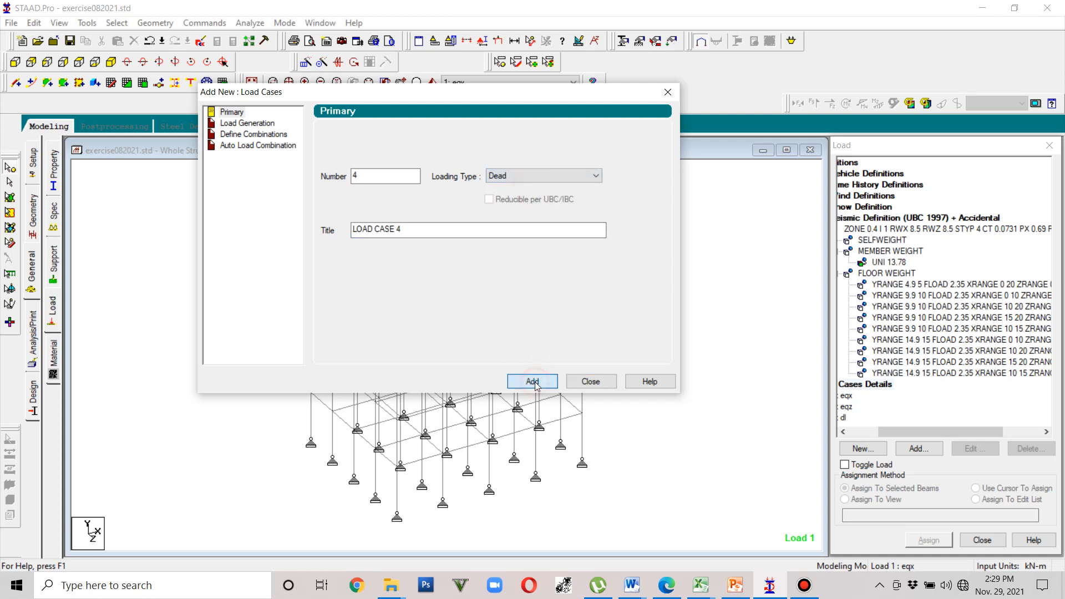
Step: Add primary load case 4 titled "ll" with the Live loading type, reducible per UBC/IBC, and finish creating load cases
click(412, 227)
drag(413, 228, 330, 229)
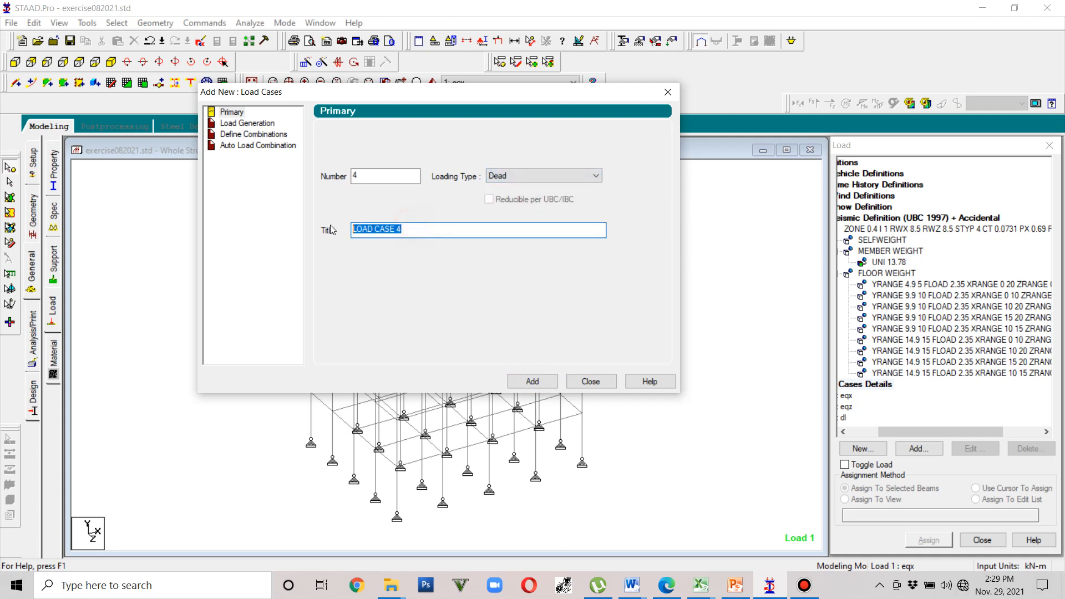
text(ll)
click(593, 178)
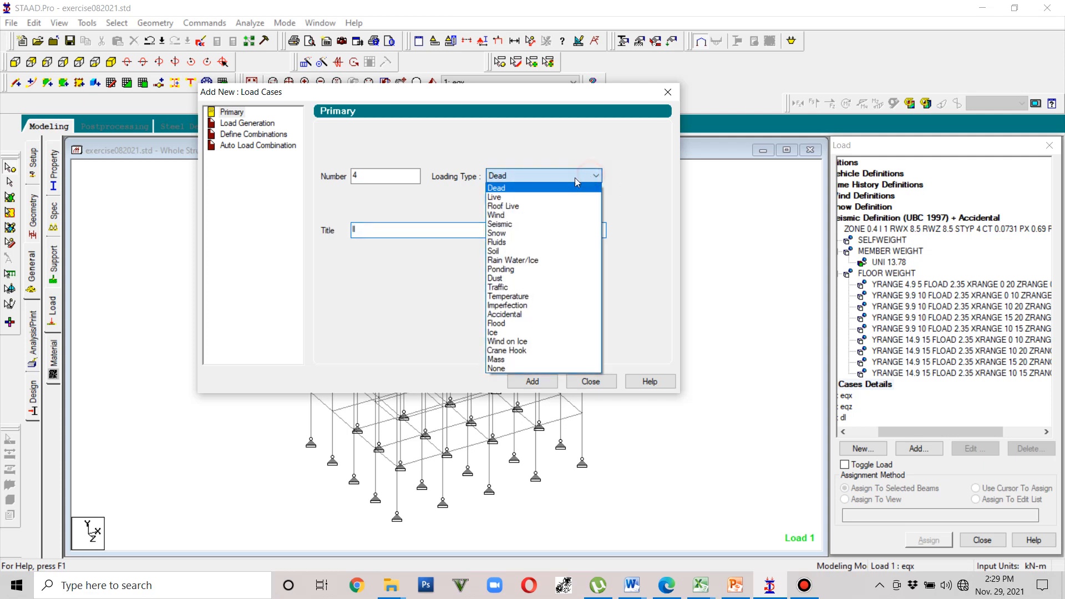
click(514, 201)
click(558, 176)
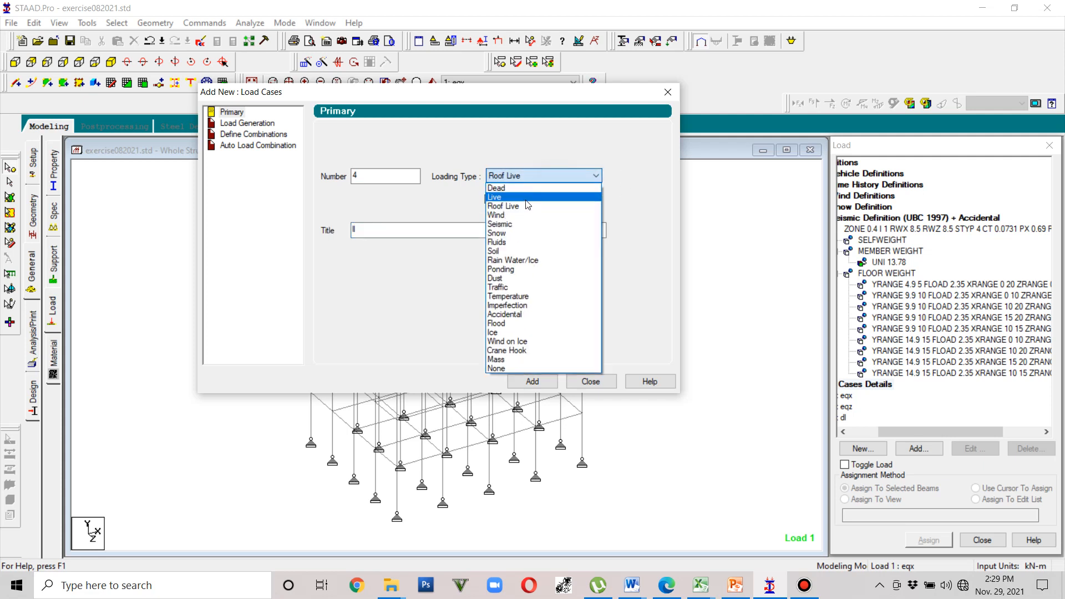
click(527, 197)
click(489, 199)
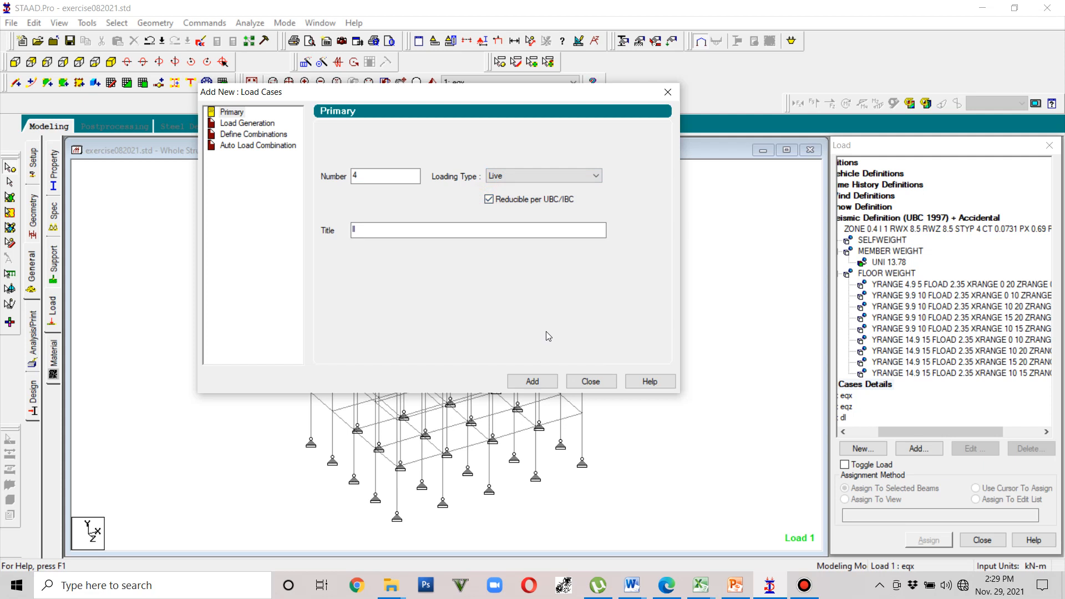
click(533, 381)
click(582, 382)
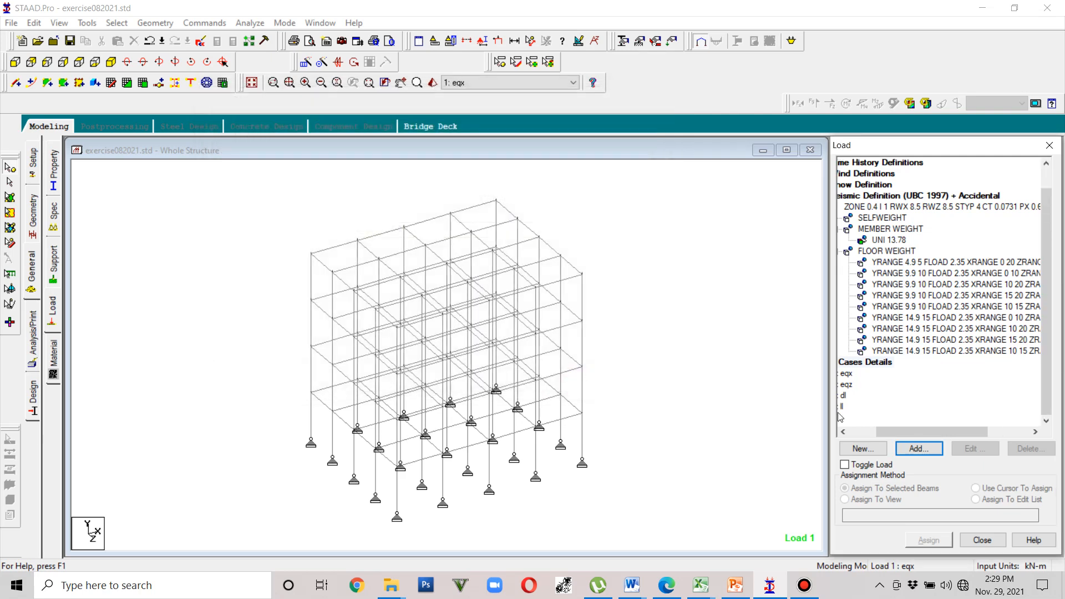
Step: Add a seismic load in the X direction to load case eqx with a factor of -1 and an accidental torsion factor of -1
drag(887, 427, 850, 420)
click(892, 373)
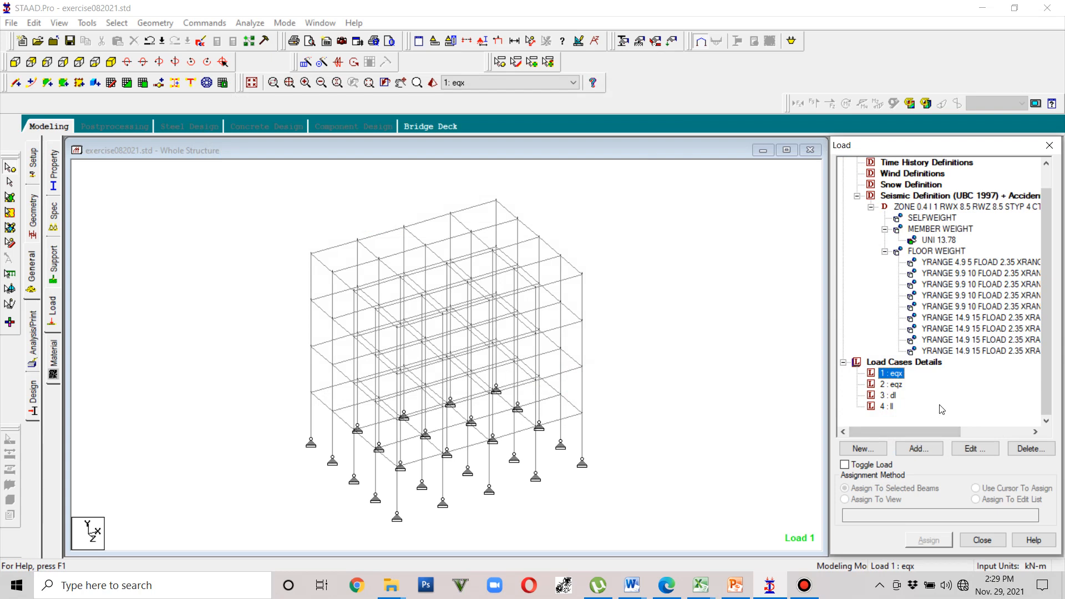
click(926, 450)
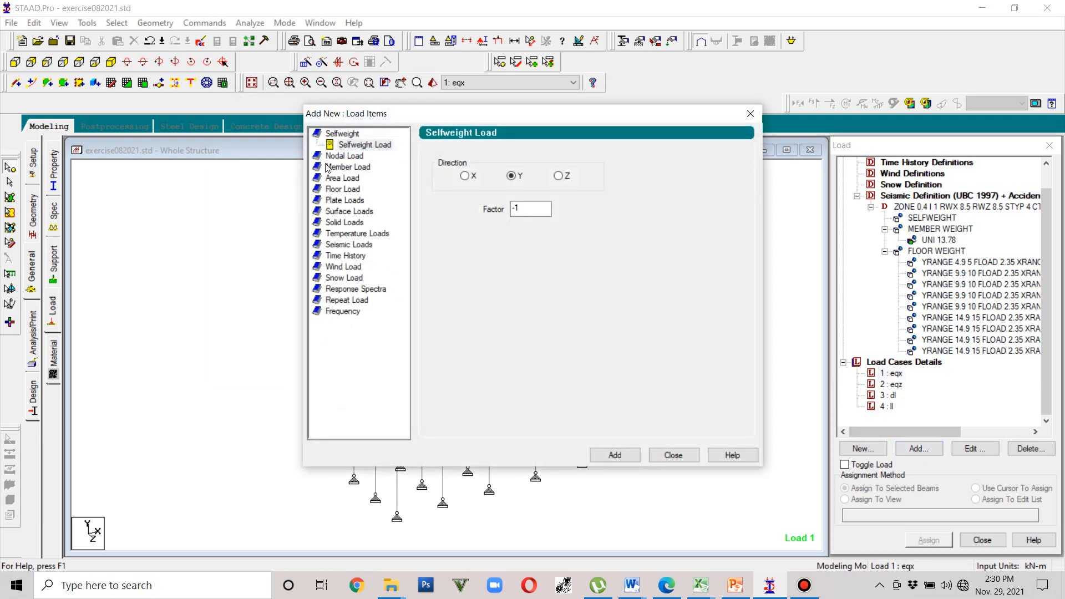
click(345, 249)
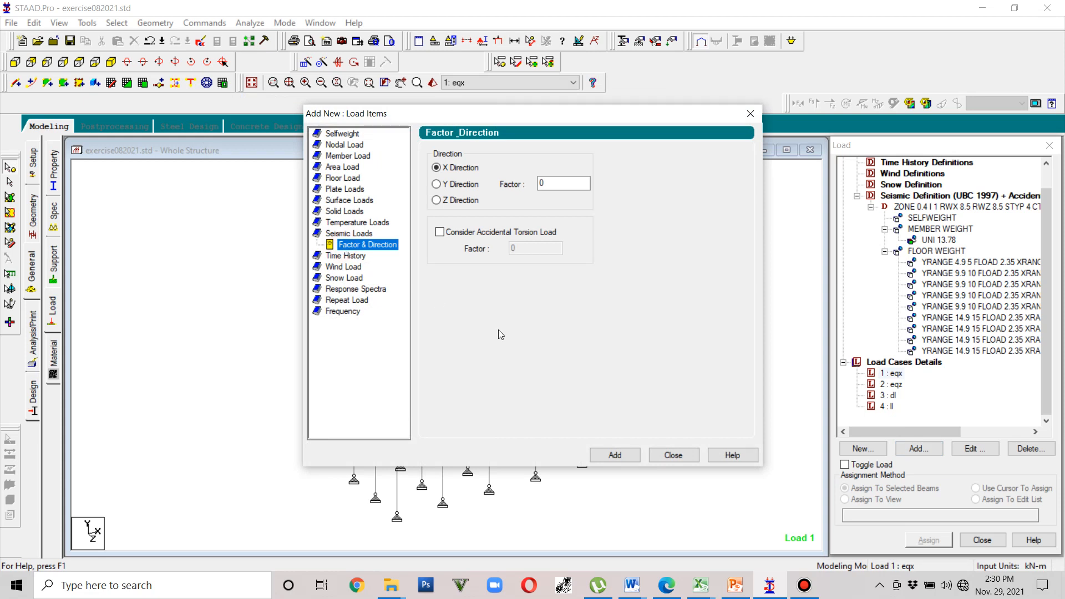
double_click(542, 183)
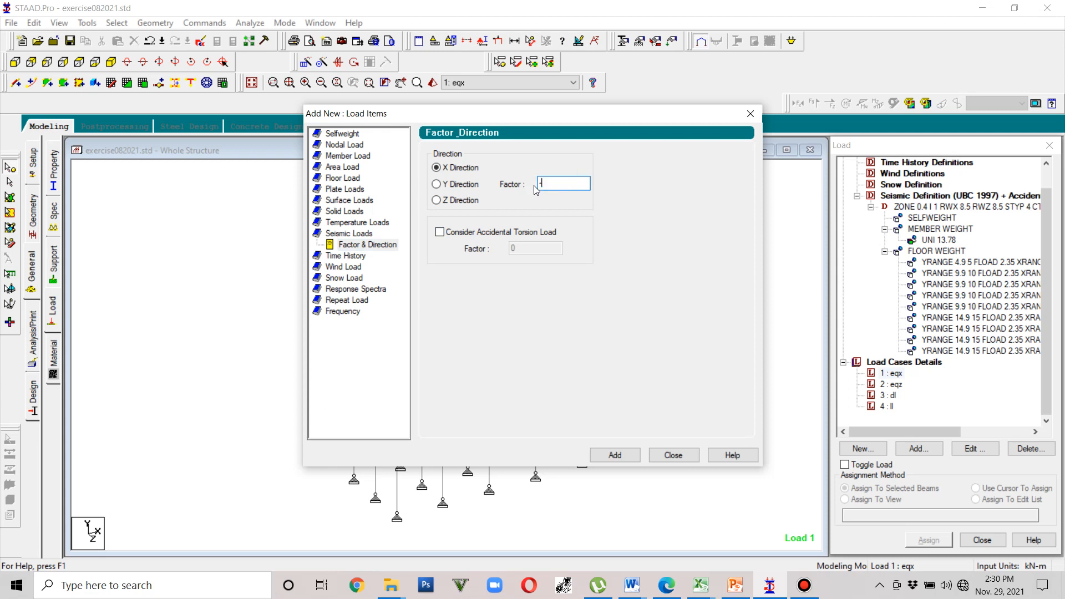
text(-1)
click(460, 233)
double_click(513, 248)
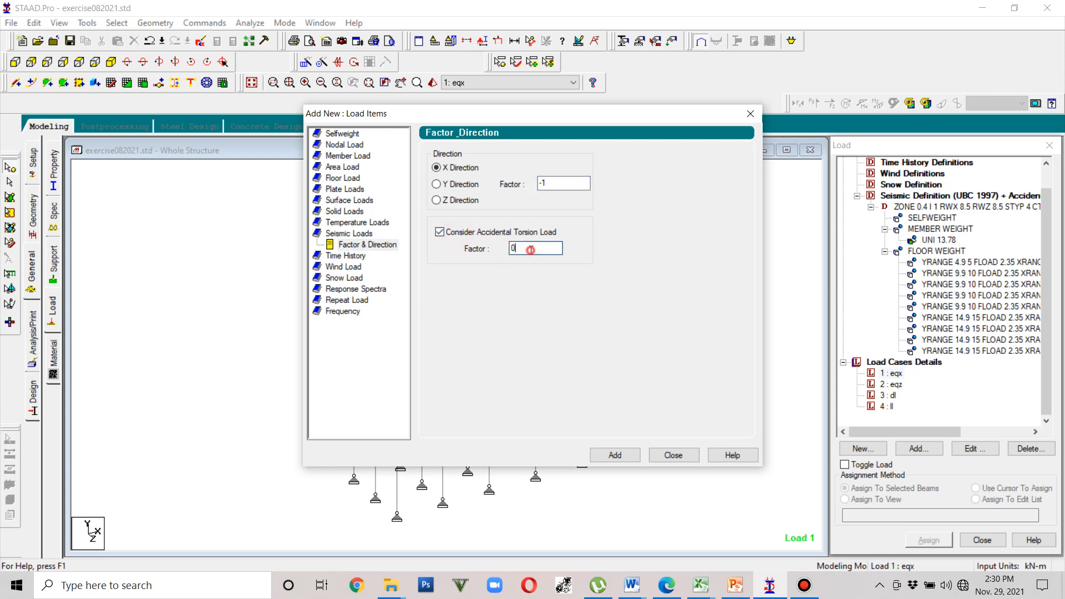
text(-1)
click(623, 456)
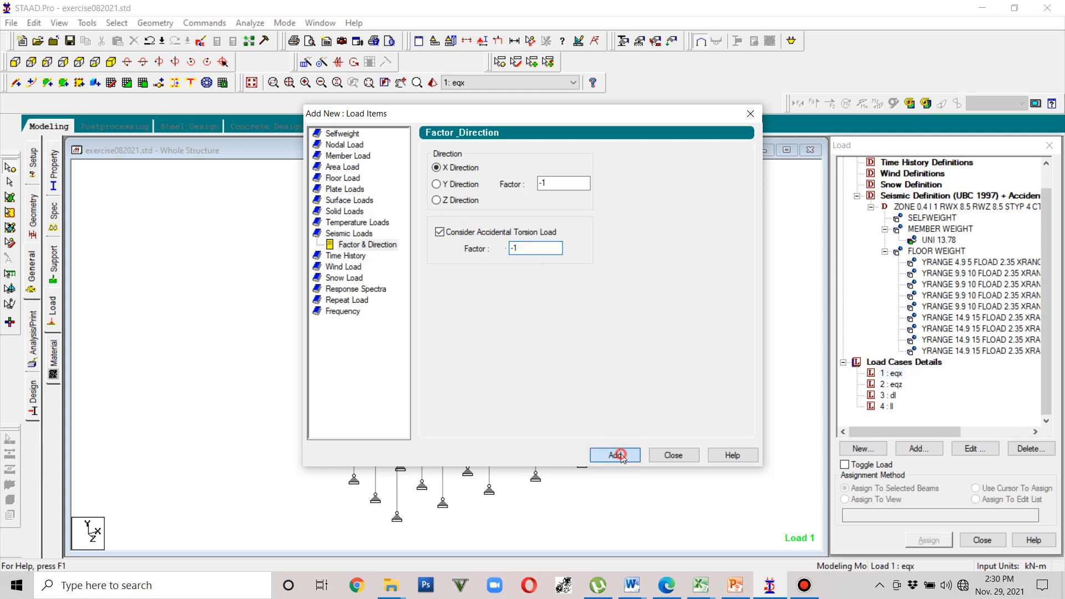
click(658, 452)
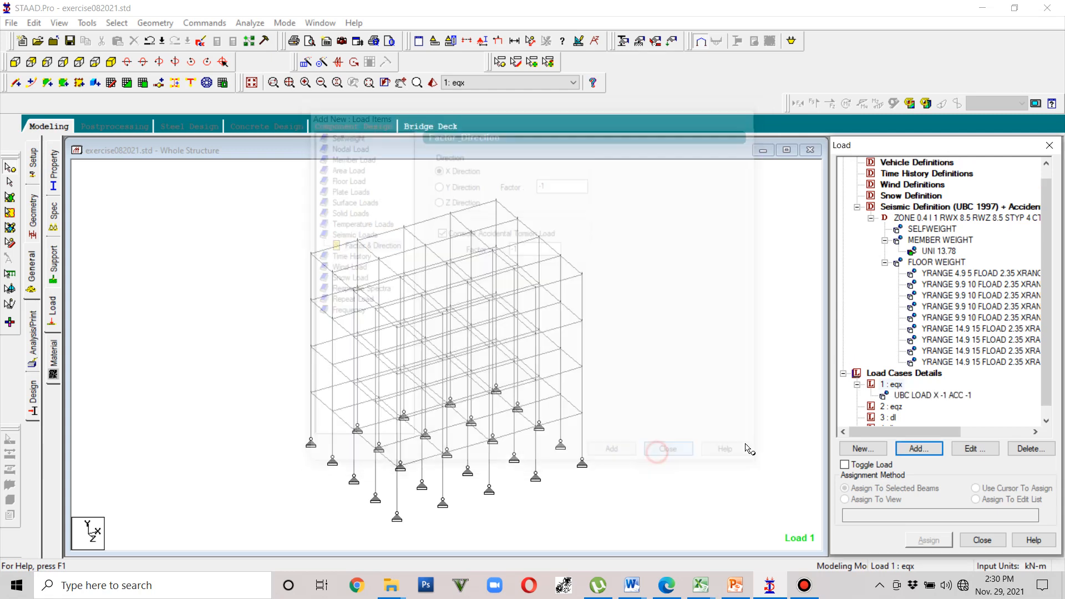
Step: Add a seismic load in the Z direction to load case eqz with a factor of -1 and an accidental torsion factor of -1
click(892, 406)
click(919, 448)
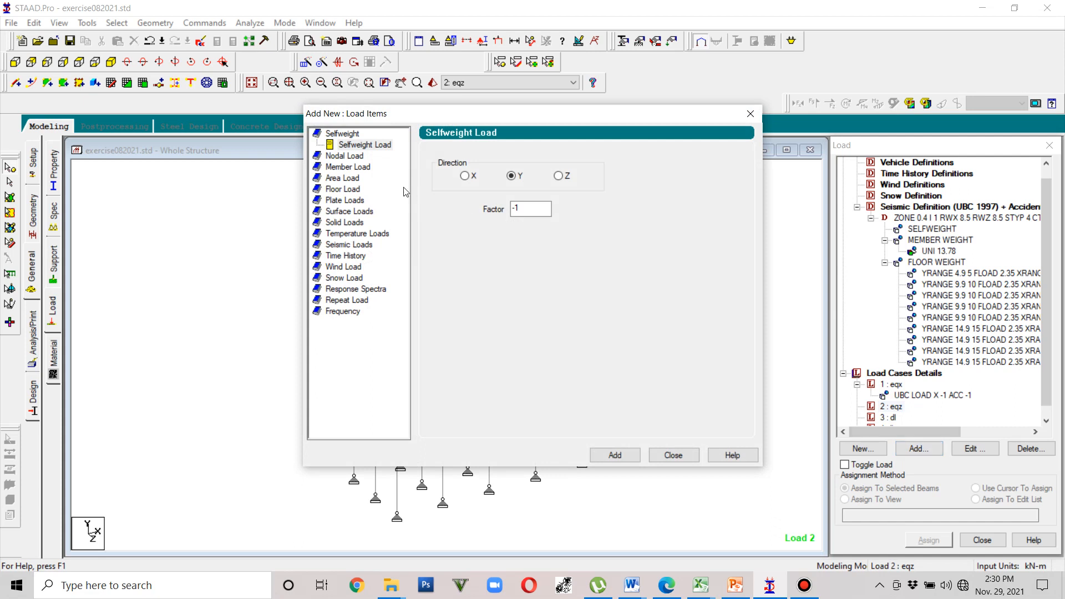
click(345, 244)
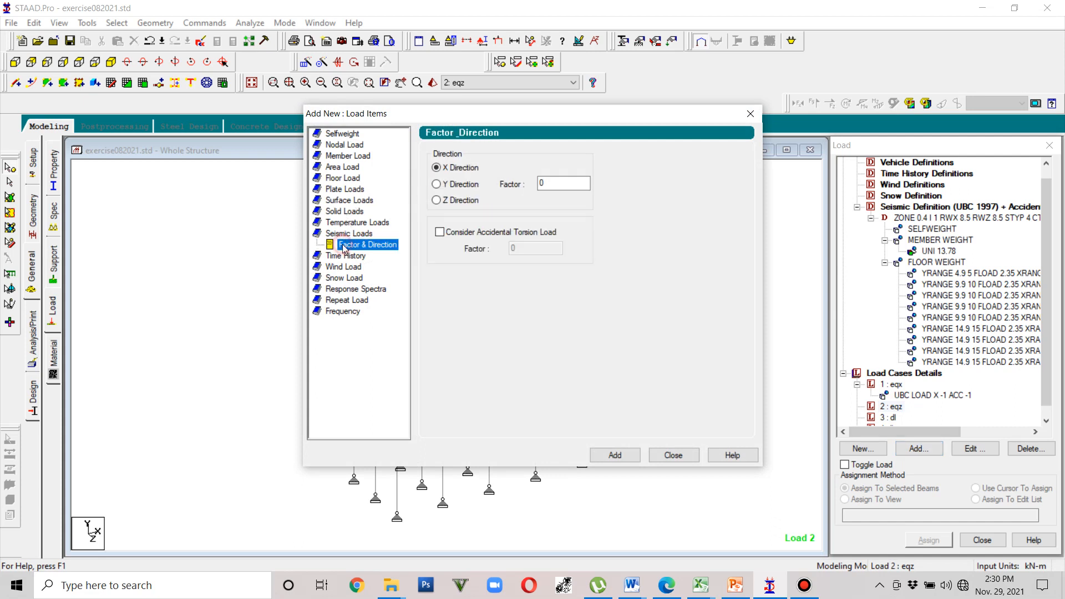
click(437, 201)
double_click(571, 183)
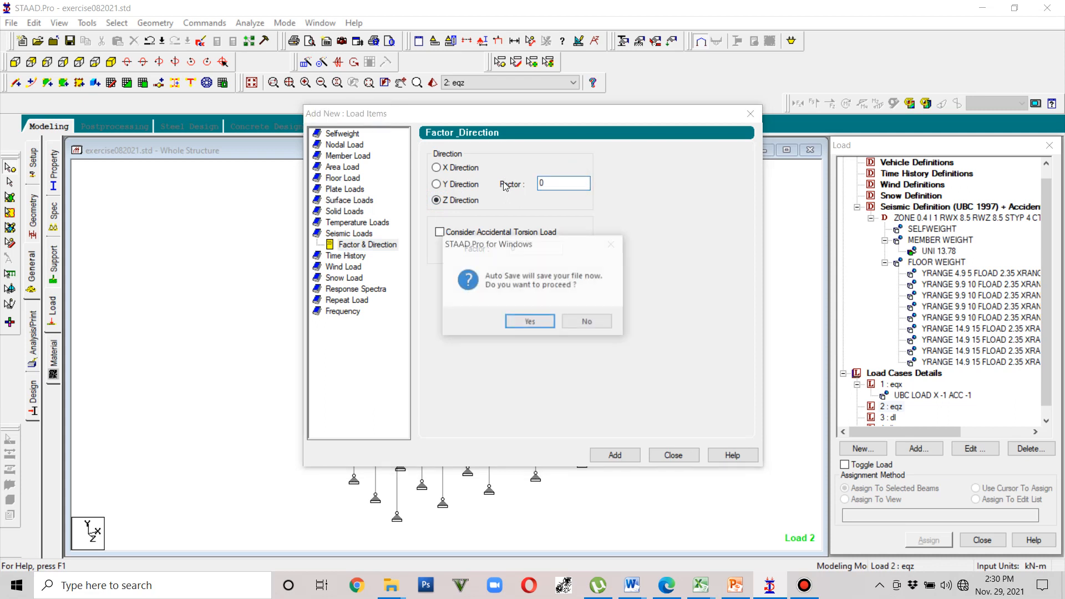
click(533, 321)
click(441, 309)
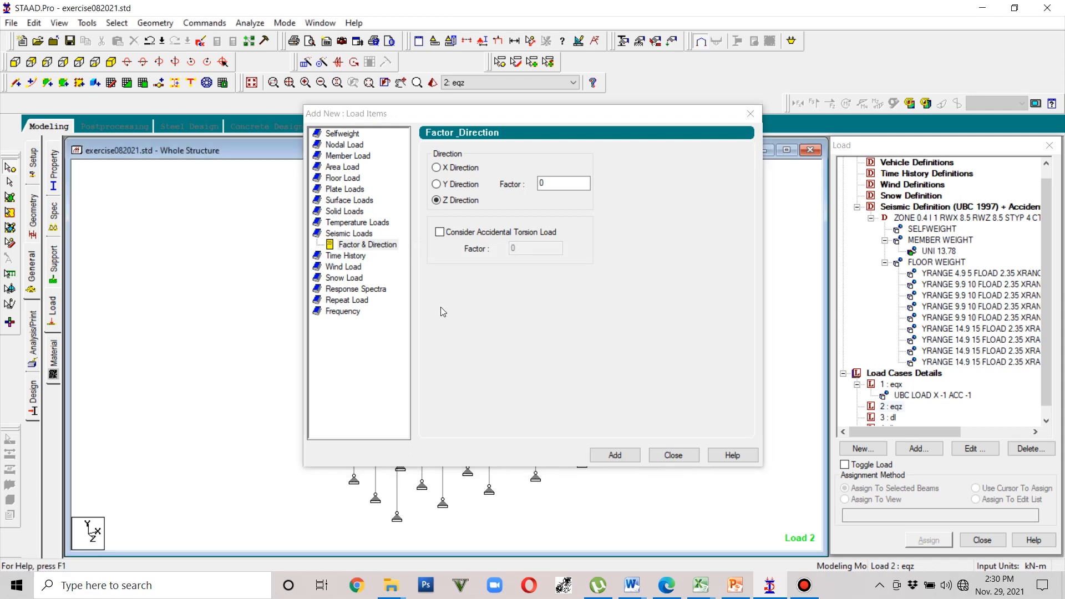
click(555, 184)
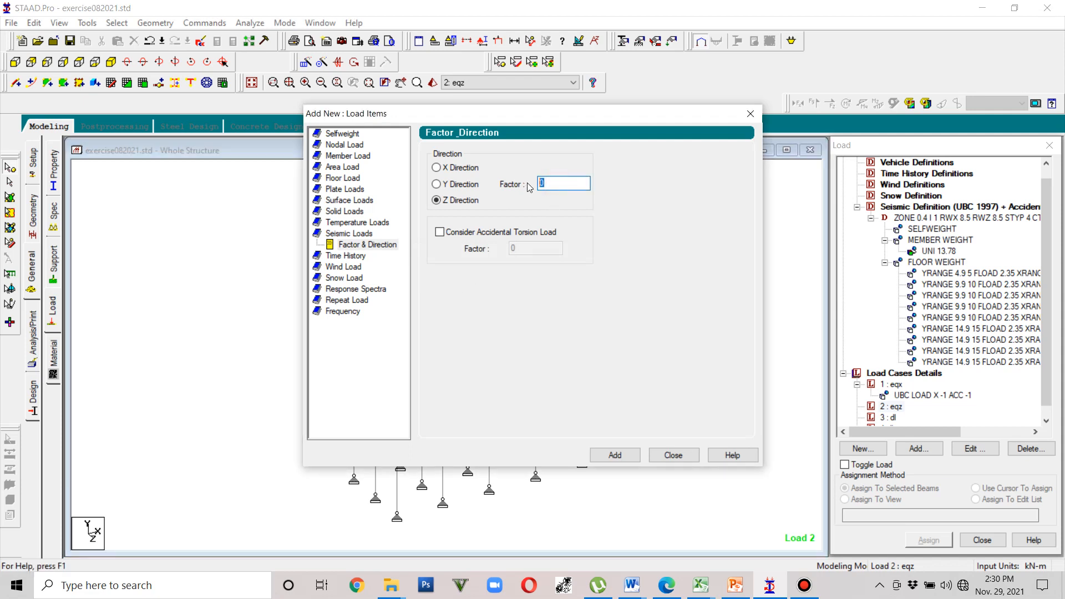
text(-1)
click(440, 232)
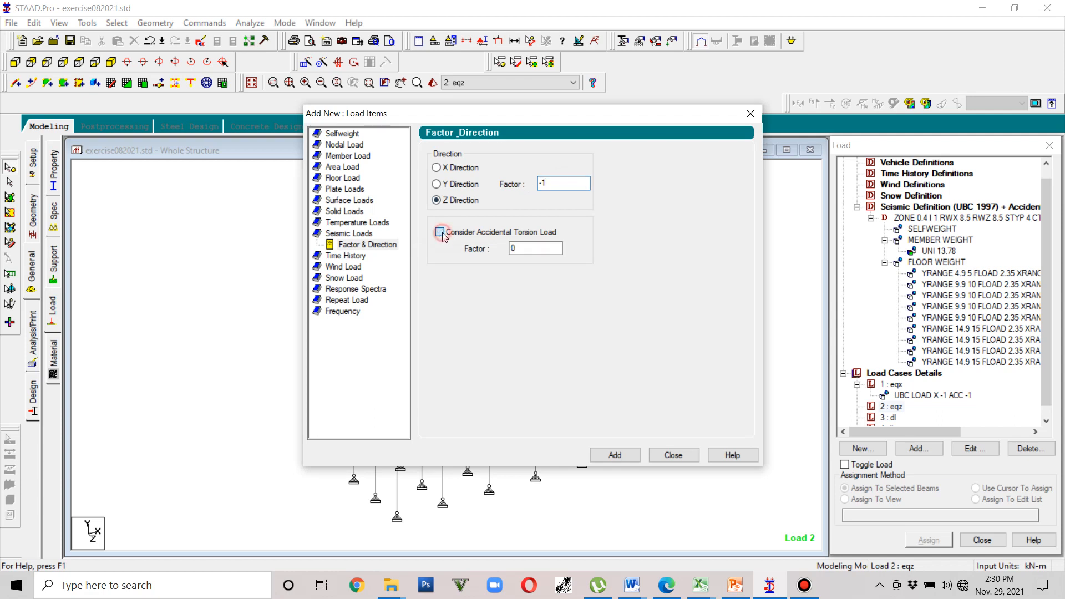
key(Tab)
text(-)
click(615, 456)
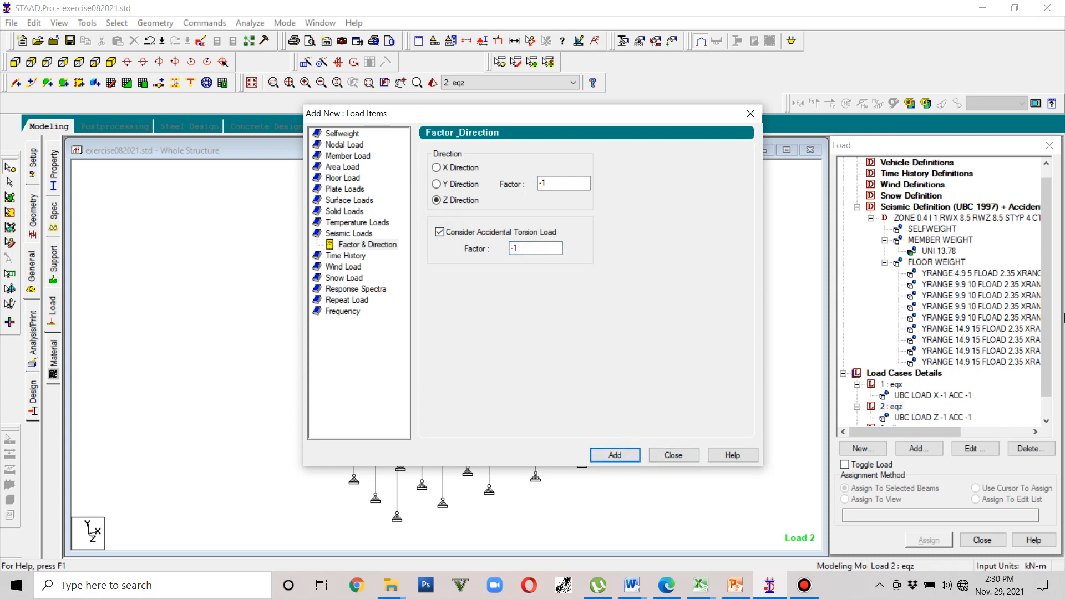
drag(1048, 326, 1047, 361)
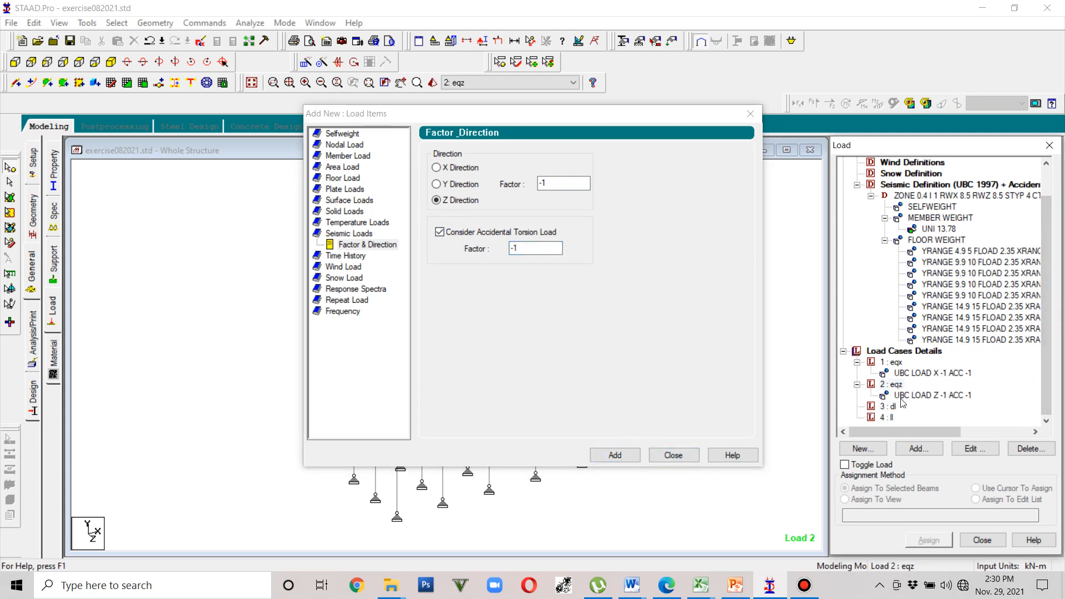
click(893, 384)
click(669, 456)
Step: Add a selfweight load in the Y direction with a factor of -1 to load case dl
click(888, 408)
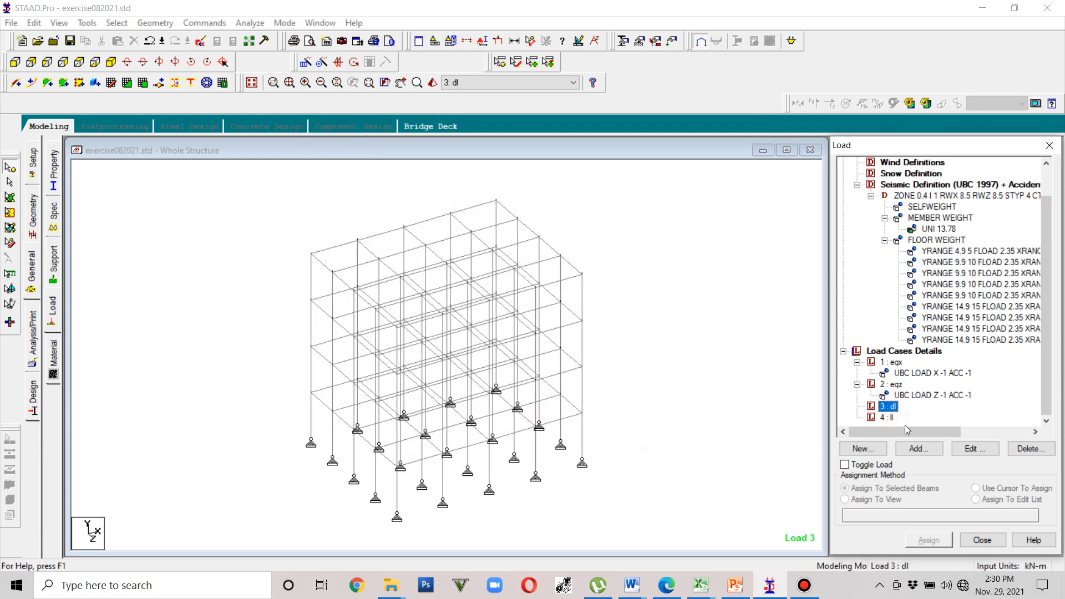
click(924, 447)
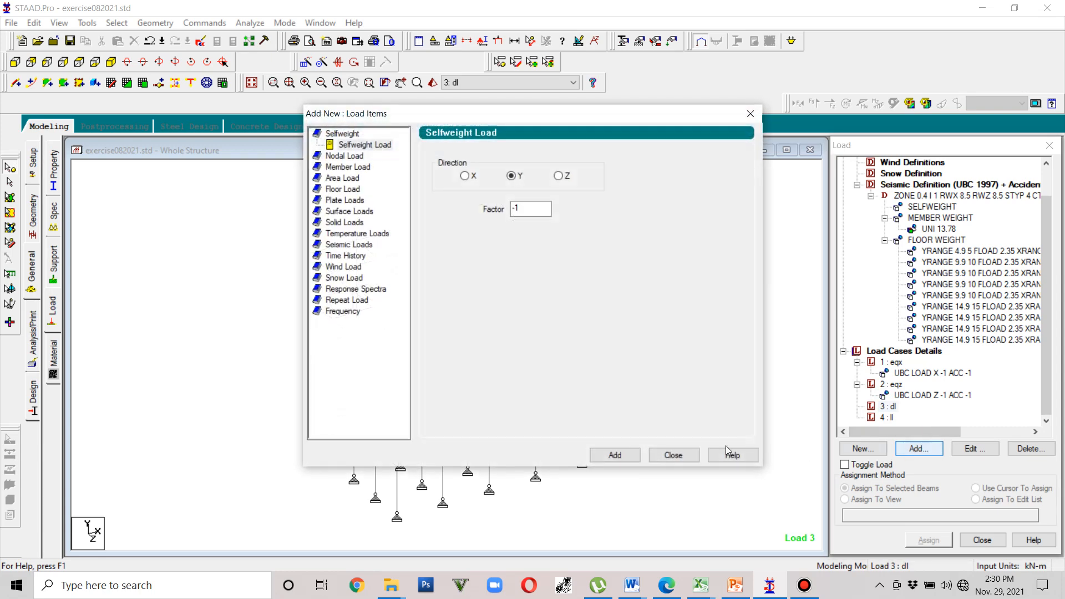
click(365, 145)
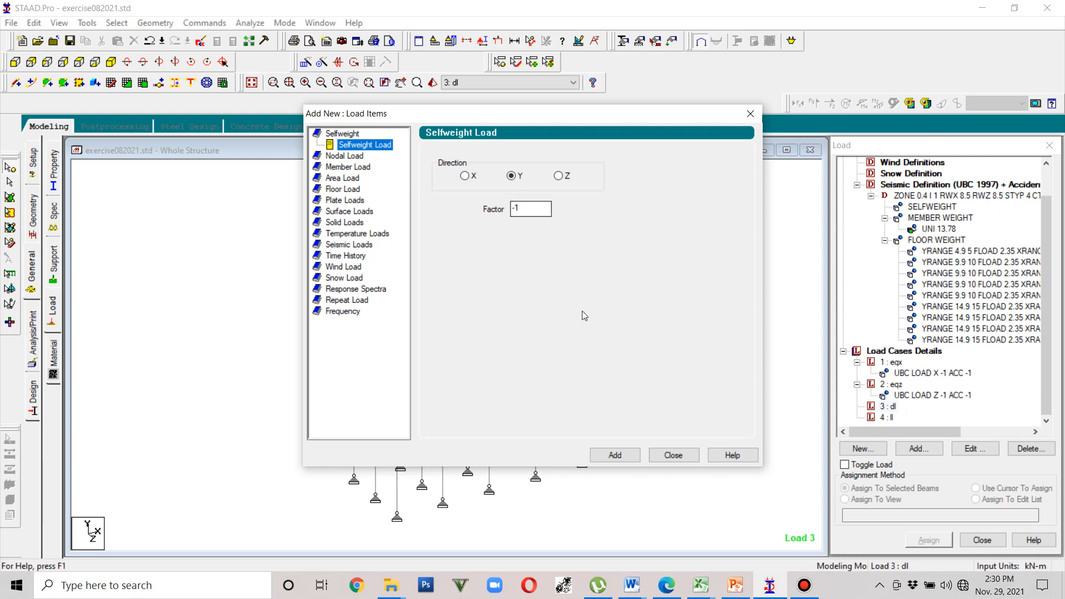
click(616, 455)
click(662, 458)
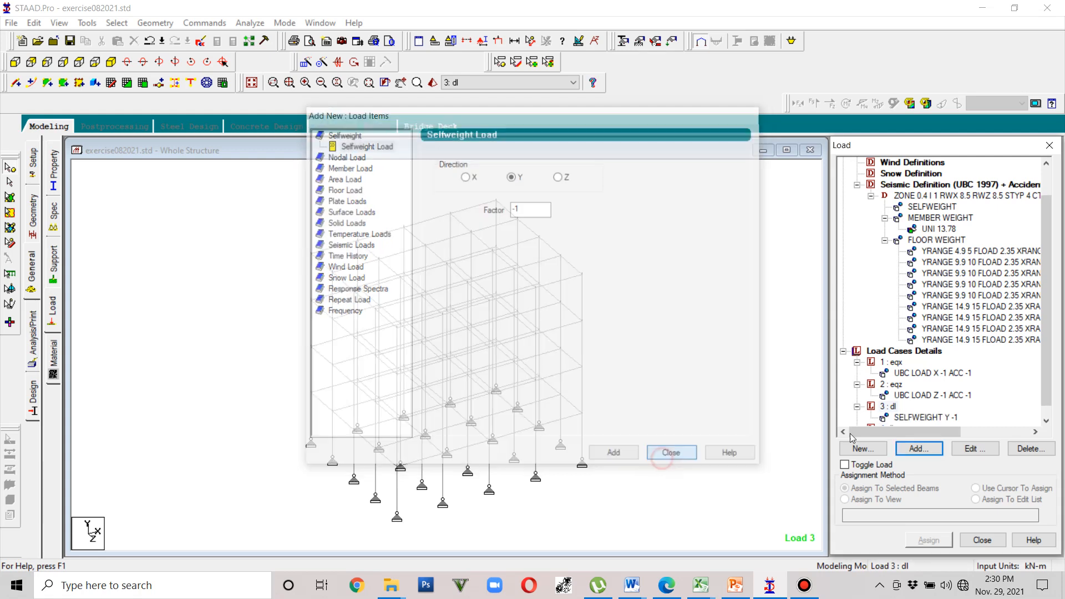
click(1047, 421)
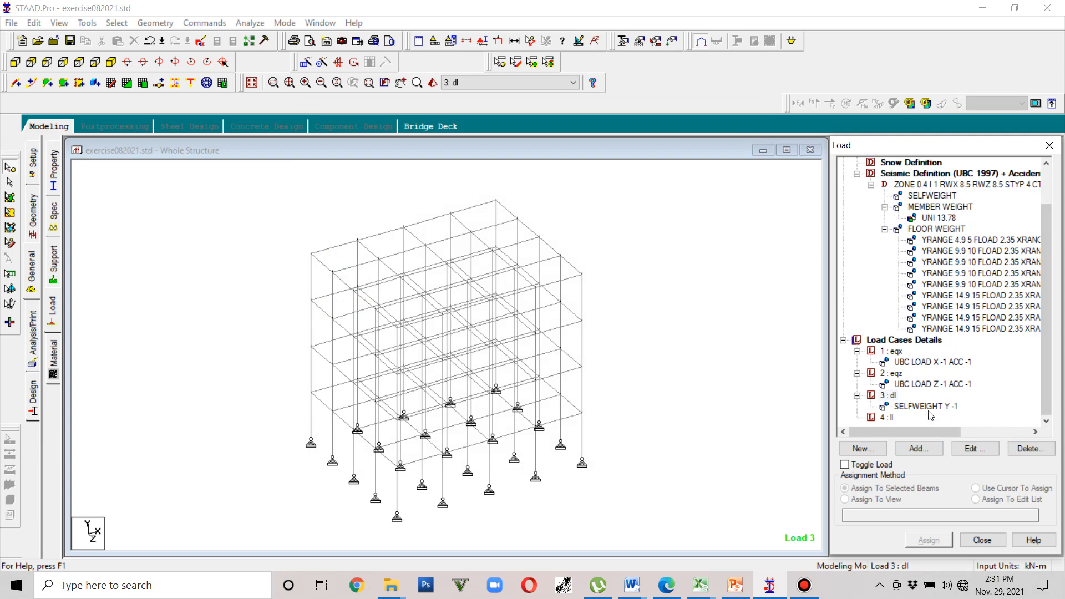
Step: Add a uniform member force of -13.78 kN/m in the GY direction to load case dl
click(941, 218)
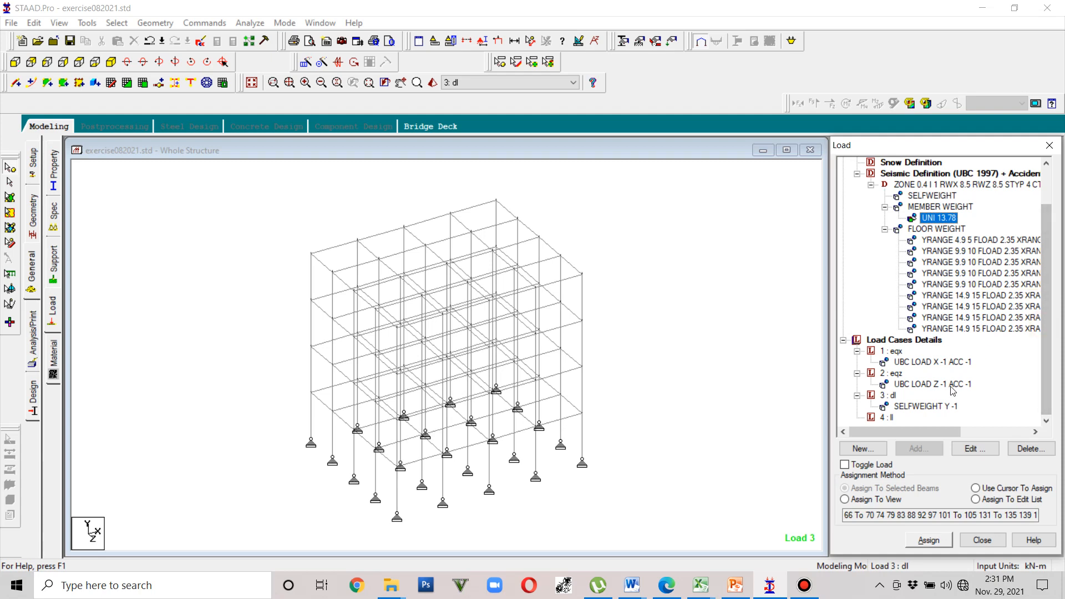
click(888, 396)
click(930, 451)
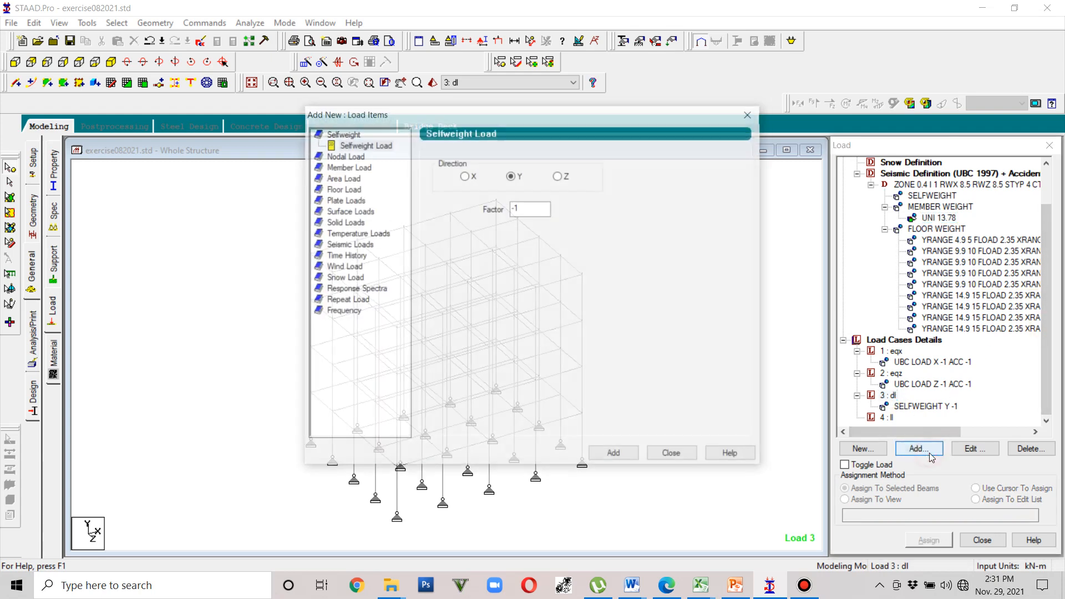
click(357, 169)
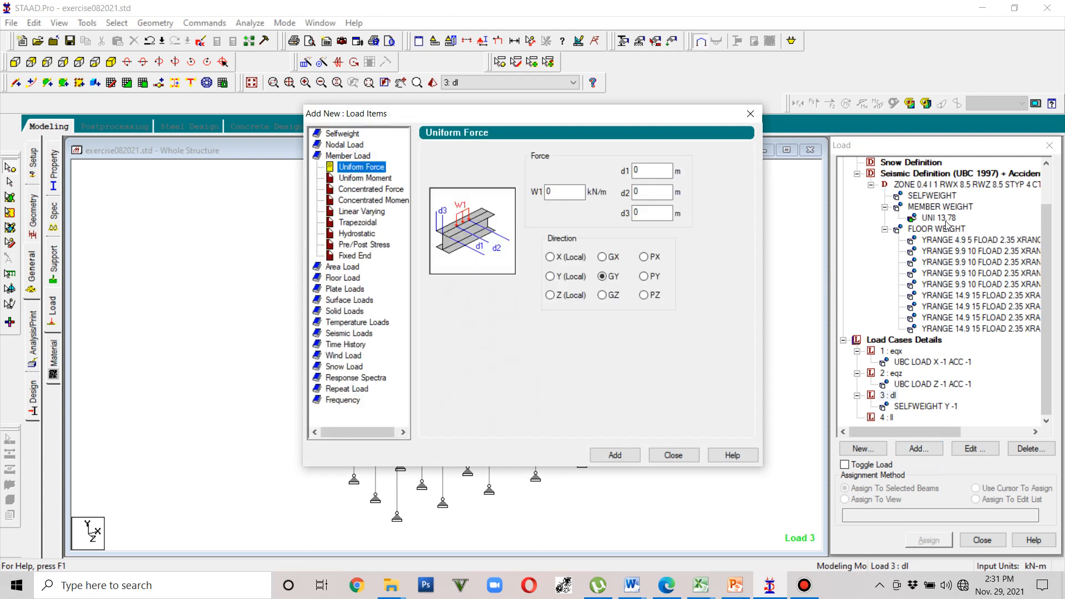
double_click(564, 192)
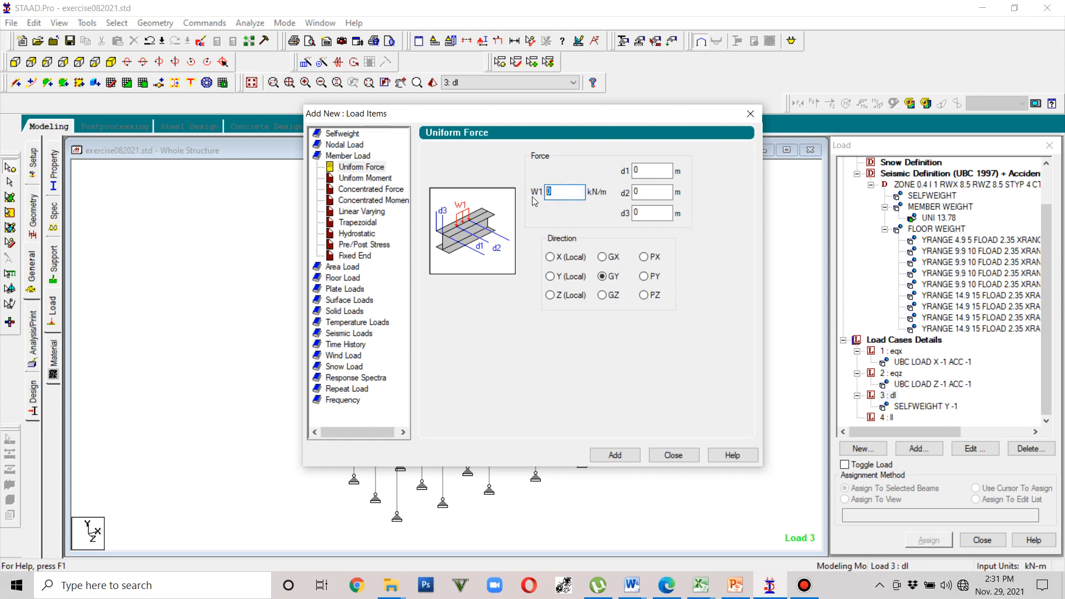
text(-13.78)
click(615, 455)
drag(1047, 358, 1044, 392)
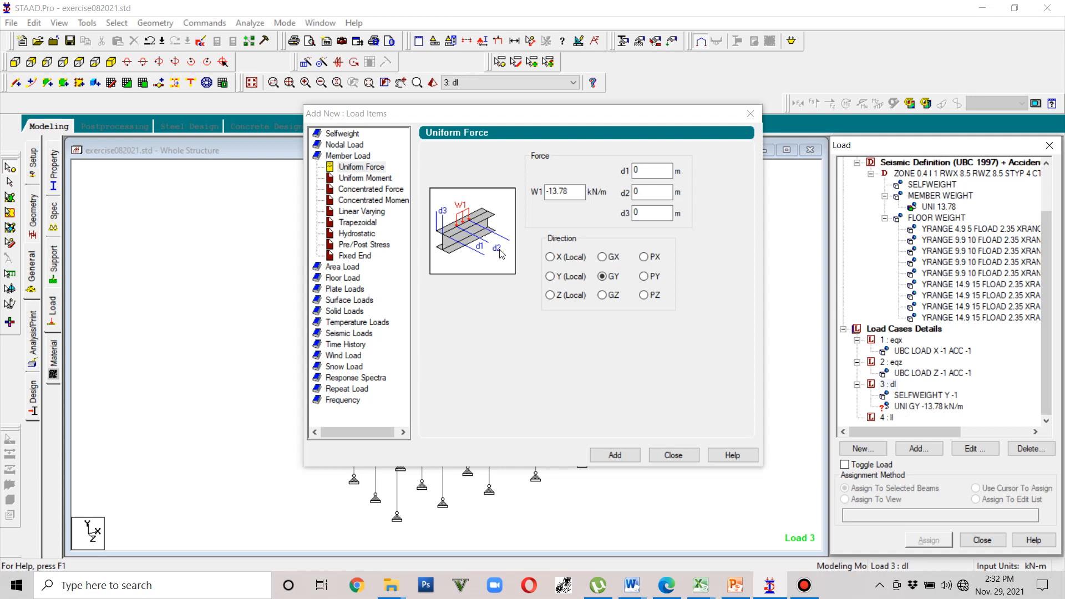
Step: Add a -2.35 kN/m2 global Y floor load to dl for Y range 4.9 to 5, X range 0 to 20 and Z range 0 to 16 m
click(348, 279)
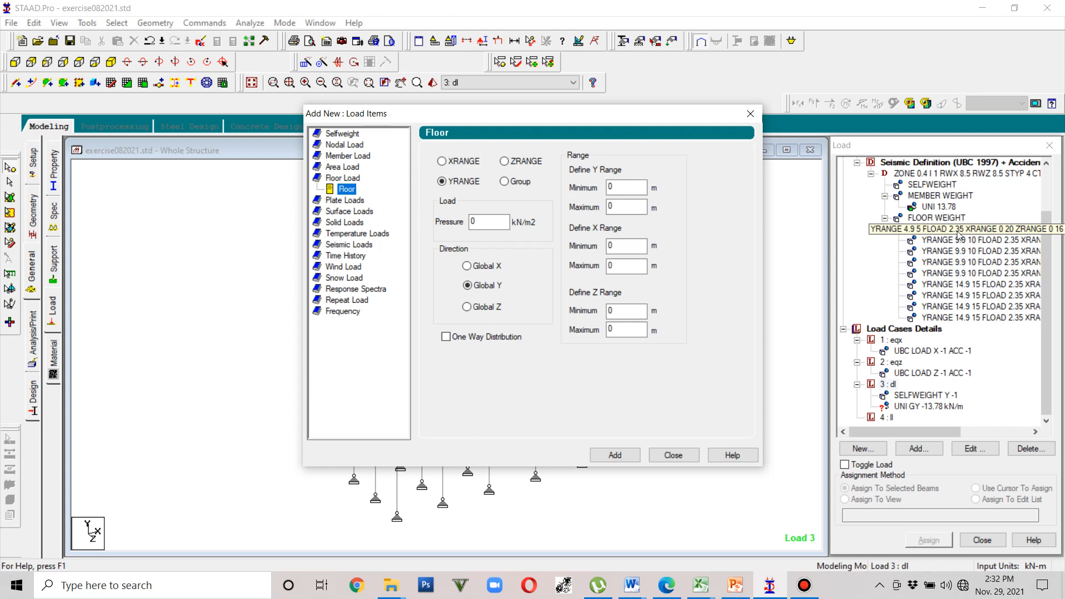
double_click(475, 222)
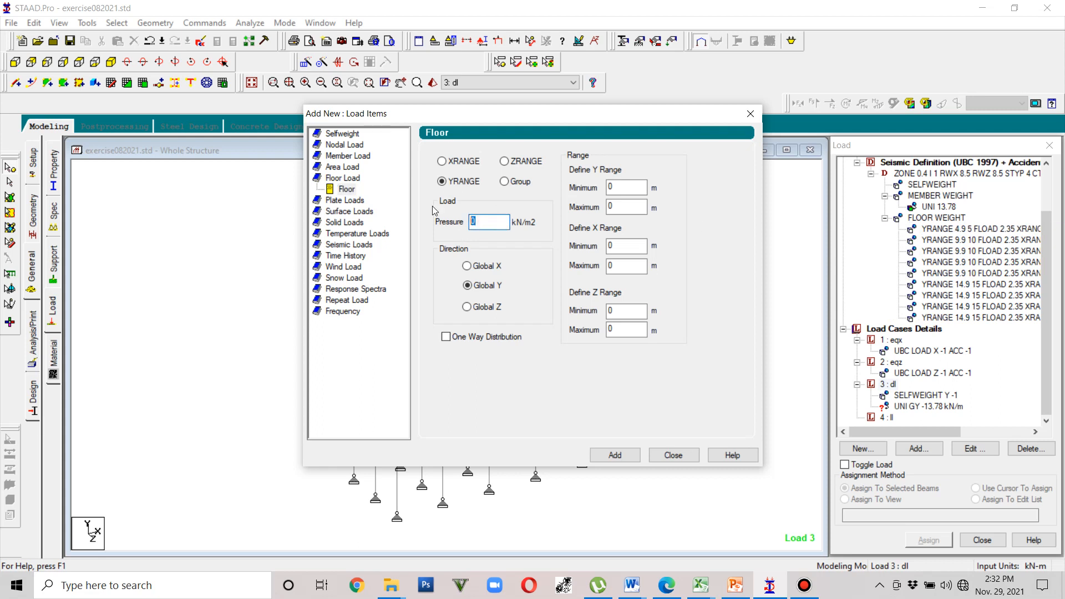
text(-2.35)
double_click(621, 187)
text(4.9)
key(Tab)
text(5)
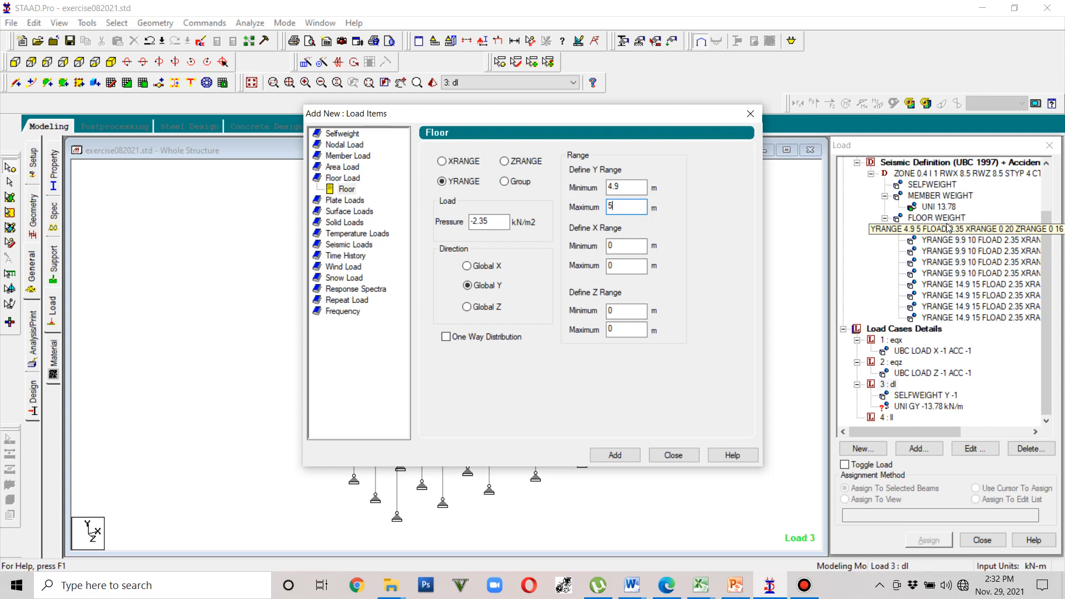
click(632, 265)
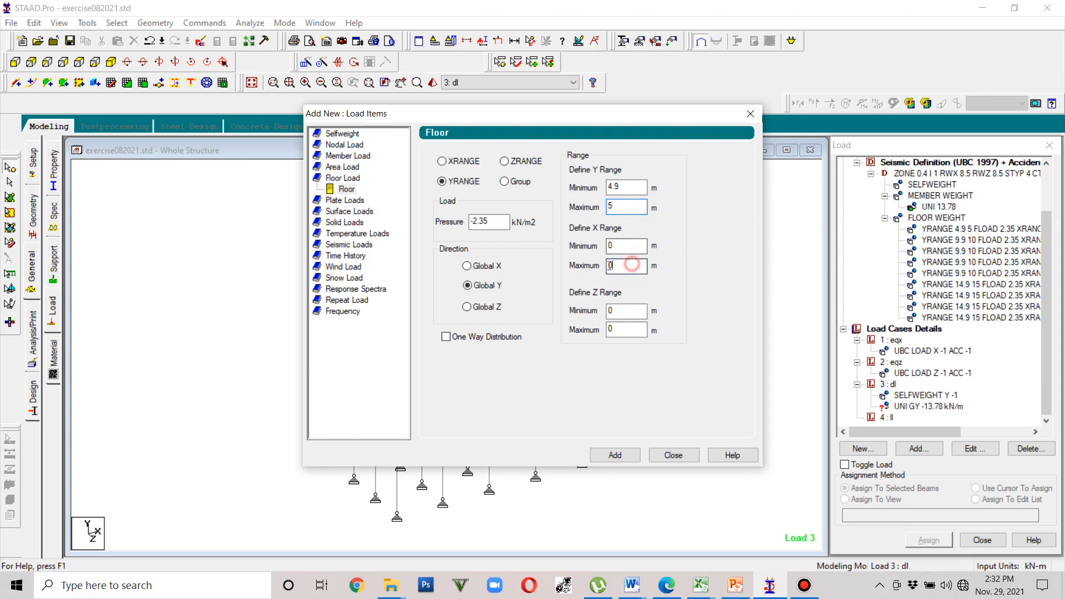
key(BackSpace)
text(20)
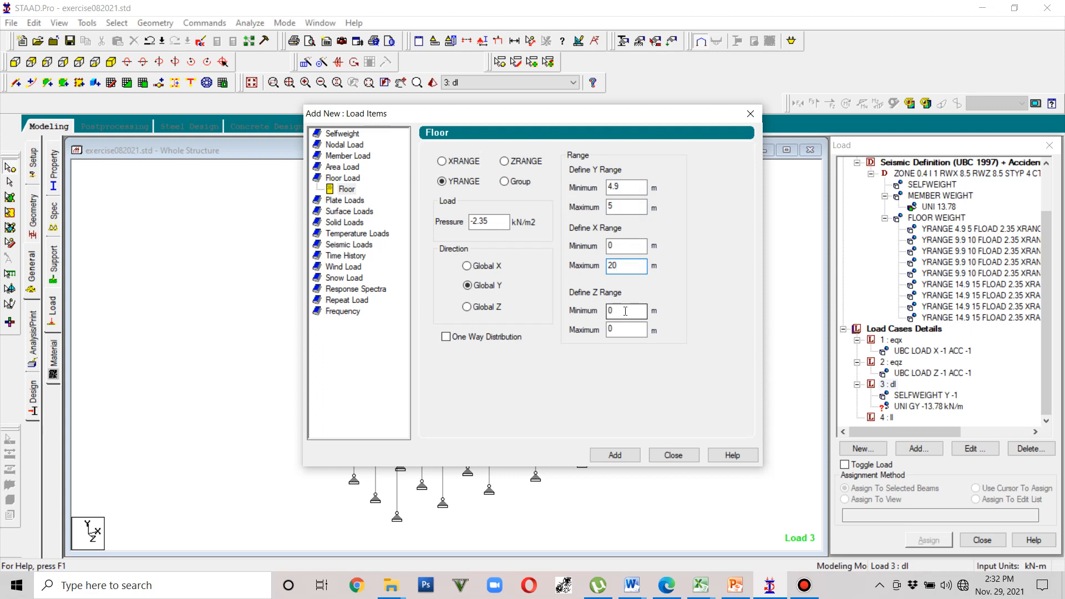
click(626, 329)
key(BackSpace)
text(16)
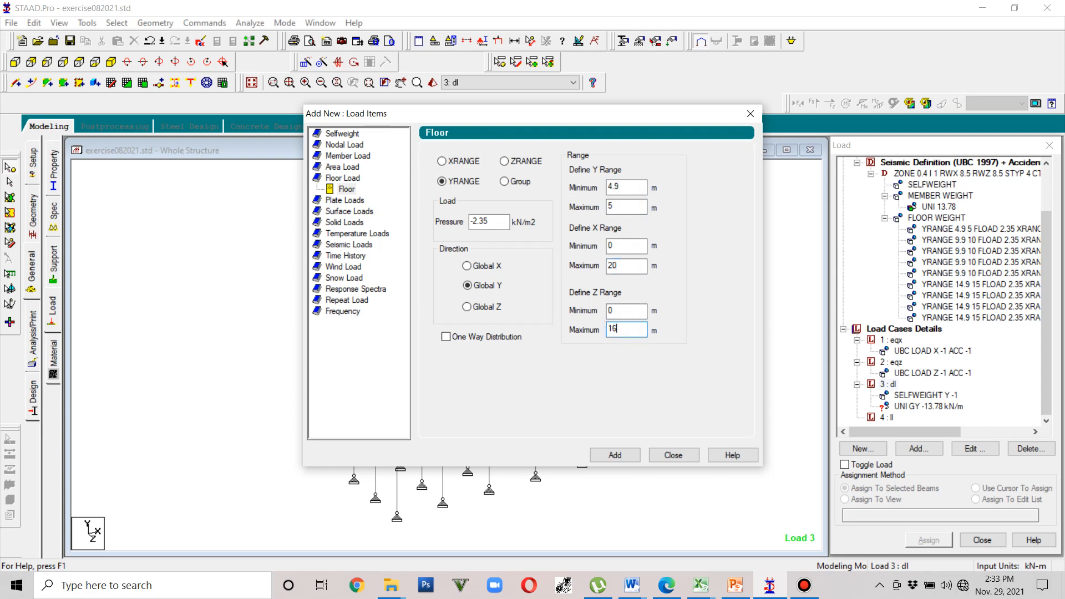
click(630, 453)
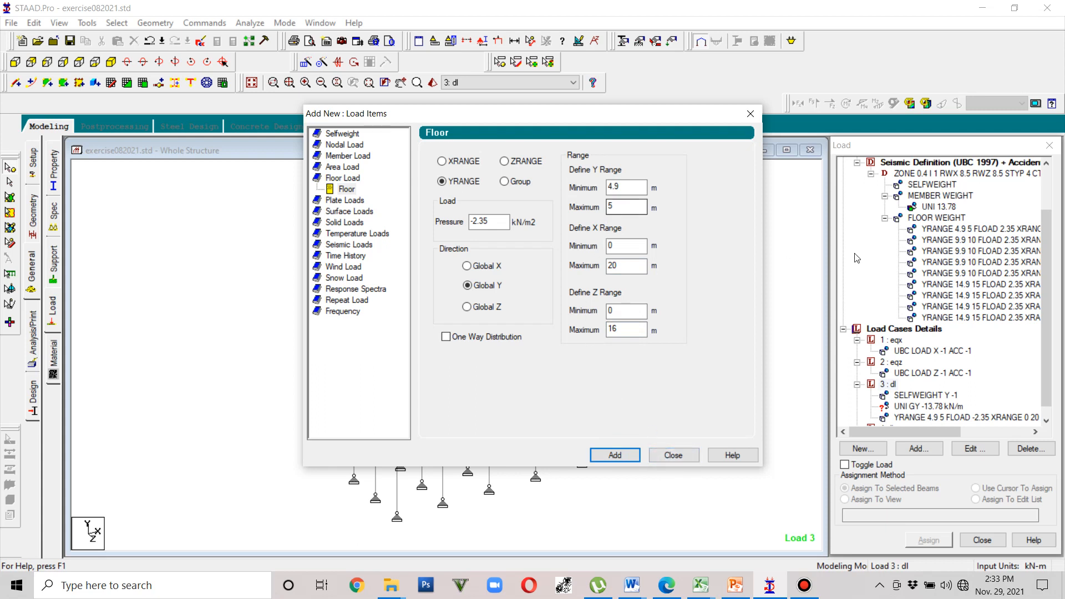
Step: Add another -2.35 kN/m2 floor load to dl for Y range 9.9 to 10 m and X range 0 to 10 m
click(608, 188)
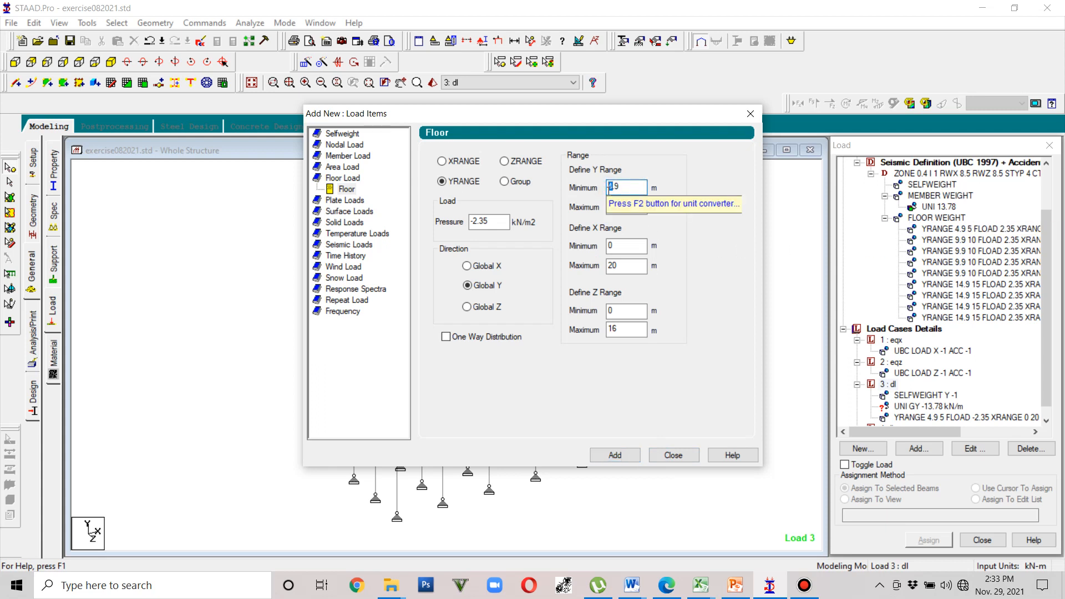
key(Delete)
text(9)
click(609, 205)
double_click(608, 206)
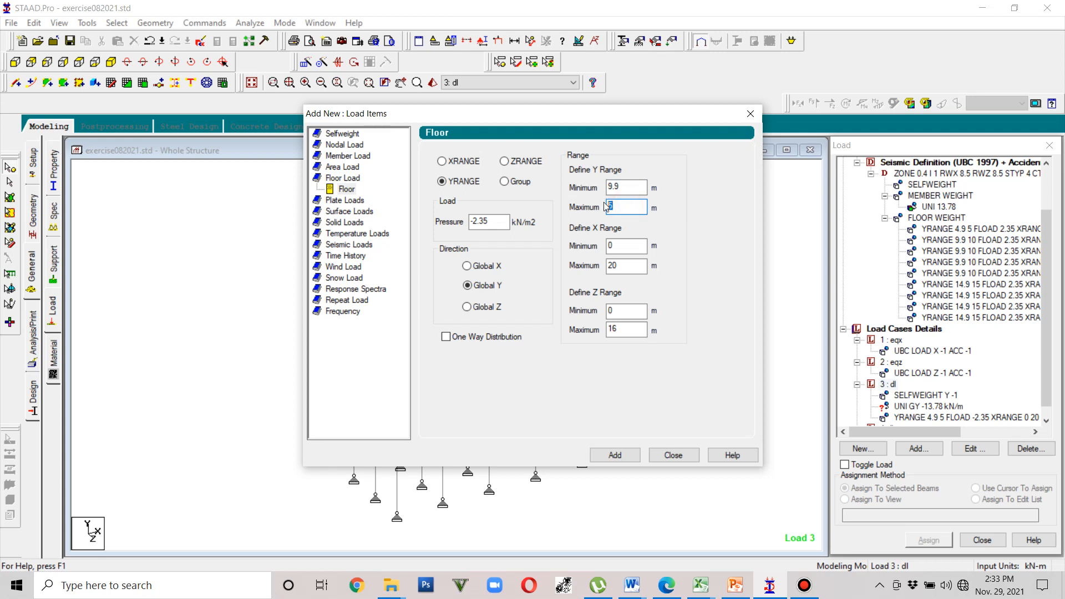
text(10)
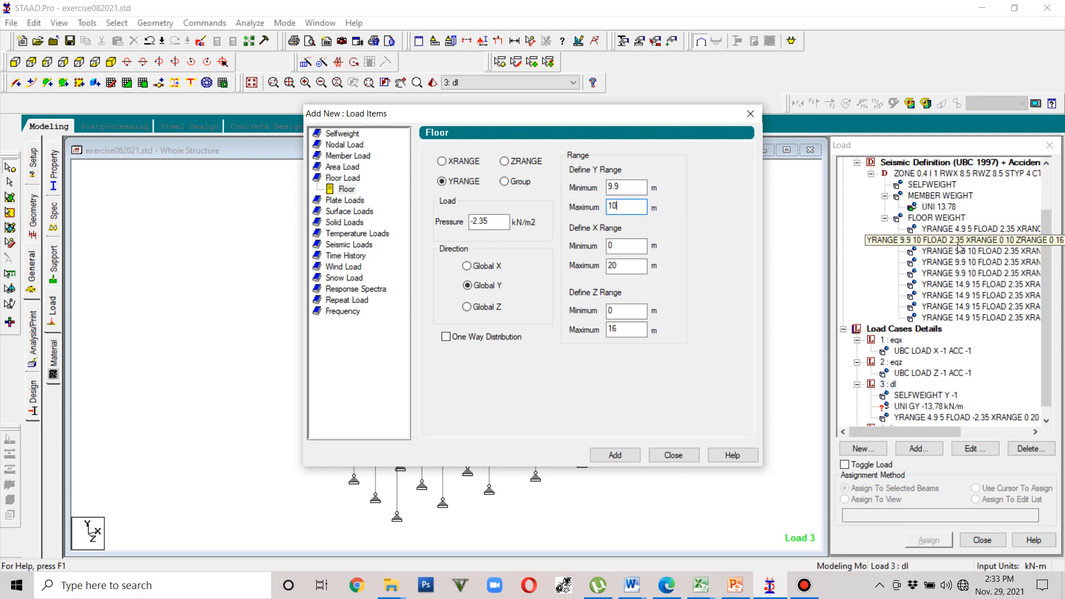
double_click(614, 266)
text(10)
click(615, 455)
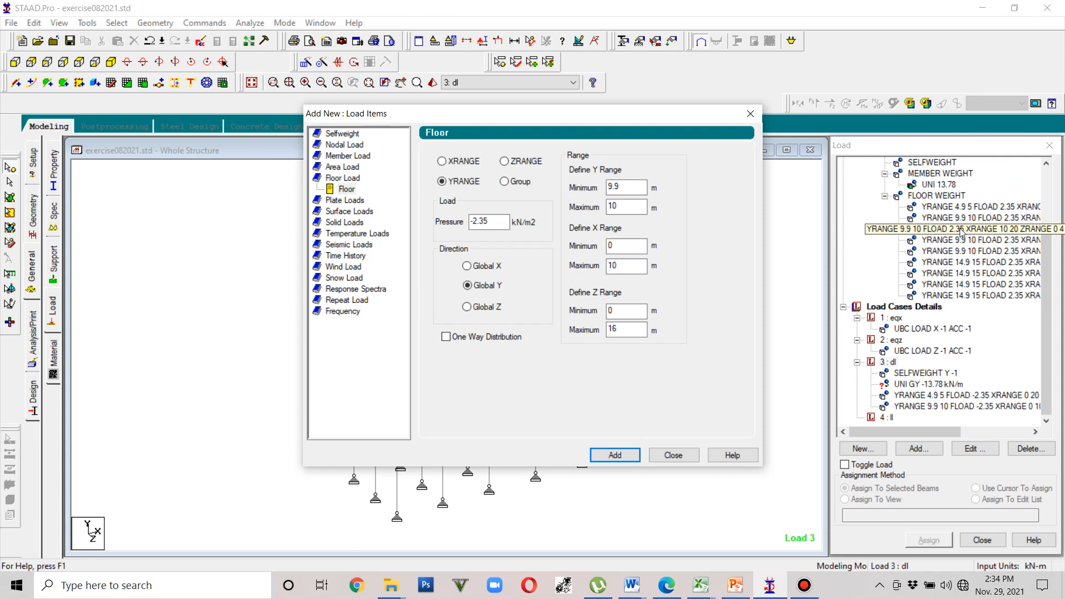
Step: Add a second-level floor load to dl for X range 10 to 20 m and Z range 0 to 4 m
double_click(617, 246)
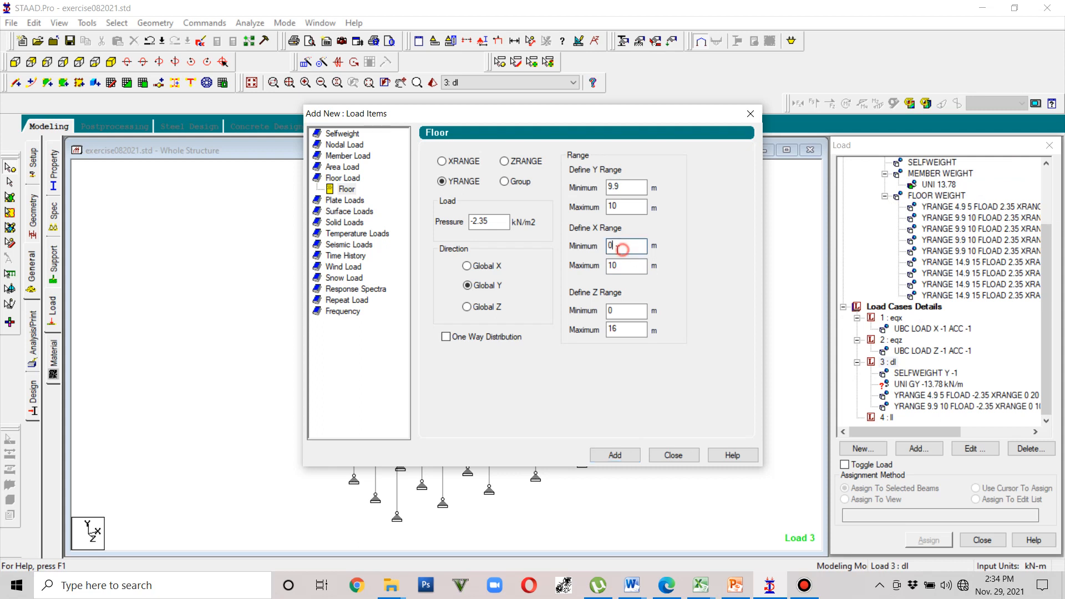
text(10)
double_click(622, 265)
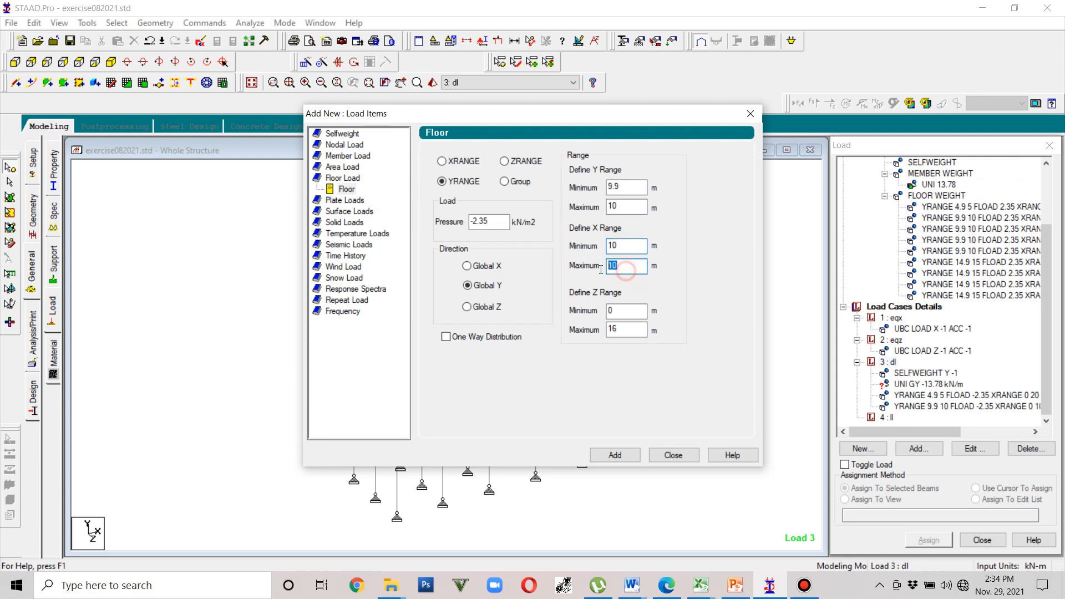
text(20)
double_click(624, 331)
text(4)
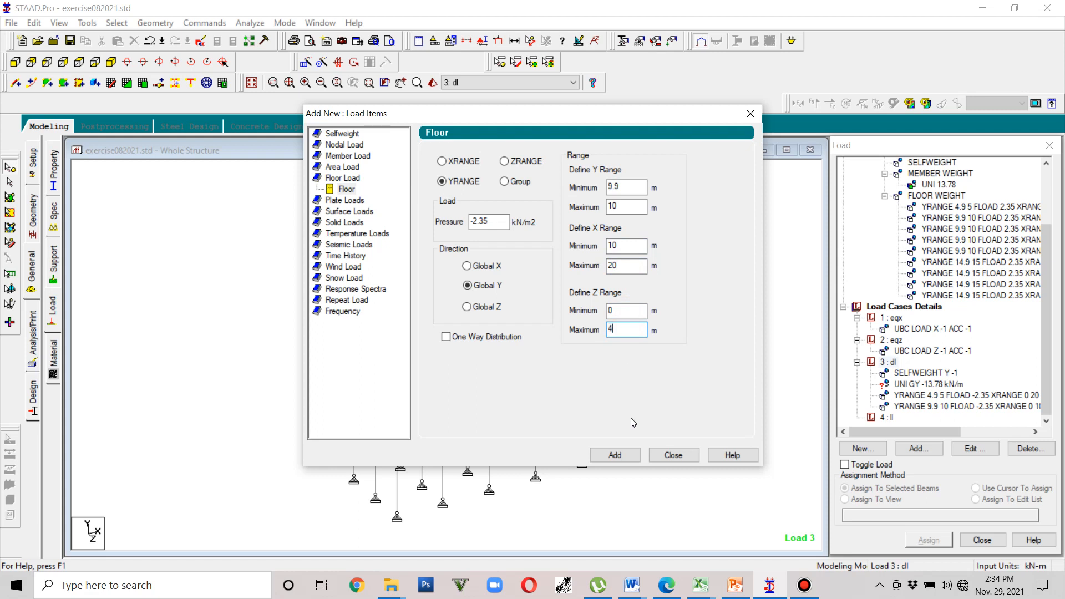
click(629, 458)
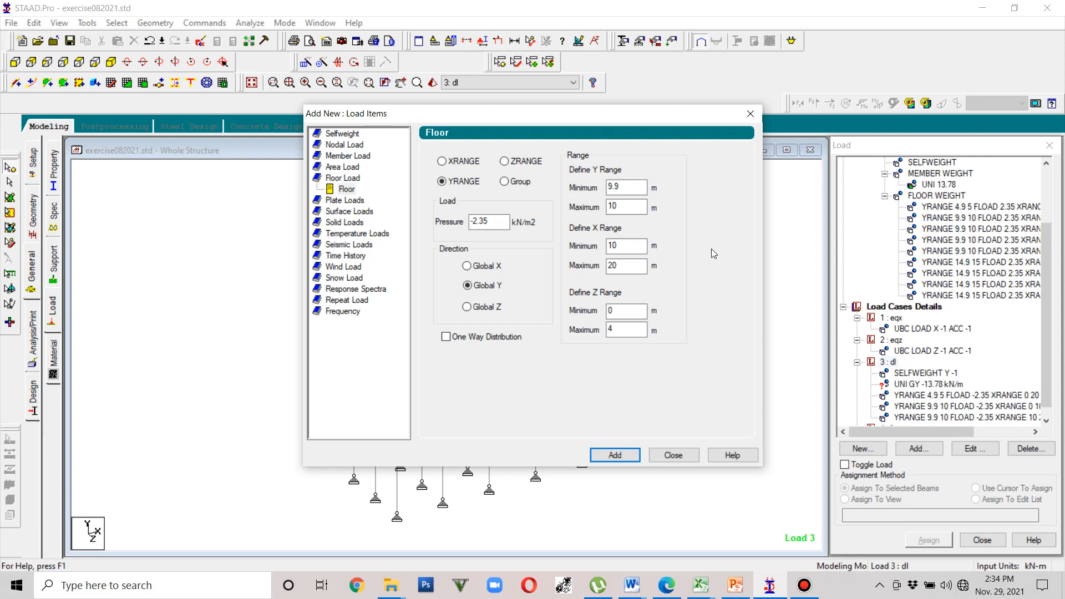
Step: Add a second-level floor load to dl for X range 15 to 20 m and Z range 4 to 16 m
click(614, 246)
text(5)
double_click(610, 311)
text(4)
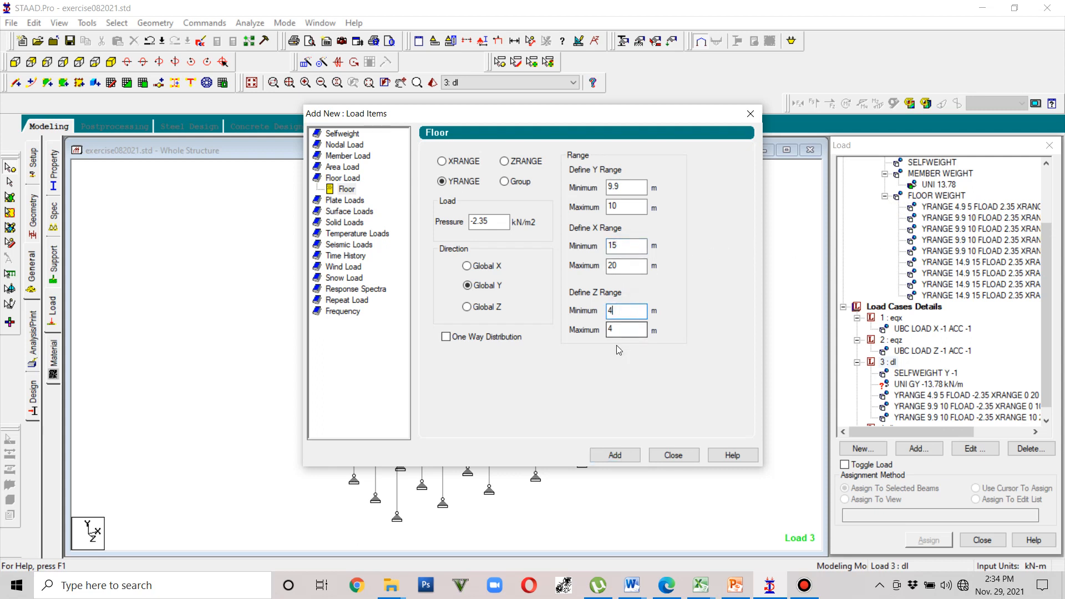
double_click(622, 330)
text(16)
click(614, 455)
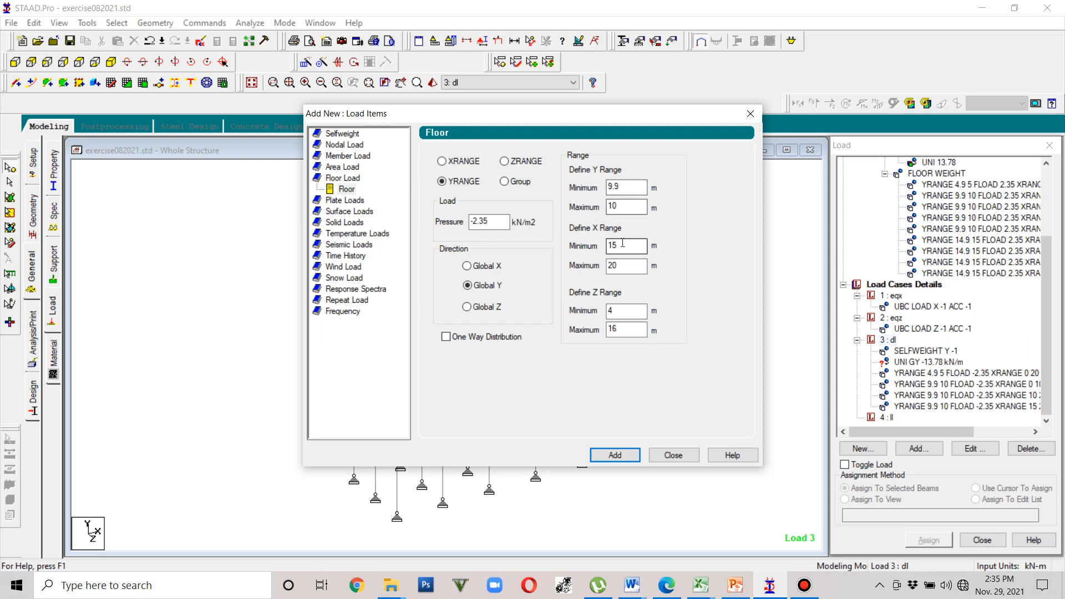
Step: Add a second-level floor load to dl for X range 10 to 15 m and Z range 8 to 16 m, and save the model
drag(624, 246, 600, 270)
text(10)
text(15)
drag(627, 310, 604, 314)
text(8)
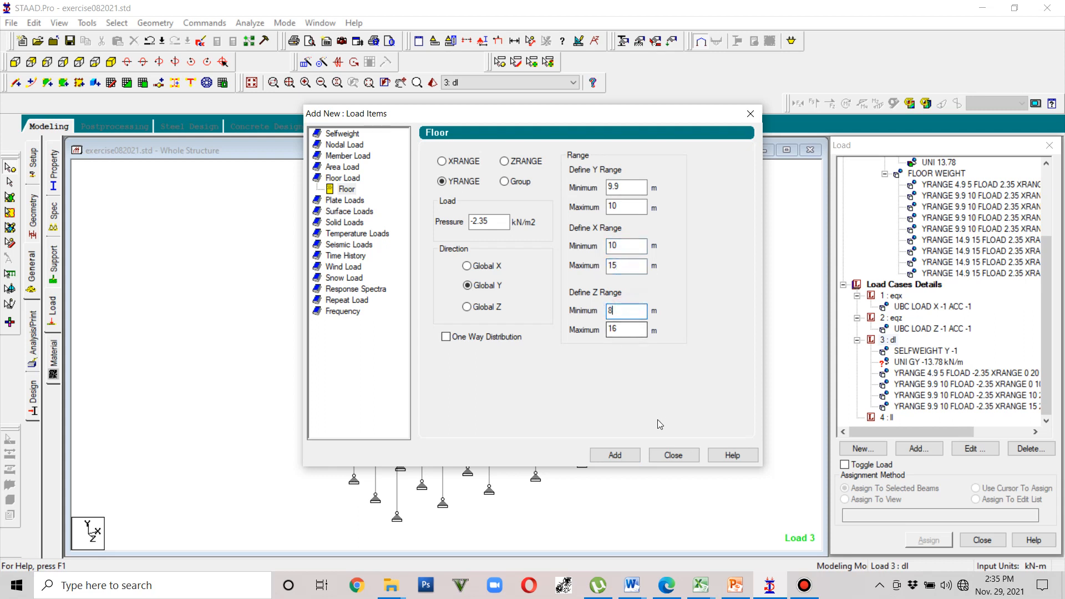
click(616, 457)
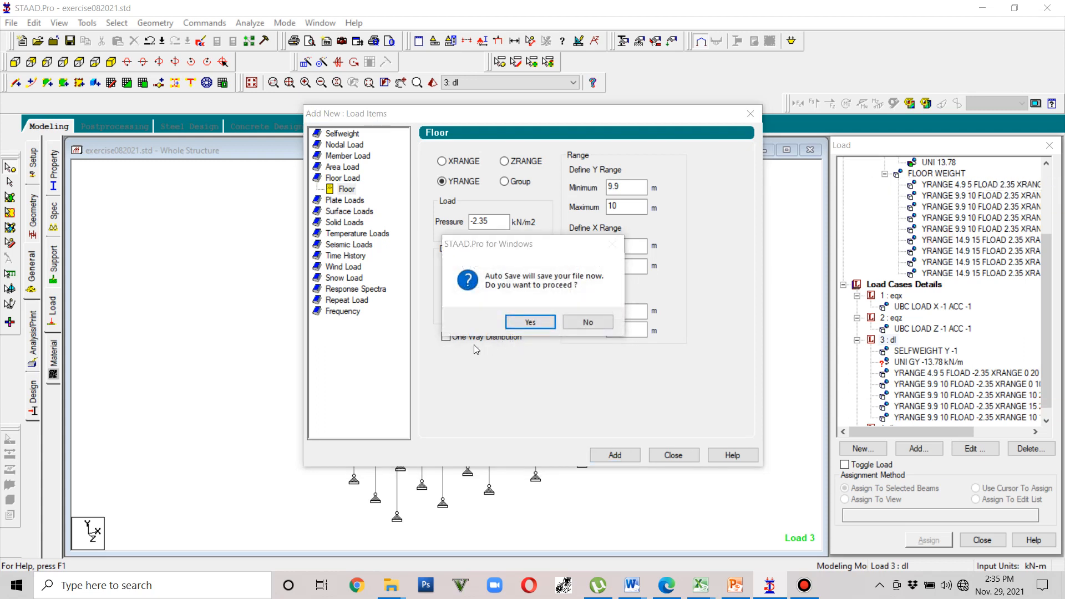
click(522, 320)
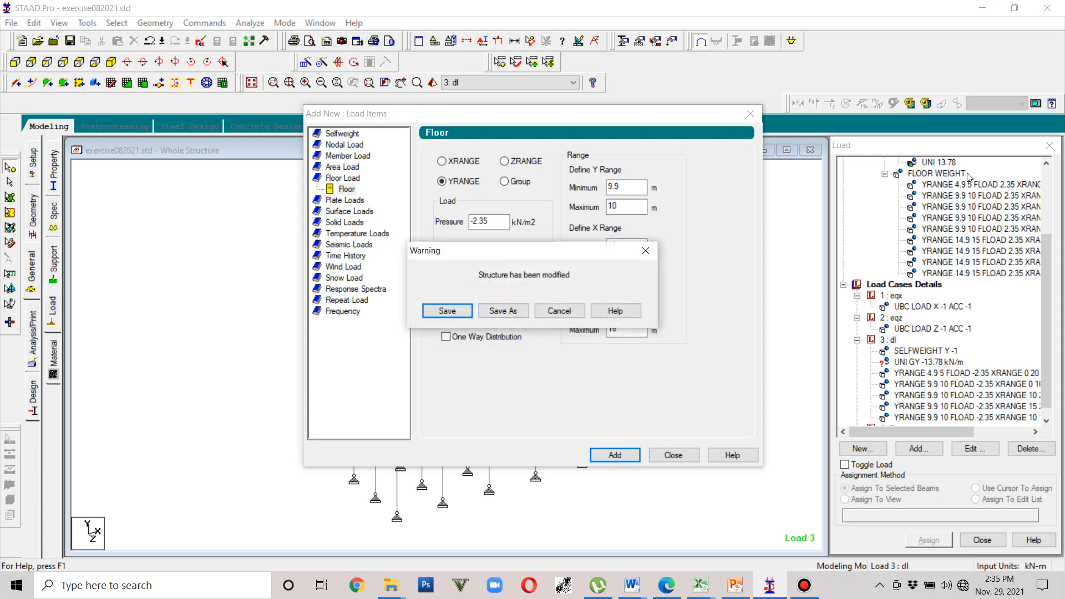
click(461, 314)
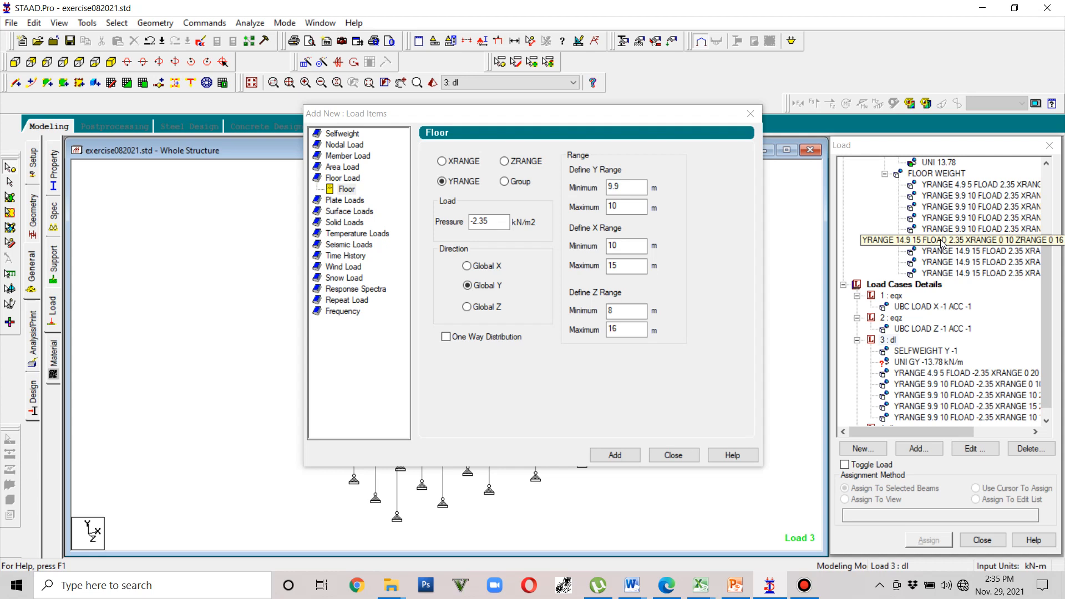
Step: Add a -2.35 kN/m2 floor load to dl for Y range 14.9 to 15 m, X range 0 to 10 m and Z range 0 to 16 m
click(612, 188)
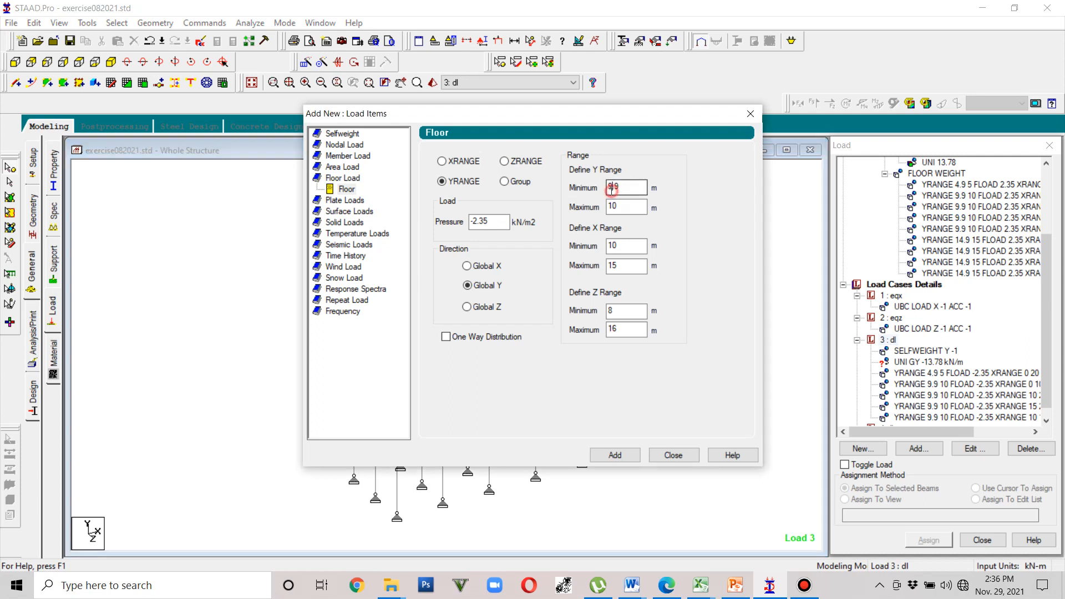
drag(612, 189, 610, 186)
text(14.)
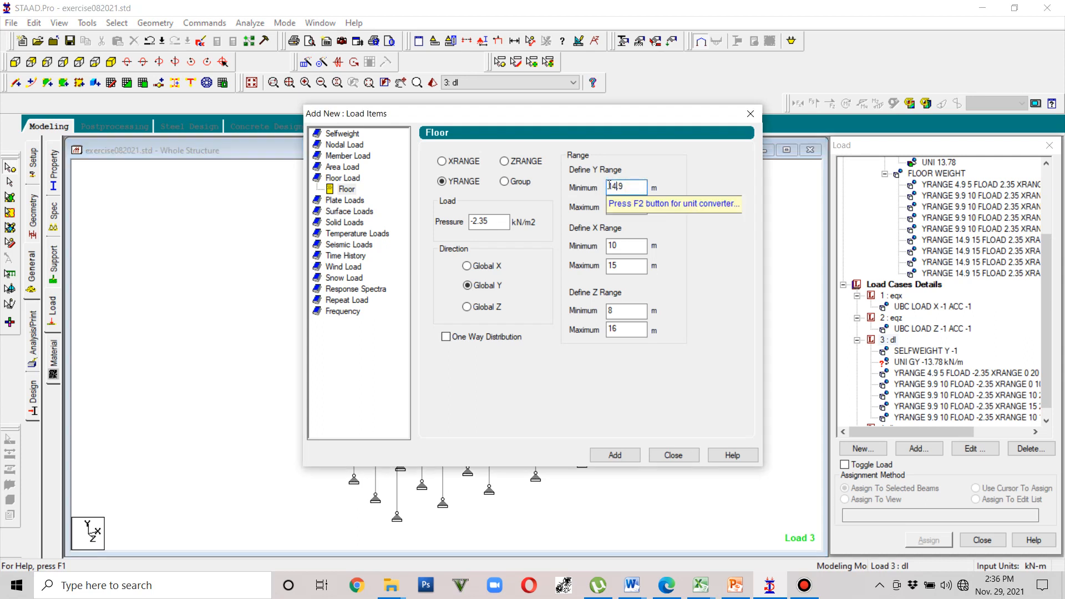
click(629, 205)
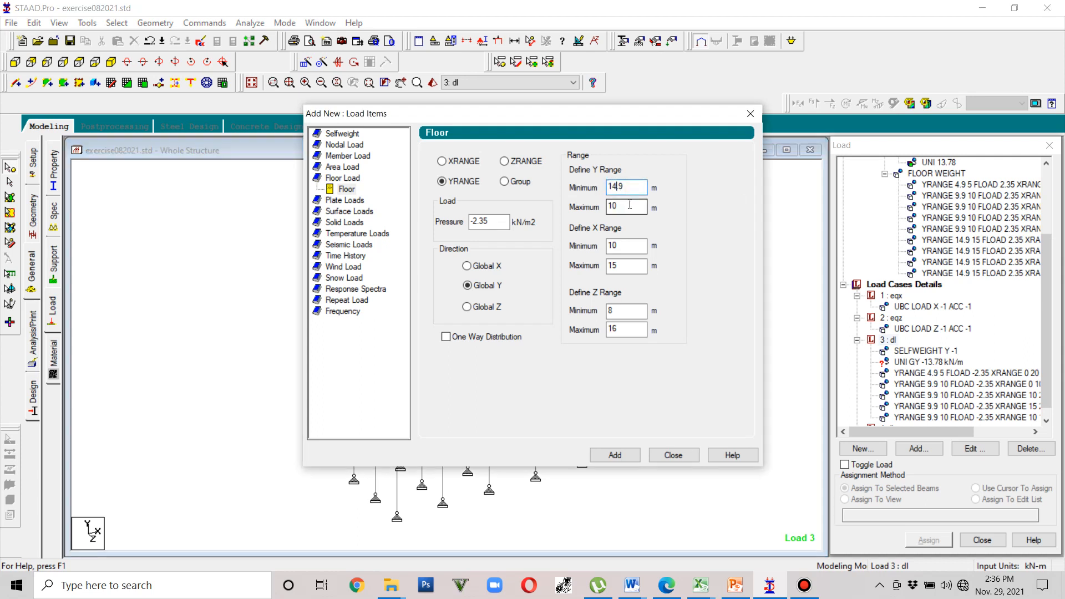
double_click(630, 204)
text(15)
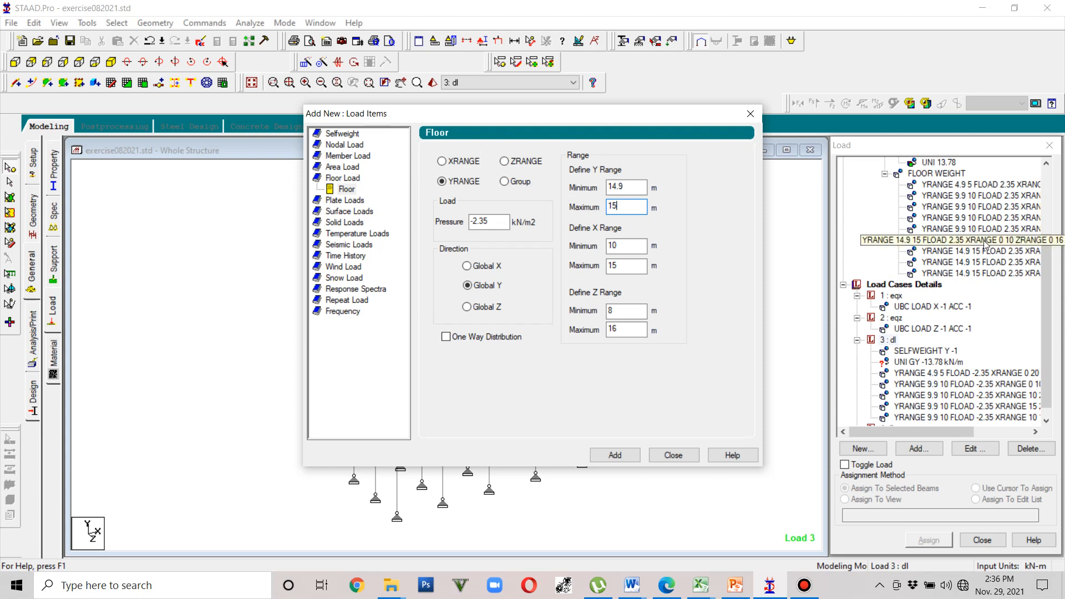
key(Tab)
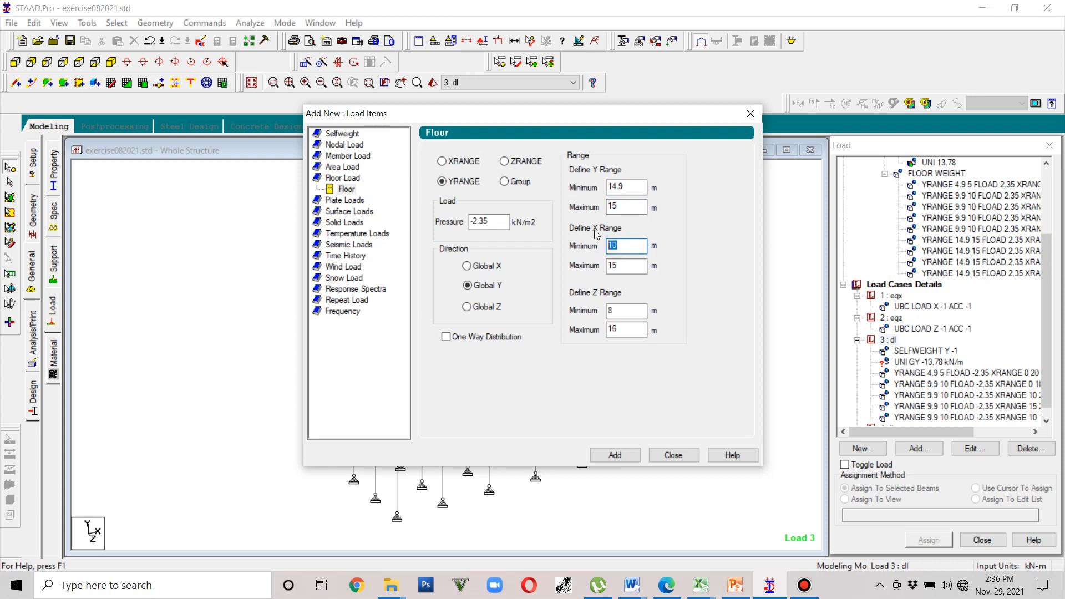
text(0)
key(Tab)
text(10)
key(Tab)
text(0)
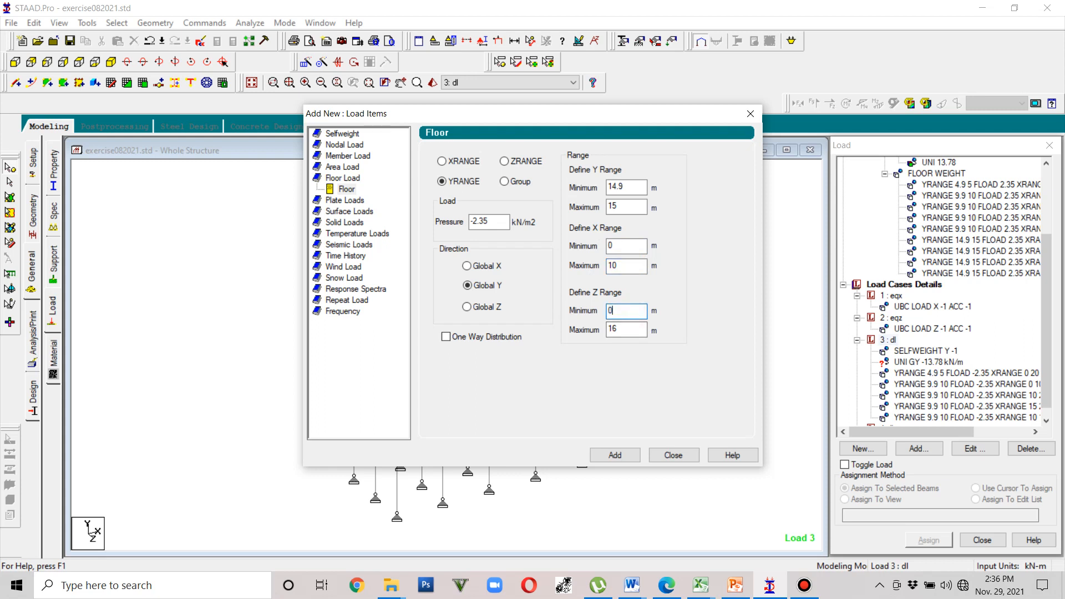
click(617, 456)
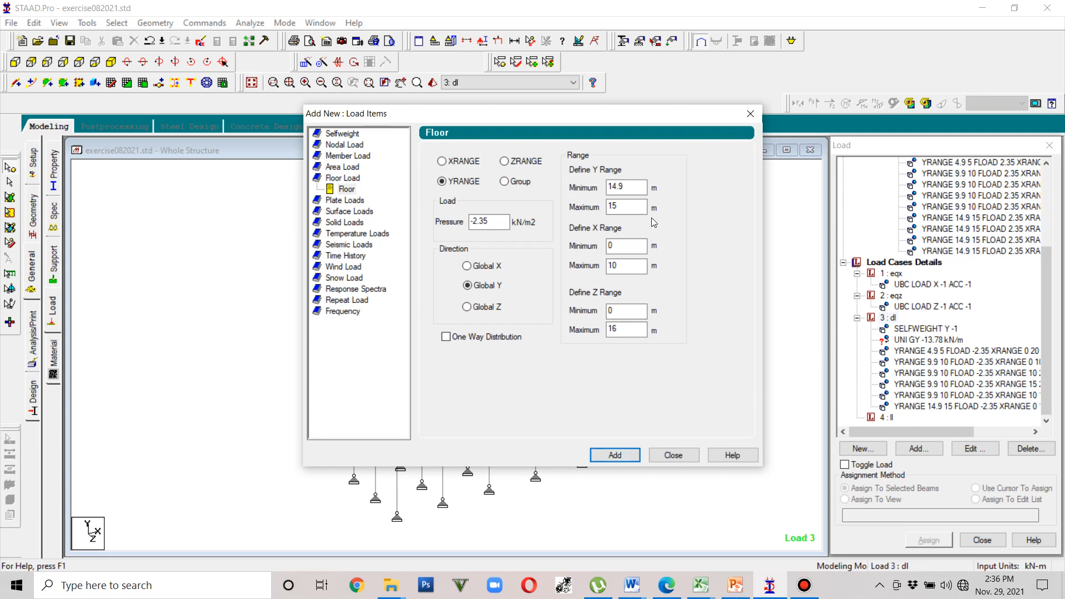
click(922, 232)
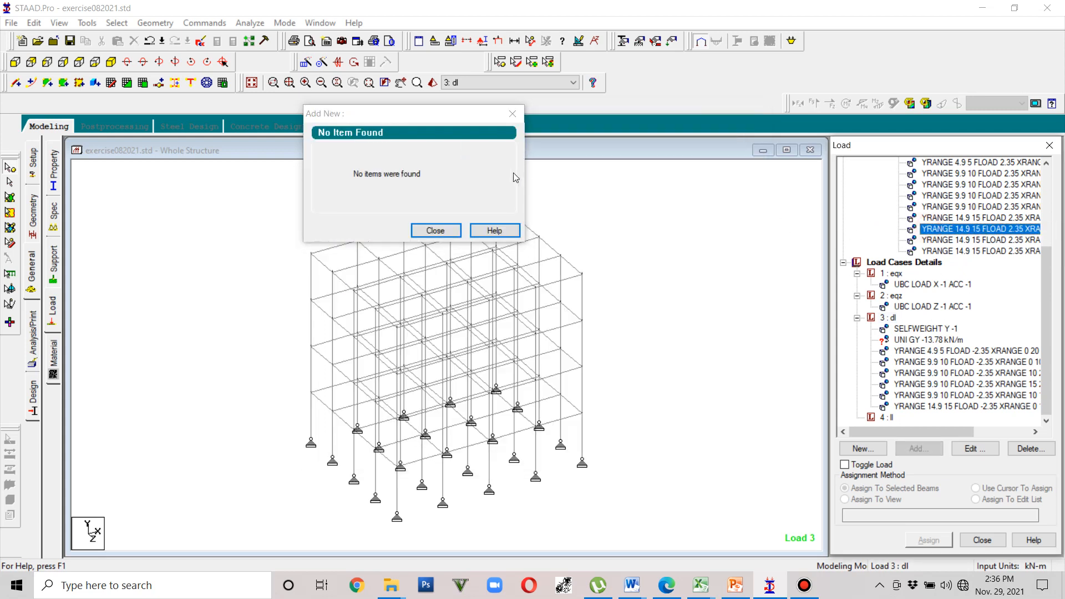
click(446, 232)
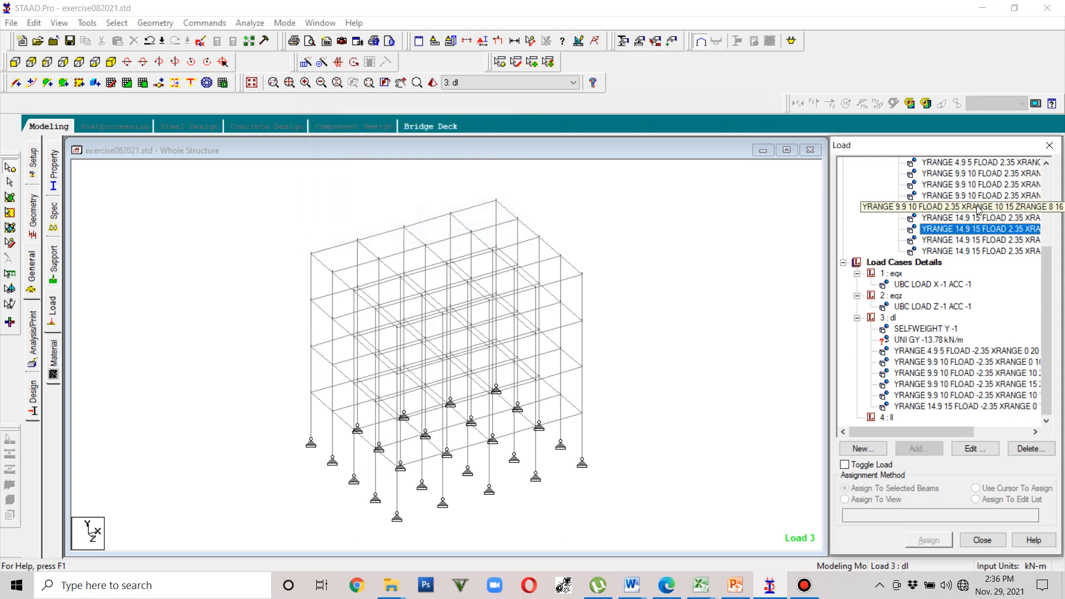
click(1047, 163)
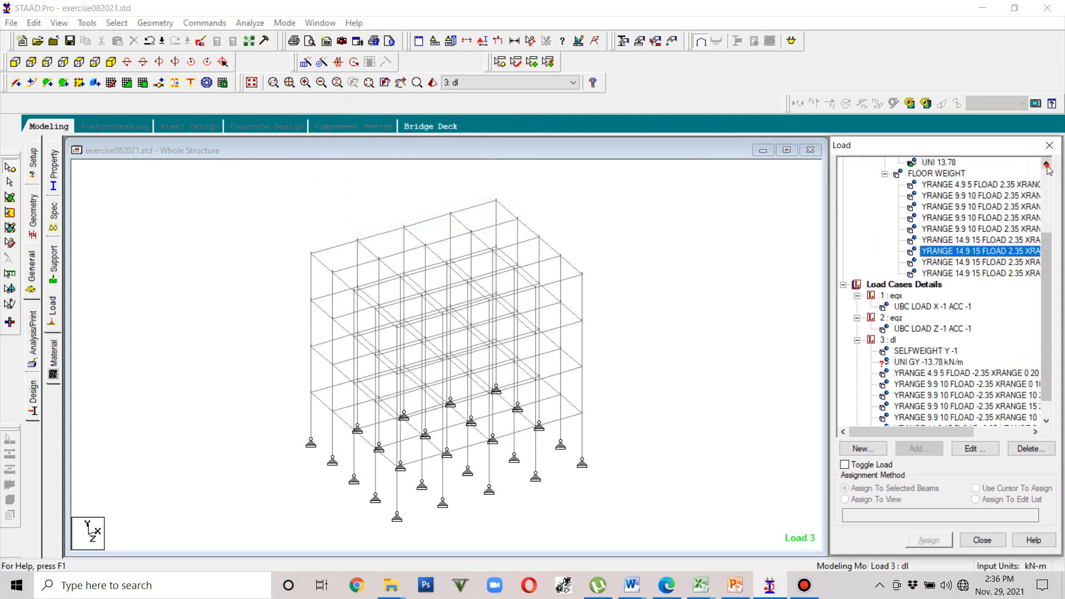
click(1047, 163)
click(1047, 163)
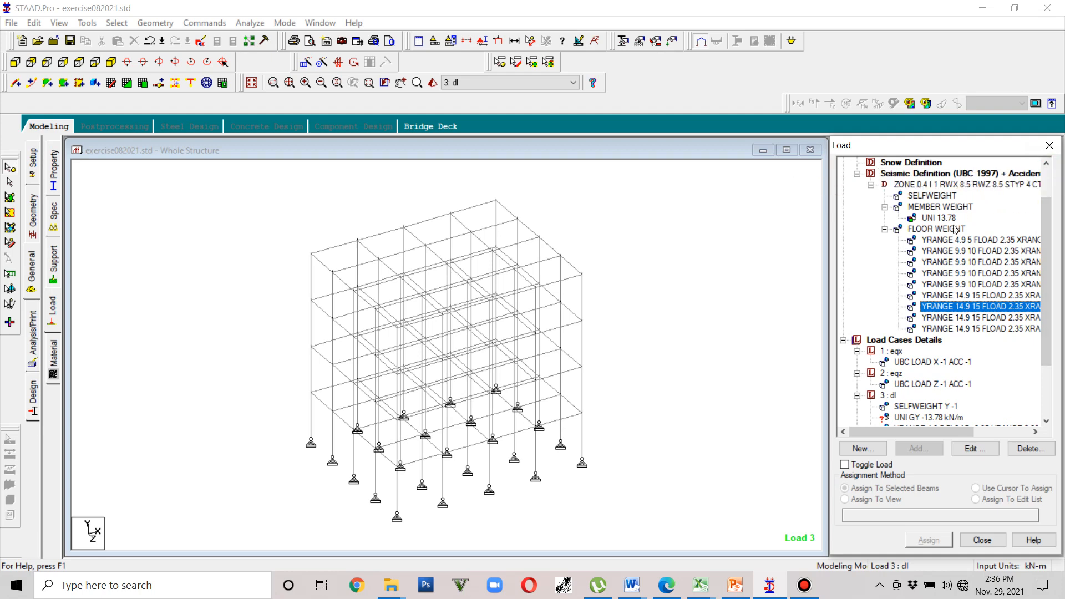
click(952, 229)
click(919, 448)
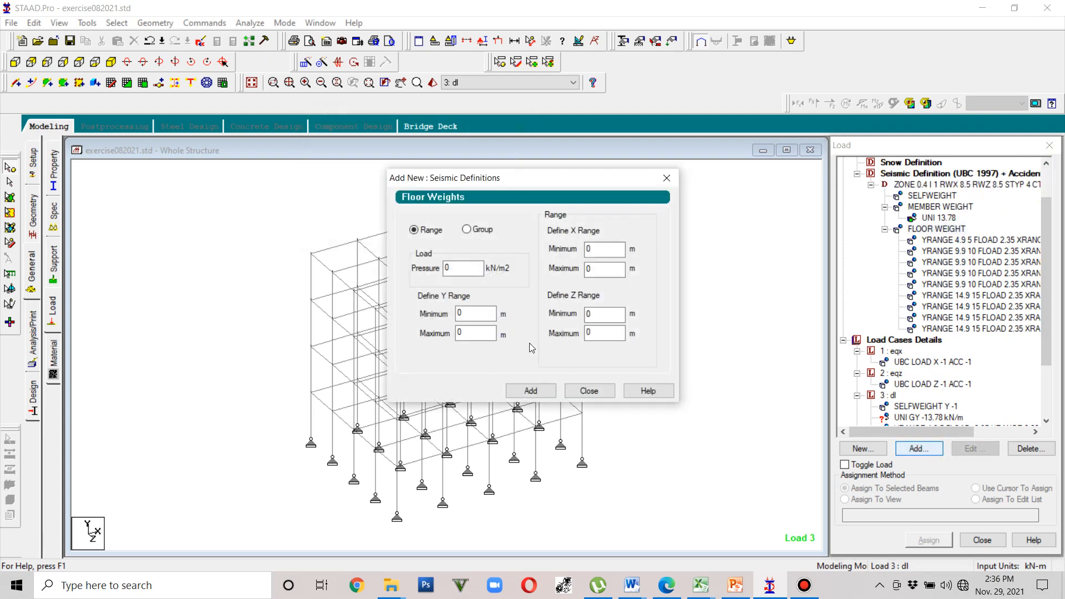
double_click(451, 268)
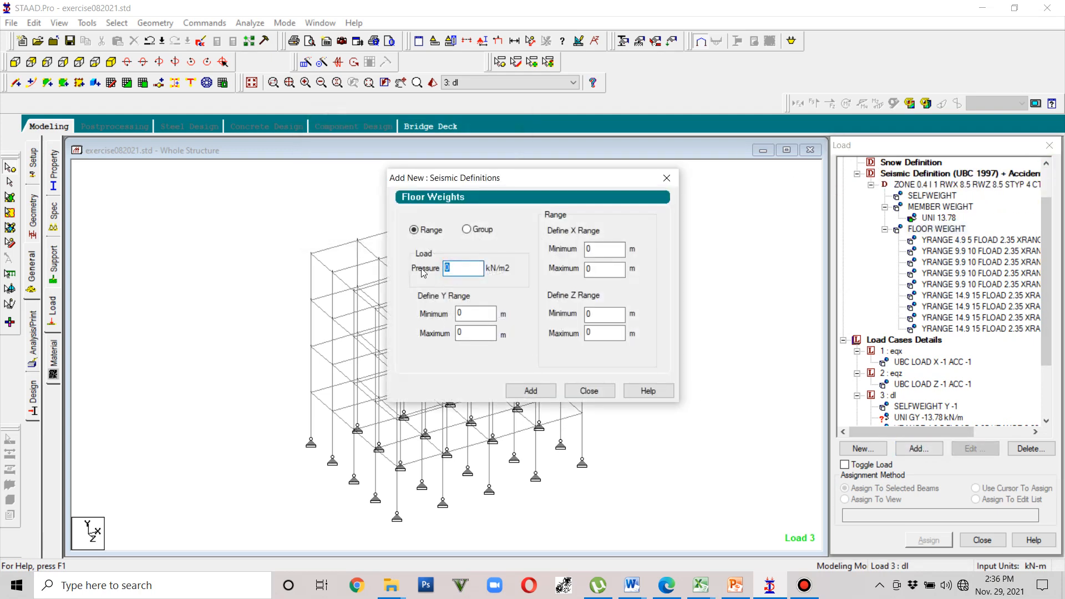
text(-2.35)
click(462, 312)
double_click(460, 312)
click(666, 178)
scroll(895, 296, down, 3)
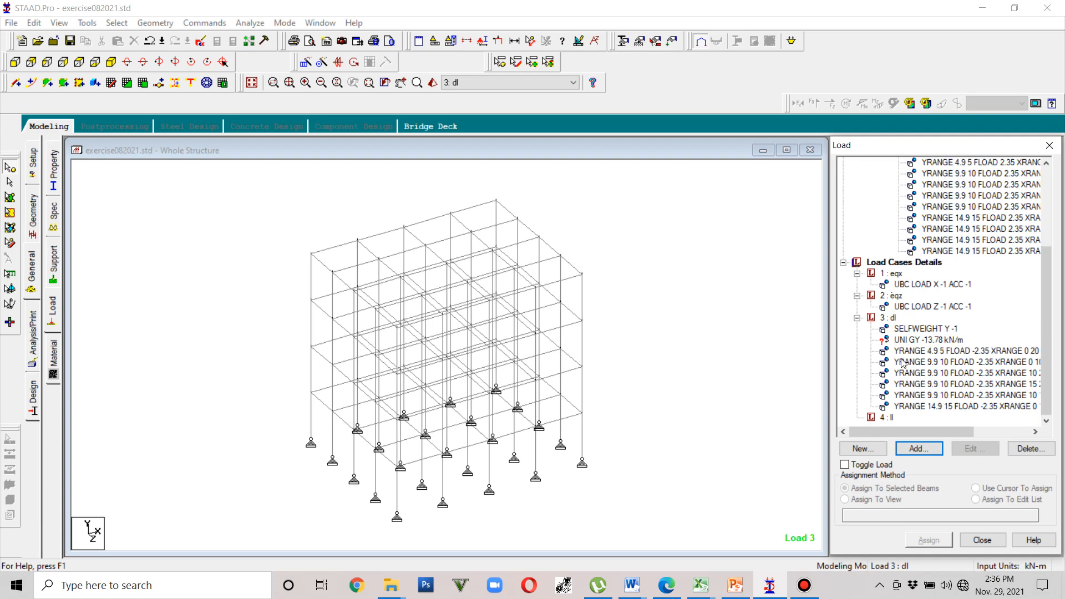
Step: Start a new global Y floor load for dl with a pressure of -2.35 kN/m2 and Y range 14.9 to 15 m
click(888, 318)
click(913, 448)
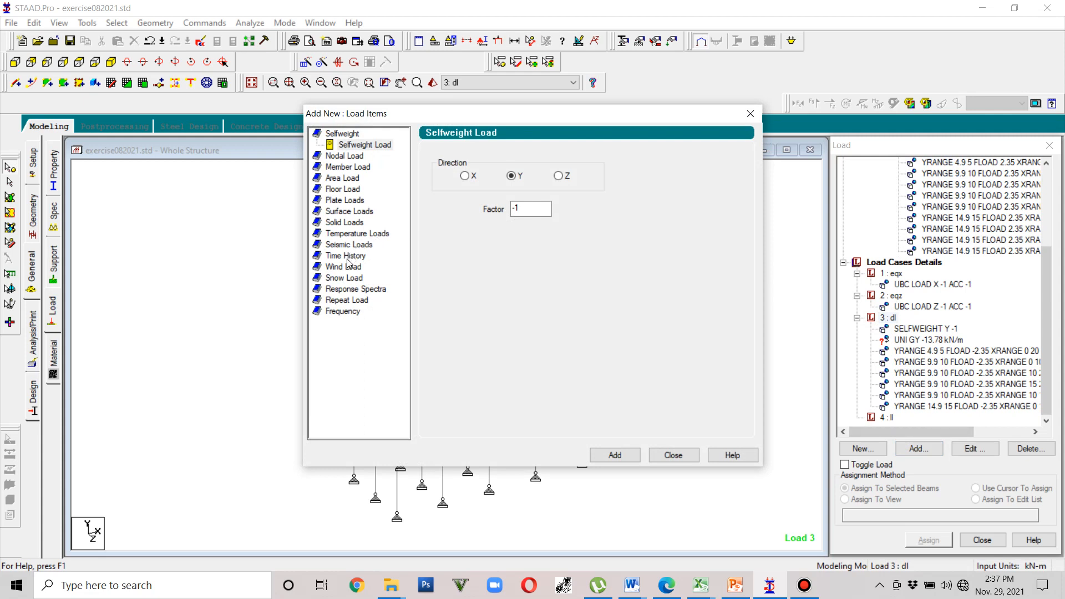
click(344, 191)
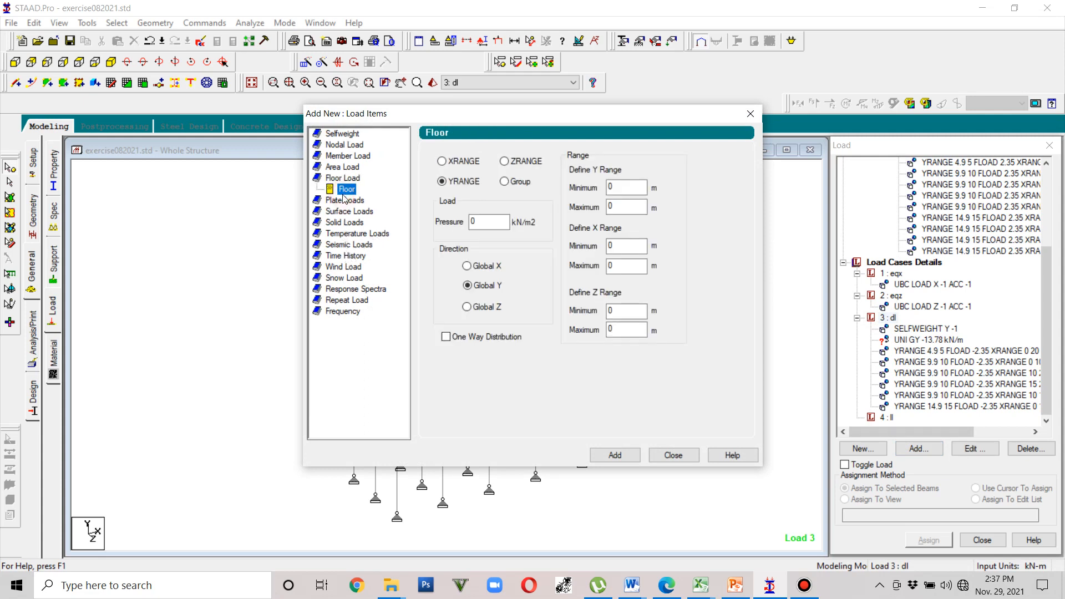
double_click(493, 223)
text(-2.35)
click(631, 190)
double_click(631, 190)
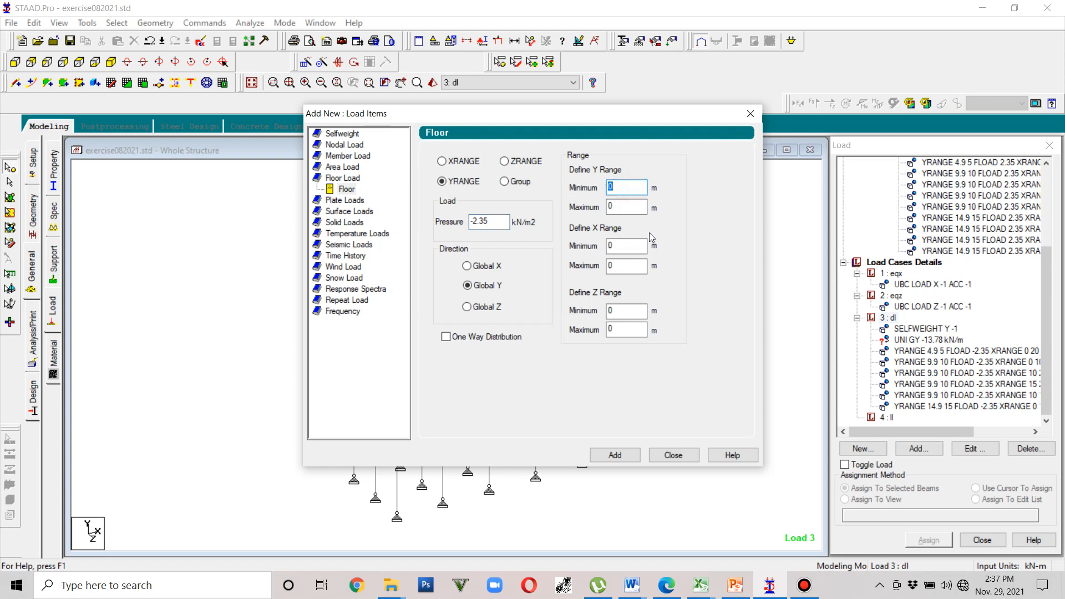
text(14.9)
double_click(610, 207)
text(15)
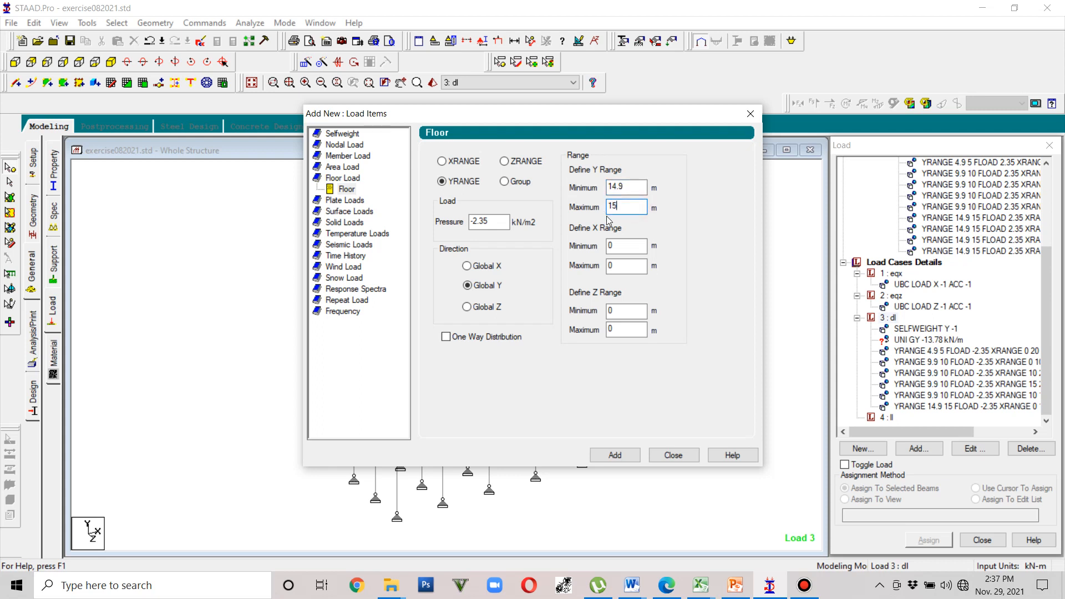
Step: Limit the third-level floor load to X range 10 to 20 m and Z range 0 to 4 m, and add it to dl
double_click(623, 246)
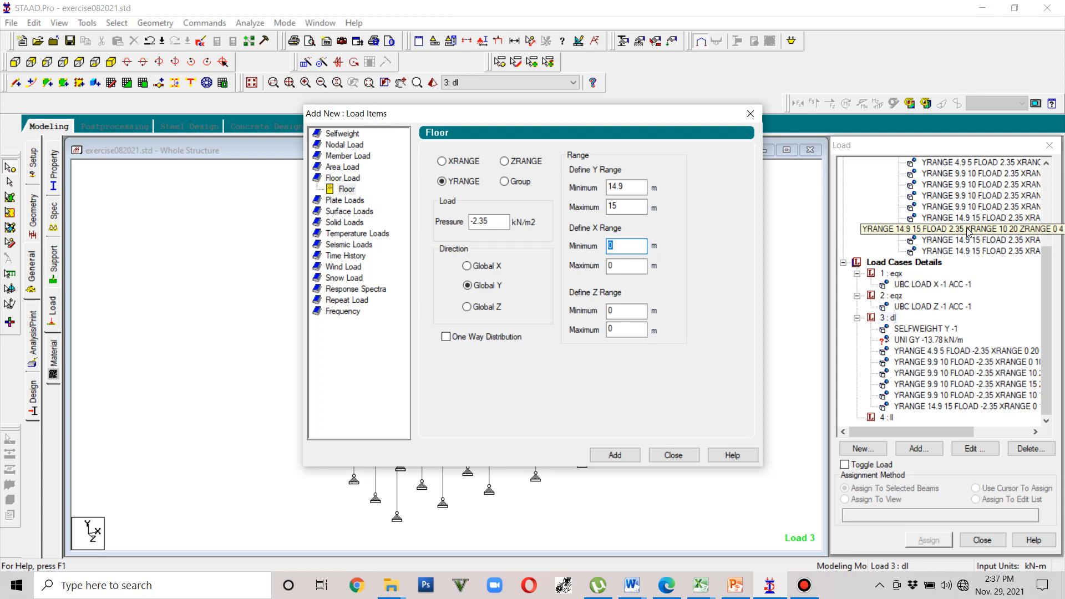
text(10)
double_click(640, 265)
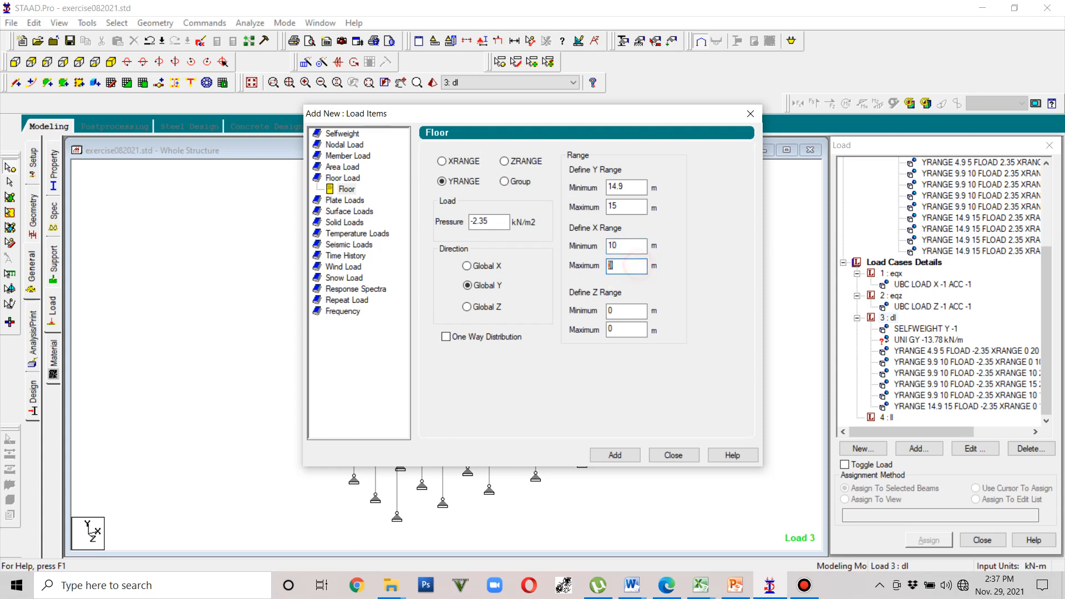
text(20)
drag(622, 330, 593, 329)
text(4)
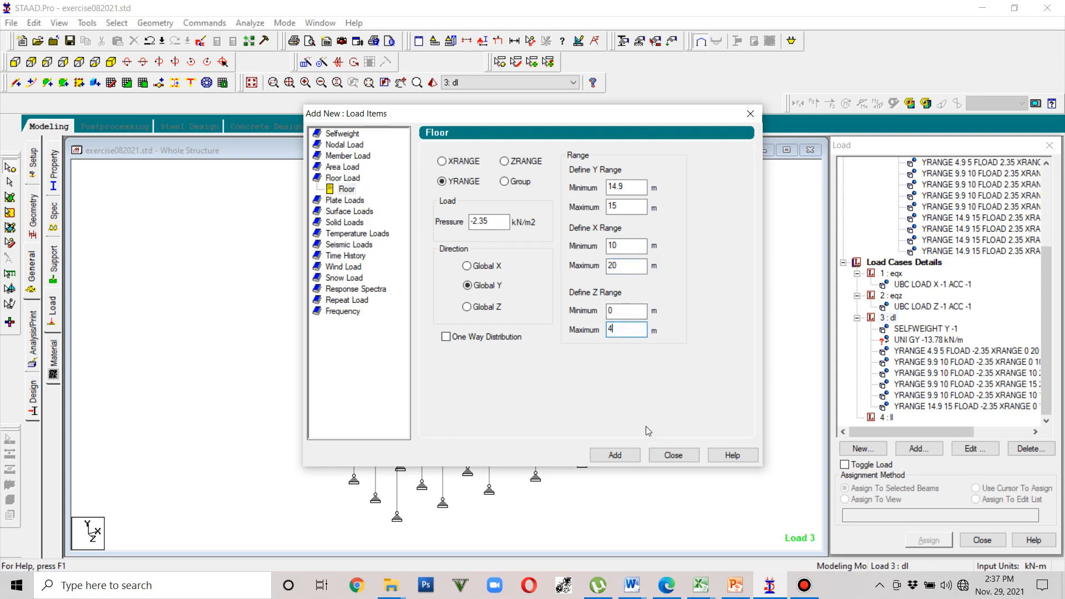
click(632, 455)
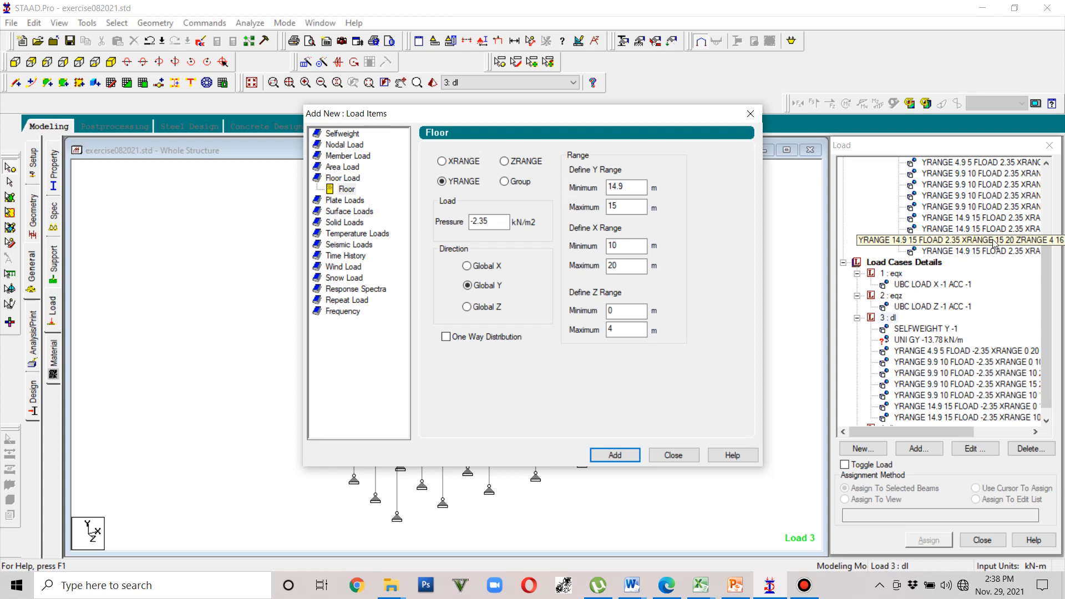
Step: Add a third-level floor load to dl for X range 15 to 20 m and Z range 4 to 16 m
click(630, 240)
double_click(610, 245)
text(15)
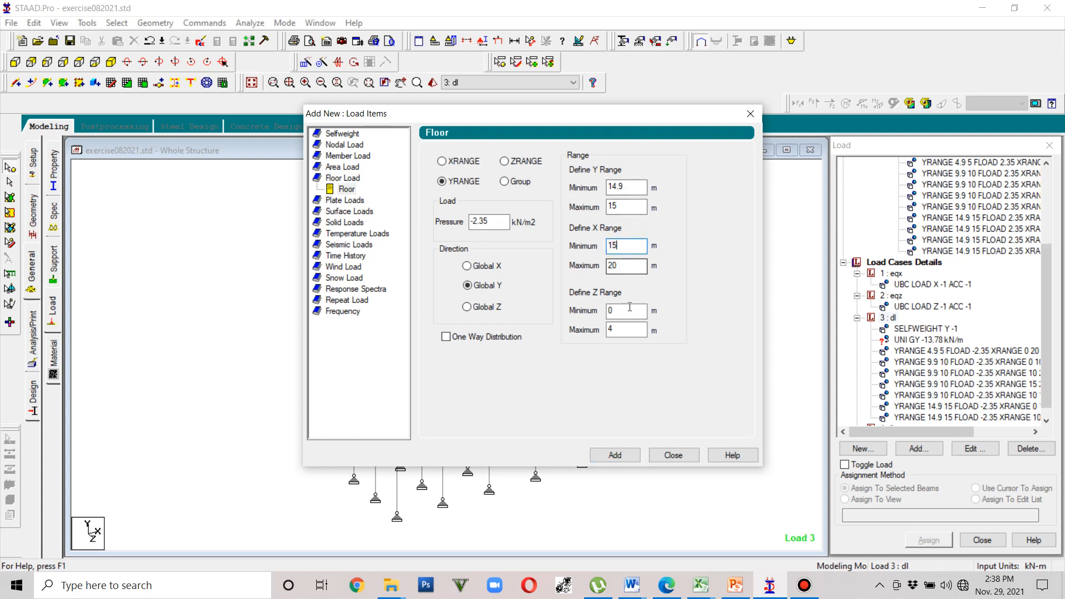
double_click(608, 311)
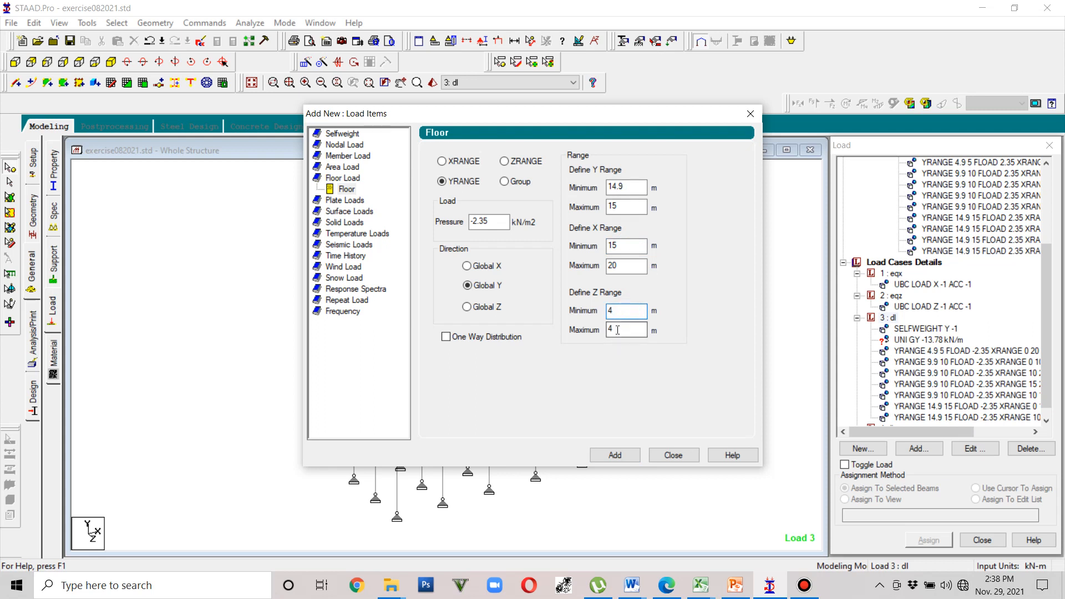
double_click(608, 330)
text(16)
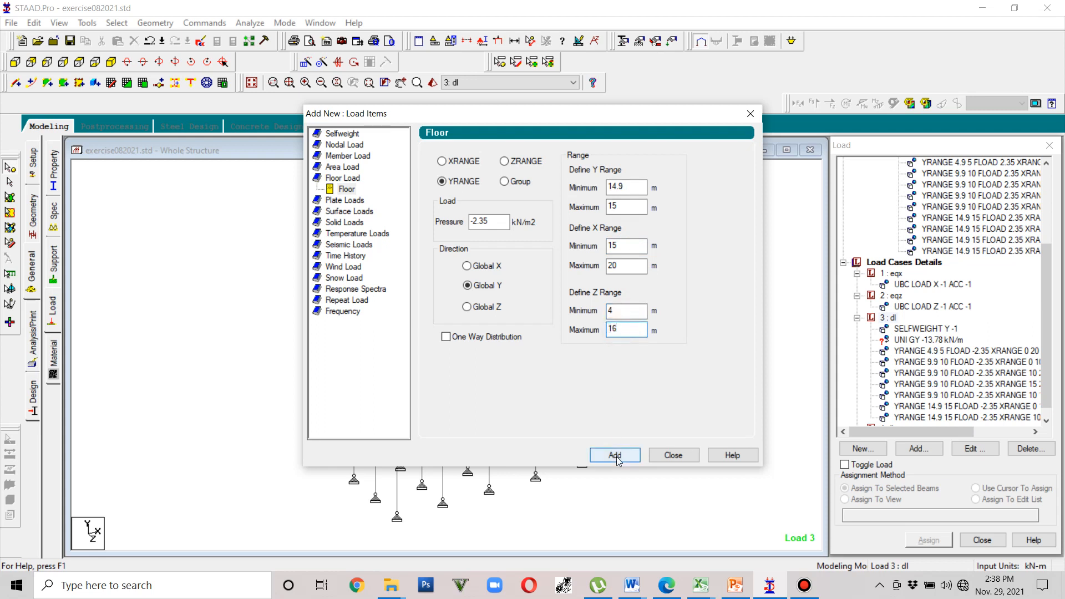
click(614, 454)
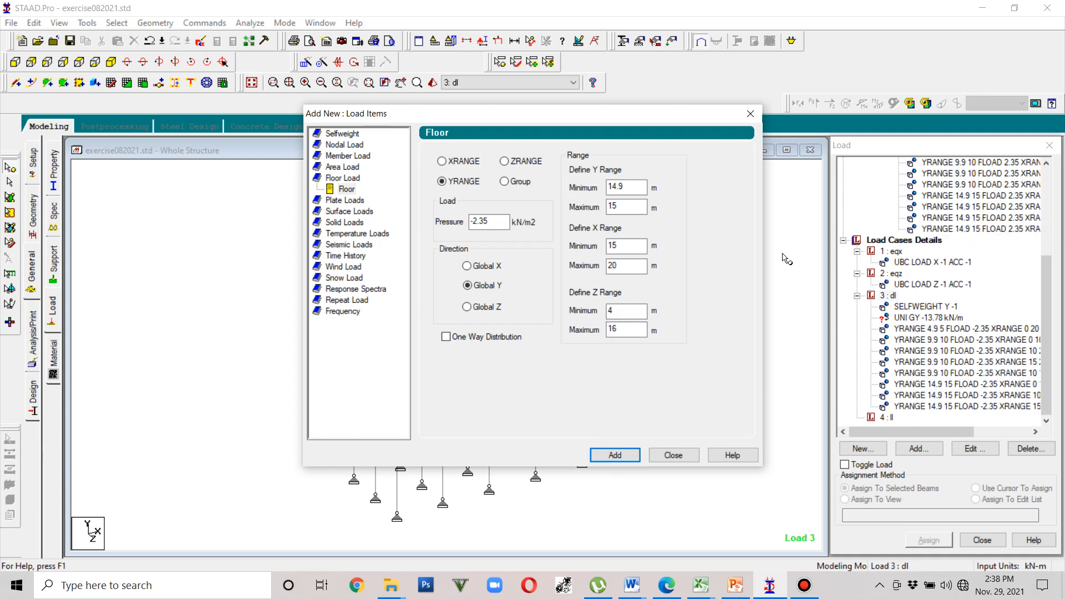
Step: Add a third-level floor load to dl for X range 10 to 15 m and Z range 8 to 16 m, and finish adding load items
drag(630, 247, 604, 265)
text(10)
text(1)
text(5)
drag(631, 311, 603, 316)
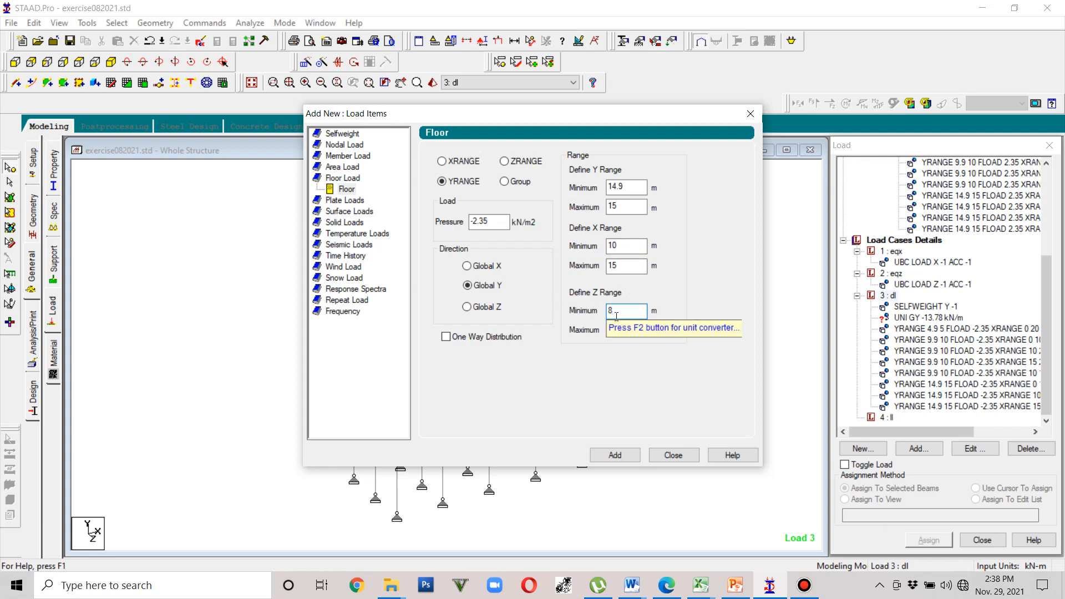
click(615, 454)
click(673, 455)
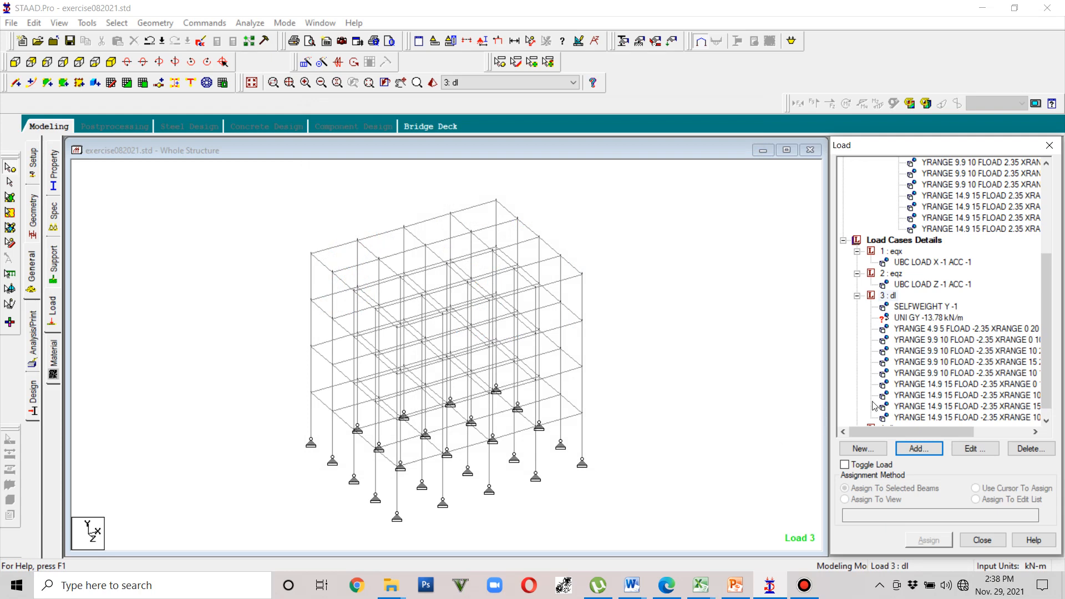
Step: Display the second-level dl floor loads for X ranges 10 to 20 m and 15 to 20 m on the model to check their coverage
scroll(1045, 353, up, 5)
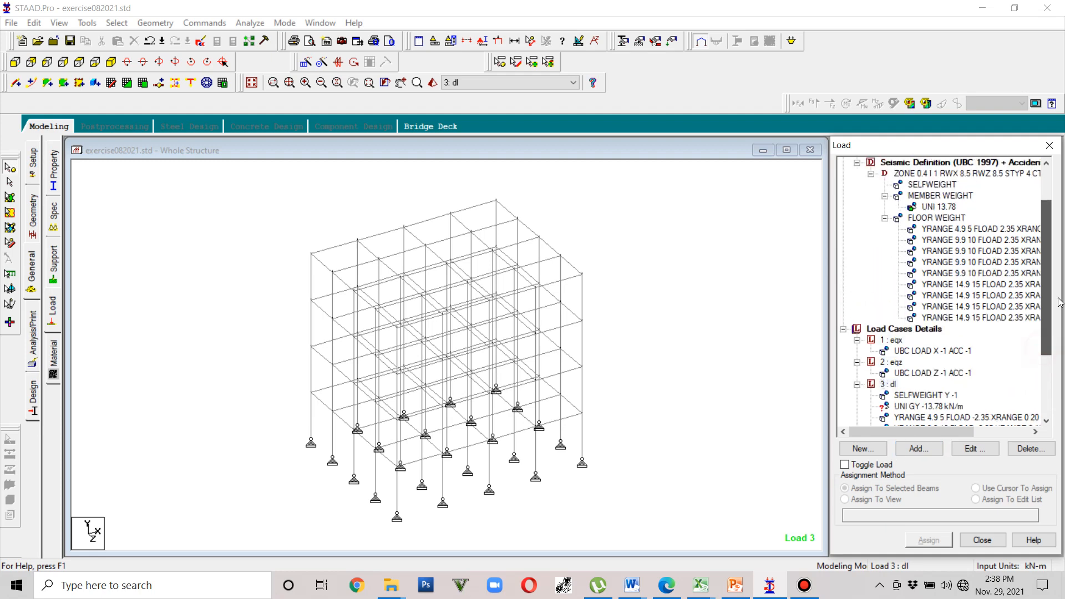
scroll(999, 353, down, 5)
click(974, 351)
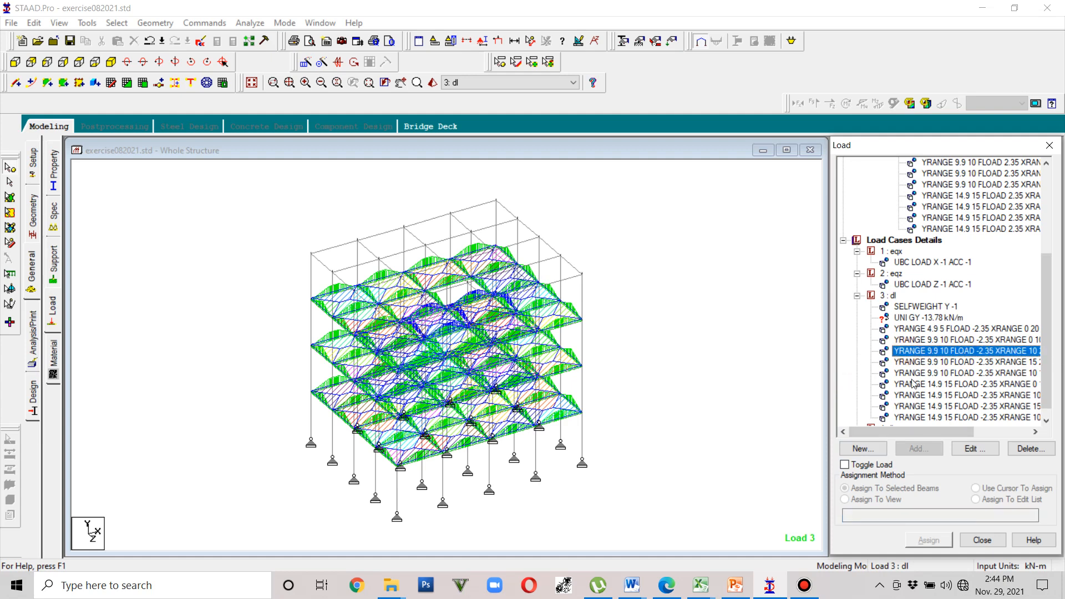
click(901, 351)
click(903, 362)
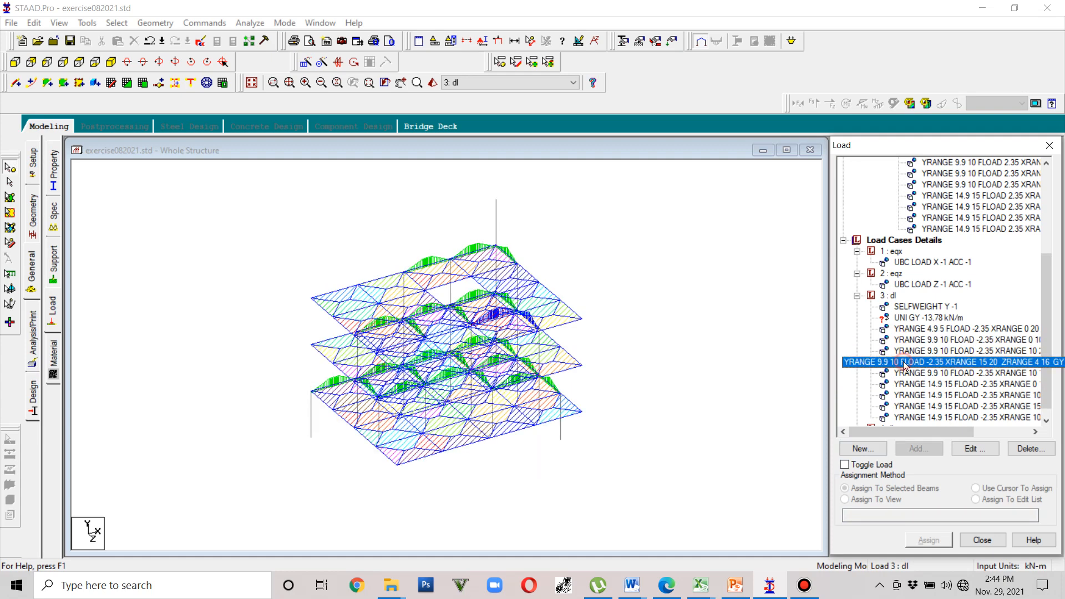
Step: Isolate the first-level beams to check the dl floor load coverage in plan, and restore the whole structure
click(904, 396)
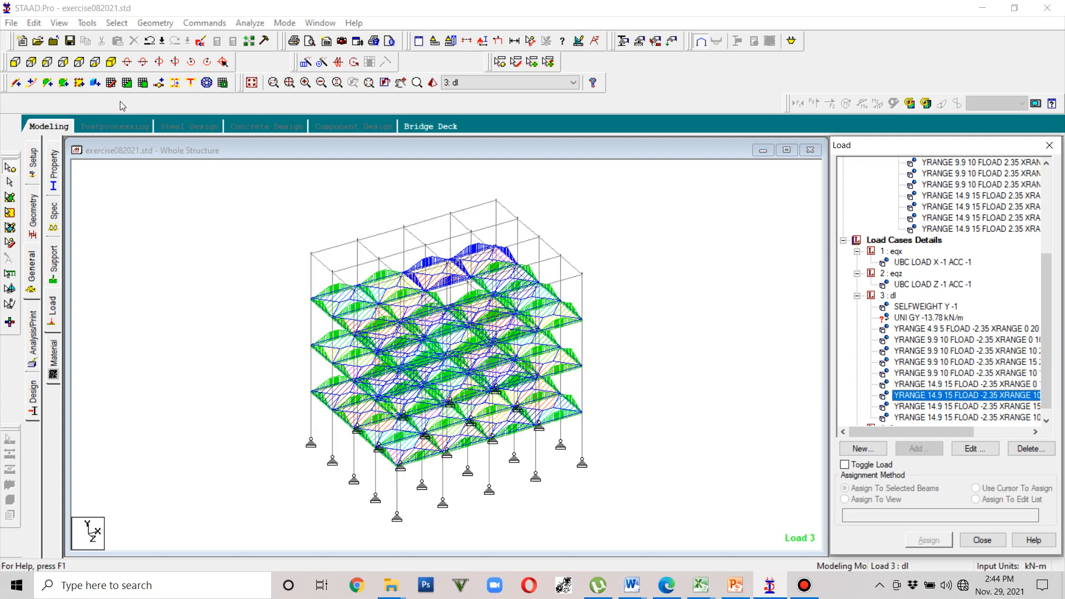
click(15, 63)
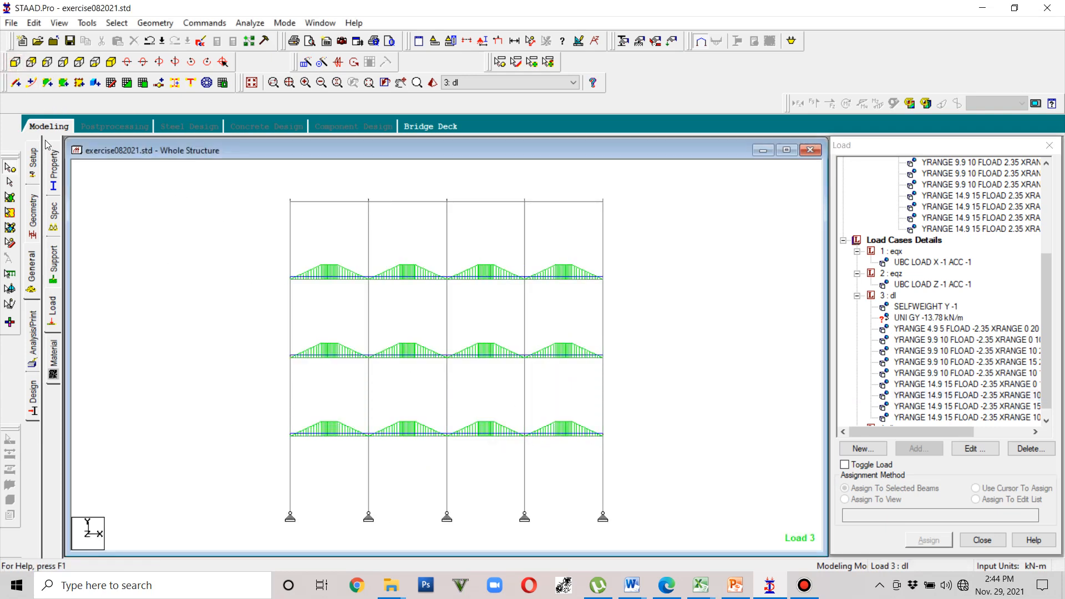
click(10, 182)
drag(623, 465, 251, 415)
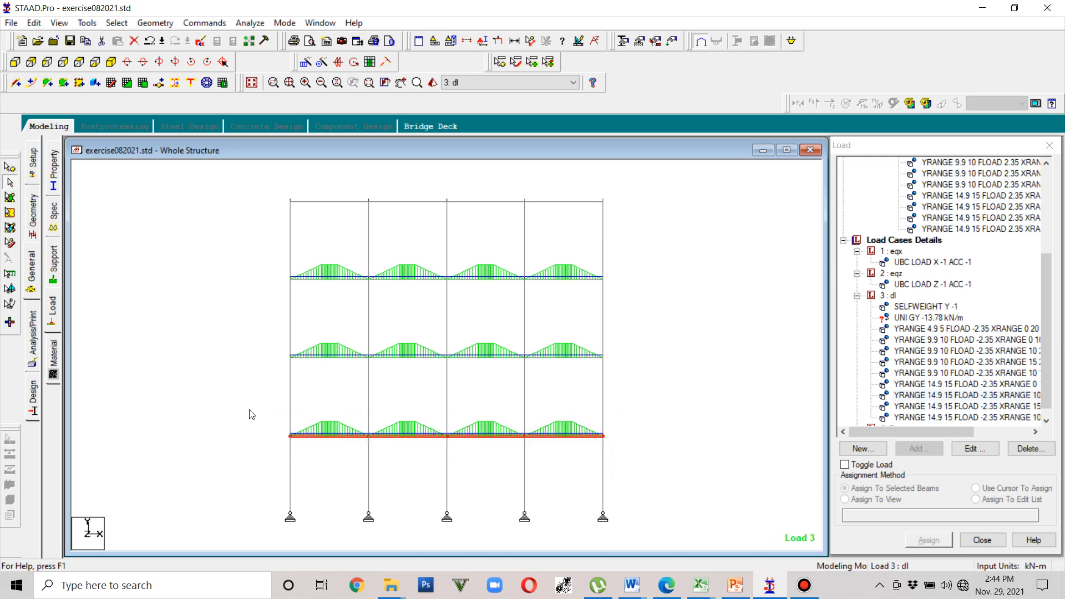
click(59, 23)
click(72, 66)
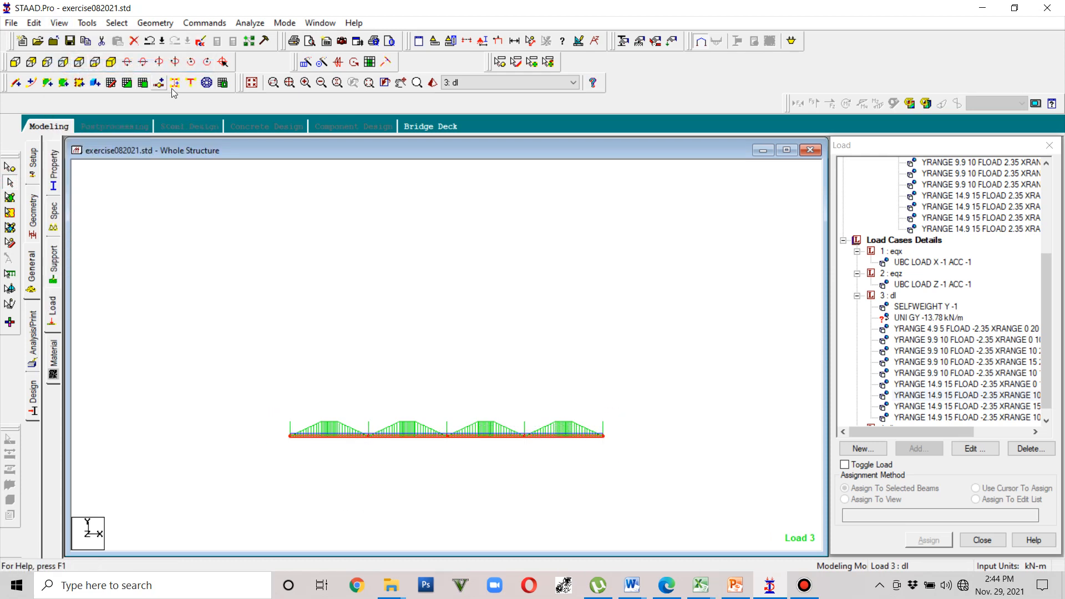
click(95, 62)
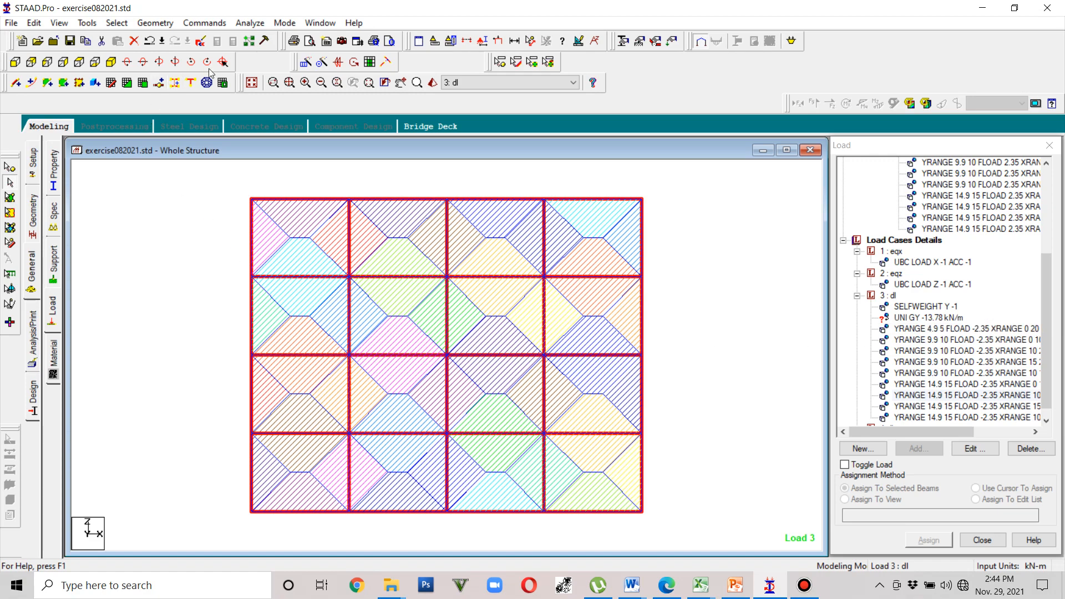
click(252, 82)
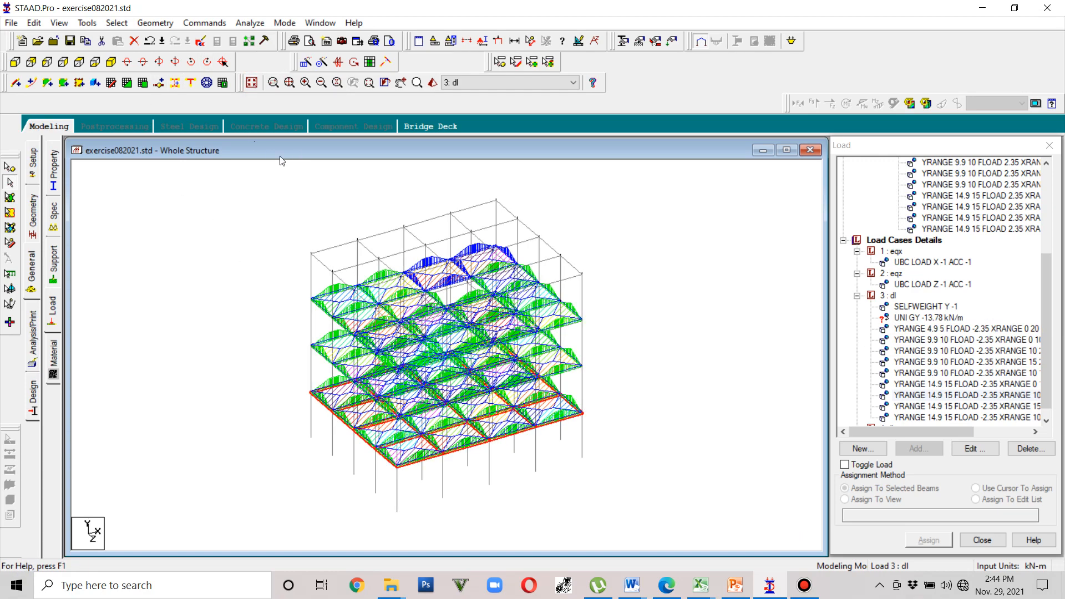
Step: Show only the second-level beams in plan to check their dl floor load panels, and bring back the whole structure
click(15, 62)
drag(623, 361, 252, 352)
click(60, 23)
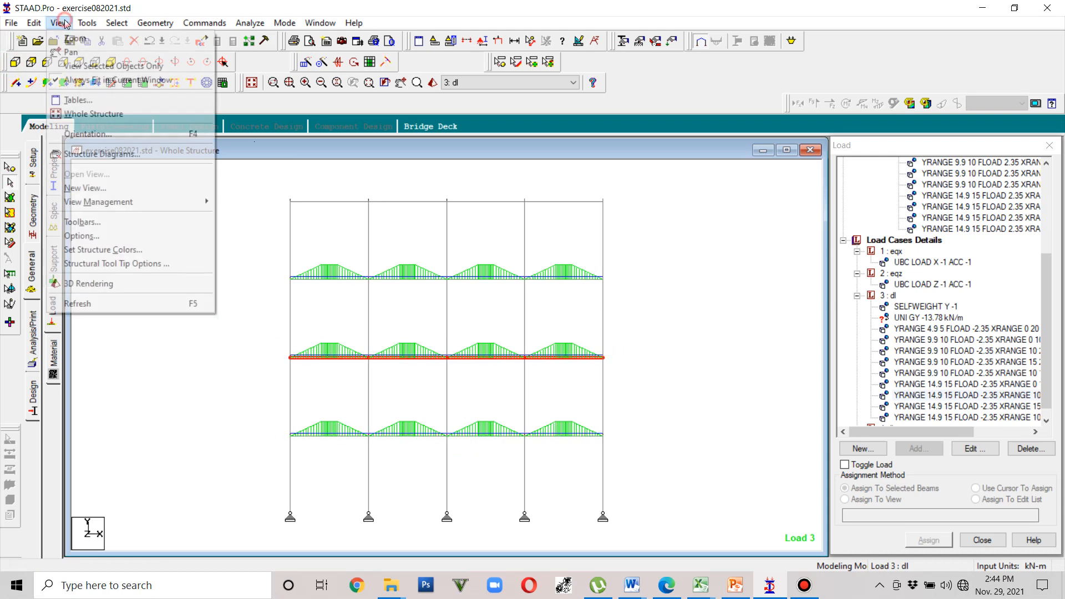
click(97, 65)
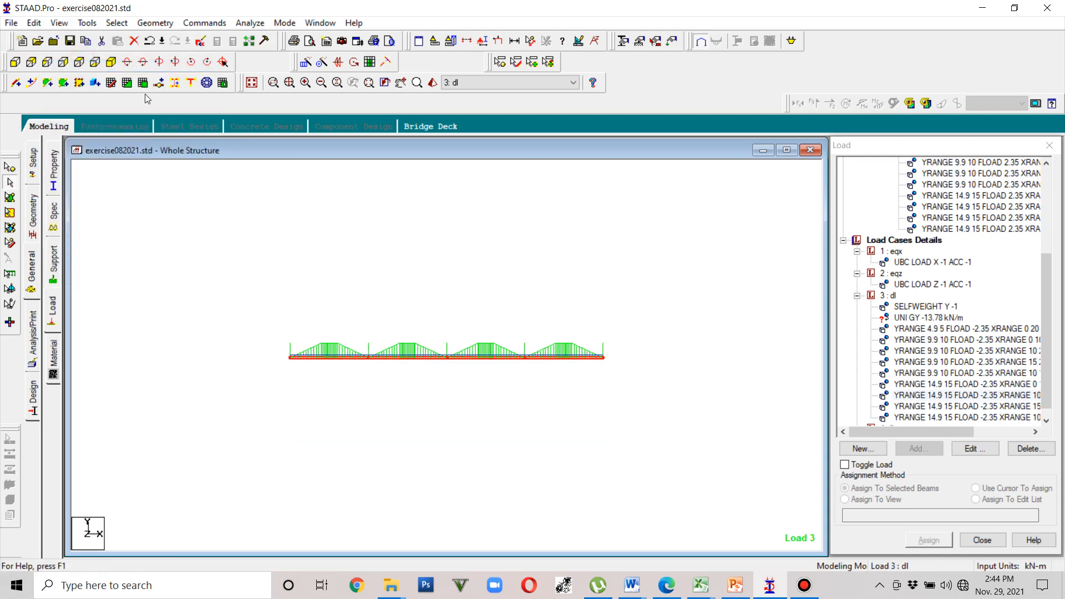
click(95, 62)
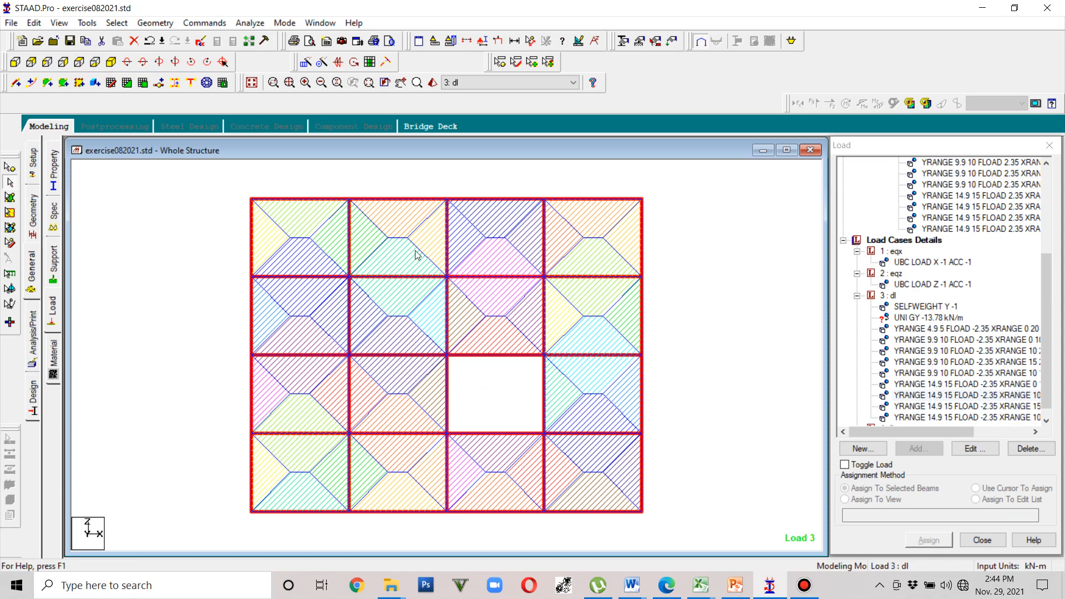
click(250, 85)
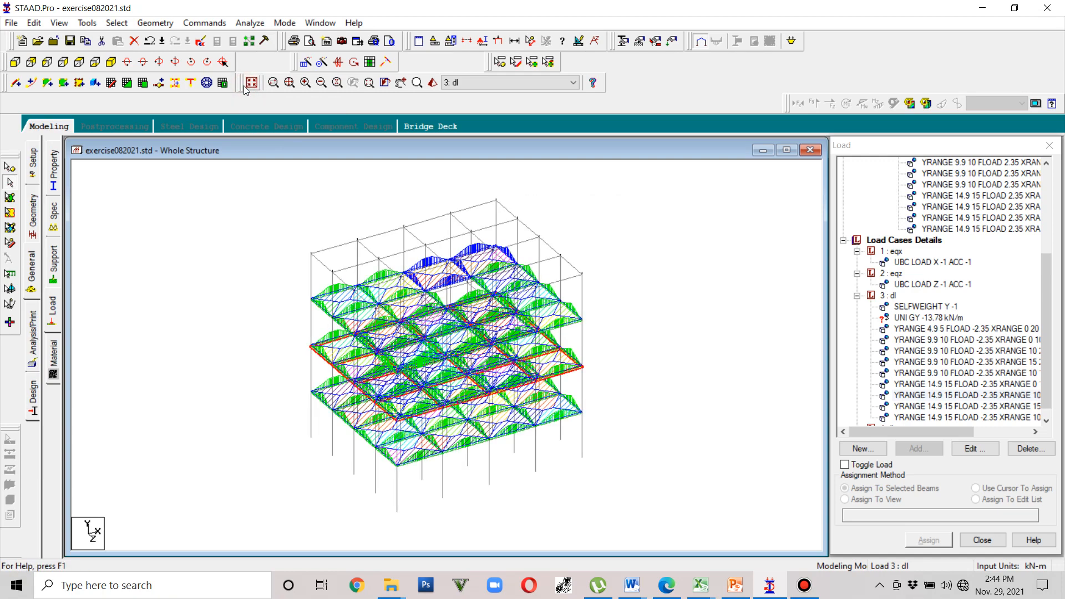
Step: Isolate the third-level beams and examine their dl floor load panels in plan
click(15, 61)
drag(626, 294, 245, 255)
click(60, 22)
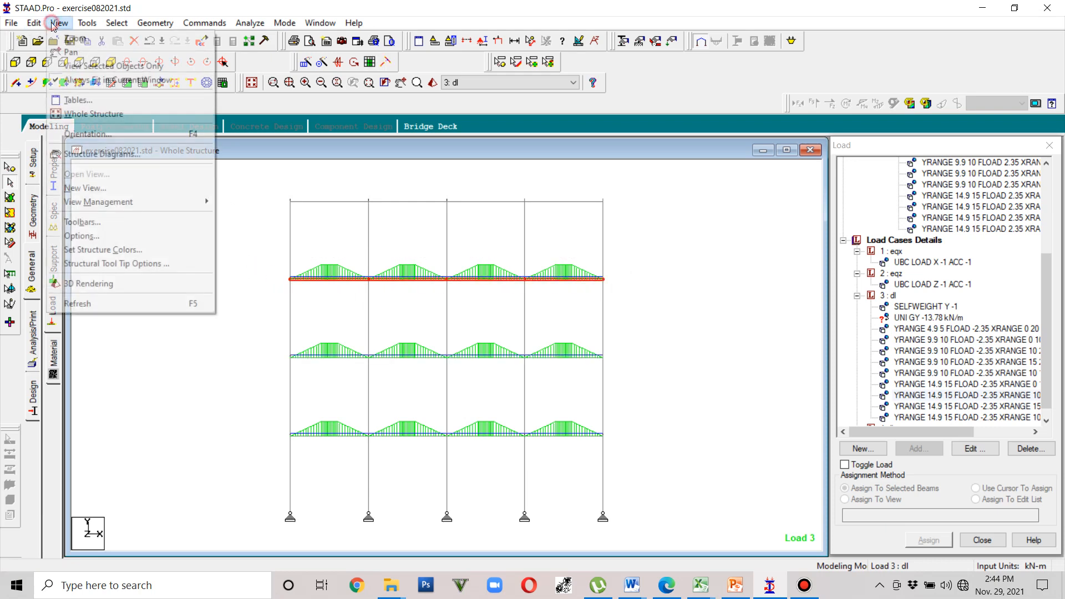
click(122, 65)
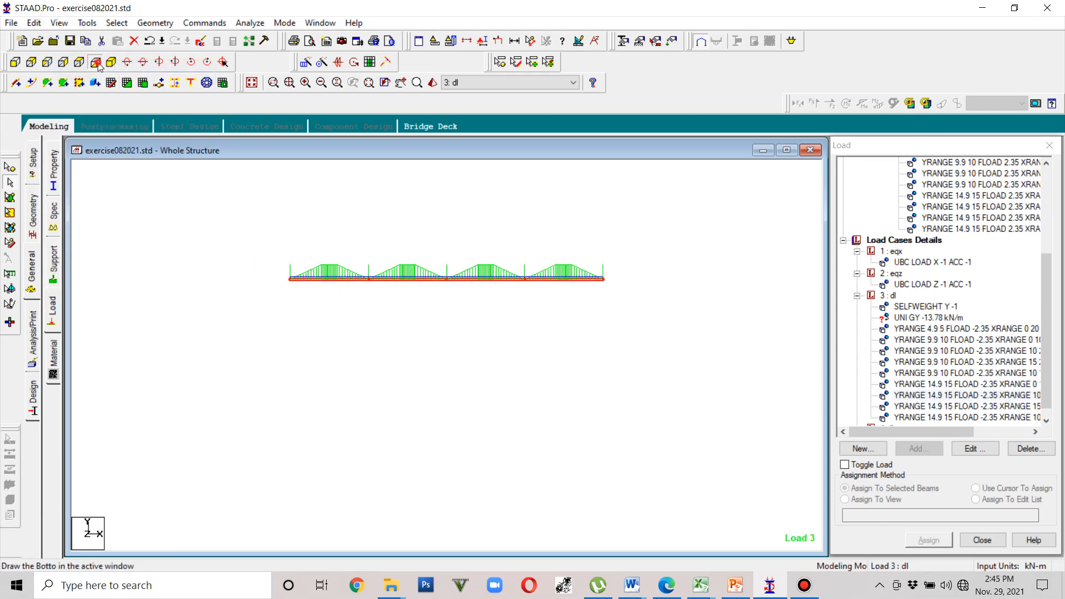
click(95, 62)
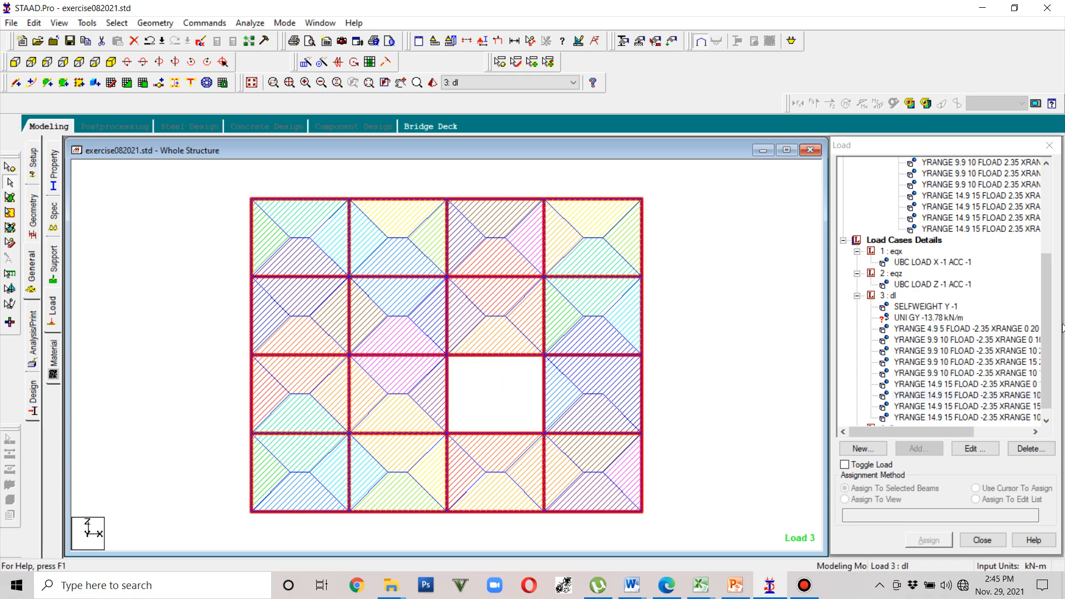
Step: Review the floor load items listed under dl and its UNI GY -13.78 kN/m member load
drag(1046, 328, 1052, 354)
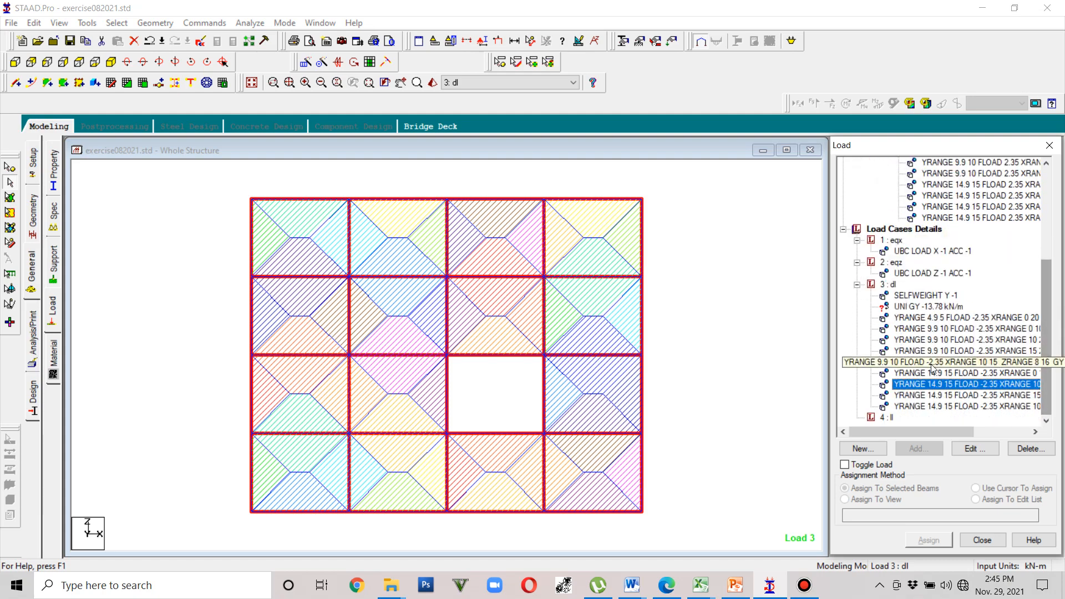
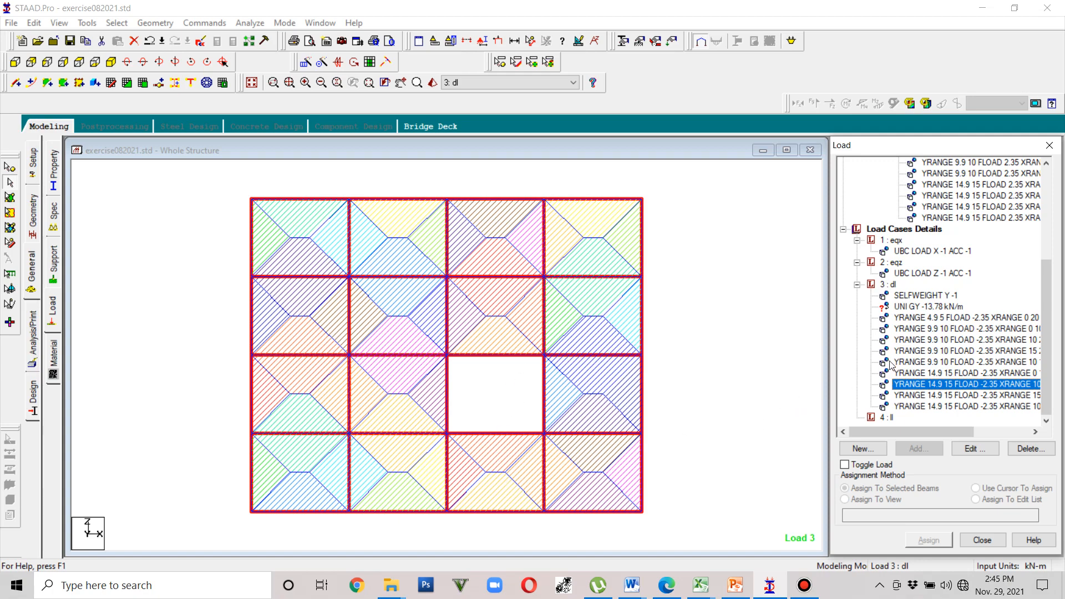
click(1039, 352)
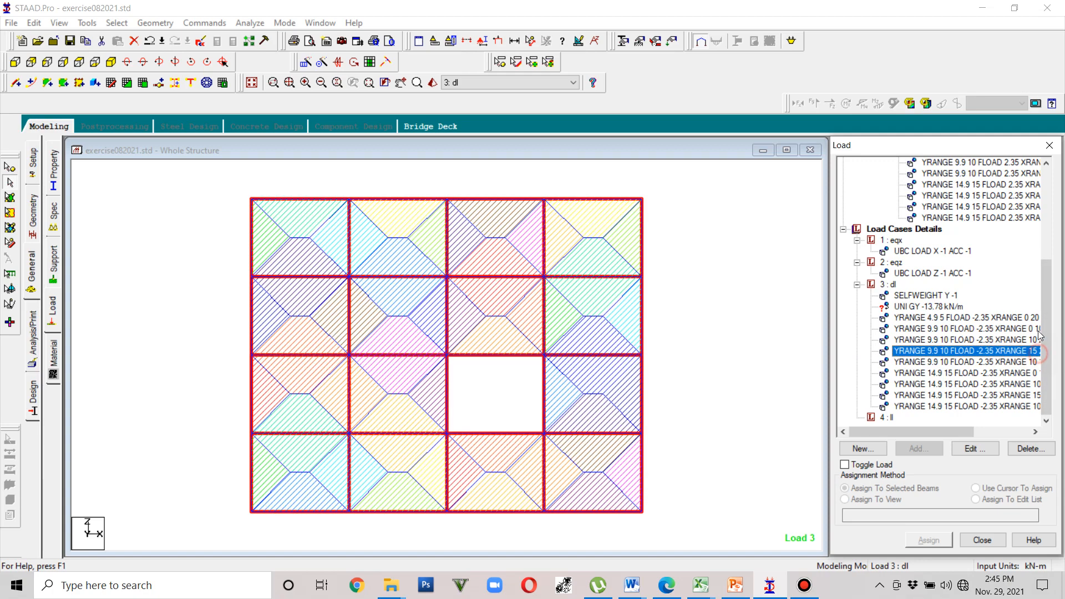
click(916, 306)
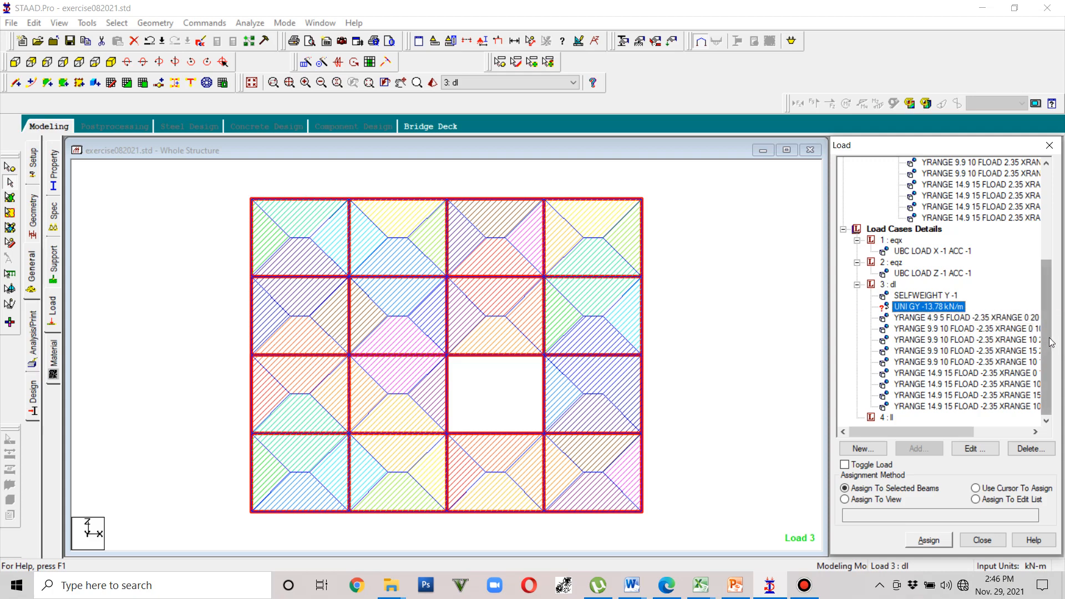
Step: Copy the full assigned beam list from the seismic member weight UNI 13.78
drag(1047, 345, 1061, 248)
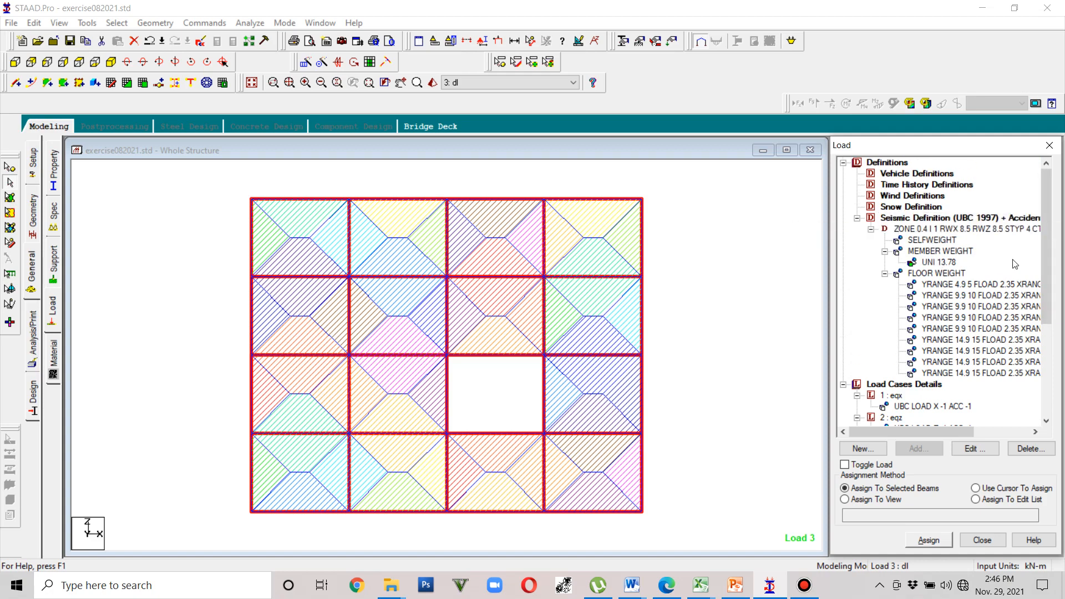
drag(1046, 271, 1039, 302)
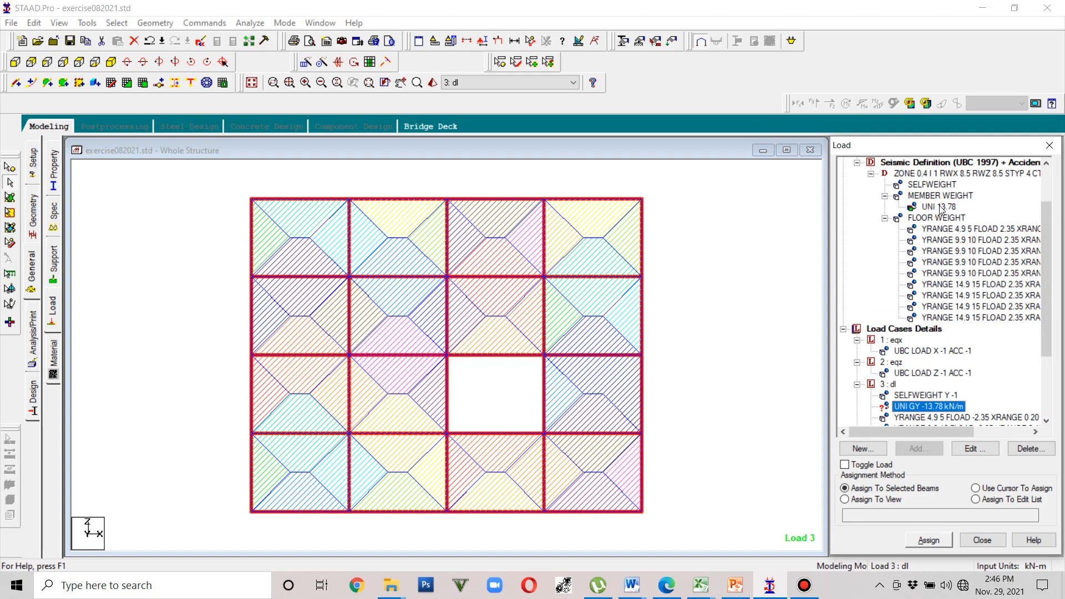
click(939, 207)
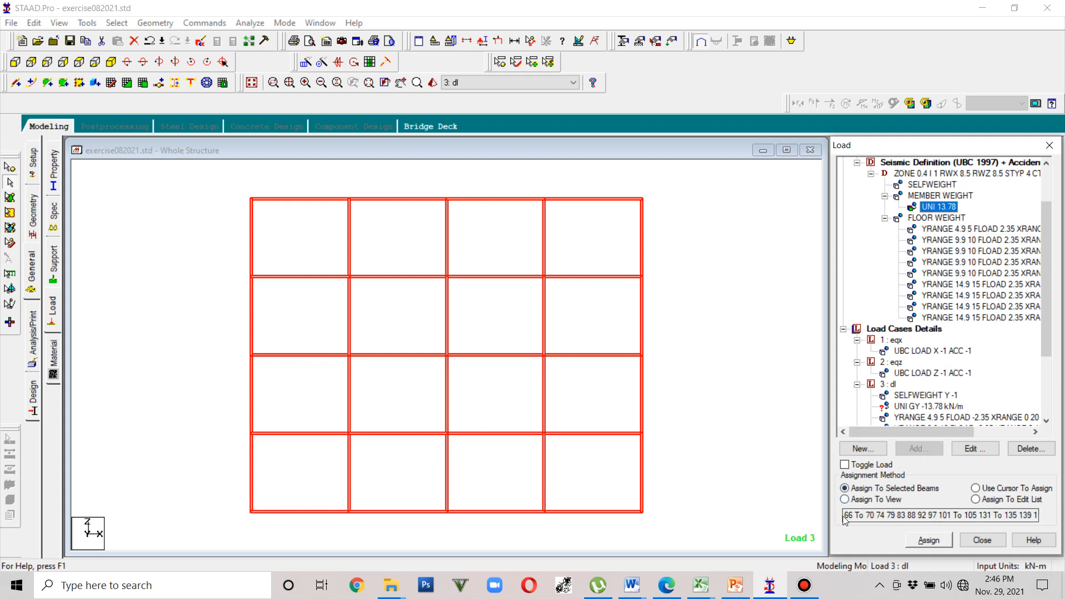
click(975, 499)
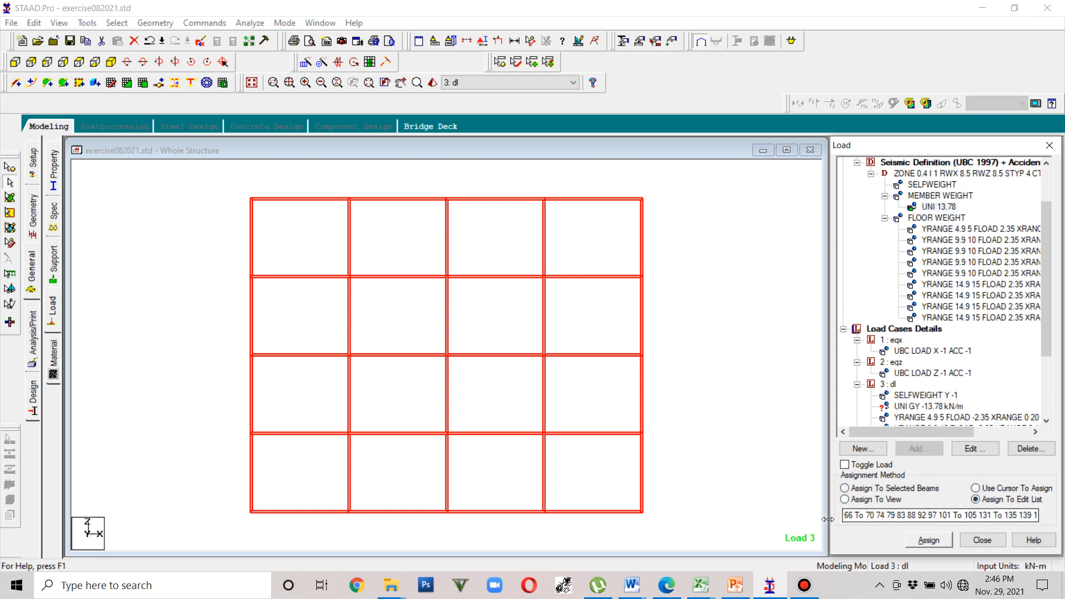
drag(847, 515, 927, 517)
drag(845, 516, 1064, 519)
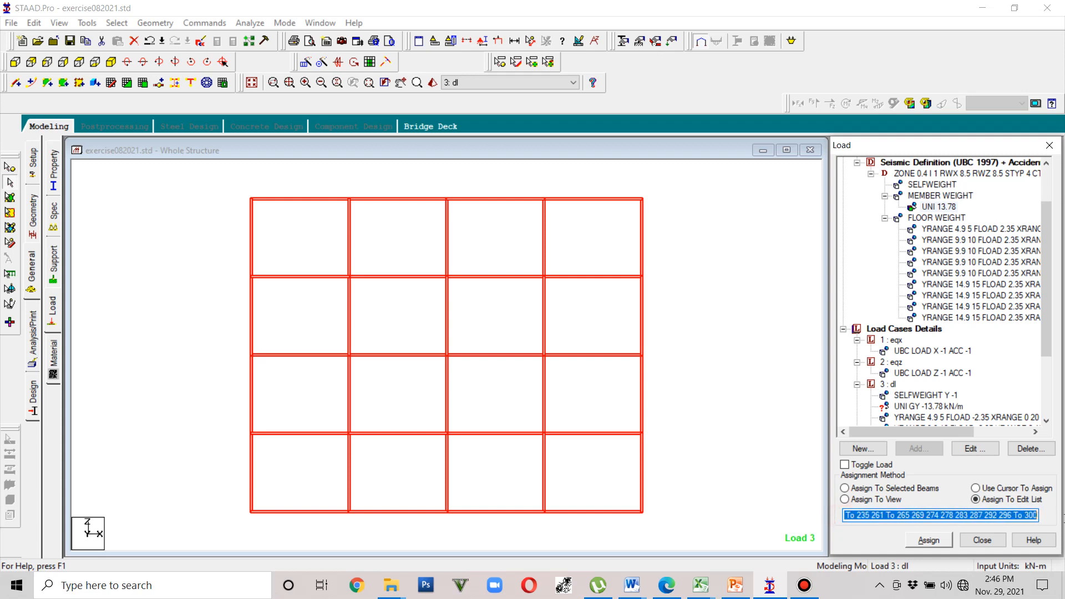
right_click(967, 517)
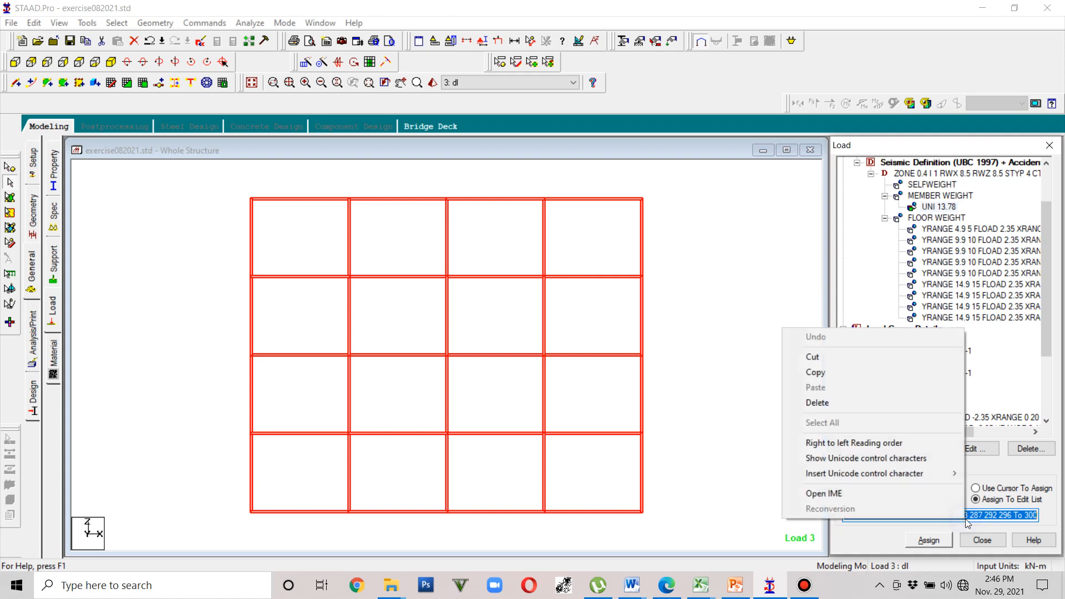
click(862, 374)
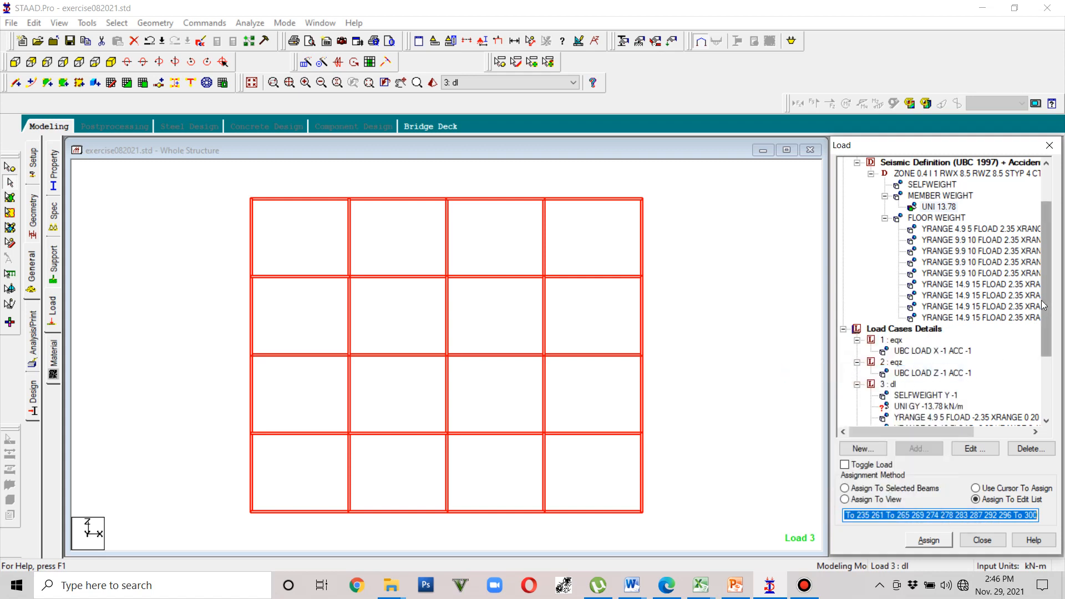
Step: Assign the dl member load UNI GY -13.78 kN/m by edit list, using the copied beam numbers
drag(1041, 301, 1041, 326)
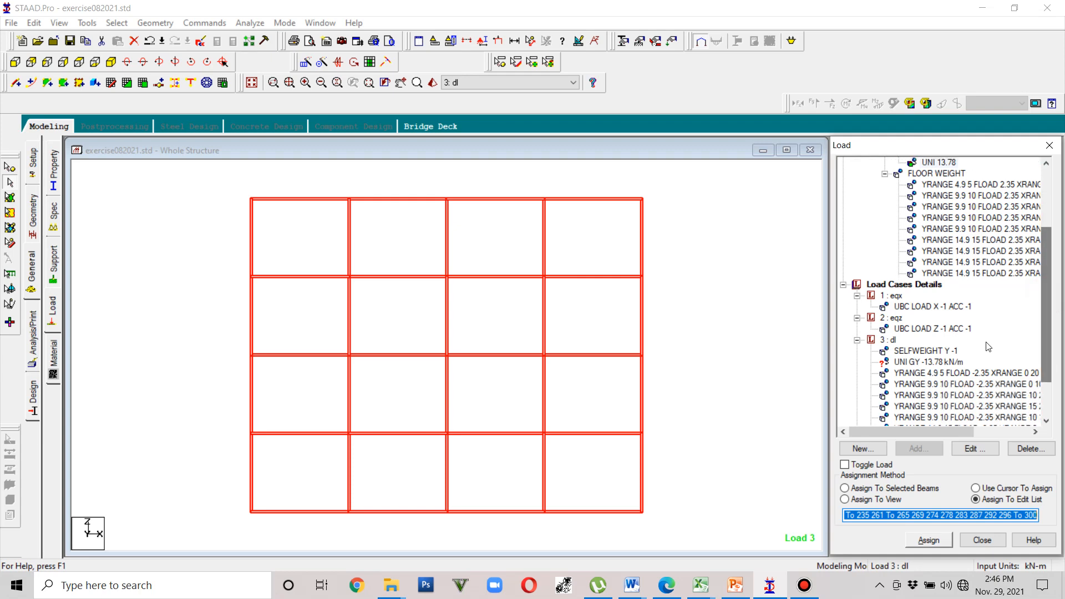
click(919, 366)
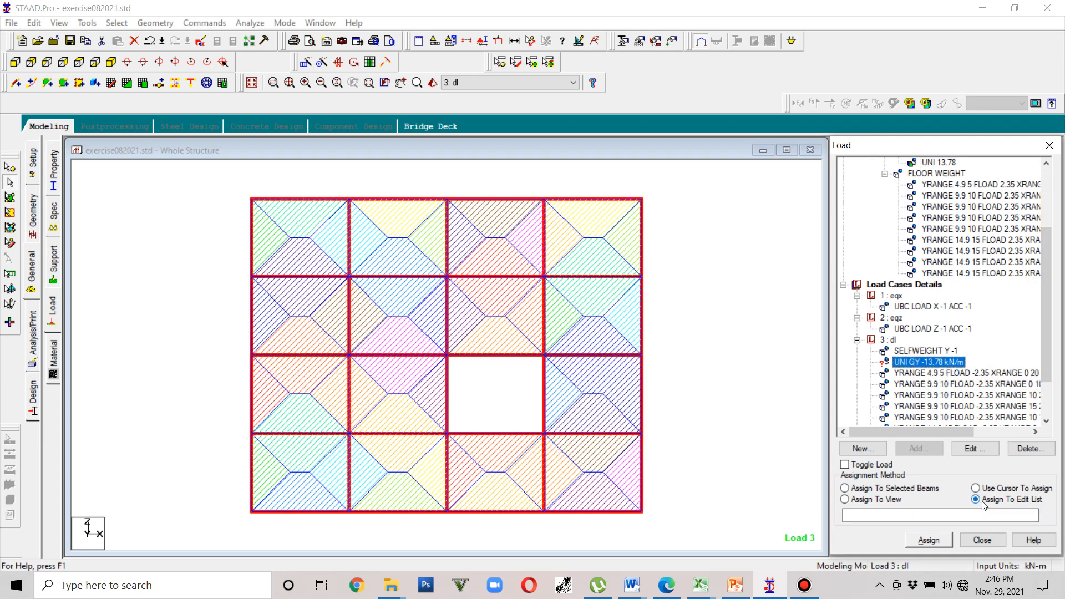
click(943, 514)
right_click(881, 518)
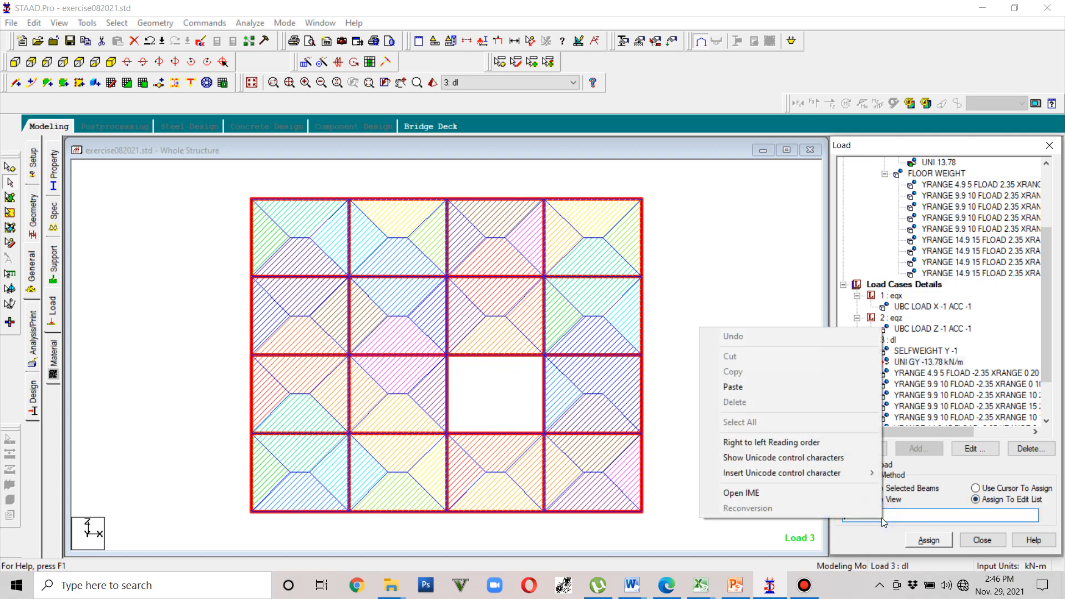
click(781, 387)
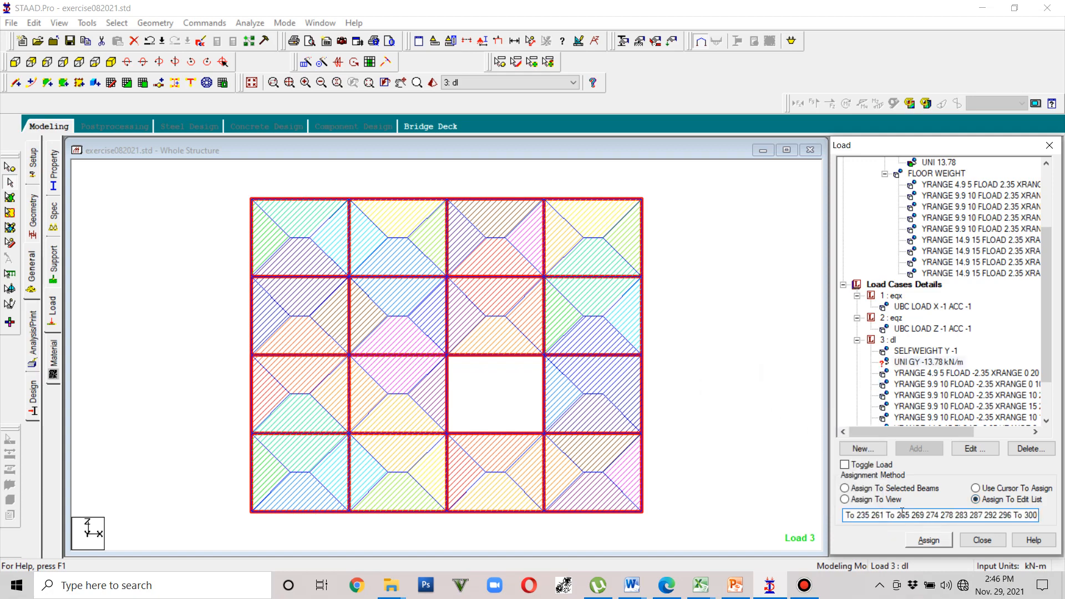
click(942, 539)
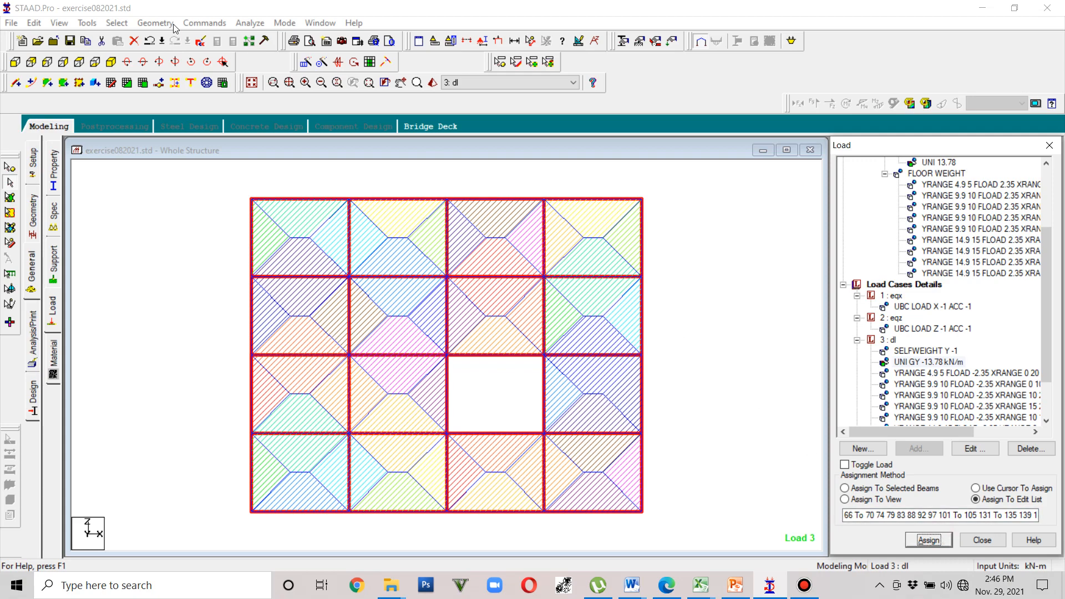
Step: View the whole loaded structure in isometric and compare the dl load items with the seismic weight definitions
click(111, 62)
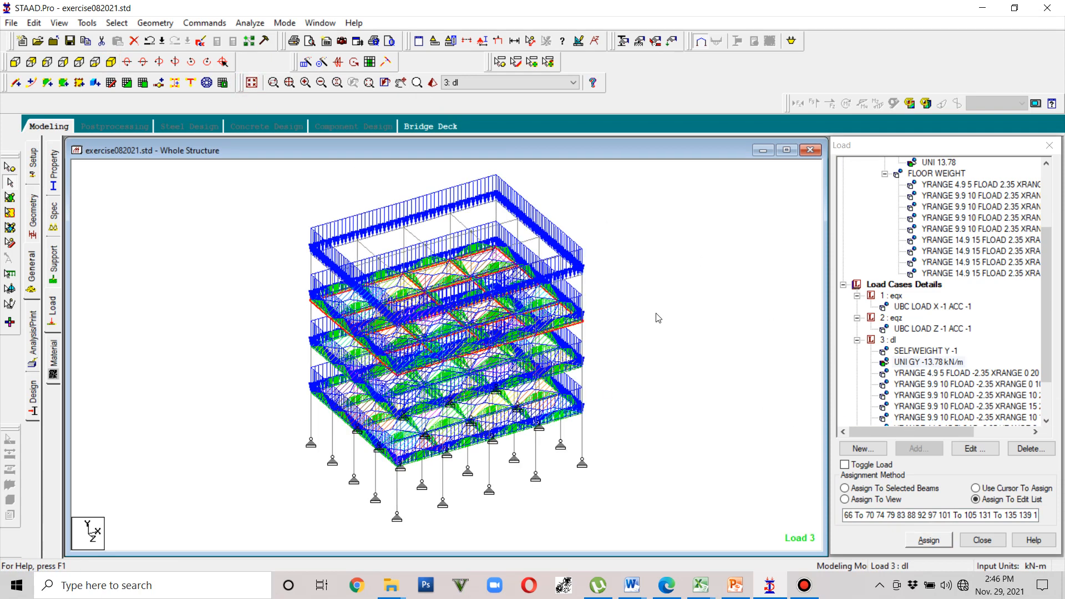
mouse_move(1049, 344)
mouse_down()
mouse_move(1051, 364)
mouse_move(1046, 307)
mouse_move(1041, 388)
mouse_up()
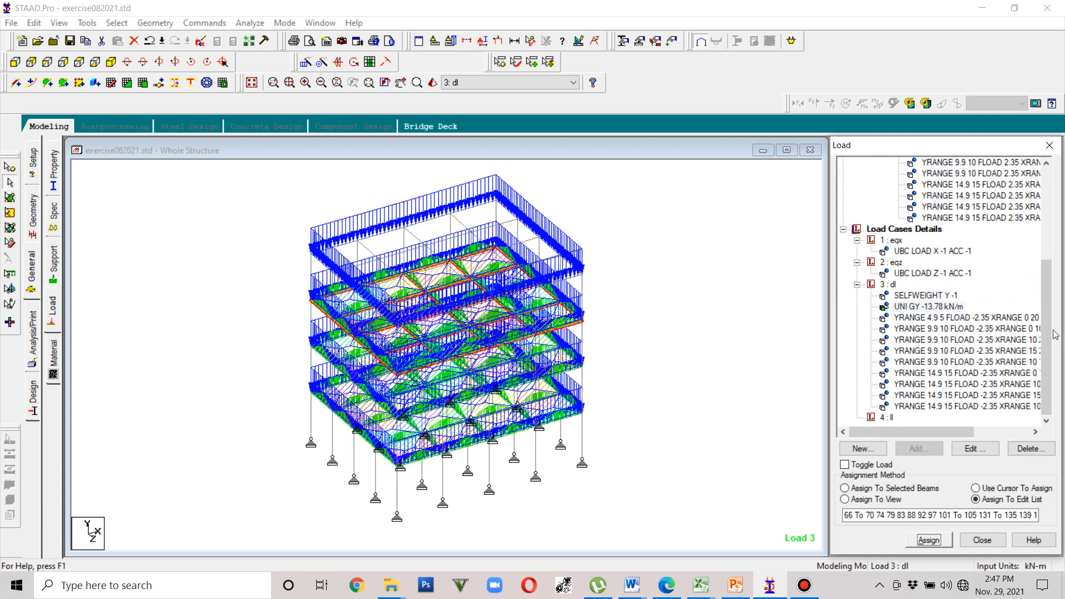
drag(1052, 336, 1048, 276)
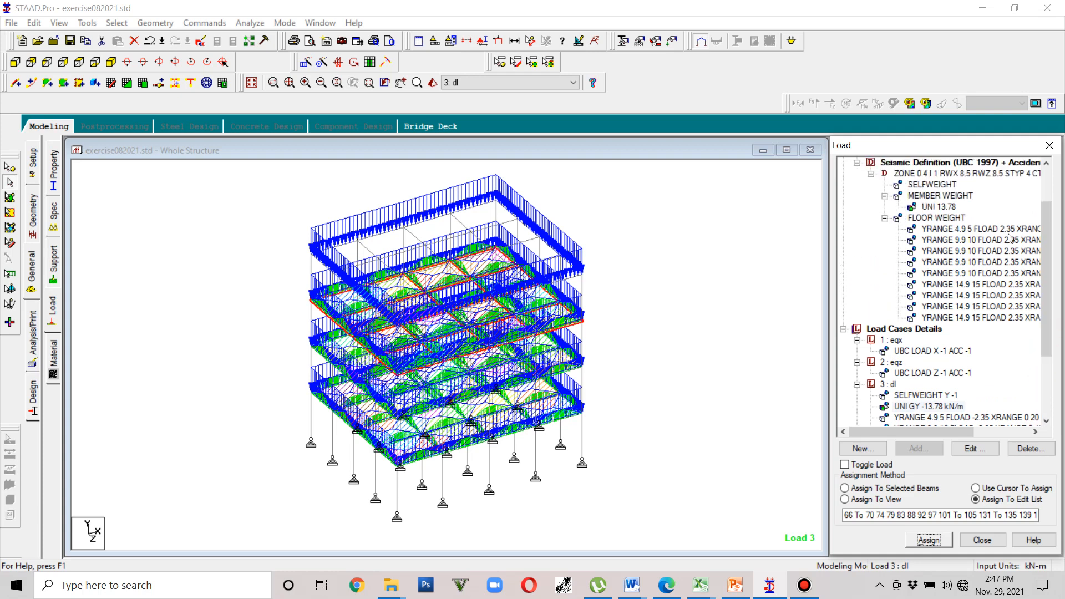
Step: Start a Y-range floor load item in load case 4 (ll), with a pressure of -2.0 kN/m2 in the Global Y direction
click(955, 208)
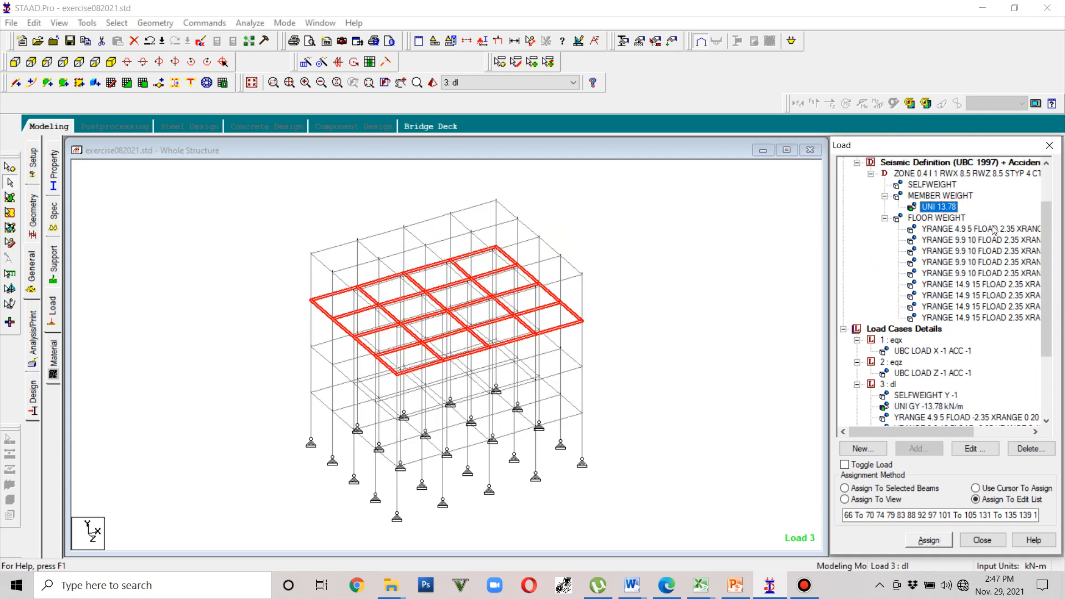
drag(1046, 330, 1028, 387)
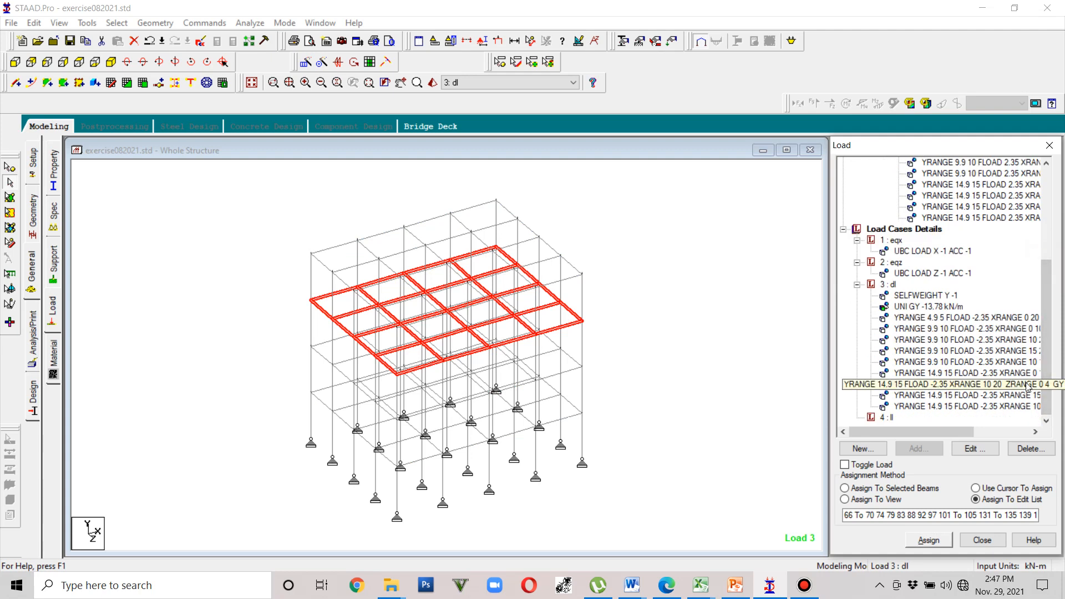
click(882, 417)
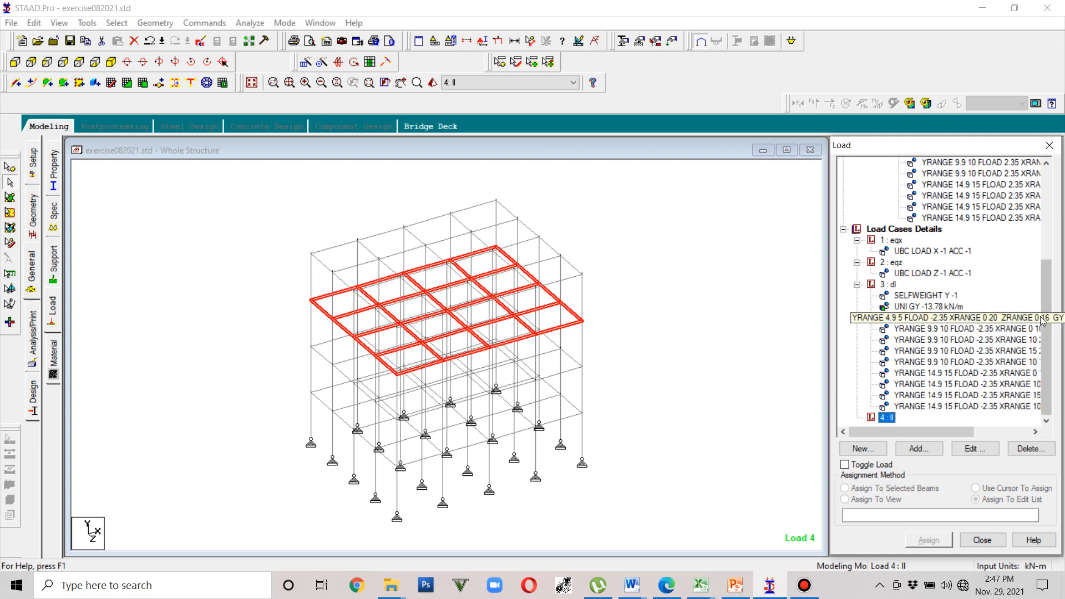
mouse_move(1052, 351)
mouse_down()
mouse_move(1052, 321)
mouse_move(1049, 369)
mouse_up()
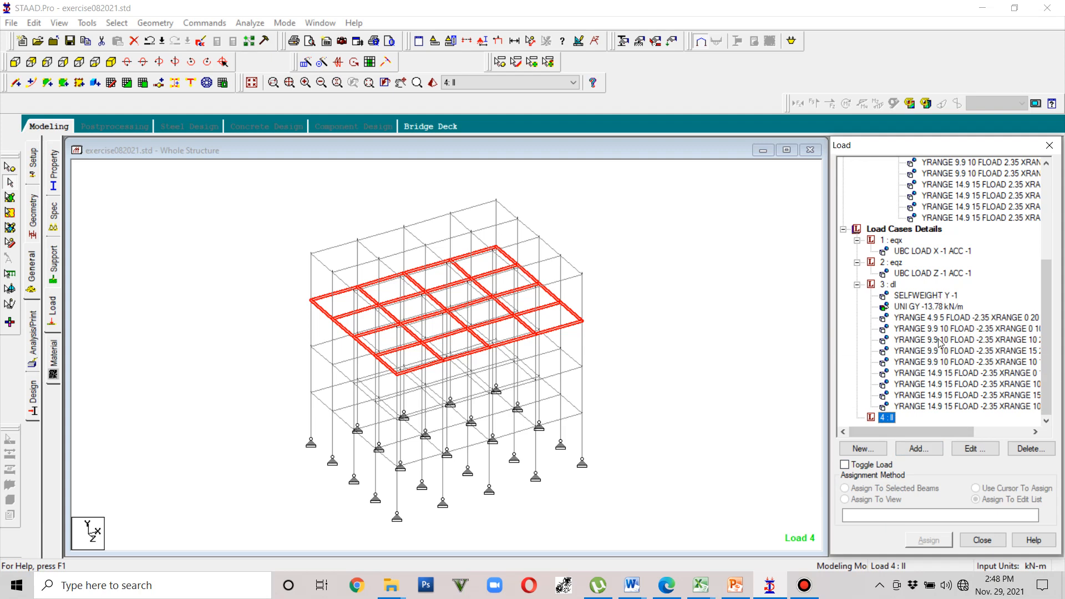
click(919, 448)
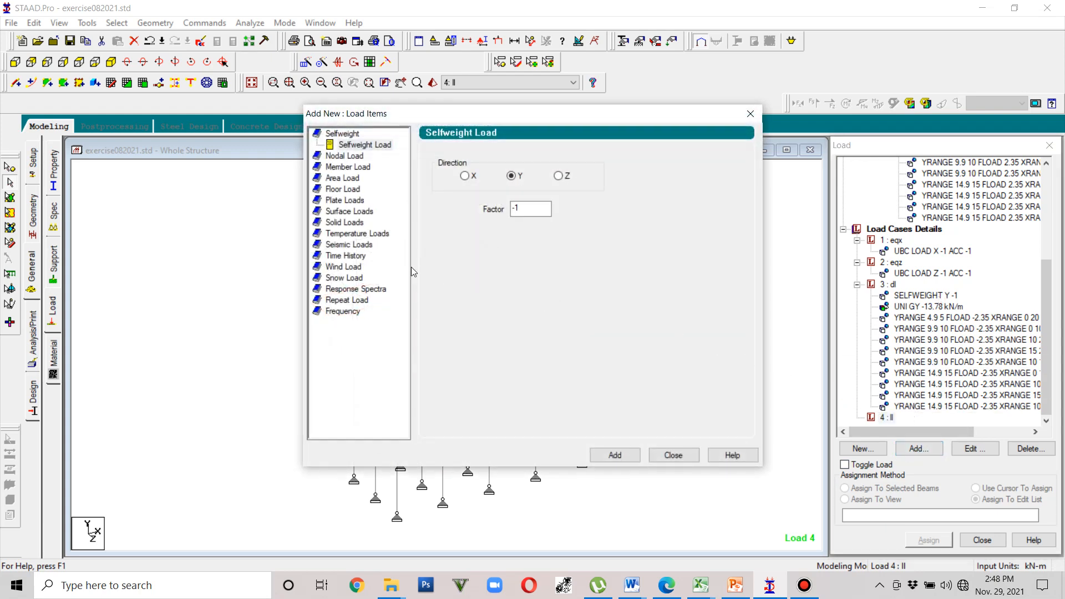
click(338, 189)
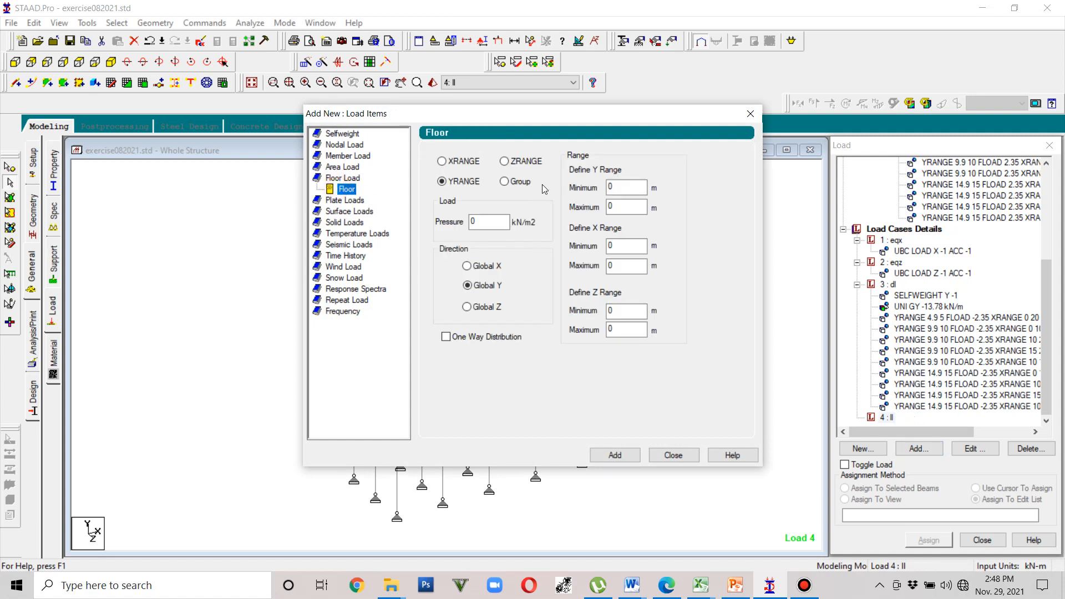
drag(562, 116, 338, 31)
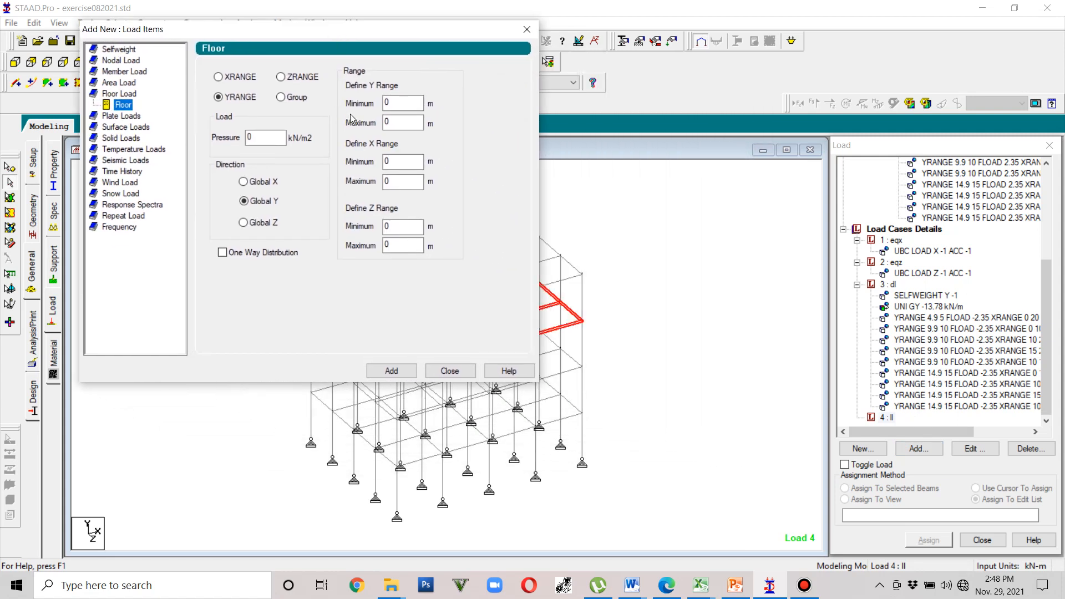
double_click(262, 138)
text(-2.)
click(1047, 311)
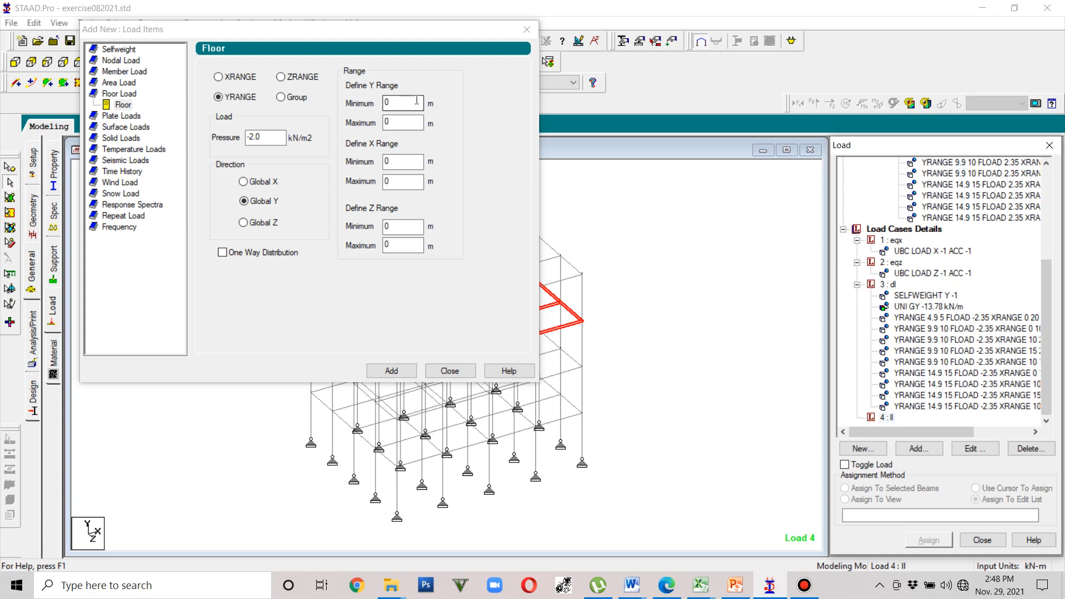
Step: Add the live floor load over the Y range 4.9 to 5 m, X range 0 to 20 m and Z range 0 to 16 m
click(392, 103)
text(4.9)
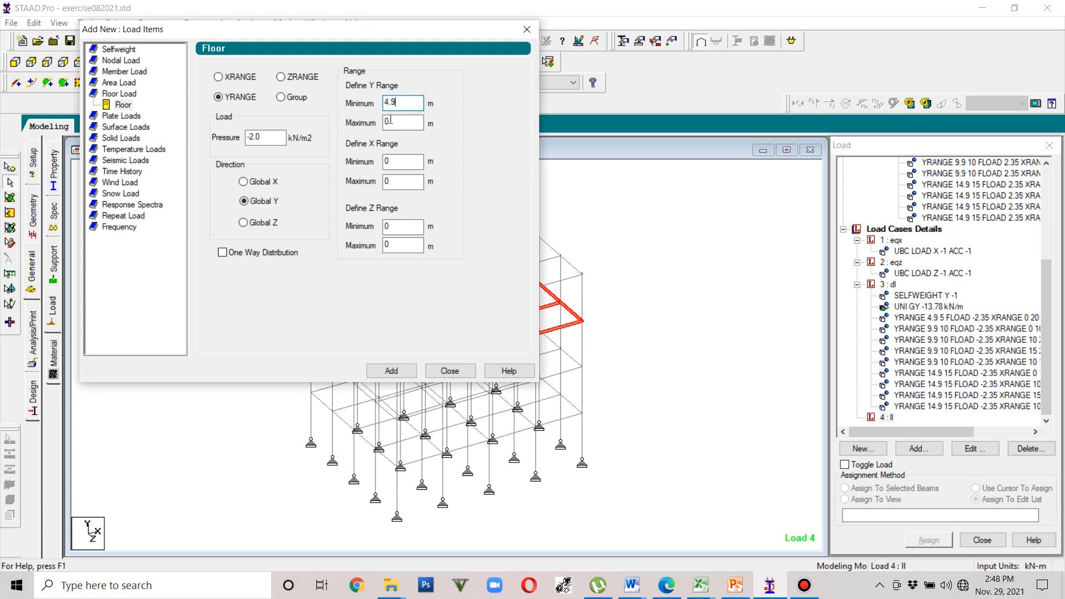
click(390, 121)
text(5)
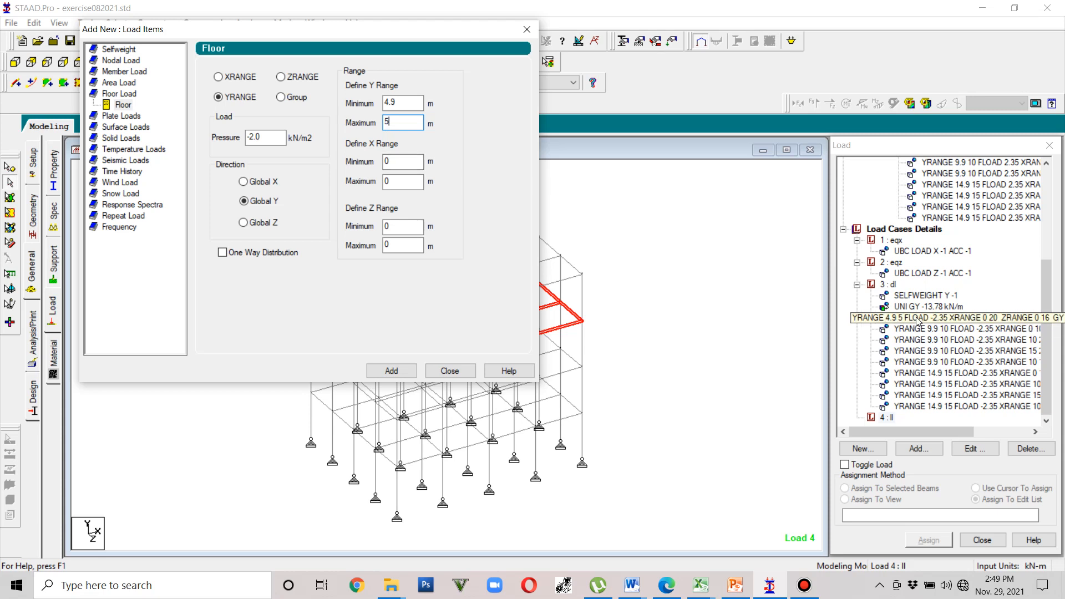
click(407, 181)
text(20)
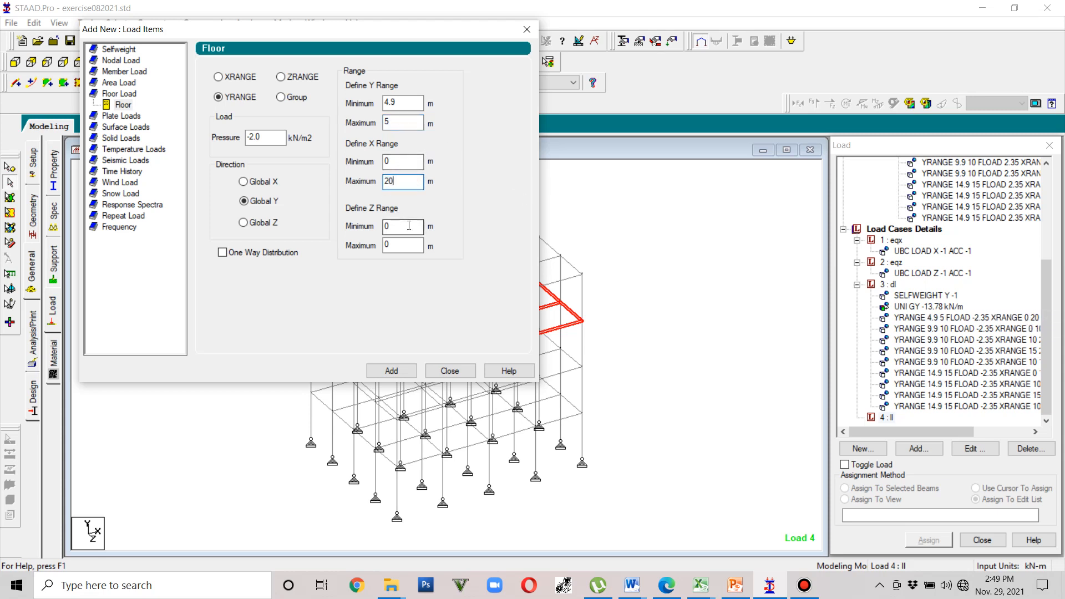
double_click(383, 246)
text(16)
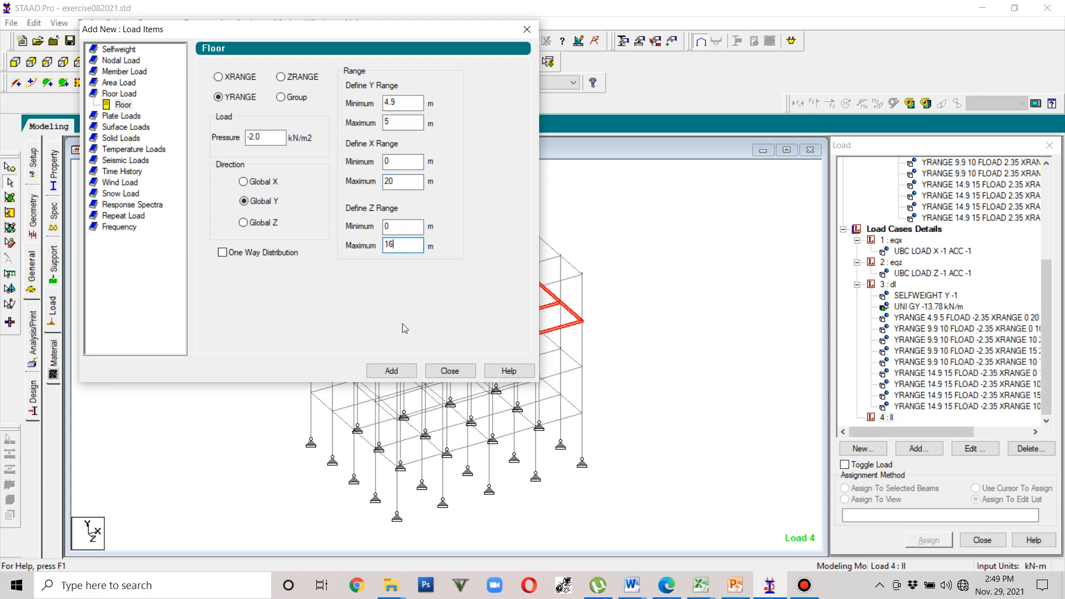
click(391, 371)
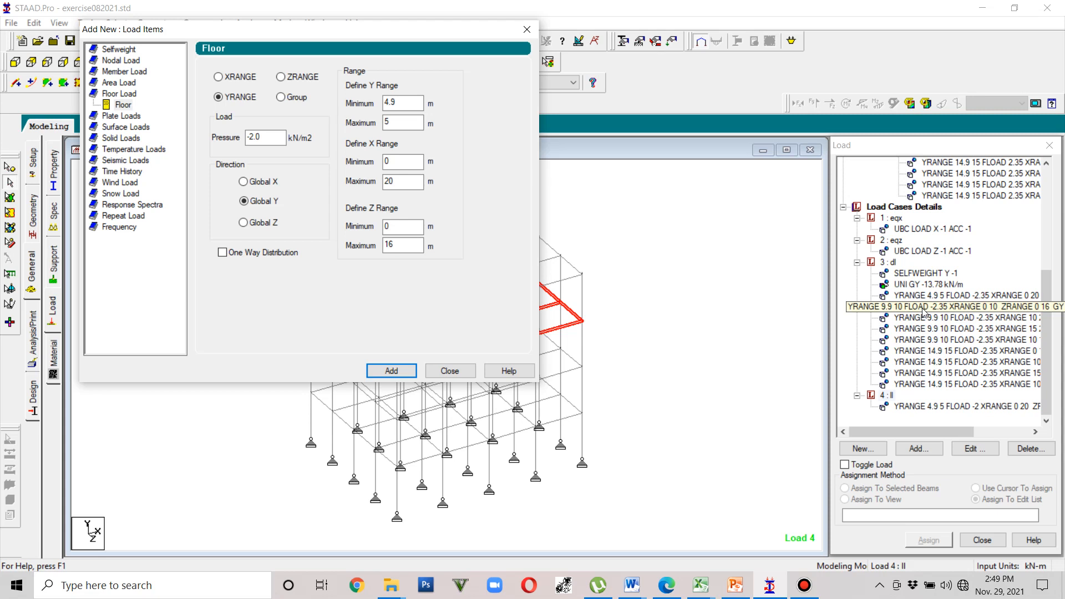
Step: Add a live floor load over the Y range 9.9 to 10 m and X range 0 to 10 m, keeping Z at 0 to 16 m
drag(413, 103, 383, 106)
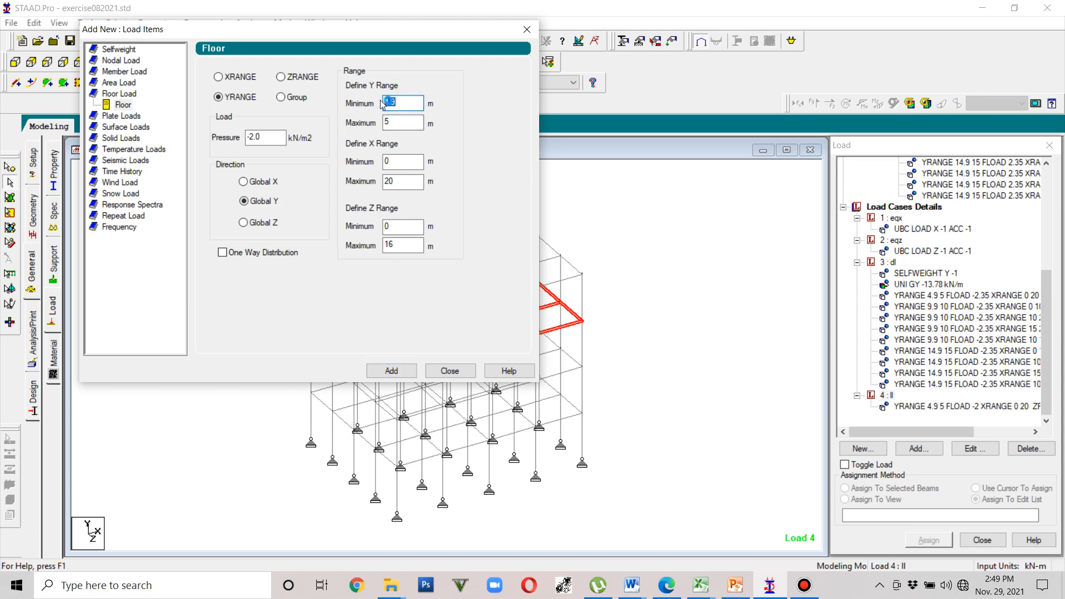
text(9)
key(Tab)
text(10)
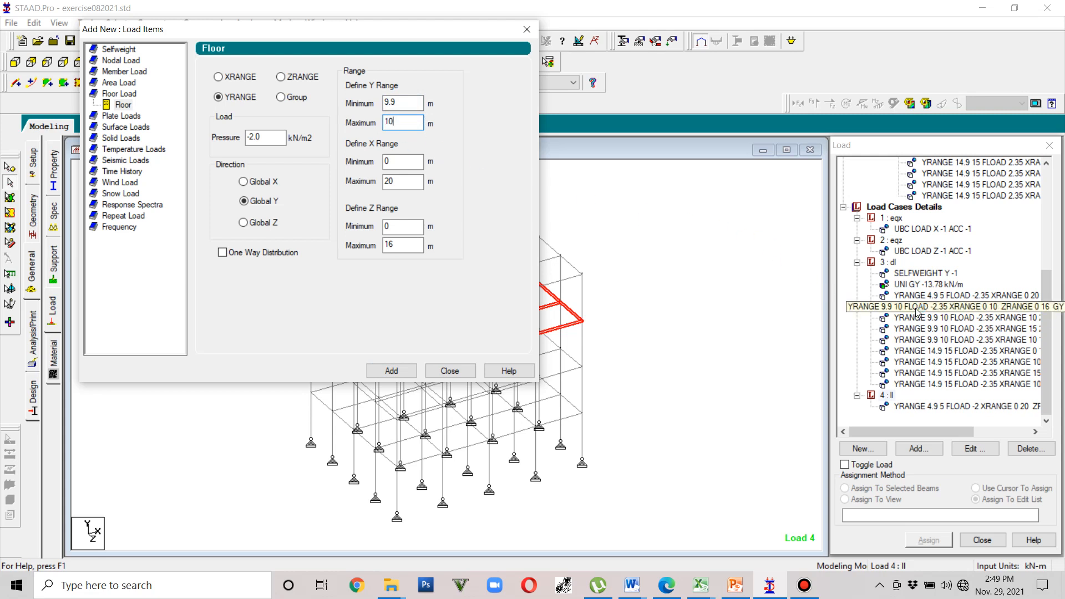
key(Tab)
key(Tab)
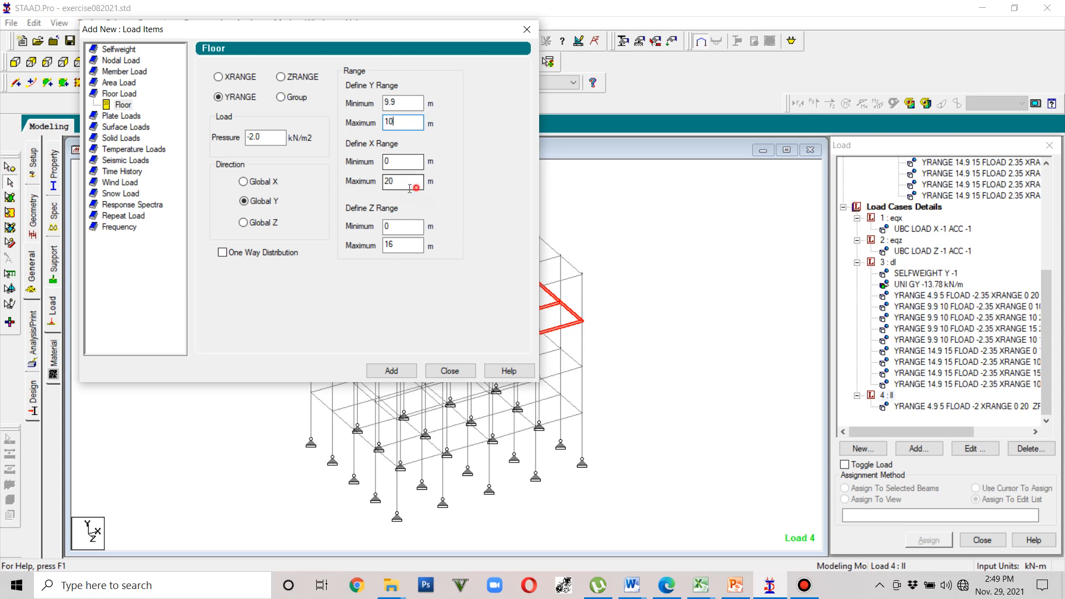
text(10)
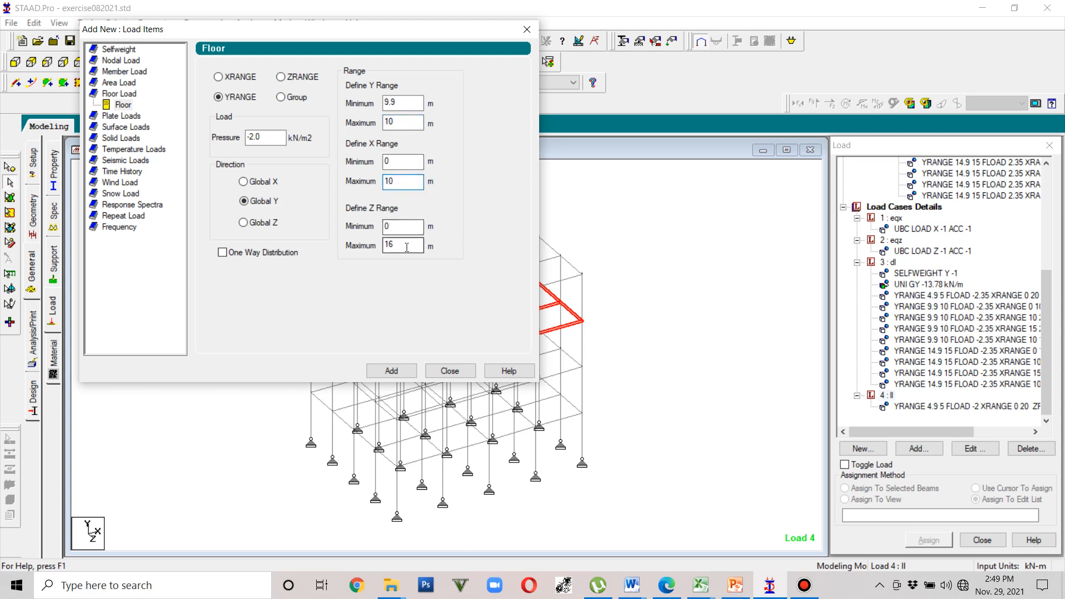
click(394, 375)
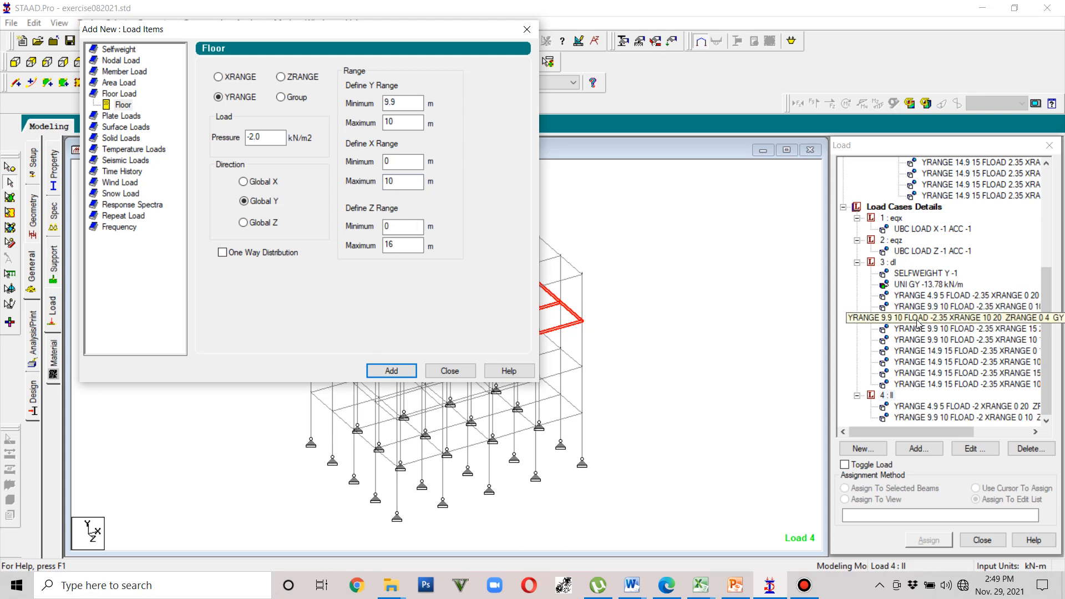
Step: Add a live floor load at Y 9.9 to 10 m, covering X 10 to 20 m and Z 0 to 4 m
double_click(387, 161)
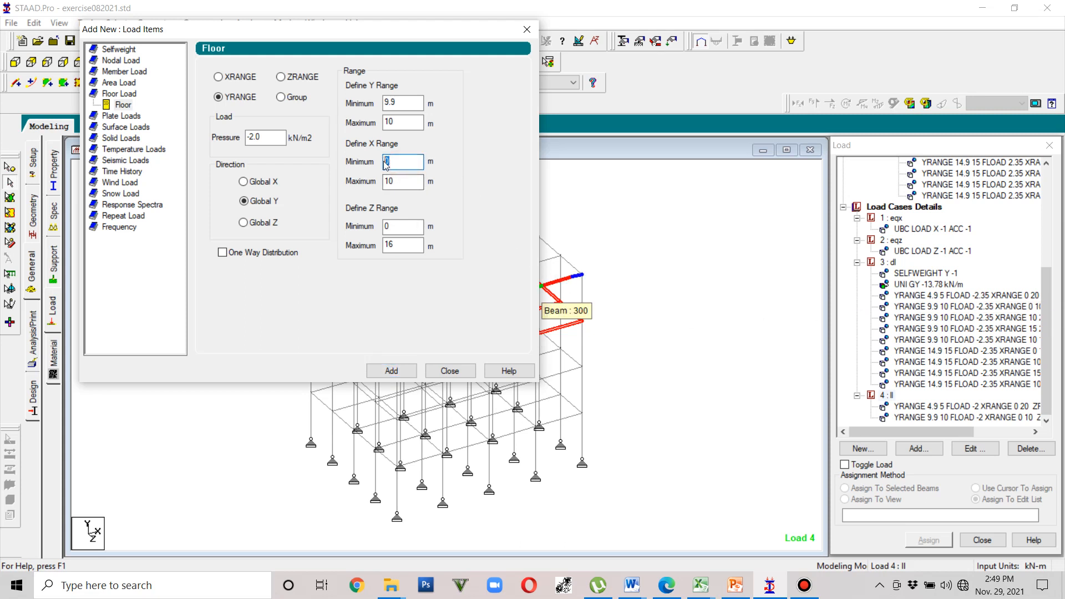
text(10)
key(Tab)
text(20)
key(Tab)
drag(409, 245, 379, 247)
click(386, 371)
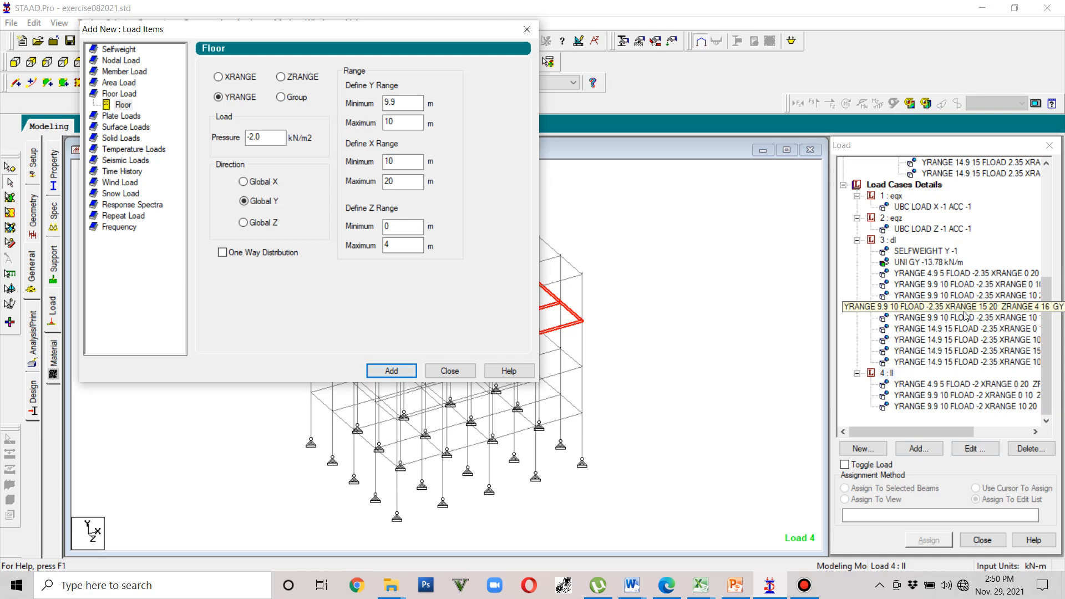
Step: Add a live floor load at Y 9.9 to 10 m, covering X 15 to 20 m and Z 4 to 16 m
drag(401, 162, 381, 164)
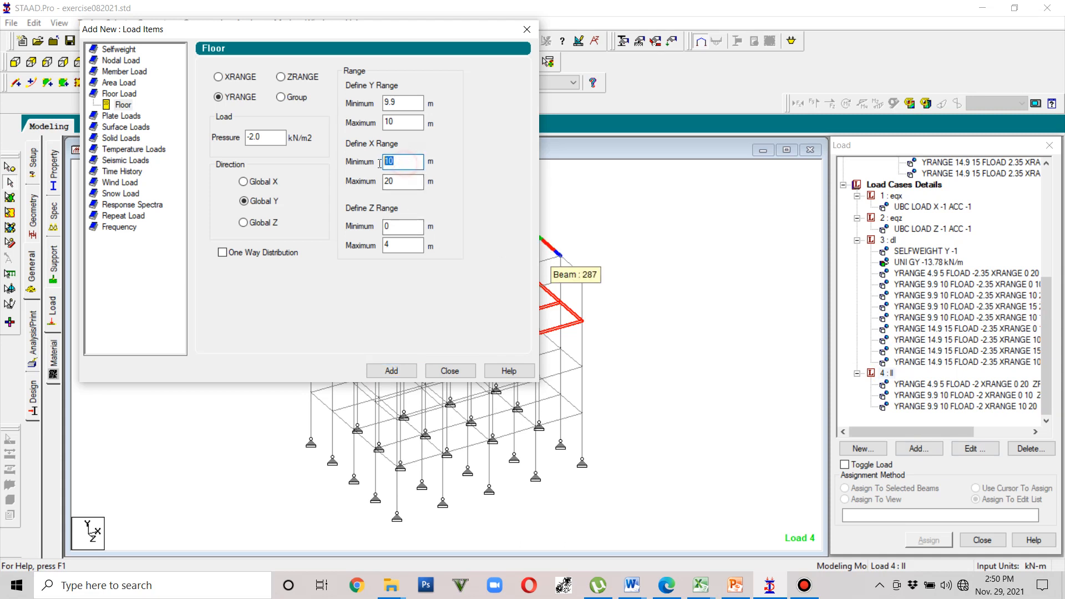
text(15)
drag(409, 227, 383, 246)
text(4)
text(16)
click(401, 375)
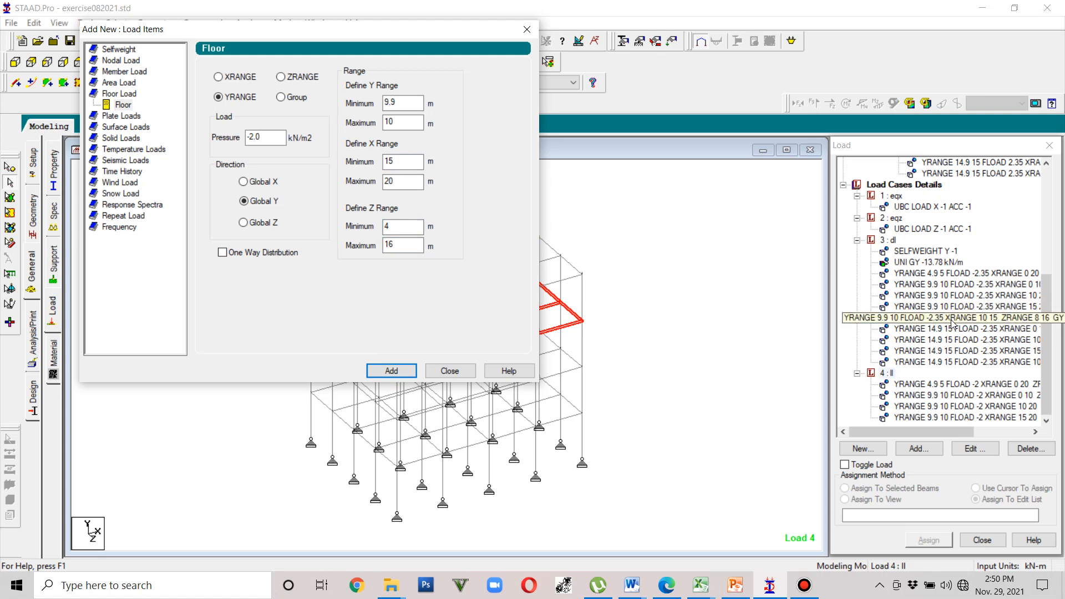
Step: Add a live floor load at Y 9.9 to 10 m, covering X 10 to 15 m and Z 8 to 16 m
drag(409, 161, 382, 187)
text(10)
text(15)
drag(410, 226, 386, 228)
text(8)
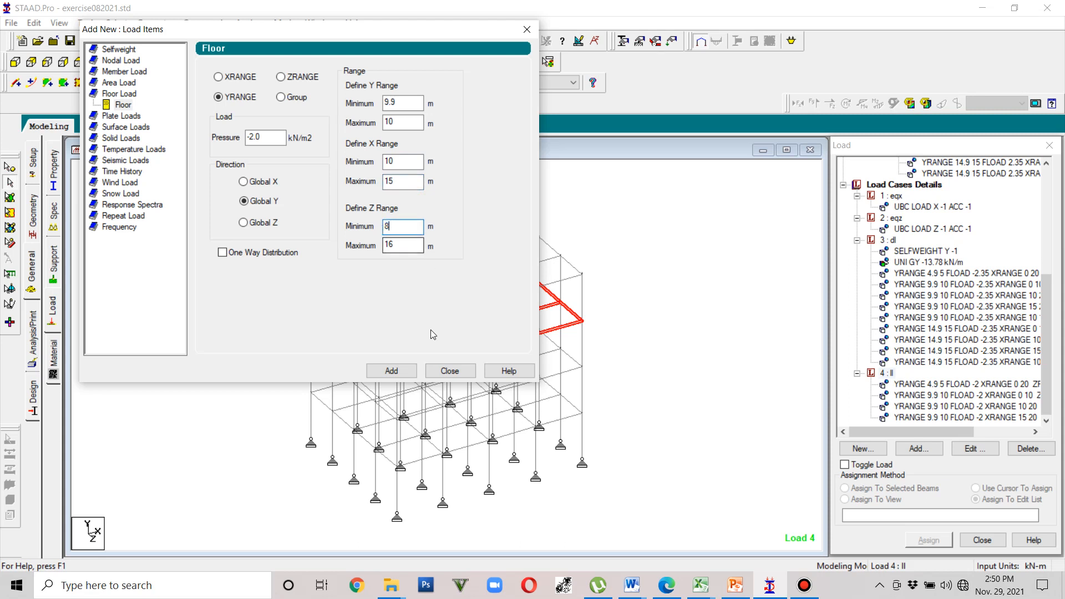
click(409, 372)
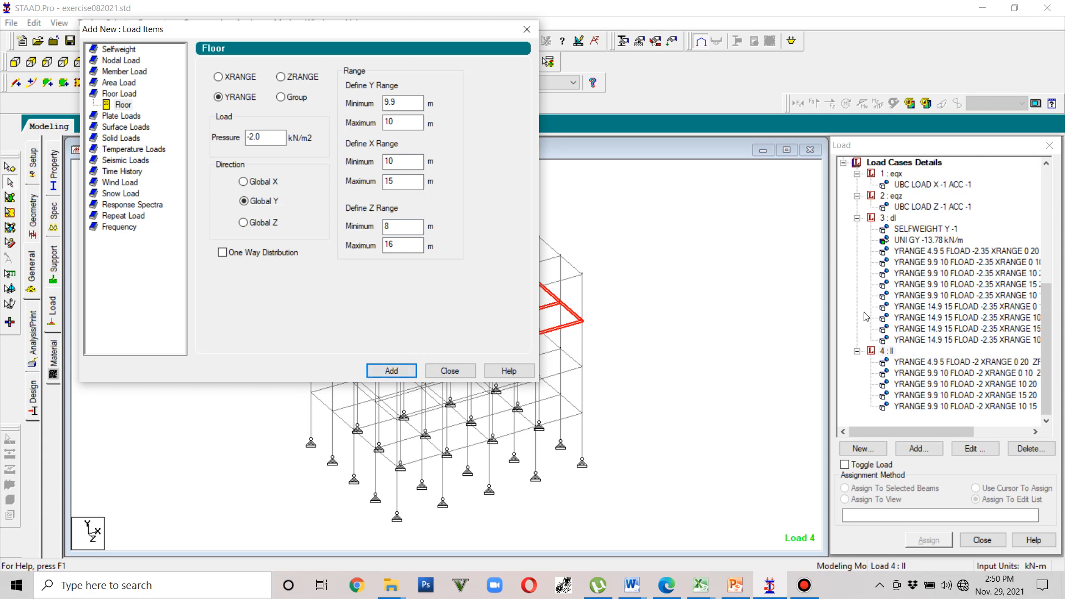
Step: Begin the new floor load's minimum Y with 14, and accept the auto save to save the modified structure
double_click(396, 101)
text(14.)
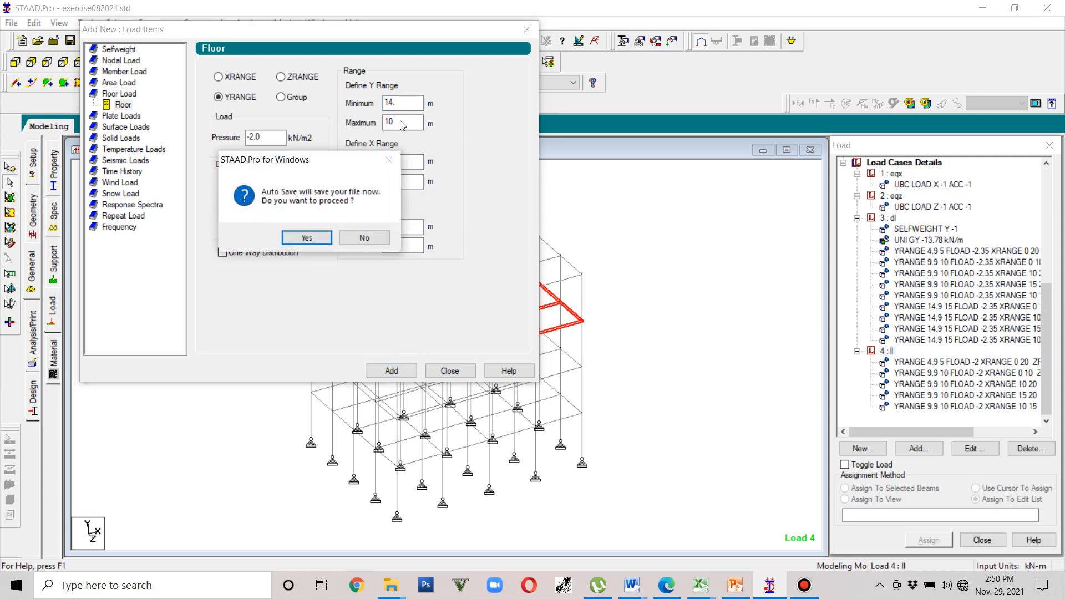
click(308, 238)
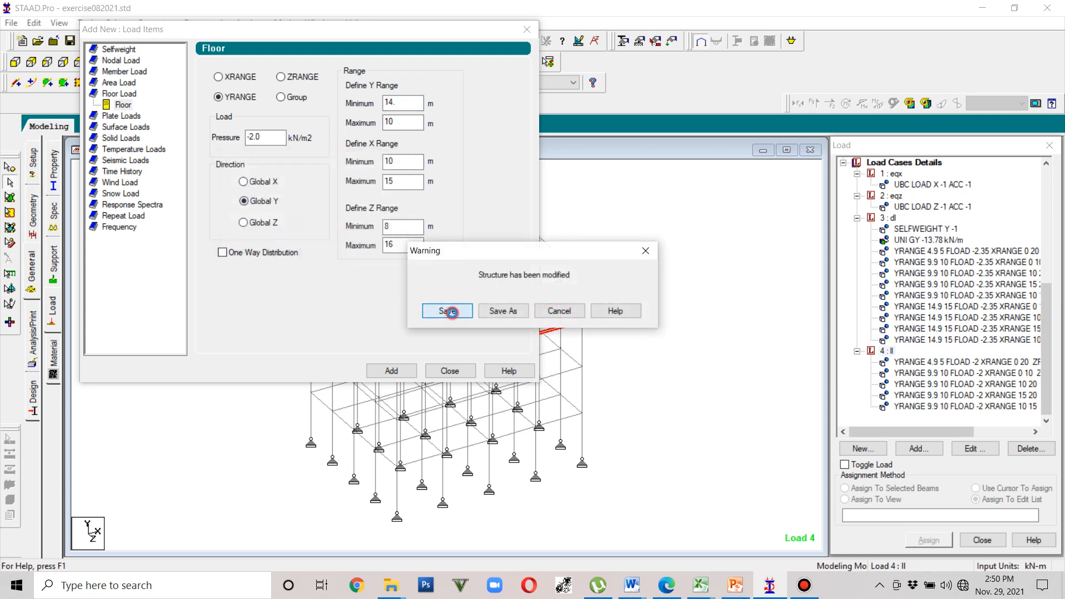
click(449, 311)
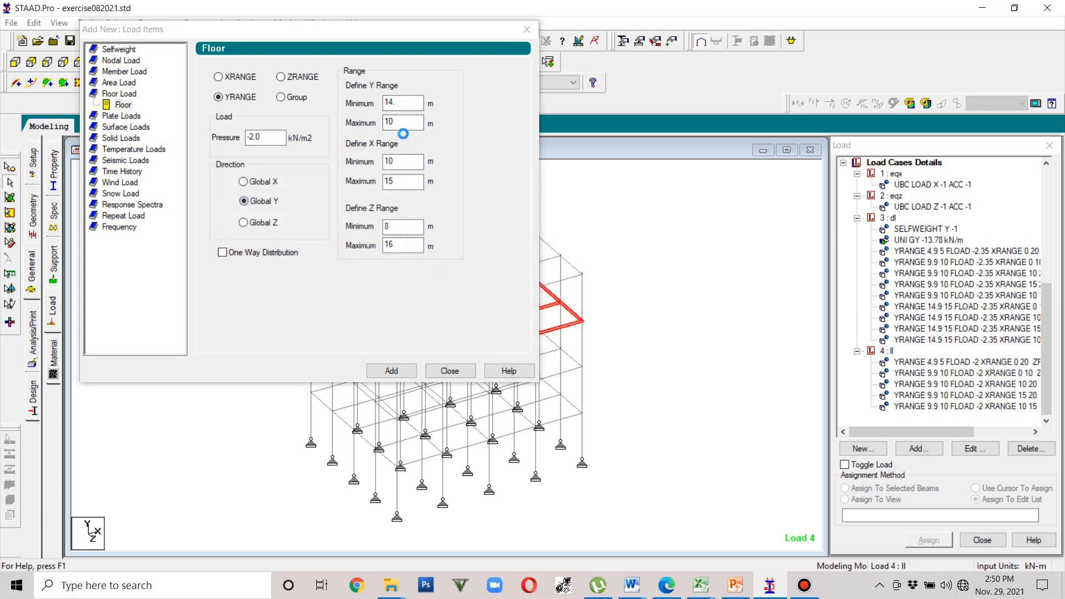
Step: Set the floor load's Y range to a minimum of 14.9 m and a maximum of 15 m
click(404, 103)
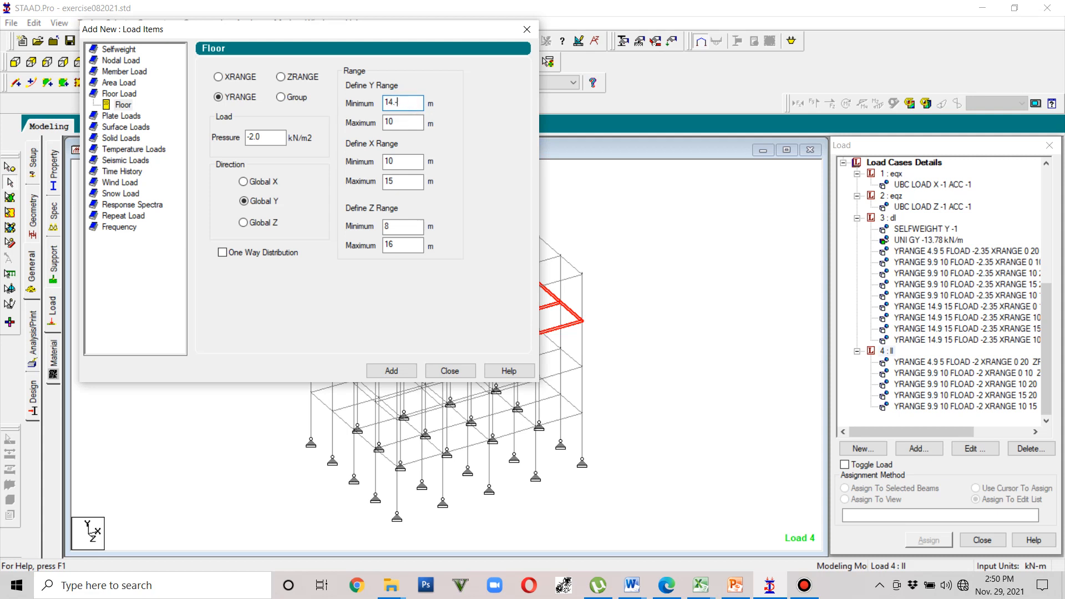
text(-)
key(BackSpace)
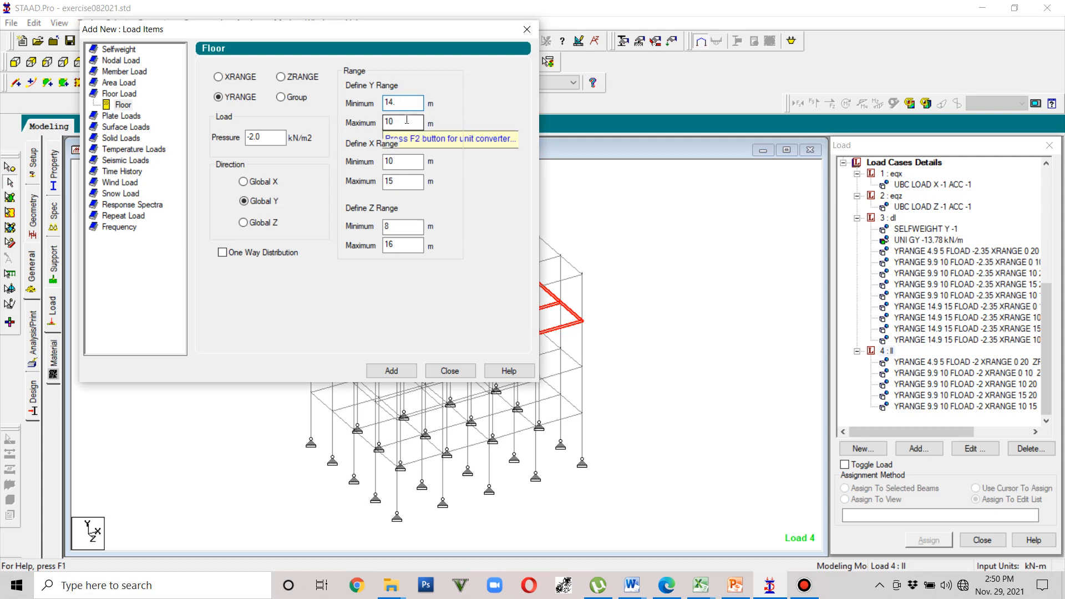
text(9)
key(Tab)
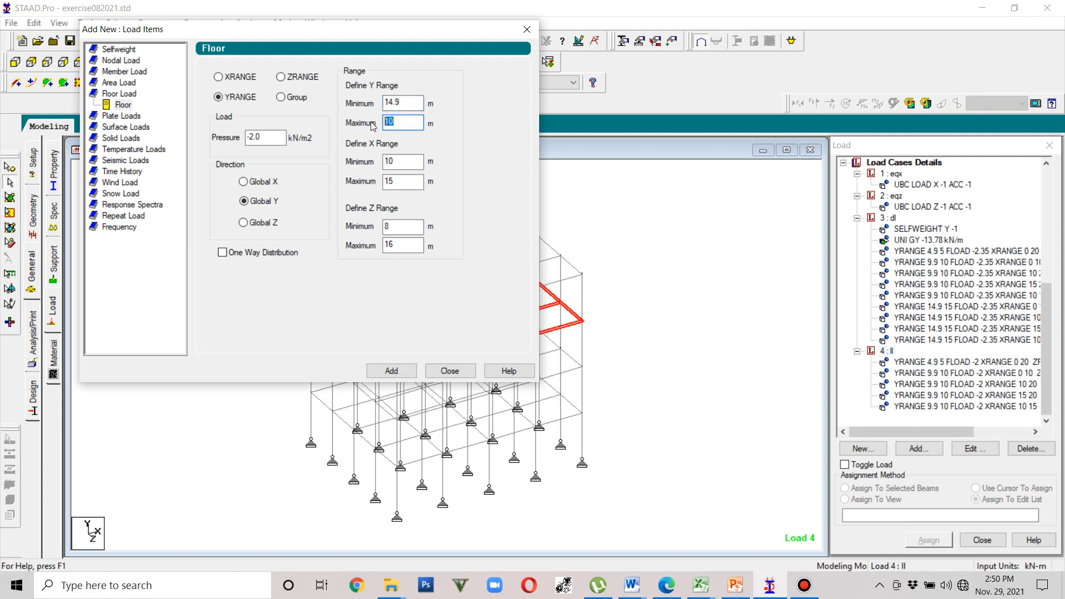
text(15)
Step: Set the X range to 0 to 10 m and the Z range to 0 to 16 m, and add this floor load
drag(415, 164, 380, 163)
text(0)
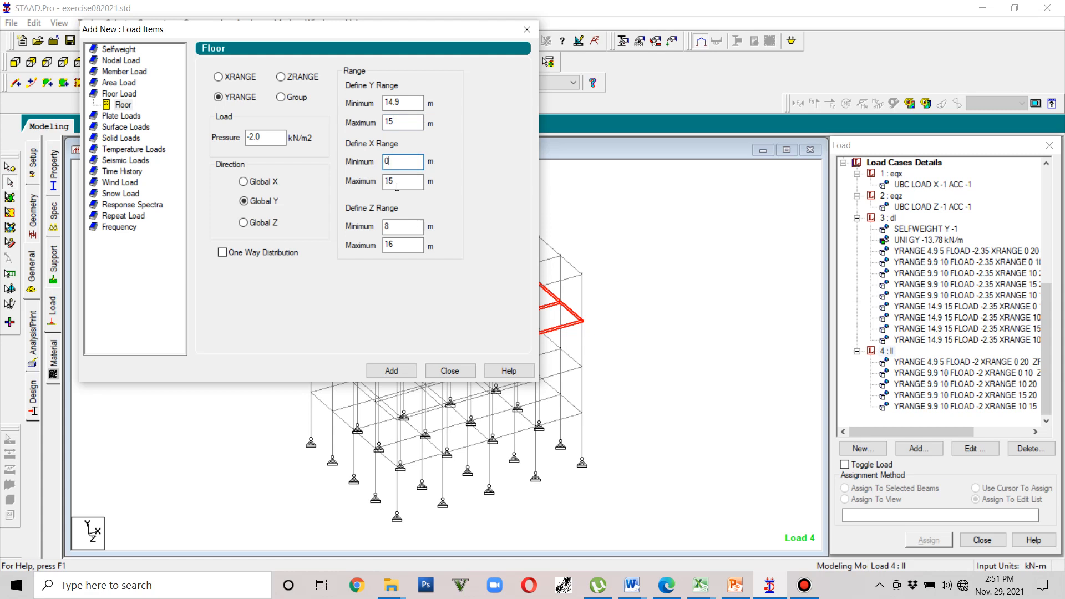
key(Tab)
text(10)
key(Tab)
text(0)
click(392, 371)
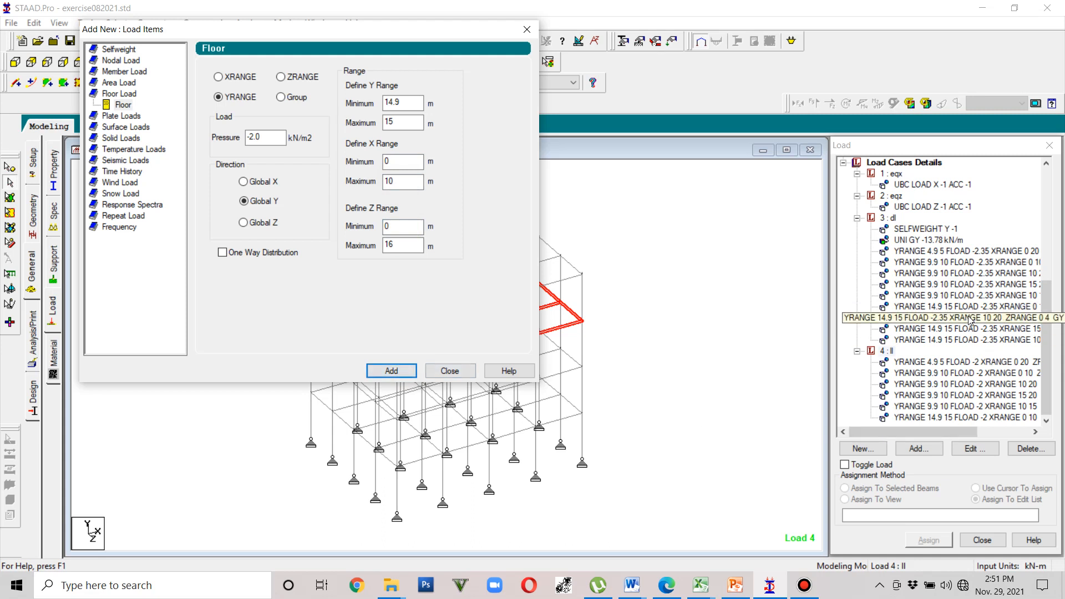
Step: Add a live floor load at Y 14.9 to 15 m, covering X 0 to 20 m and Z 0 to 4 m
double_click(405, 181)
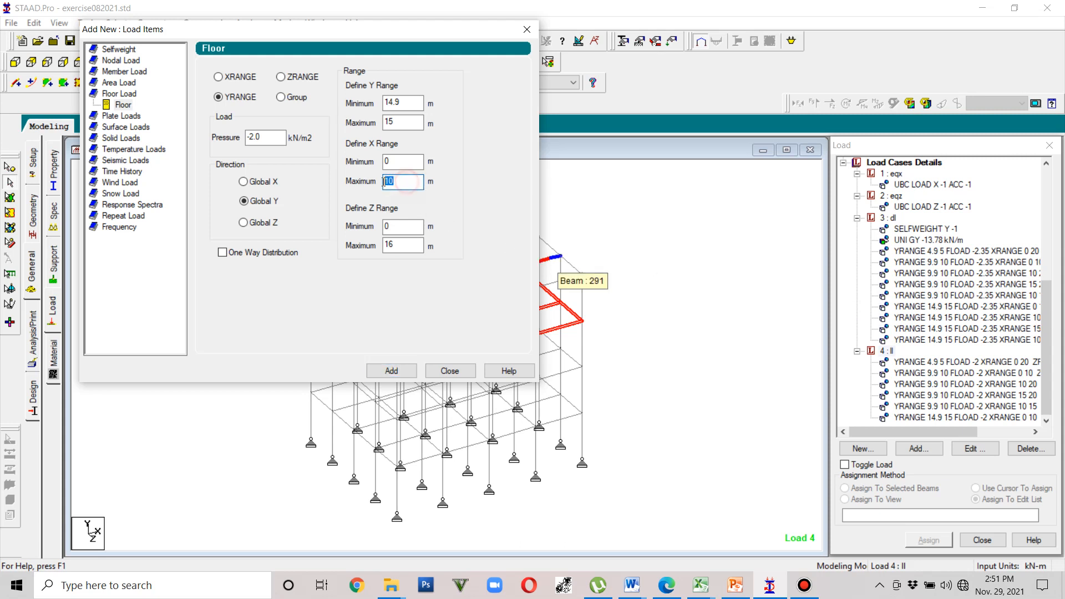
text(20)
double_click(405, 245)
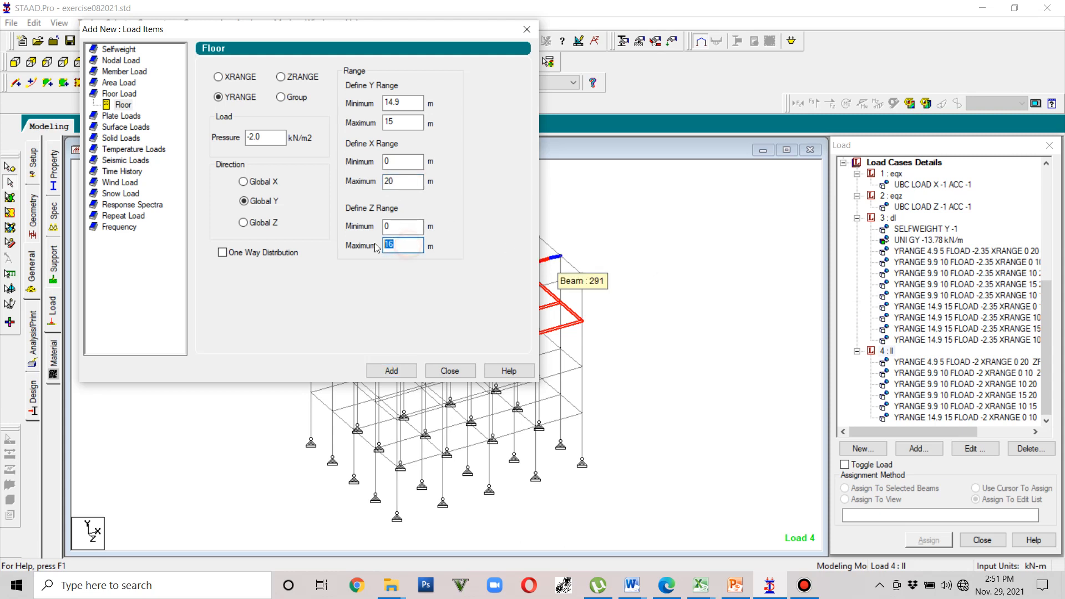
click(398, 366)
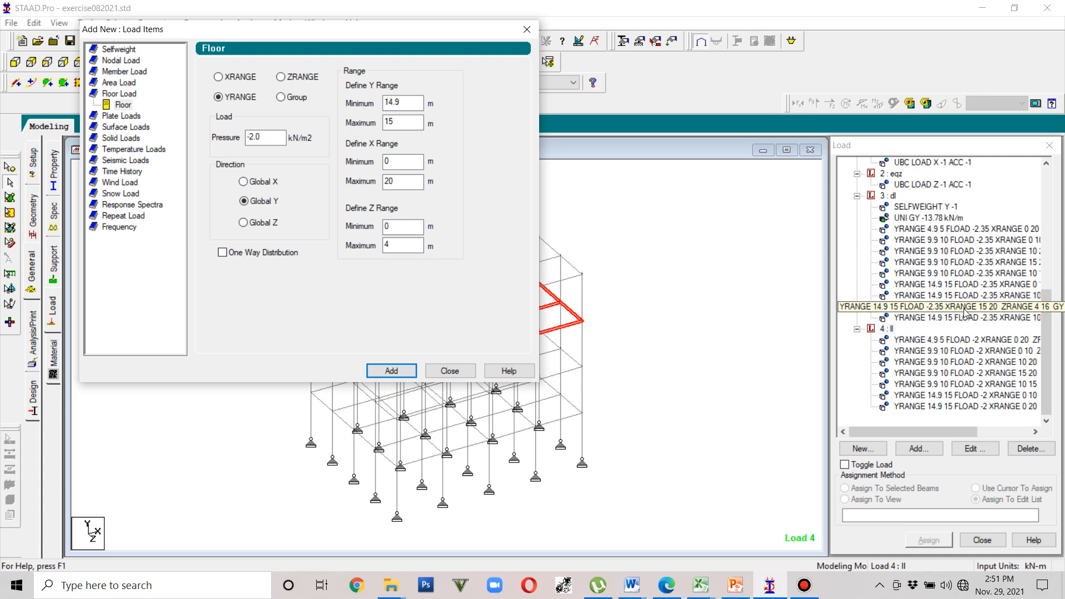
Step: Add a live floor load at Y 14.9 to 15 m, covering X 15 to 20 m and Z 4 to 16 m
double_click(398, 162)
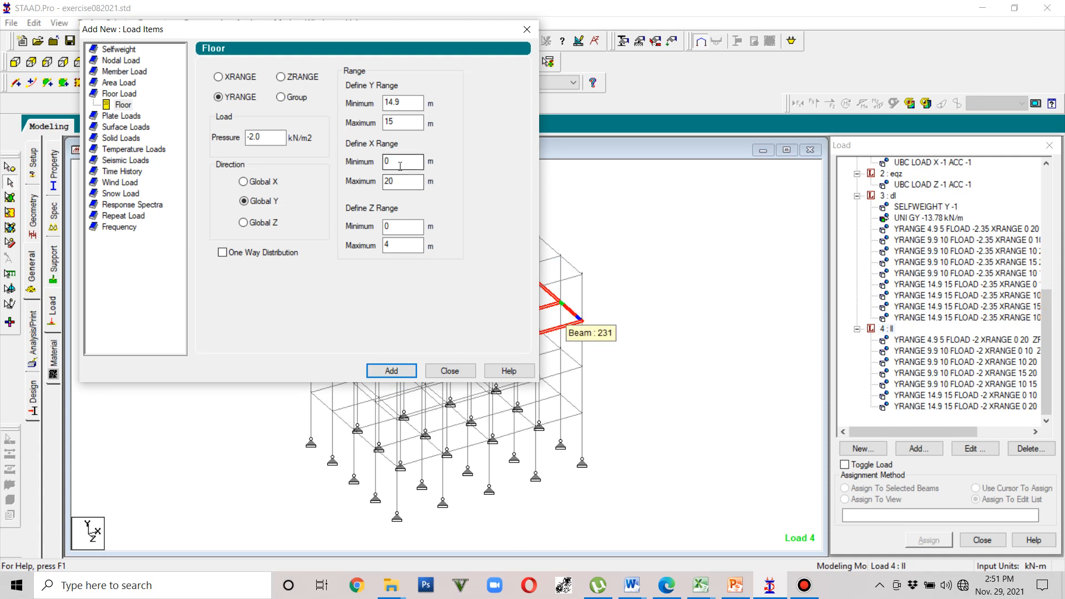
text(15)
double_click(404, 227)
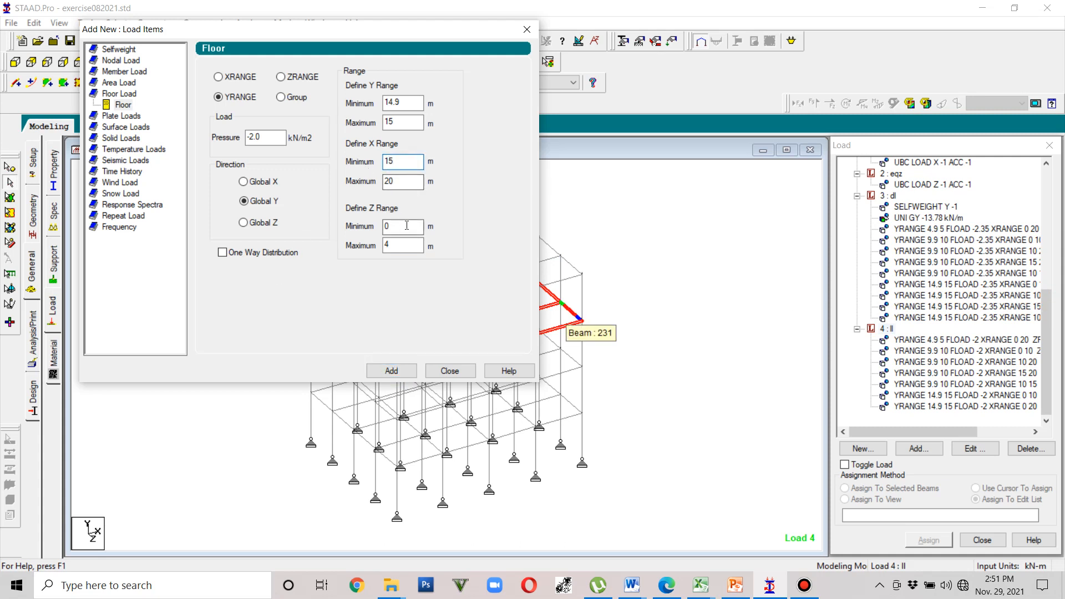
text(4)
double_click(401, 245)
text(16)
click(385, 374)
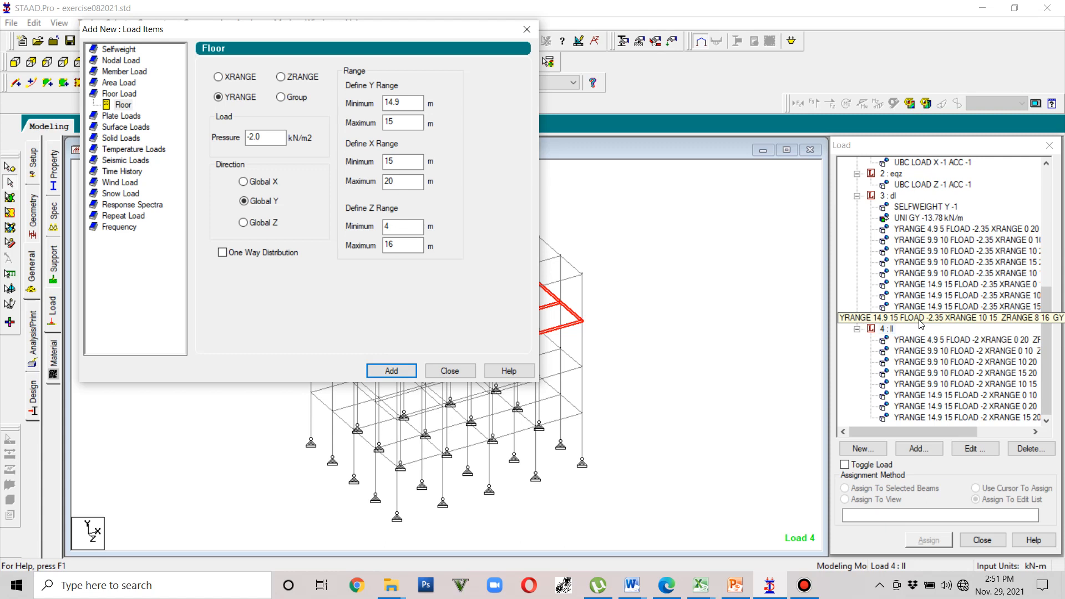
Step: Add the last live floor load at this level, covering X 10 to 15 m and Z 8 to 16 m, and finish adding load items
double_click(395, 161)
text(10)
double_click(385, 186)
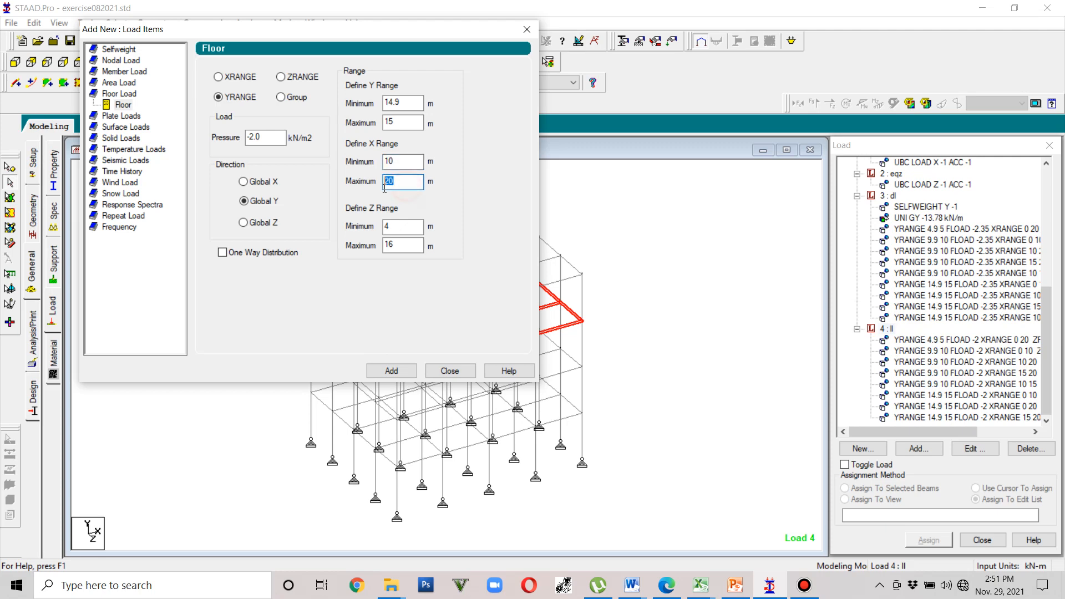
double_click(401, 227)
text(8)
click(392, 371)
click(450, 370)
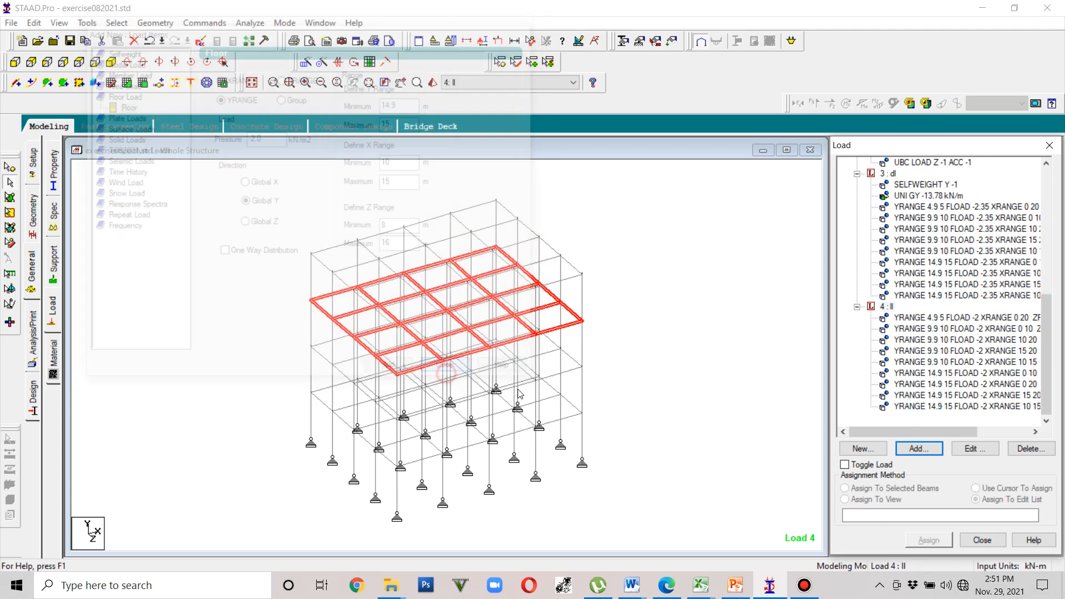
Step: Compare the Y 14.9 to 15 m live floor loads on the model with the matching dead floor loads in case 3
click(888, 395)
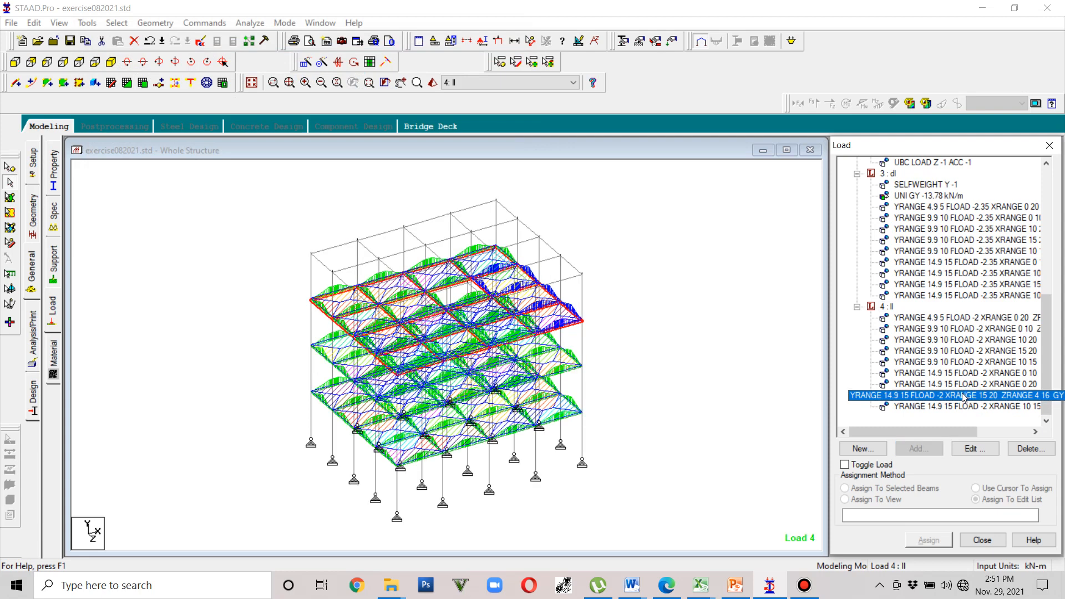
click(920, 384)
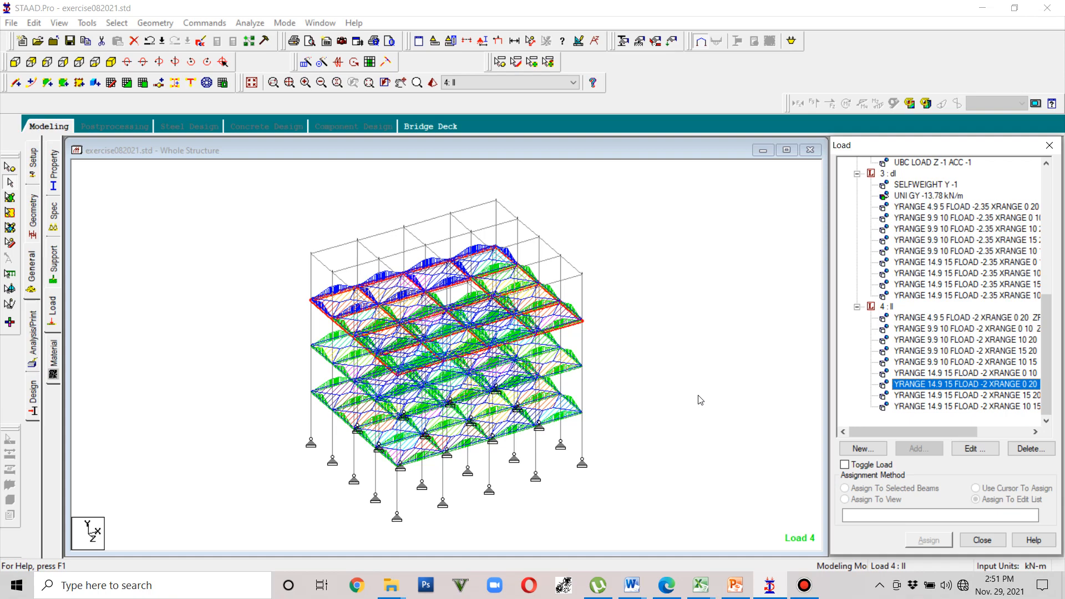
click(938, 273)
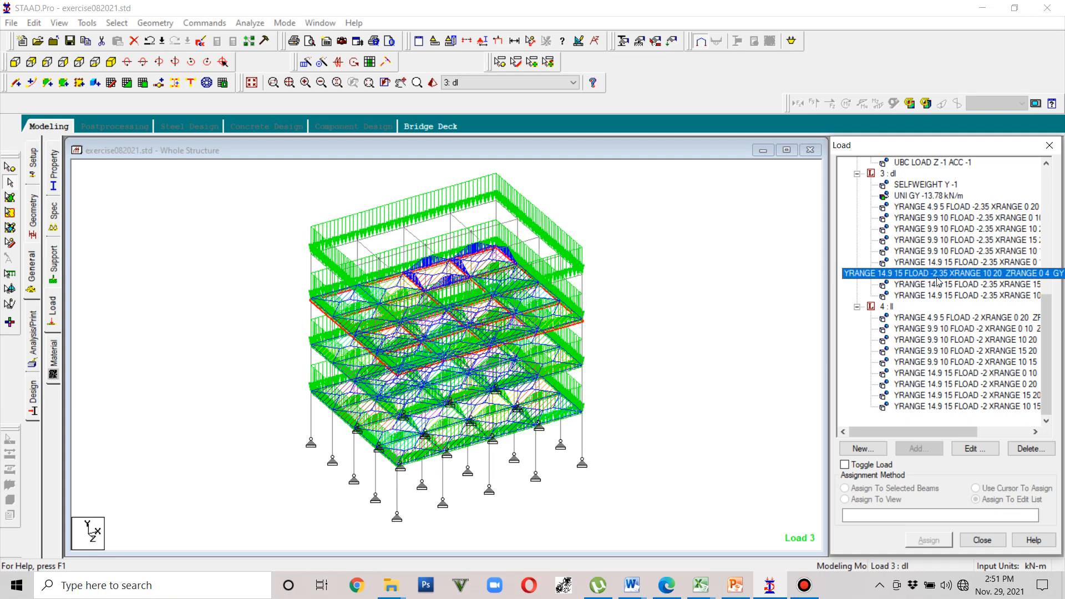
click(938, 384)
click(938, 407)
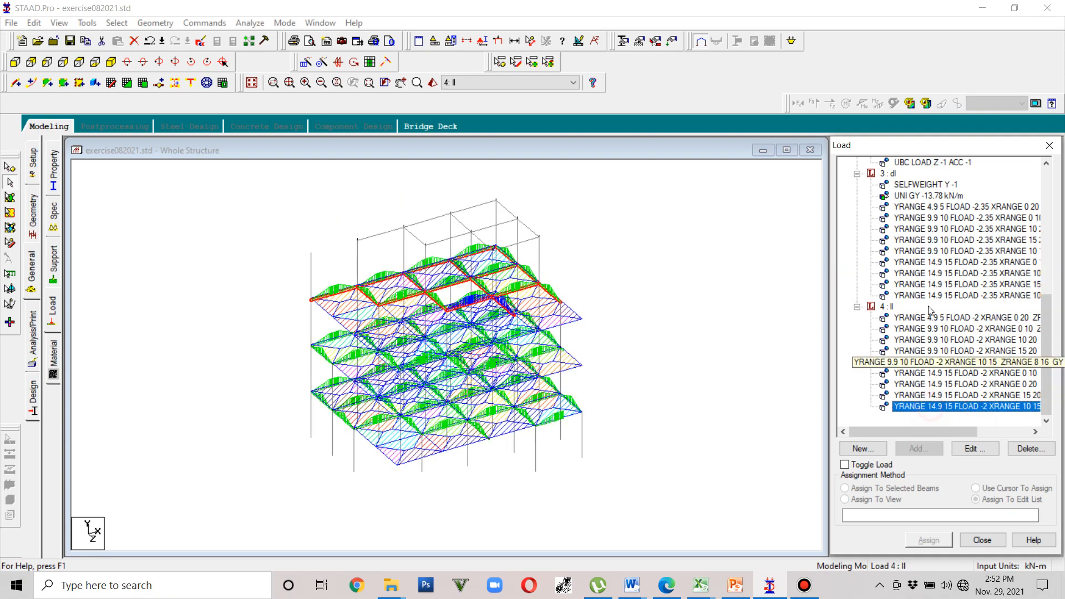
click(929, 275)
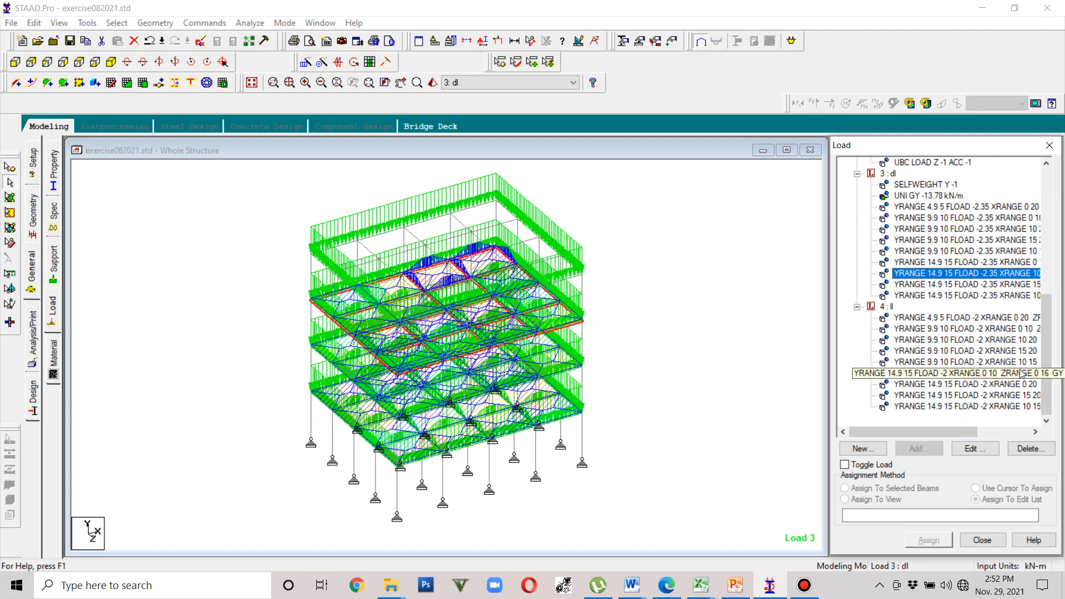
drag(1049, 366, 1049, 388)
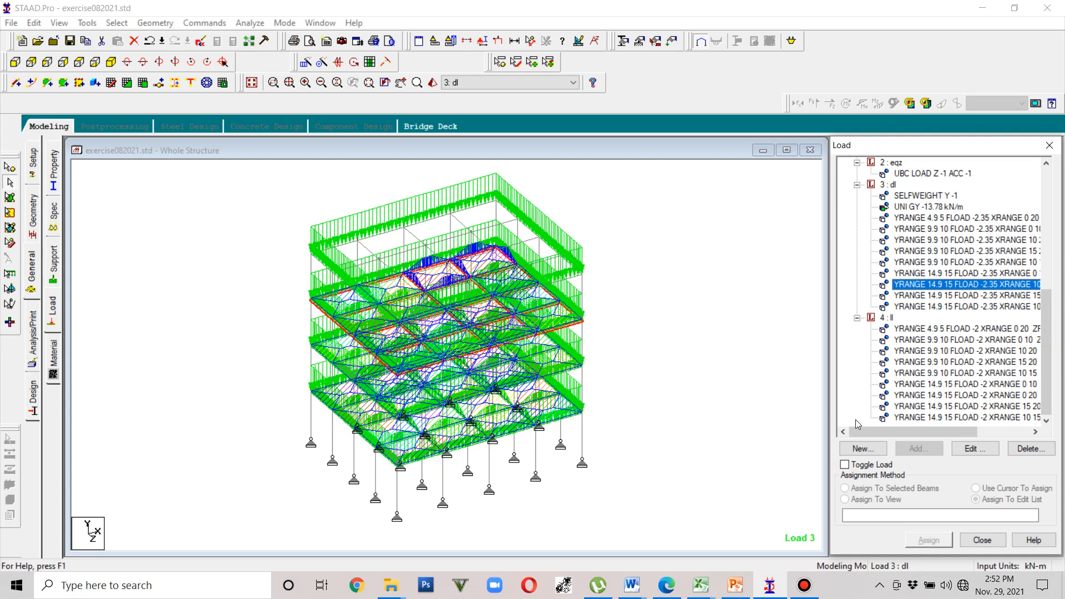
Step: Start defining a new load combination, number 5, under Load Cases Details
click(1044, 351)
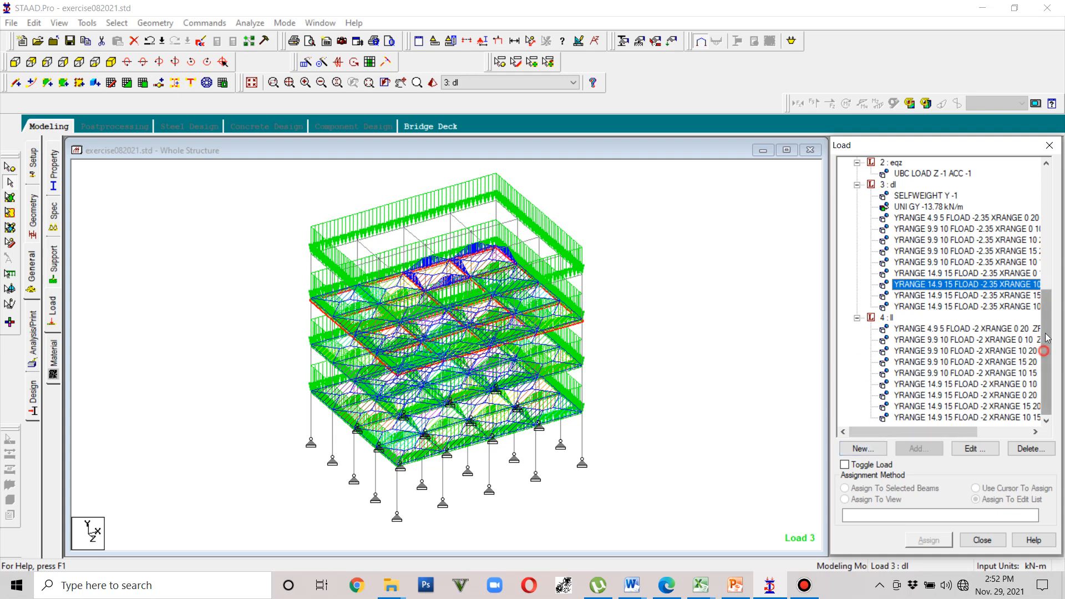
drag(1047, 338, 1046, 284)
click(894, 240)
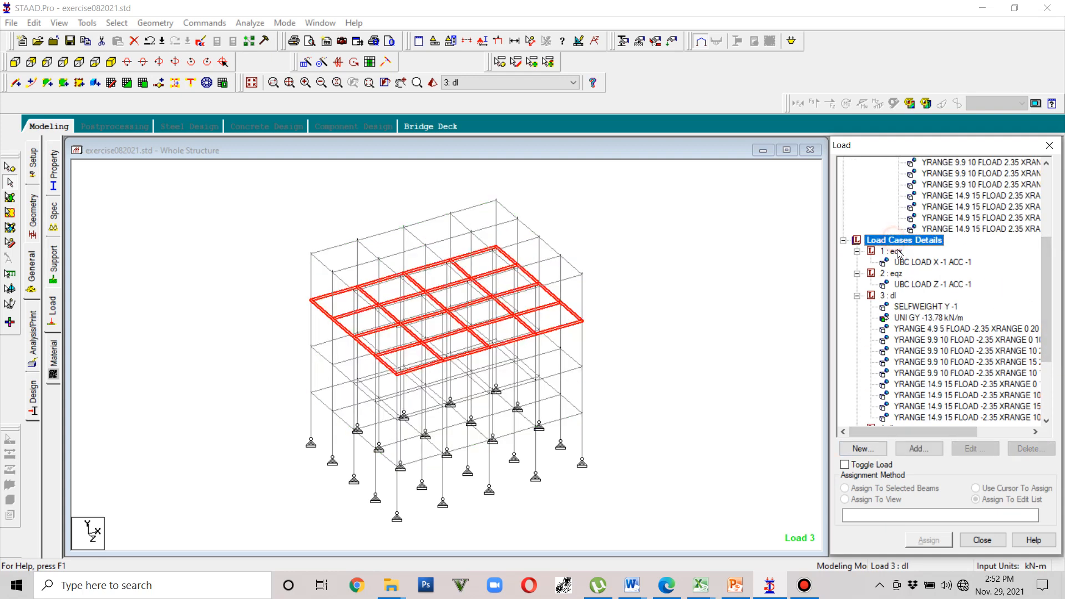
click(916, 450)
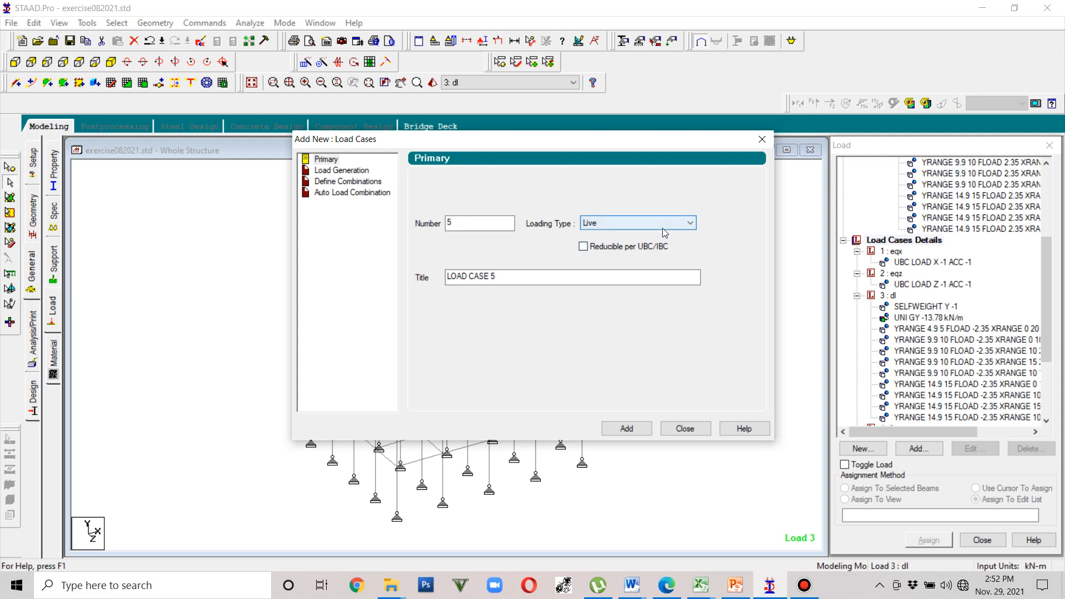
click(373, 183)
click(434, 283)
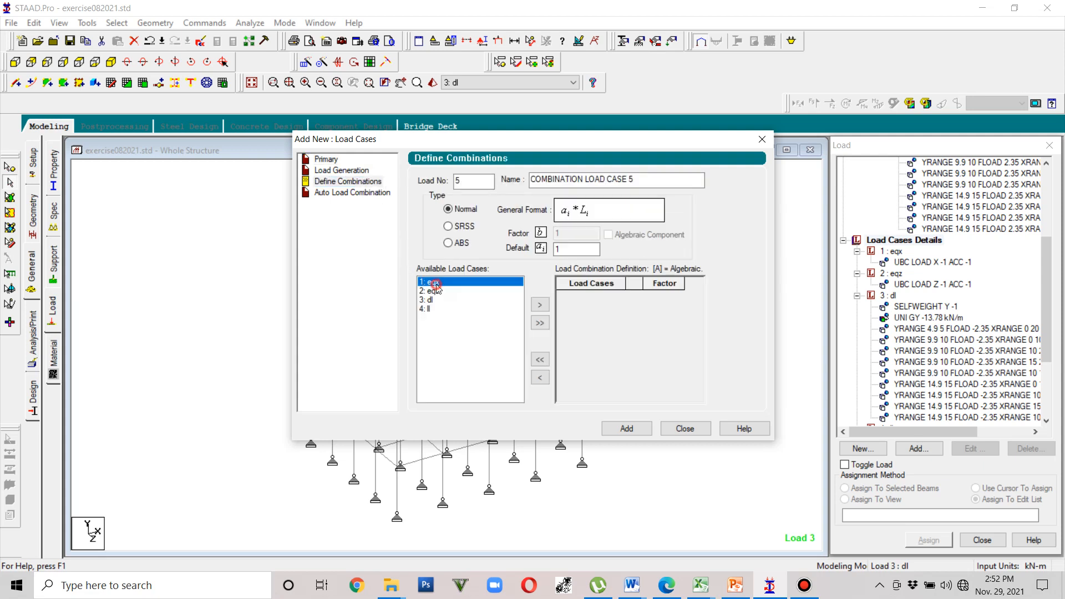
Step: Switch to PowerPoint, look up the NSCP load combination table on slide 3, and return to STAAD.Pro
click(736, 587)
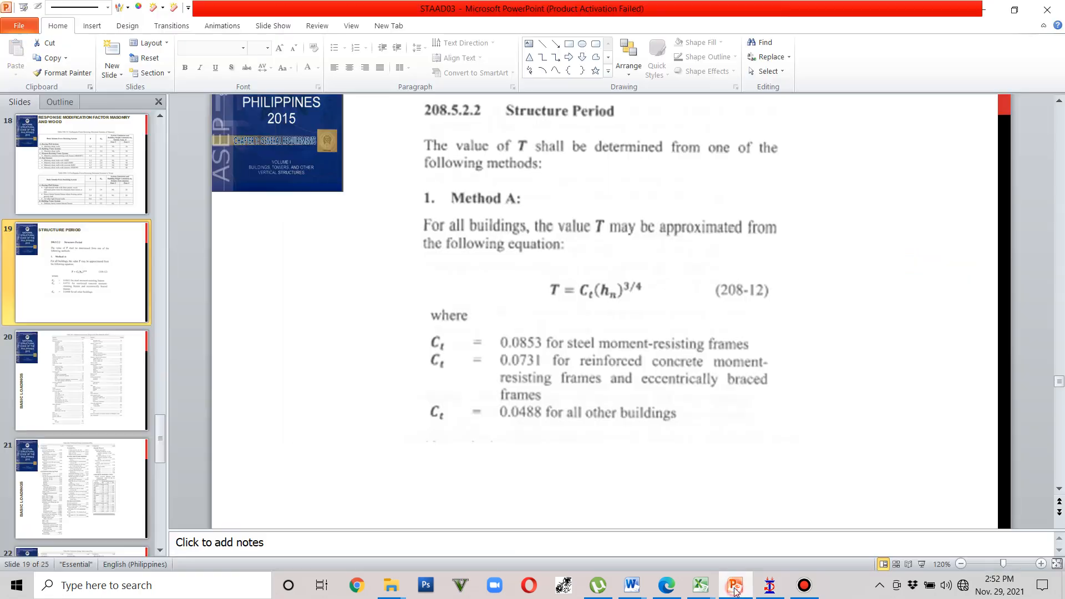
click(59, 195)
scroll(59, 195, up, 15)
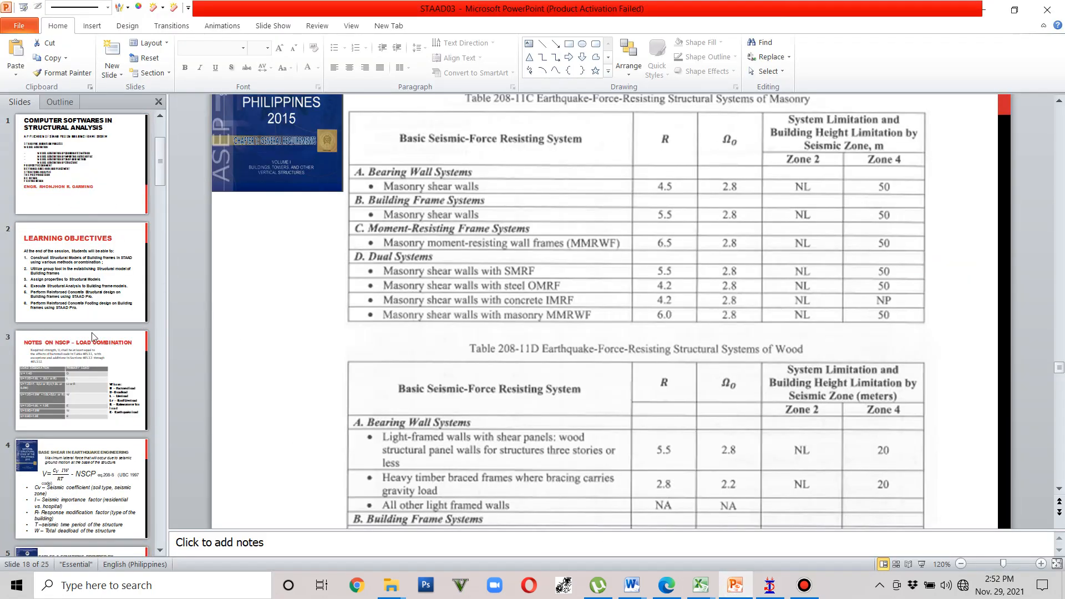
click(94, 371)
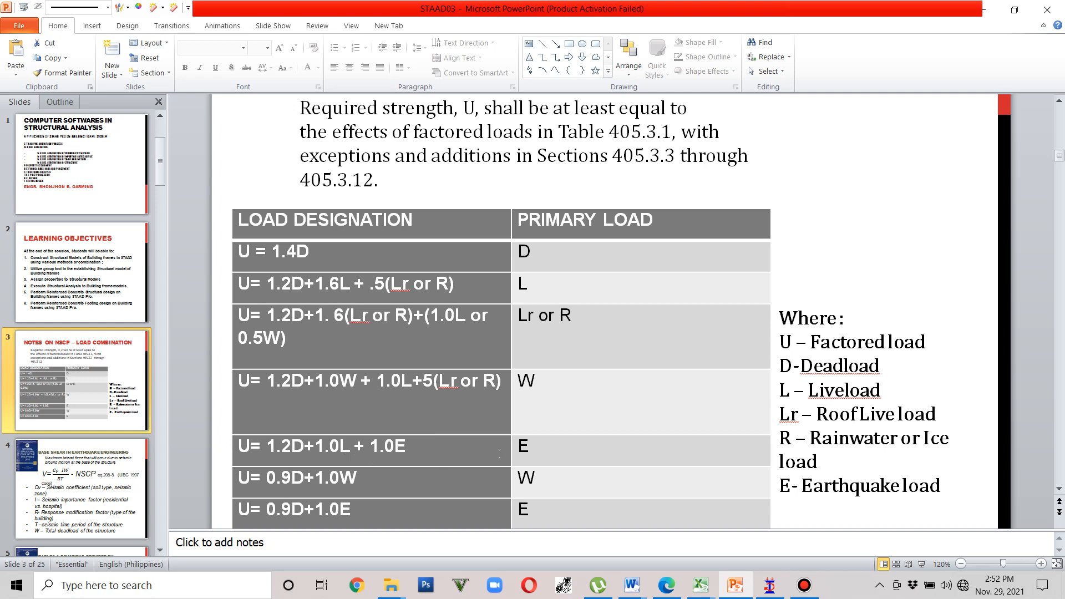
click(983, 9)
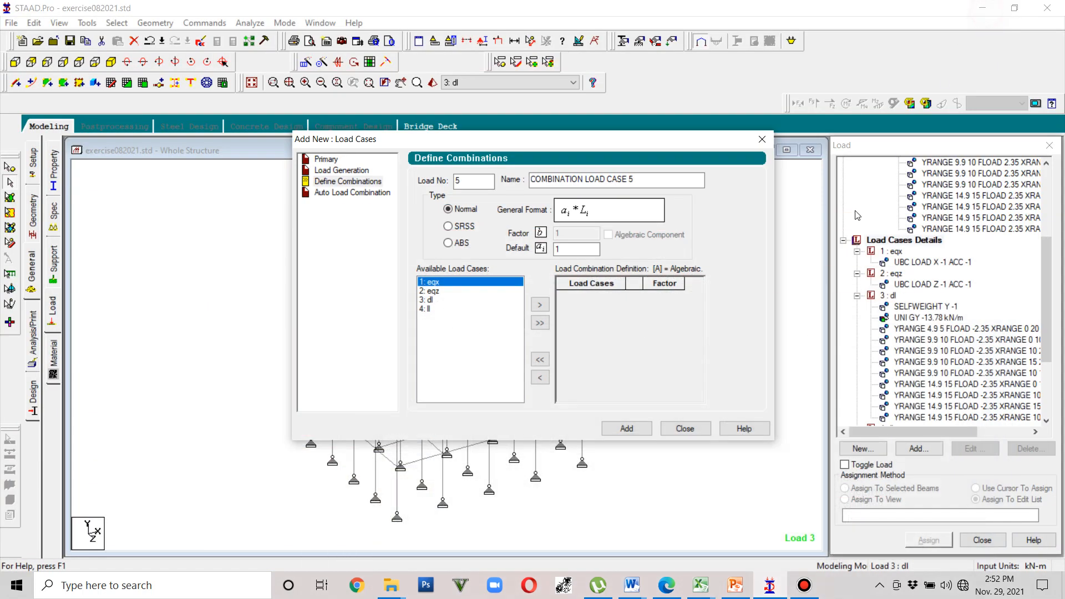
Step: Add combination 5 with dl at a factor of 1.2, and eqx and ll at a factor of 1
click(437, 301)
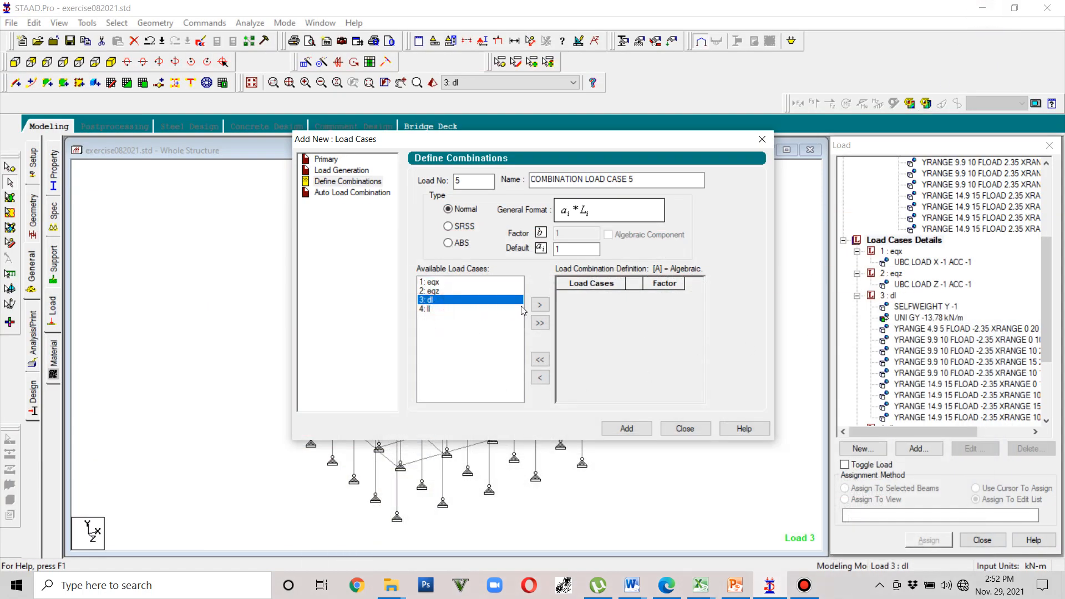
click(541, 306)
click(661, 295)
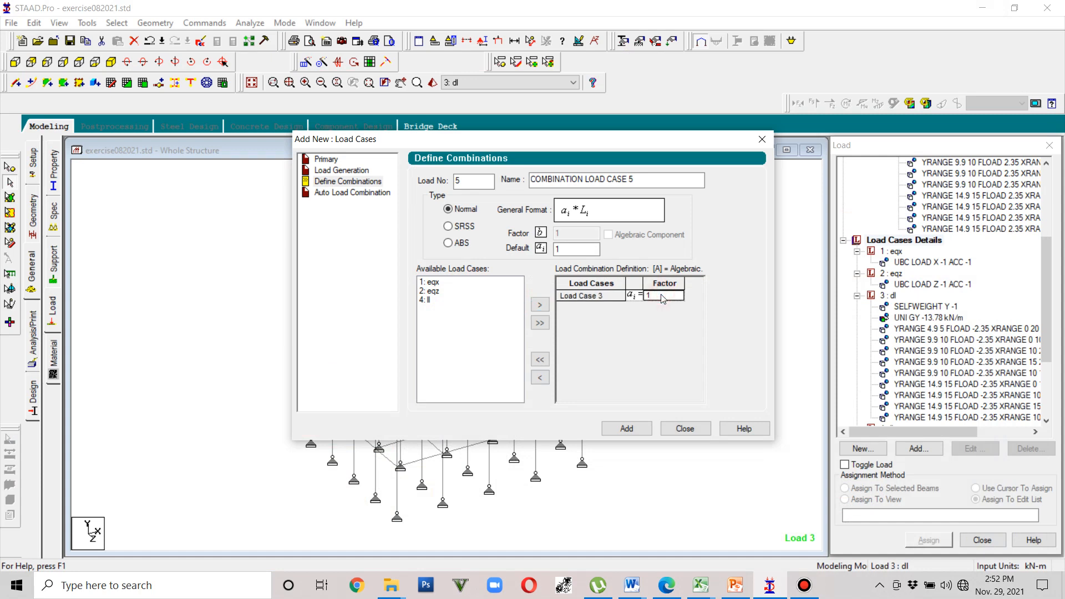
text(1)
click(431, 282)
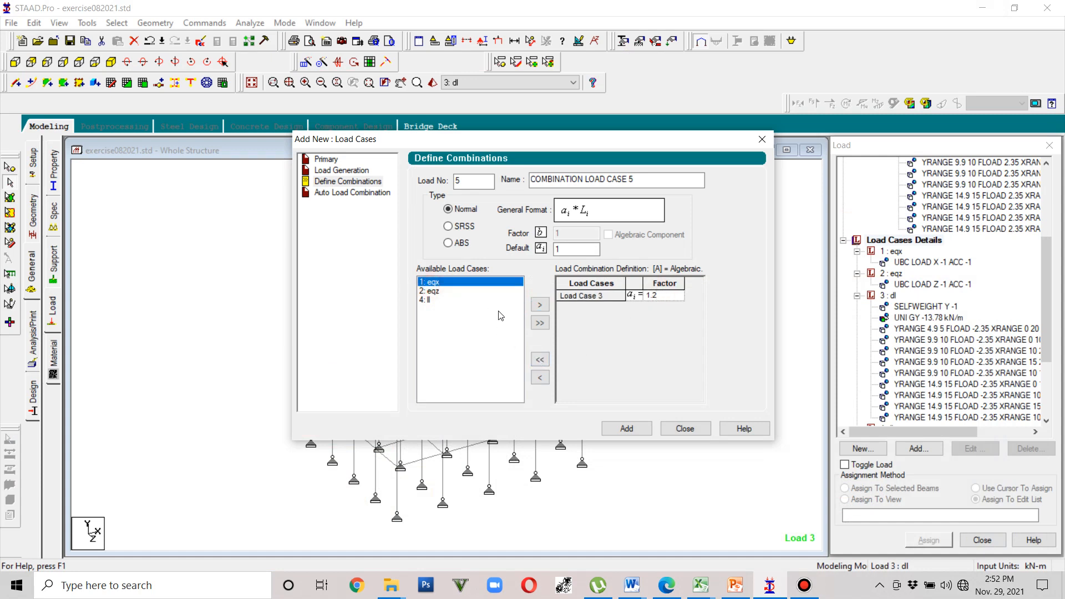
click(538, 307)
click(425, 290)
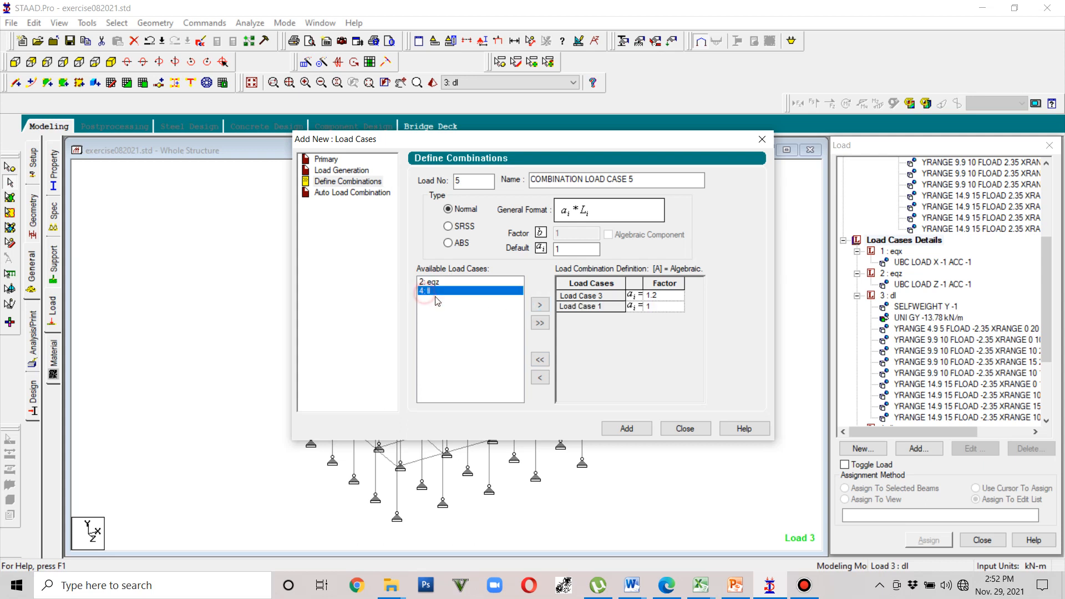
click(542, 307)
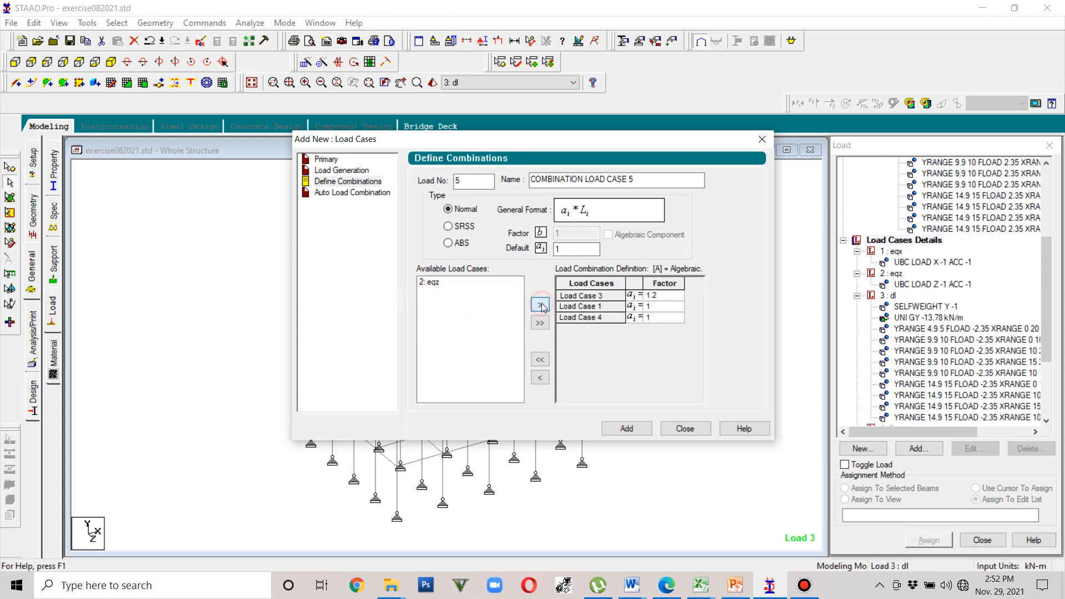
click(622, 429)
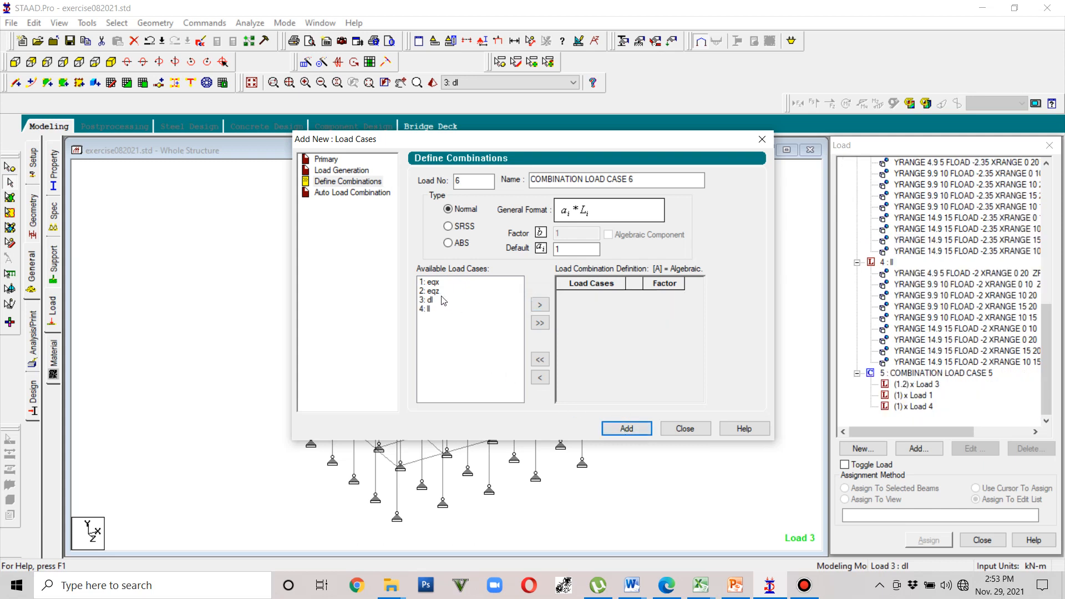
Step: Add combination 6 with dl at a factor of 1.2, and eqz and ll at a factor of 1
click(432, 300)
click(541, 306)
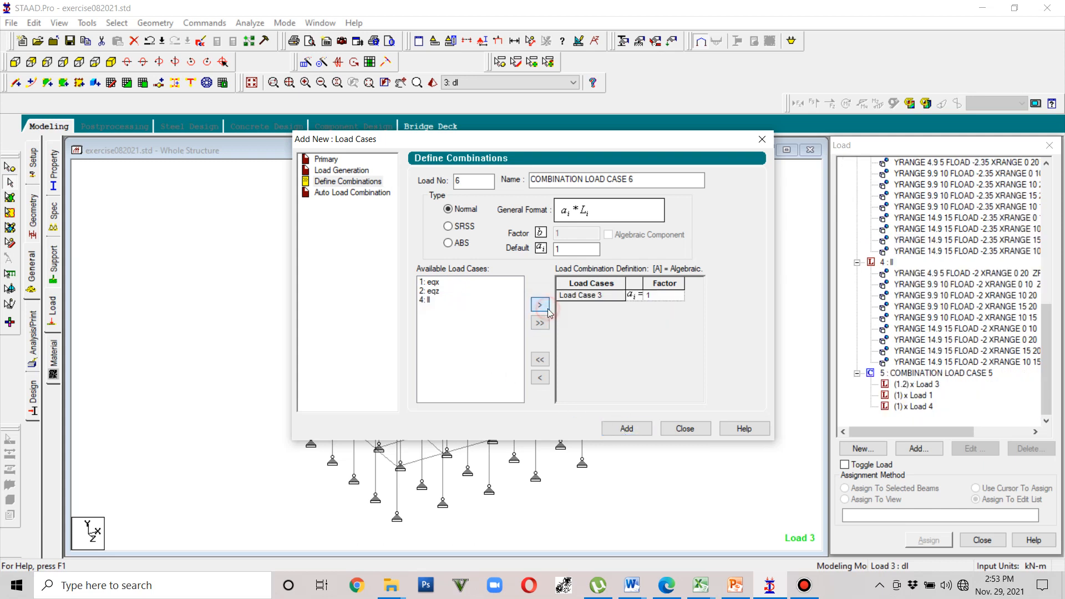
click(664, 295)
click(451, 293)
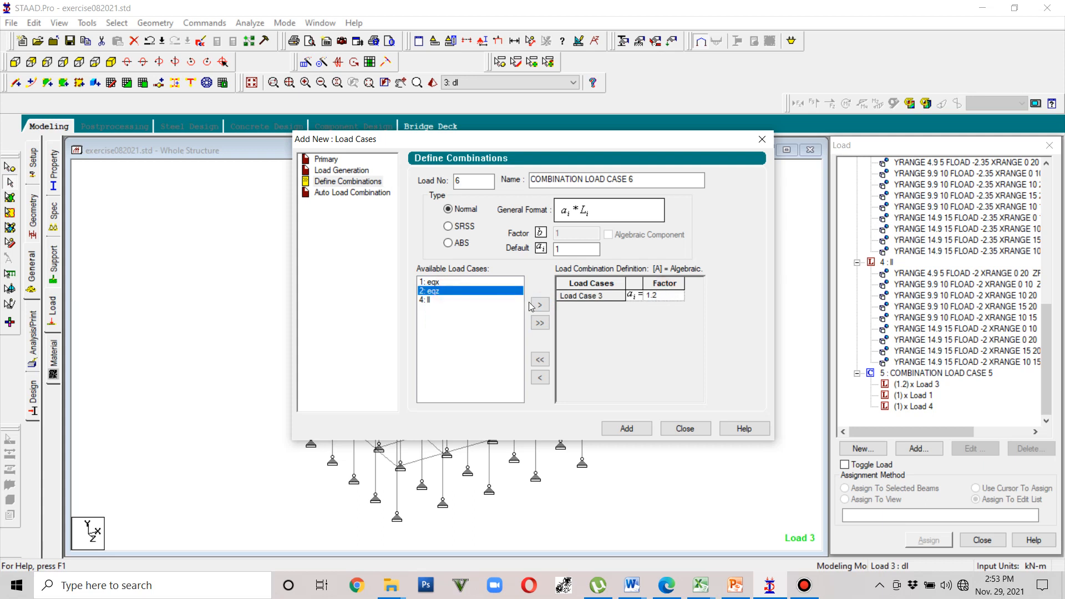
click(540, 305)
click(439, 291)
click(540, 304)
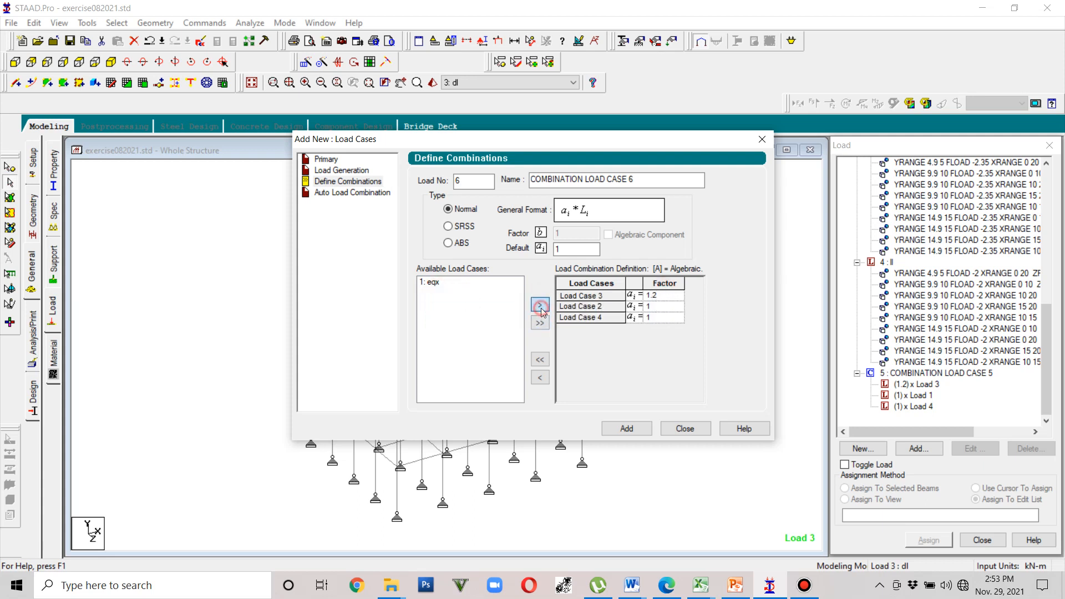
click(646, 428)
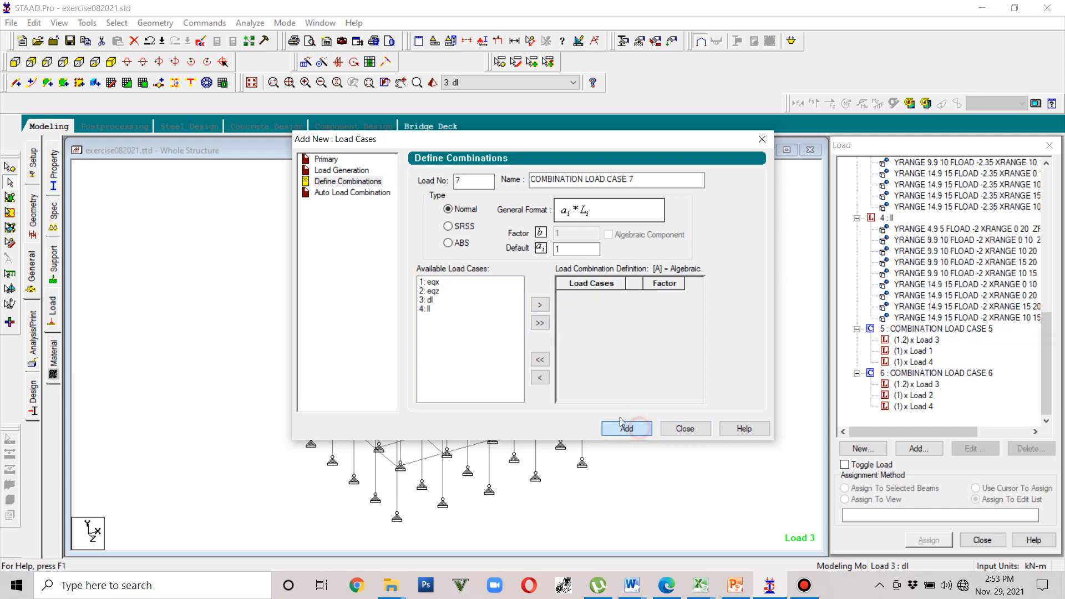
Step: Add combination 7 with dl at a factor of 1.2 and ll at a factor of 1.6
click(432, 309)
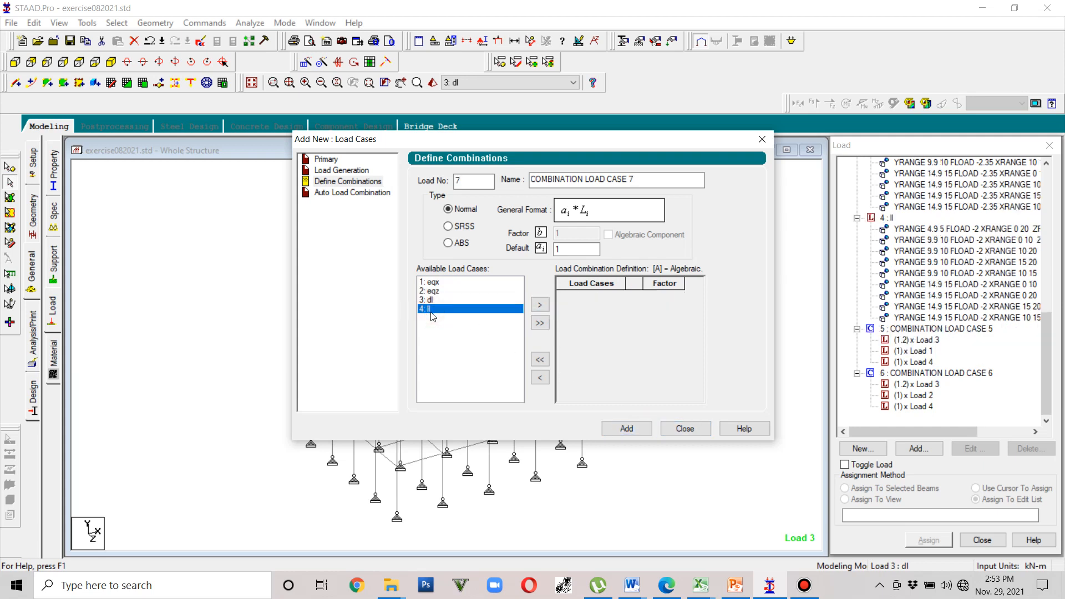
click(450, 300)
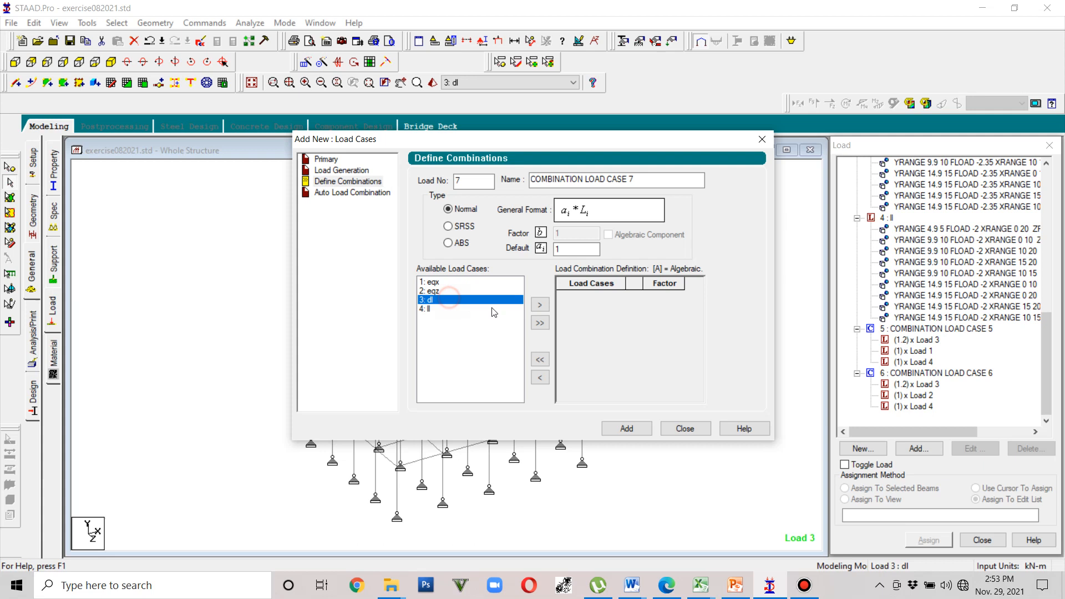
click(540, 305)
click(650, 298)
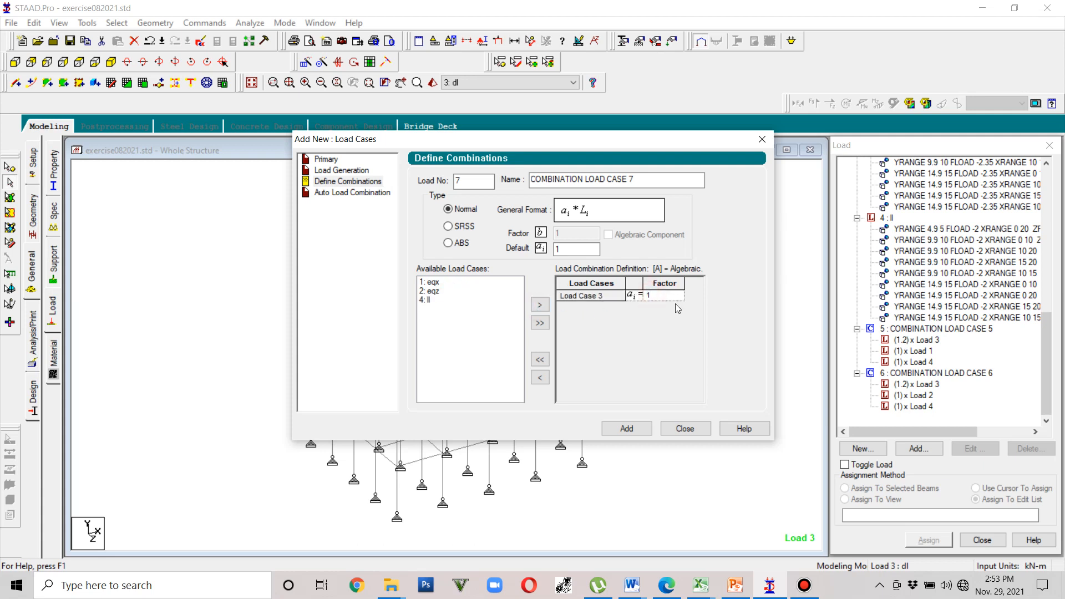
text(.2)
click(438, 300)
click(540, 303)
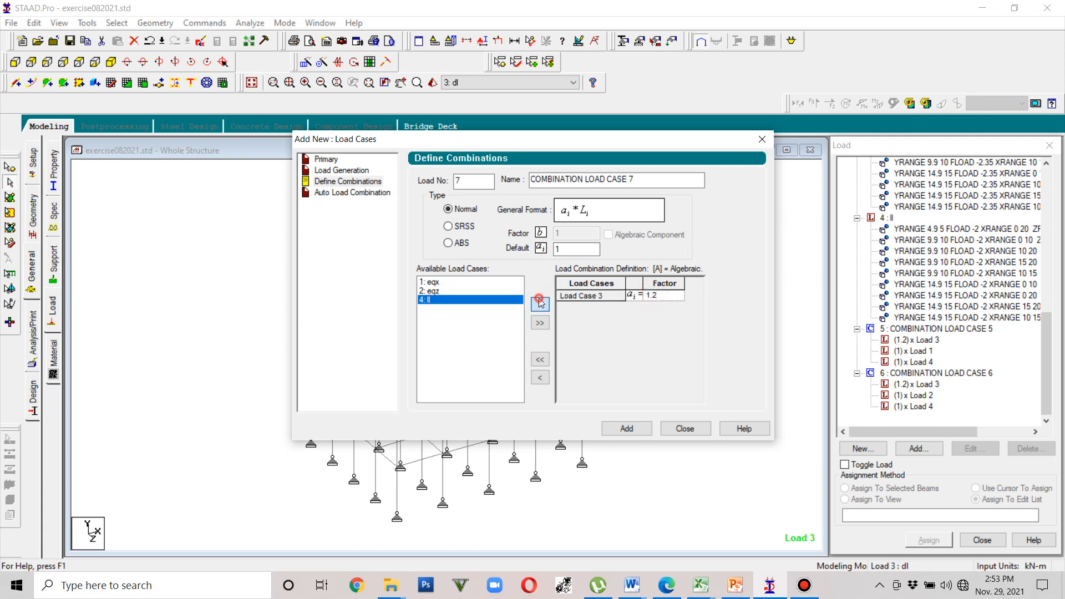
click(668, 305)
text(.6)
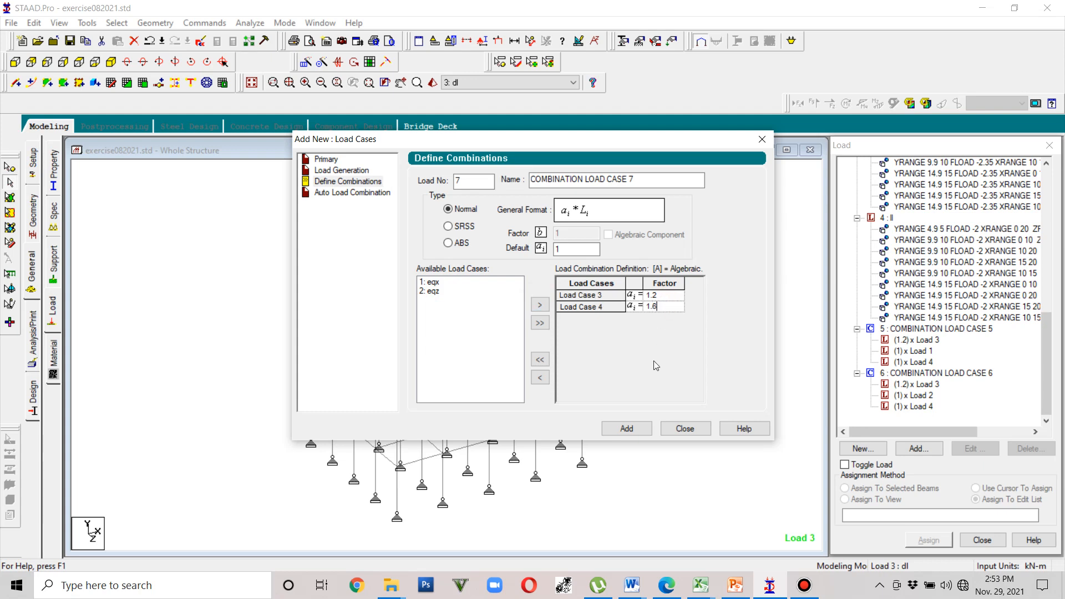
click(626, 428)
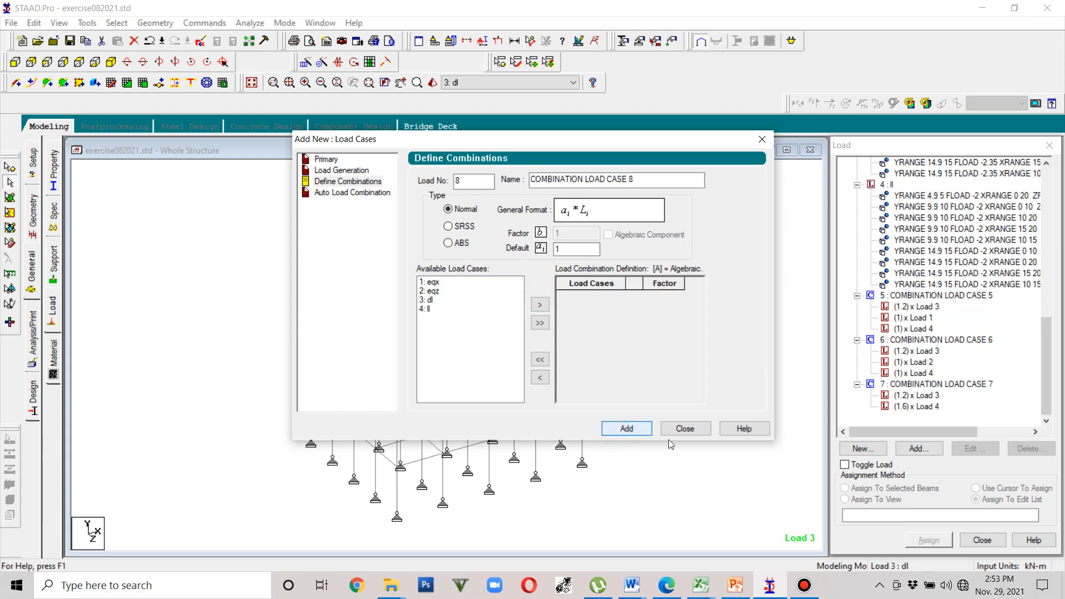
Step: Finish defining load combinations and assign the CONCRETE material to all members of the structure
click(685, 429)
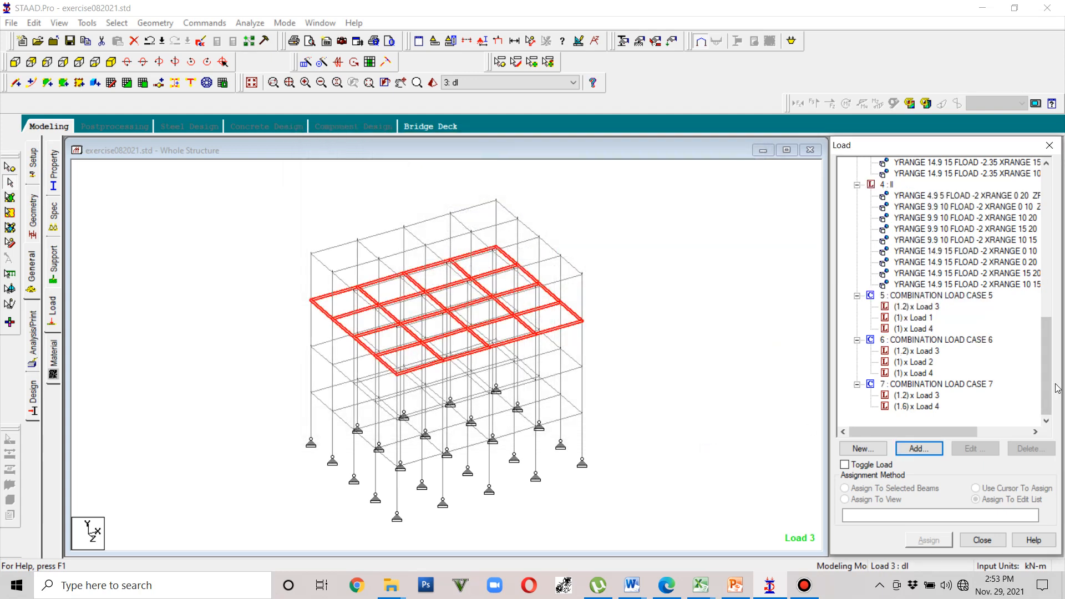
mouse_move(1051, 383)
mouse_down()
mouse_move(1049, 229)
mouse_move(1050, 390)
mouse_up()
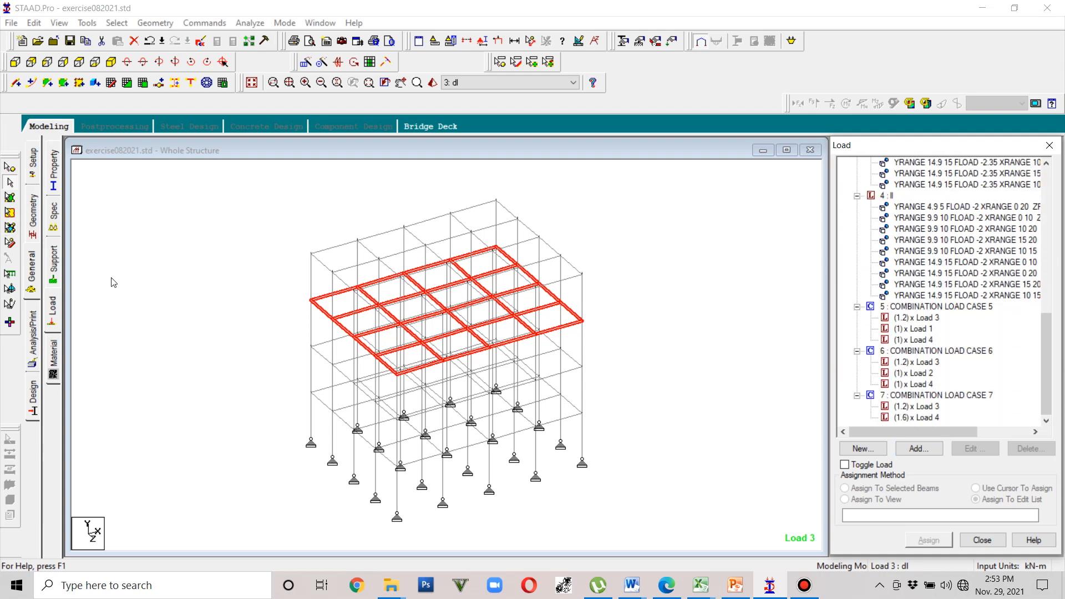
click(50, 349)
click(252, 171)
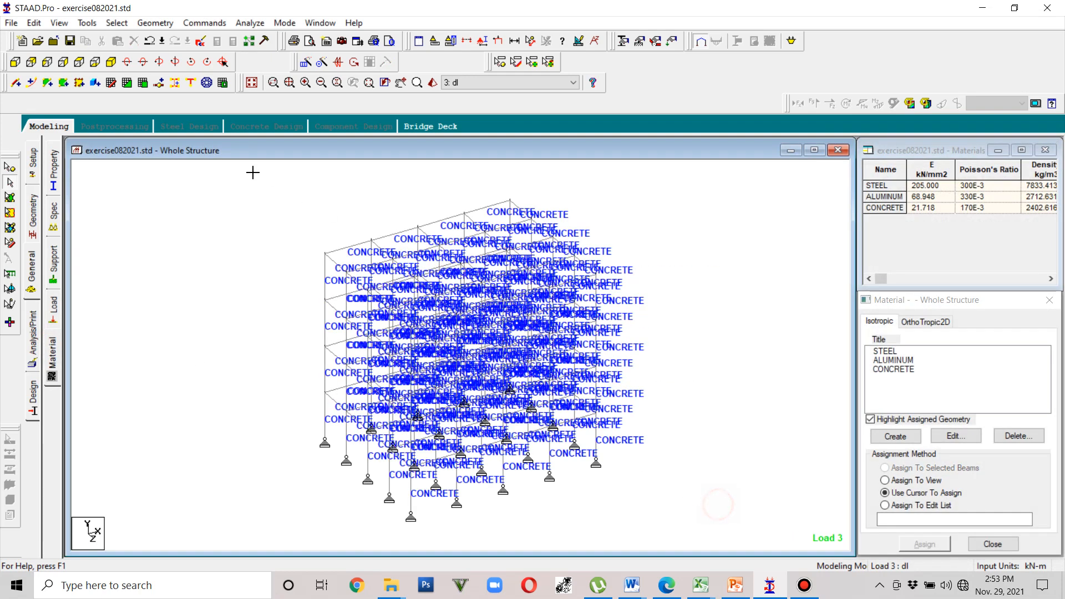
key(ctrl+a)
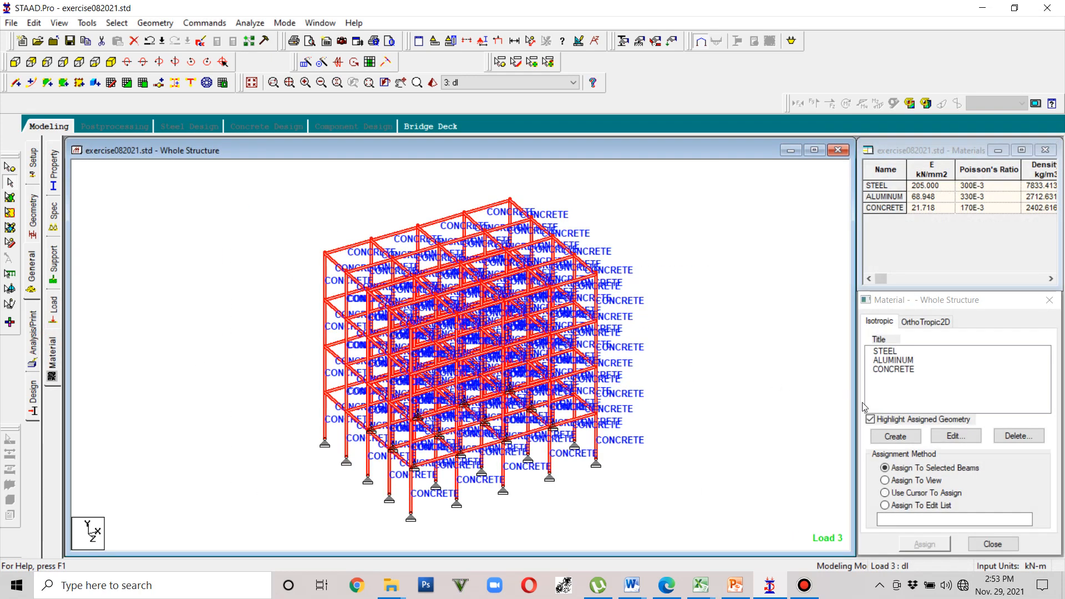
click(900, 369)
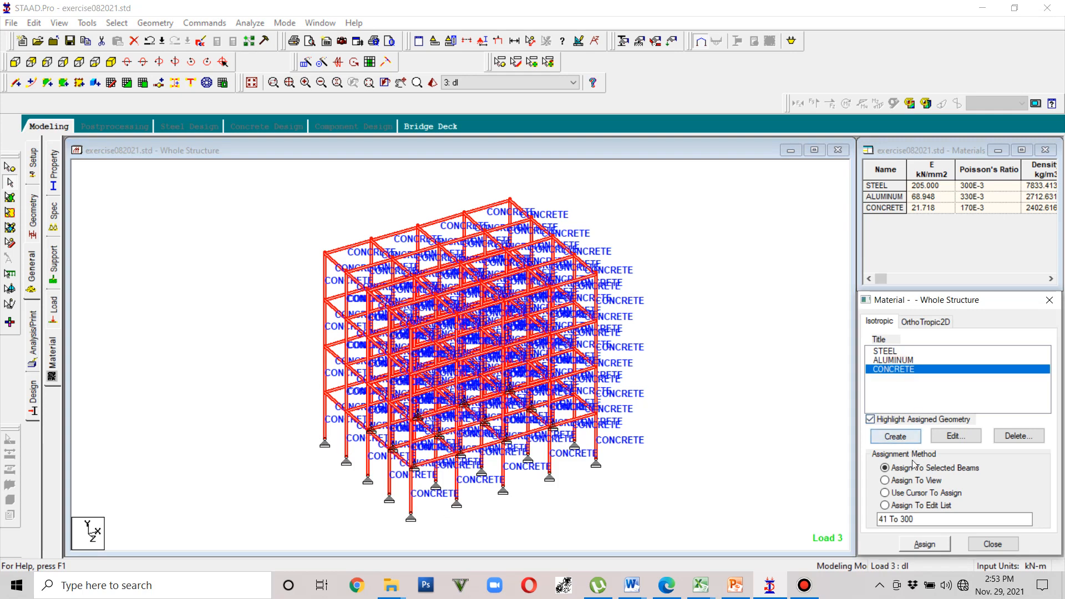
click(925, 544)
click(970, 461)
Step: Add a Perform Analysis command with the No Print option
click(32, 331)
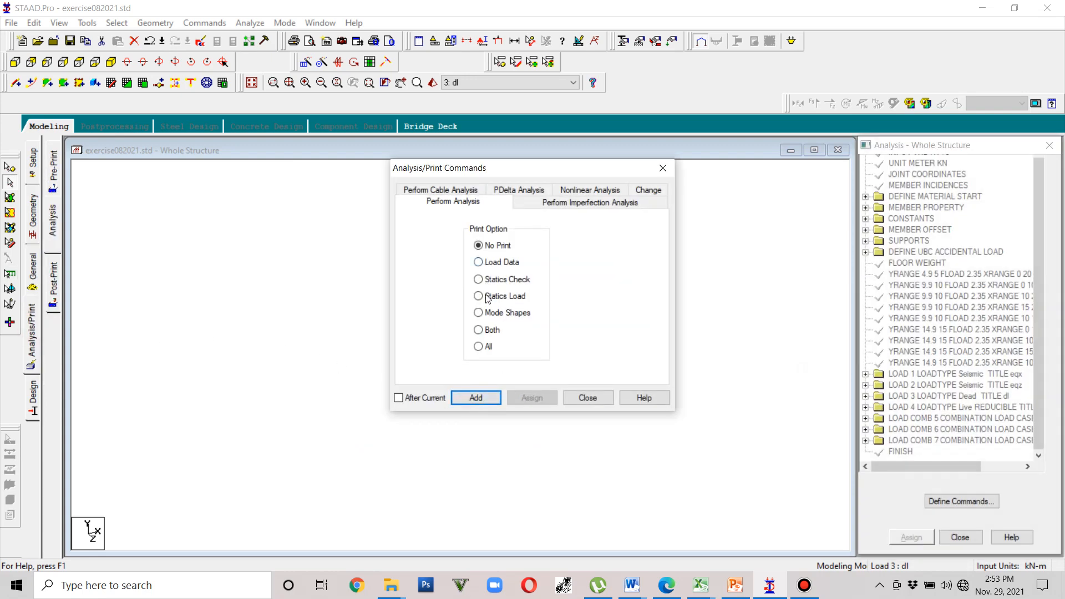
click(475, 398)
click(586, 399)
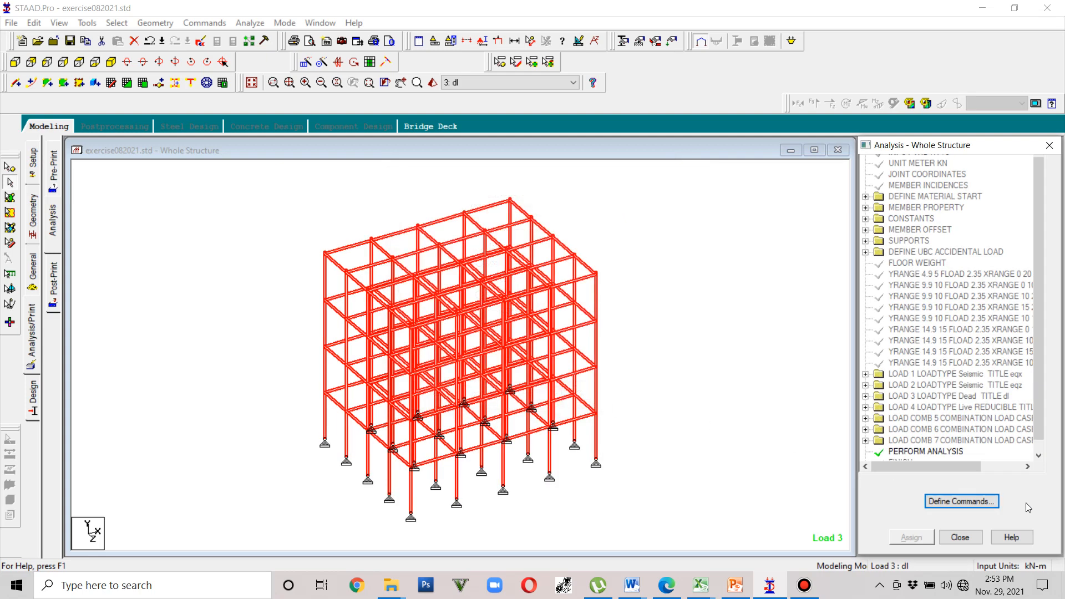
click(991, 506)
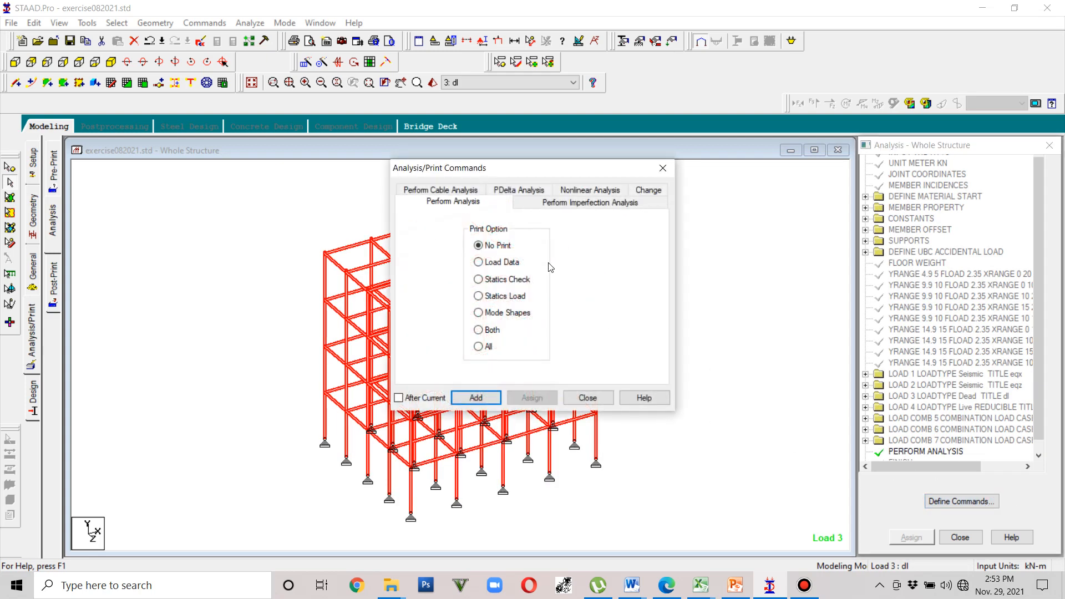
click(663, 168)
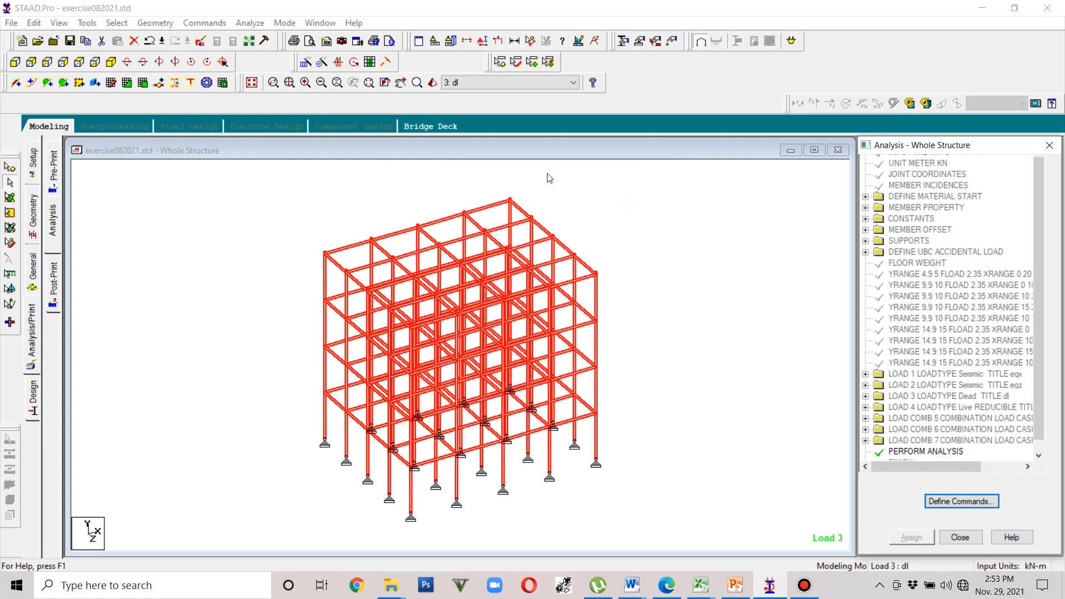
Step: Add a Problem Statistics command to the pre-analysis print commands
click(56, 173)
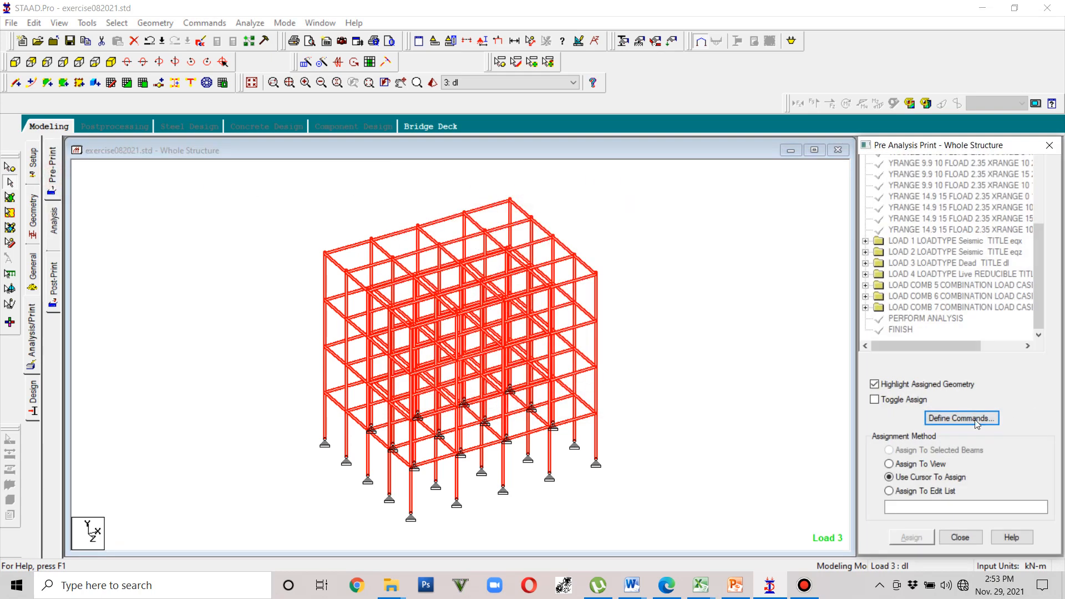
click(973, 419)
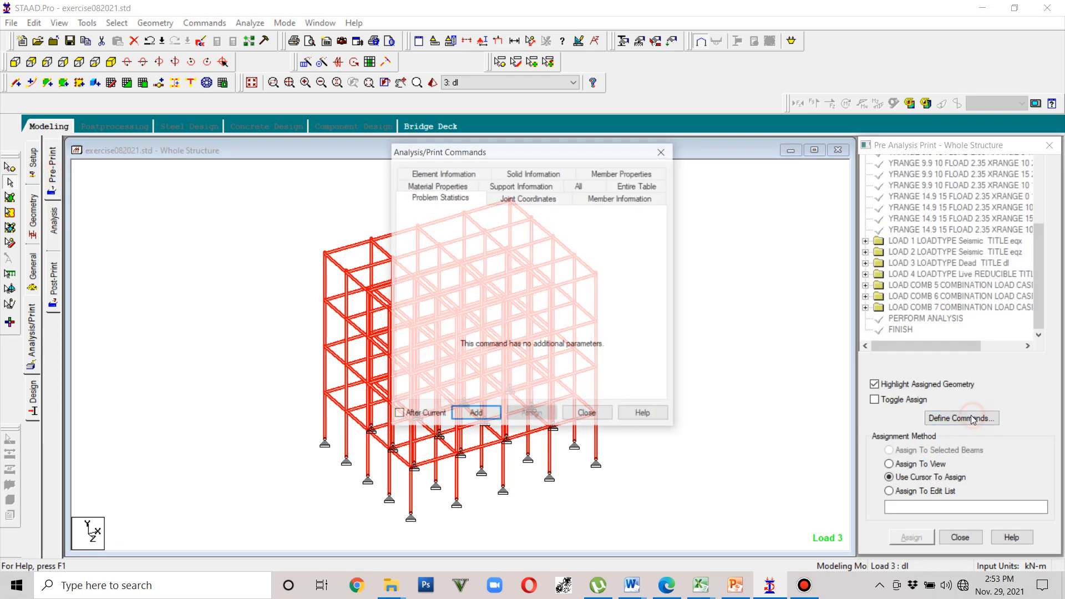
click(489, 418)
click(588, 415)
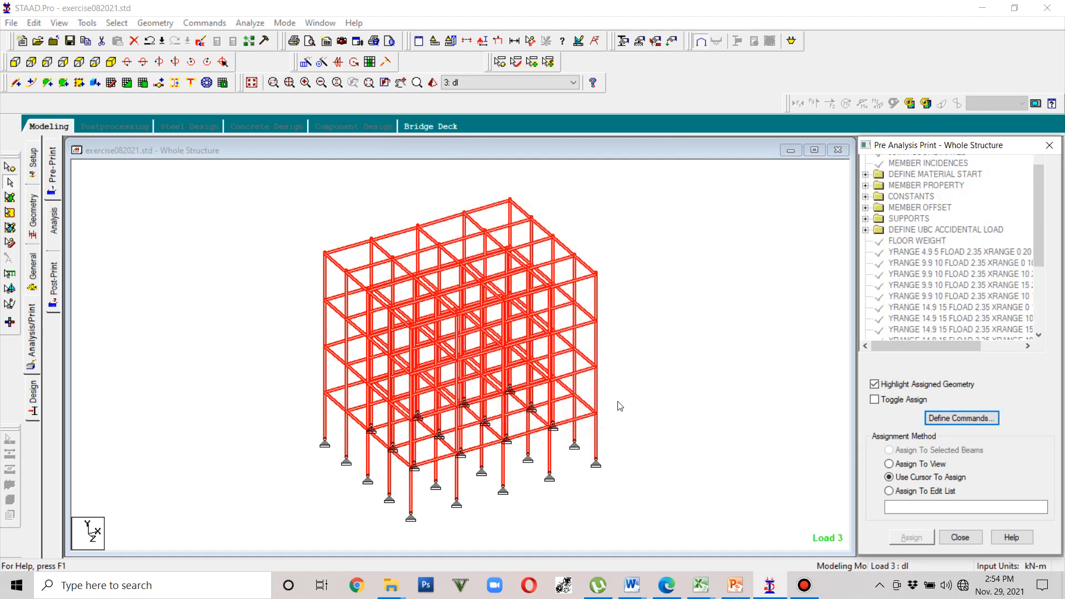
Step: Add a post-analysis load list containing all load cases and combinations 1 to 7
click(58, 288)
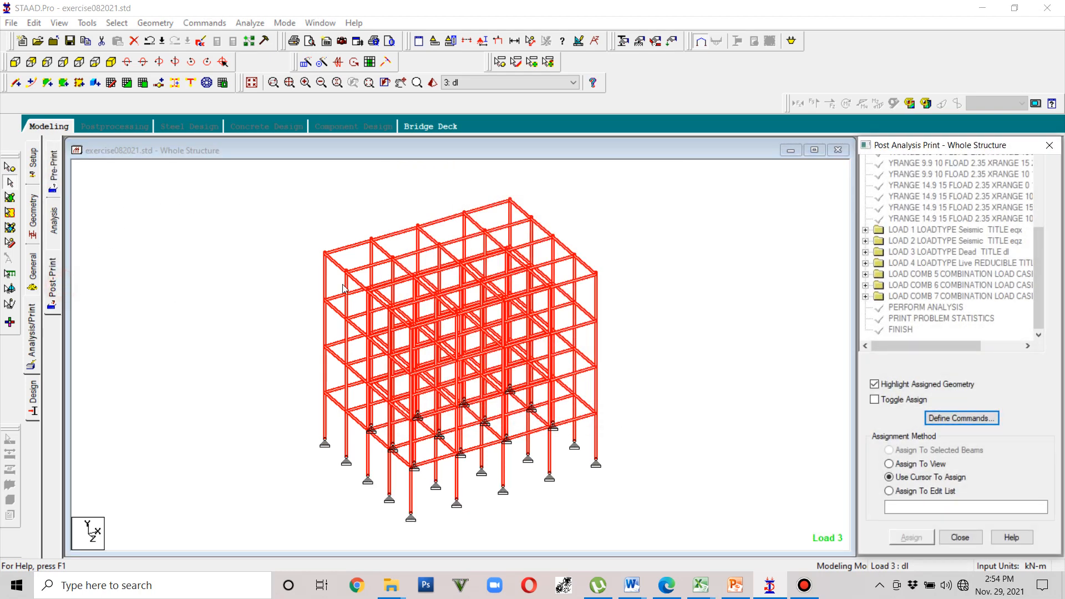
click(939, 419)
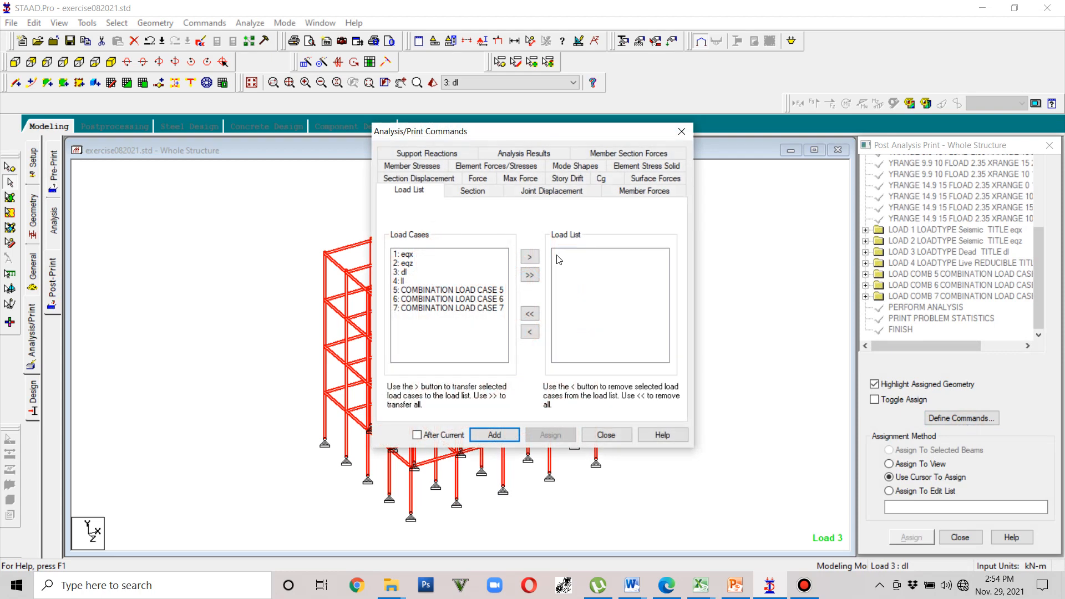
click(530, 275)
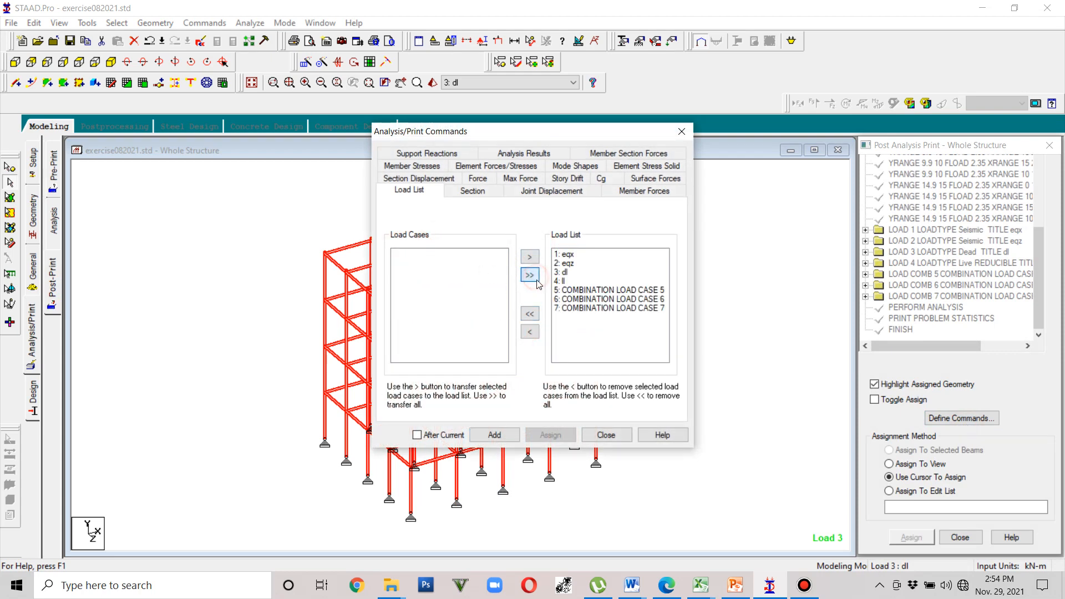
click(491, 436)
click(606, 435)
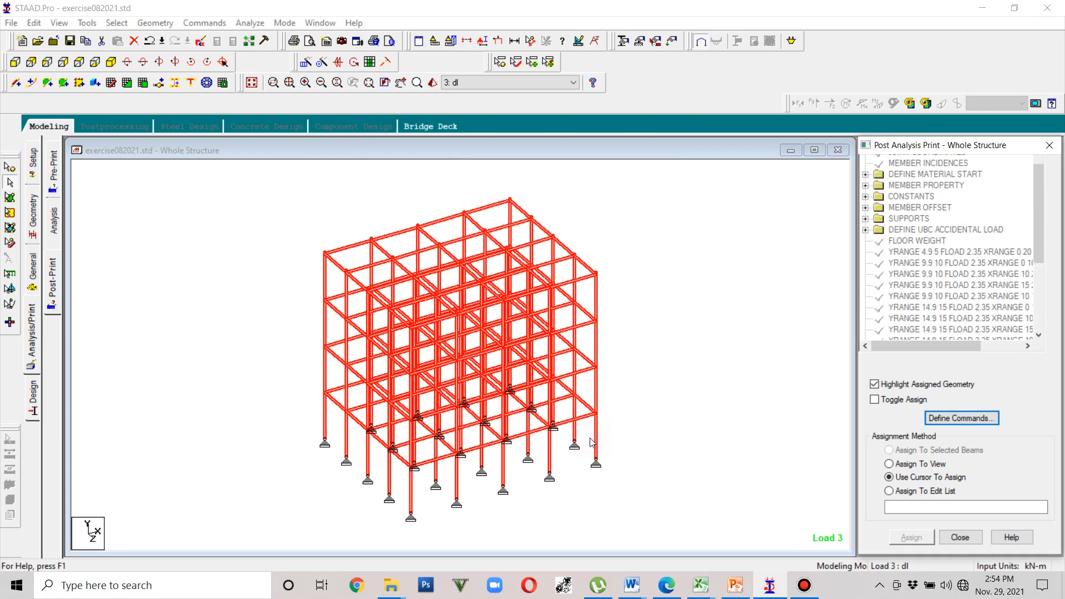
click(34, 394)
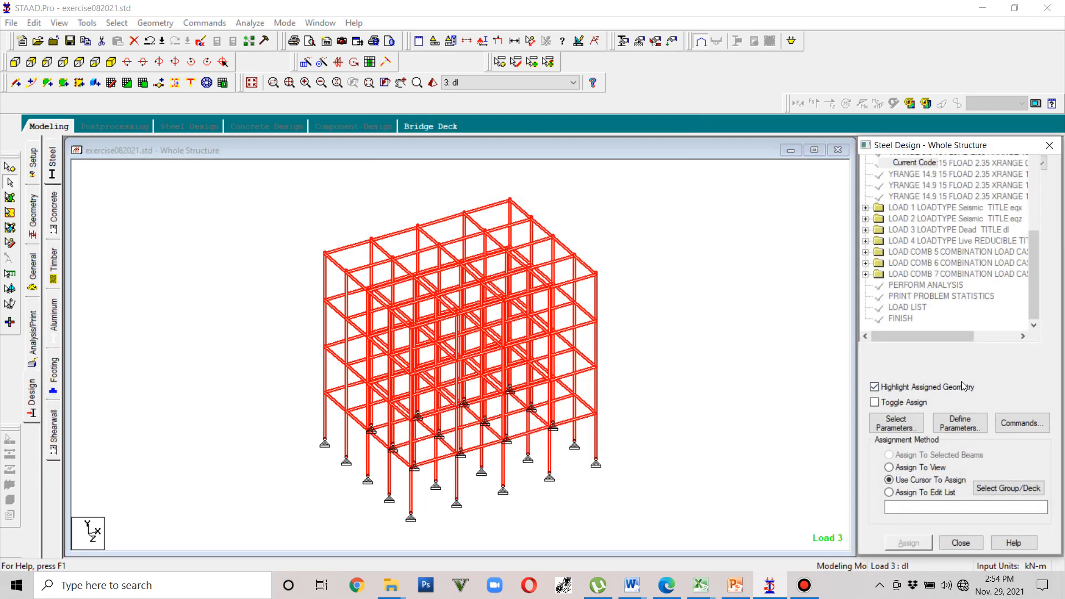
click(960, 425)
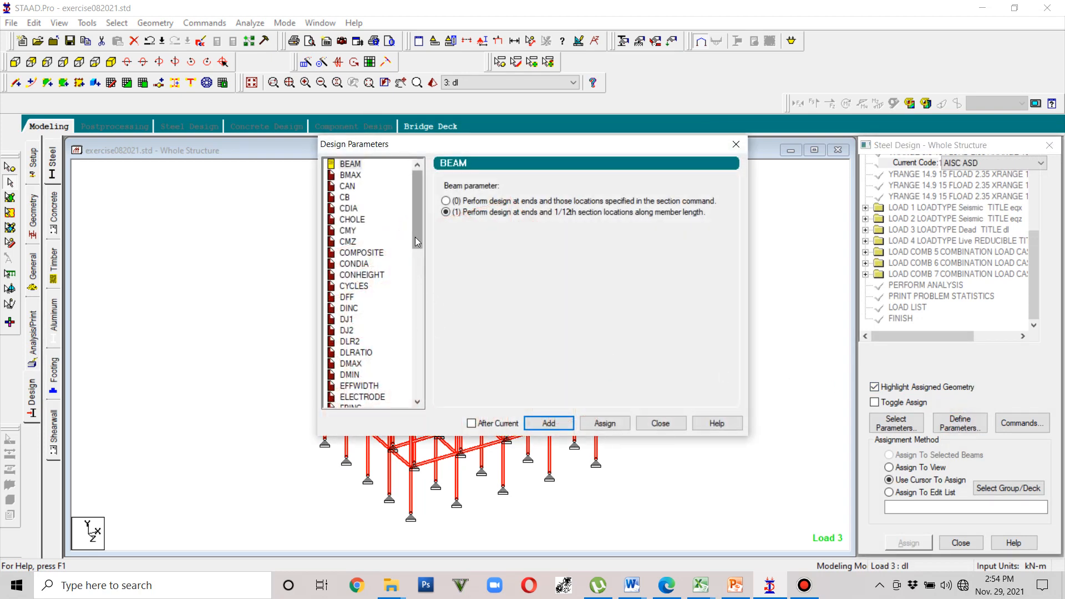
drag(417, 242, 417, 259)
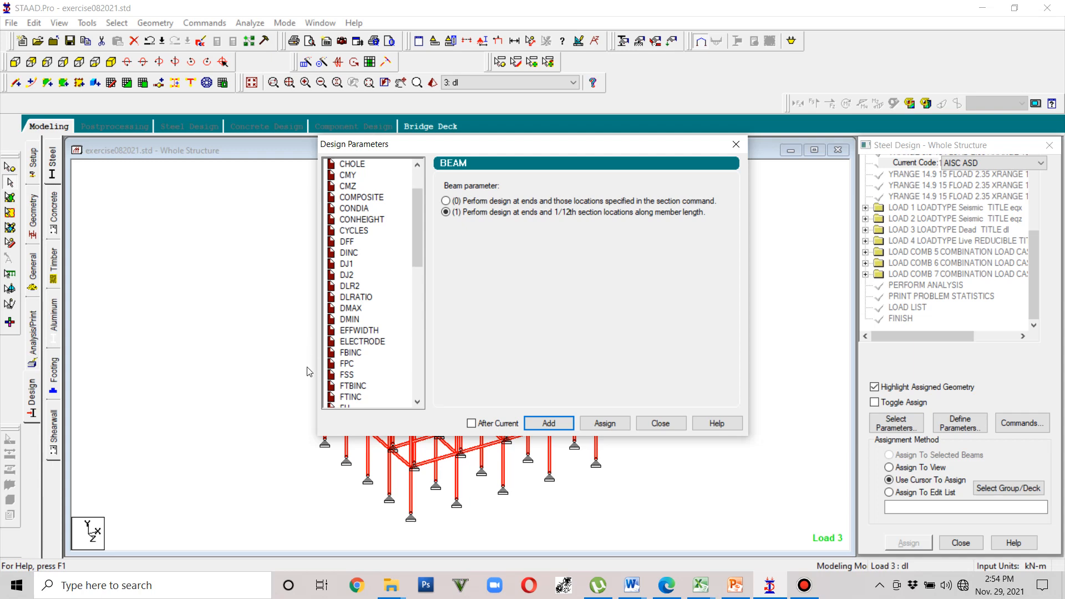
drag(411, 254, 414, 224)
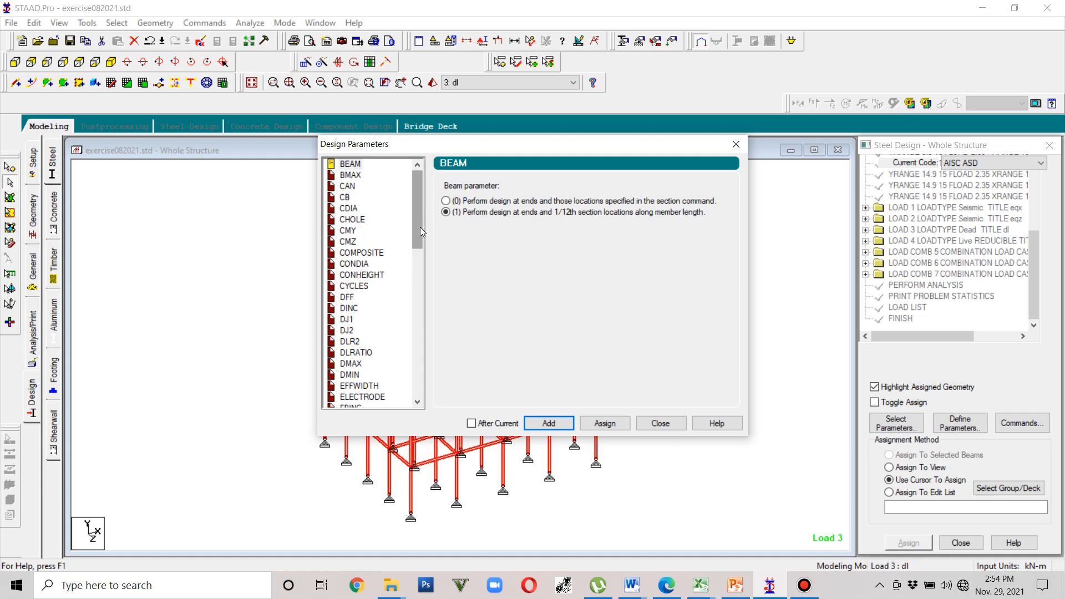
drag(421, 227, 418, 327)
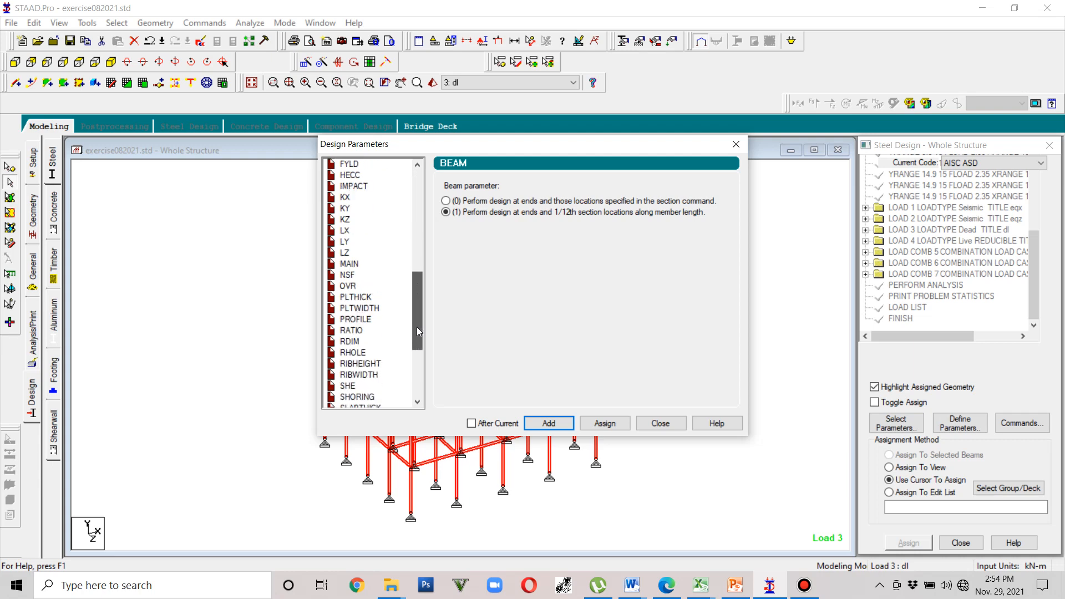
click(737, 145)
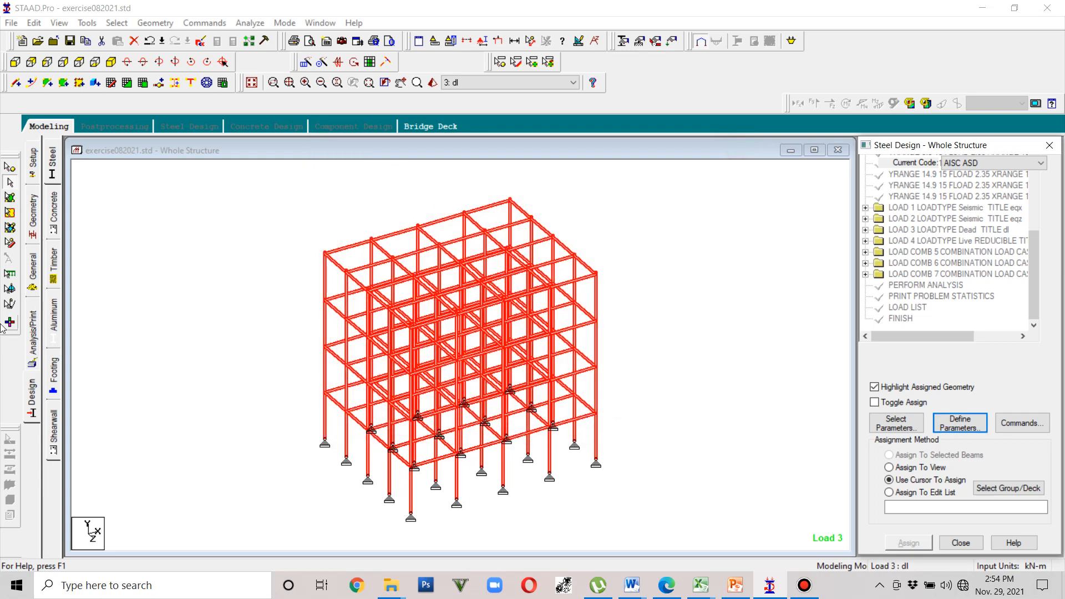
Step: Assign the ACI concrete design parameters CLB, CLS and CLT to the selected members, each with a clear cover of 0.0381 m
click(34, 391)
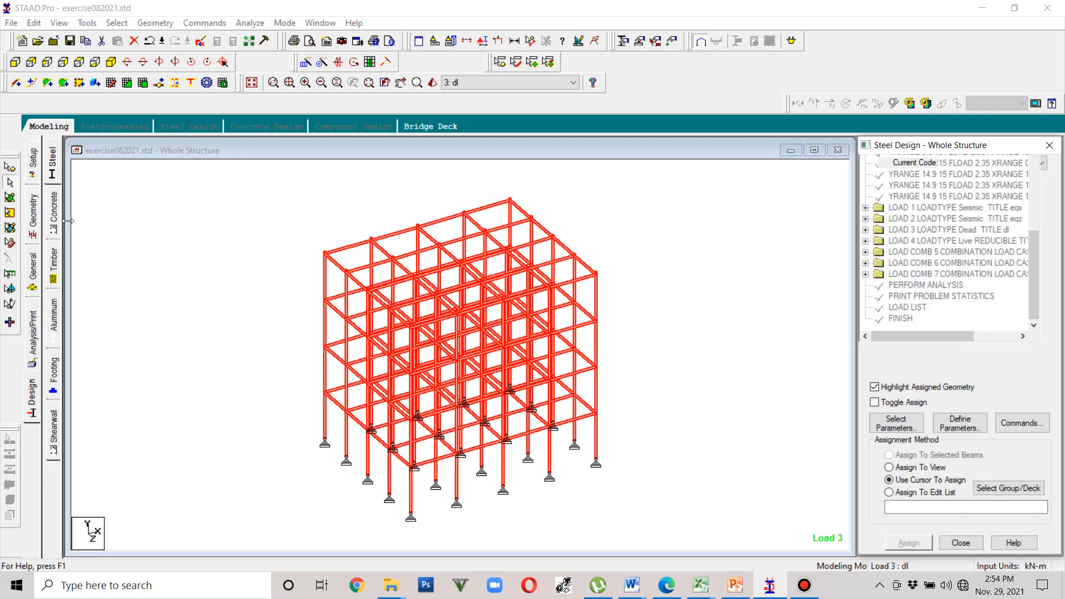
click(54, 224)
click(984, 421)
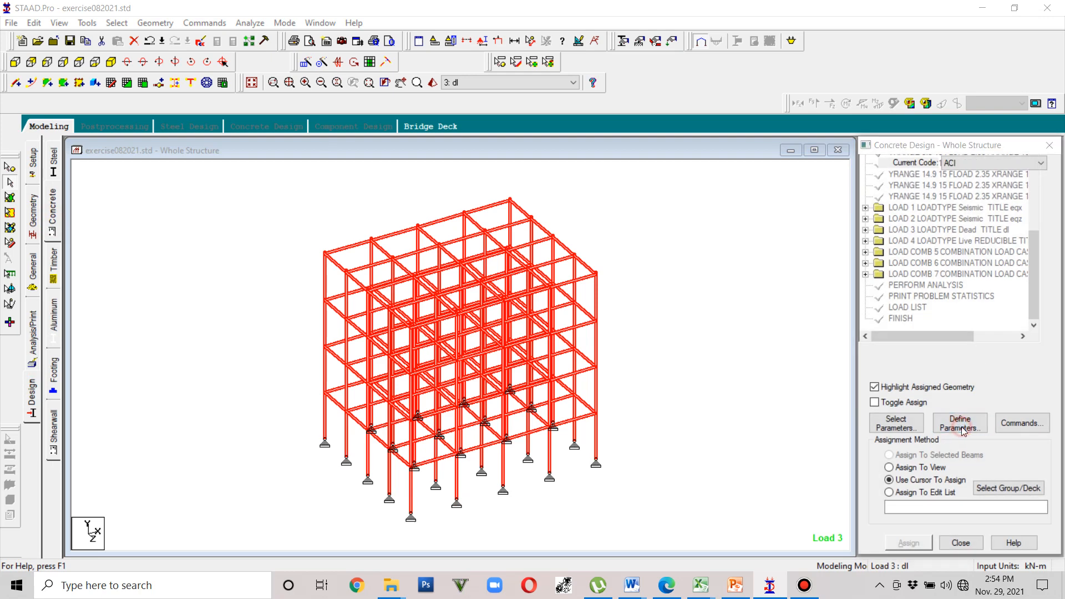
click(348, 182)
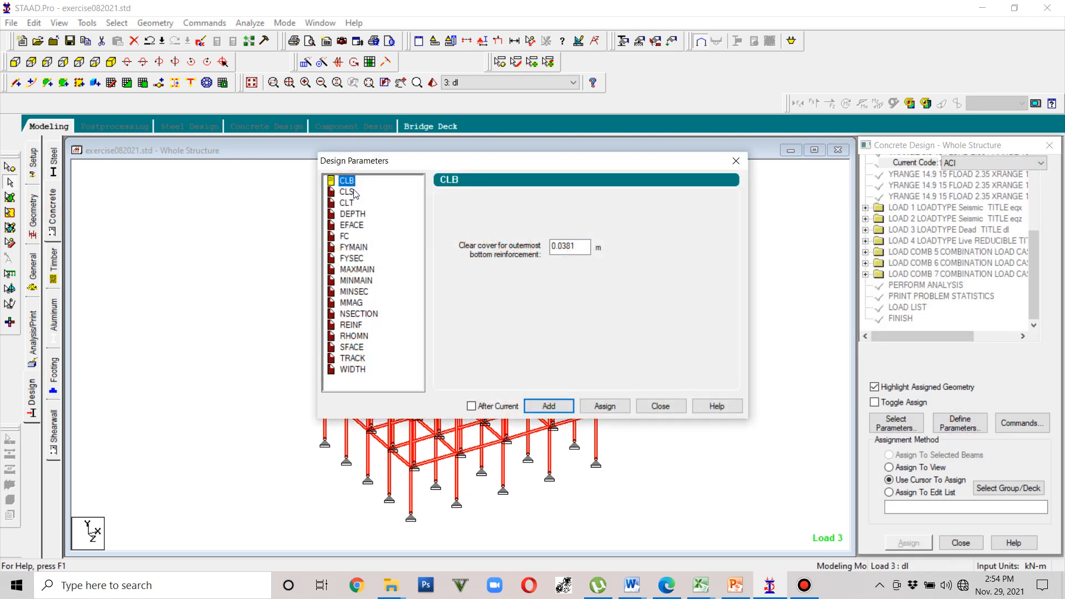
click(609, 409)
click(346, 193)
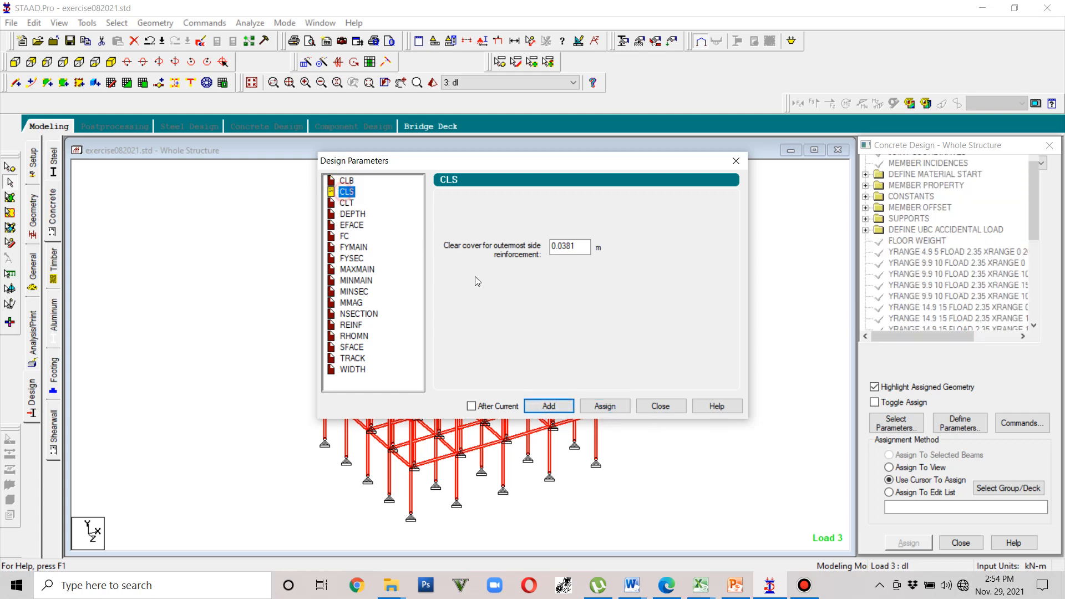
click(598, 408)
click(347, 203)
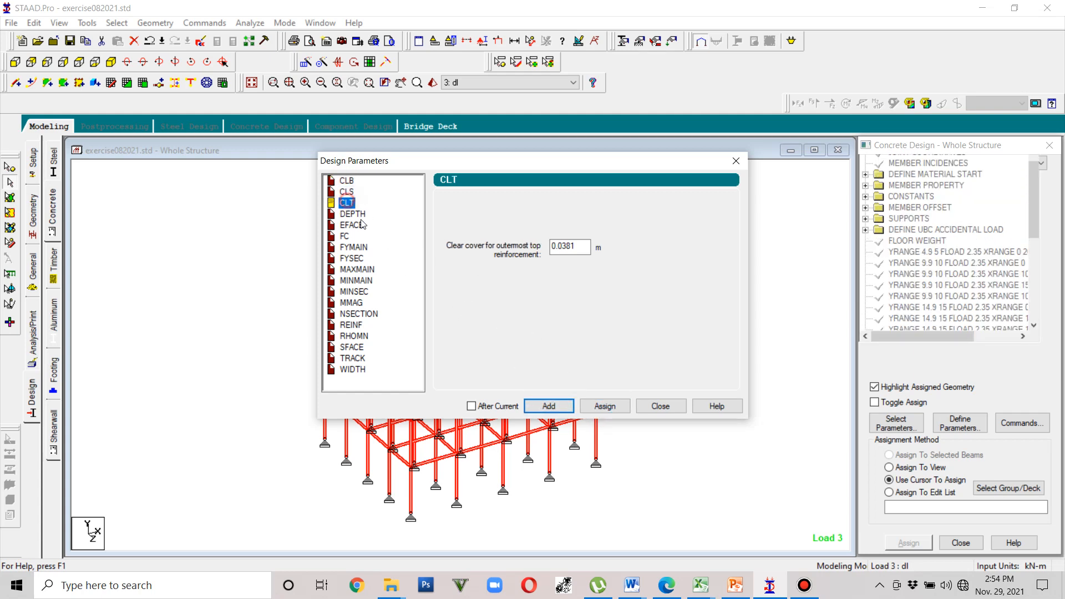
click(604, 414)
Step: Assign the FC parameter to the selected members with a concrete compressive strength of 20700 kN/m2
click(344, 236)
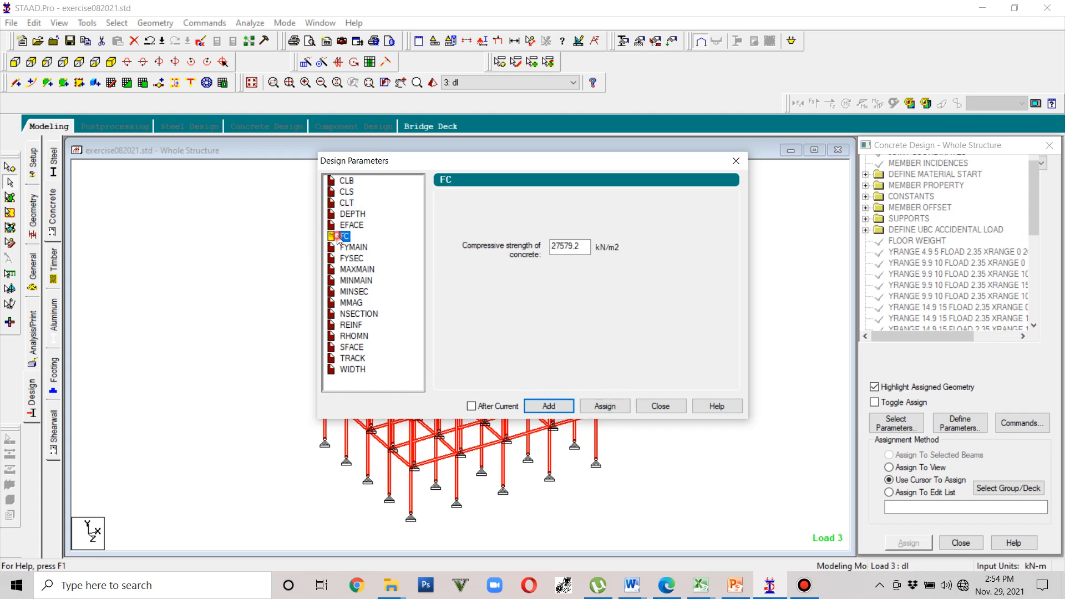
drag(589, 244, 537, 249)
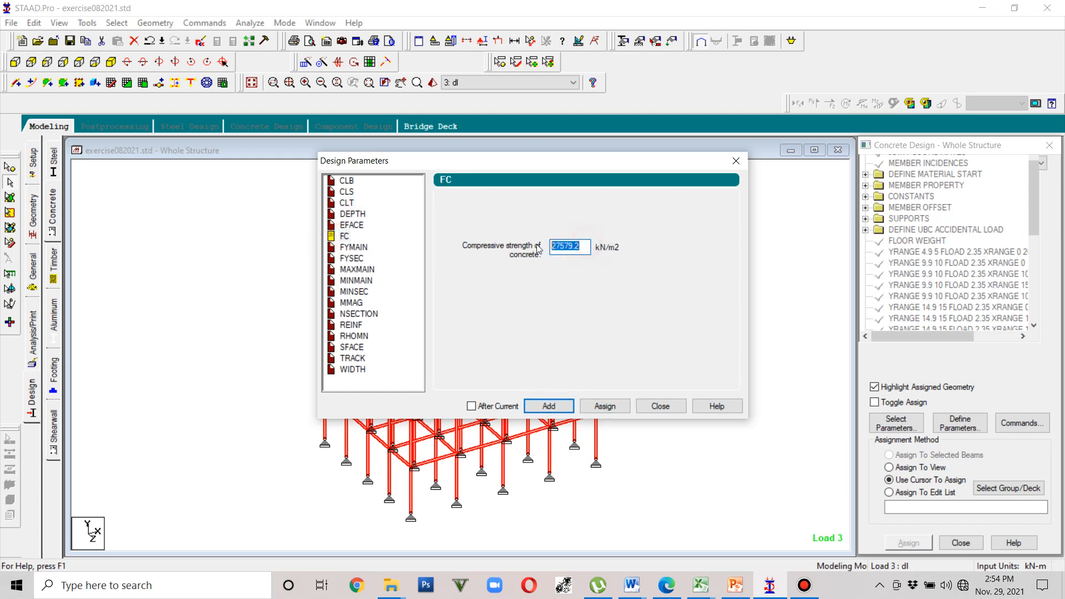
text(20700)
click(549, 406)
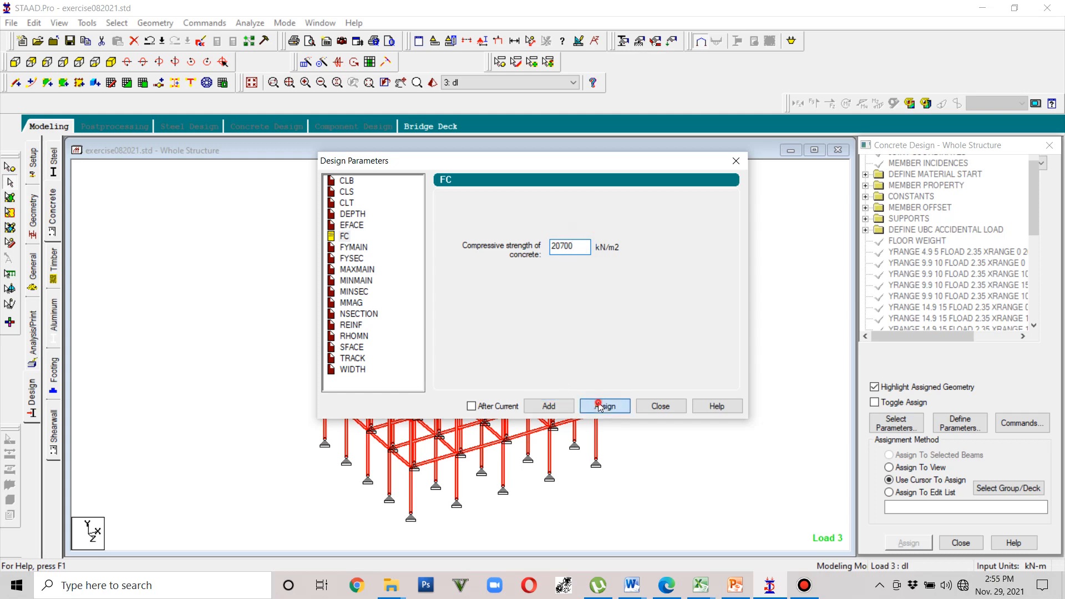
click(605, 406)
Step: Assign FYMAIN at 413688 kN/m2 and FYSEC at 276000 kN/m2 as the main and secondary steel yield strengths
click(355, 248)
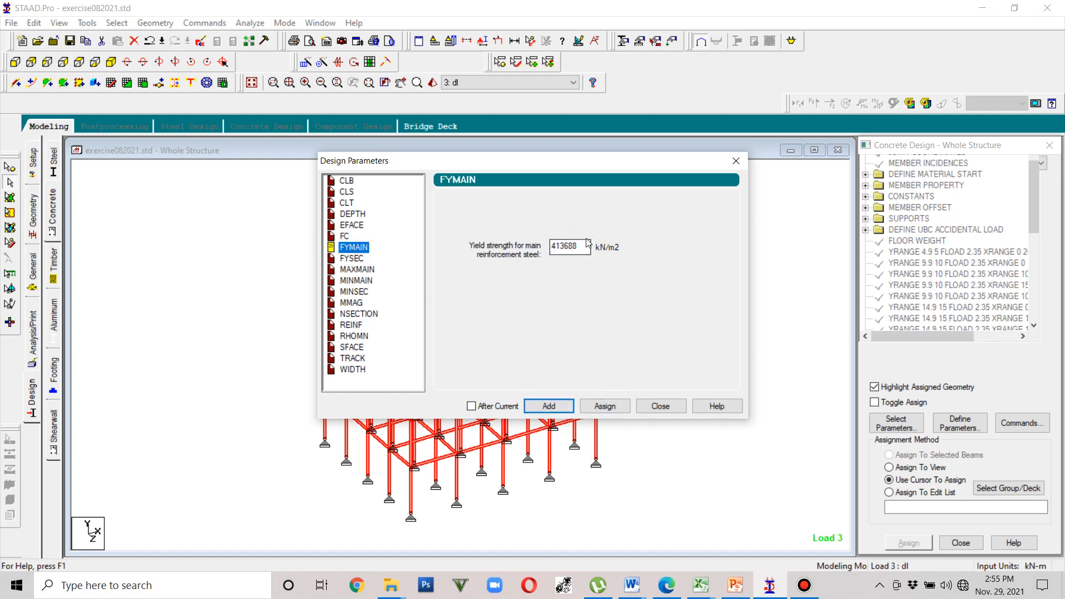
click(600, 407)
click(352, 258)
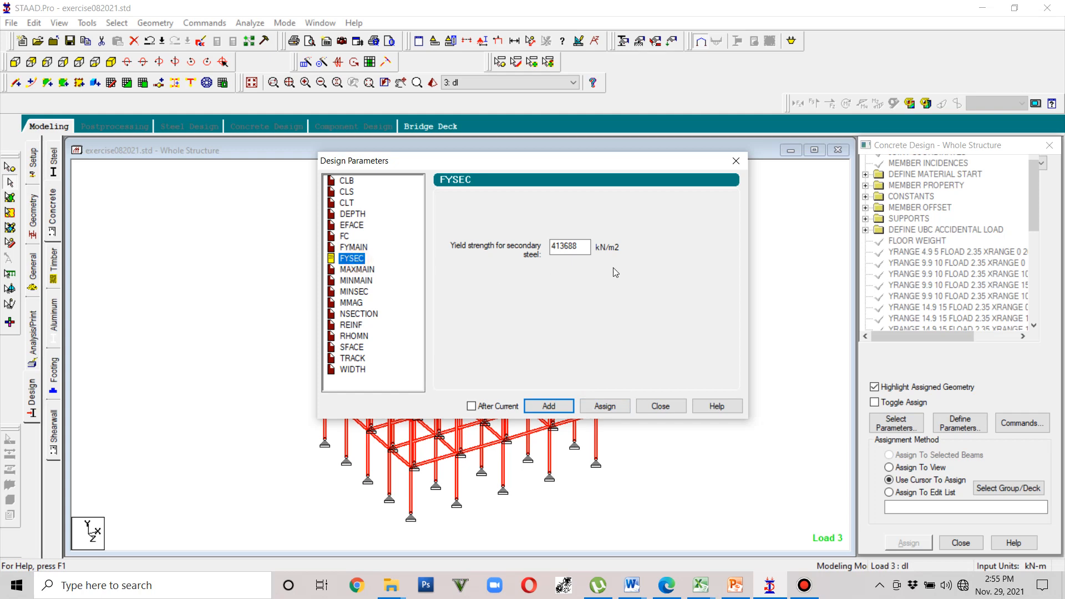
double_click(581, 247)
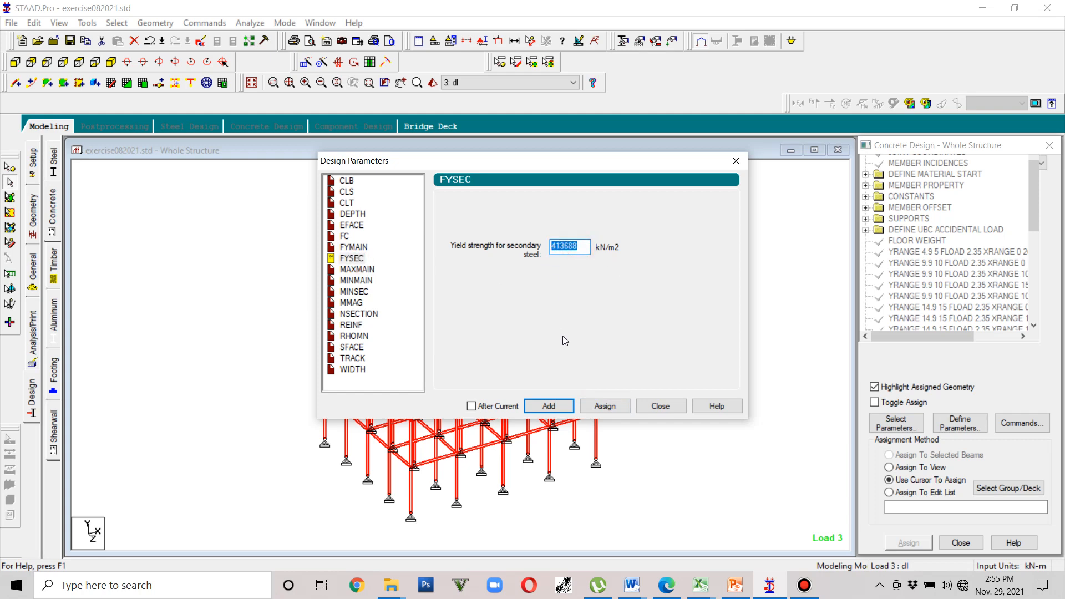
text(376000)
drag(591, 246, 535, 242)
text(276000)
click(604, 407)
Step: Assign MAXMAIN and MINMAIN to the selected members, with maximum and minimum main reinforcement bar sizes both set to 20
click(349, 269)
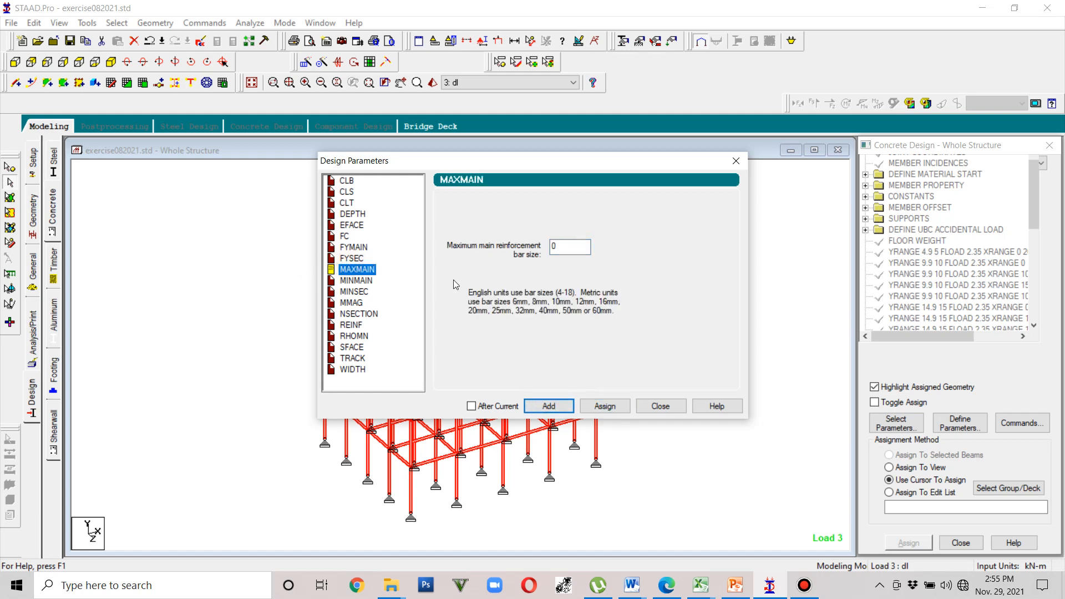
click(569, 245)
double_click(550, 247)
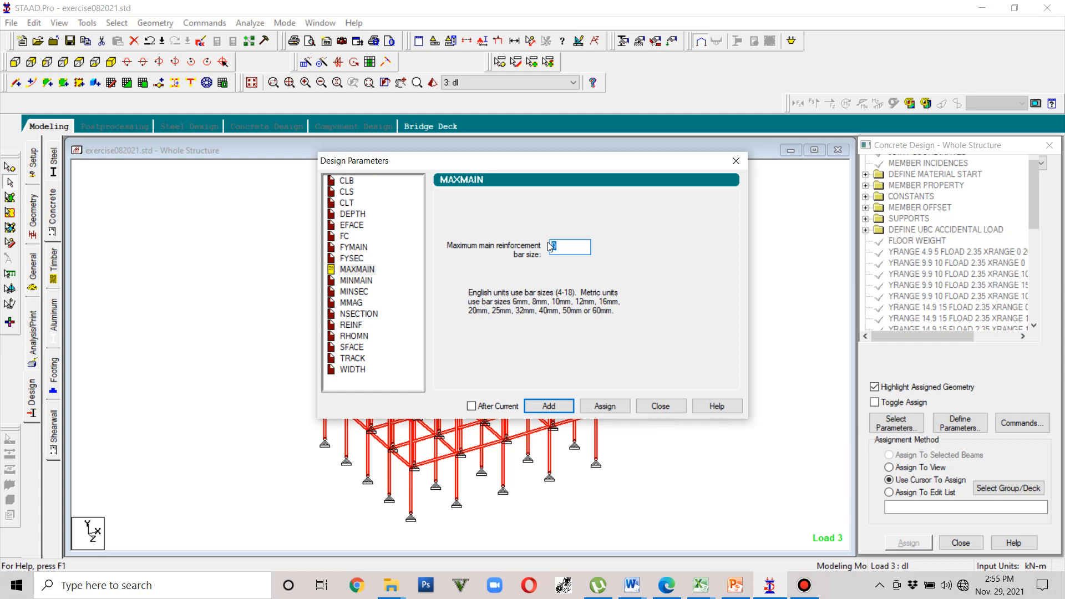
click(603, 406)
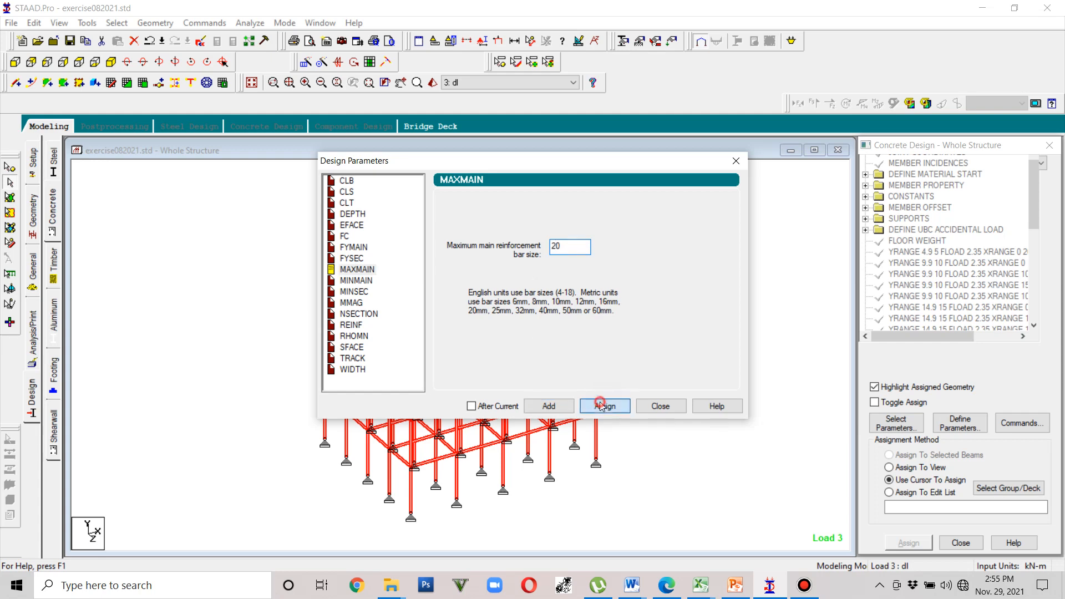
click(358, 281)
double_click(572, 246)
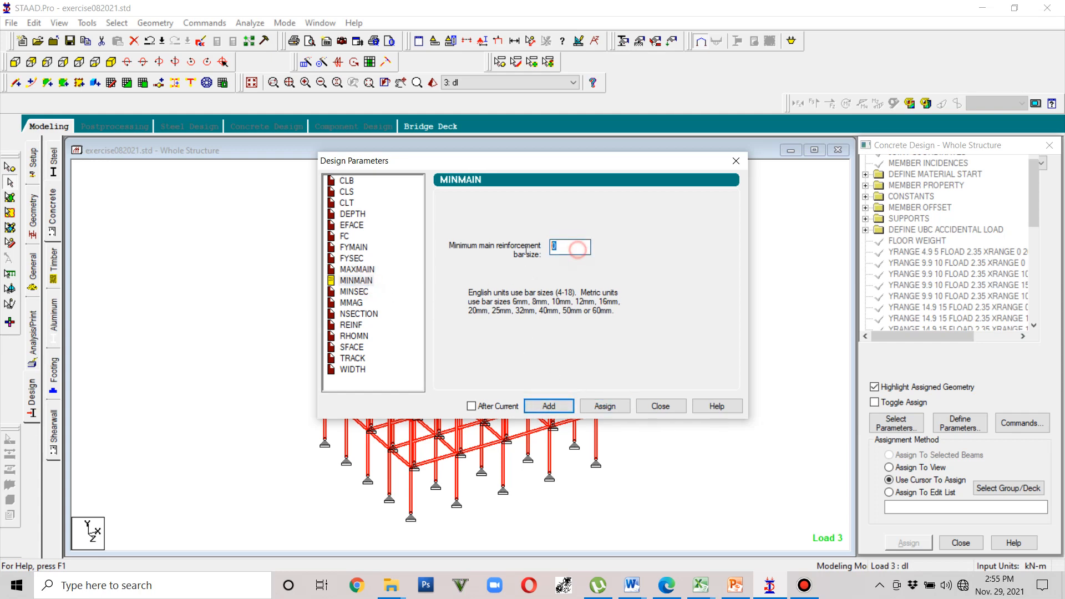
text(20)
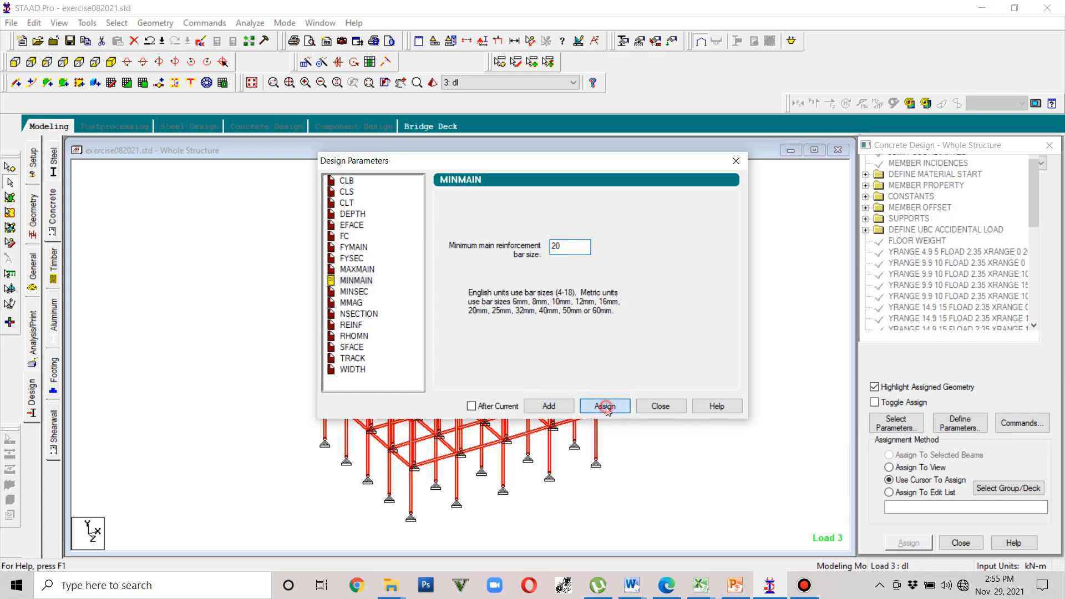
Step: Assign the TRACK parameter with option 2 to the selected members and finish defining the design parameters
click(355, 358)
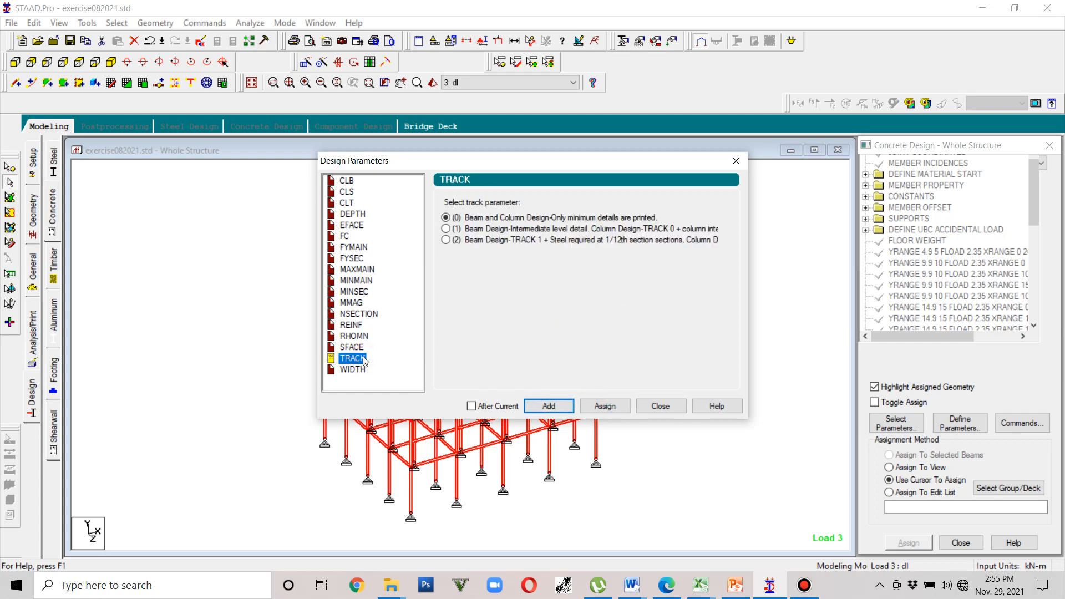
click(446, 240)
click(598, 404)
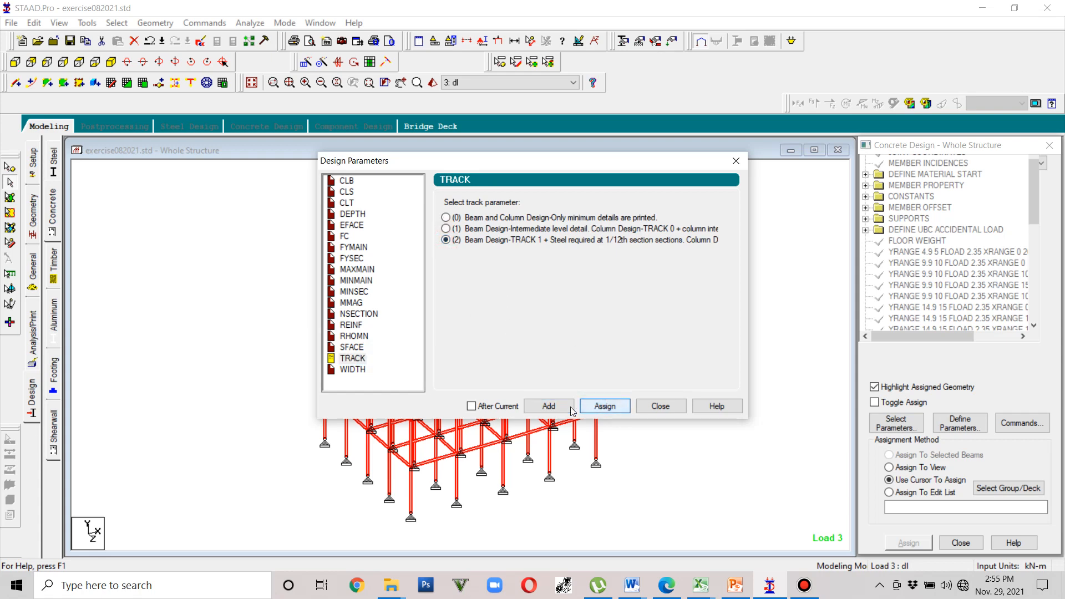
click(660, 406)
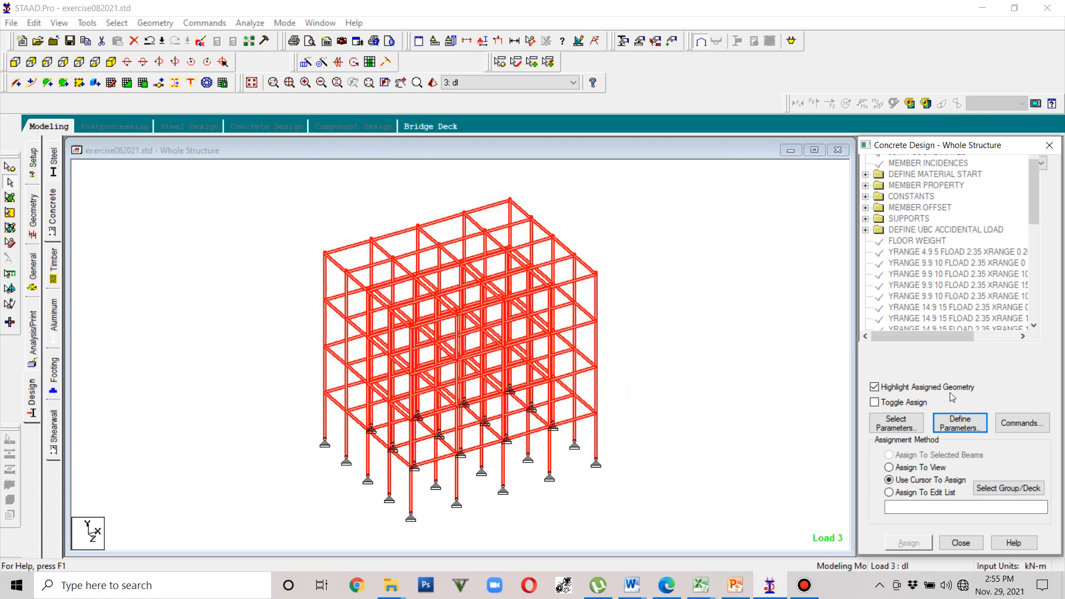
Step: Add the DESIGN BEAM, DESIGN COLUMN and TAKE OFF commands to the concrete design
click(1022, 423)
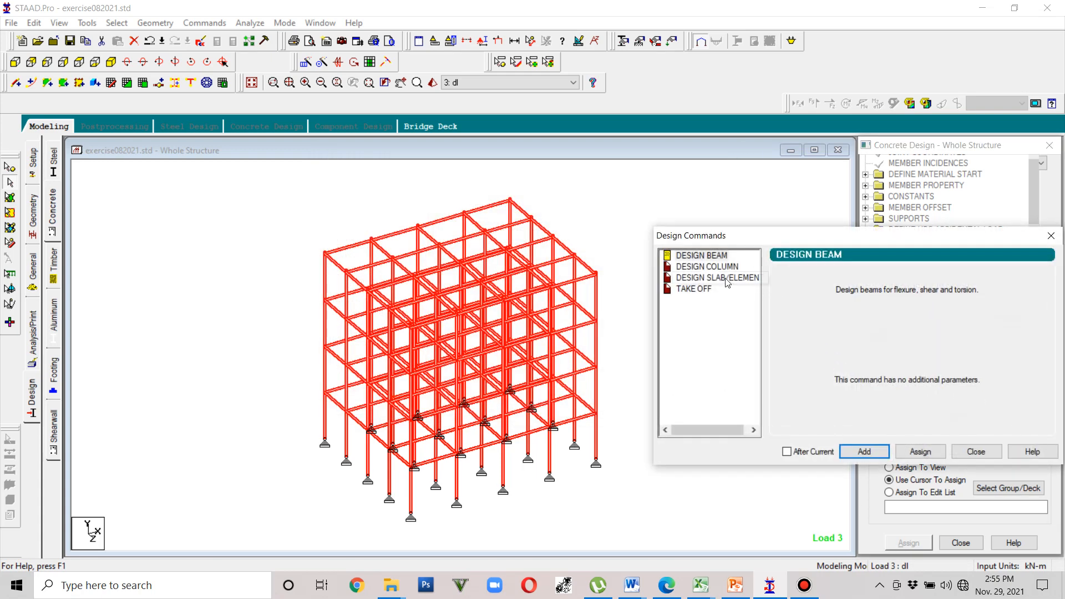
click(703, 256)
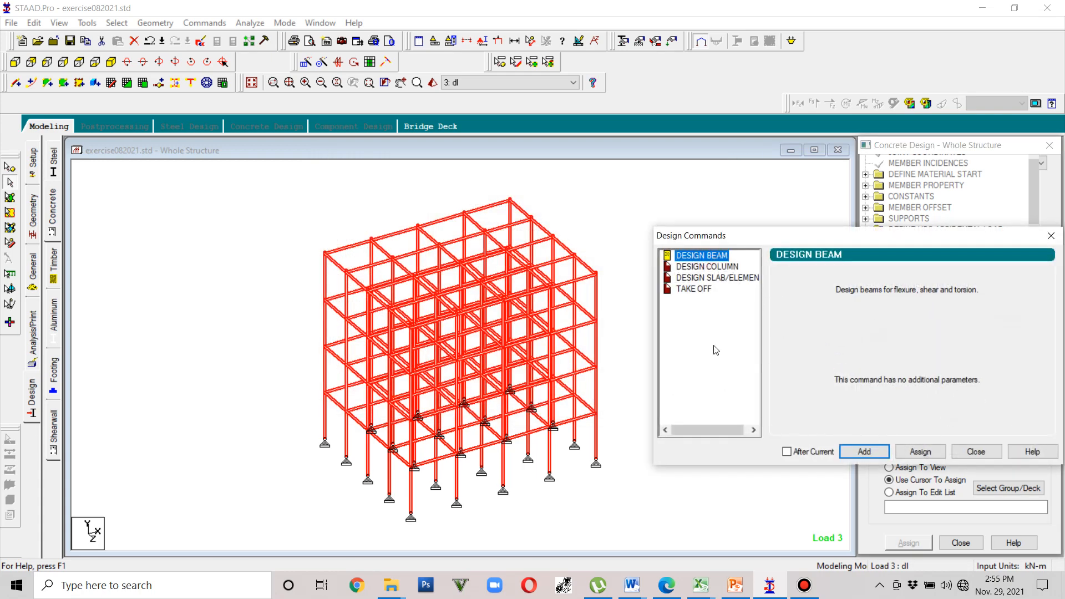
click(865, 452)
click(725, 267)
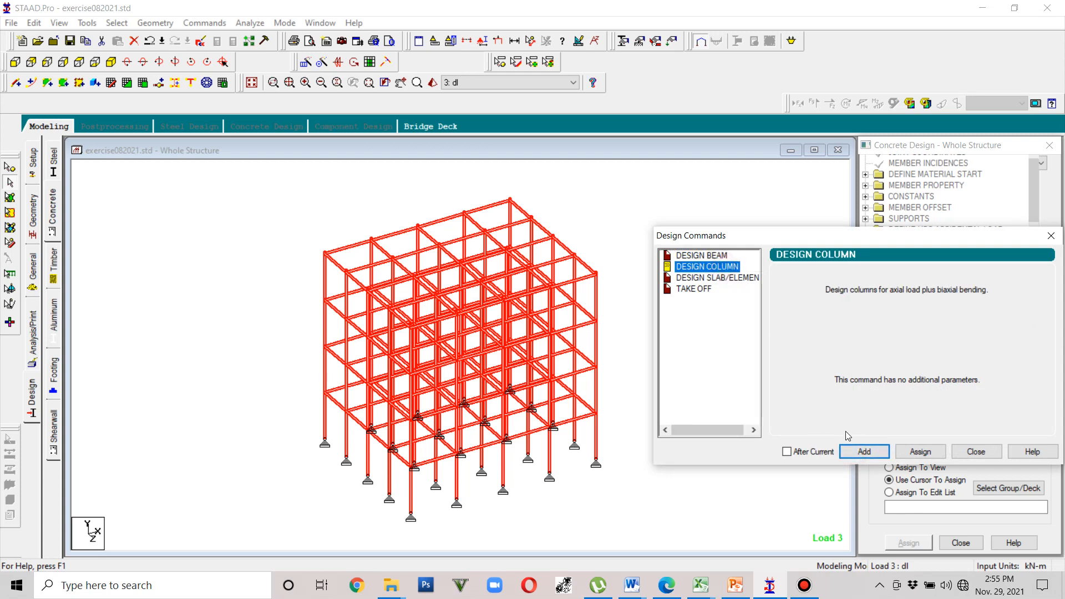
click(865, 452)
click(706, 289)
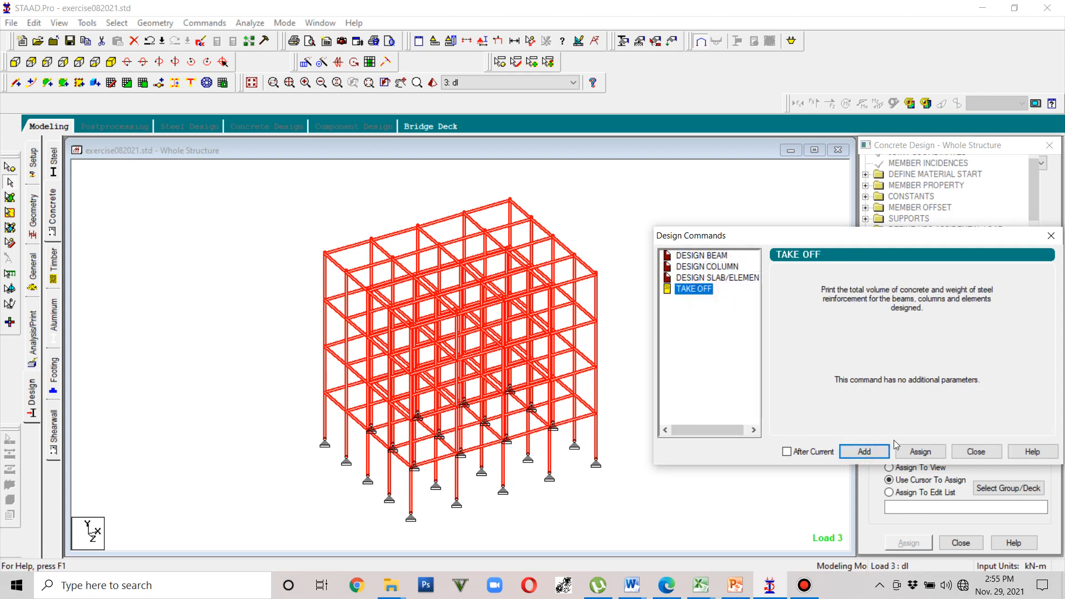
click(920, 452)
click(966, 452)
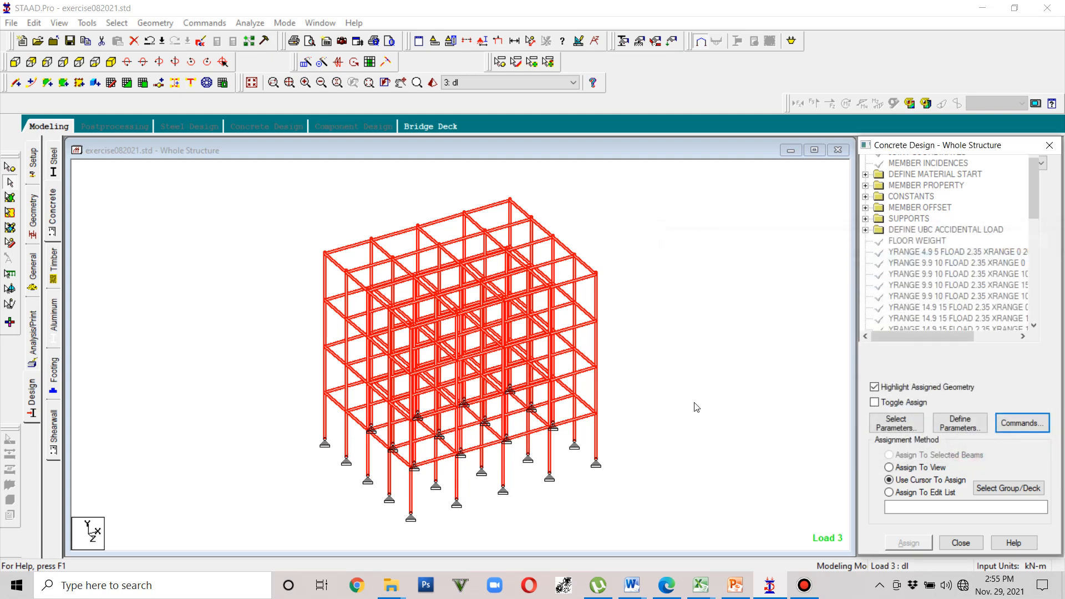
Step: Assign the DESIGN BEAM command to the beams of all four floor levels, selected in the front view
click(924, 274)
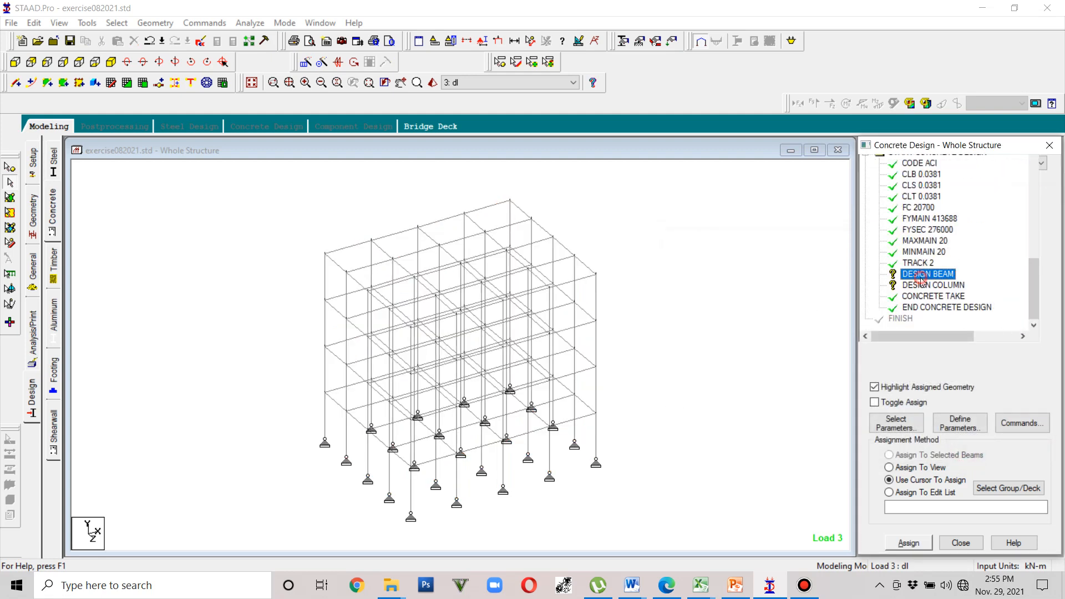
click(15, 62)
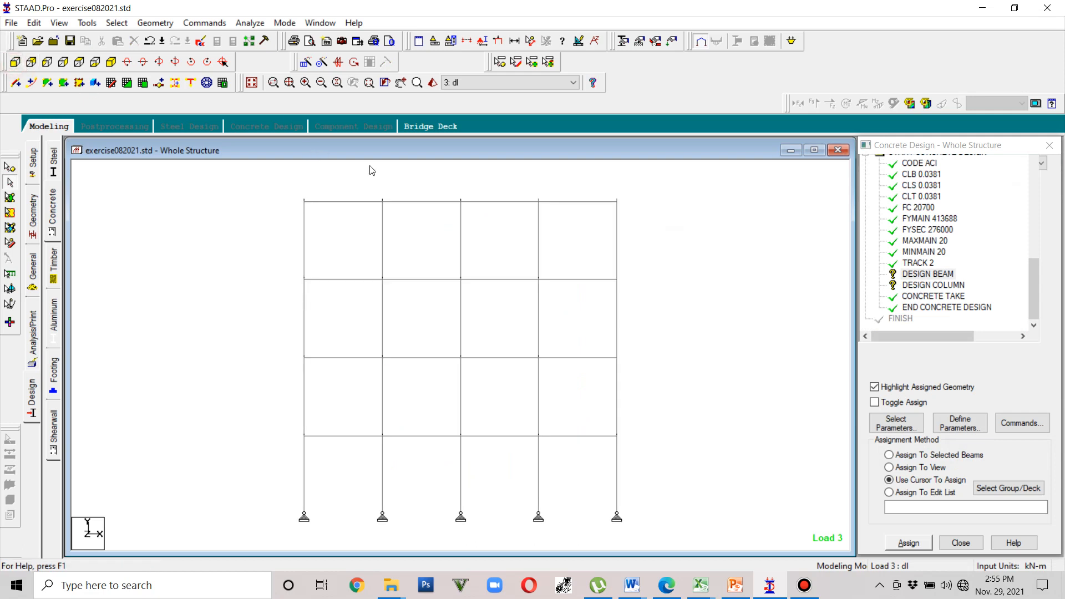
click(925, 275)
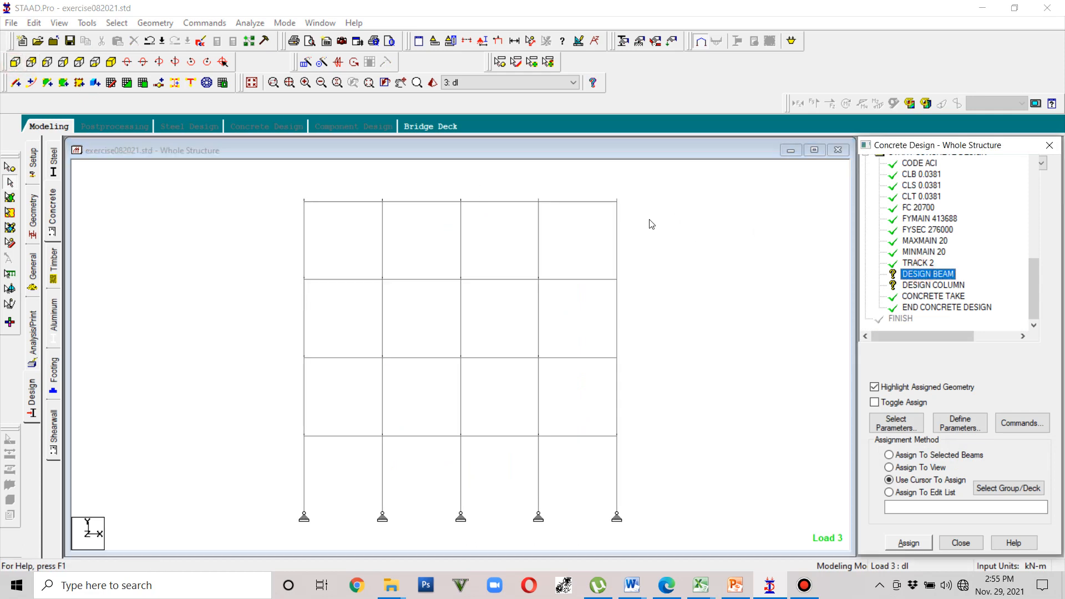
drag(648, 214, 245, 166)
ctrl+drag(659, 287, 261, 259)
ctrl+drag(643, 369, 209, 333)
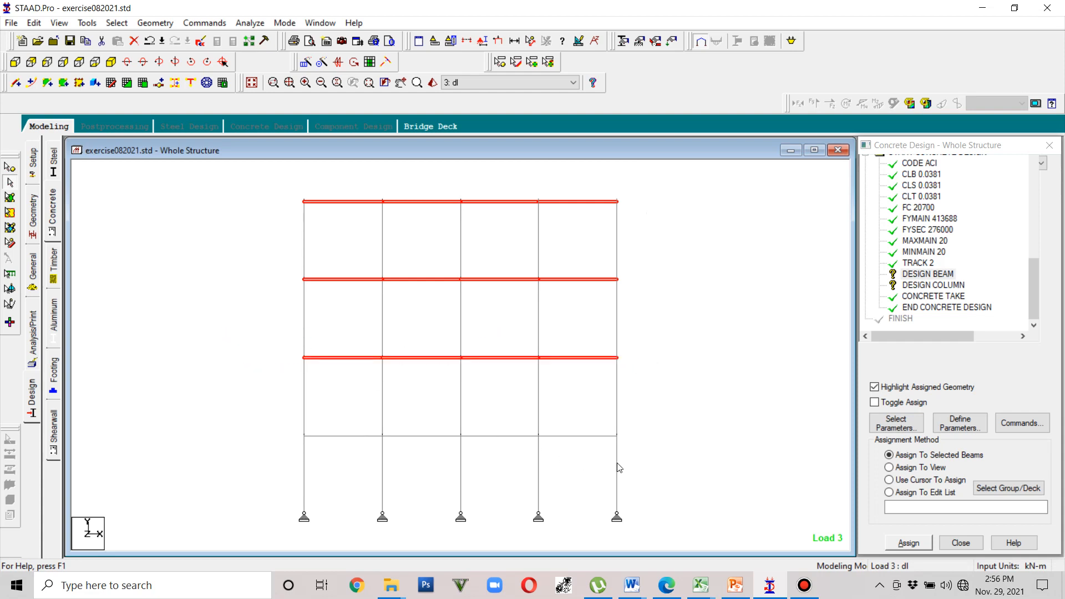
ctrl+drag(655, 452, 262, 423)
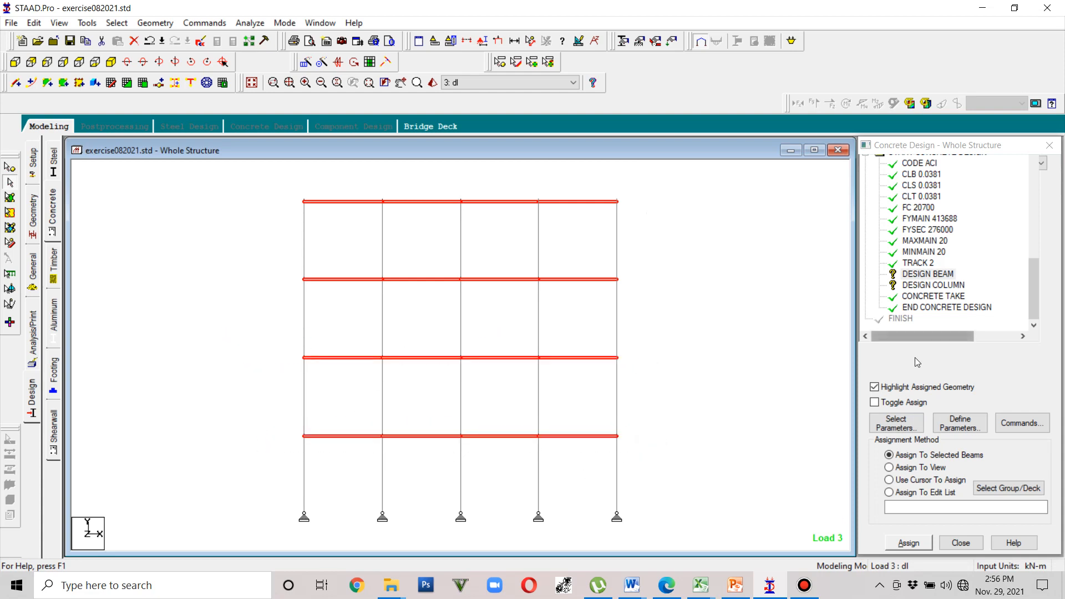
click(907, 543)
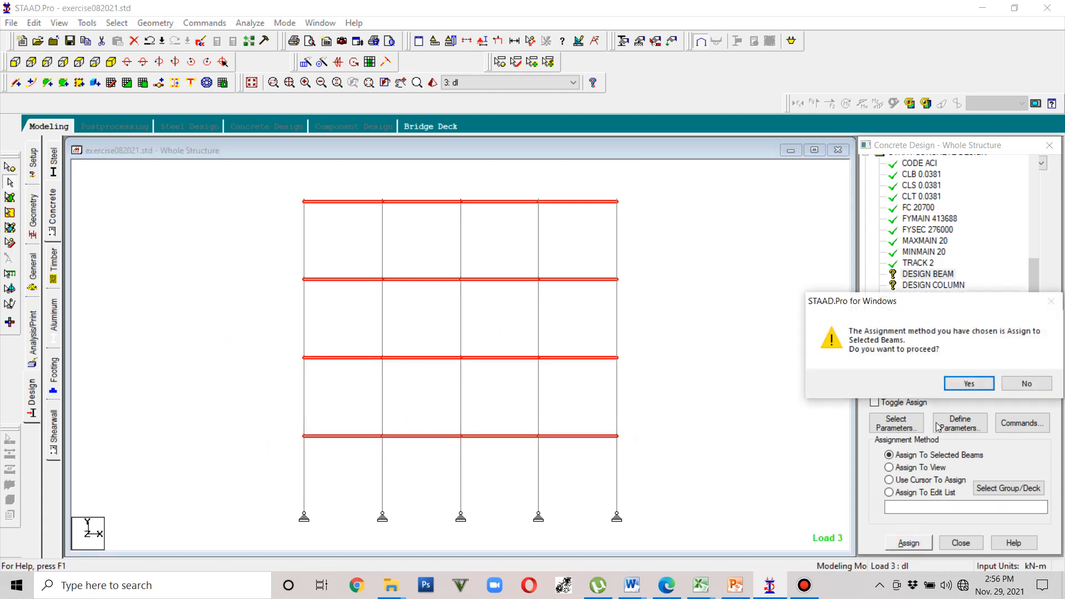
click(969, 384)
drag(658, 264, 219, 217)
drag(659, 331, 218, 289)
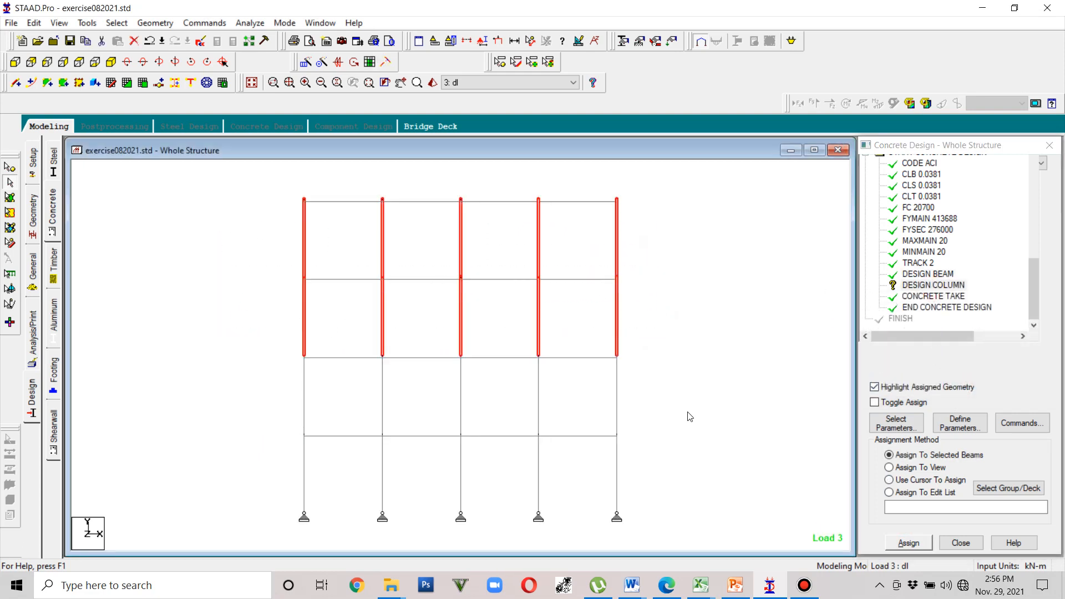
drag(690, 416, 241, 369)
click(688, 462)
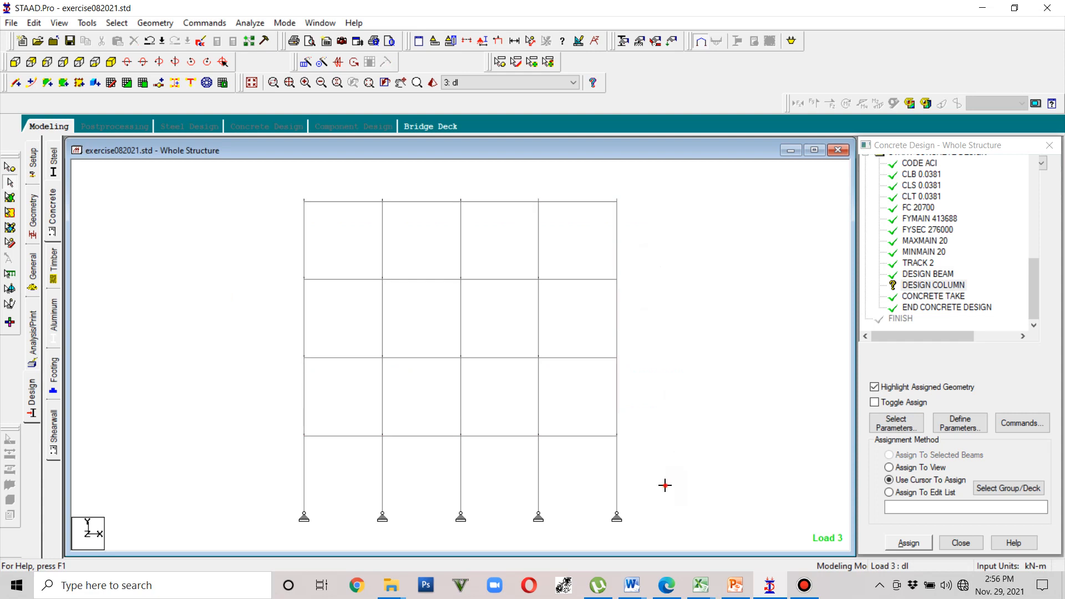
Step: Assign the DESIGN COLUMN command to the columns of all four storeys and clear the member selection
drag(663, 485, 302, 450)
drag(672, 405, 241, 387)
drag(636, 332, 223, 302)
drag(633, 245, 267, 237)
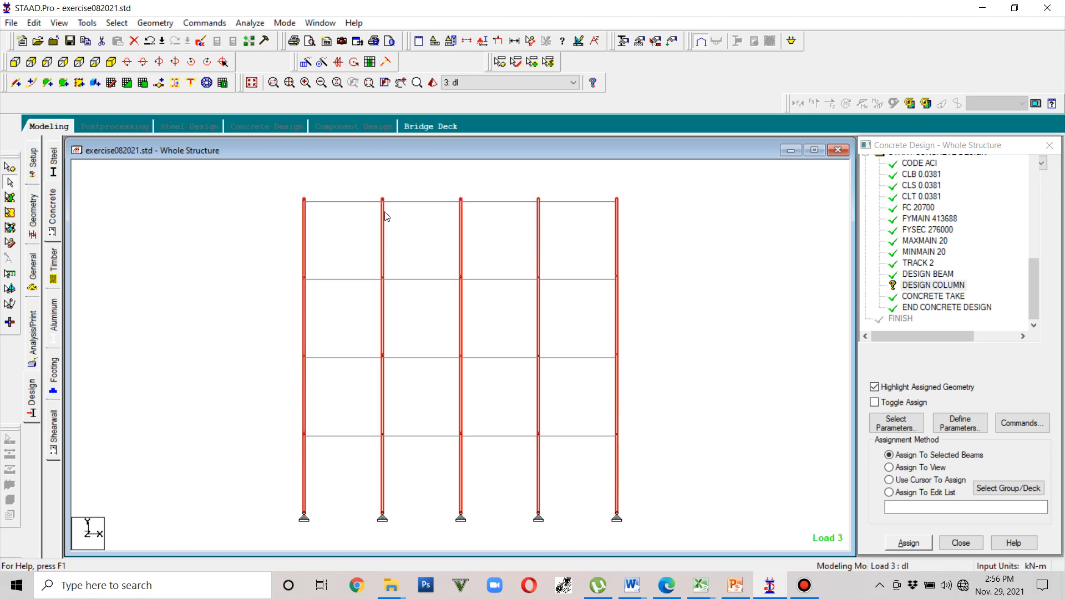
click(111, 62)
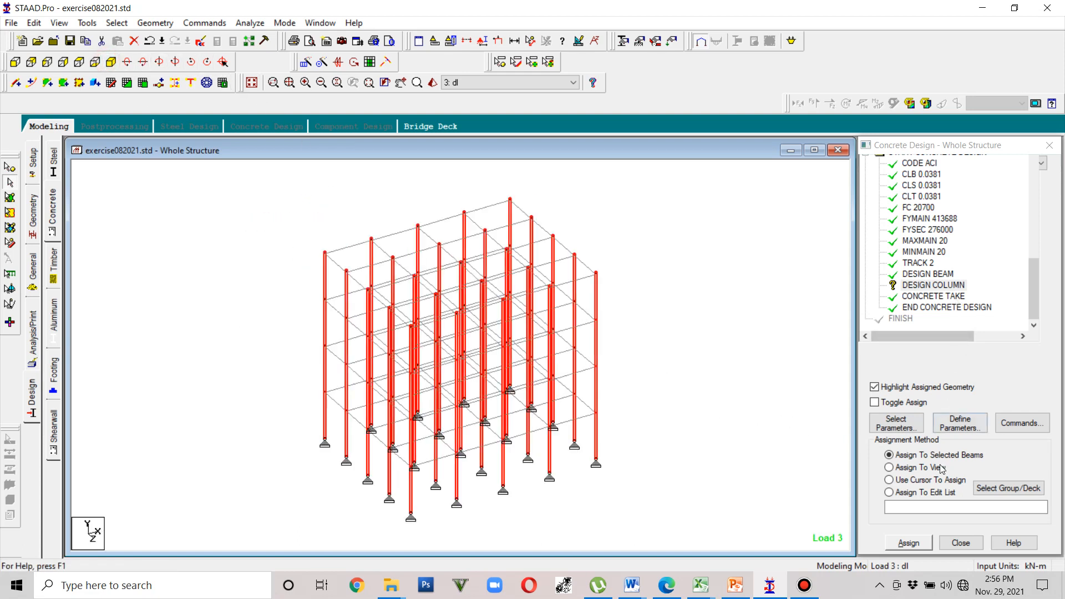
click(913, 544)
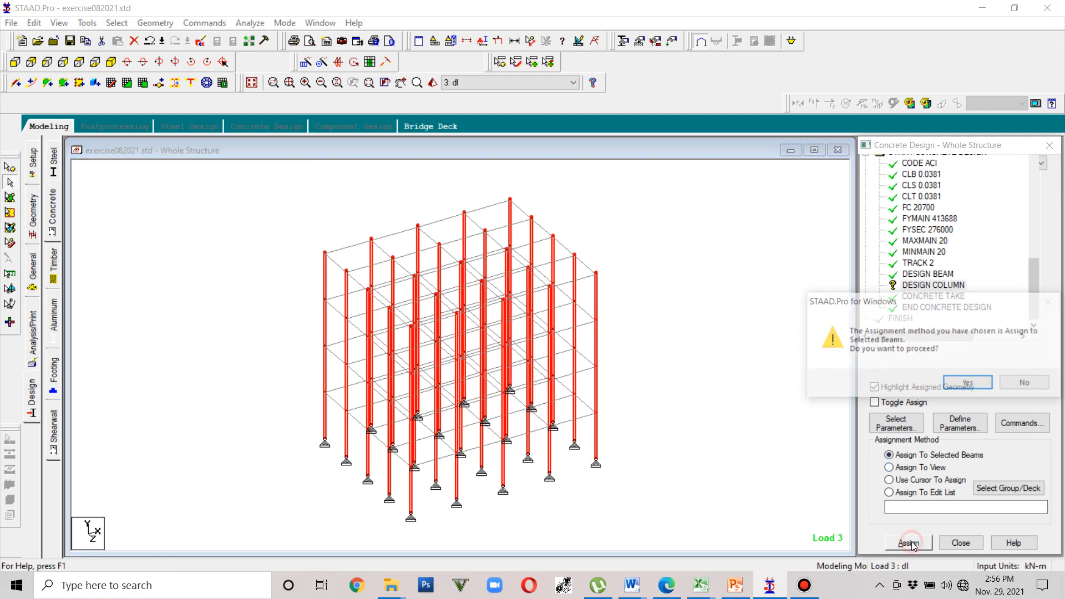
click(970, 383)
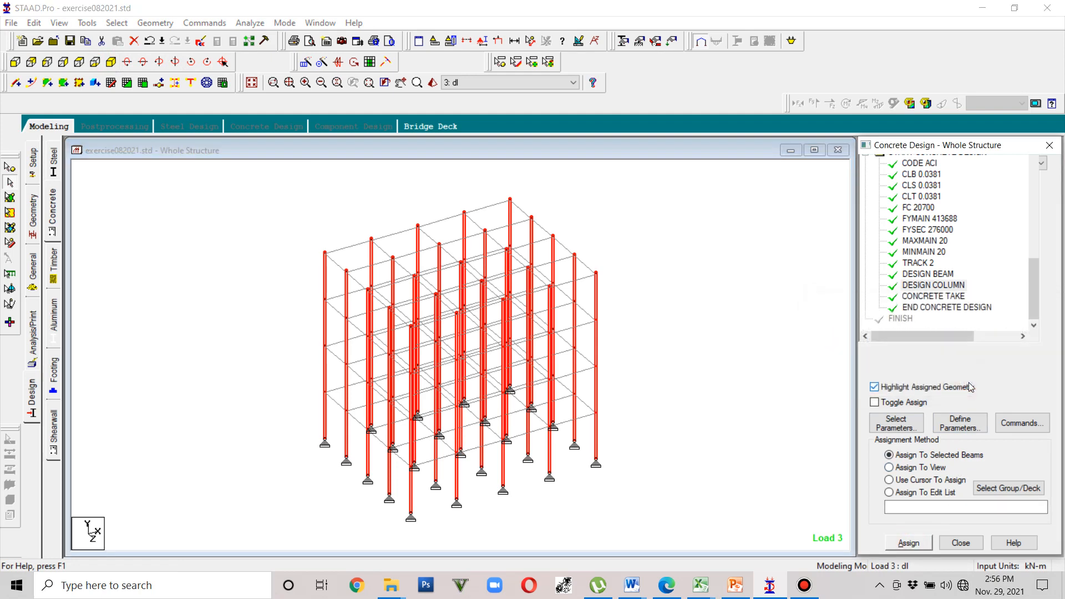
scroll(1038, 325, up, 8)
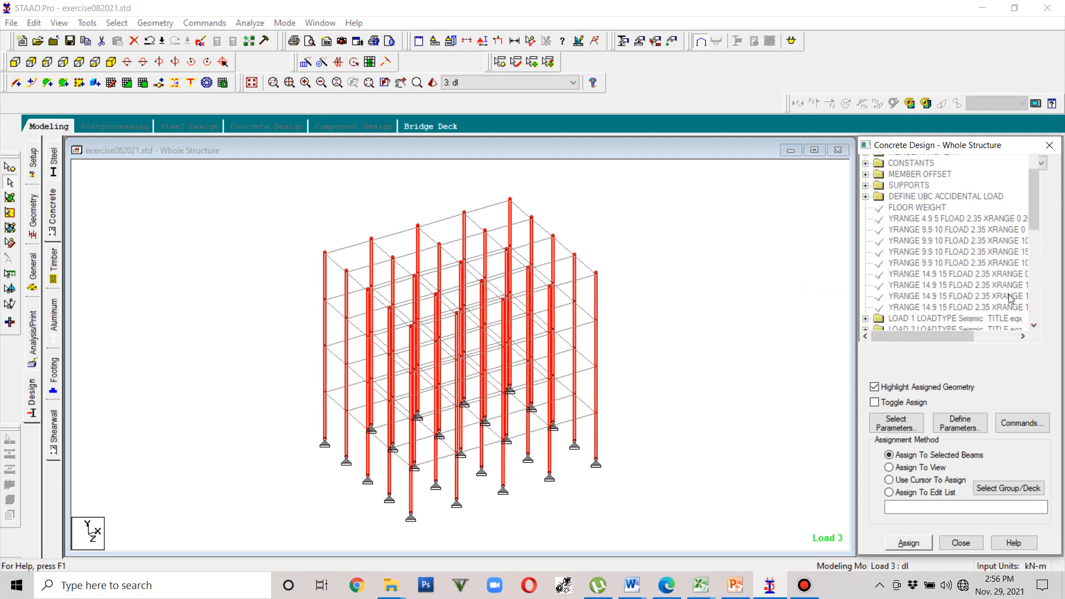
drag(1037, 234, 1035, 318)
click(827, 360)
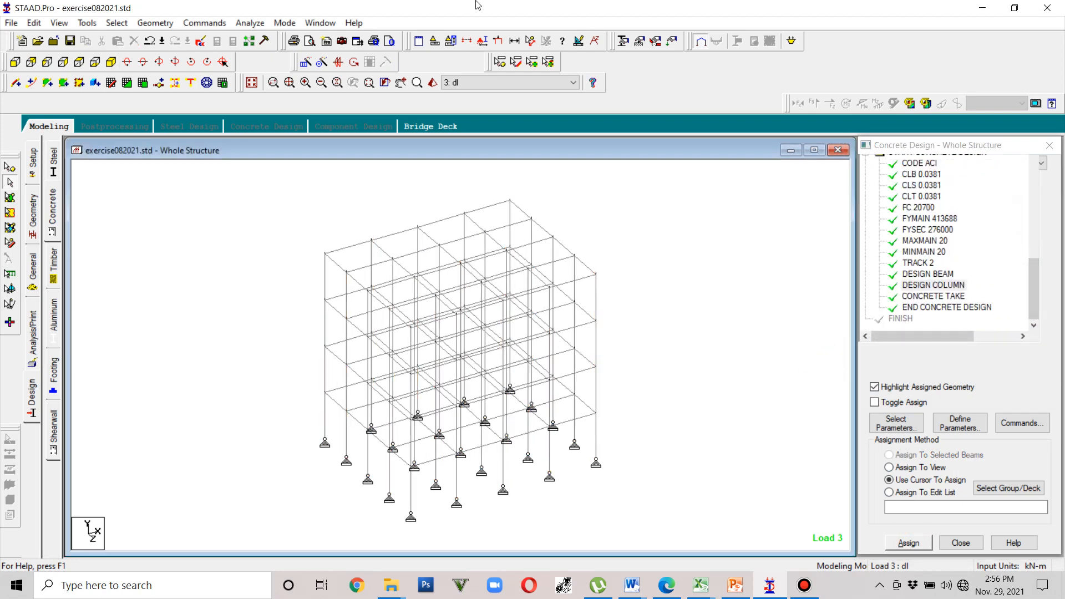
Step: Run the analysis and concrete design, saving the modified structure and staying in modelling mode
click(249, 23)
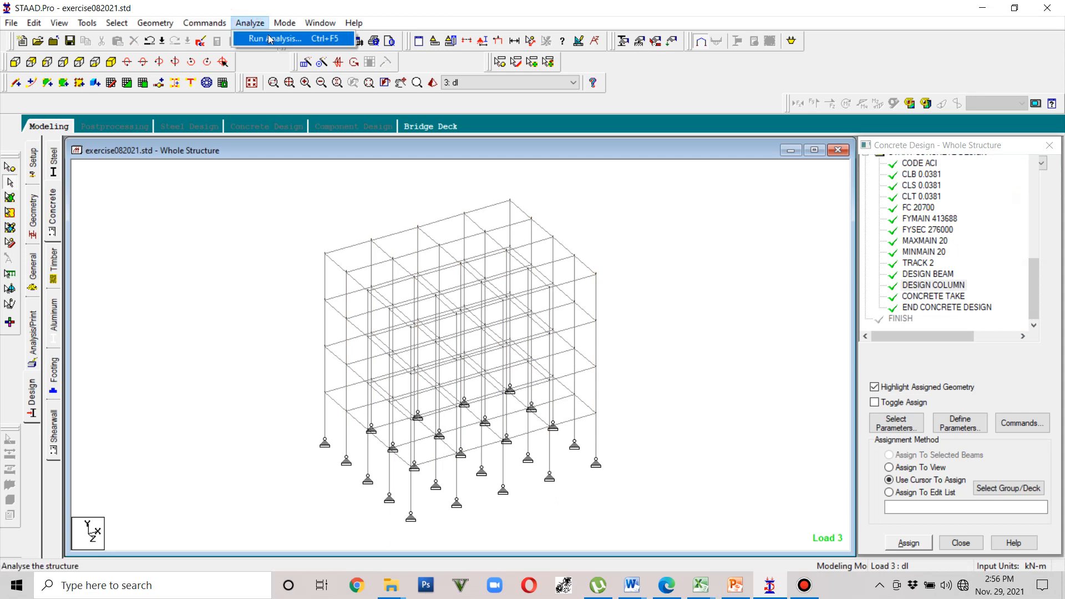
click(258, 39)
click(468, 356)
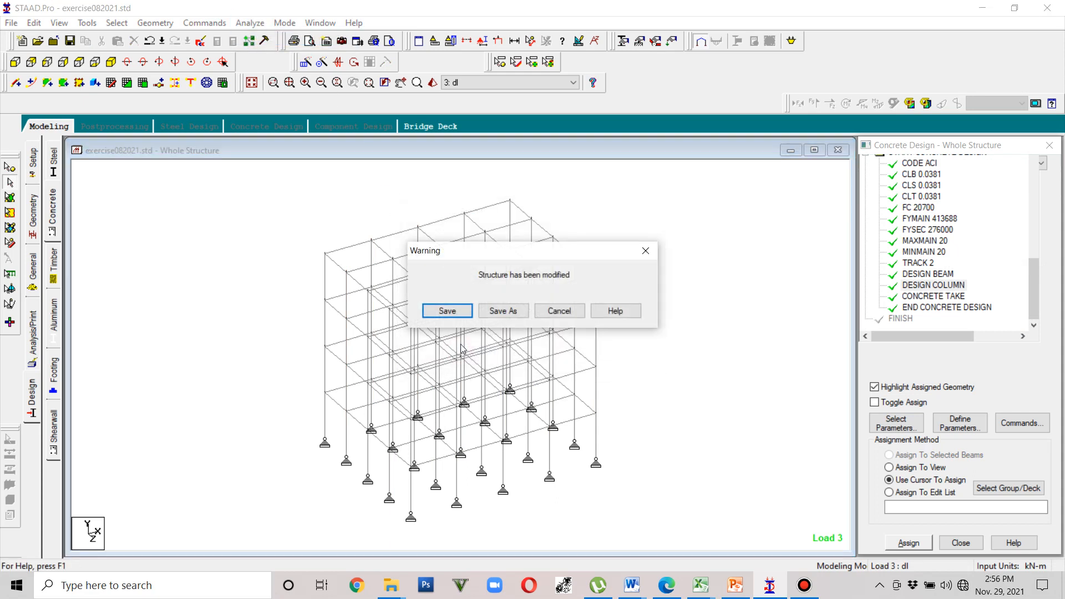
click(448, 310)
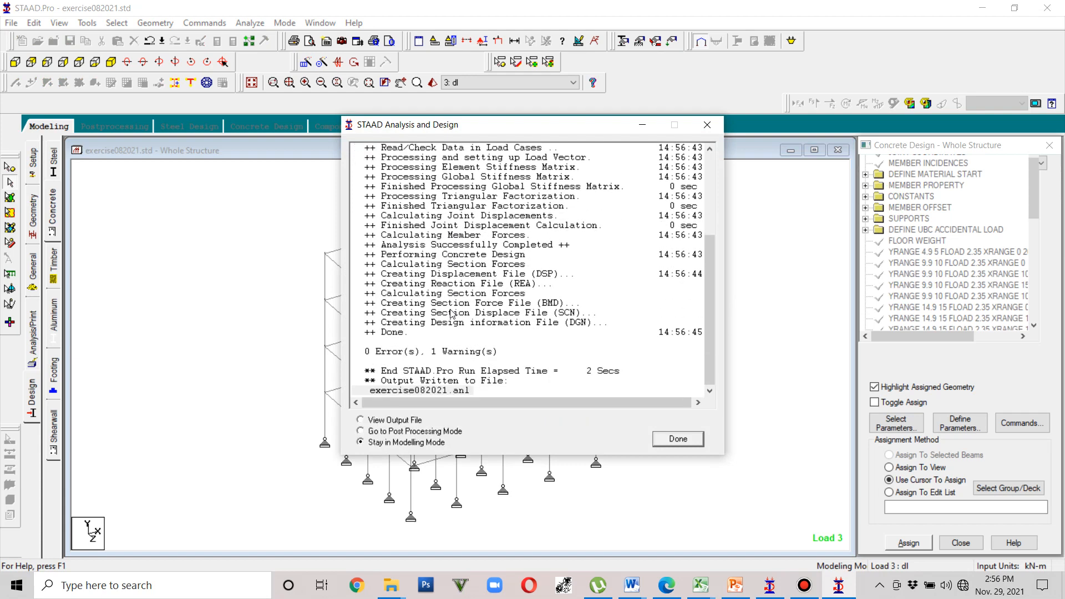
click(687, 442)
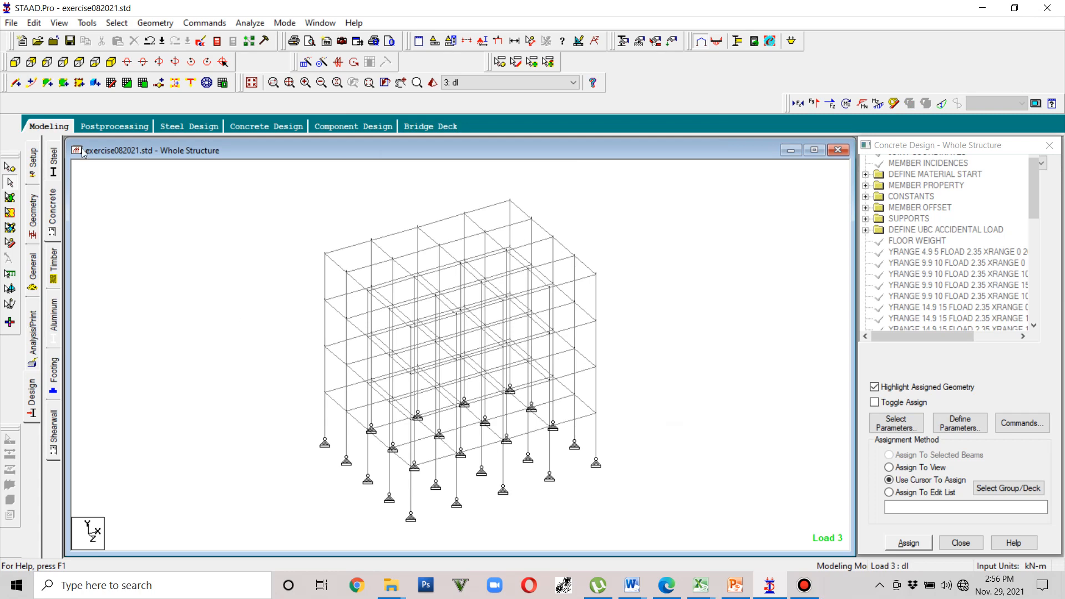
Step: Examine the concrete design results of the second-storey corner column, including its reinforcement layout and design loads
double_click(327, 376)
click(608, 164)
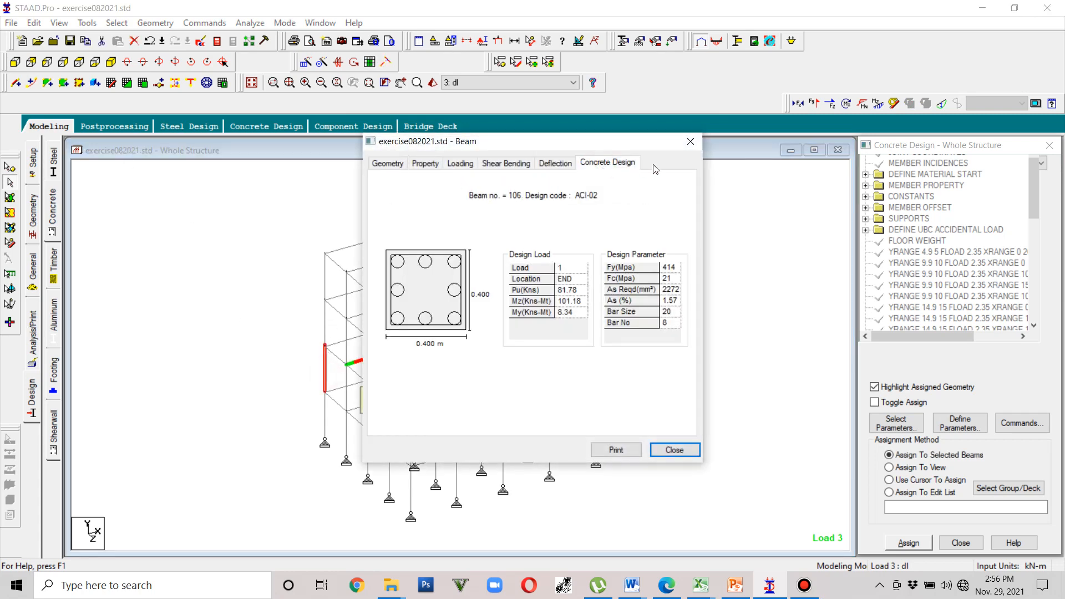
click(691, 142)
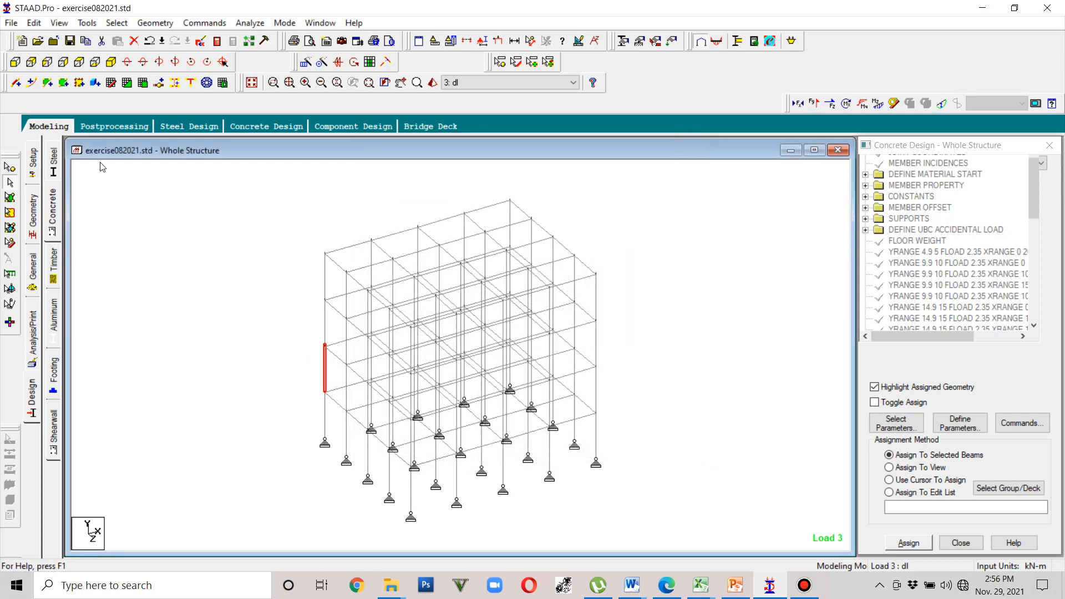
Step: Switch to postprocessing with load cases eqx, eqz, dl, ll and combinations 5 to 7 included in the results
click(102, 131)
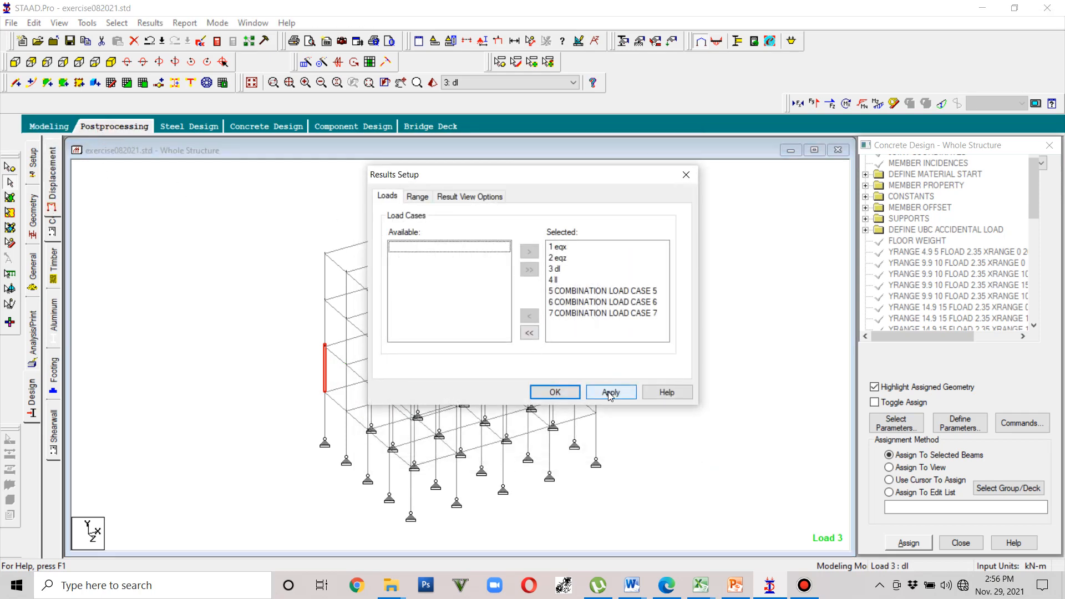
click(609, 392)
click(554, 392)
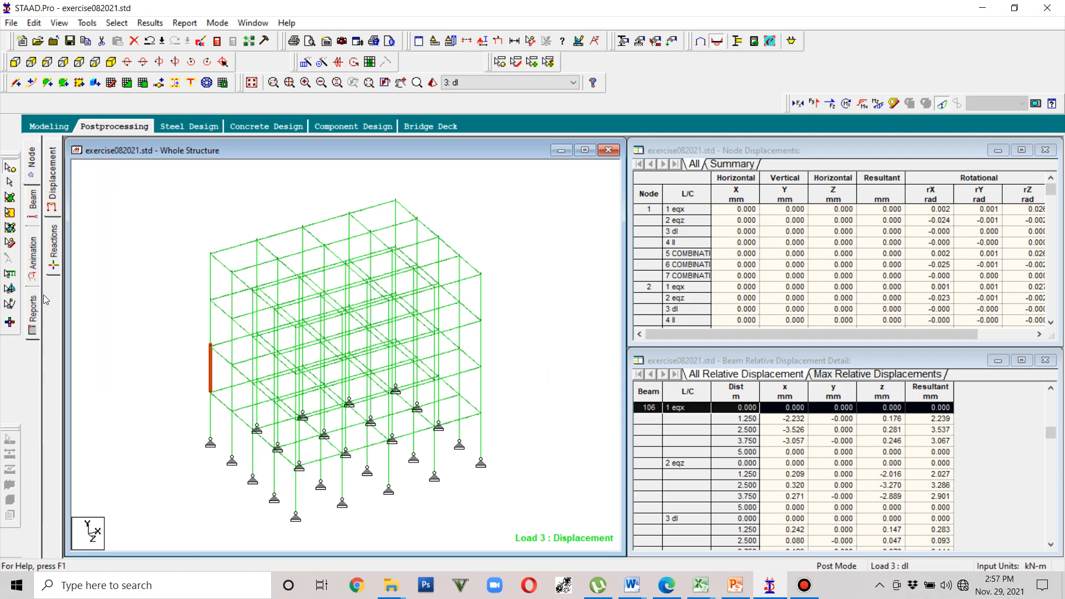
Step: Display the beam force results and bending diagrams of the whole structure for the load Envelope
click(31, 211)
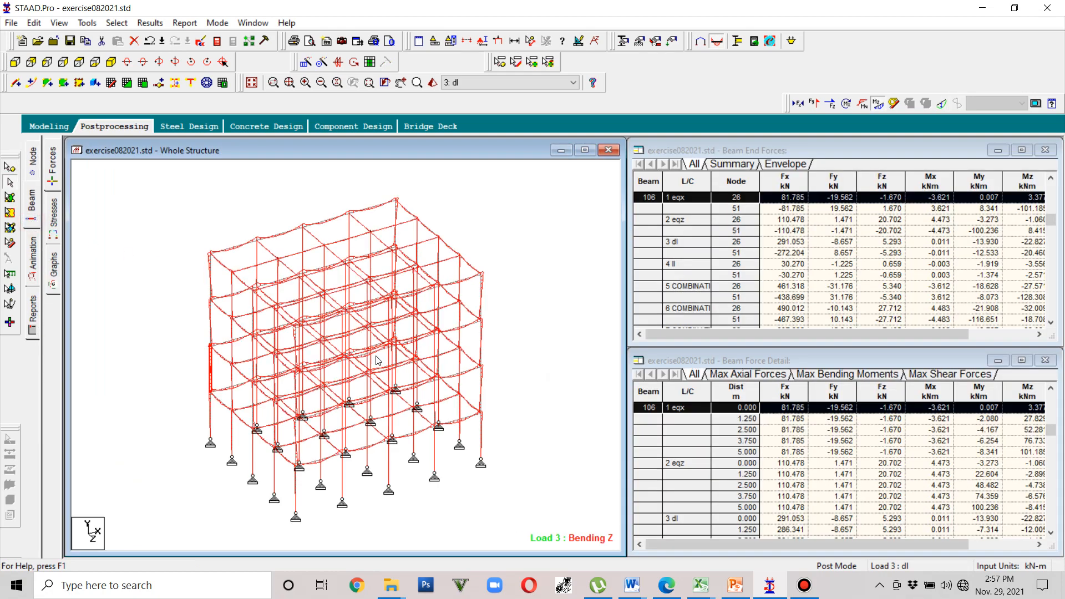
click(504, 83)
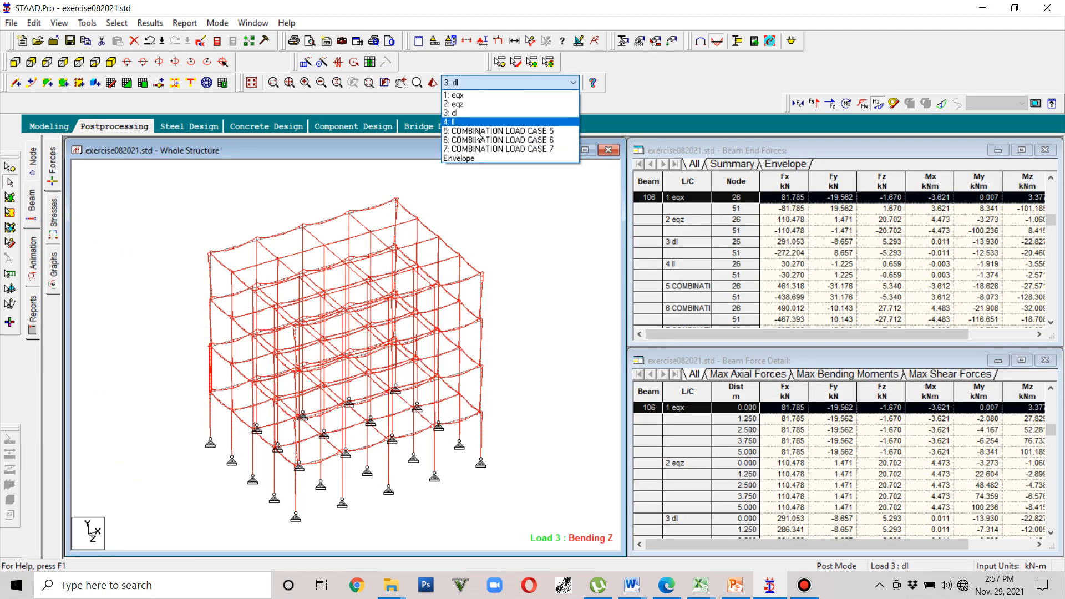
click(472, 160)
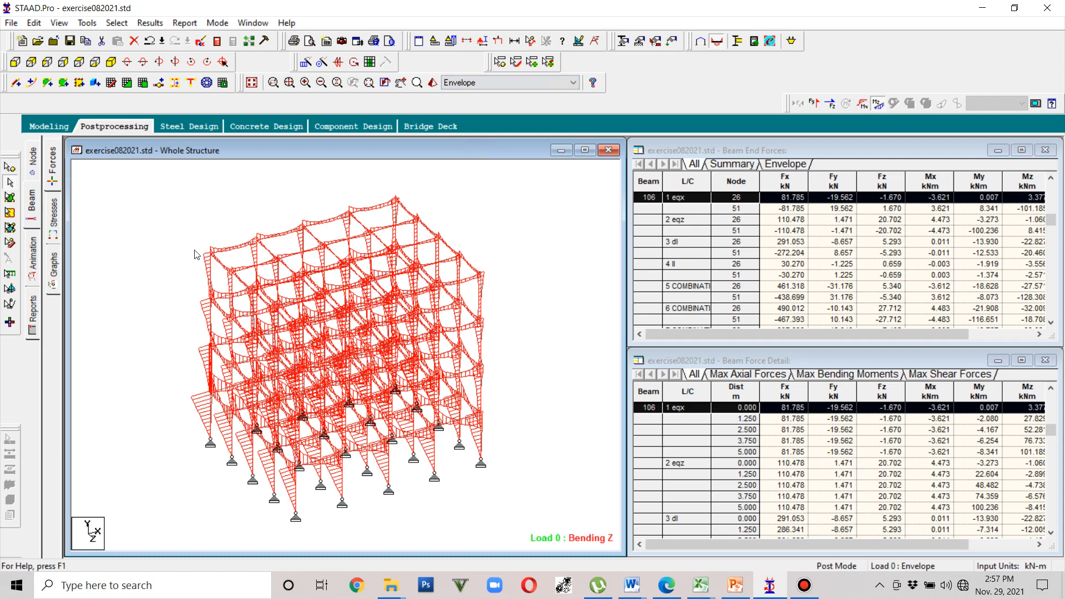
Step: Examine the moment, shear and axial force graphs of two adjacent edge beams on the lowest floor level
click(53, 266)
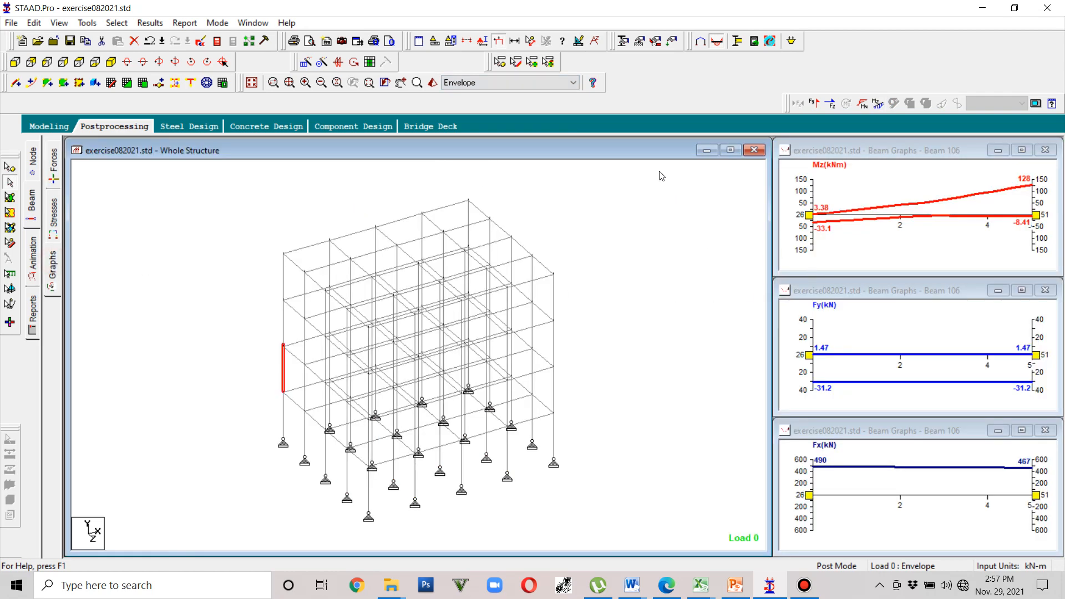
click(299, 406)
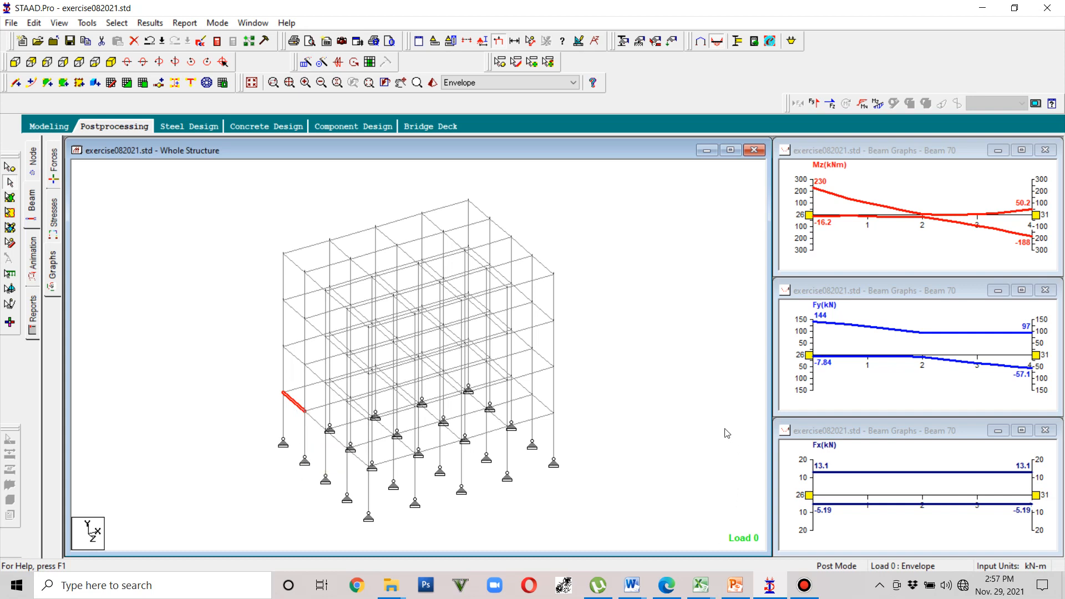
click(318, 425)
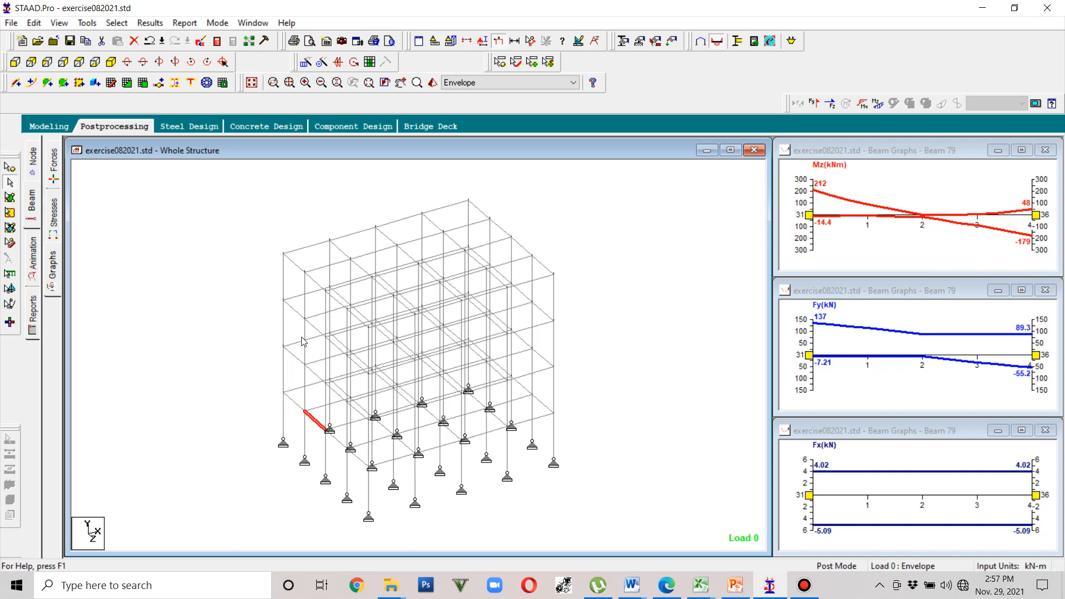
Step: Examine the concrete design results of the second-level corner edge beam and clear the member selection
double_click(298, 359)
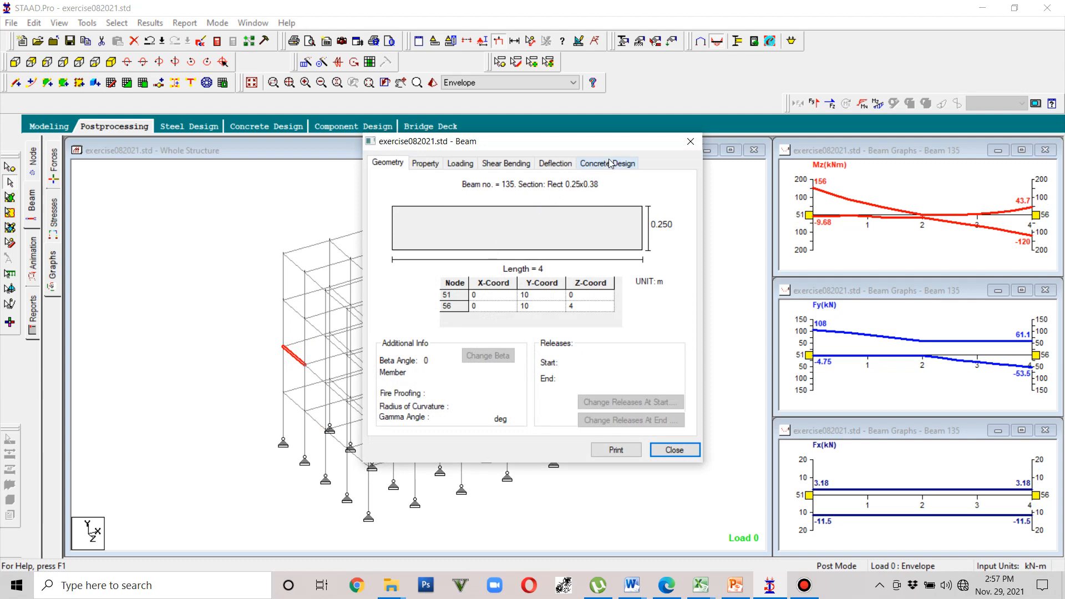
click(610, 162)
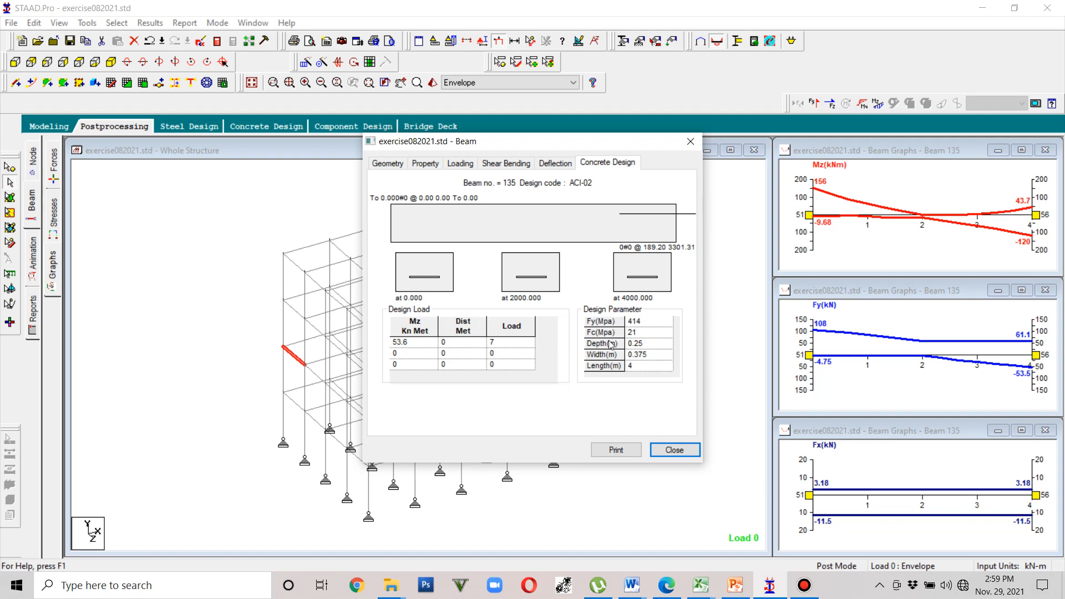
click(664, 455)
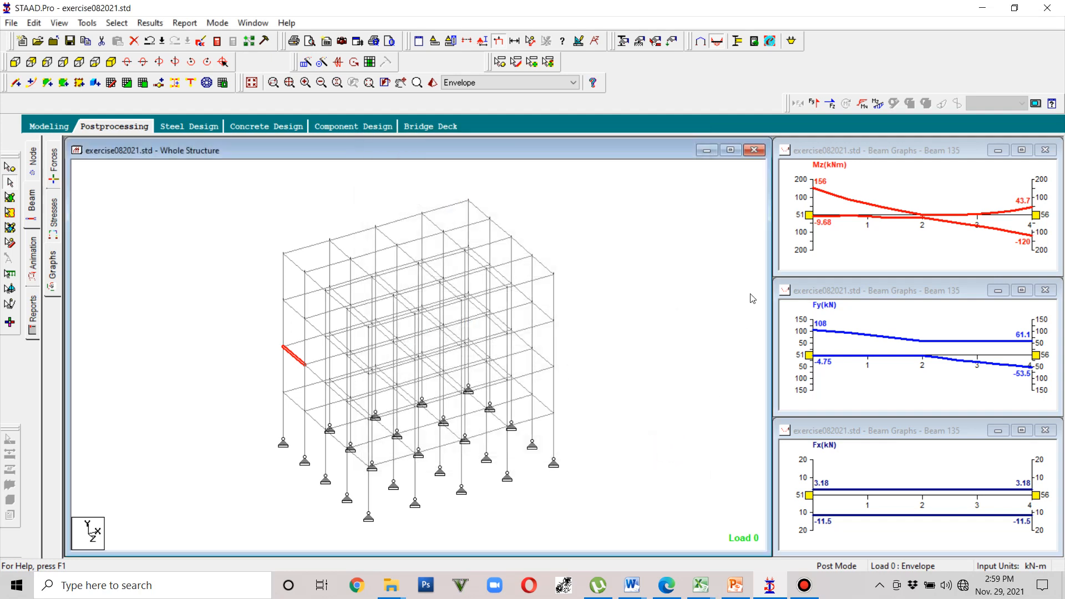
click(601, 237)
Step: Examine the warning listed in the analysis output file and close the output
click(217, 44)
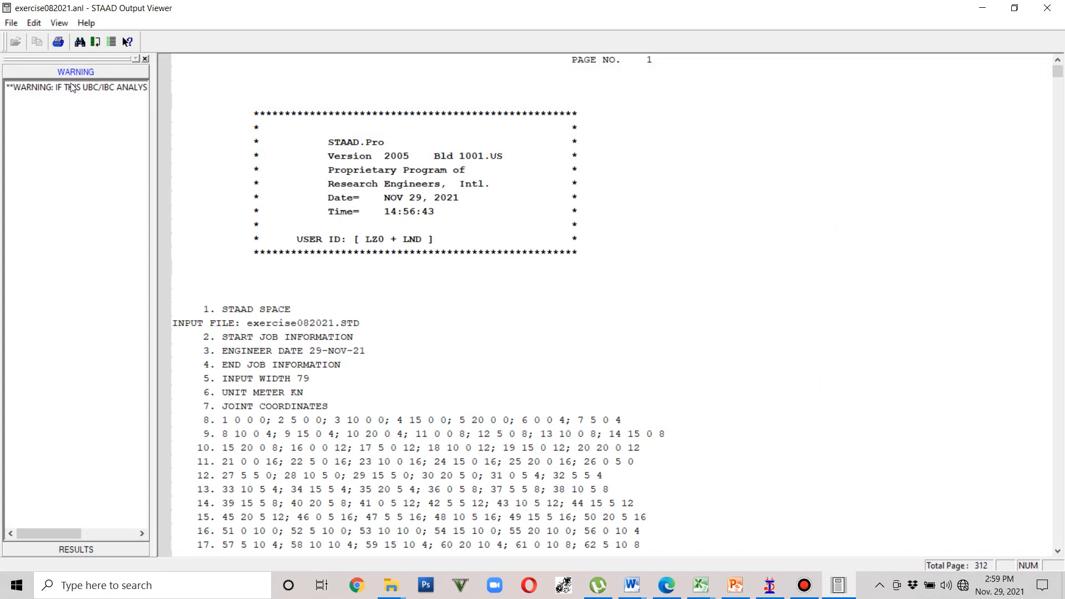
click(72, 88)
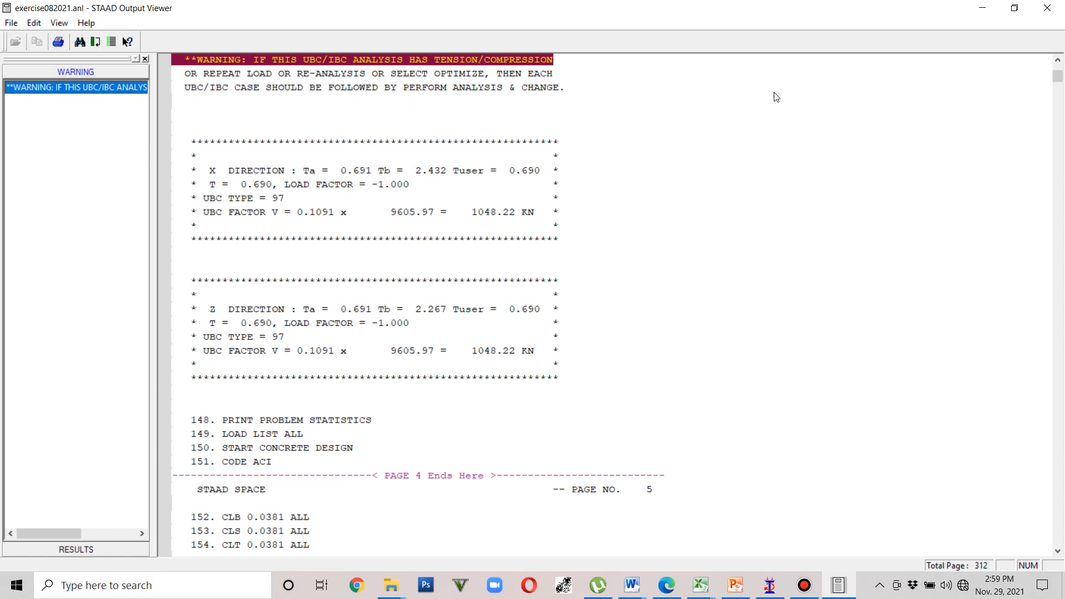
click(1048, 8)
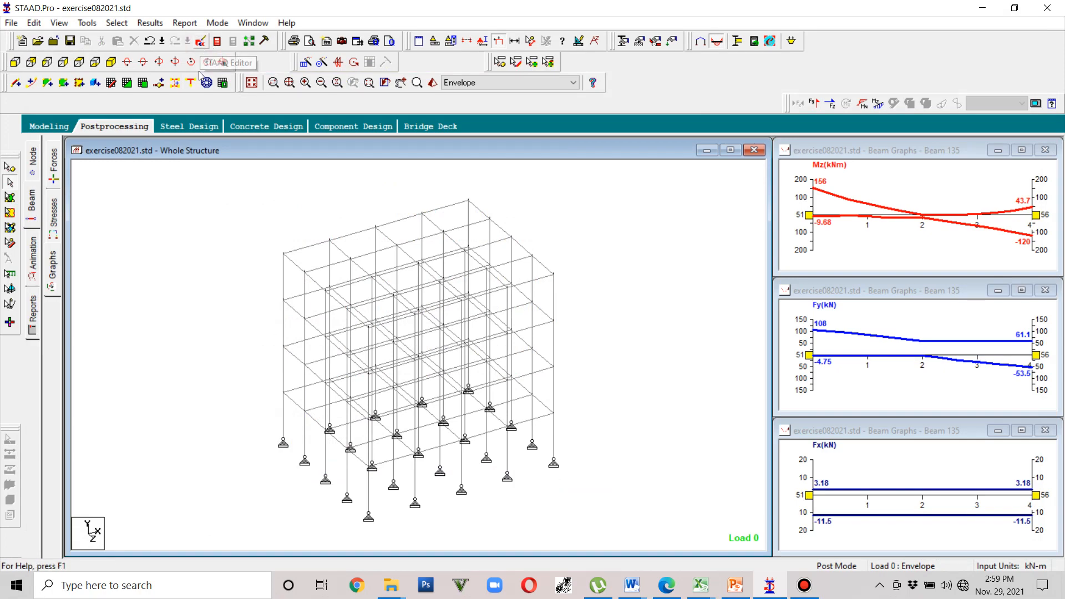
Step: In the STAAD input file, add PERFORM ANALYSIS and CHANGE lines directly after the UBC LOAD X line of load 1
click(201, 41)
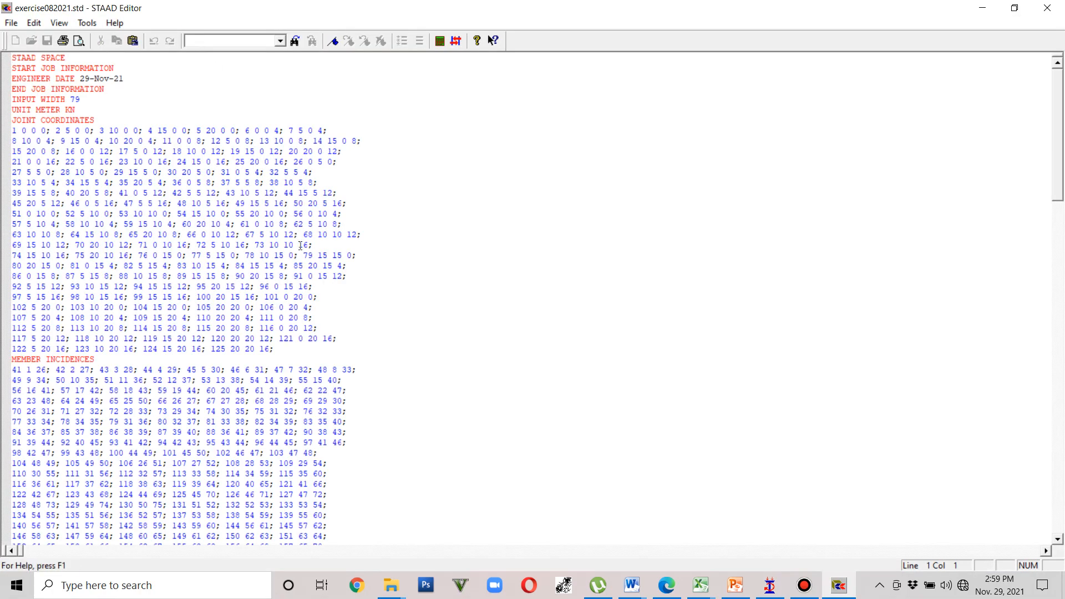
scroll(299, 246, down, 5)
scroll(299, 246, down, 16)
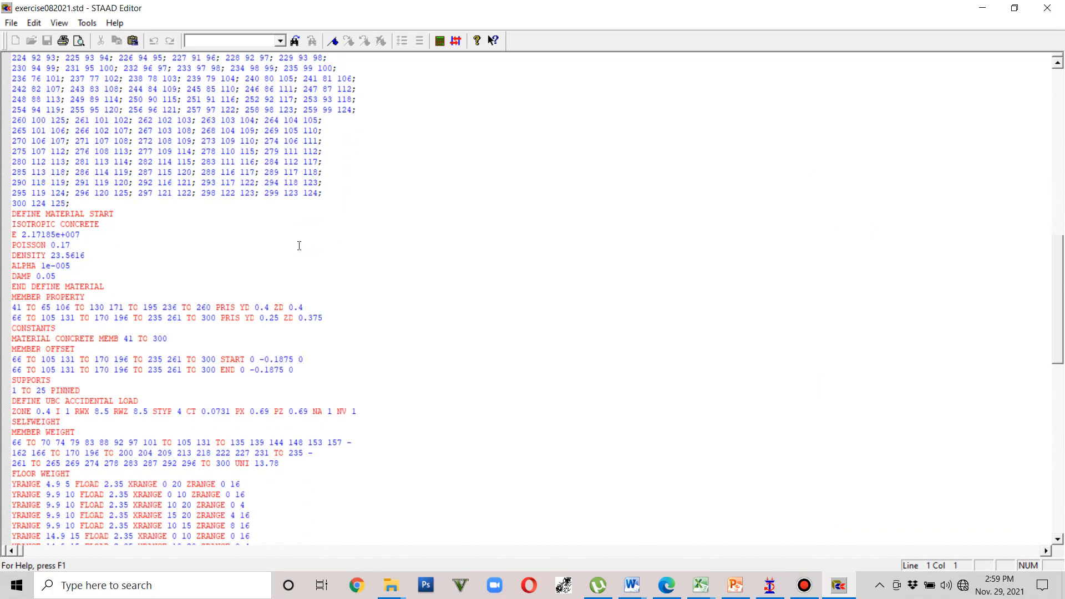
scroll(194, 276, down, 3)
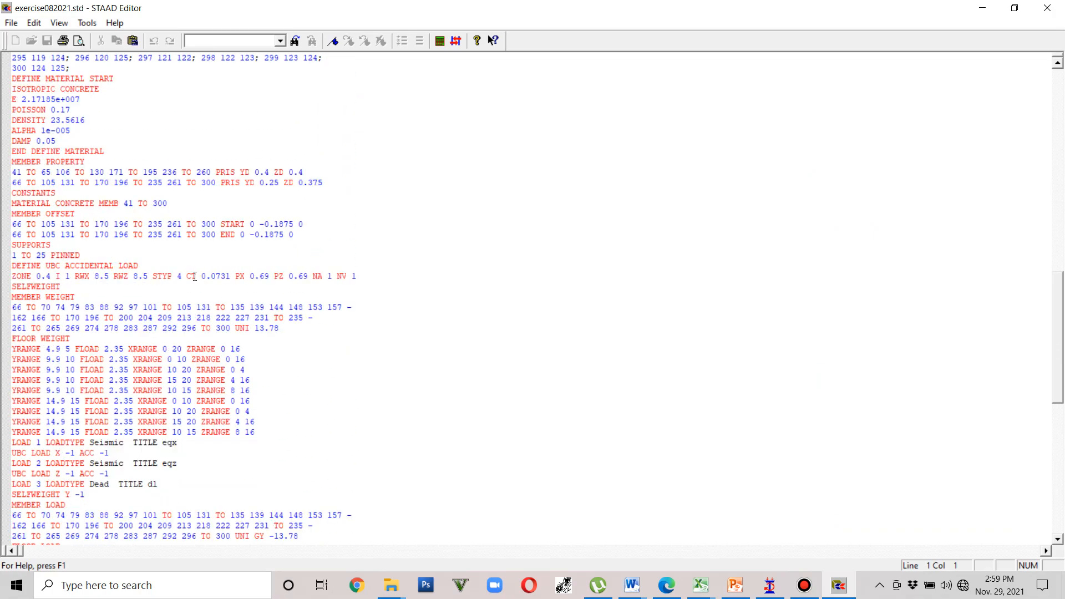
scroll(195, 277, down, 5)
scroll(195, 276, down, 4)
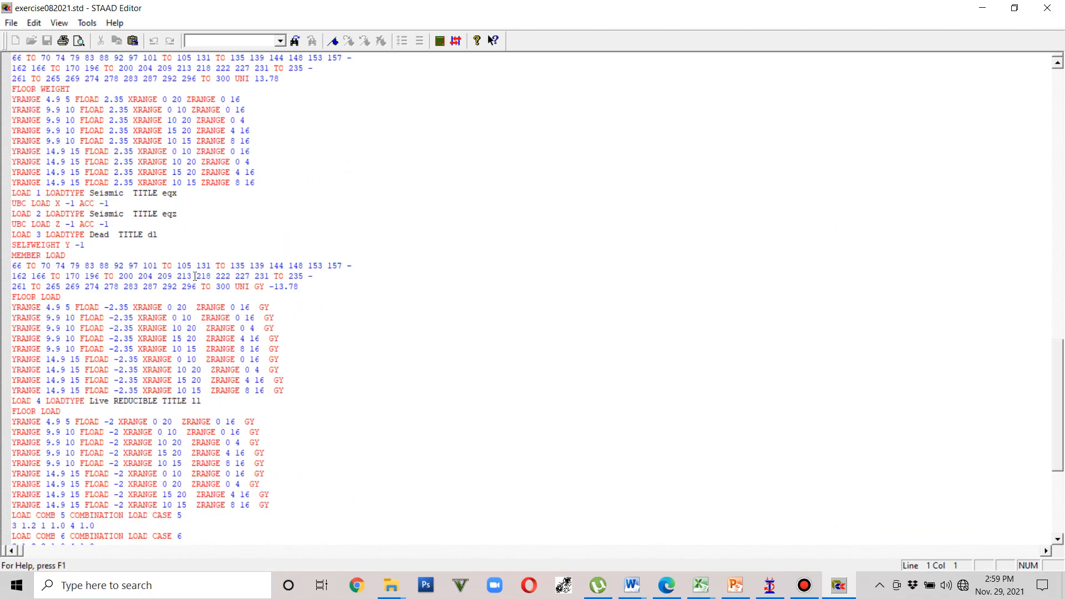
scroll(194, 277, down, 1)
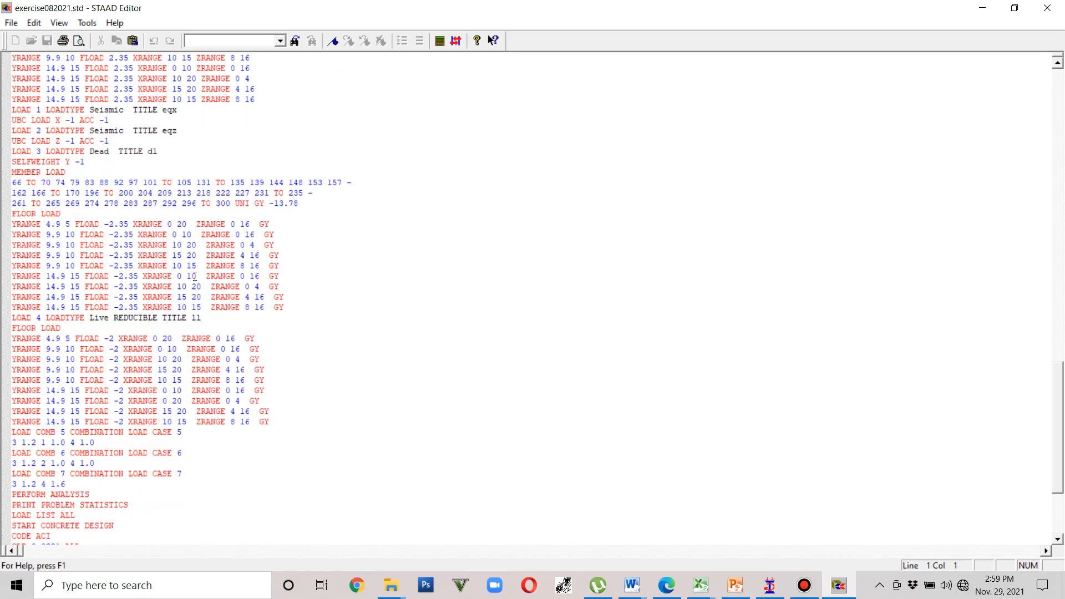
scroll(195, 276, down, 2)
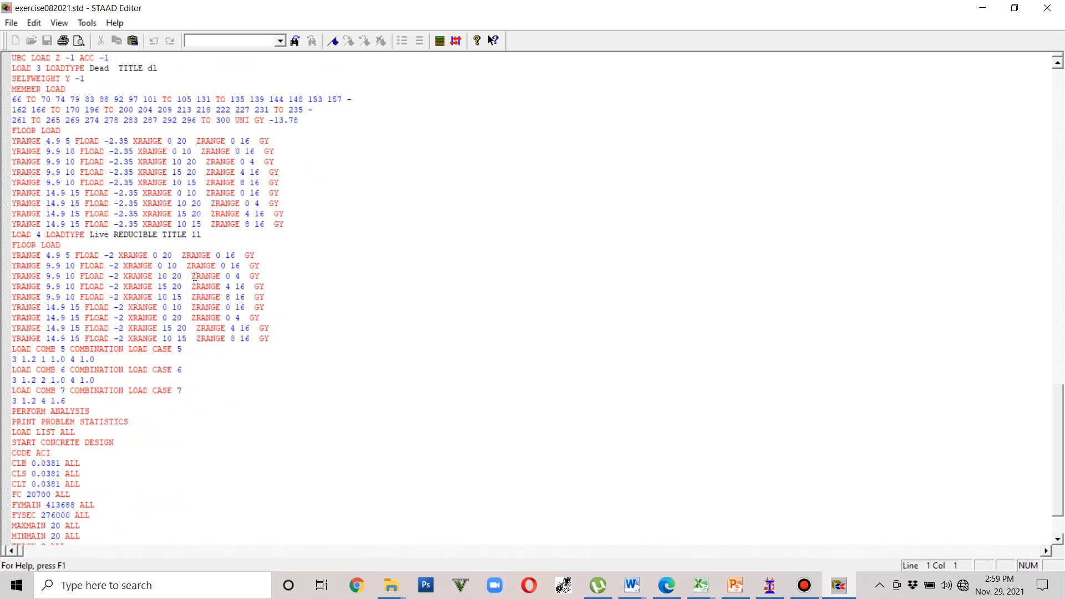
scroll(195, 276, up, 4)
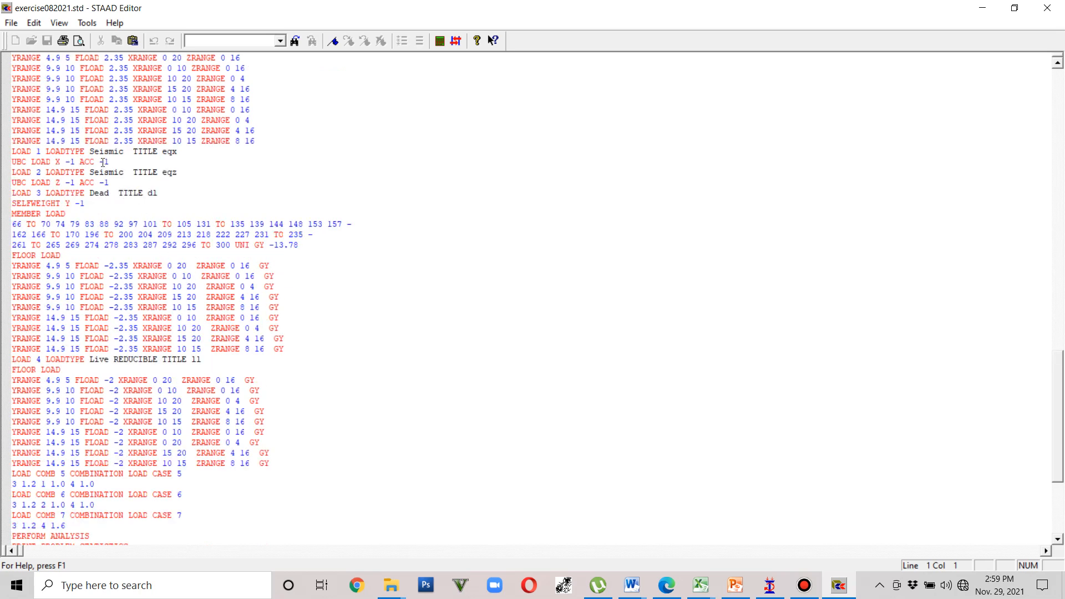
click(119, 165)
key(Return)
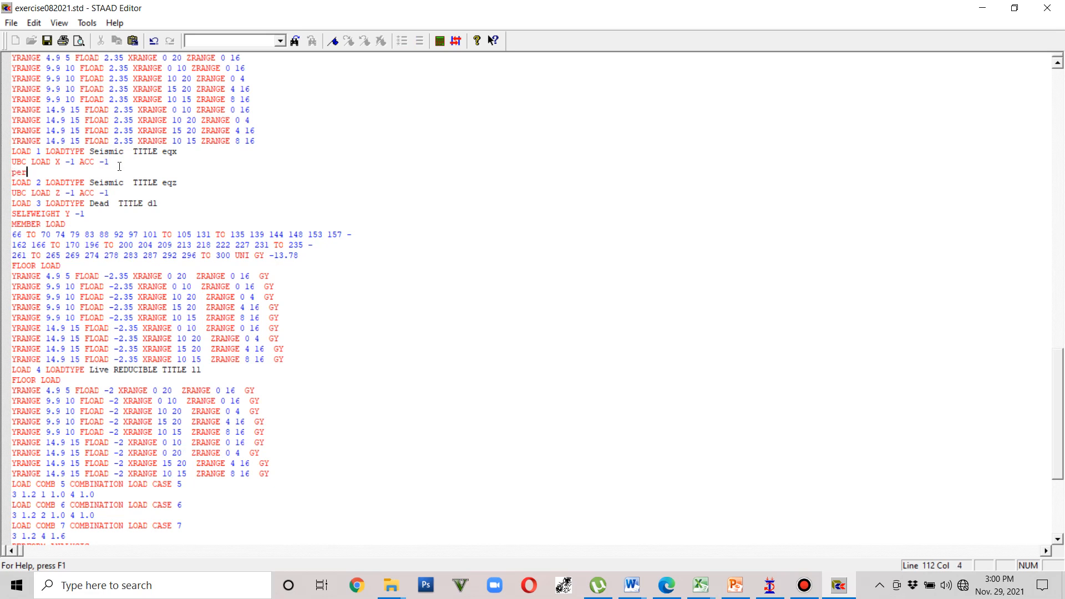
key(Caps_Lock)
text(PERFORM ANALYSIS)
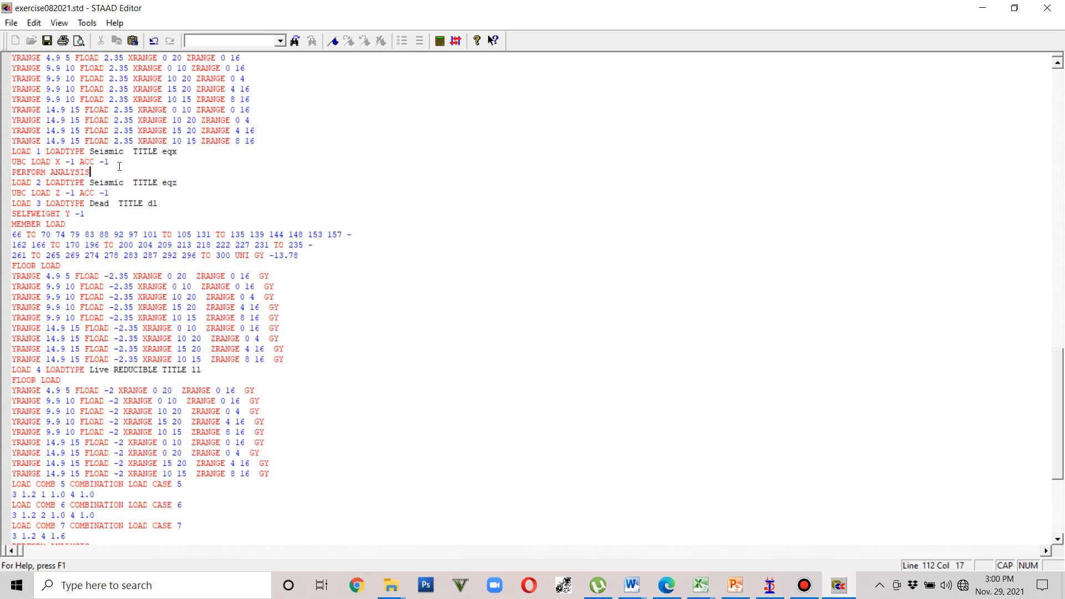
key(Return)
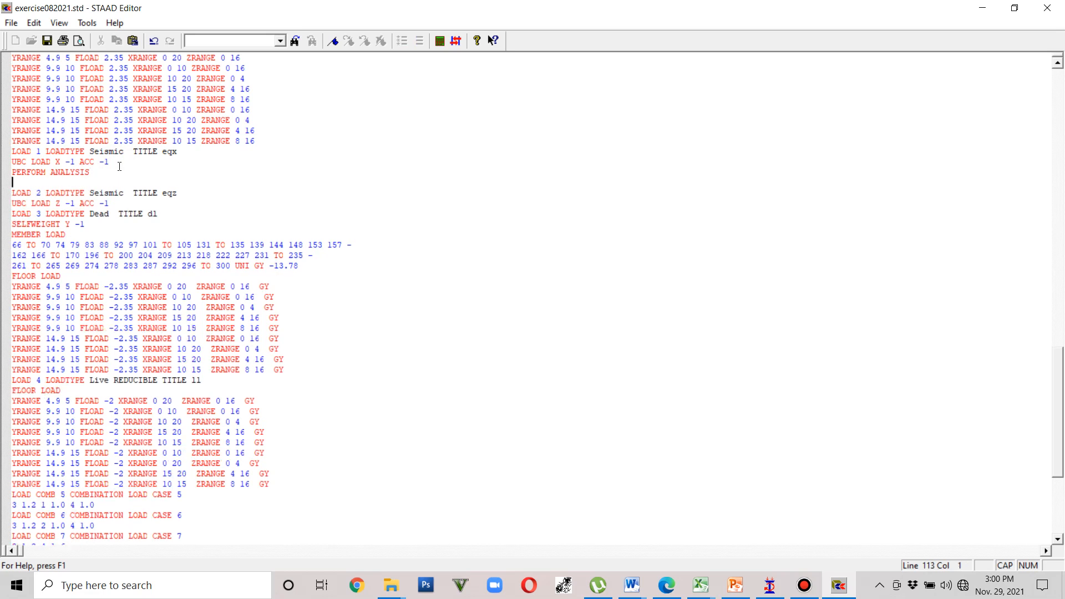
text(CHANGE)
Step: Add PERFORM ANALYSIS and CHANGE lines after the UBC LOAD Z line of load 2 and save the input file on closing
click(125, 216)
click(124, 204)
key(Return)
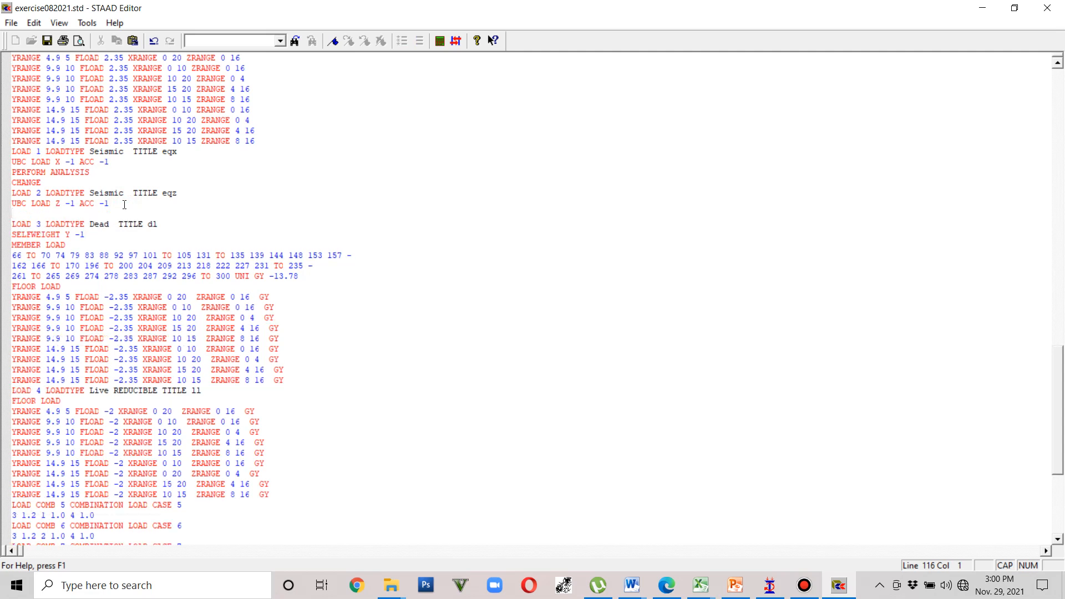
text(PERFORM ANALYSIS)
key(Return)
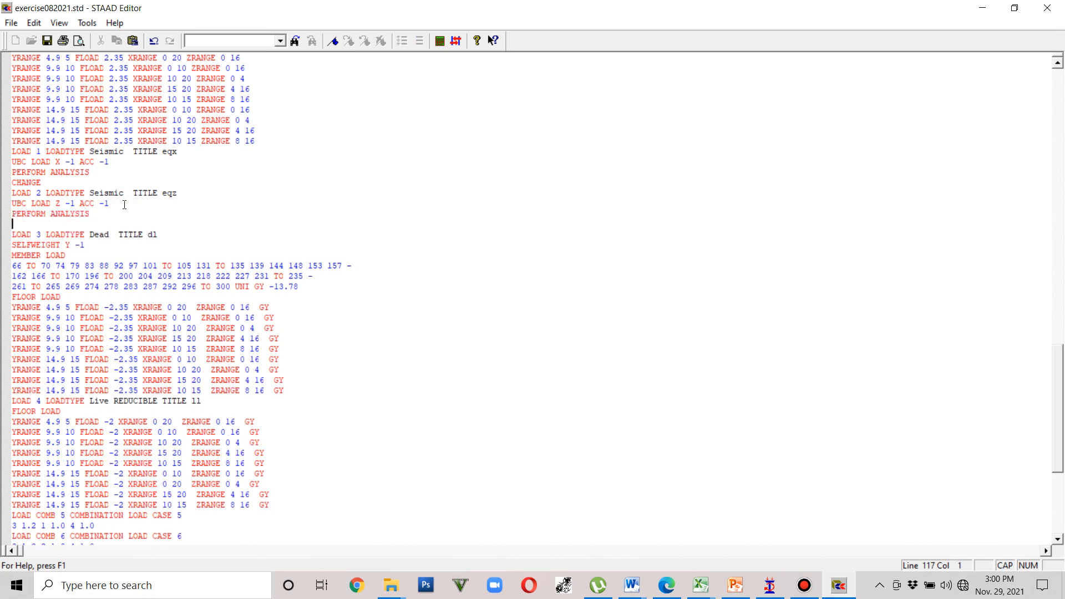
text(CHANGE)
click(561, 232)
click(1048, 8)
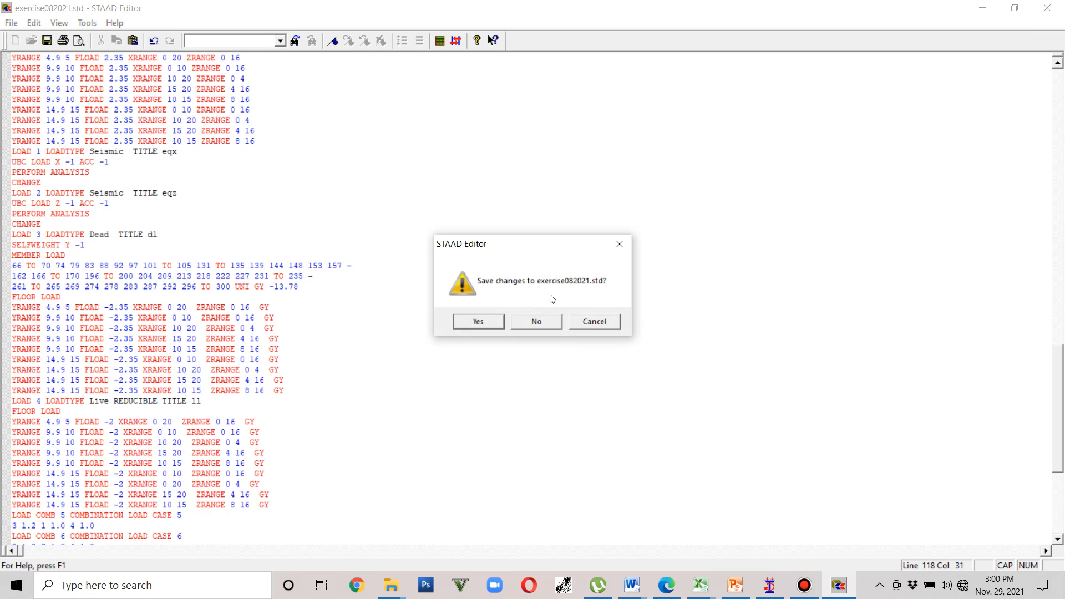
click(493, 323)
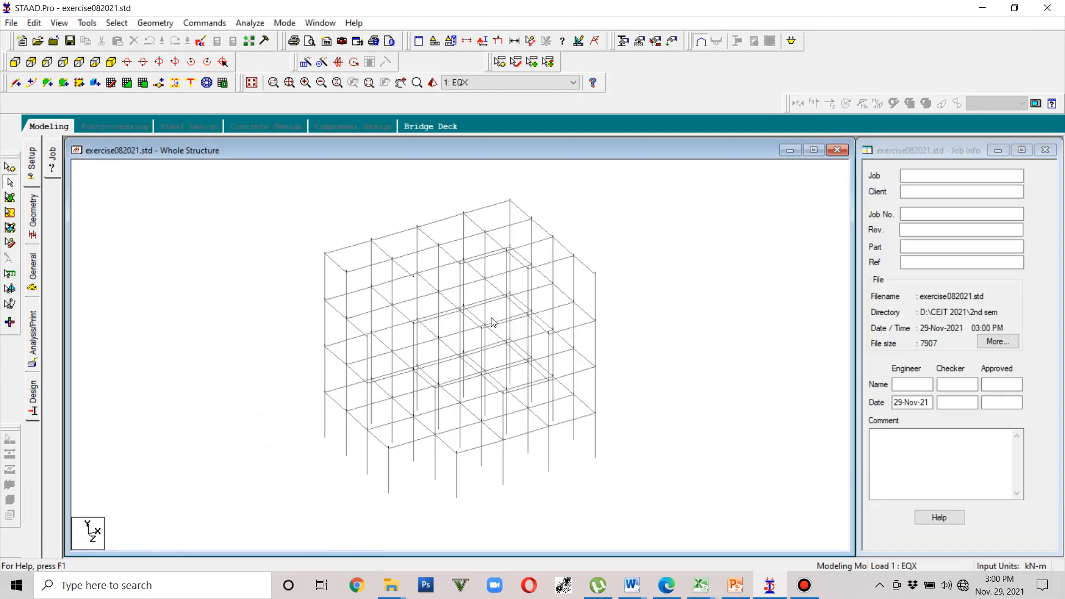
Step: Run the STAAD analysis with the edited input and open the output file
click(11, 24)
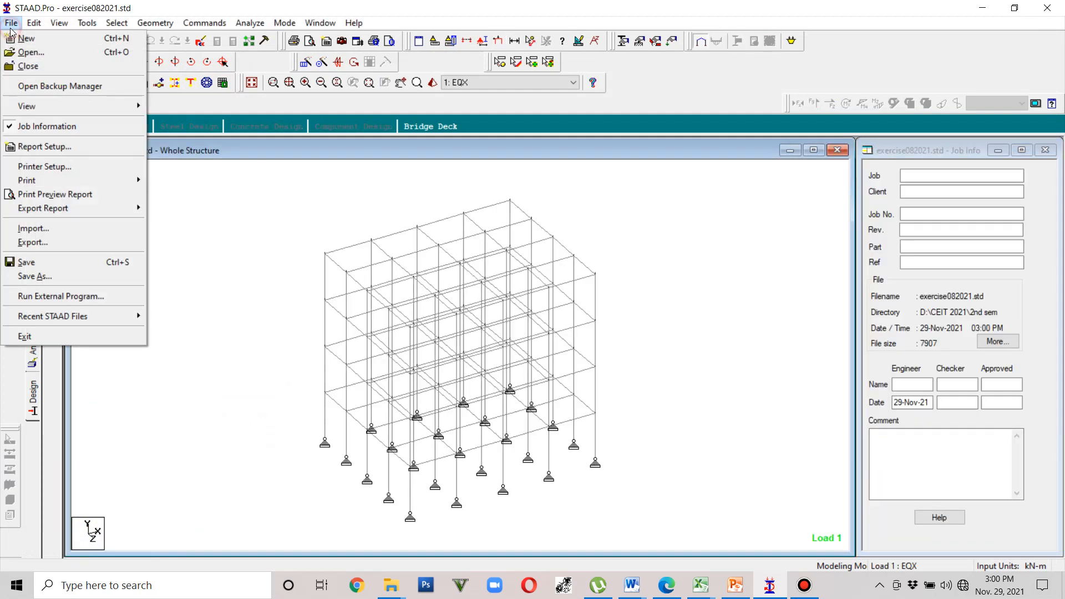
click(264, 37)
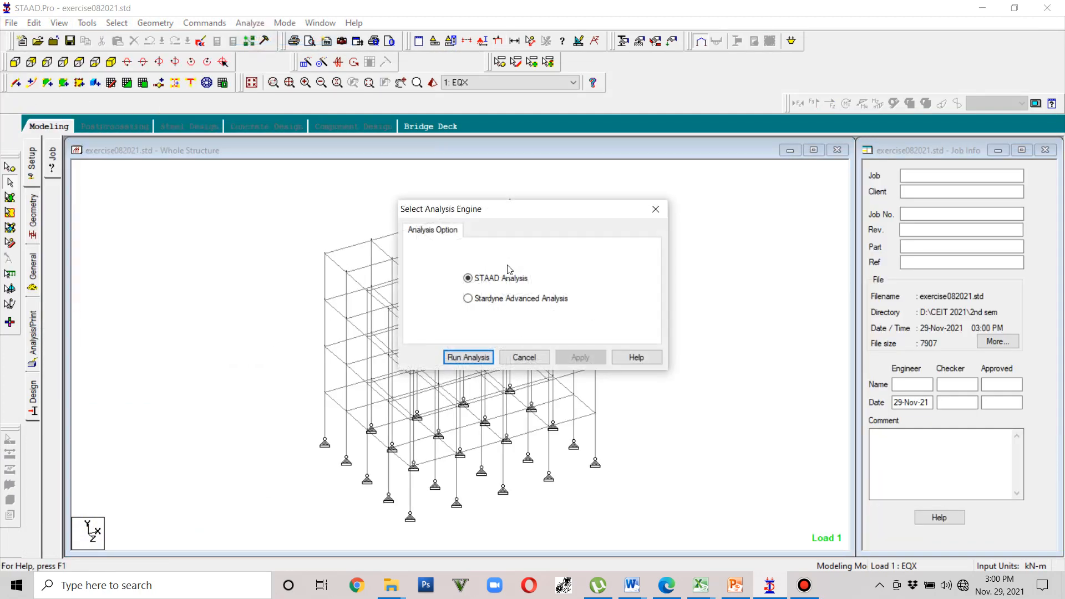
click(469, 358)
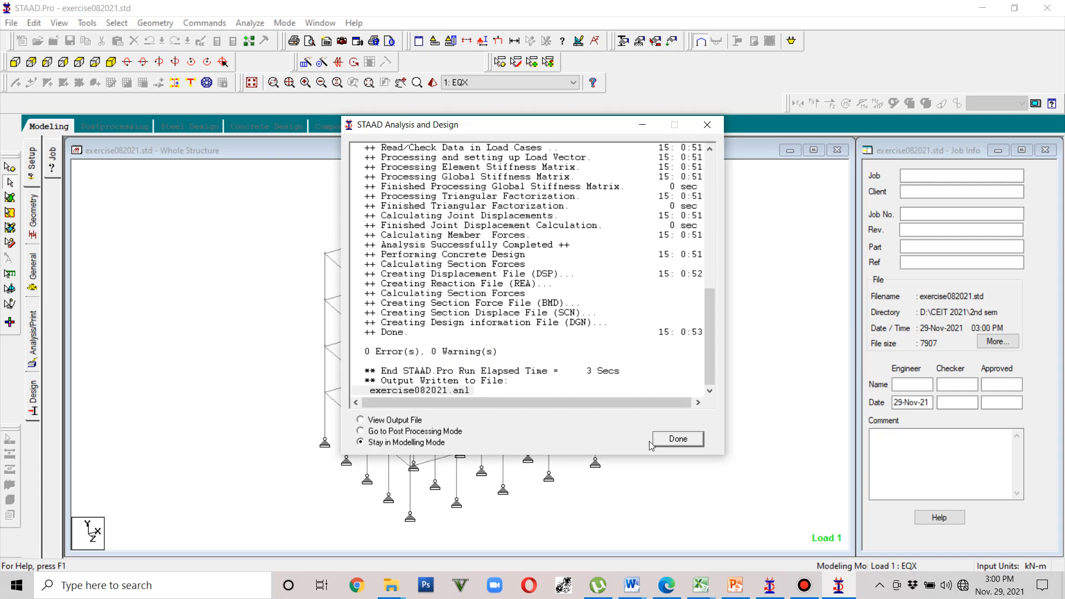
click(395, 420)
click(674, 440)
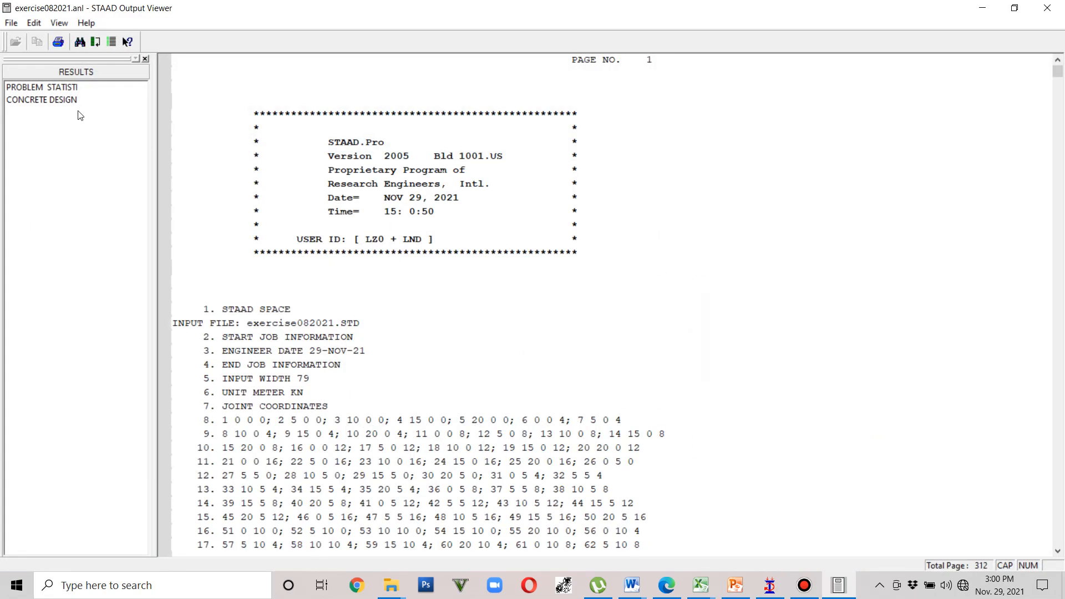
Step: Review the problem statistics, UBC base shear and concrete design sections of the analysis output, then close the output
click(62, 99)
click(68, 89)
click(67, 98)
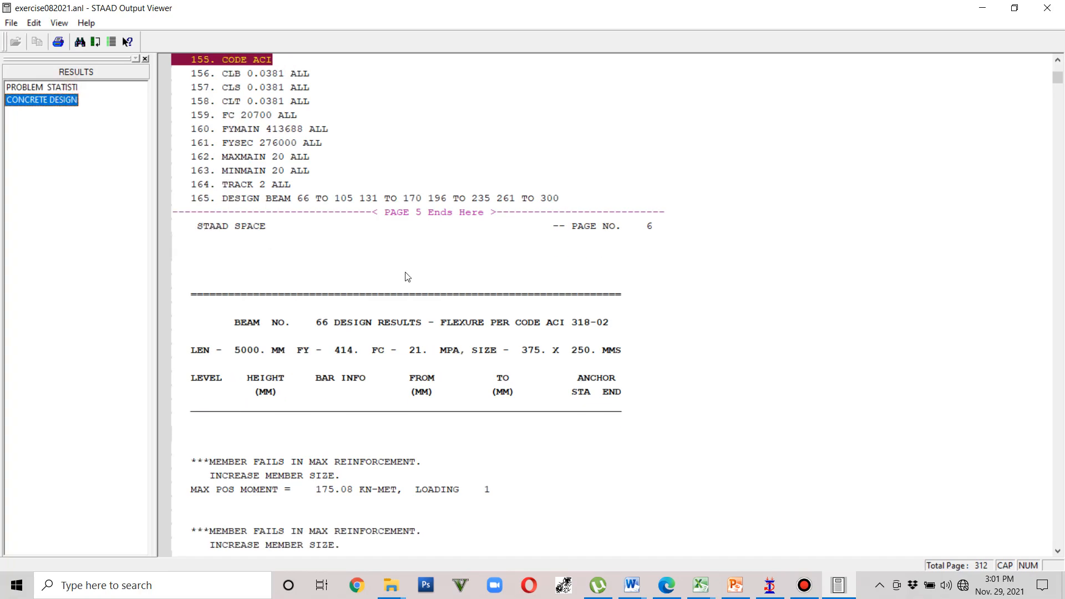
scroll(410, 269, up, 15)
click(44, 88)
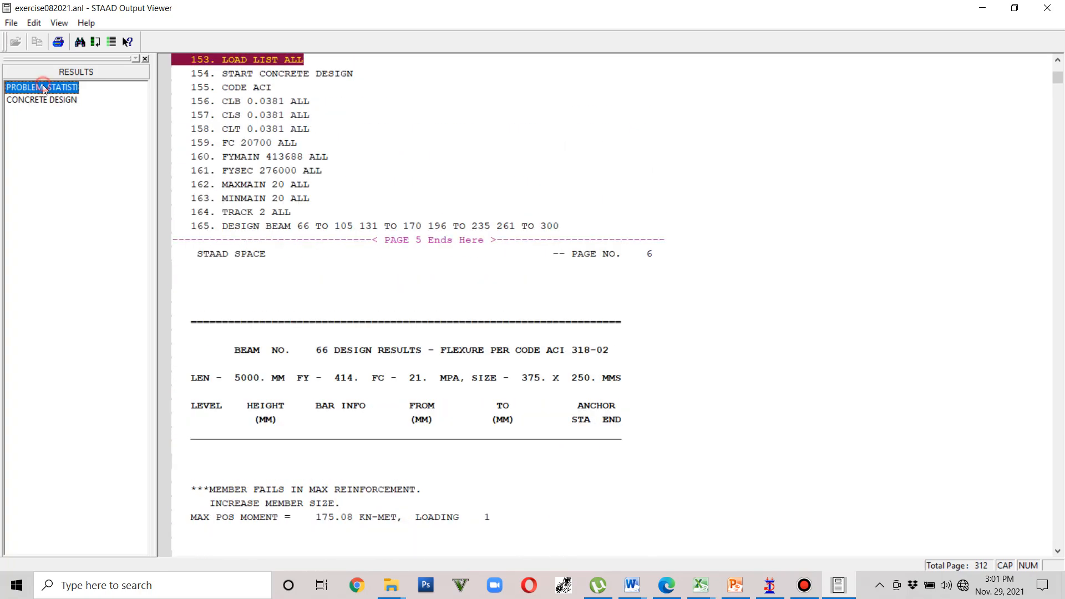
click(43, 100)
scroll(518, 283, up, 20)
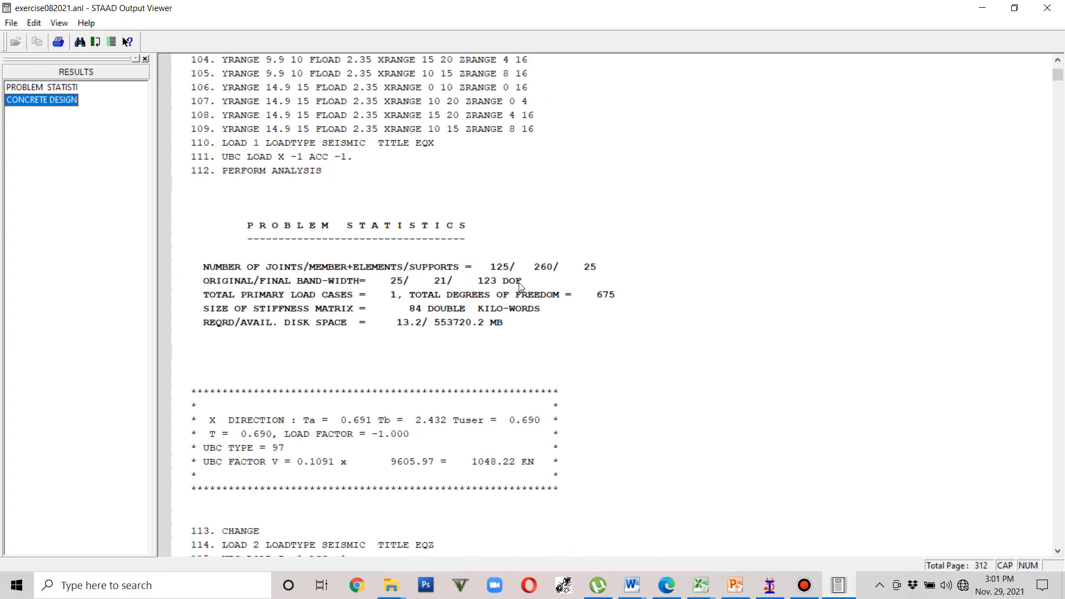
scroll(519, 286, up, 20)
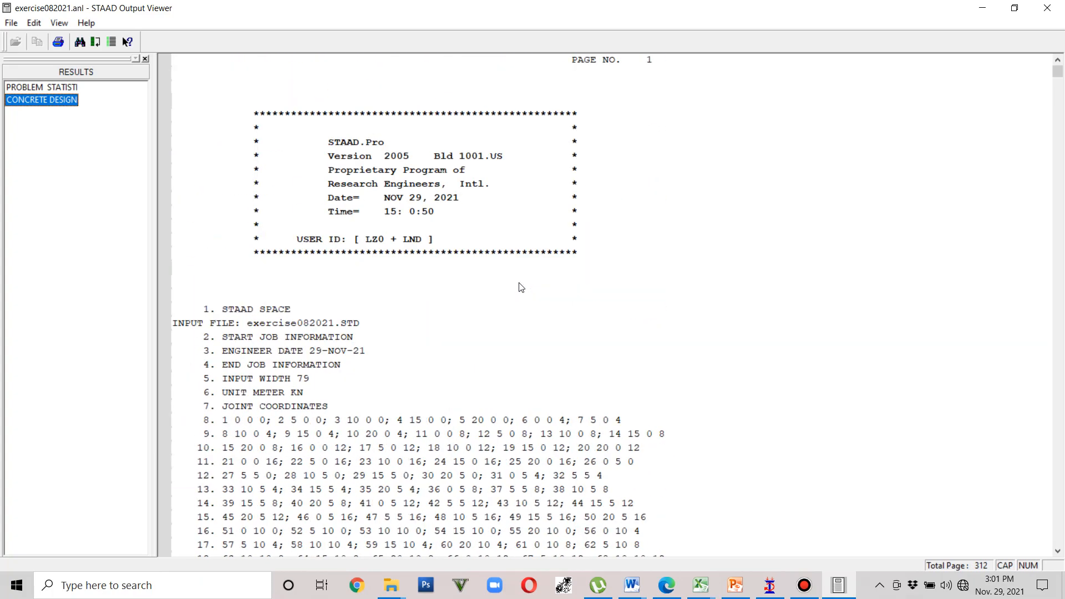
scroll(554, 290, down, 20)
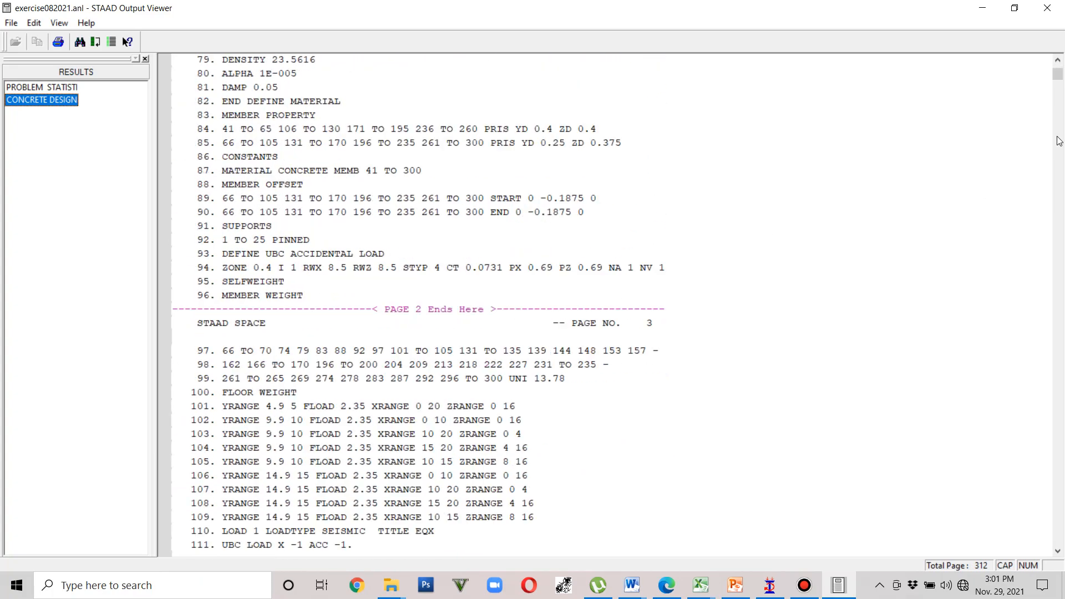
click(1048, 8)
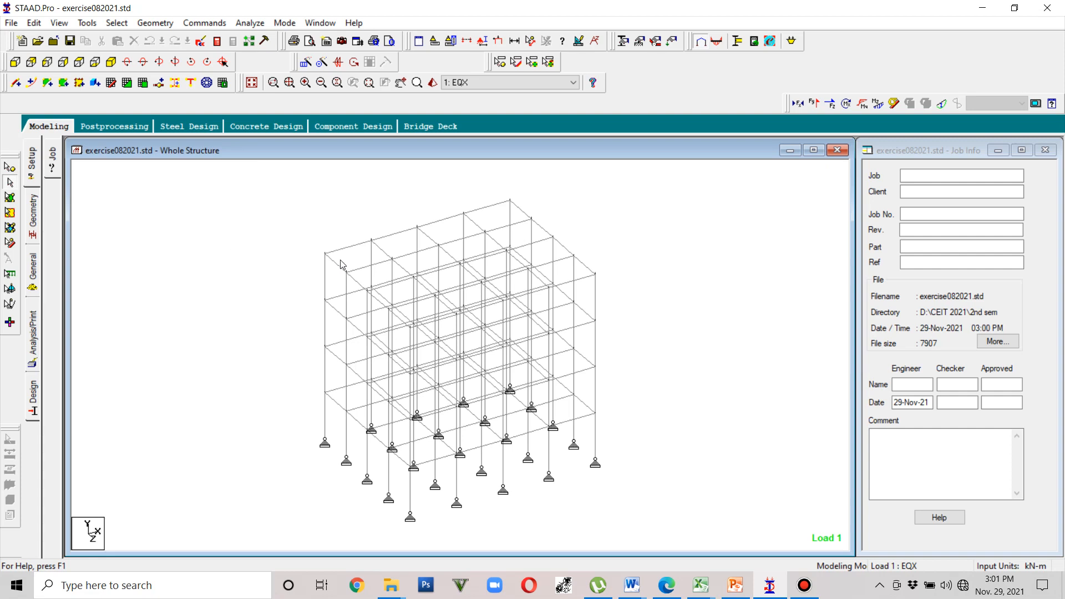
Step: Save a copy of the model in the STAAD EXERCISES folder as exercise082021 FOOTING
click(282, 250)
click(11, 28)
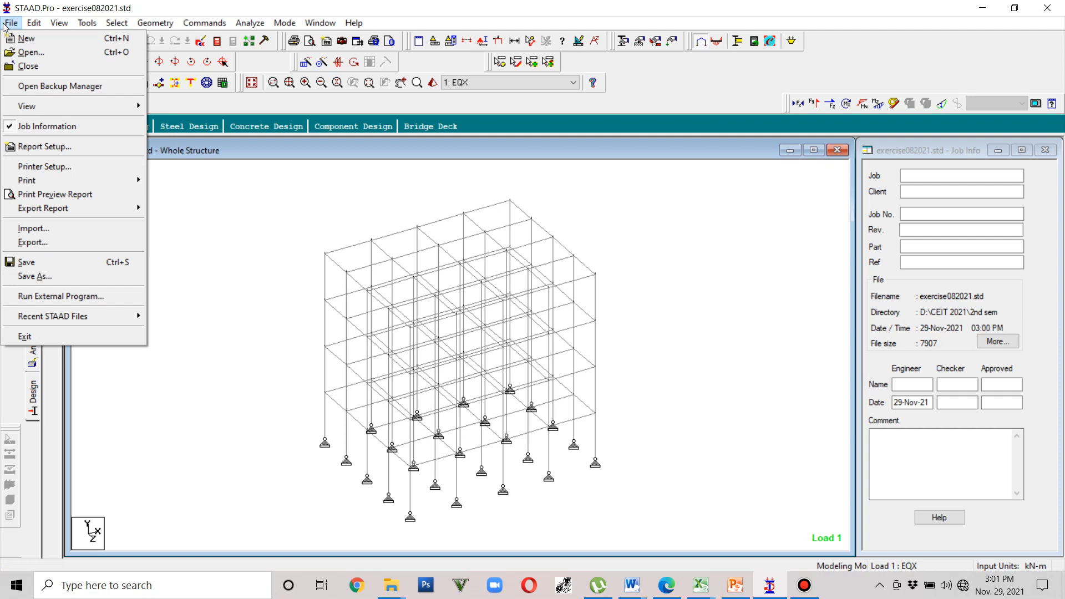
click(47, 276)
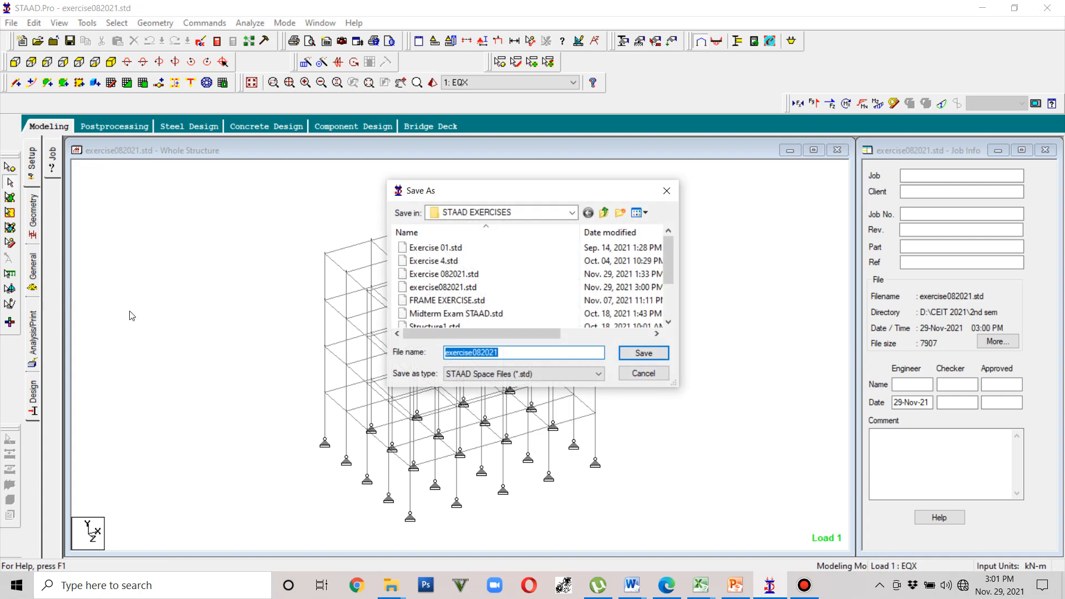
click(515, 354)
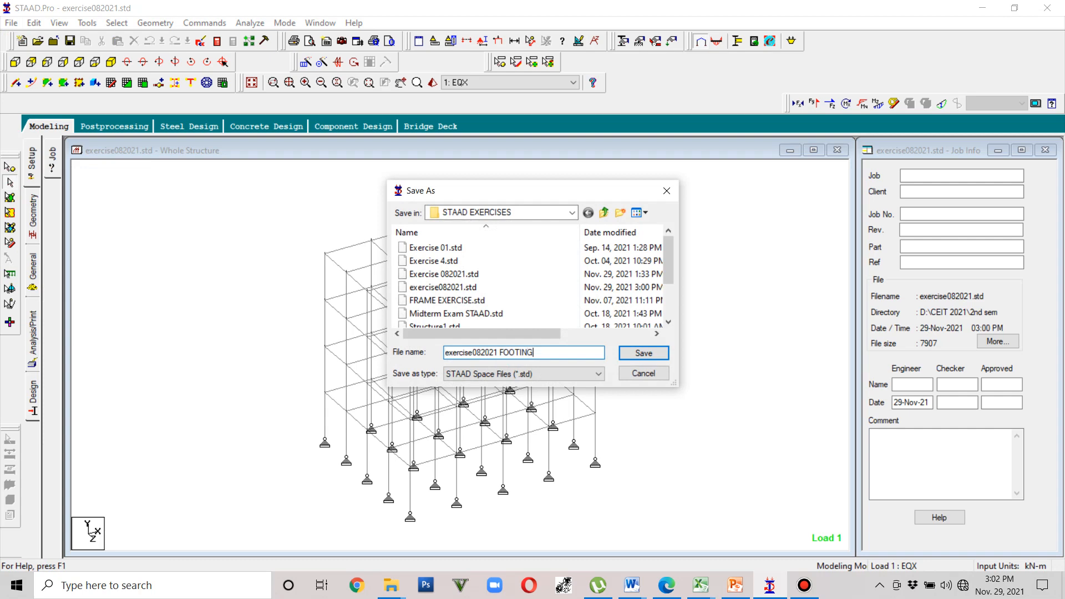
click(647, 353)
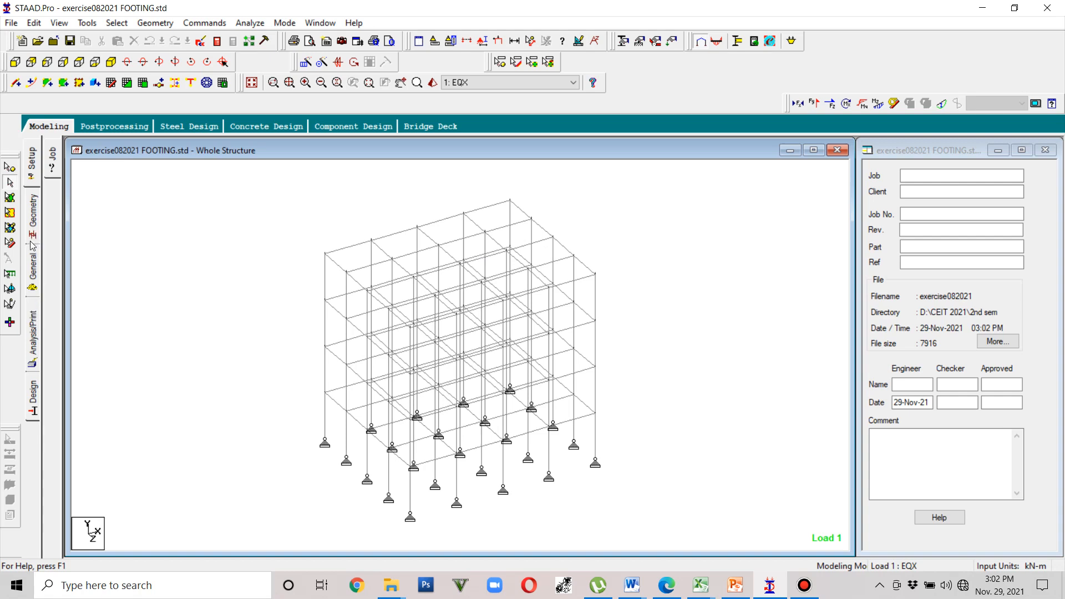
Step: Delete the UBC 1997 seismic definition together with its dependent UBC load items and the existing result files
click(32, 277)
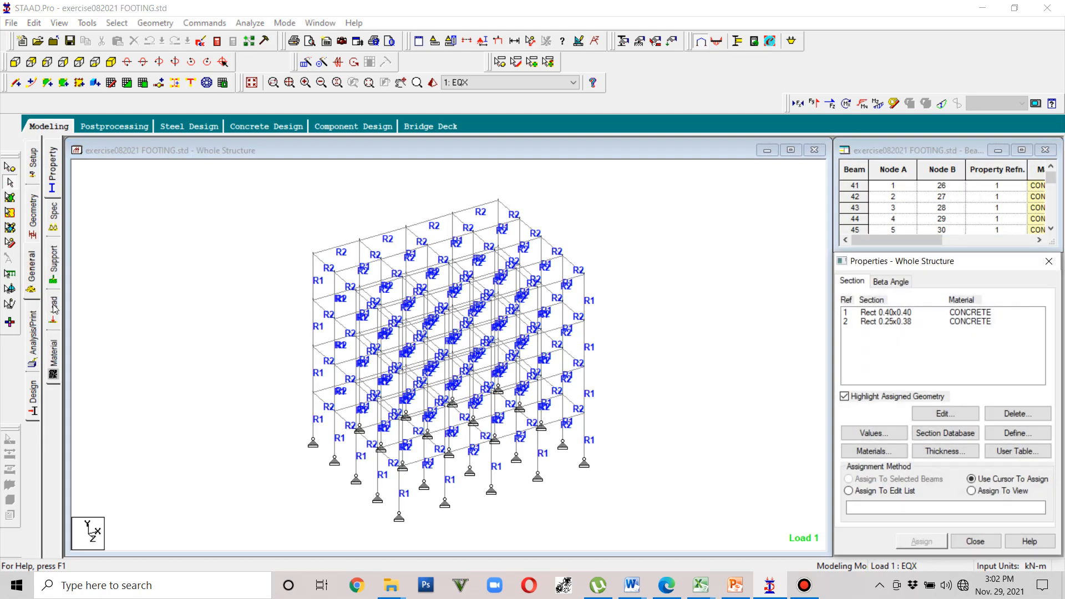
click(53, 307)
click(844, 163)
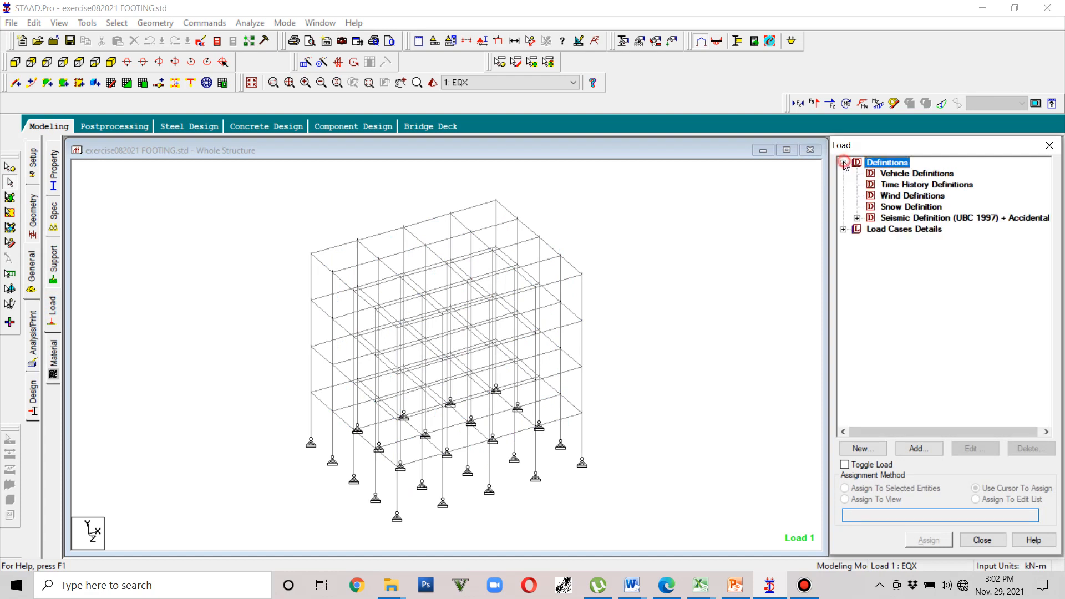
click(843, 230)
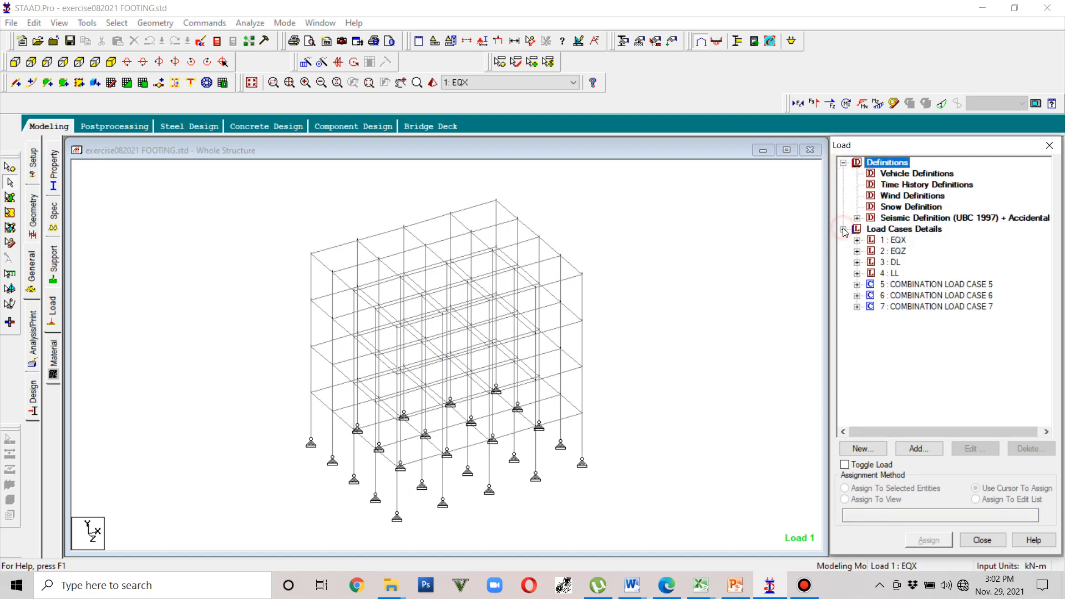
click(857, 218)
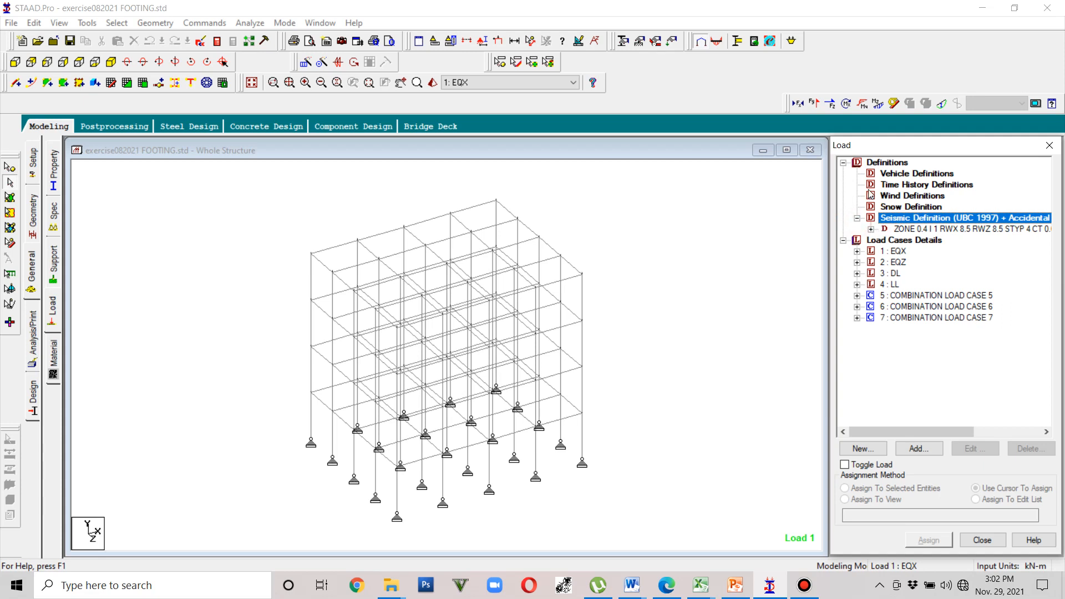
click(894, 230)
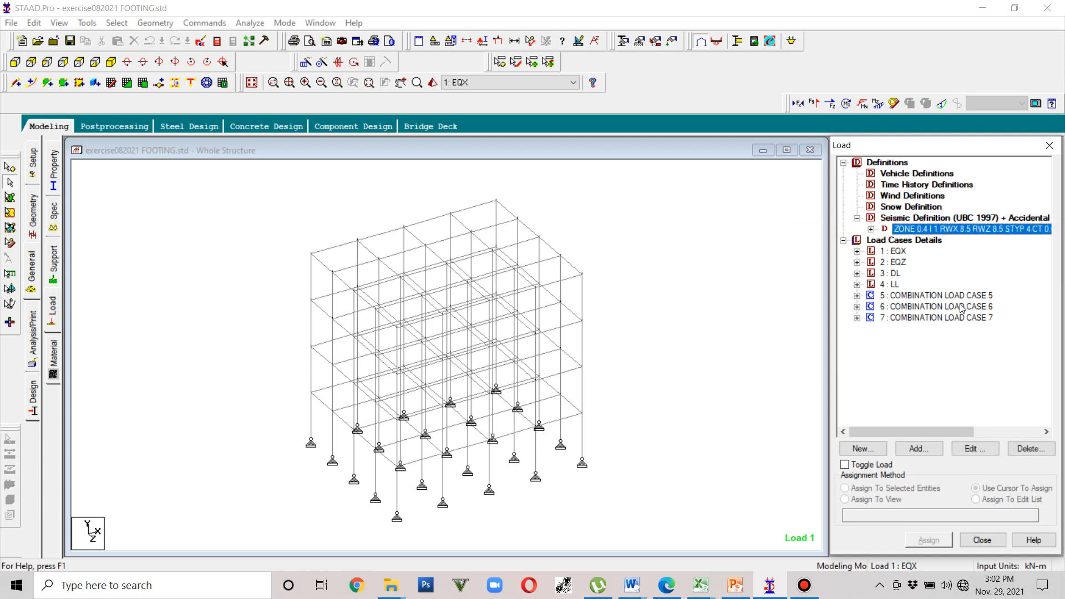
key(Delete)
click(819, 426)
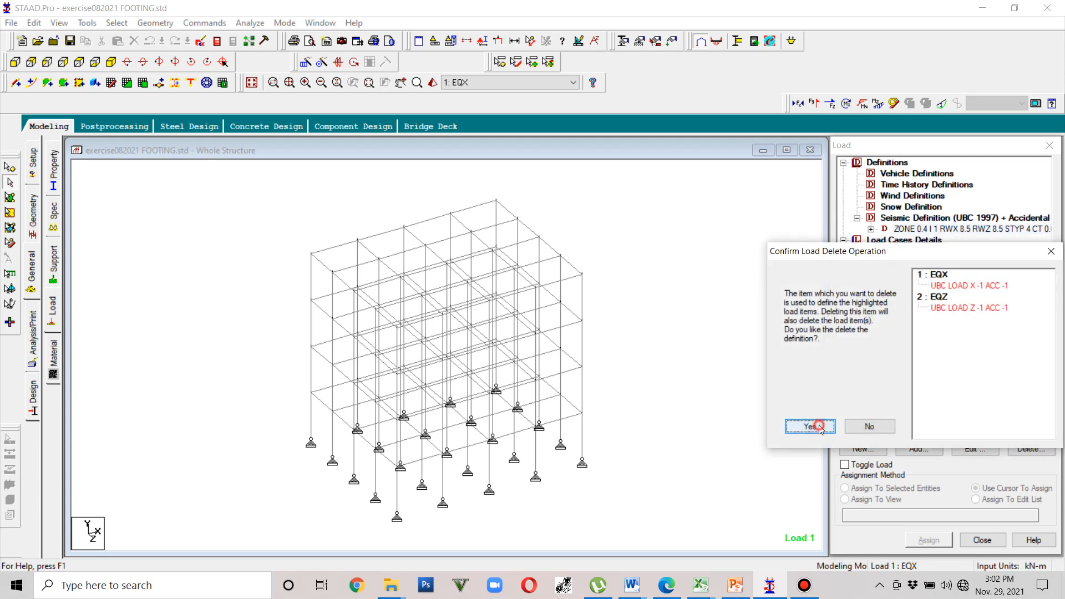
click(965, 382)
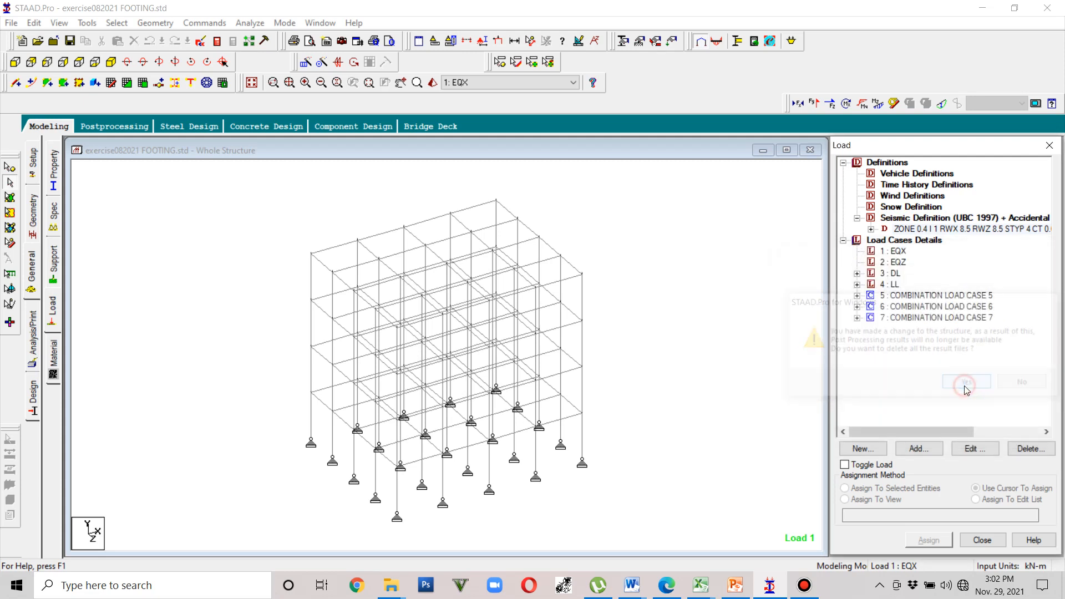
Step: Delete the seismic load cases 1: EQX and 2: EQZ
click(903, 239)
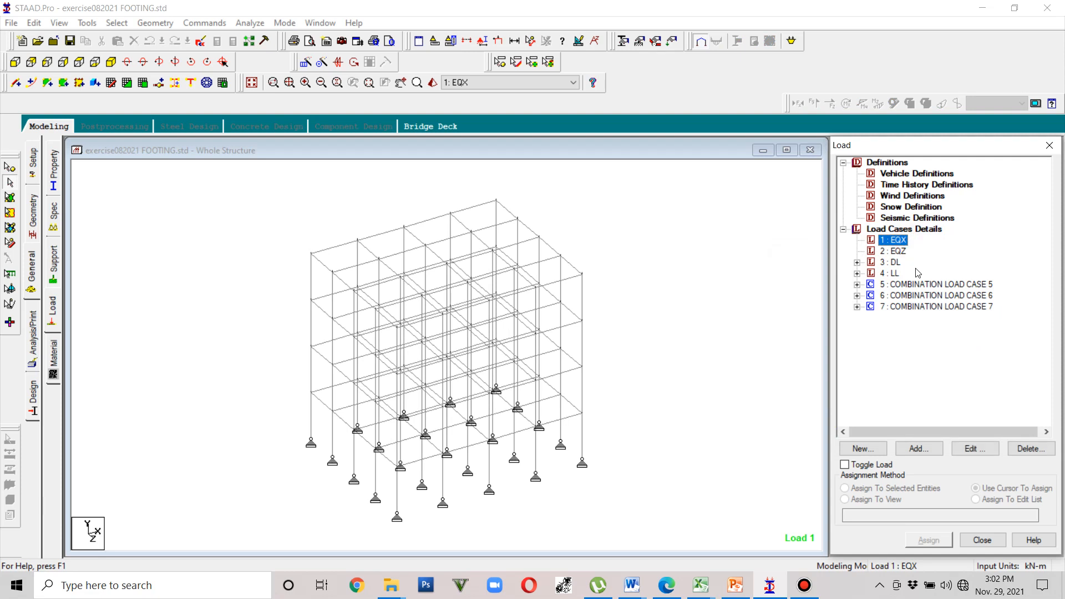
key(Delete)
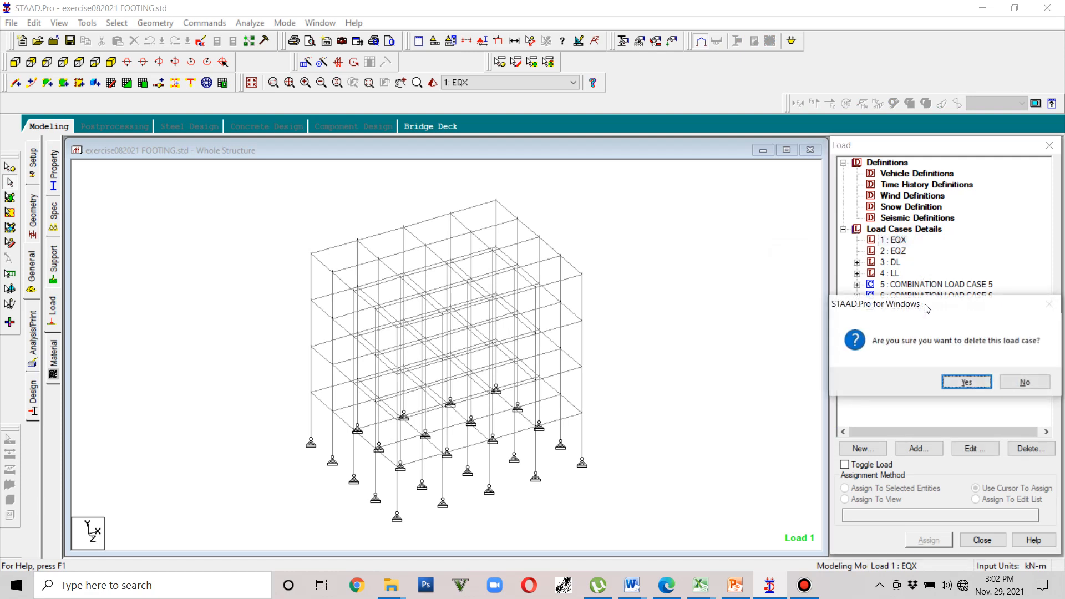
click(965, 382)
click(900, 240)
key(Delete)
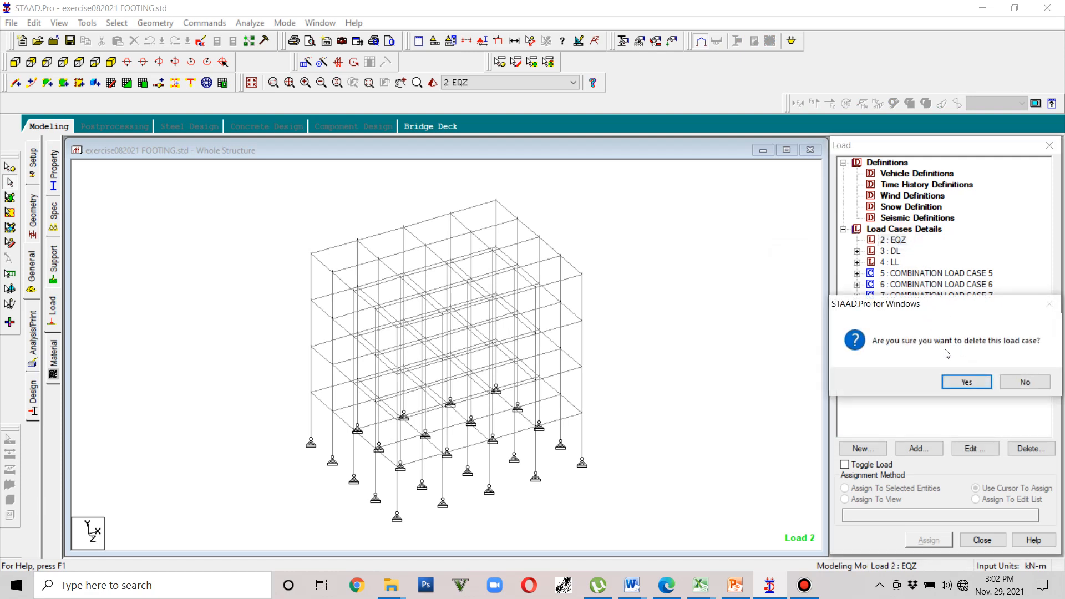
click(964, 381)
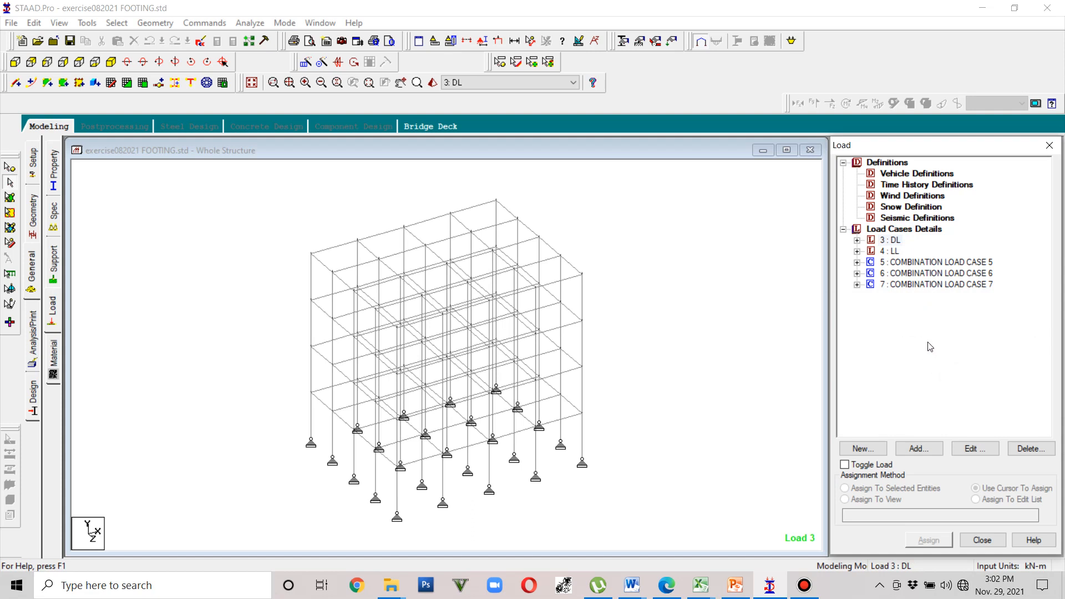
Step: Delete combination load cases 5 and 6 from the load case details
click(913, 263)
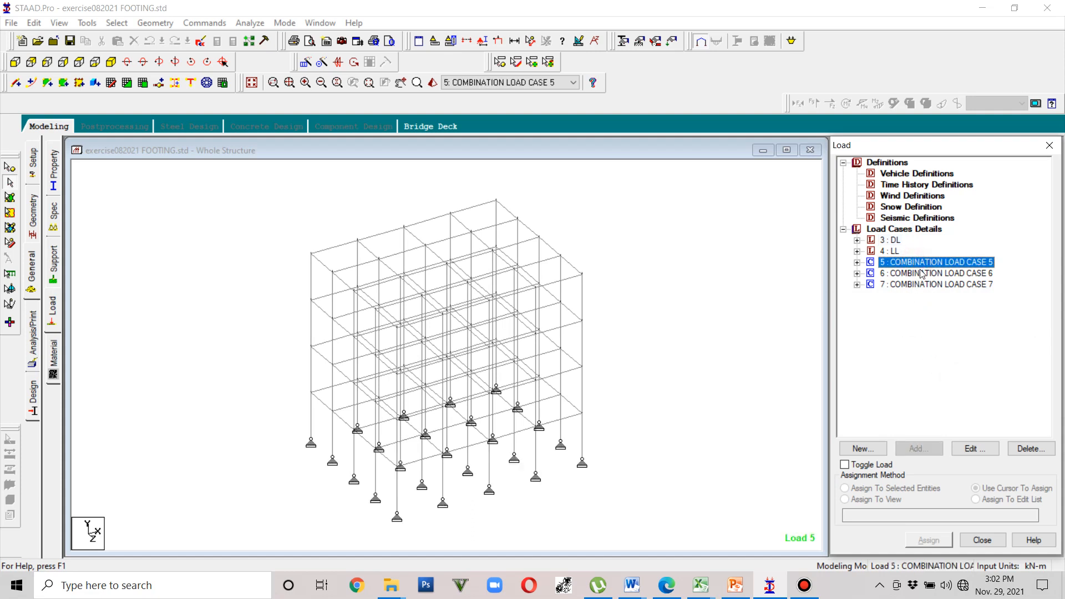
key(Delete)
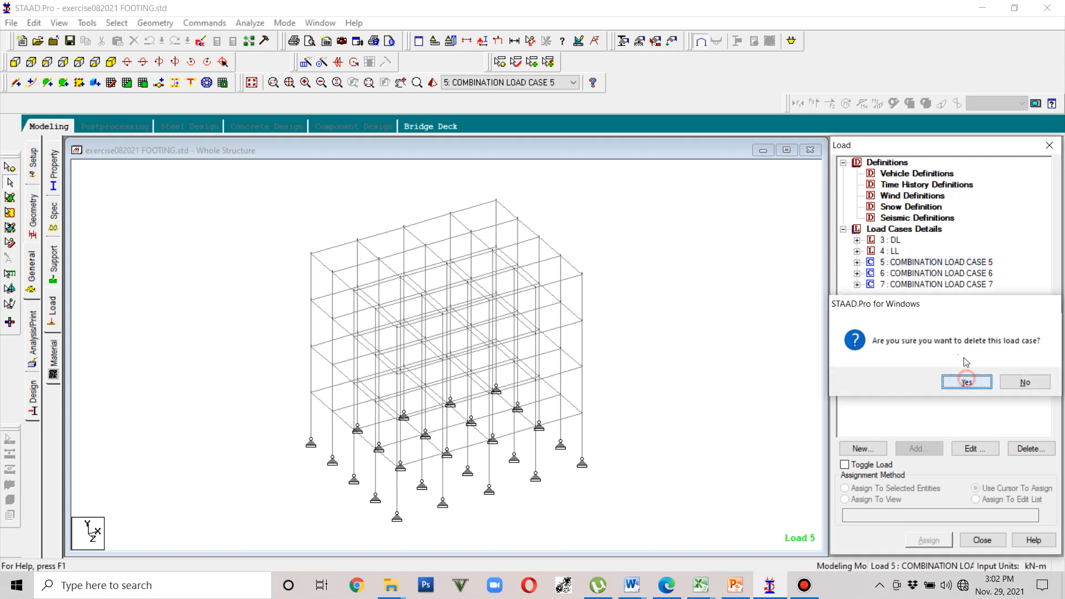
click(966, 381)
click(918, 263)
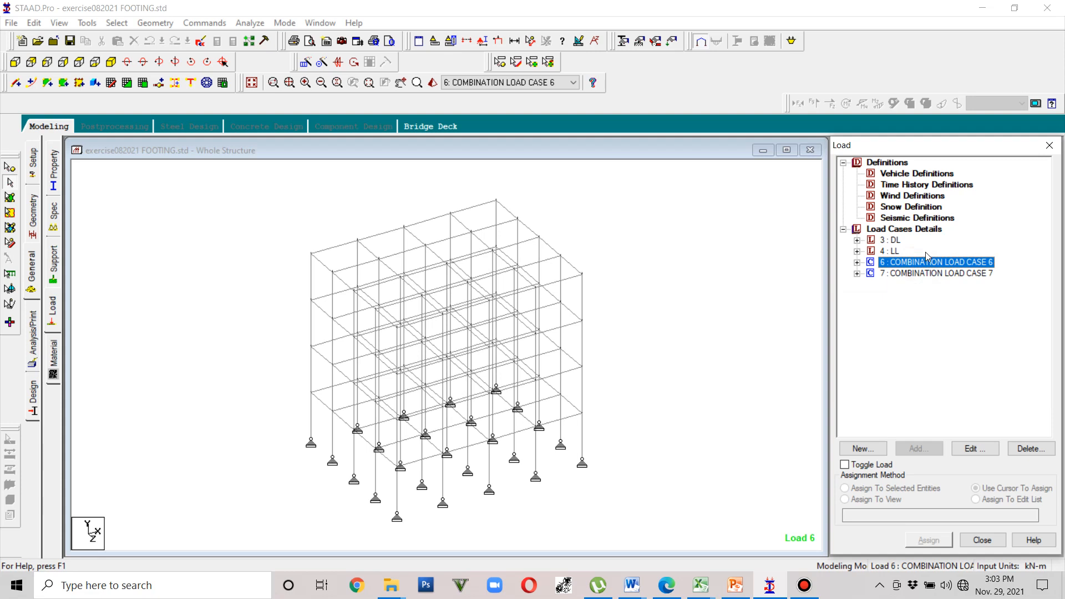
key(Delete)
click(966, 382)
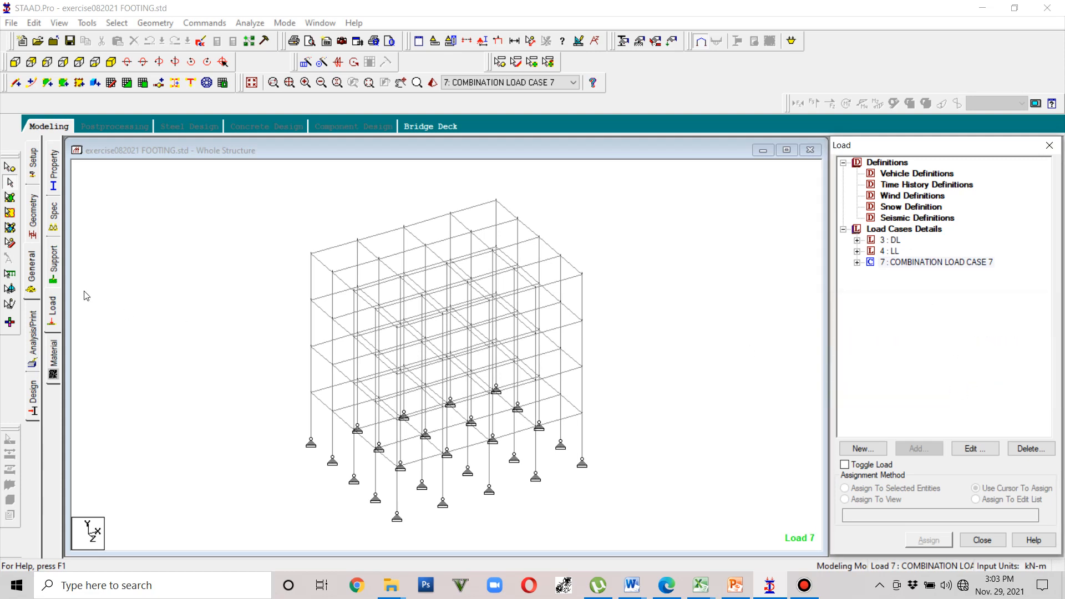
Step: Delete the START CONCRETE DESIGN block and all of its associated concrete design commands
click(34, 392)
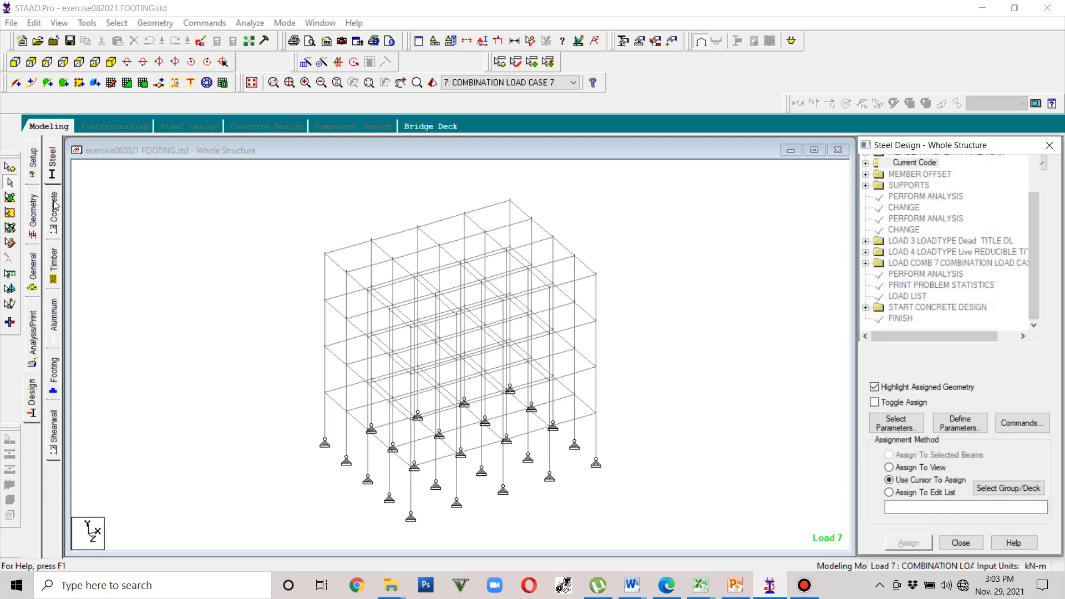
click(33, 398)
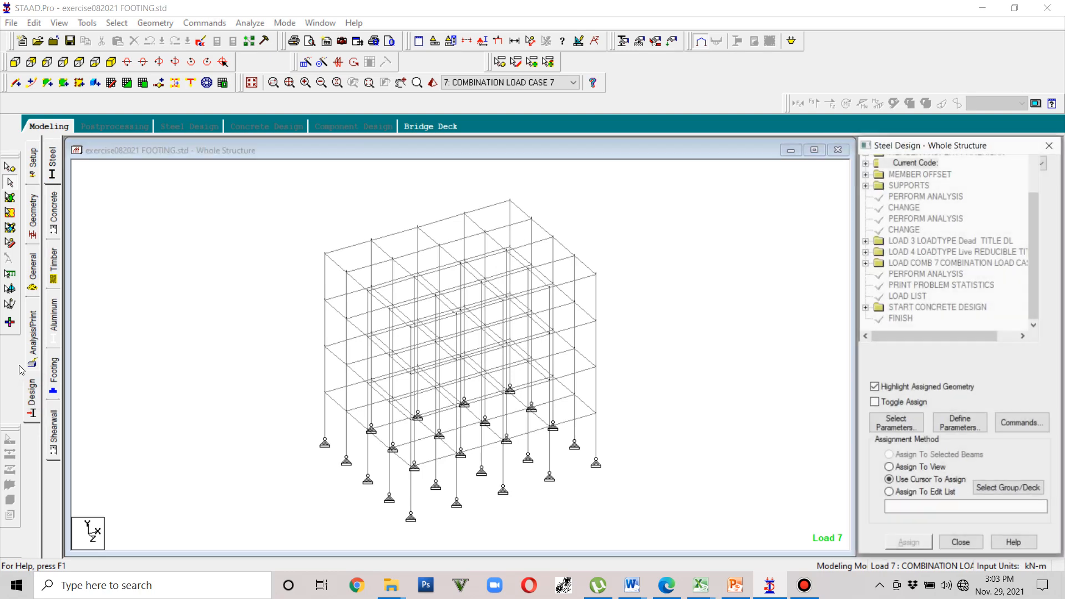
click(33, 392)
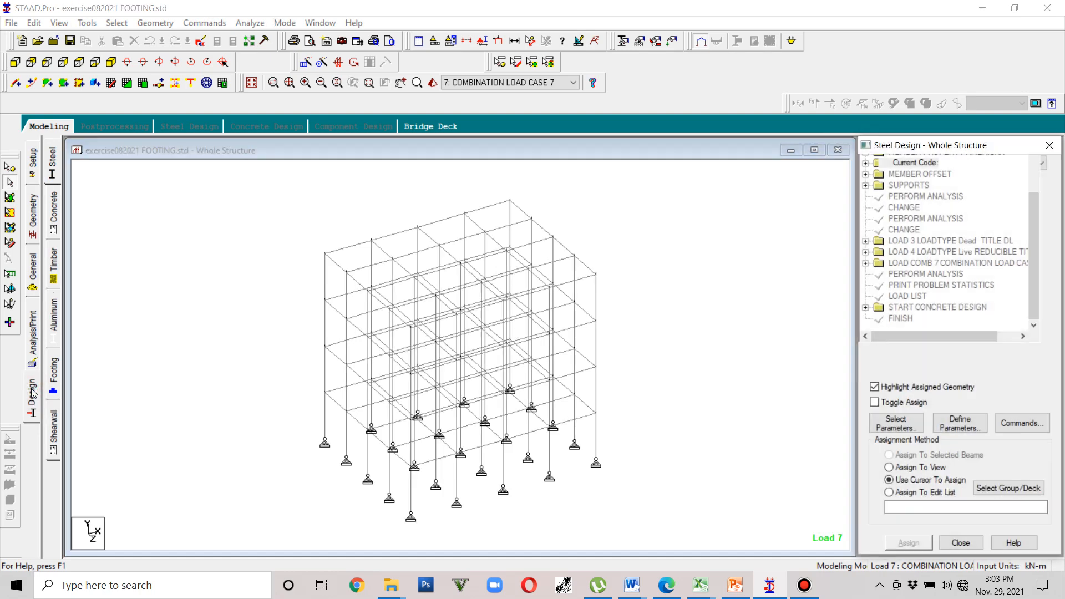
click(55, 227)
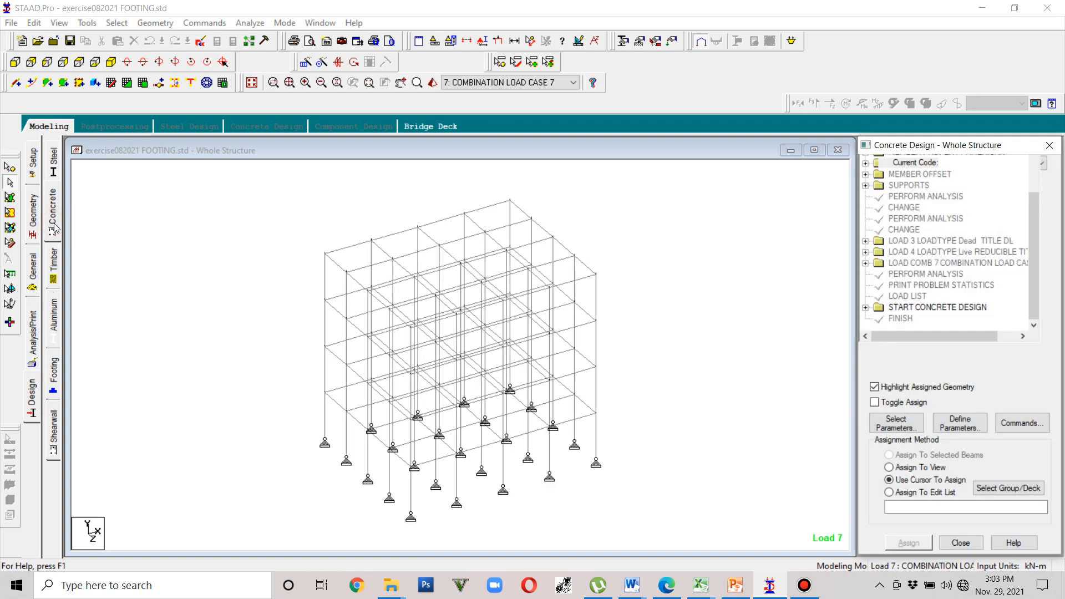
click(936, 312)
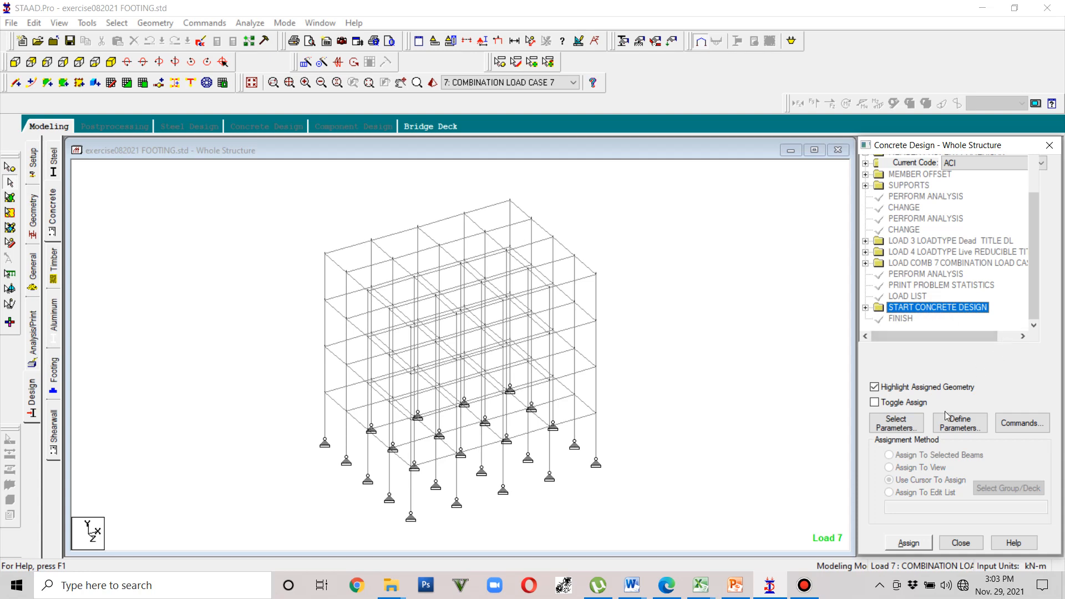
key(Delete)
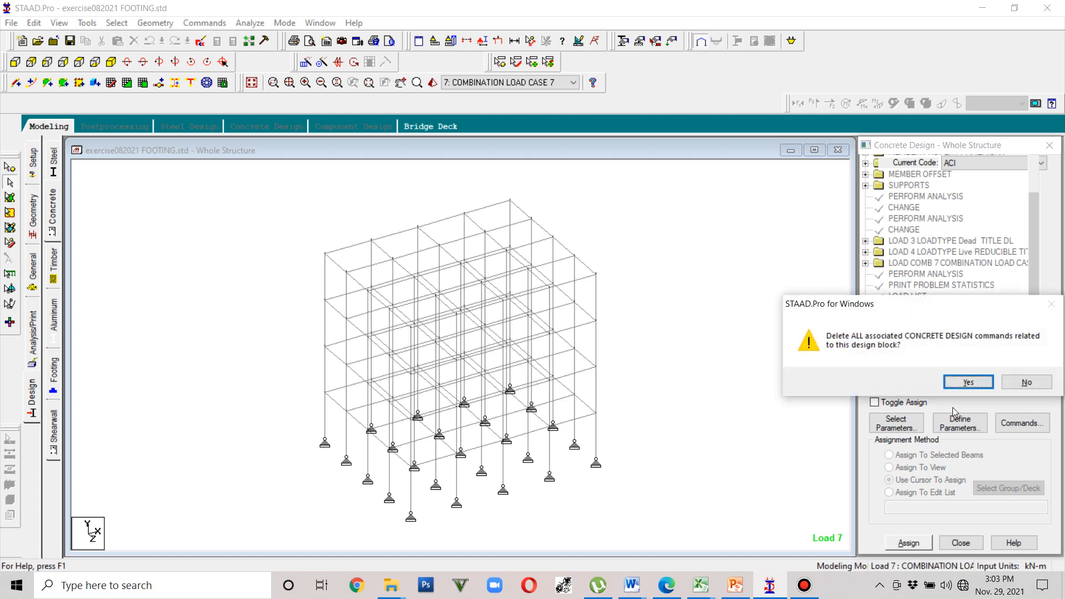
click(968, 383)
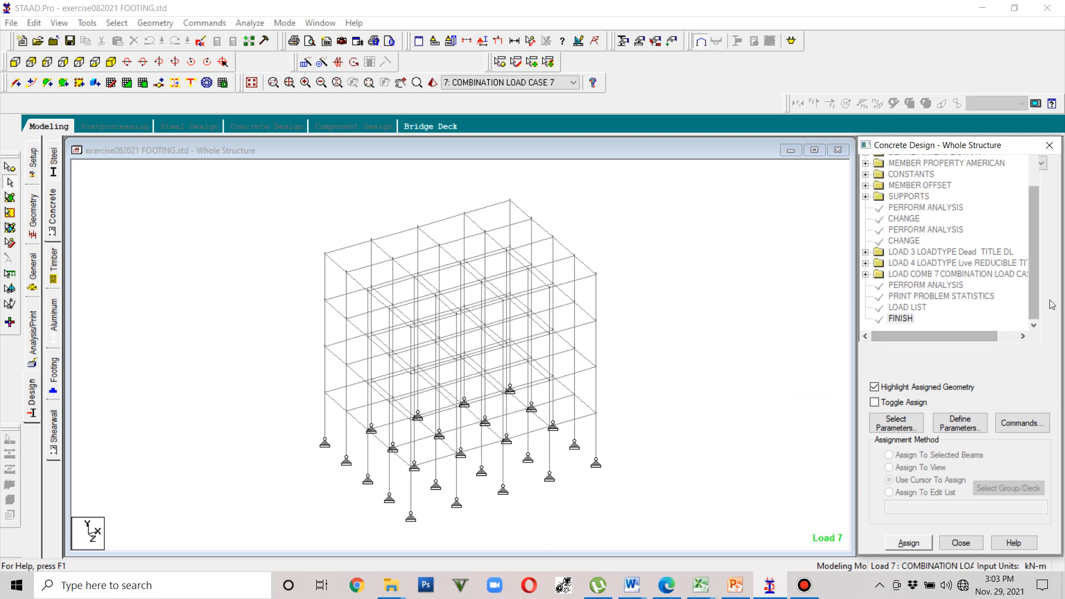
Step: Bring up the footing design settings and select all the support nodes at the base of the frame
mouse_move(1034, 299)
mouse_down()
mouse_move(1033, 226)
mouse_move(1030, 307)
mouse_up()
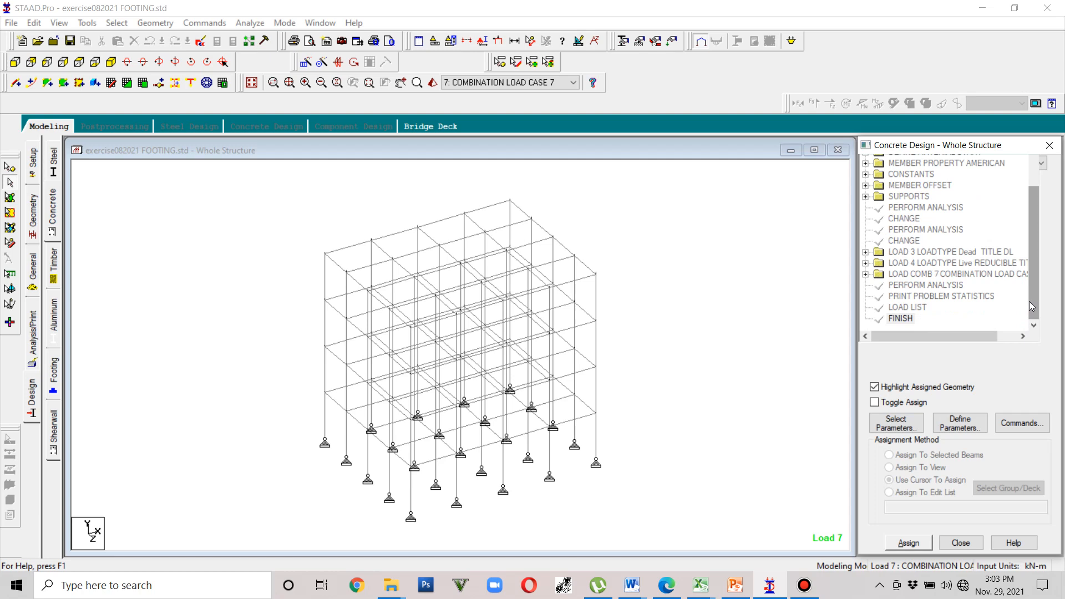
click(53, 382)
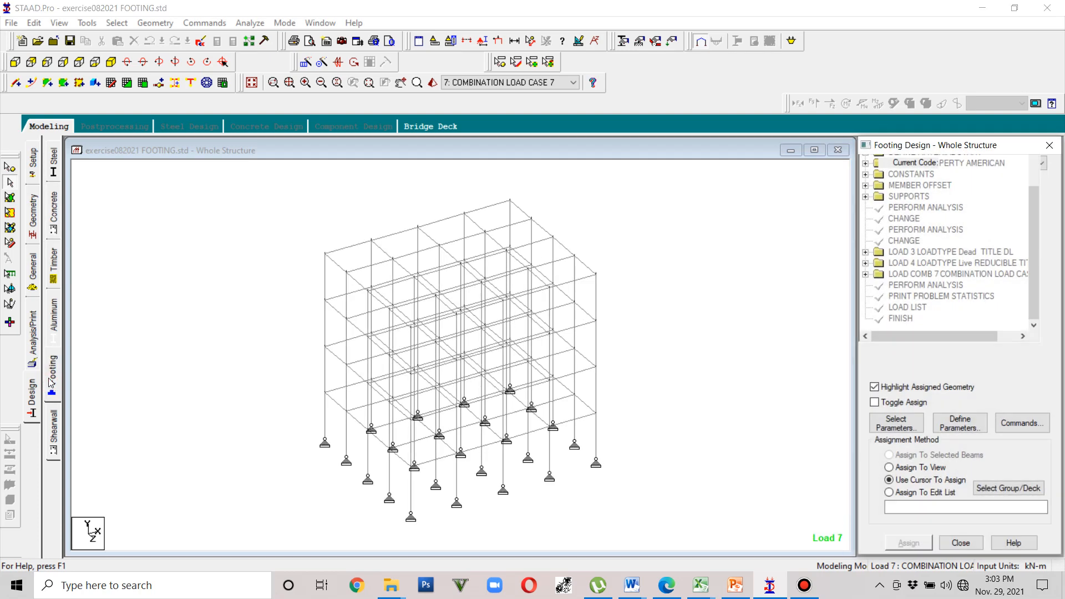
click(16, 61)
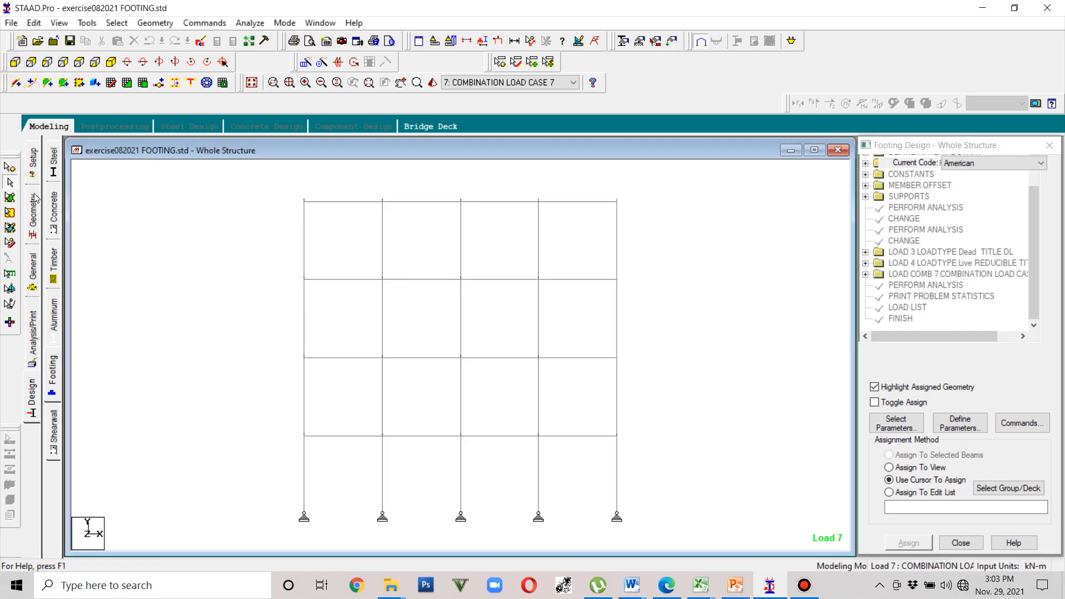
click(10, 167)
drag(664, 529, 240, 490)
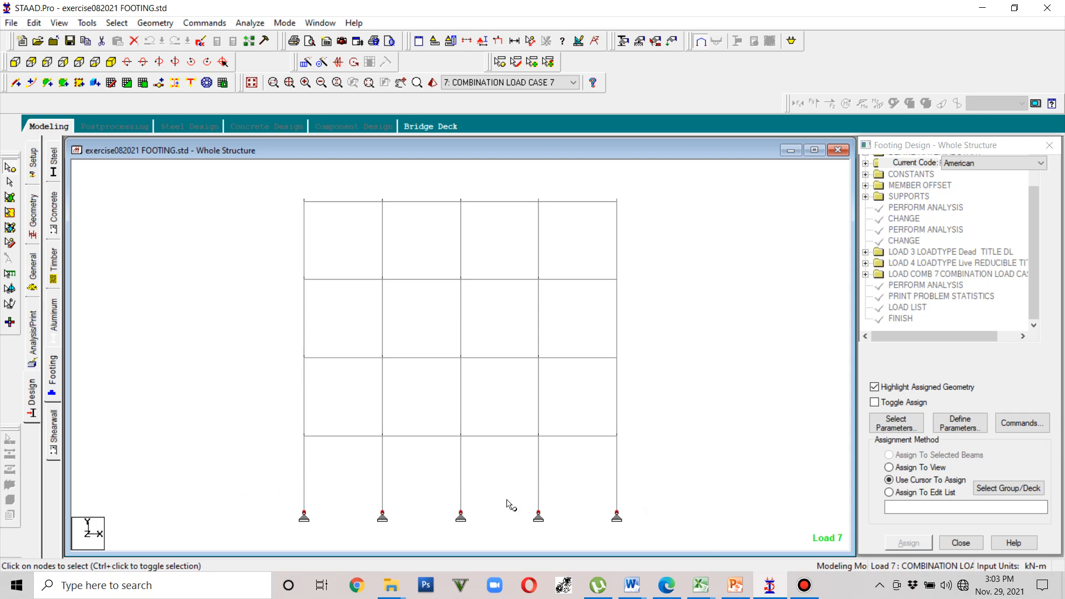
click(647, 522)
drag(650, 524, 255, 500)
click(110, 63)
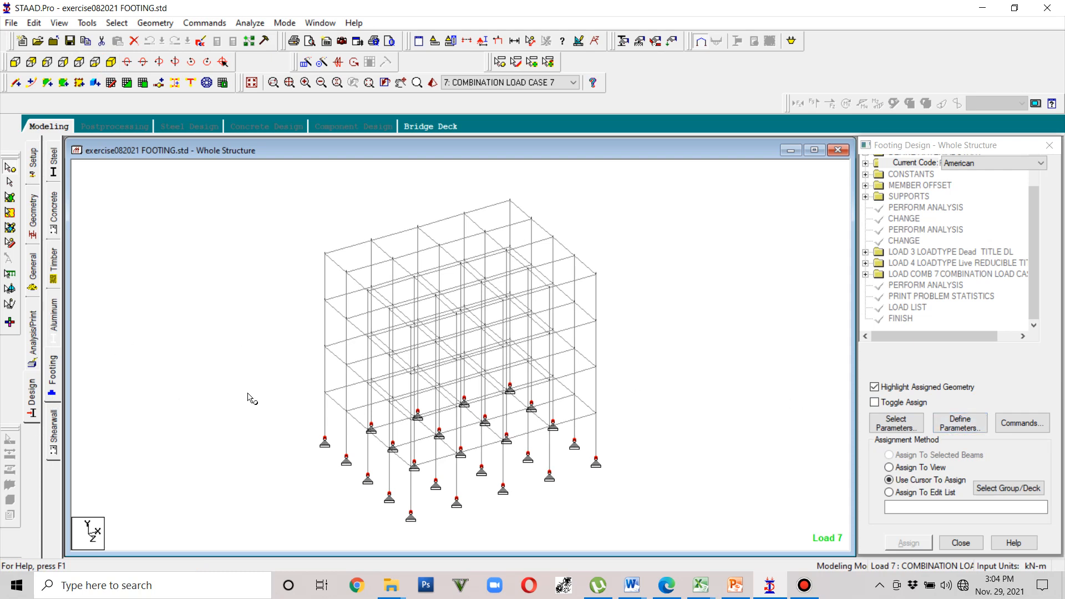
Step: Assign a soil bearing capacity (BC) of 135 kN/m2 to the selected support nodes
click(962, 423)
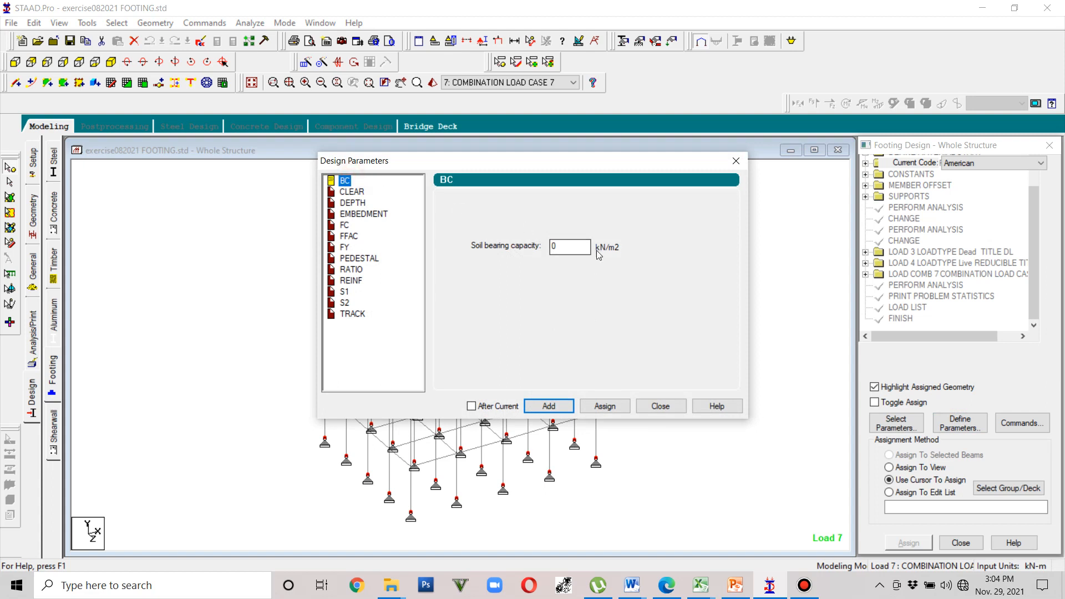
double_click(558, 247)
text(135)
click(605, 407)
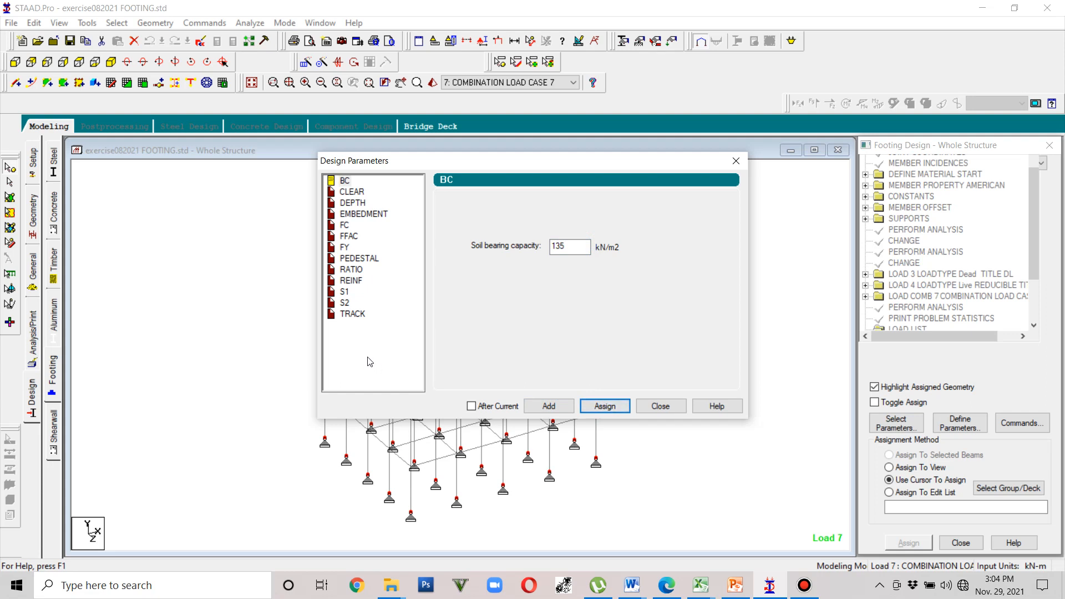
Step: Assign a concrete compressive strength (FC) of 20700 kN/m2 and a steel yield strength (FY) of 276000 kN/m2 to the support nodes
click(345, 225)
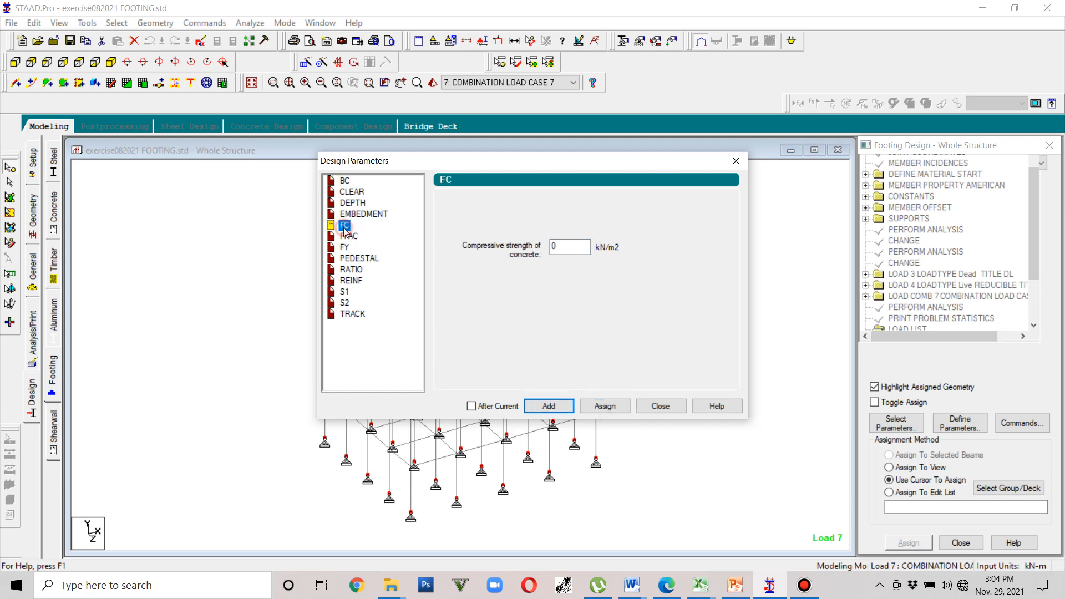
text(20700)
click(605, 407)
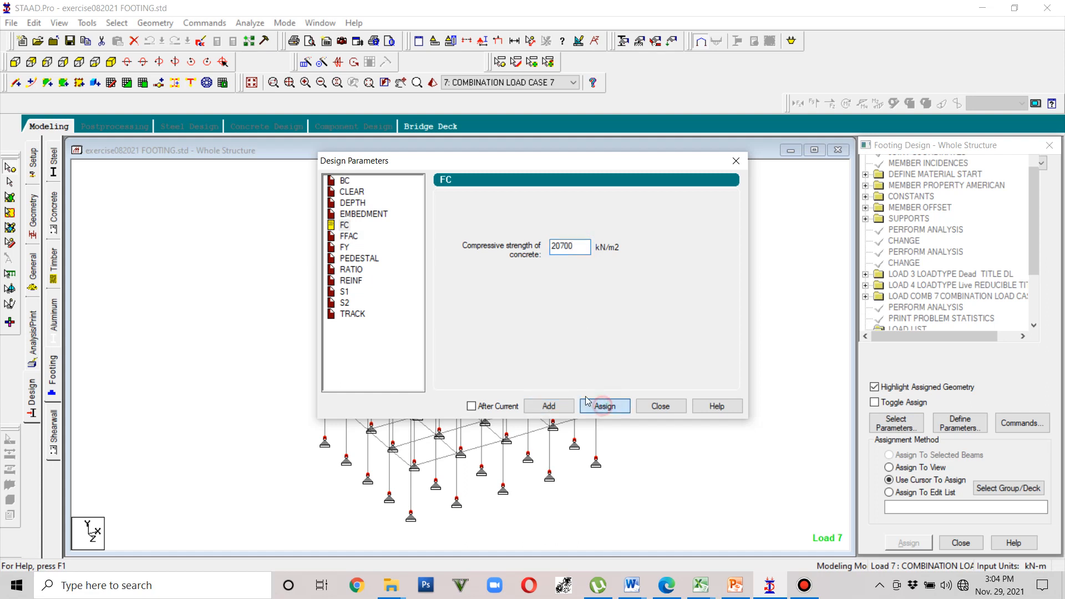
click(354, 248)
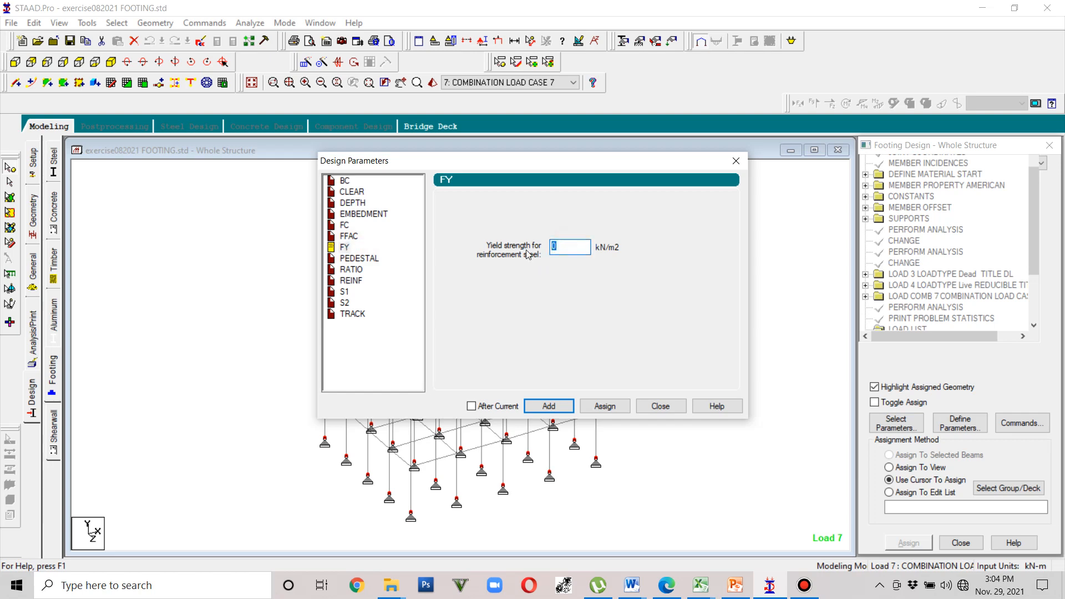
text(276000)
click(617, 407)
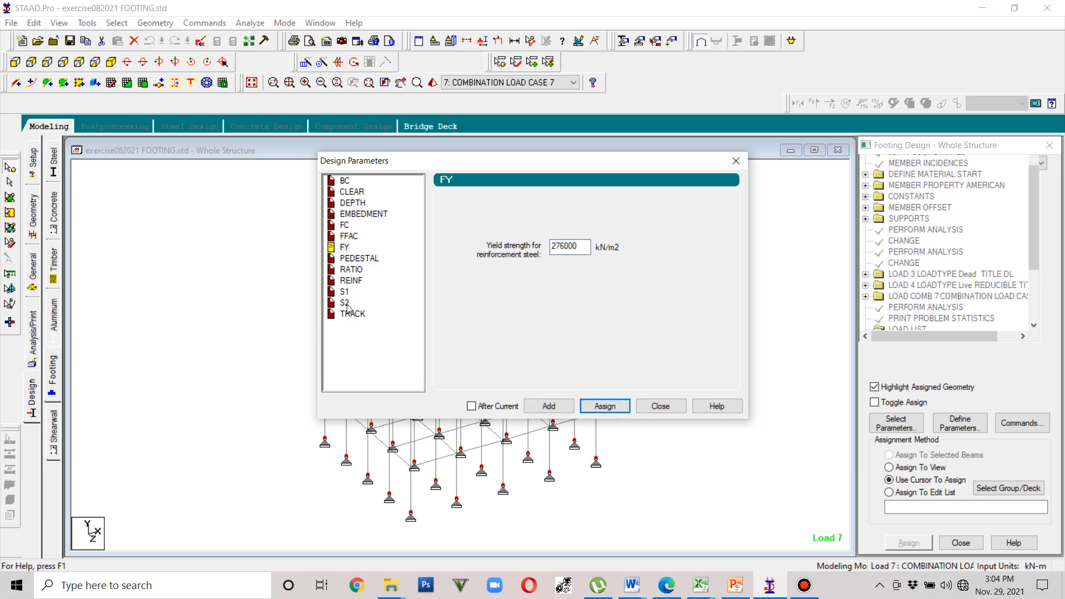
Step: Assign the TRACK parameter with option 2, numerical output with sketch, to the support nodes
click(363, 318)
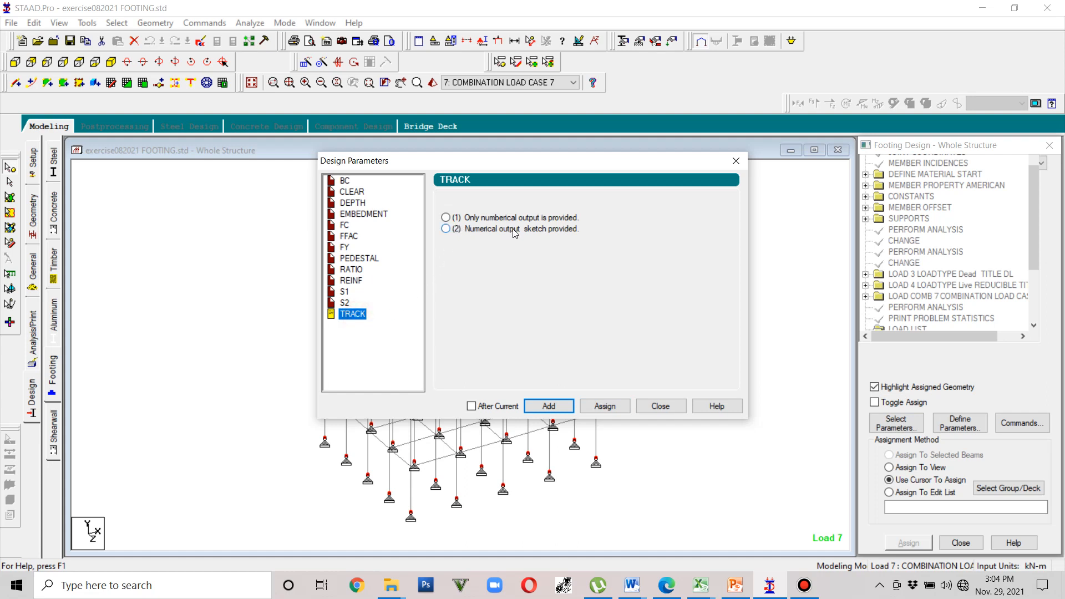
click(445, 229)
click(666, 411)
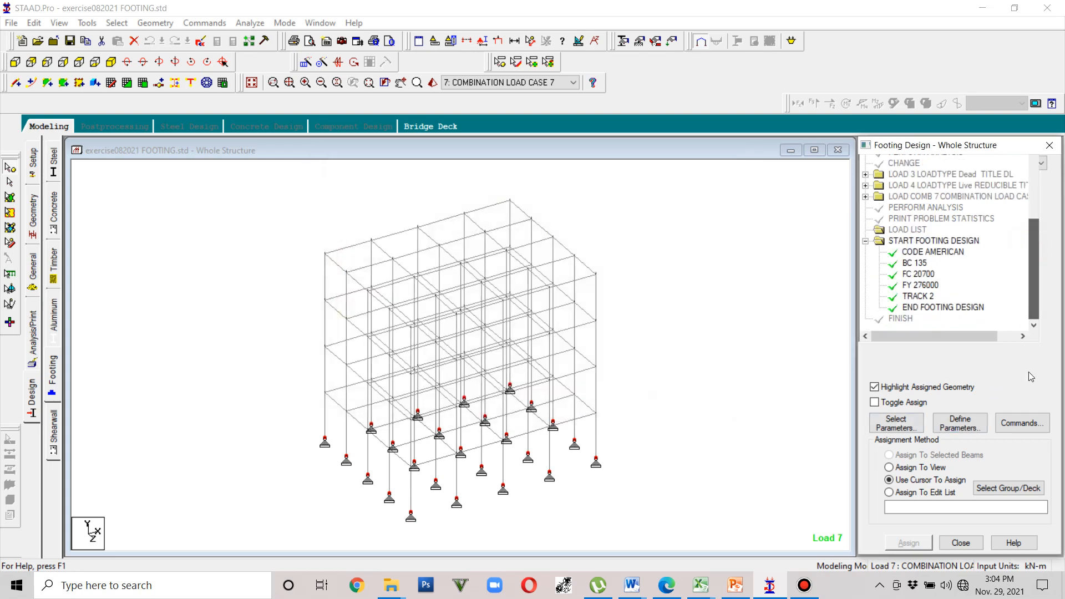
Step: Assign the footing DESIGN command to the selected support nodes and clear the selection
click(1013, 426)
click(887, 451)
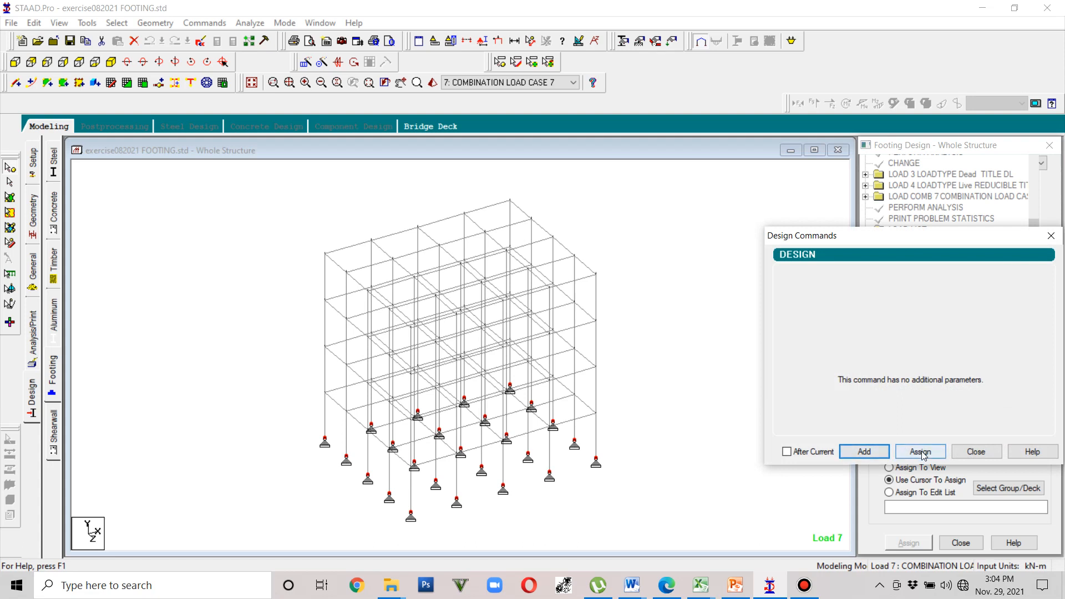
click(977, 453)
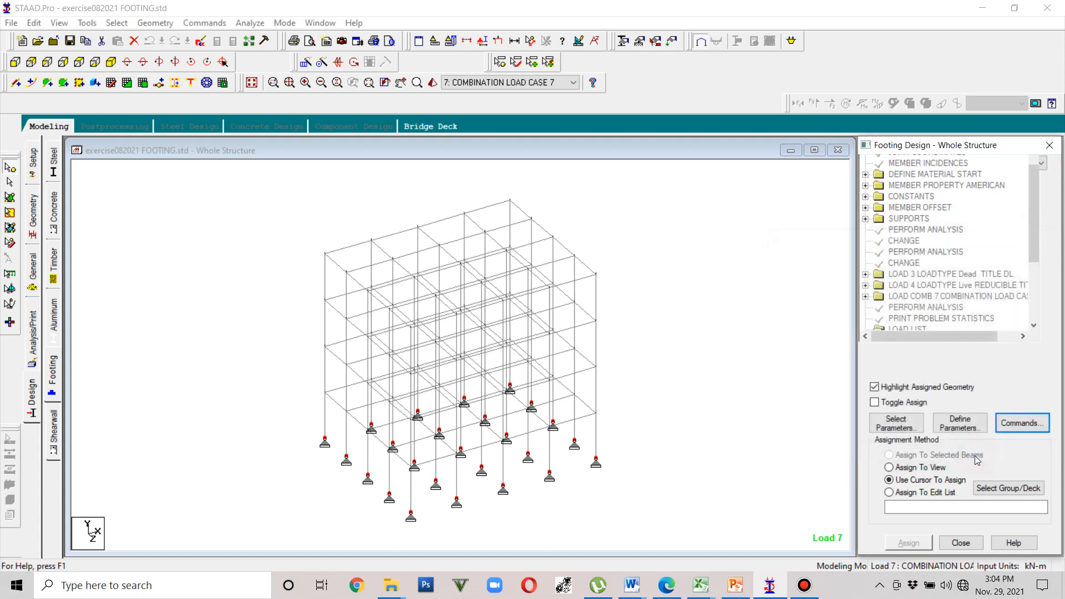
click(642, 309)
Step: Run the analysis on the footing model with the STAAD engine, saving the modified structure
click(248, 23)
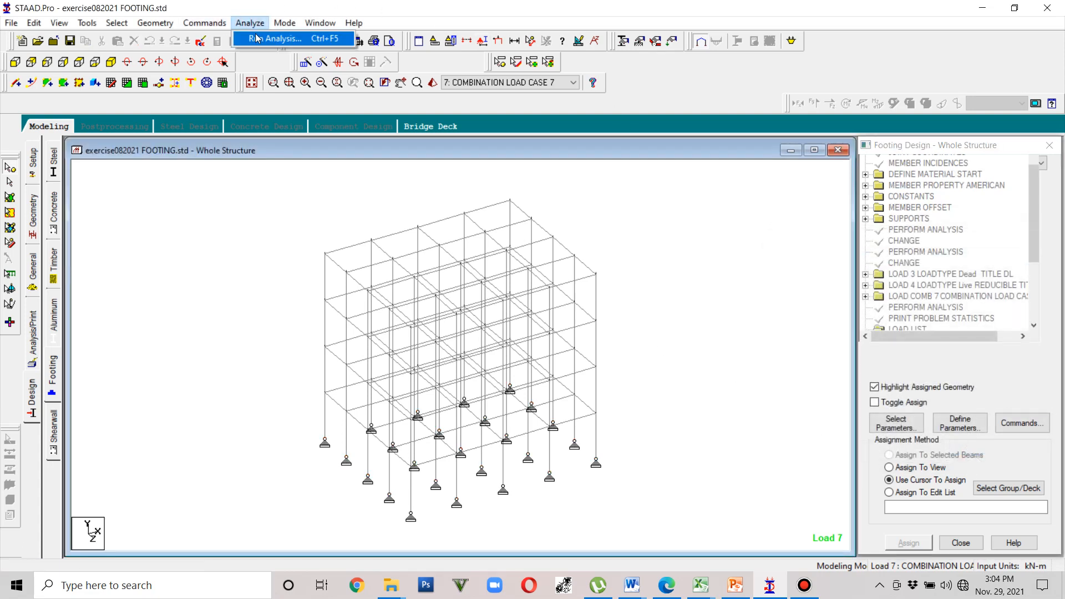
click(247, 39)
click(460, 359)
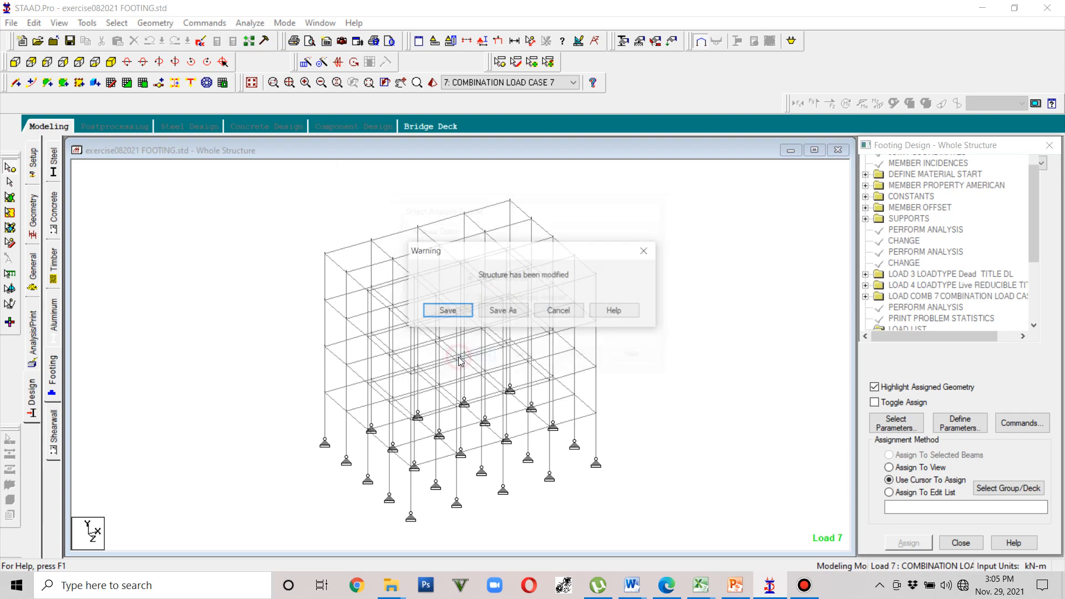
click(451, 311)
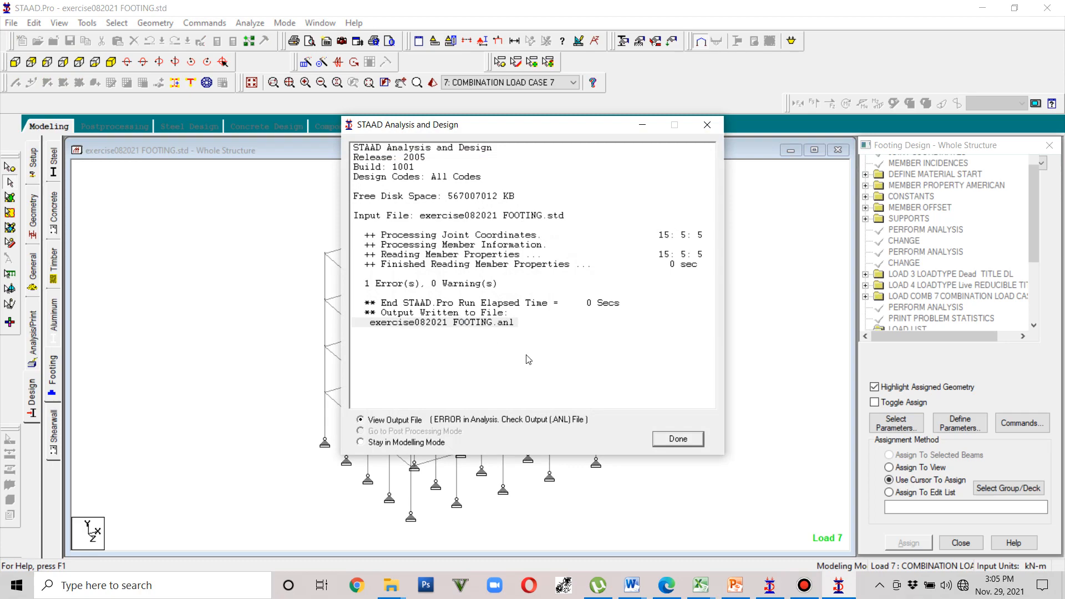
Step: Open the analysis output file, check its error entry and input listing, and close the viewer
click(674, 440)
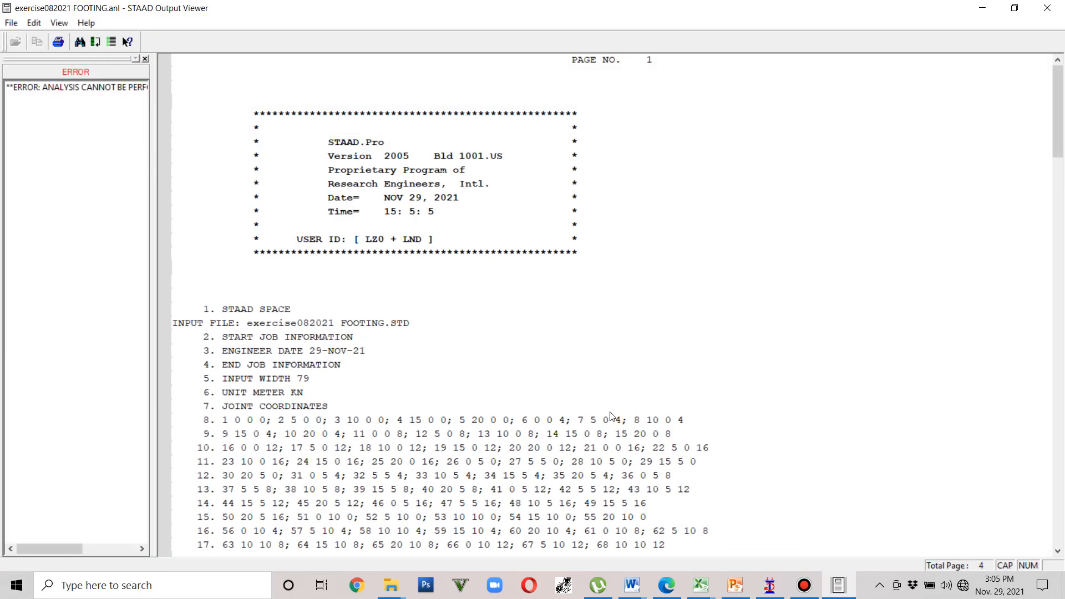
scroll(494, 351, down, 7)
click(113, 98)
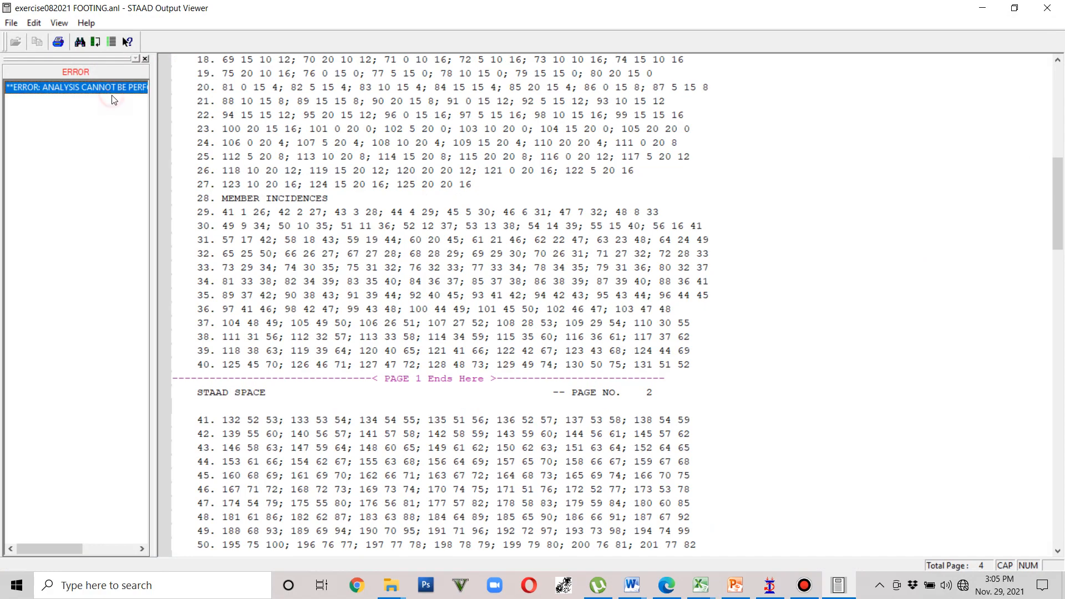
click(1058, 224)
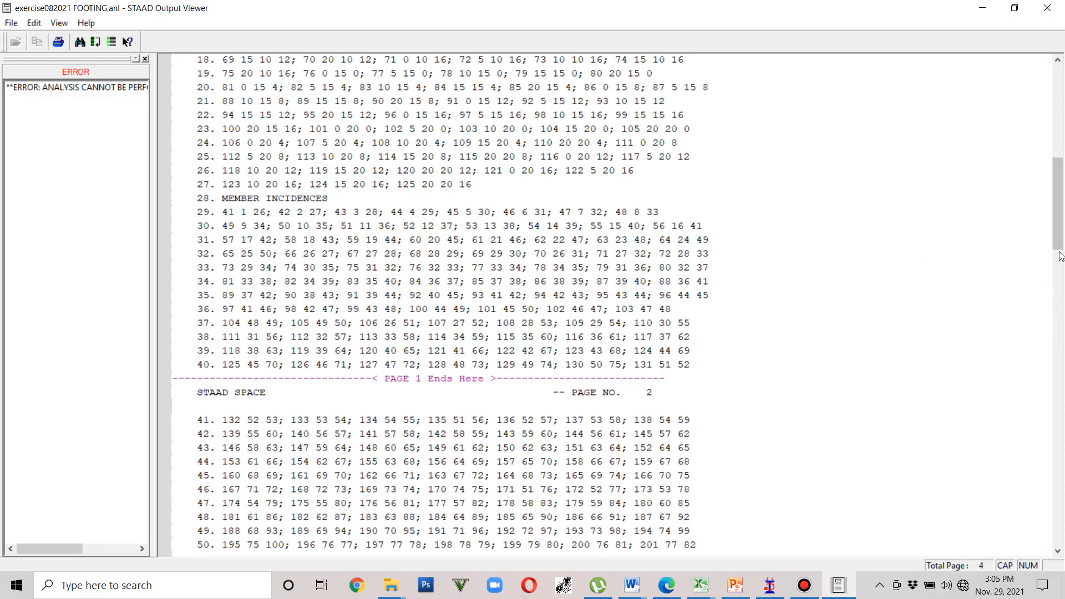
drag(1058, 228, 1020, 72)
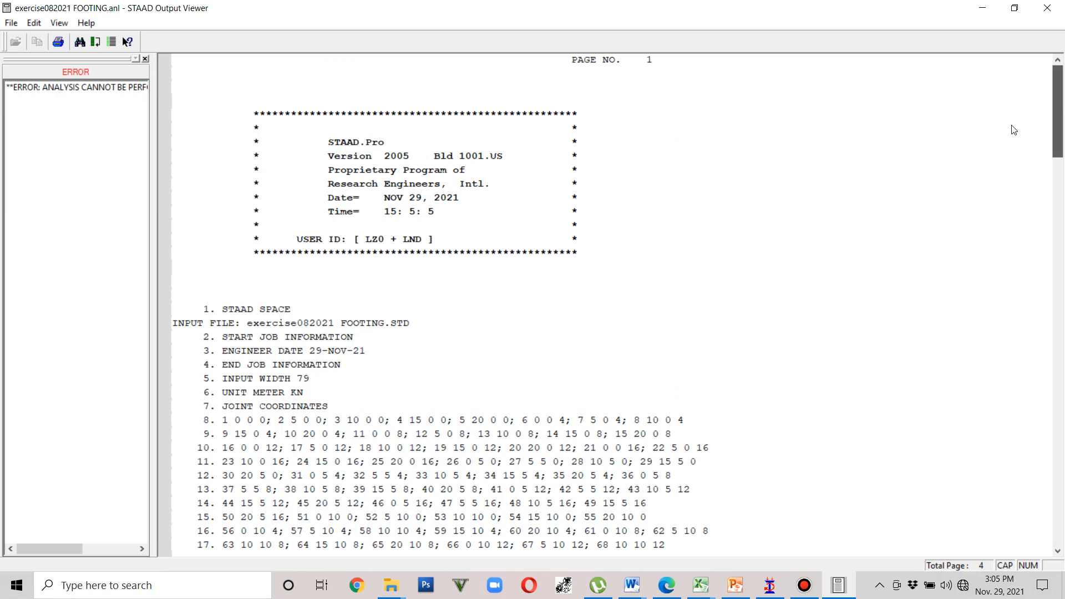
click(1048, 8)
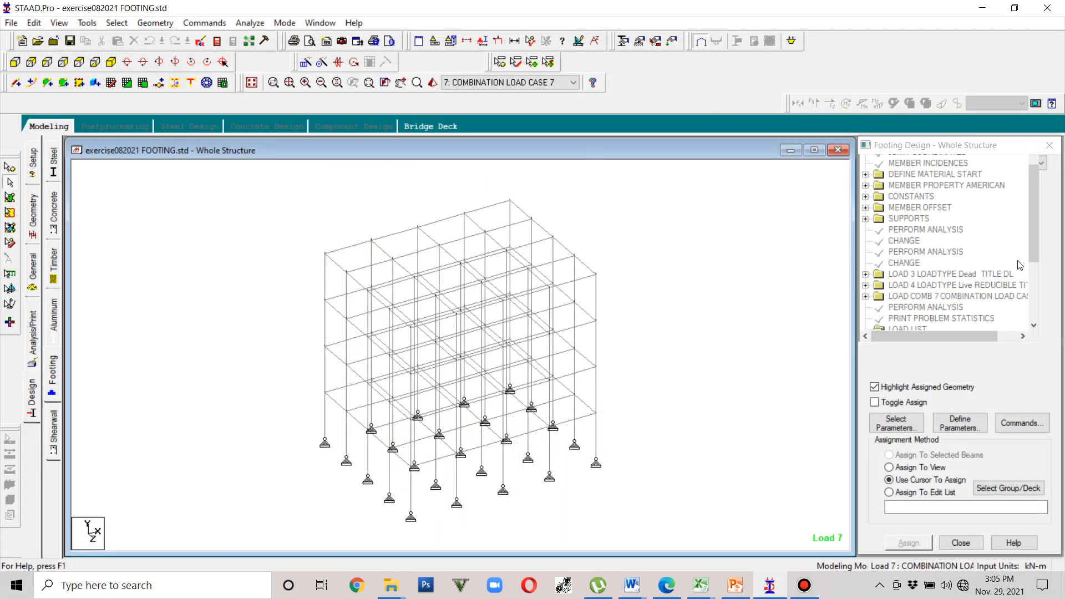
Step: Examine the START FOOTING DESIGN block's commands, node assignments and the available parameter selection
drag(1029, 239, 1034, 325)
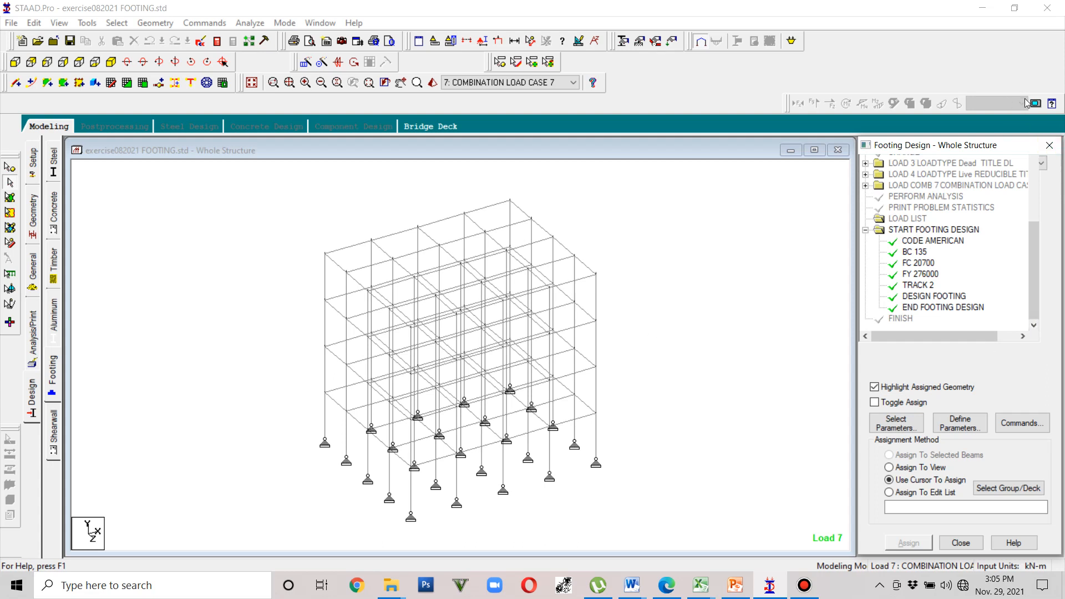
click(54, 373)
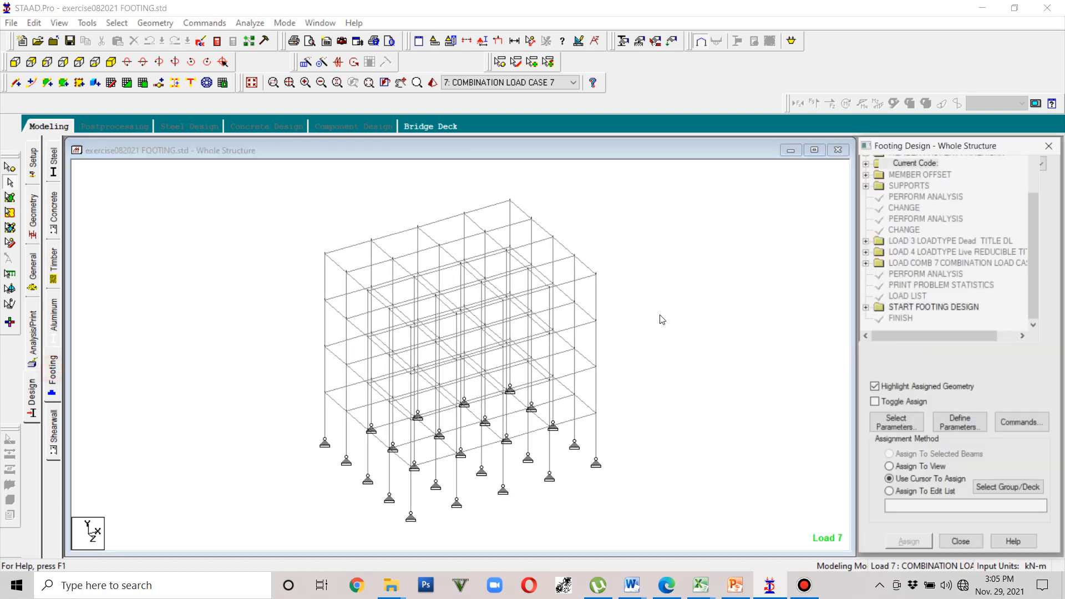
click(865, 308)
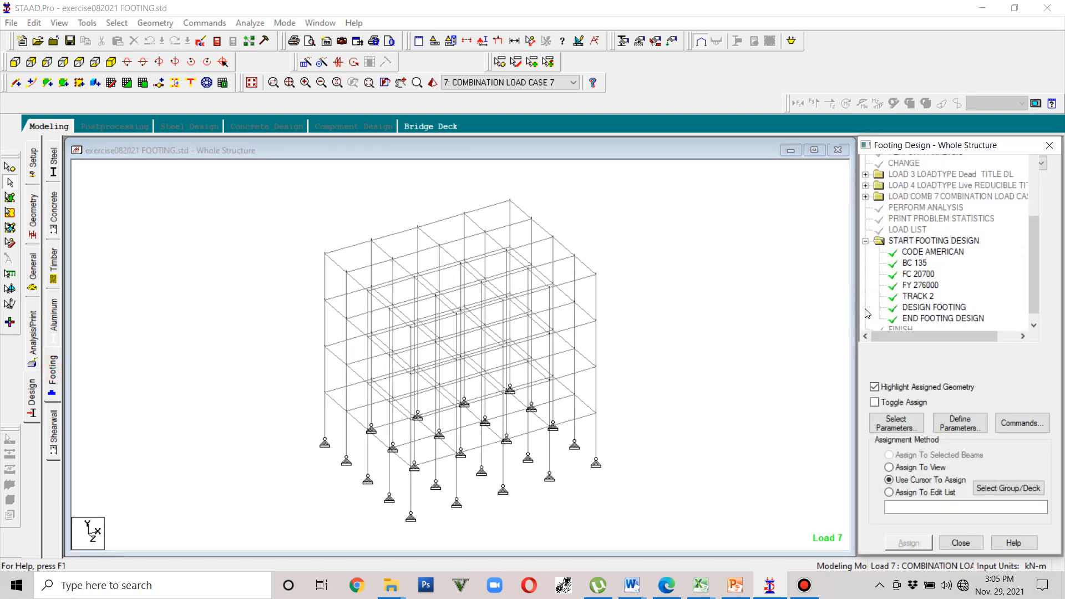
click(917, 255)
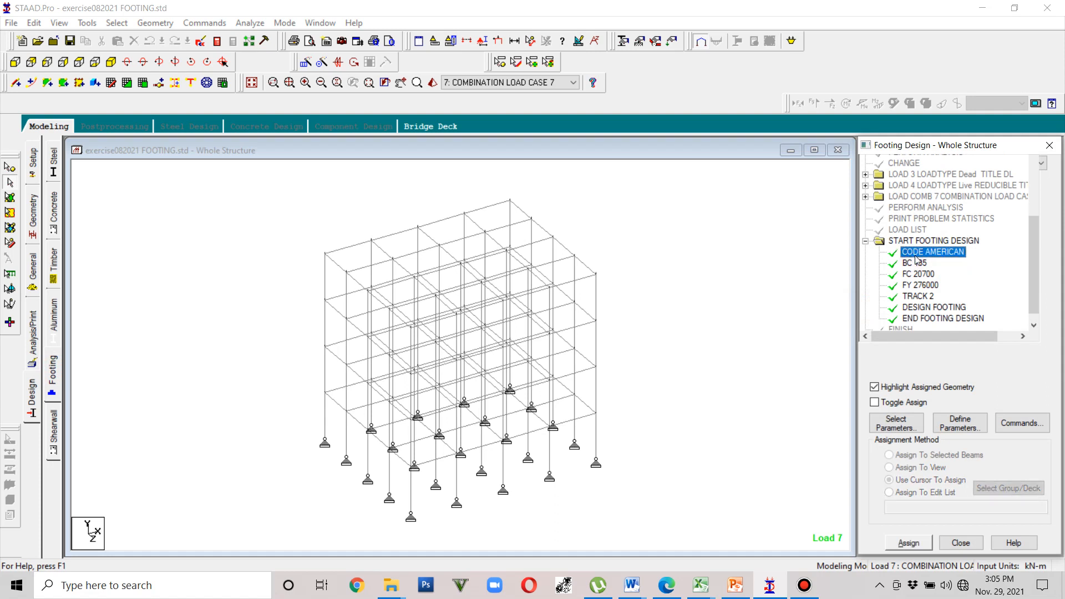
click(909, 424)
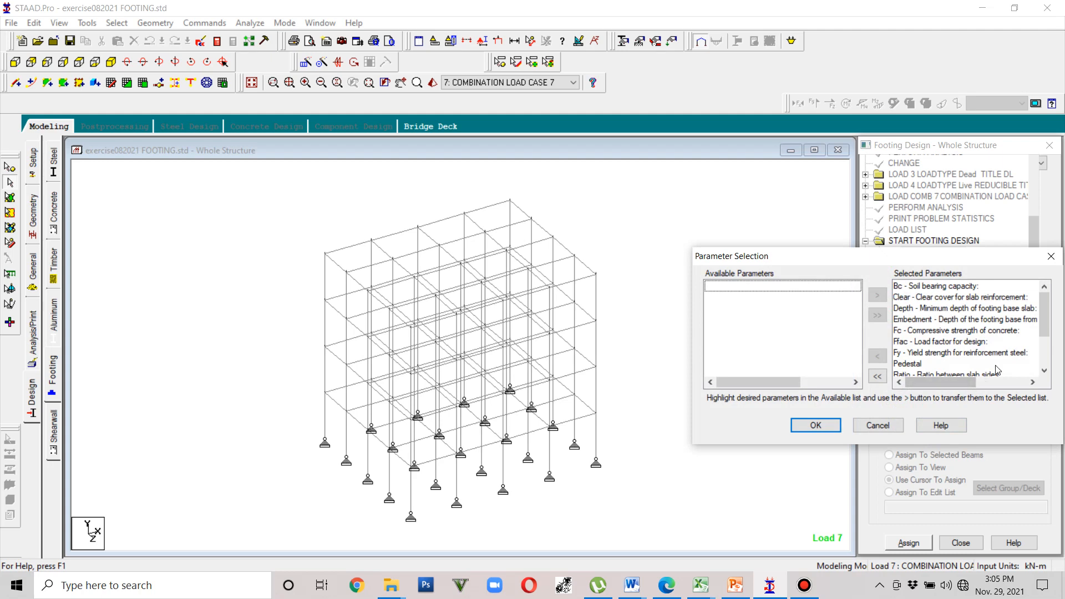
click(1051, 256)
click(932, 252)
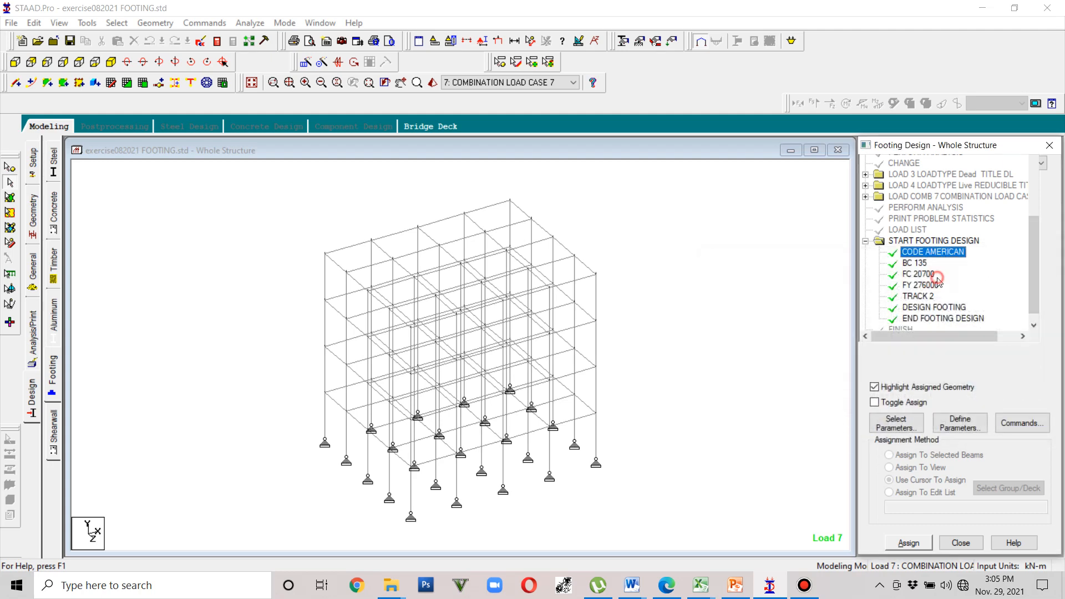
click(910, 275)
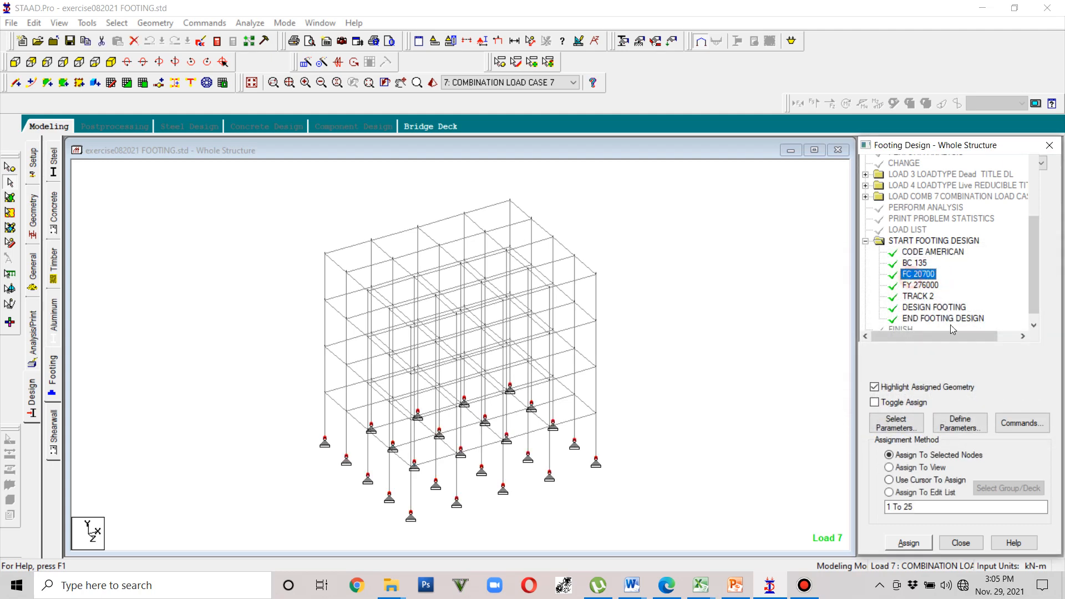
click(939, 317)
Step: Delete the CODE AMERICAN command from the START FOOTING DESIGN block
click(926, 252)
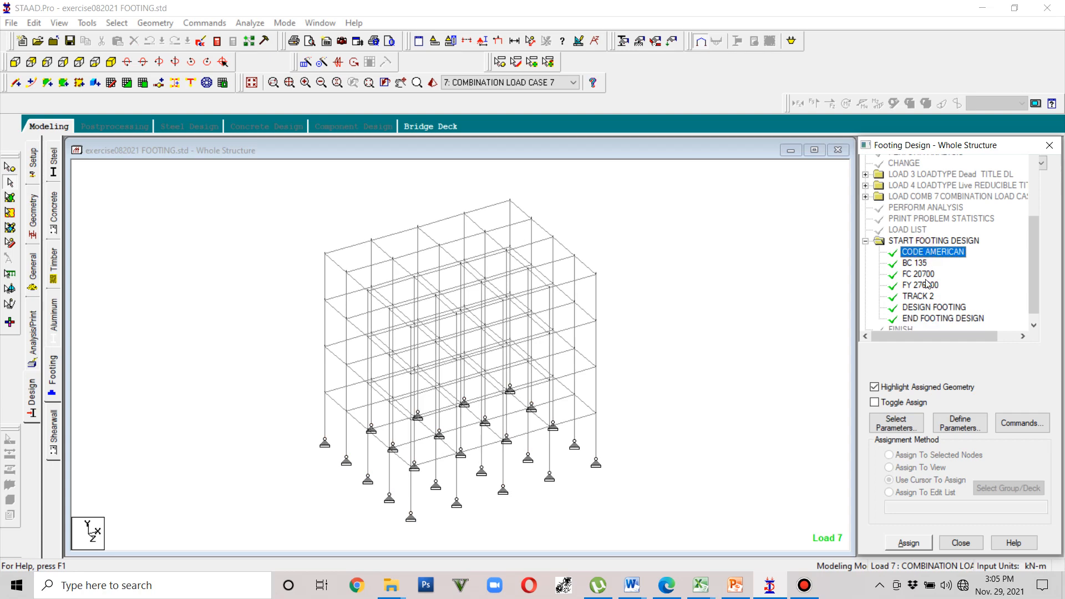
key(Delete)
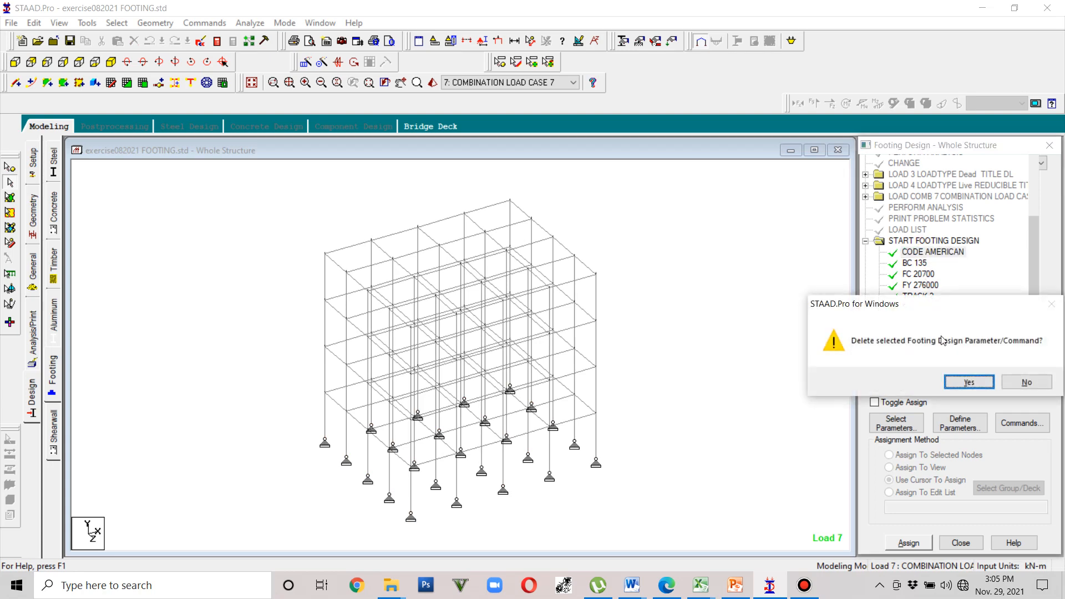
click(967, 383)
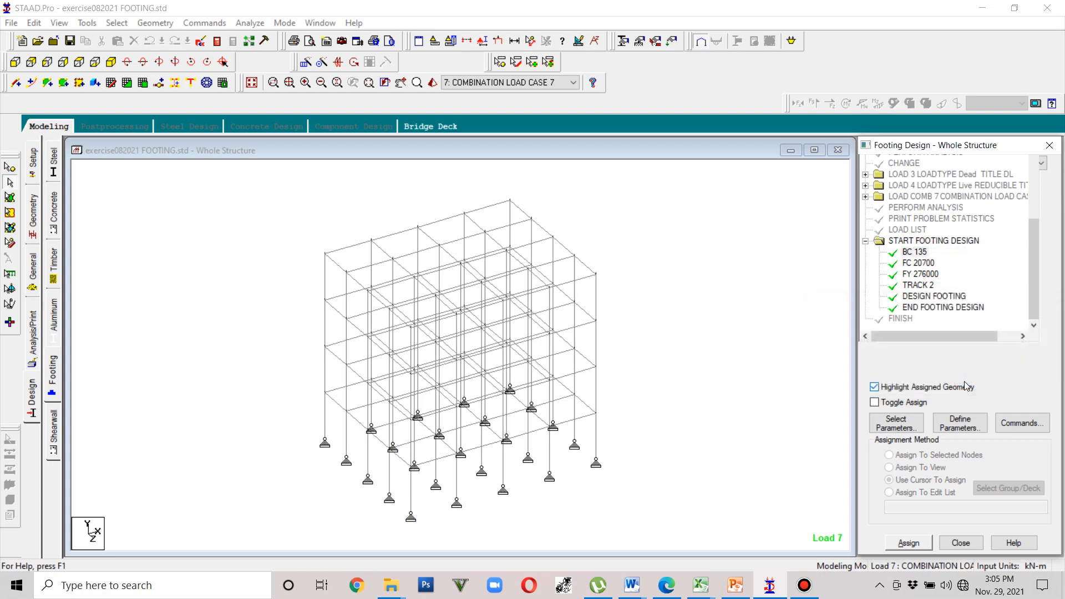
Step: Rerun the STAAD analysis with the CODE command removed, saving the modified structure, and open the analysis output file
click(713, 349)
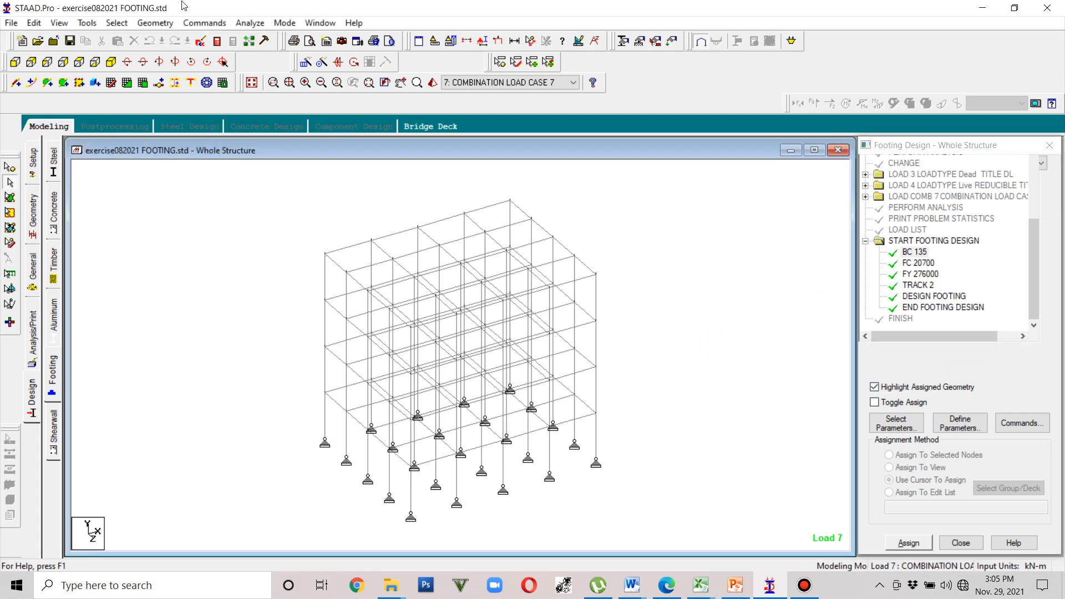
click(250, 23)
click(261, 39)
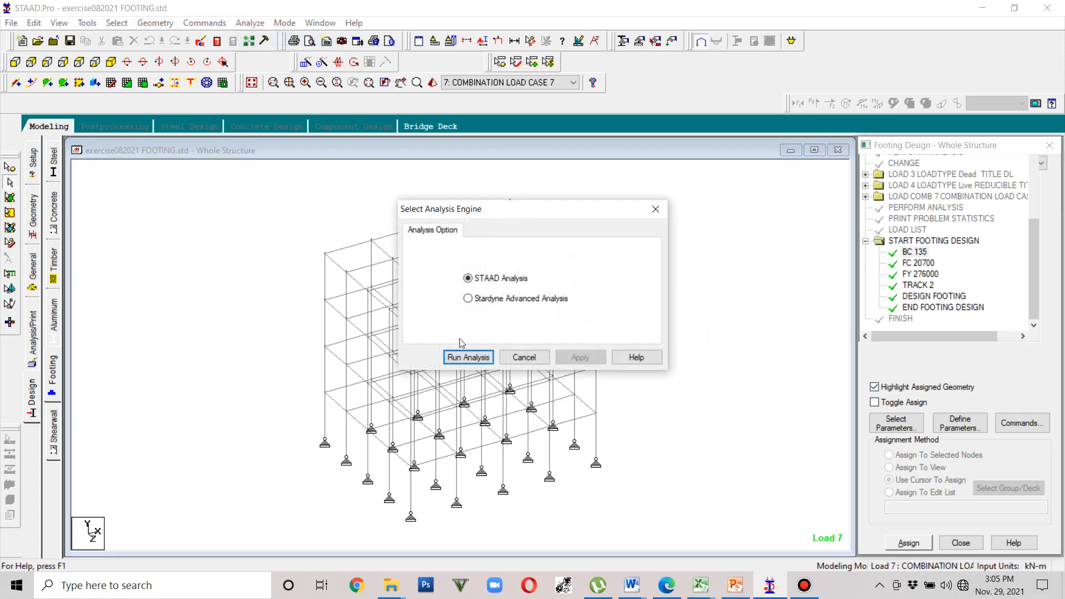
click(469, 357)
click(445, 374)
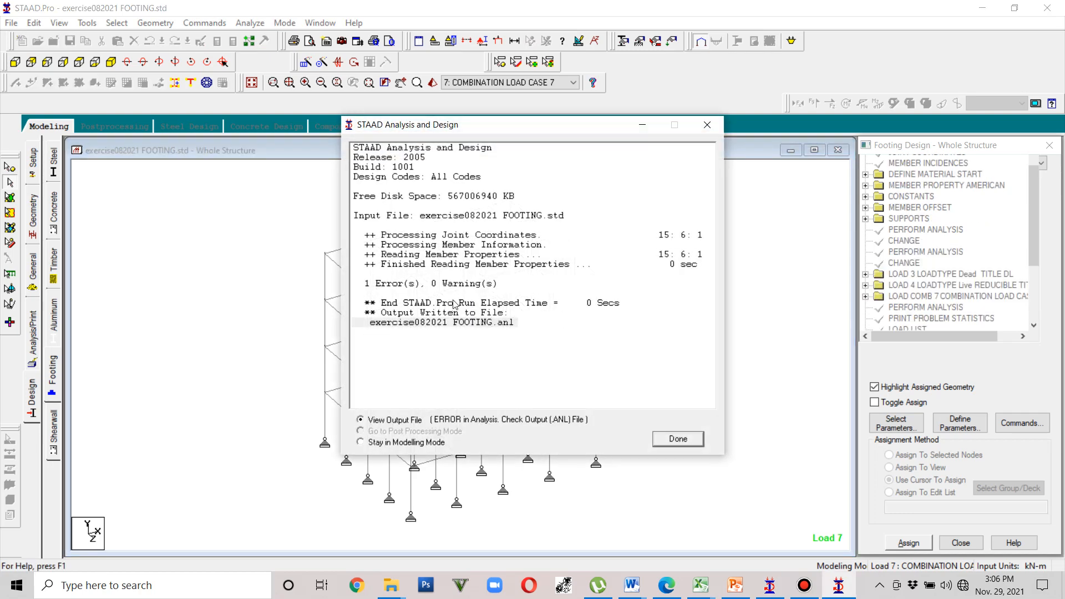
click(665, 439)
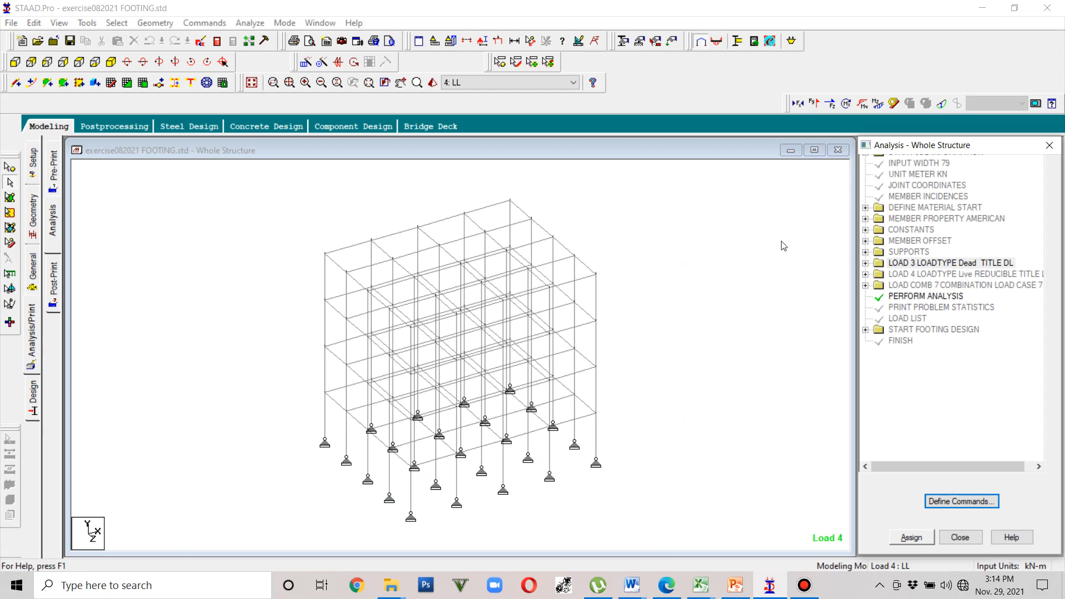
Step: Run the STAAD analysis with the single PERFORM ANALYSIS command and stay in modelling mode
middle_drag(784, 246, 470, 265)
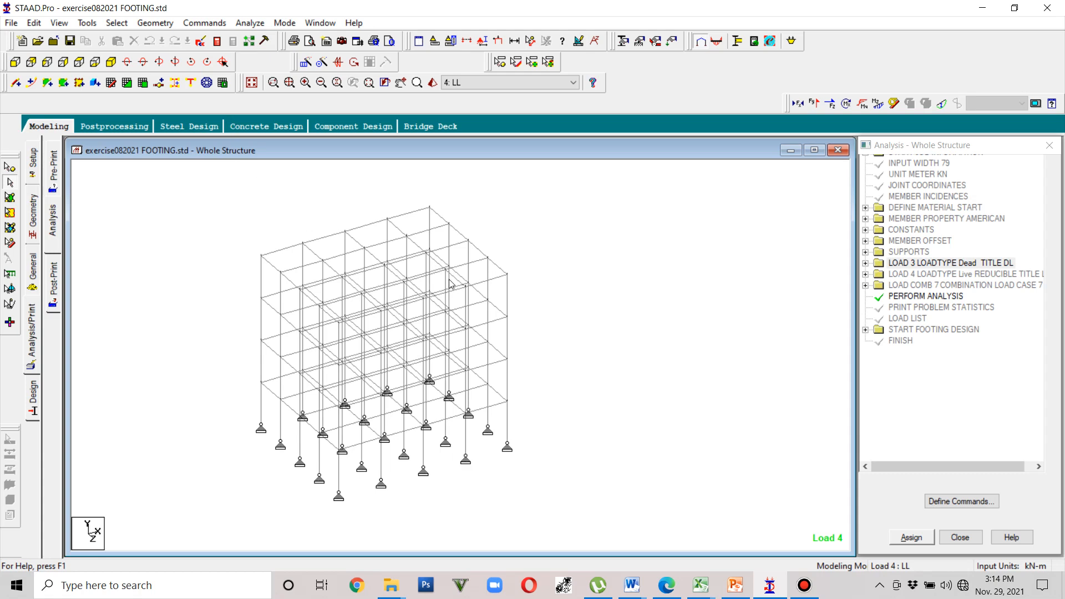
middle_drag(558, 285, 635, 275)
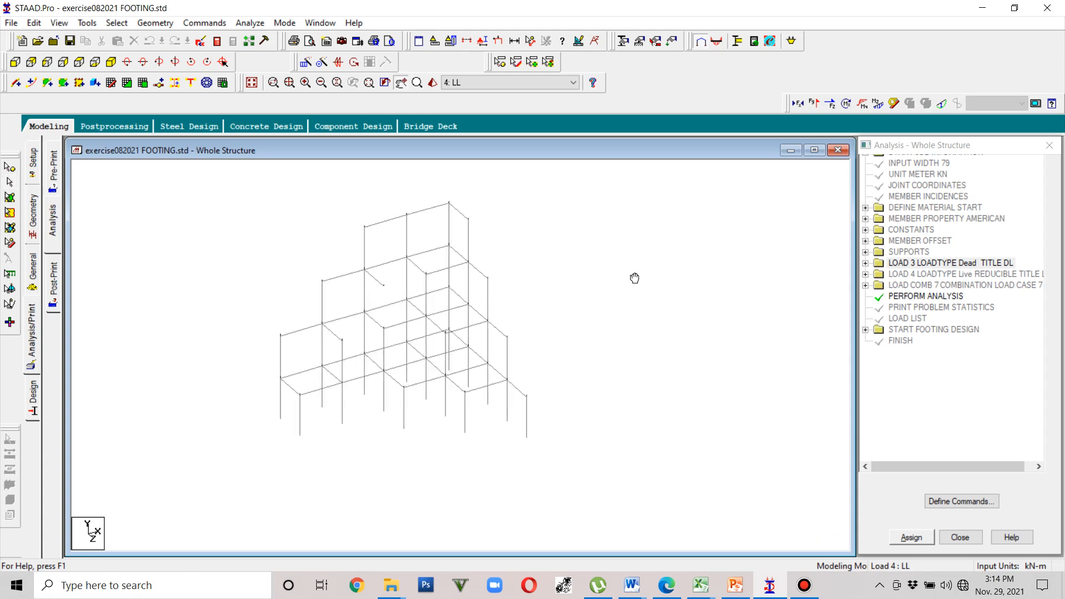
scroll(640, 276, up, 2)
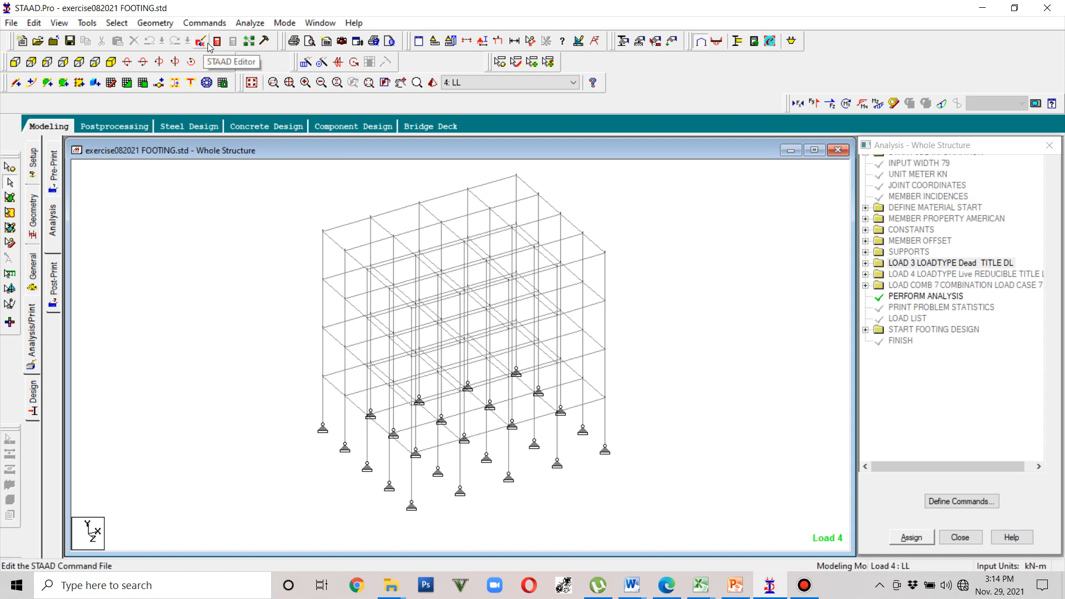
click(249, 23)
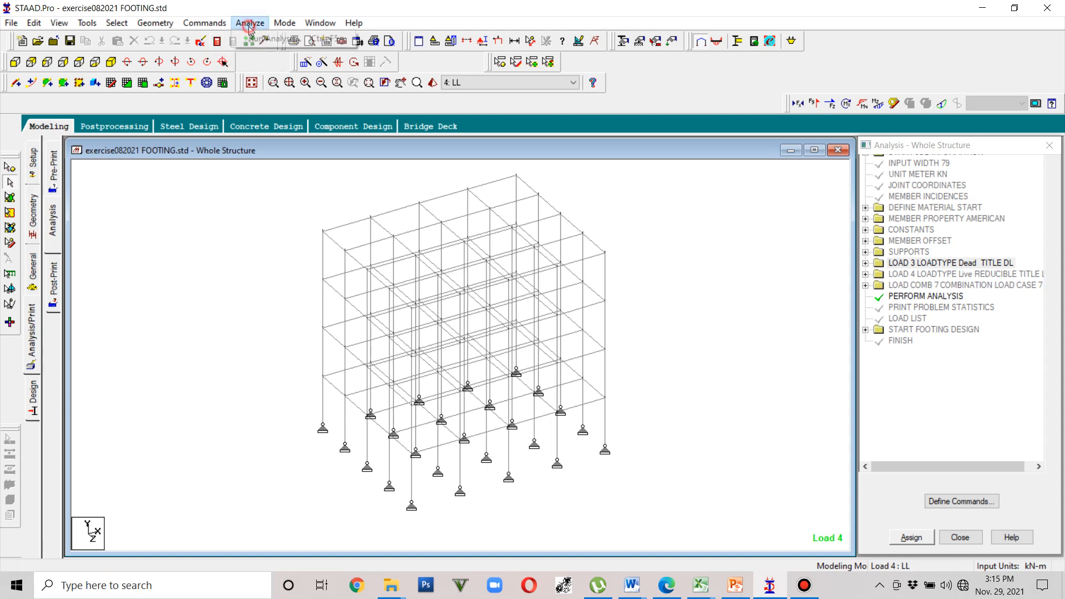
click(259, 39)
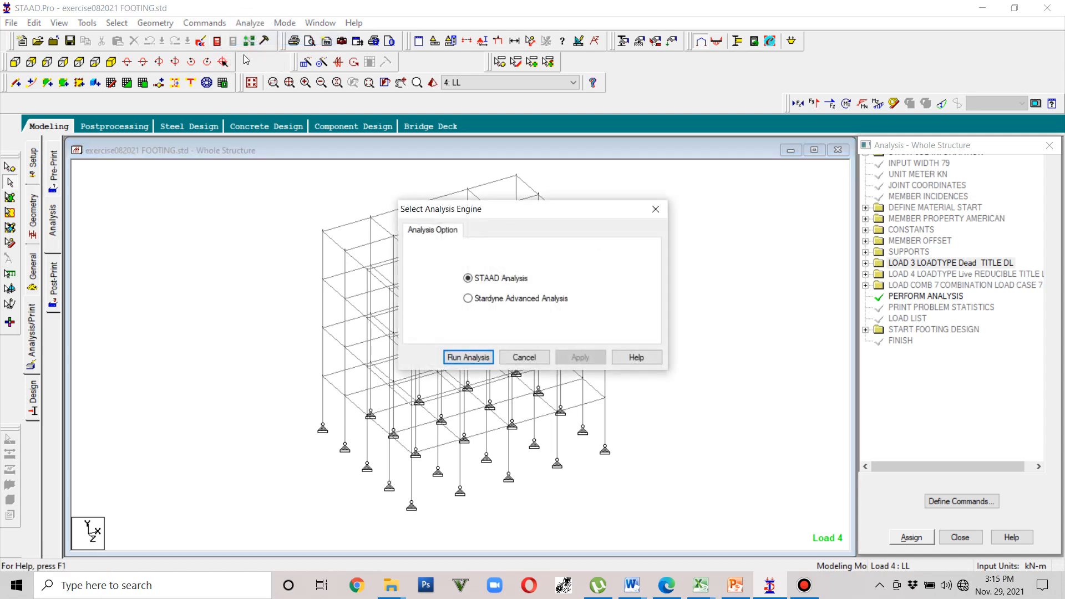
click(474, 359)
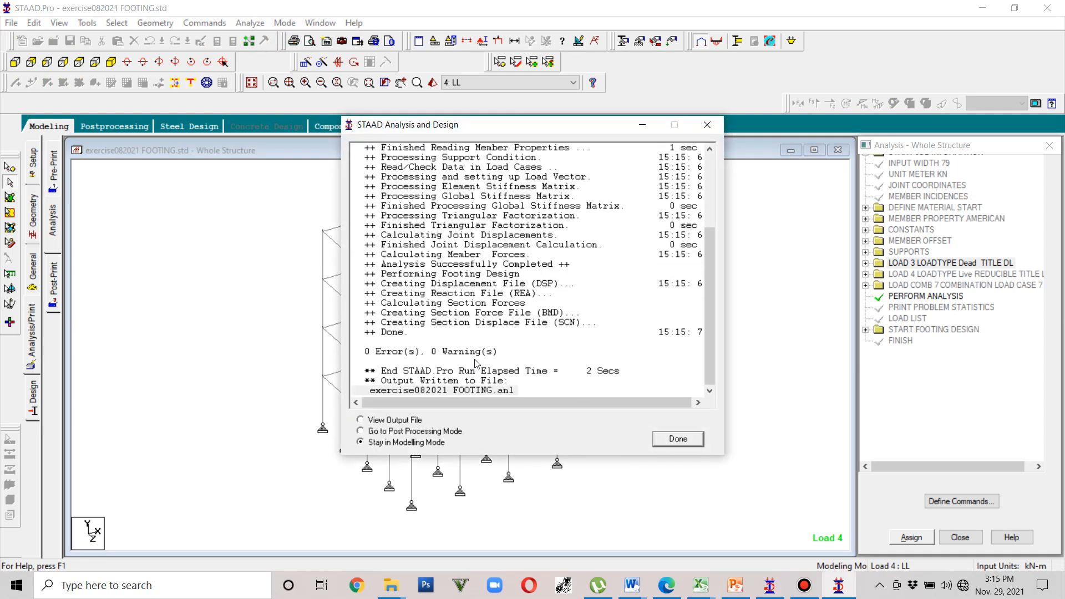
click(678, 439)
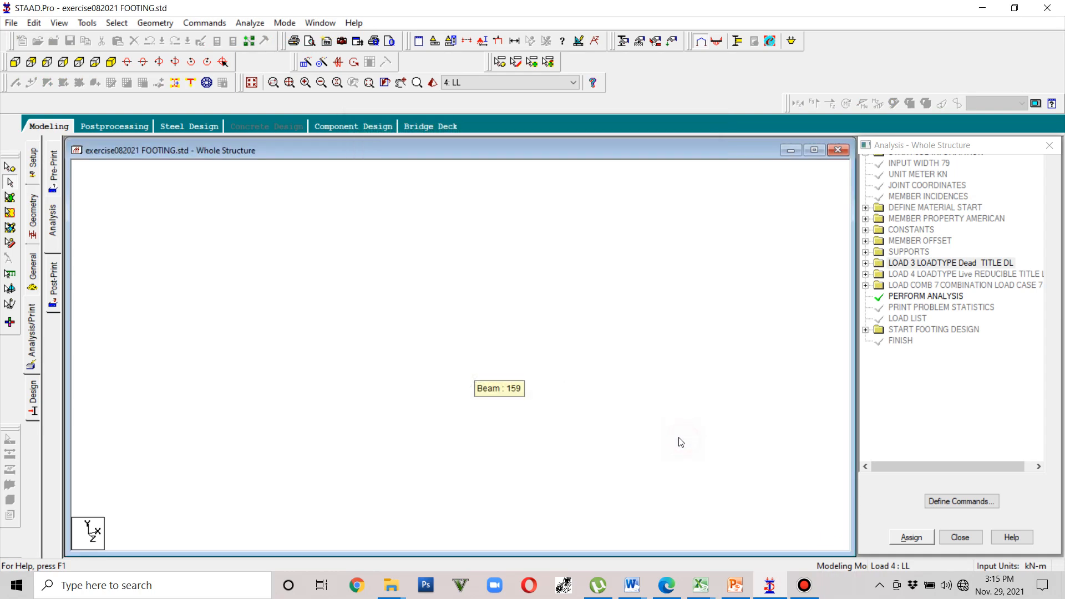
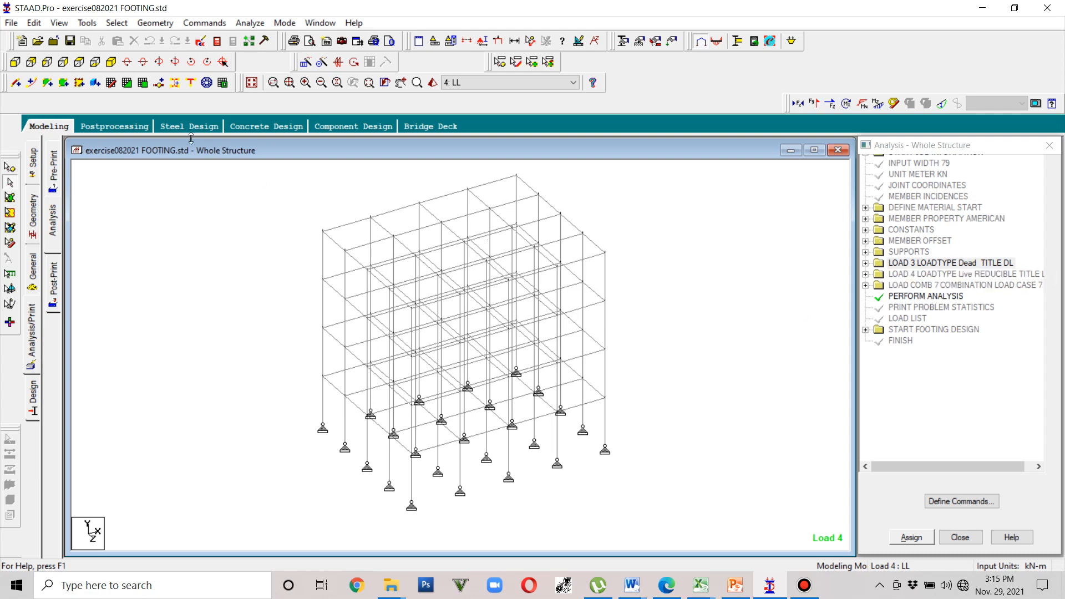
Step: Repeat the STAAD analysis of the footing model and choose to view the output file
click(250, 23)
click(260, 39)
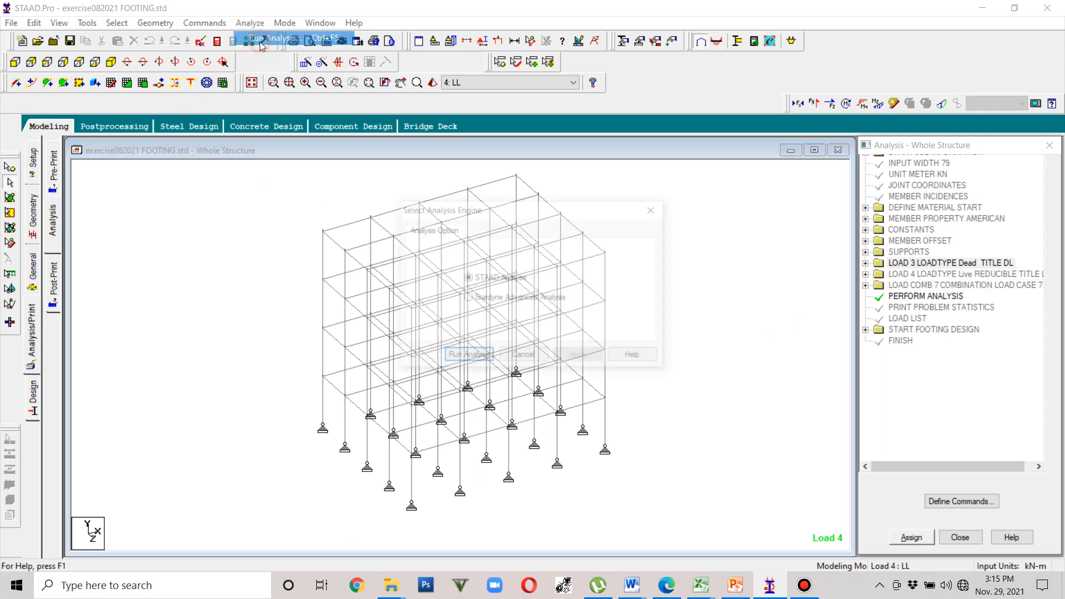
click(466, 355)
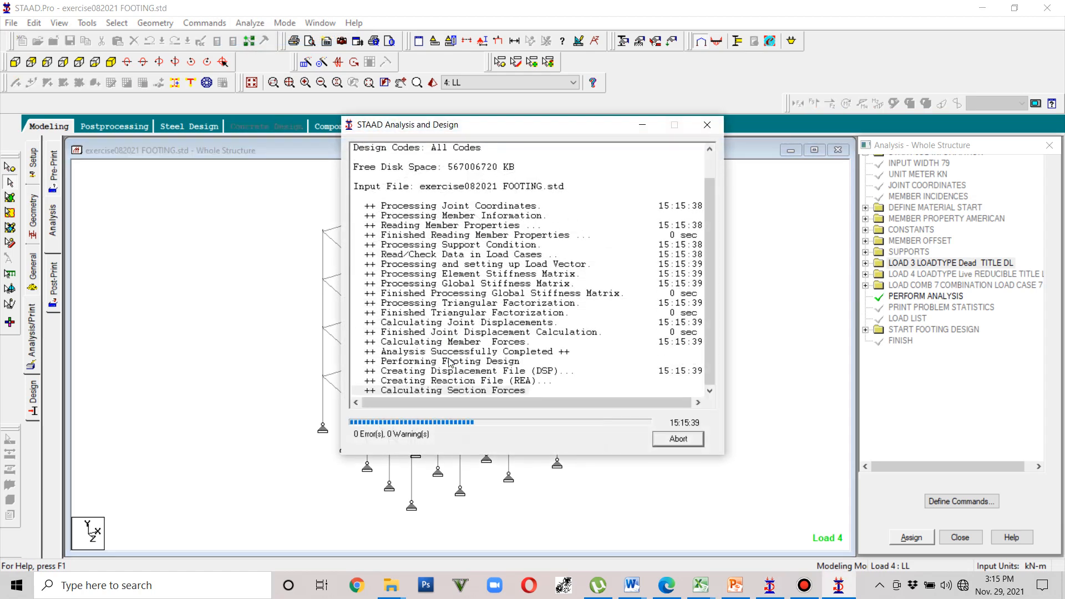
click(361, 420)
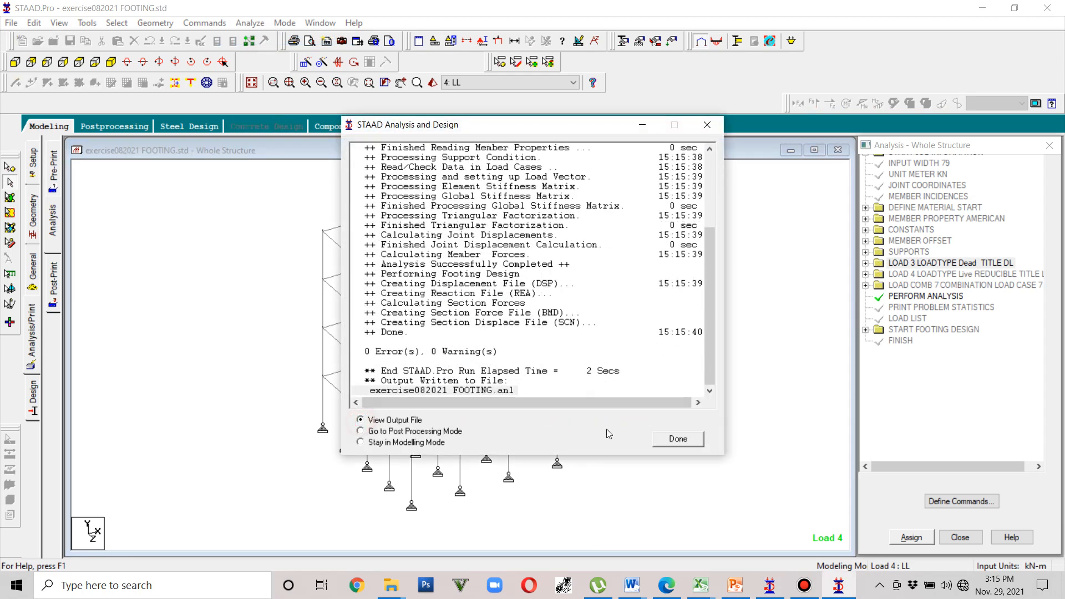
click(677, 439)
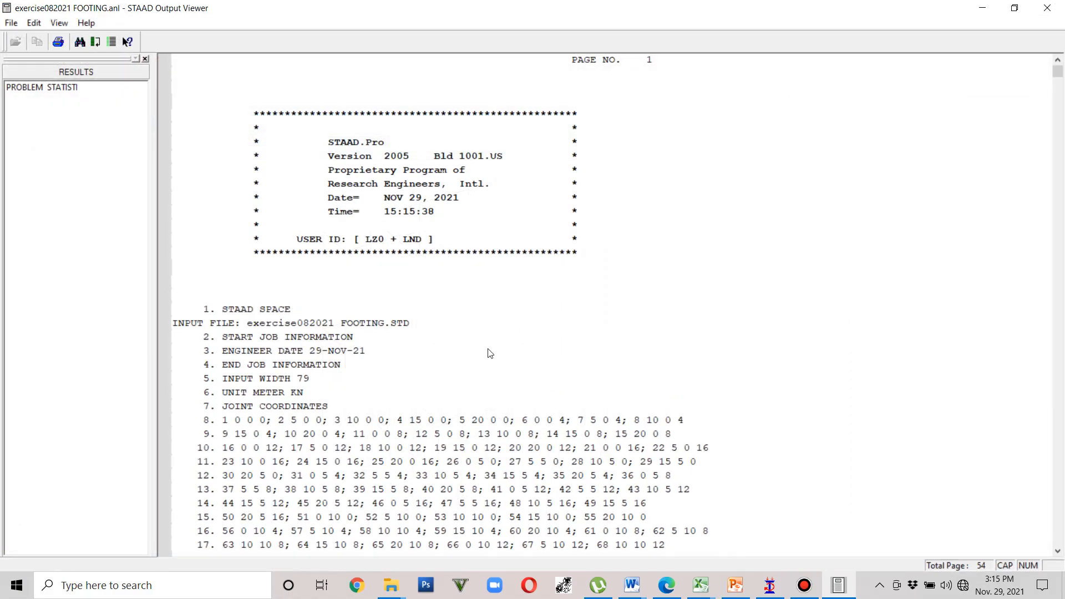
Step: Examine the output file's footing dimensions, reinforcement, elevation and plan sketches for supports 1 and 2, and minimise the viewer
scroll(489, 353, down, 15)
scroll(489, 352, down, 20)
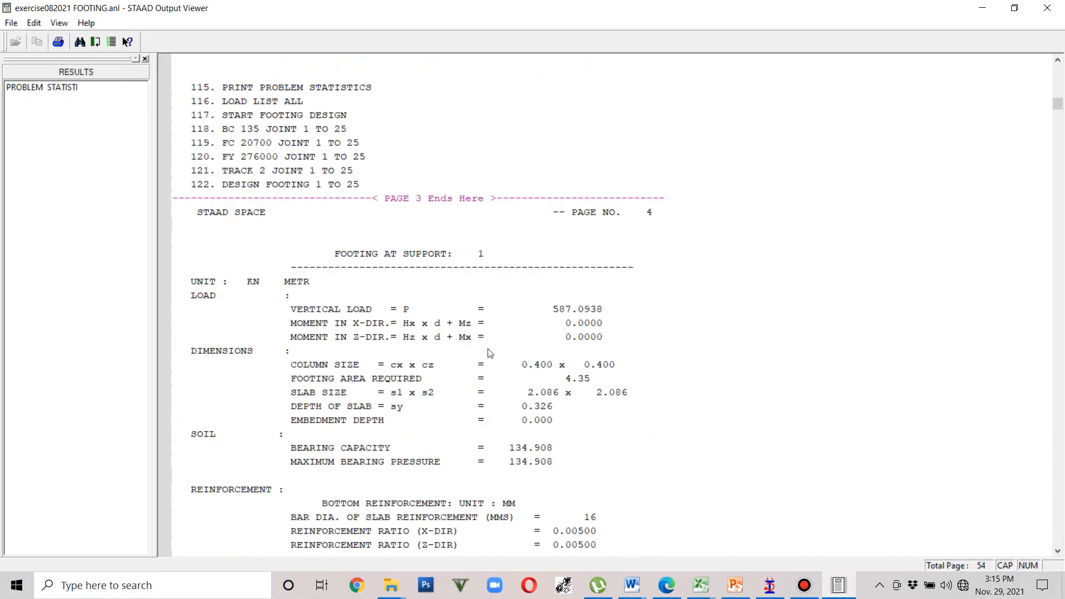
scroll(490, 354, down, 7)
scroll(490, 353, down, 3)
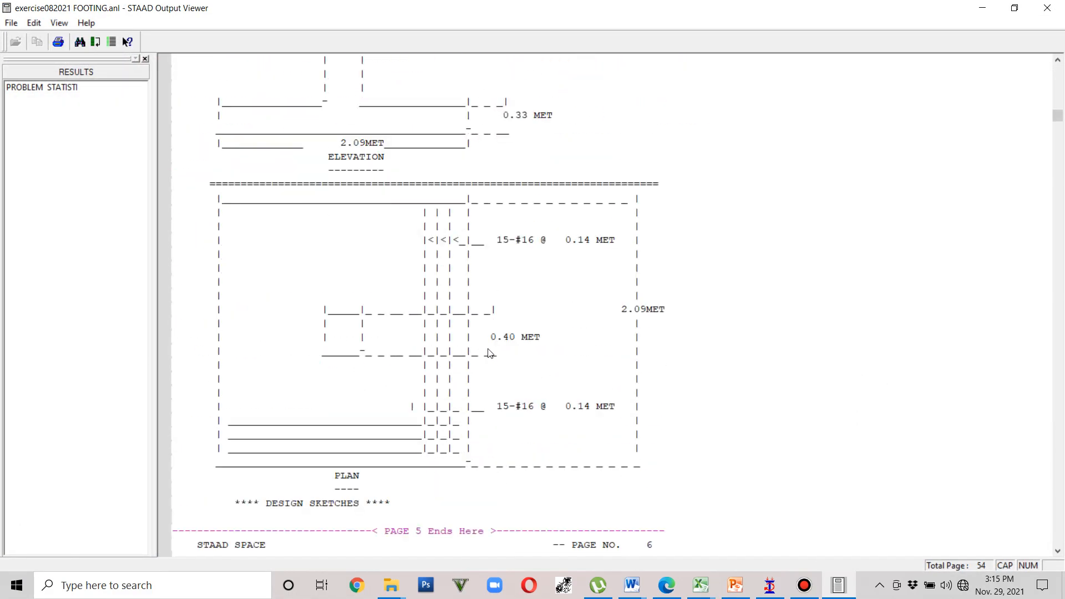
scroll(490, 354, down, 11)
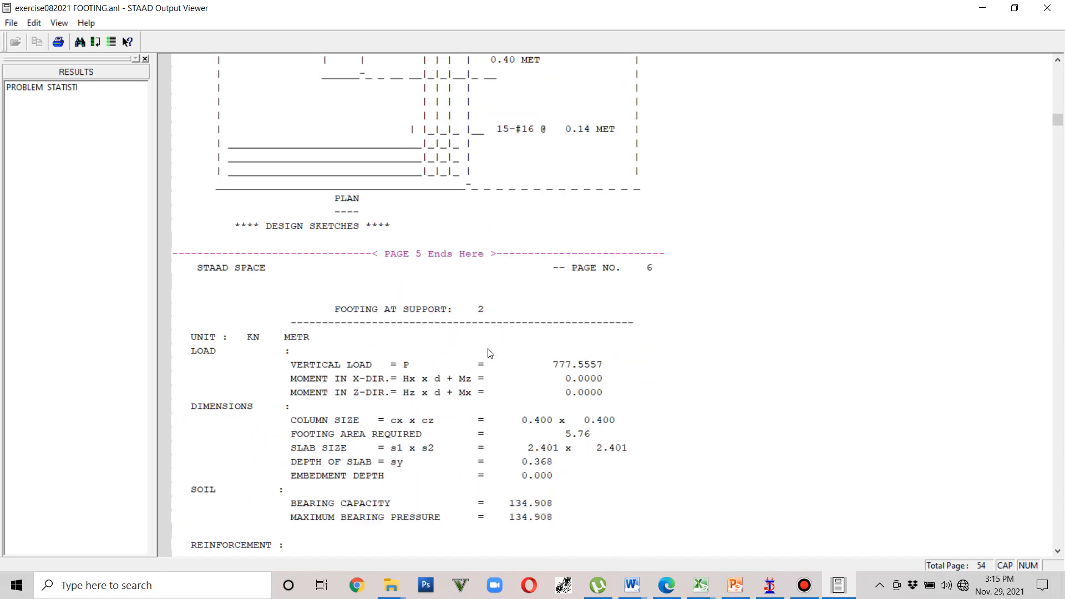
scroll(490, 353, up, 12)
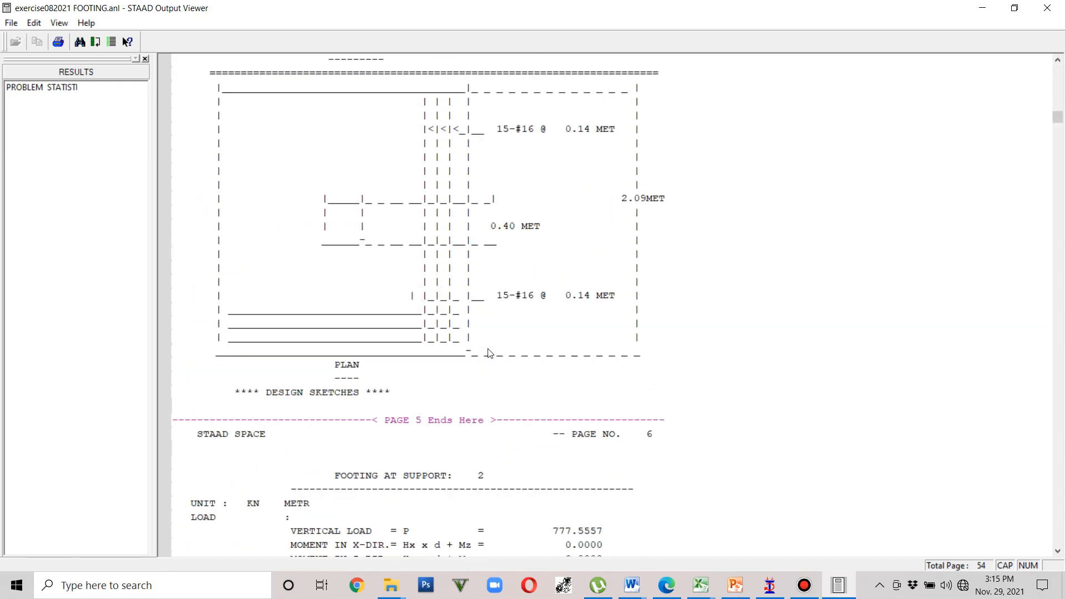
scroll(490, 353, up, 4)
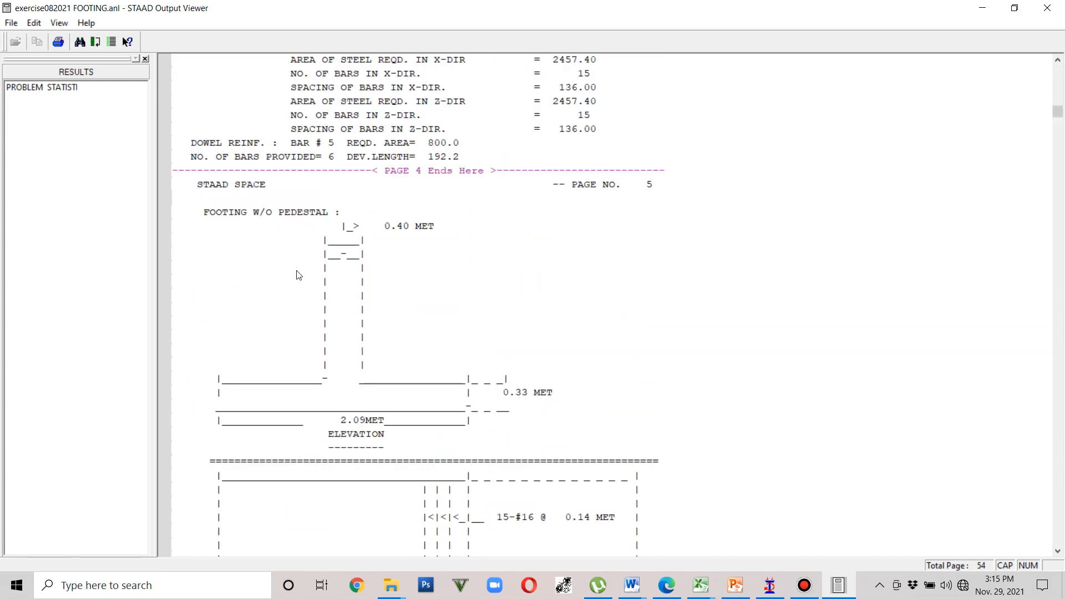
scroll(442, 225, down, 1)
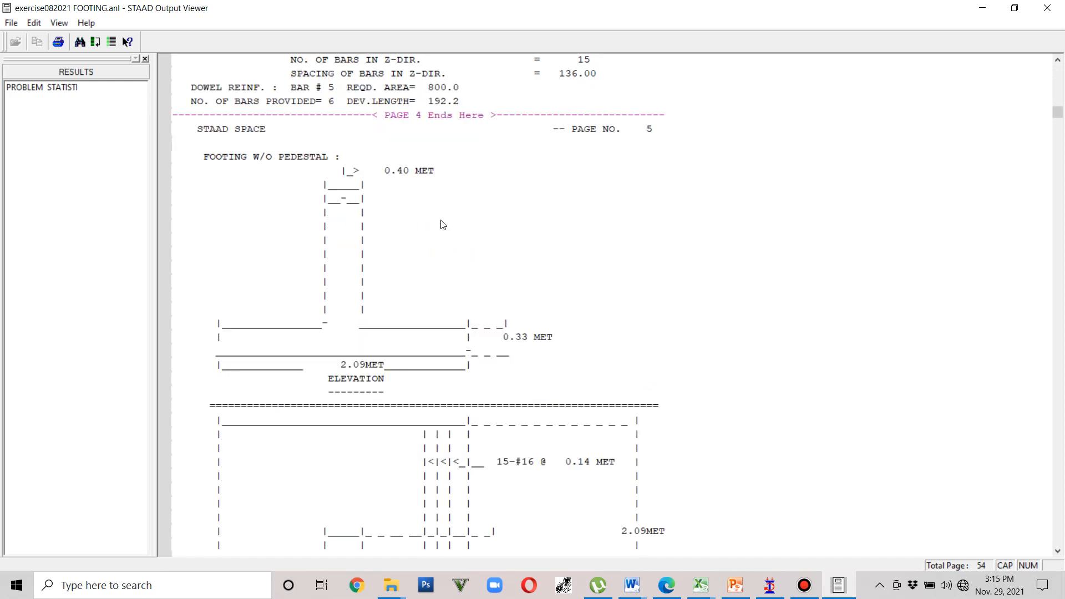
scroll(442, 224, up, 2)
scroll(443, 224, down, 3)
scroll(443, 224, down, 4)
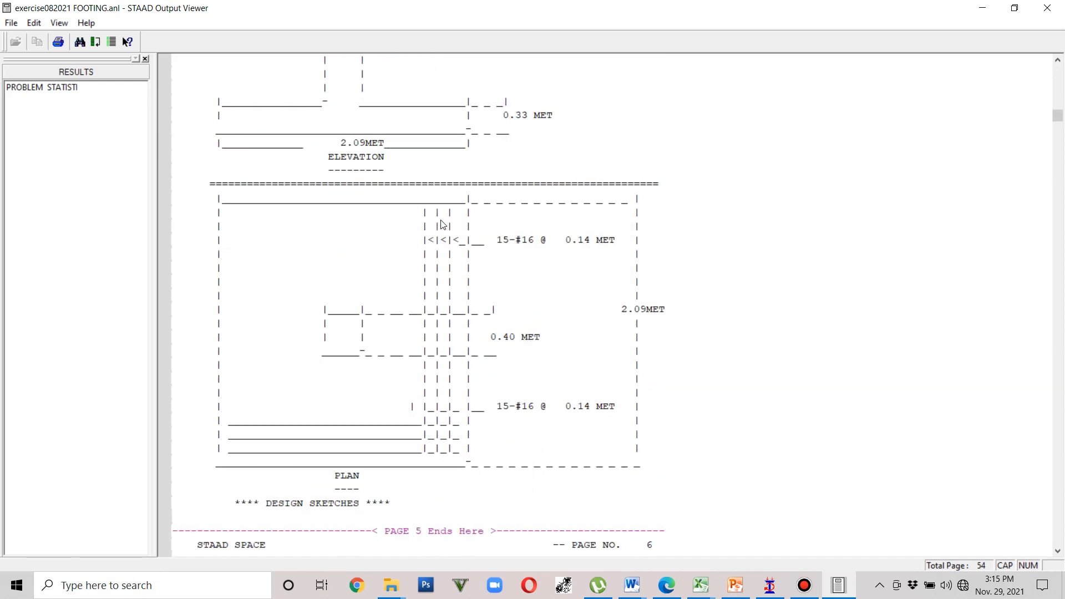
scroll(454, 255, down, 4)
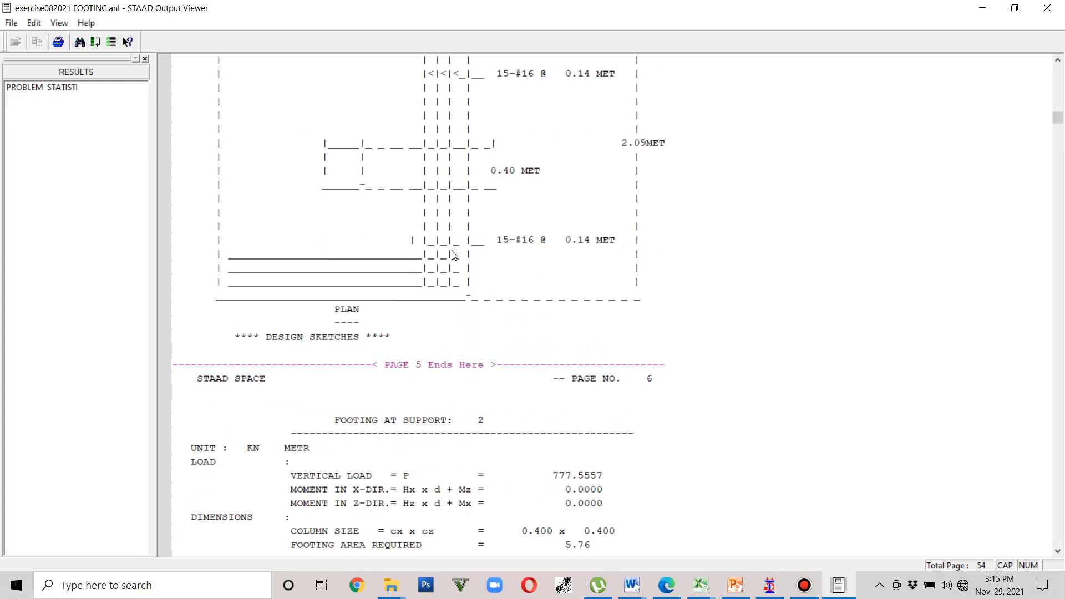
scroll(432, 456, up, 2)
scroll(445, 483, down, 2)
scroll(449, 464, up, 13)
scroll(450, 465, up, 8)
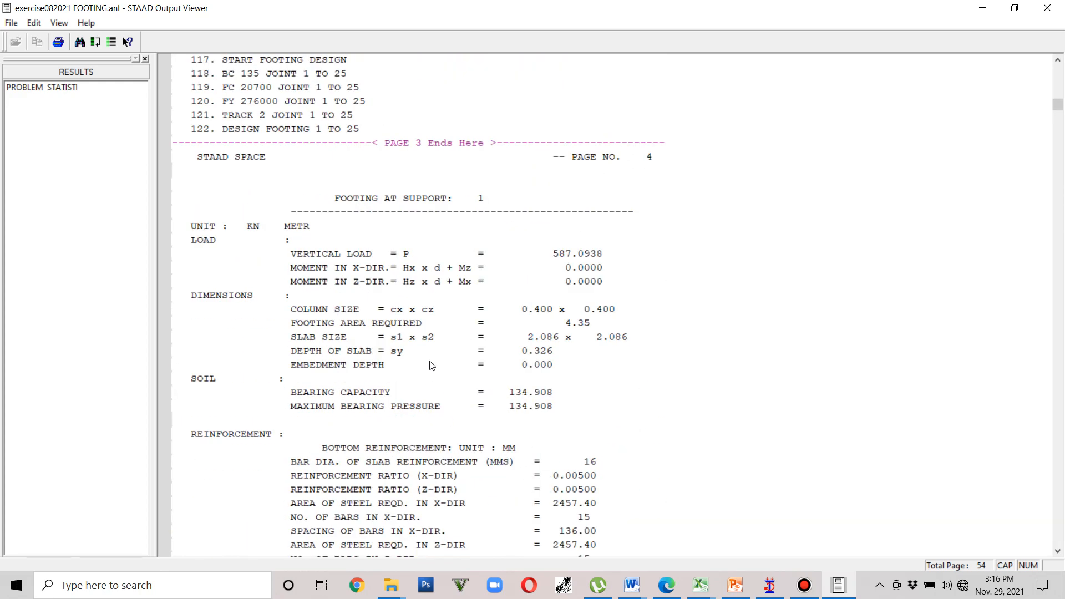
click(983, 8)
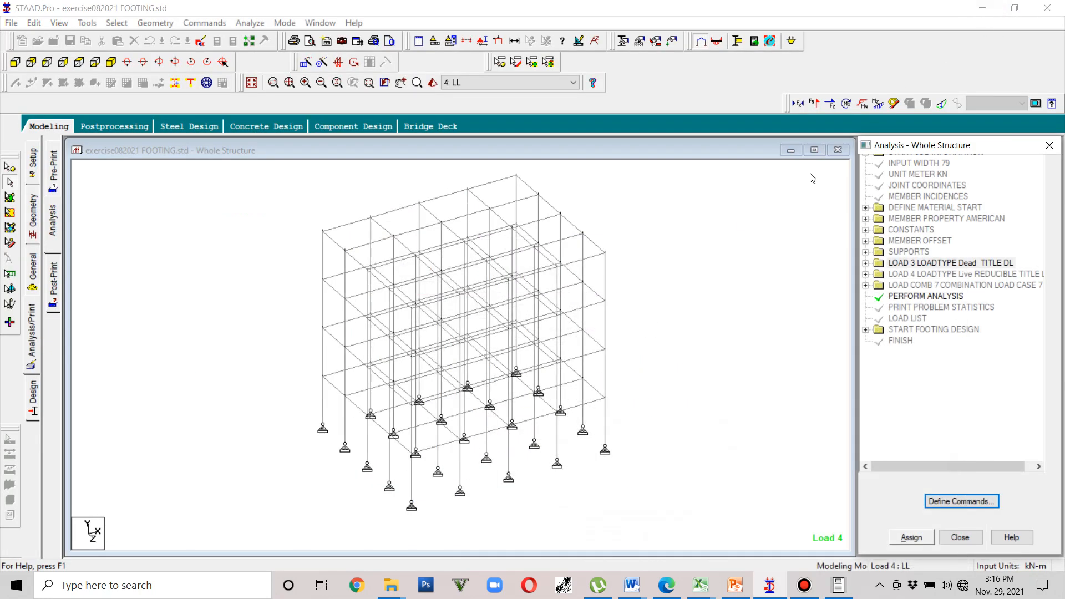
Step: Select all base support nodes from the front view, show only those selected objects, and display them in plan from above
click(15, 61)
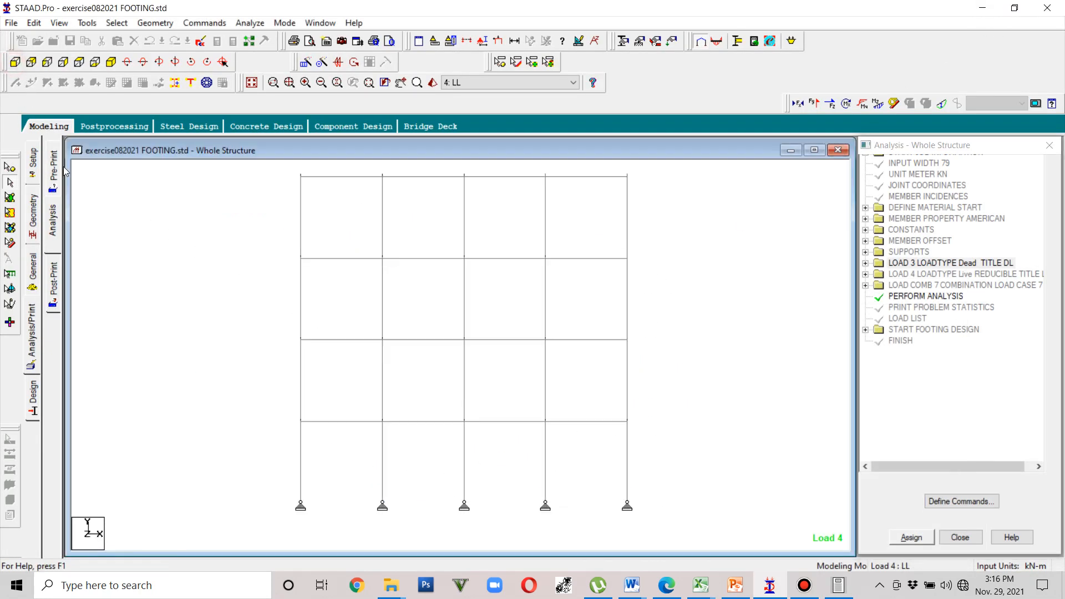
click(10, 166)
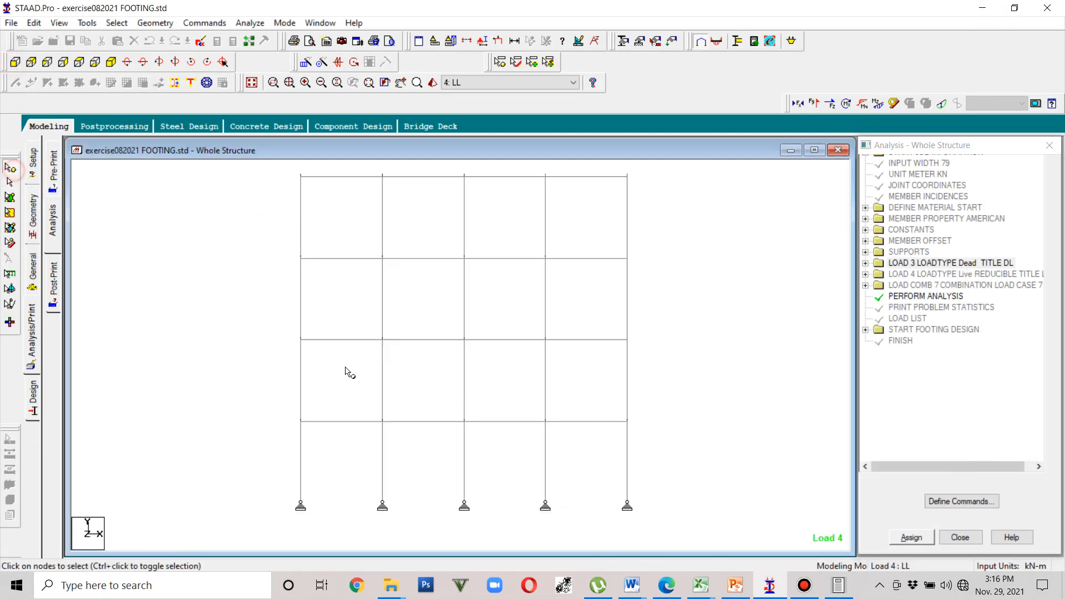
drag(652, 508, 244, 474)
click(59, 22)
click(98, 64)
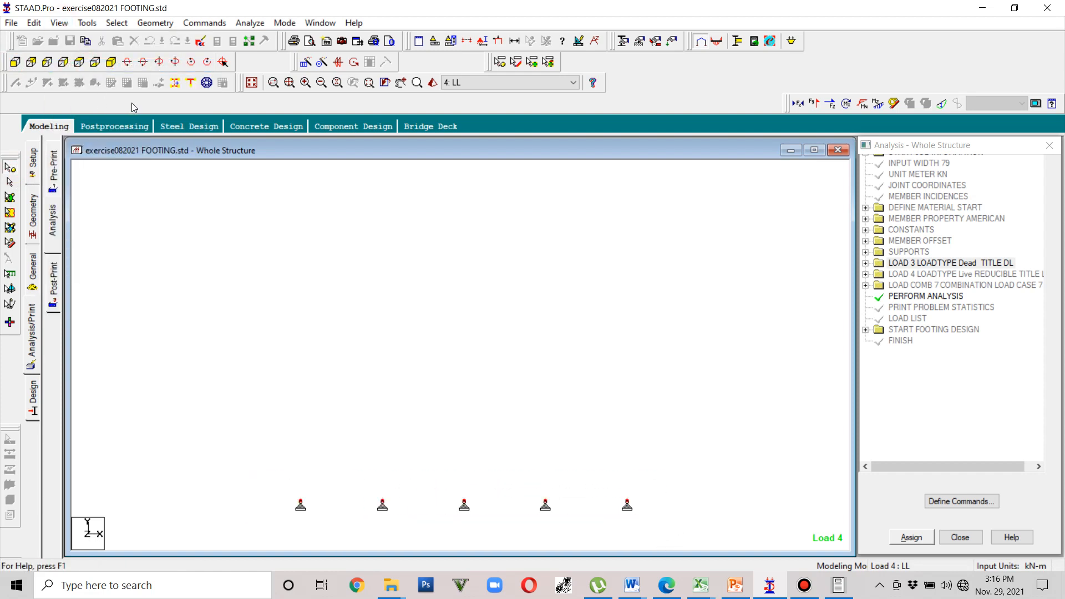
click(96, 62)
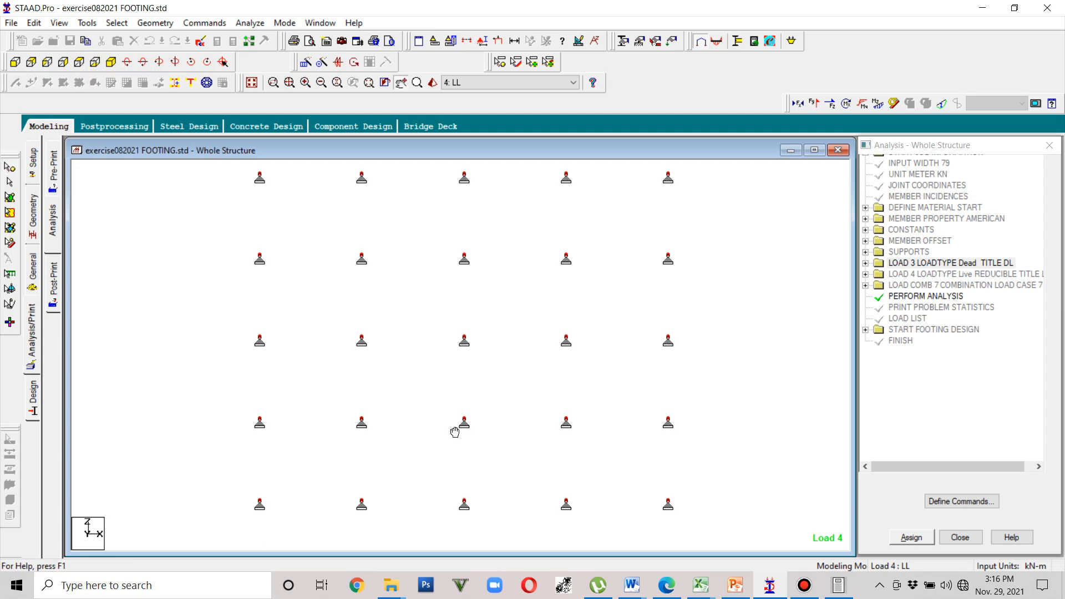
middle_drag(454, 428, 448, 442)
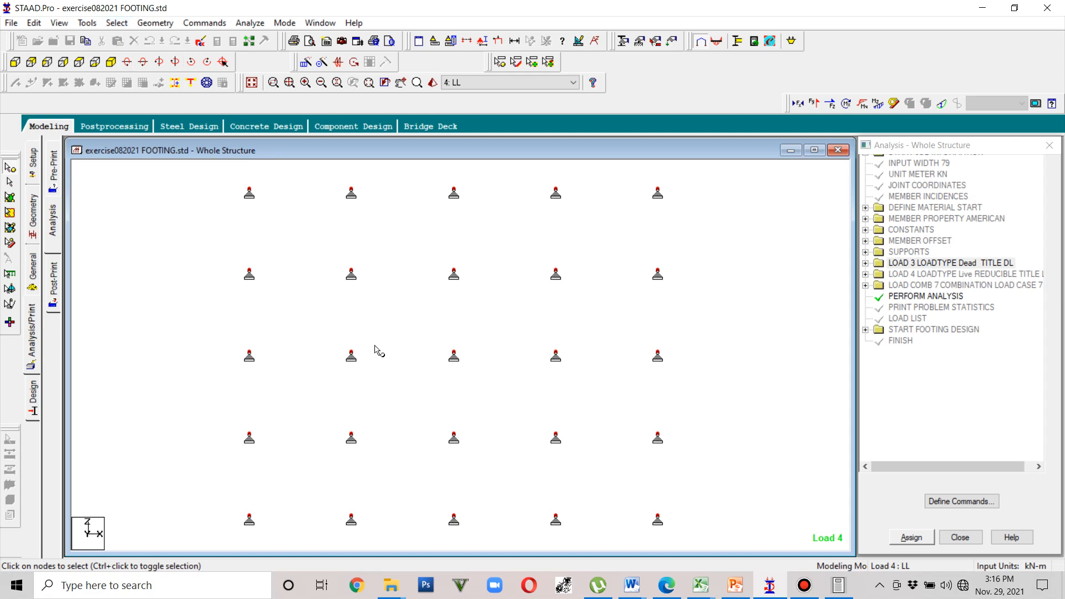
Step: Clear the node selection and display the node numbers at the supports in the plan view
click(480, 326)
key(shift+n)
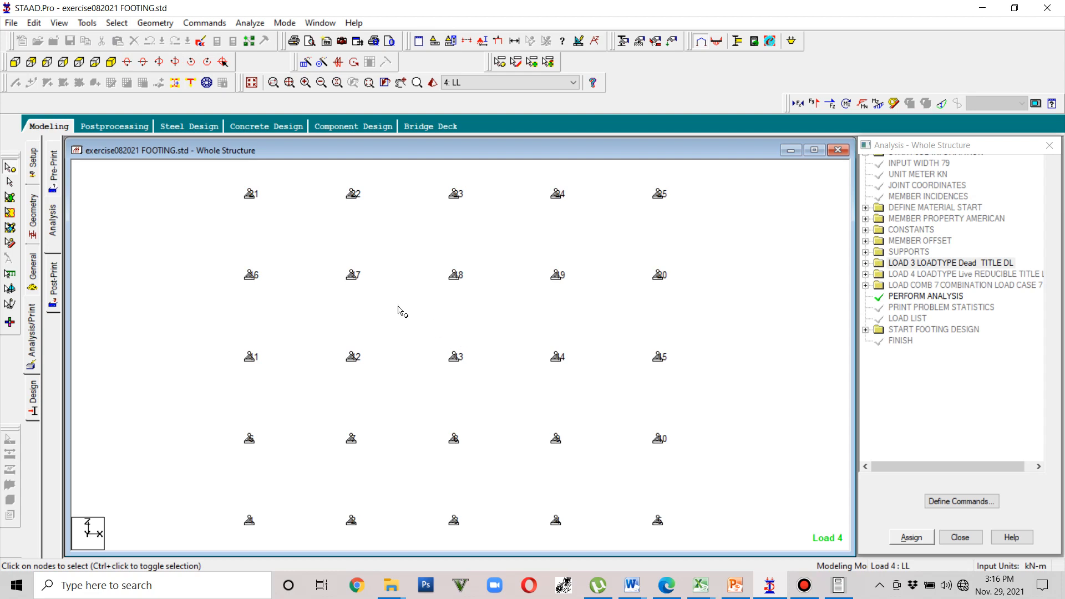
scroll(273, 238, up, 3)
scroll(290, 266, up, 3)
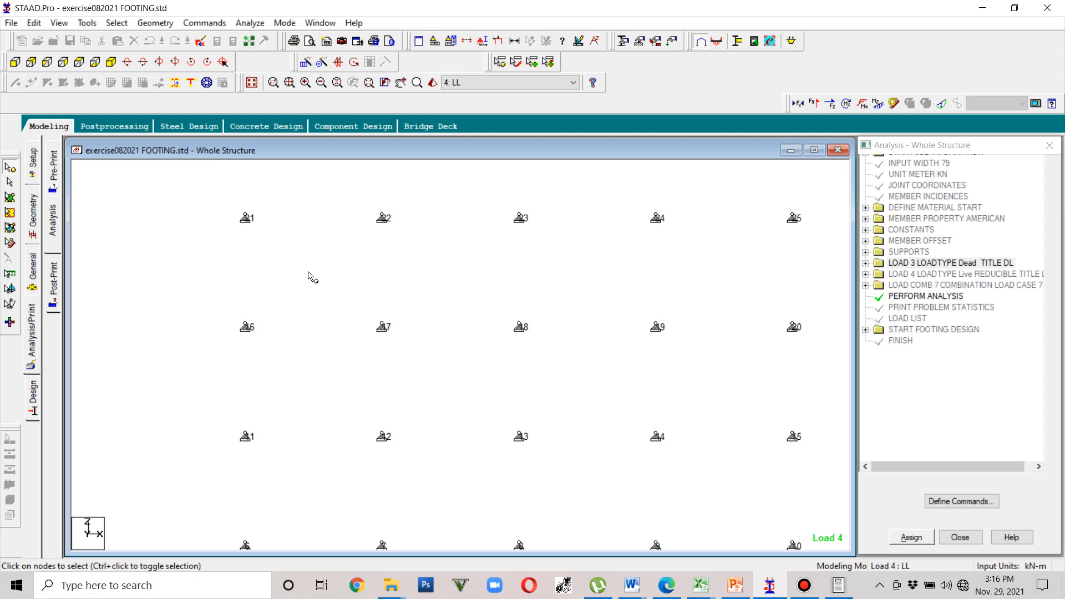
key(shift+n)
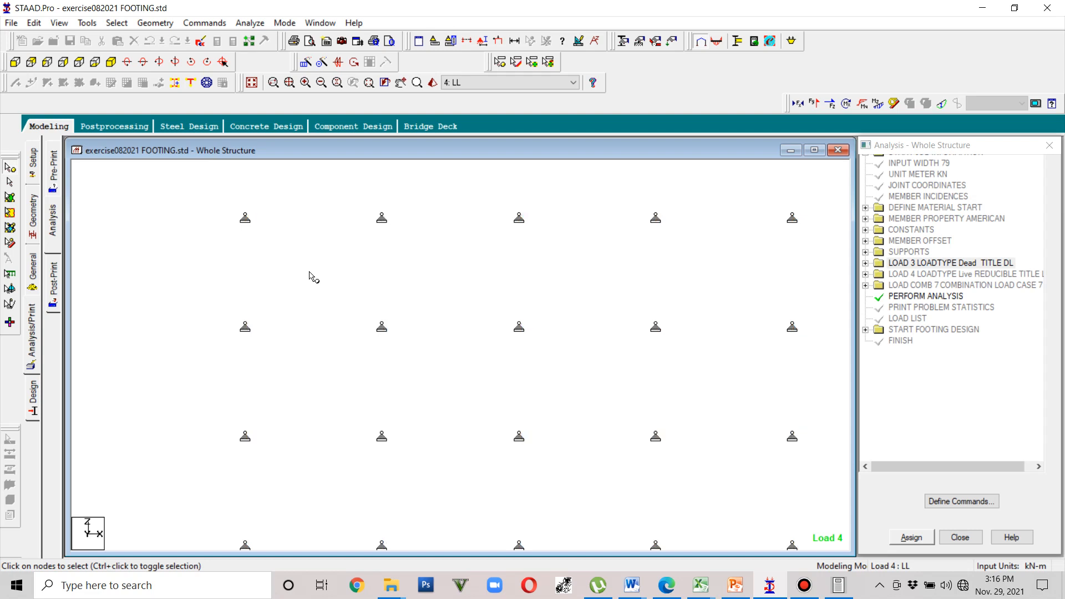
key(shift+n)
scroll(223, 250, up, 1)
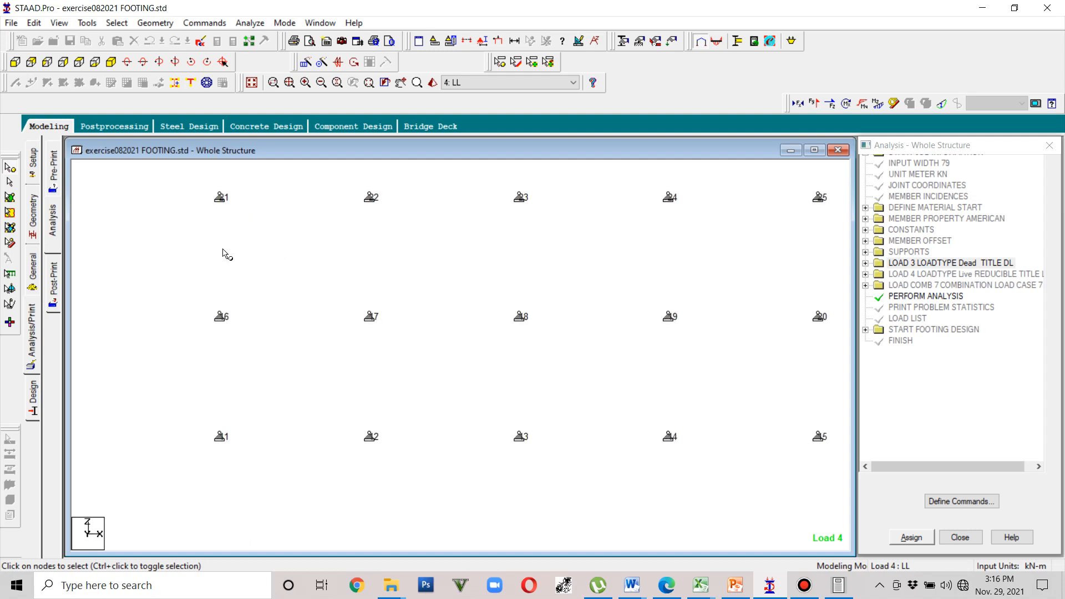
Step: Examine the node numbers of all rows of supports in the plan view
scroll(326, 263, down, 3)
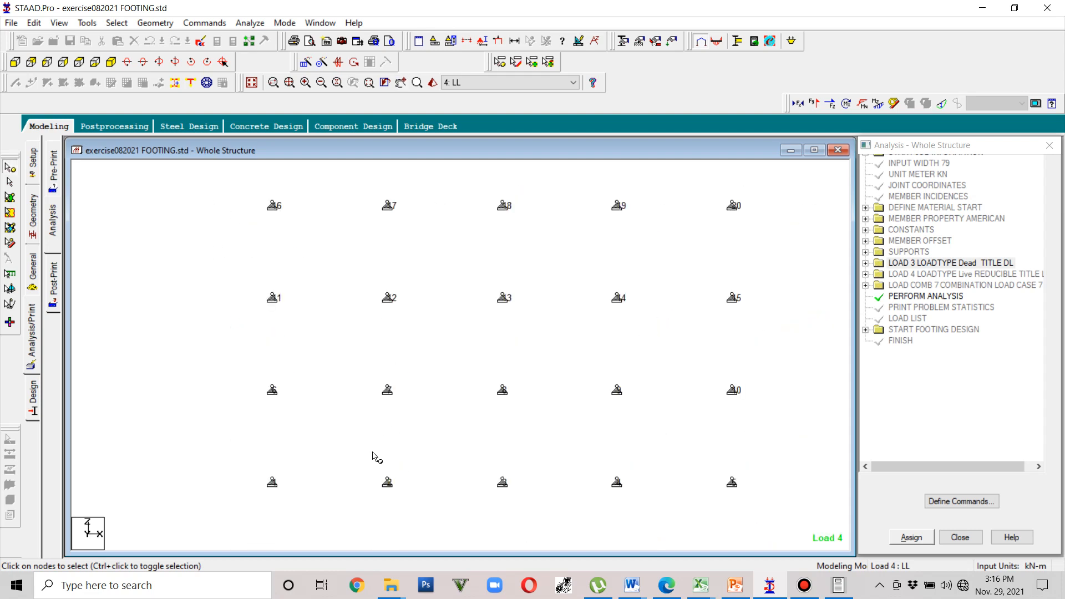
scroll(379, 353, up, 1)
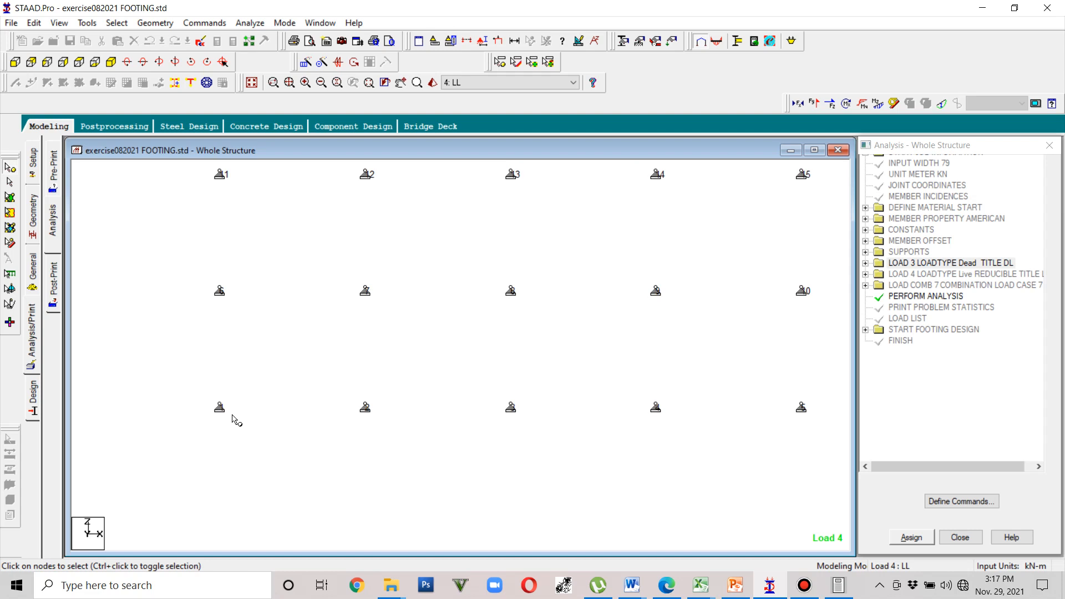
scroll(350, 345, up, 2)
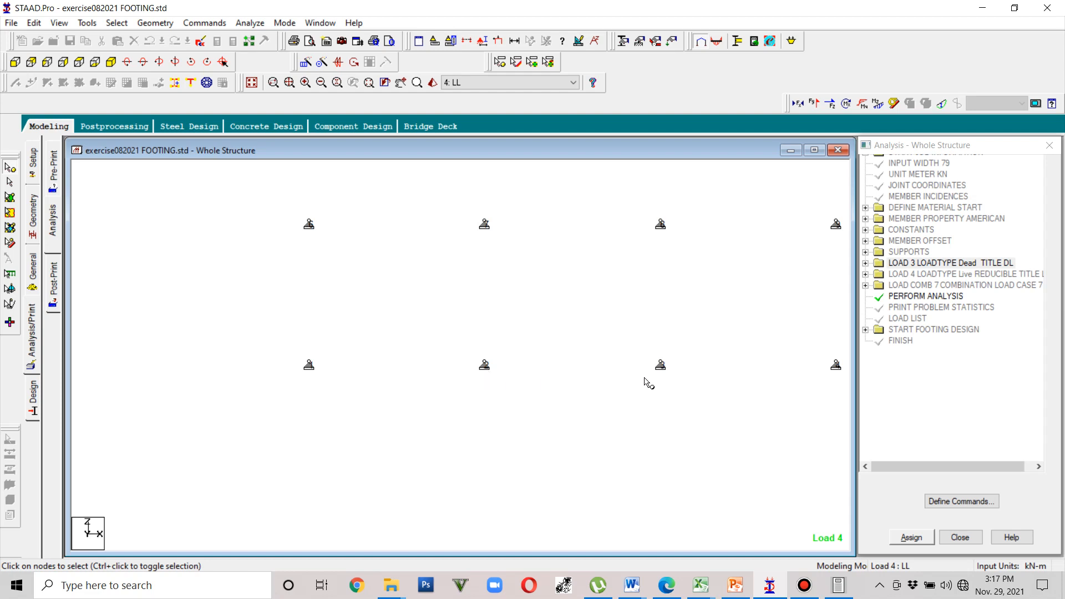
middle_drag(668, 401, 558, 421)
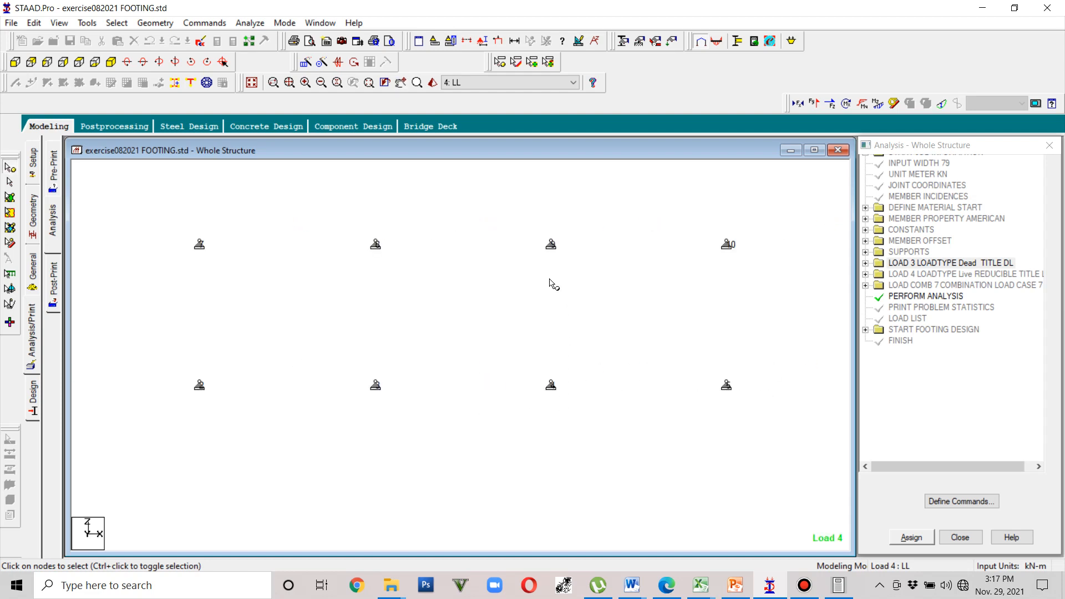
scroll(605, 395, down, 2)
scroll(604, 394, down, 1)
middle_drag(551, 342, 547, 391)
scroll(555, 404, down, 3)
scroll(547, 392, down, 2)
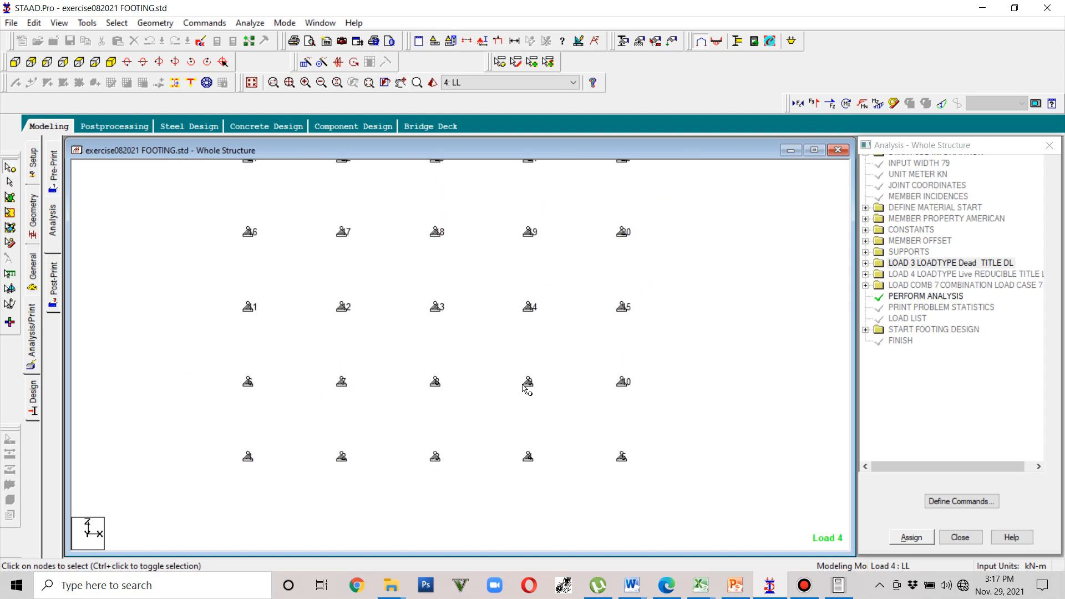
scroll(535, 421, down, 1)
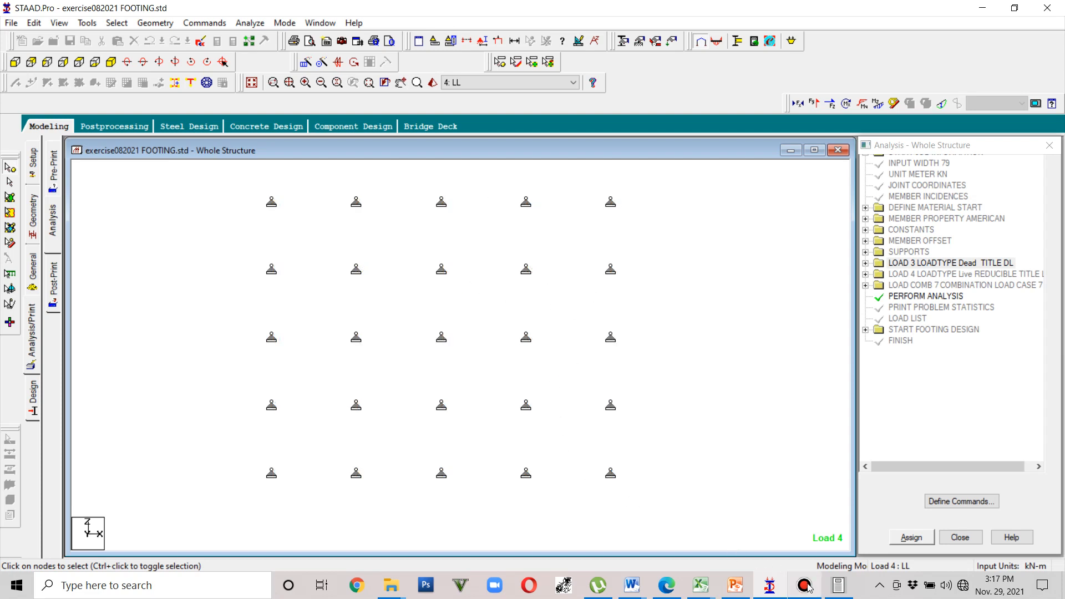
Step: Switch to the STAAD output viewer and examine the footing reinforcement and design sketches for supports 1 and 2
mouse_move(834, 591)
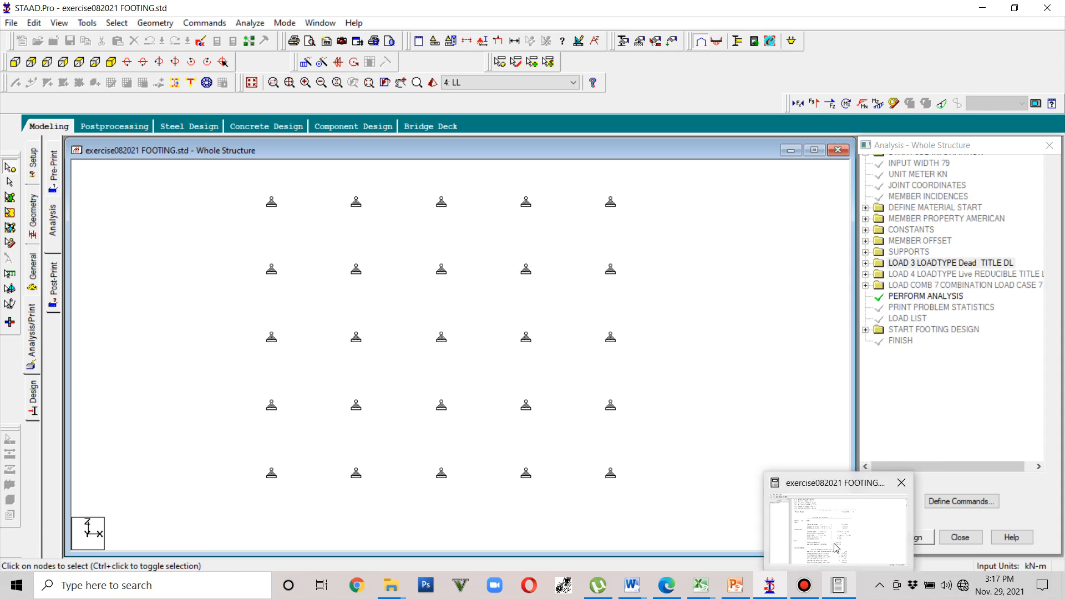
click(802, 531)
scroll(584, 364, down, 12)
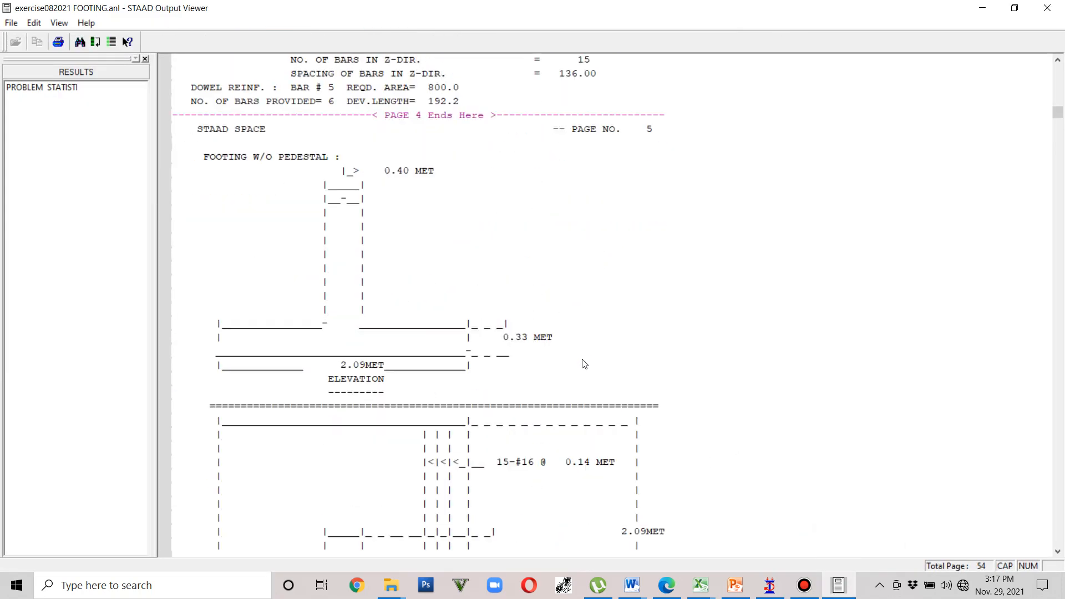
scroll(584, 364, down, 20)
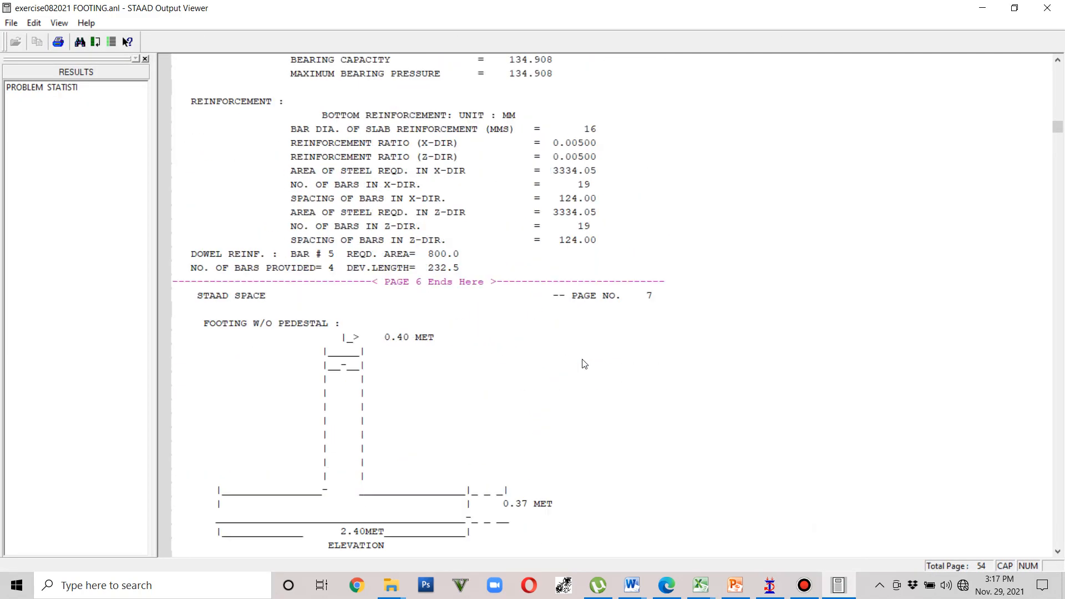
scroll(585, 364, down, 4)
scroll(585, 364, up, 4)
scroll(585, 364, down, 8)
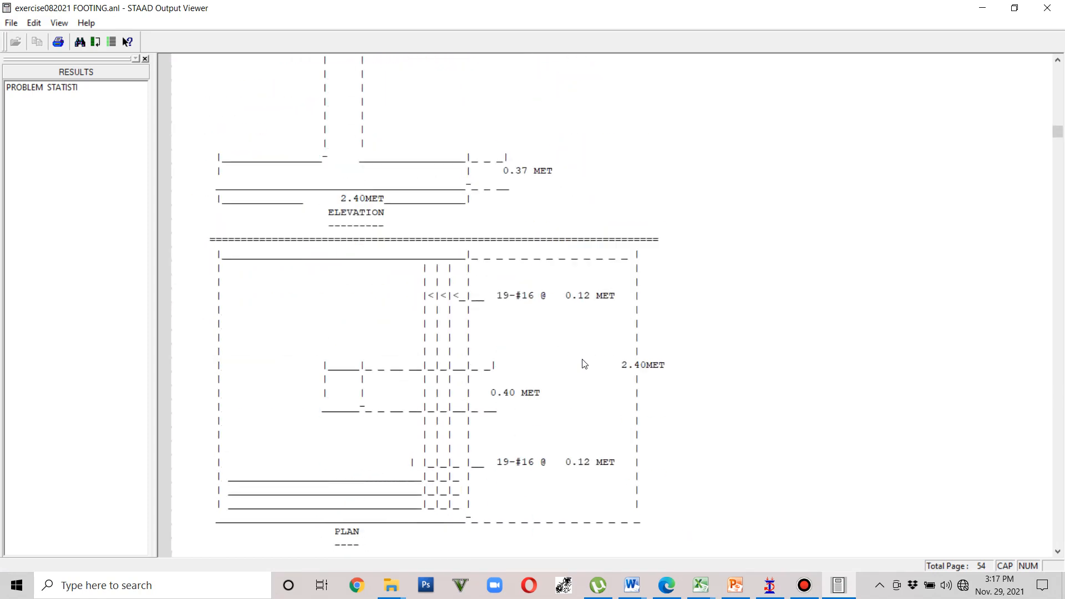
Step: Examine the footing dimensions, reinforcement and sketches for support 3, comparing them with the sketches for support 2
scroll(584, 364, down, 13)
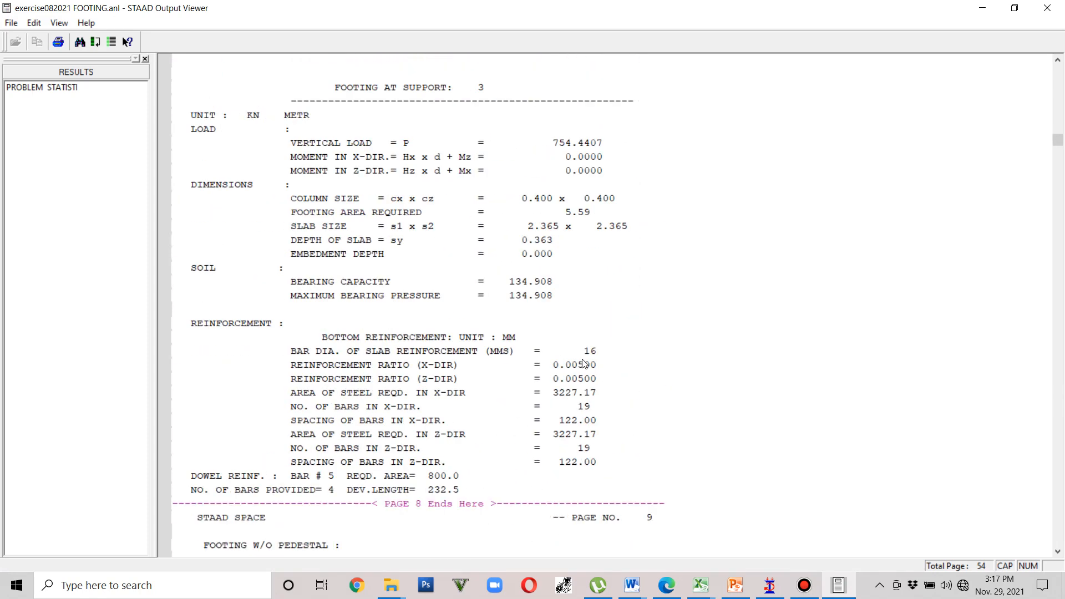
scroll(585, 364, down, 8)
scroll(585, 364, up, 11)
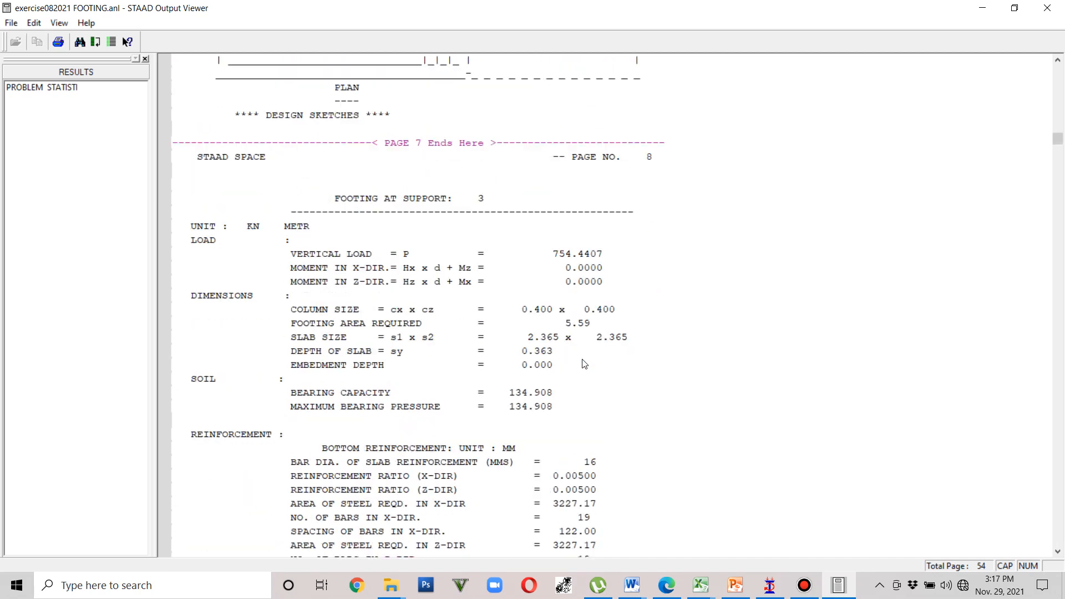
scroll(584, 364, up, 7)
scroll(584, 364, up, 7)
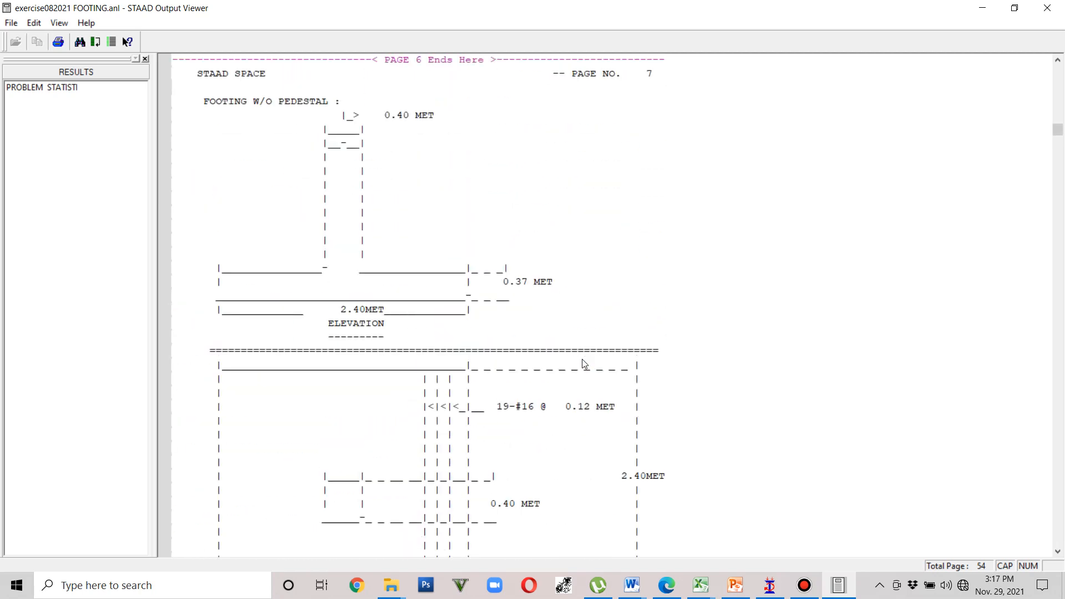
scroll(585, 364, down, 15)
scroll(584, 364, down, 12)
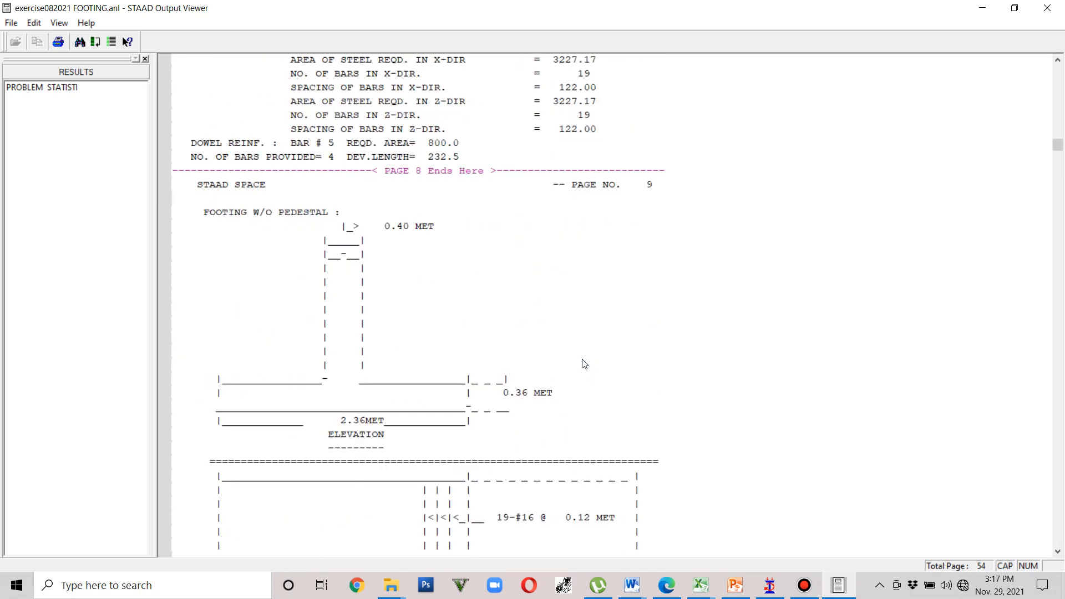
scroll(584, 364, down, 5)
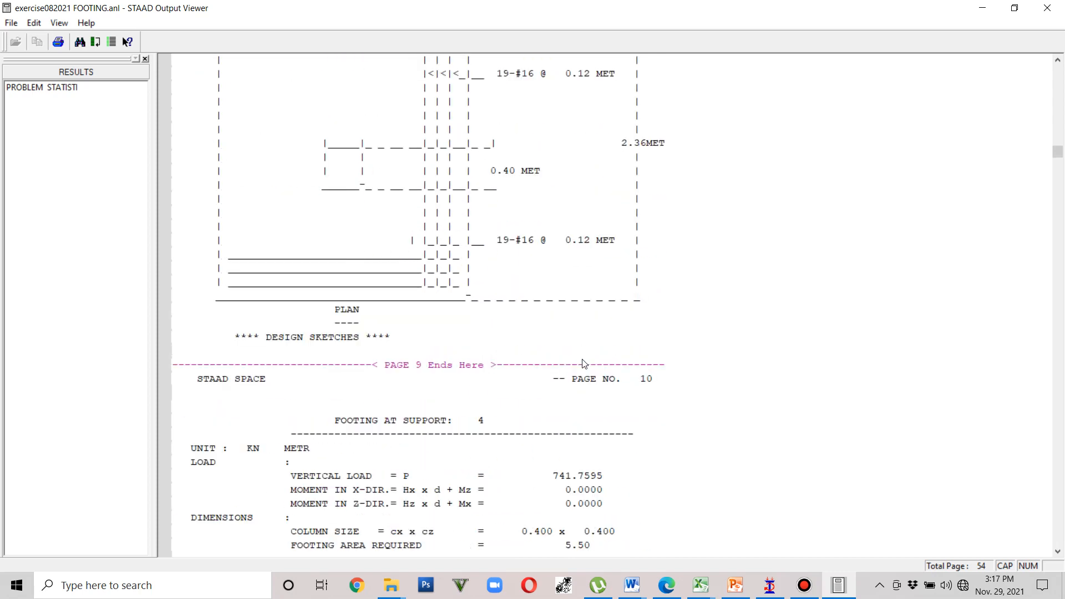
Step: Examine the footing loads, slab dimensions, reinforcement and design sketches for supports 4 and 5
scroll(584, 364, down, 4)
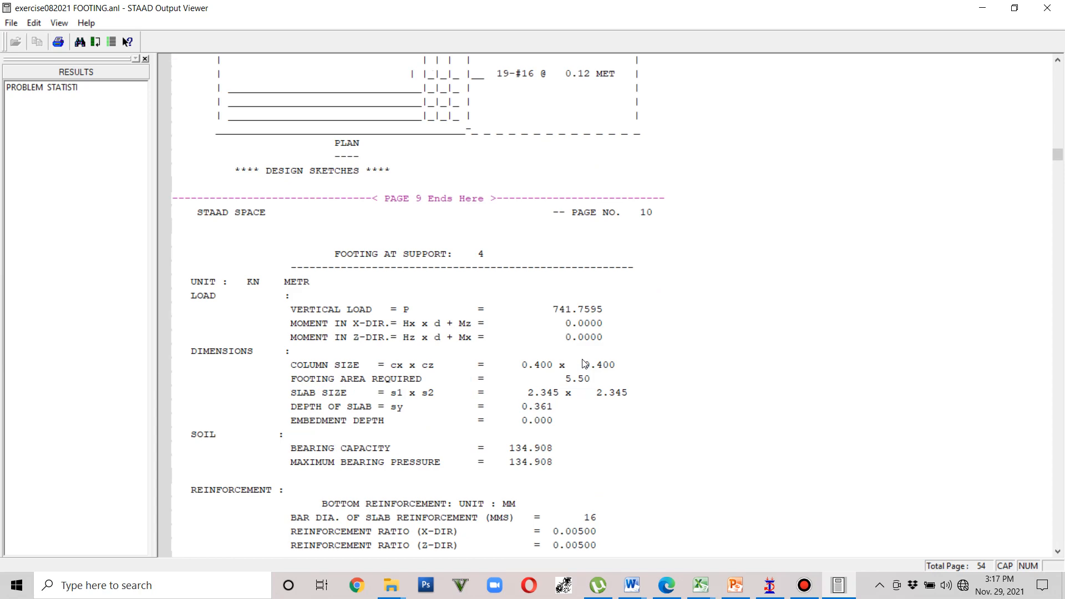
scroll(584, 364, down, 18)
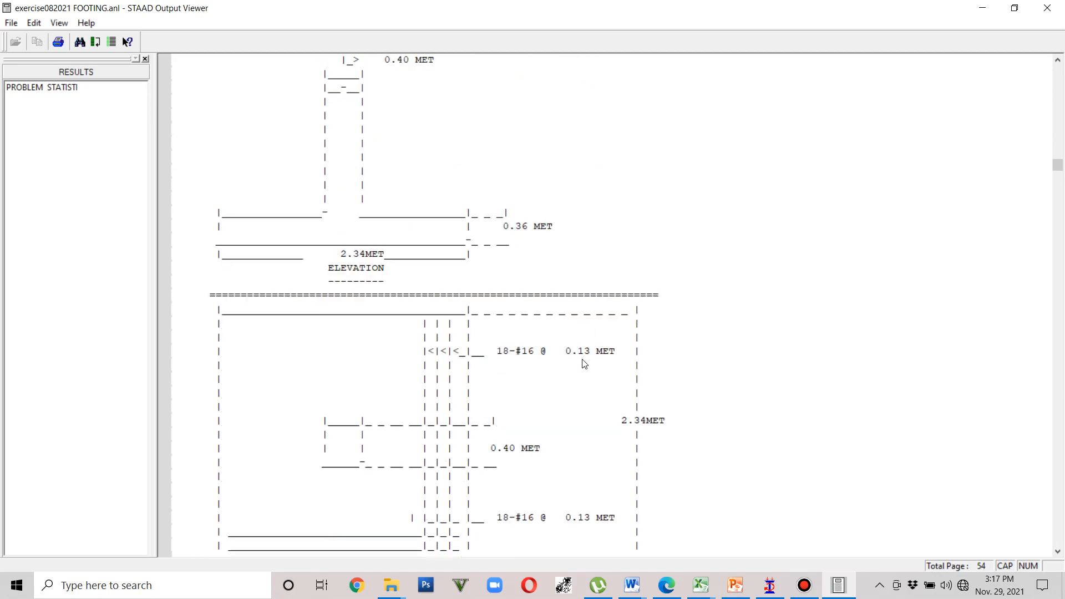
scroll(584, 364, down, 15)
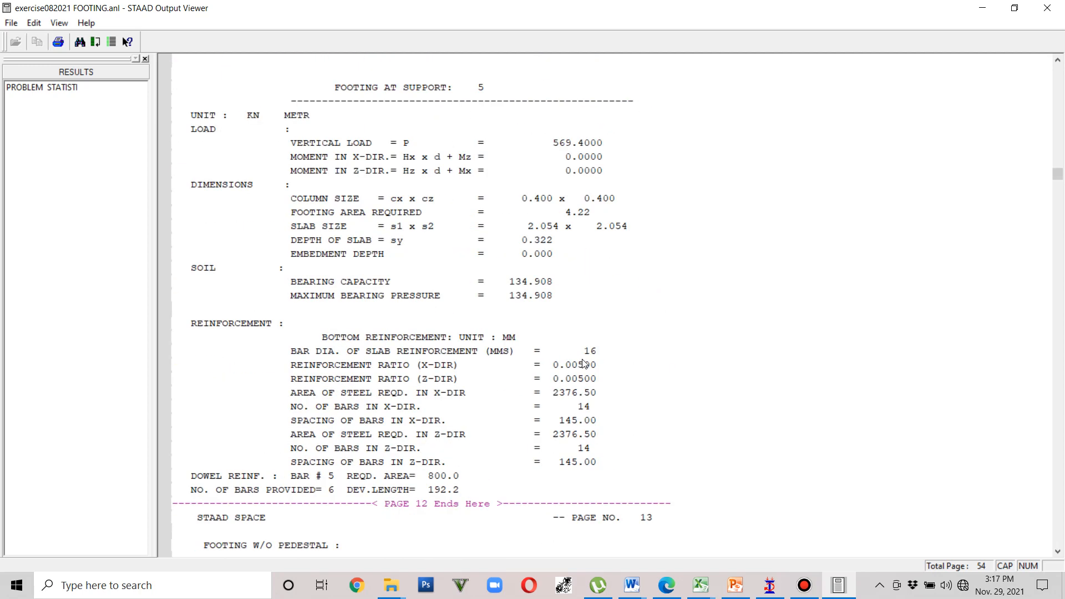
scroll(585, 364, down, 5)
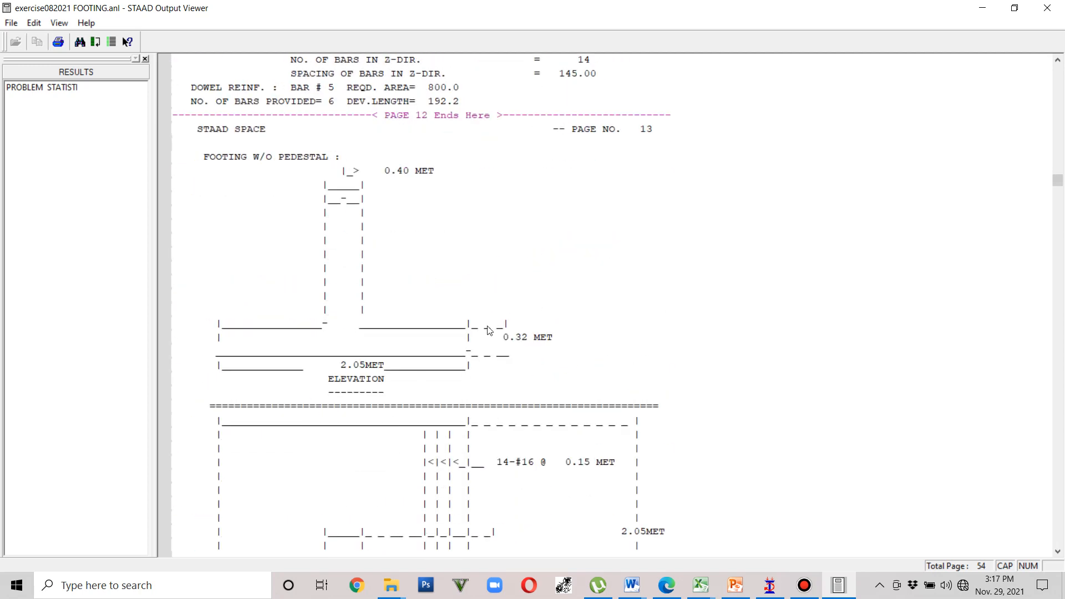
scroll(511, 308, down, 5)
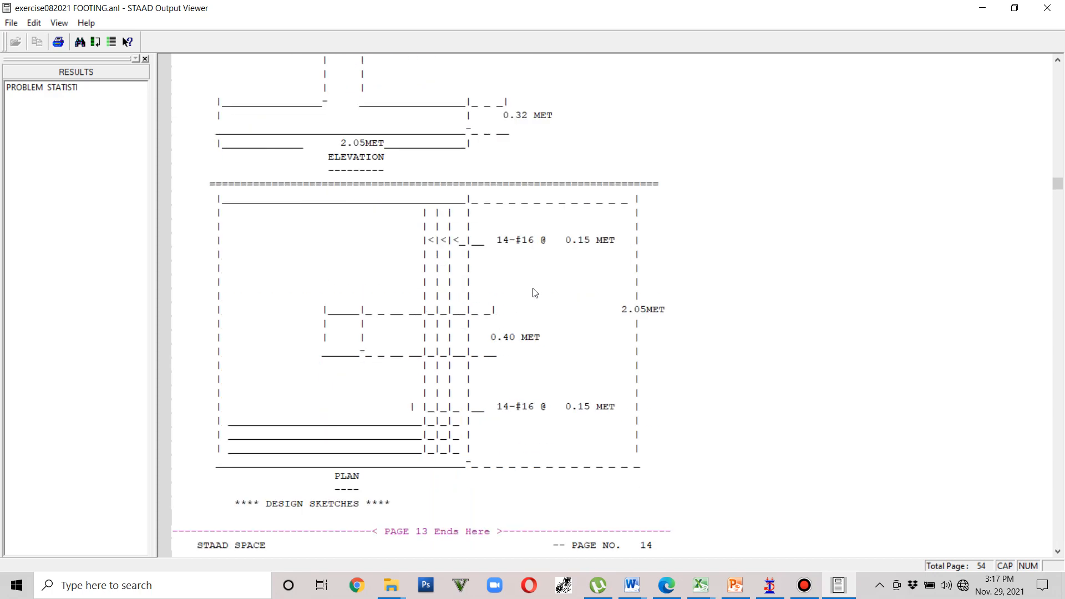
scroll(534, 293, up, 2)
Step: Examine the footing dimensions, reinforcement, elevation and plan sketches for support 6, and close the output viewer
scroll(534, 293, down, 13)
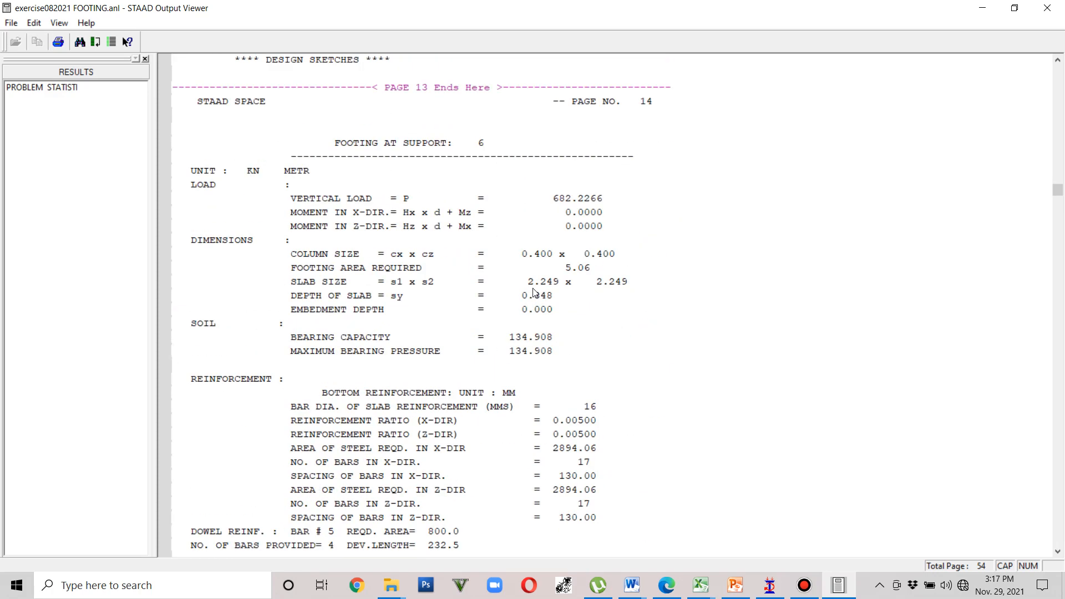
scroll(535, 293, down, 8)
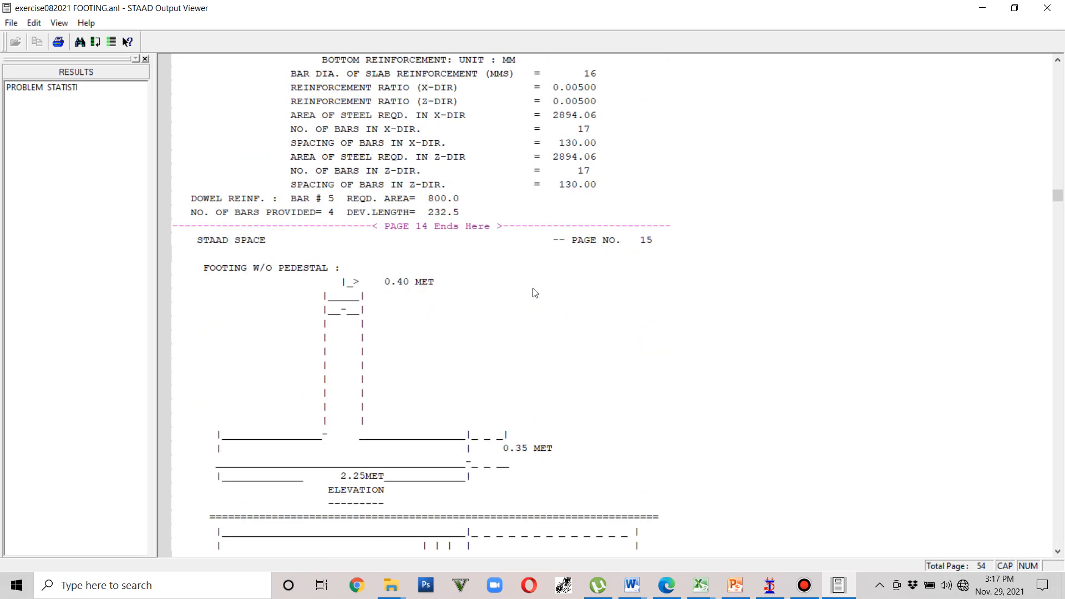
scroll(534, 293, down, 3)
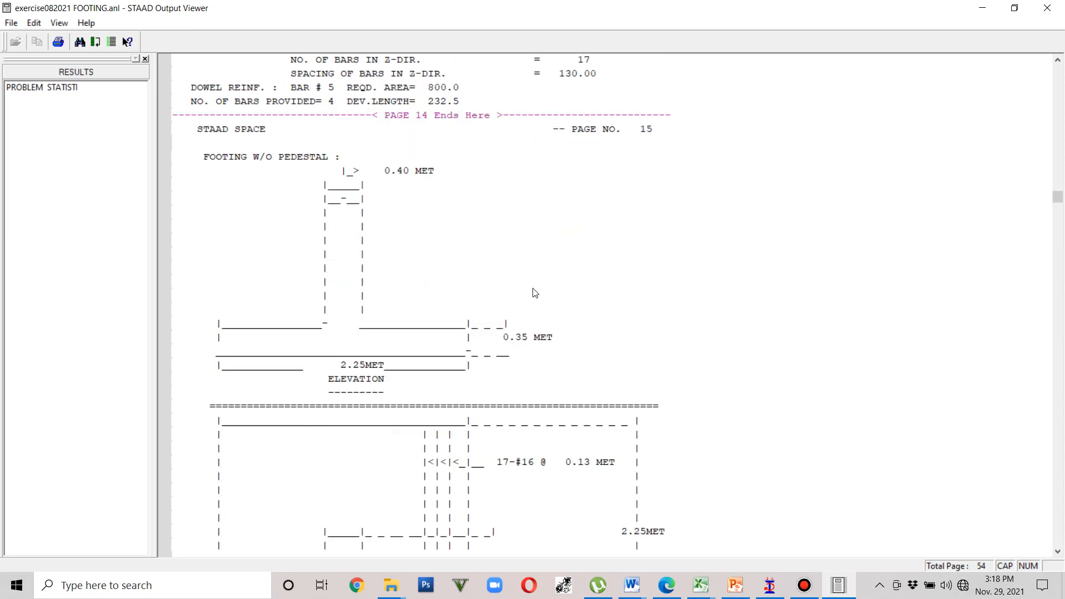
scroll(466, 351, down, 3)
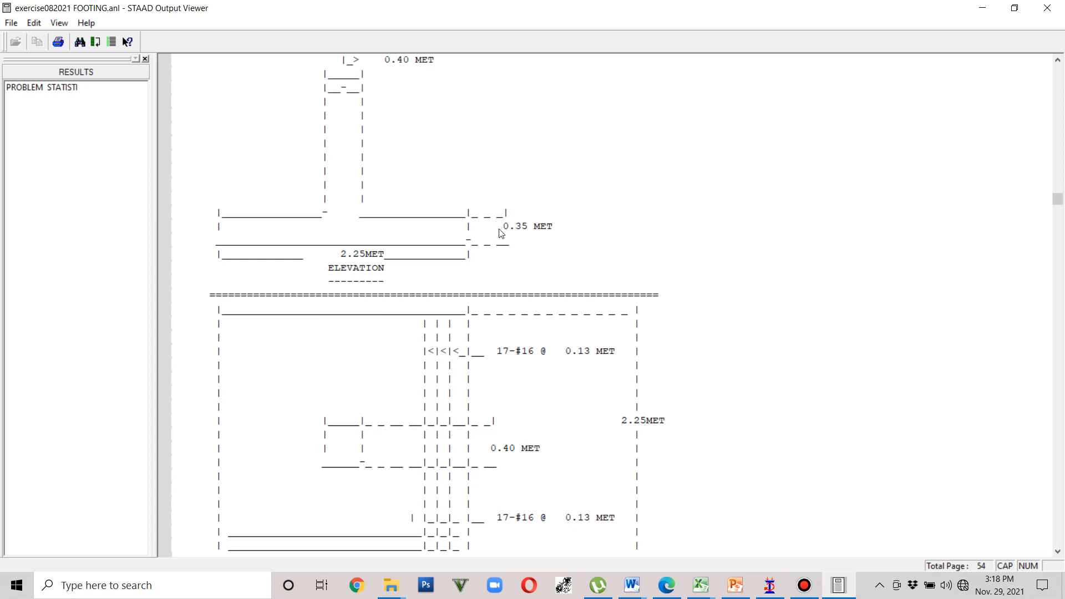
scroll(557, 324, down, 4)
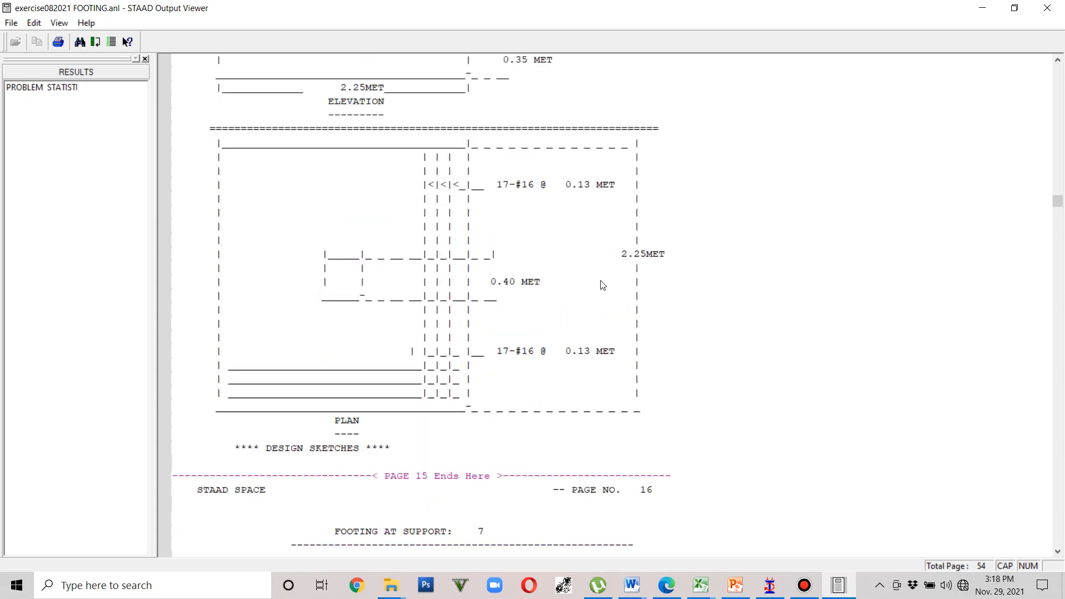
click(1047, 7)
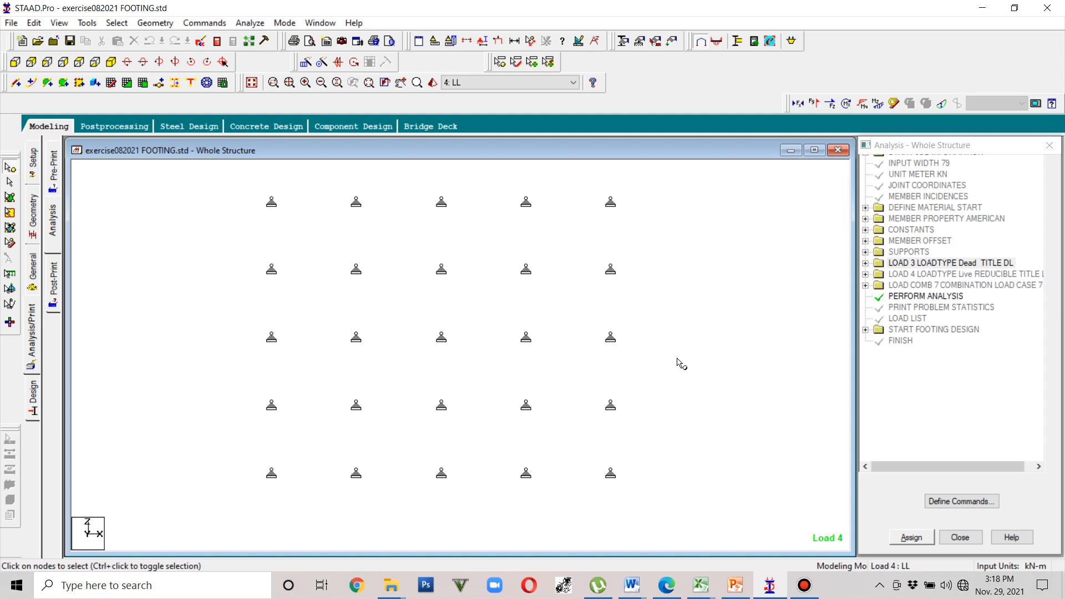
scroll(666, 366, up, 3)
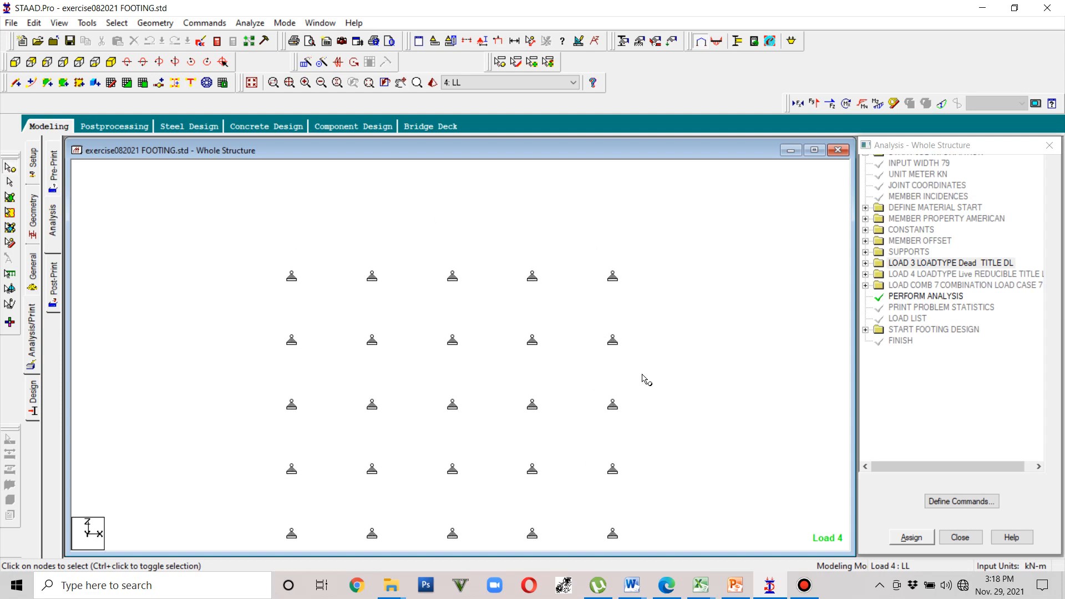
scroll(643, 377, up, 1)
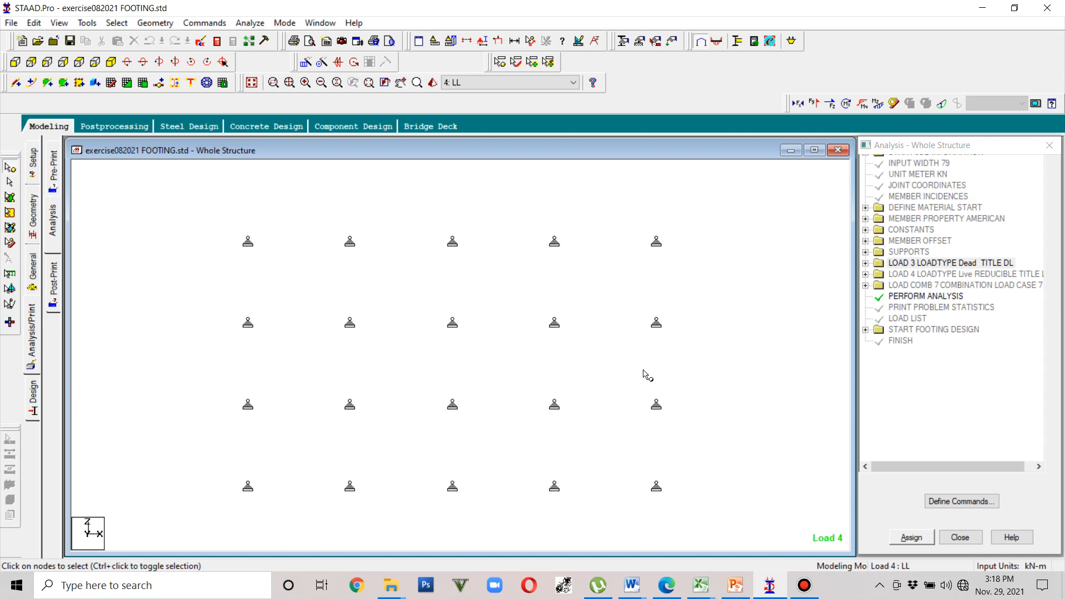
click(805, 585)
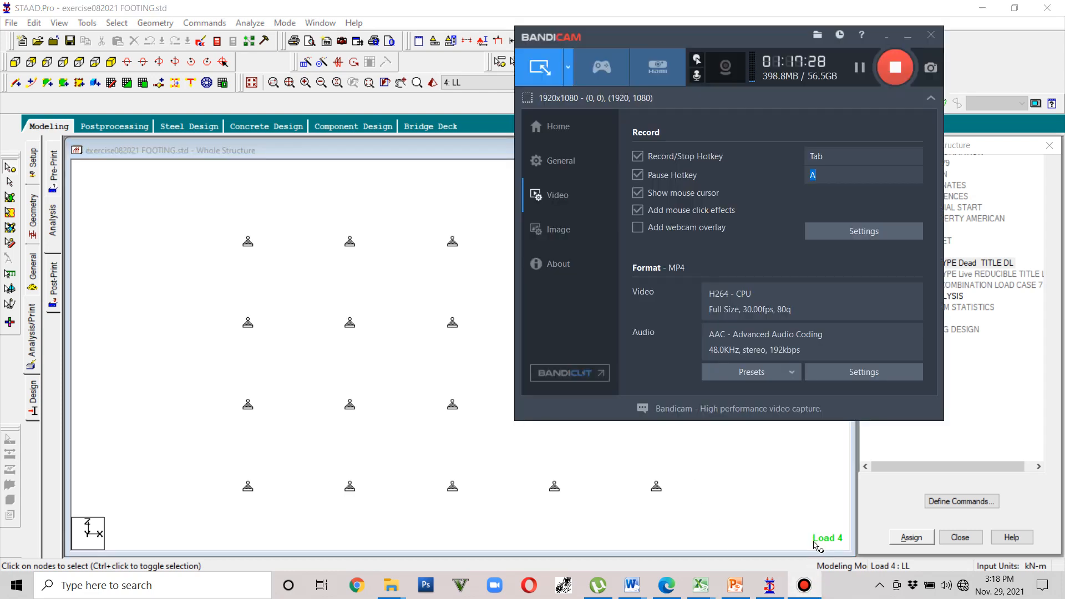